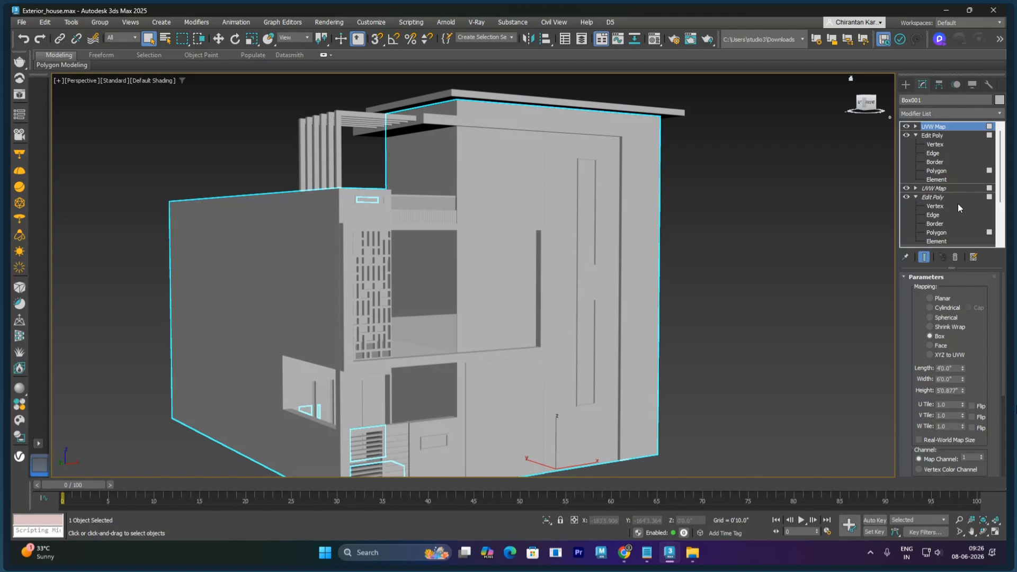
Step: Delete the UVW Map and Edit Poly modifiers stacked above the lowest Edit Poly of the main building box
scroll(953, 210, "down", 3)
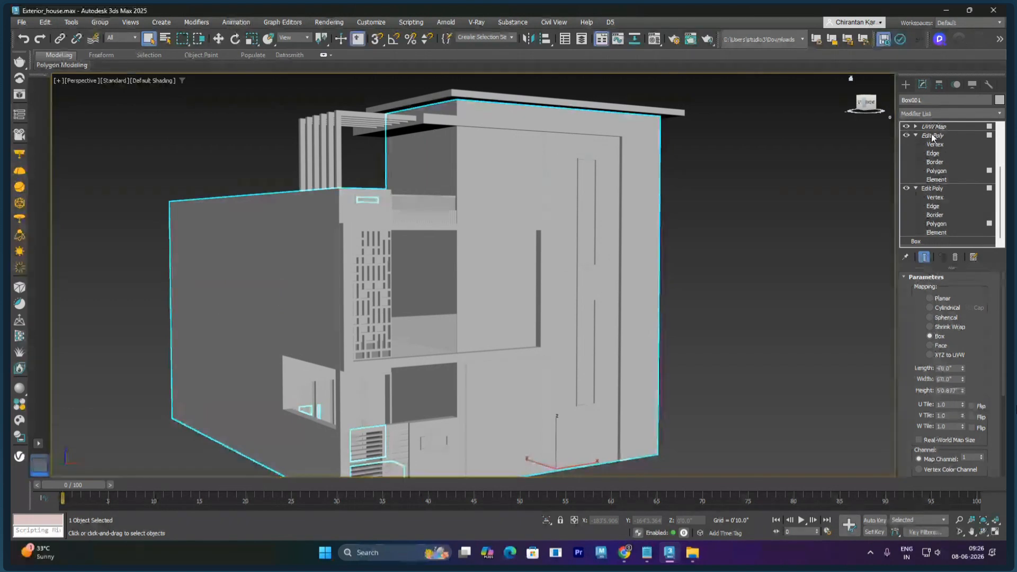
scroll(937, 158, "up", 2)
scroll(938, 158, "up", 2)
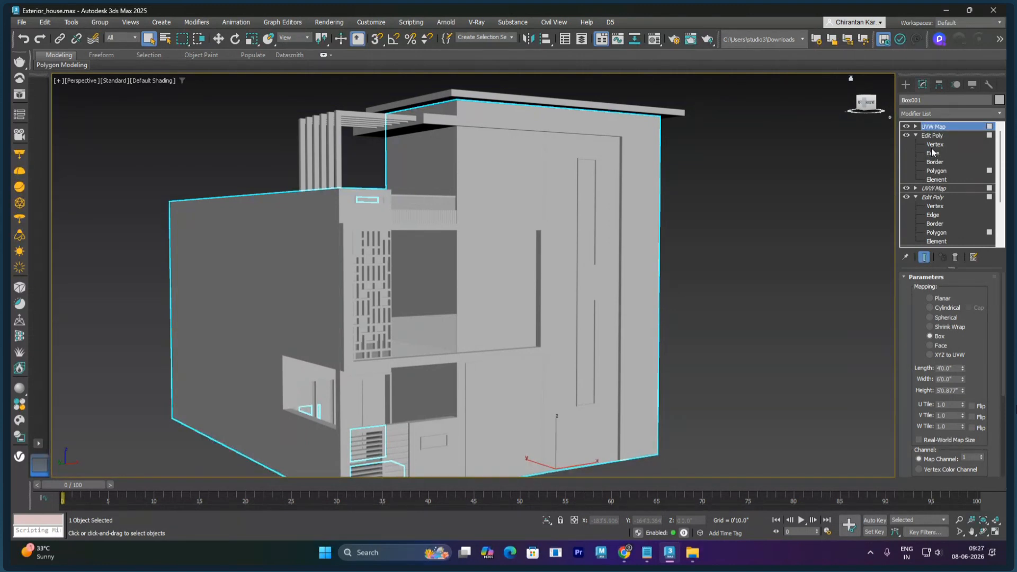
scroll(951, 206, "down", 3)
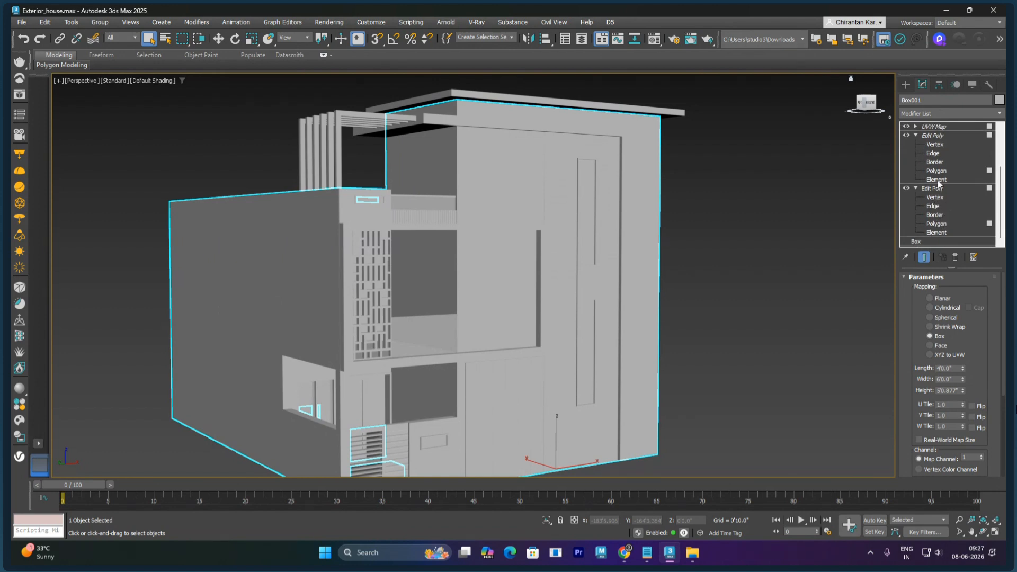
left_click(939, 136, "ctrl")
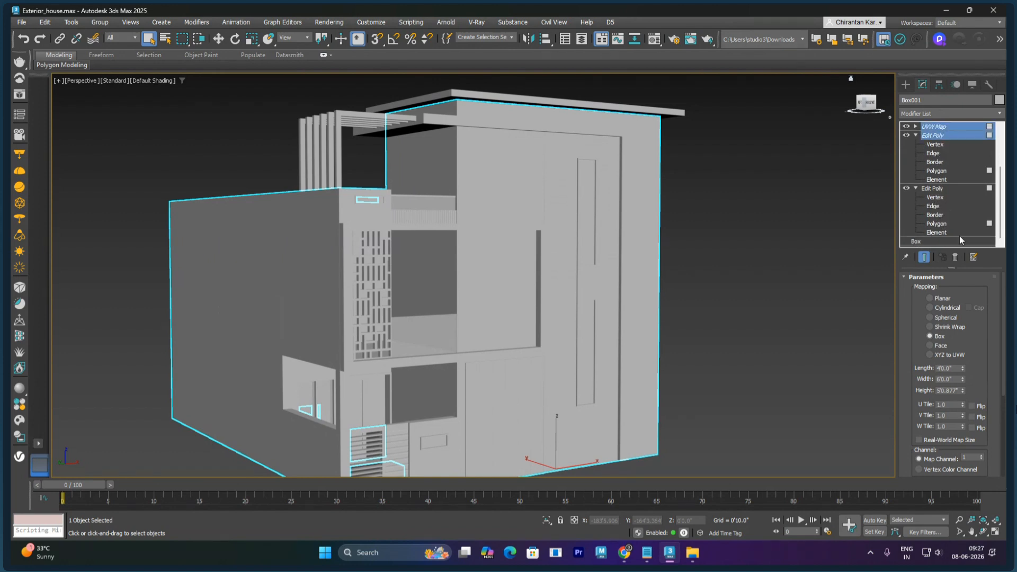
left_click(955, 257)
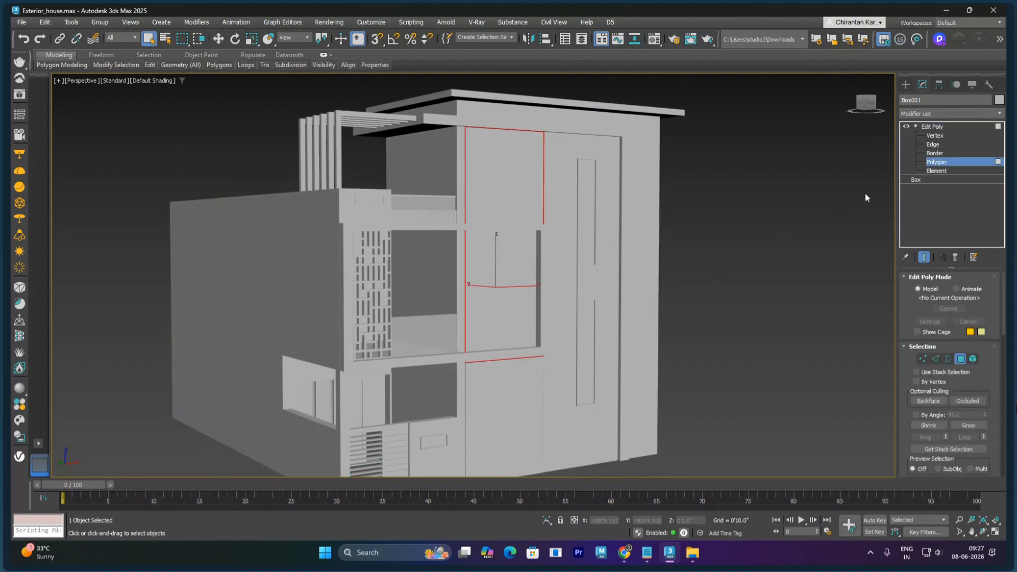
Step: Check how the front facade's wall panels and the strips under the roof are divided by selecting their polygons individually
left_click(748, 220)
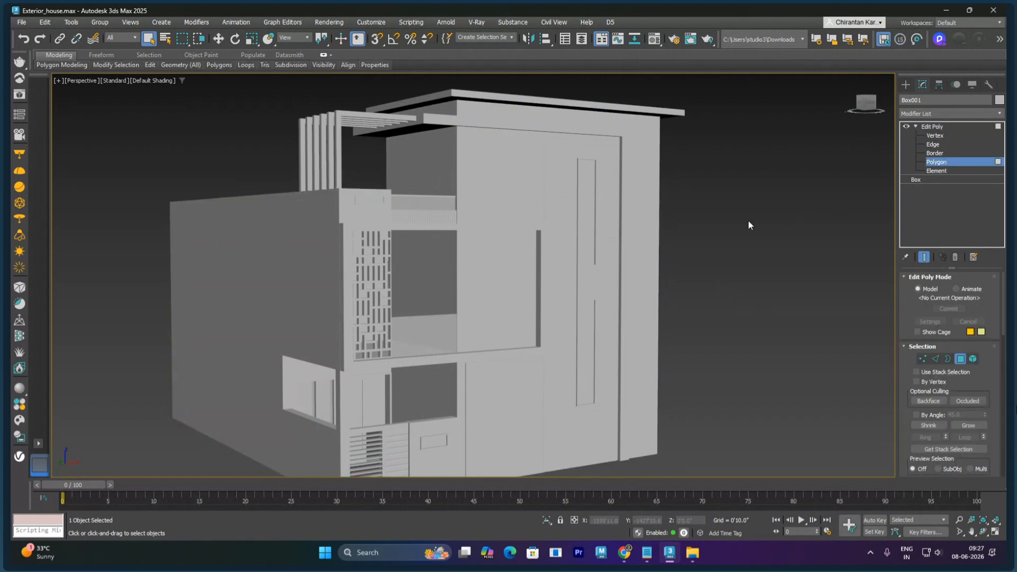
left_click(495, 185)
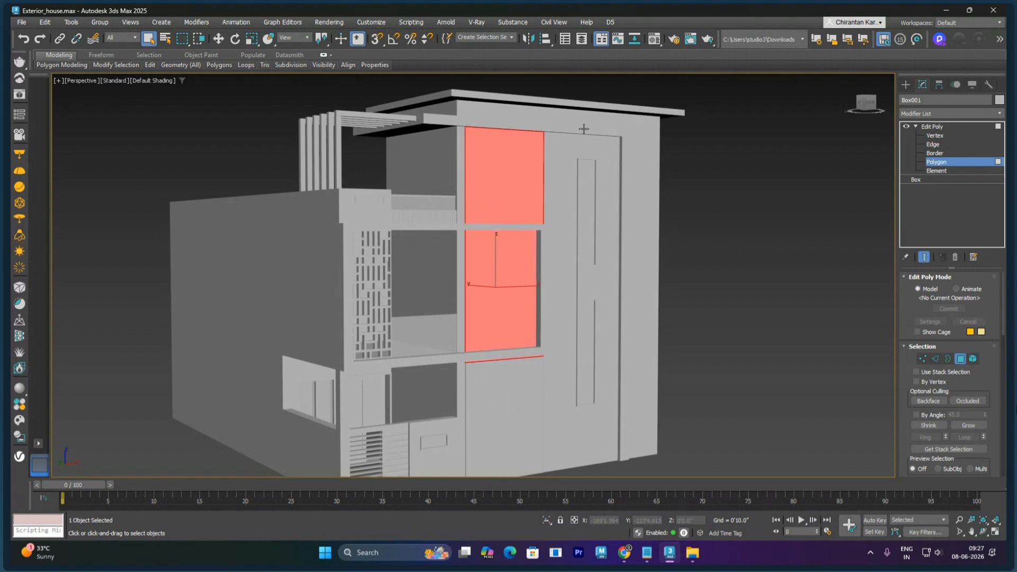
left_click(583, 123)
left_click(503, 118)
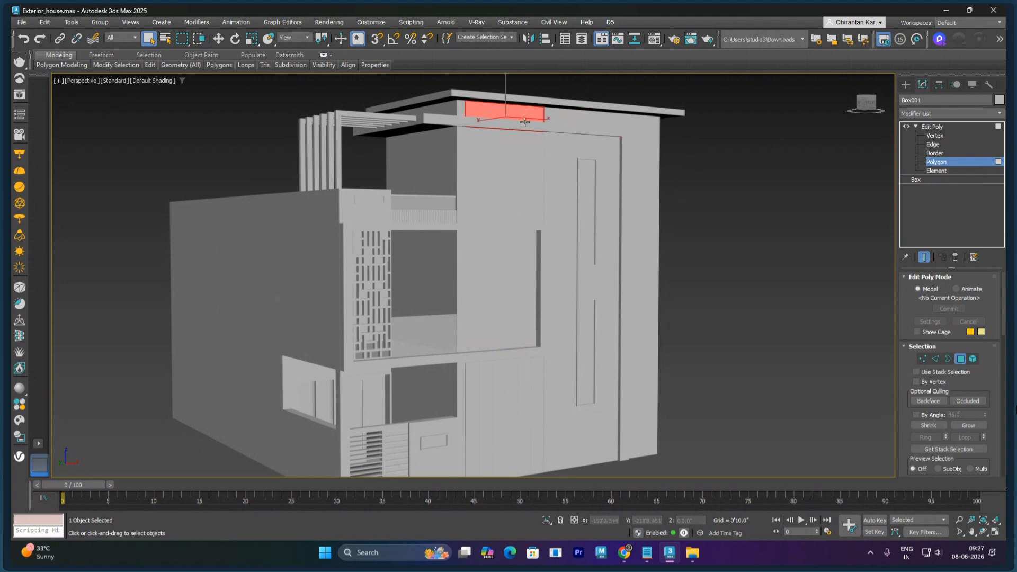
left_click(626, 122)
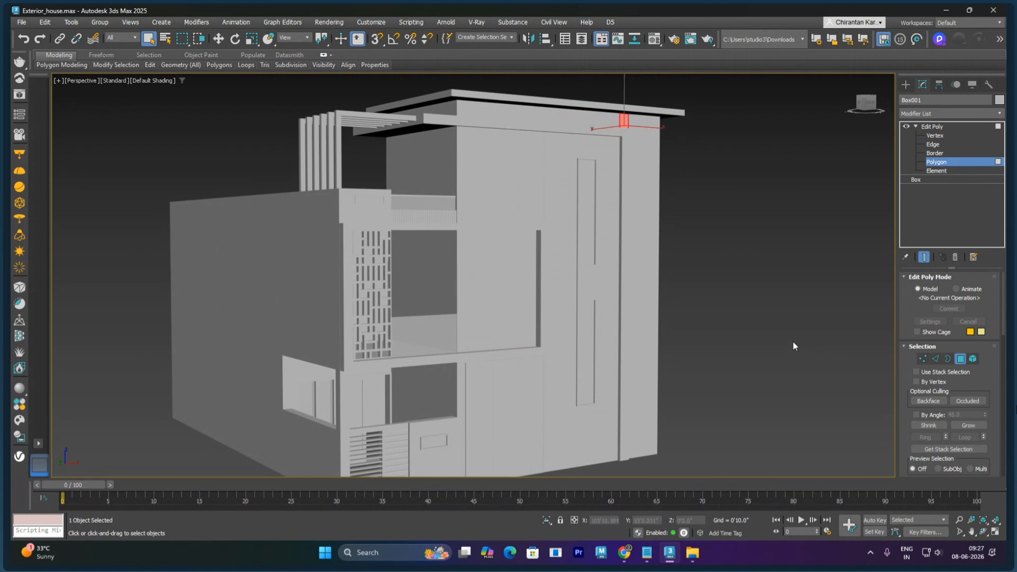
left_click(757, 315)
Step: Select all polygons that share material ID 3 with the wall strip under the roof slab
left_click(479, 112)
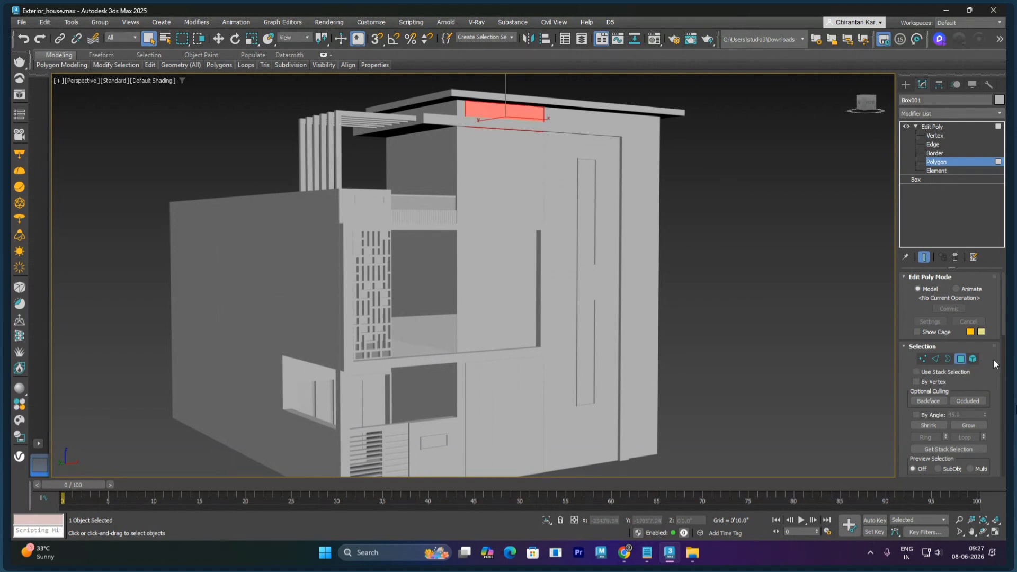
scroll(993, 358, "down", 5)
scroll(994, 297, "down", 5)
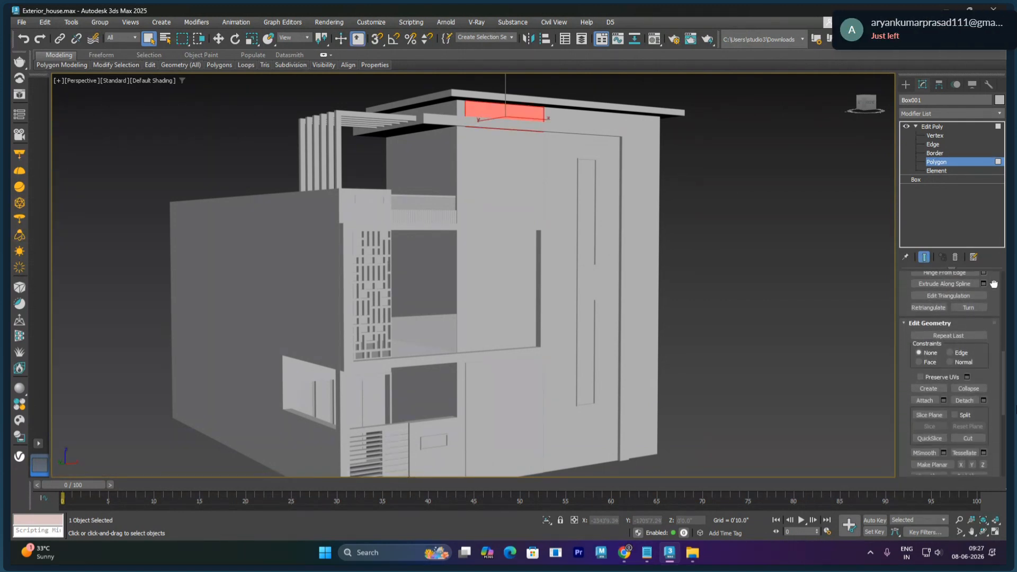
scroll(993, 273, "down", 5)
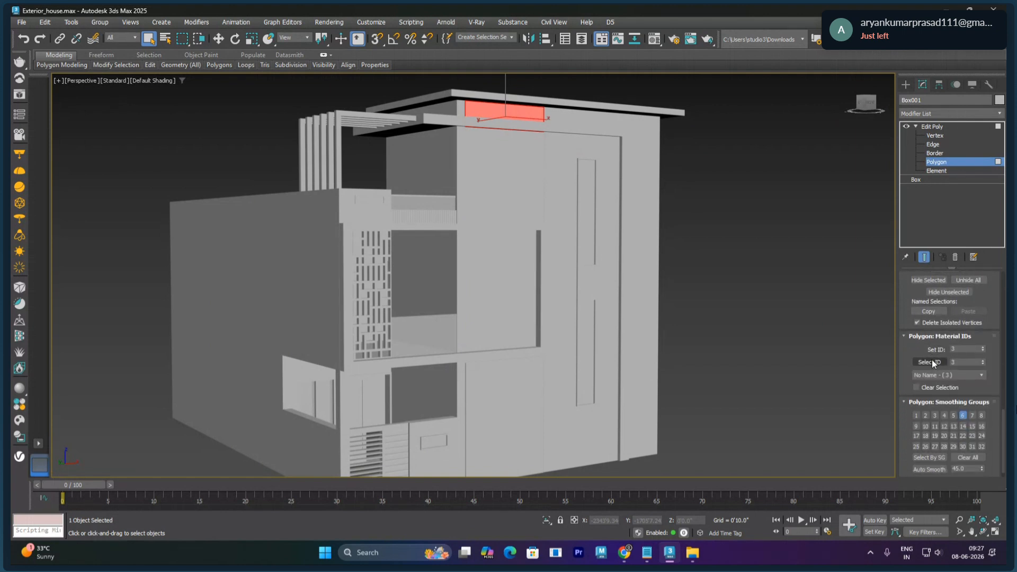
left_click(21, 25)
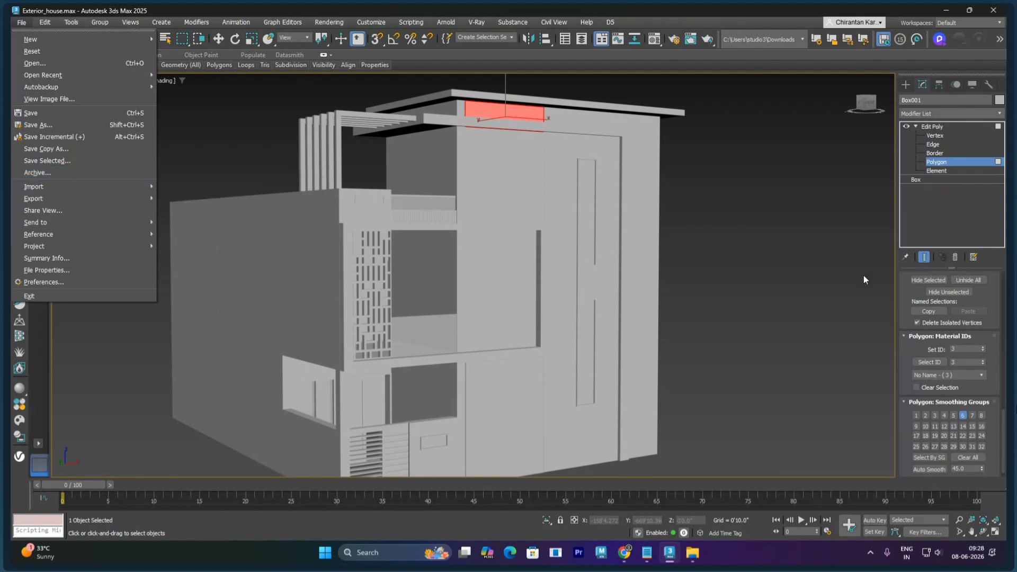
left_click(914, 352)
left_click(924, 364)
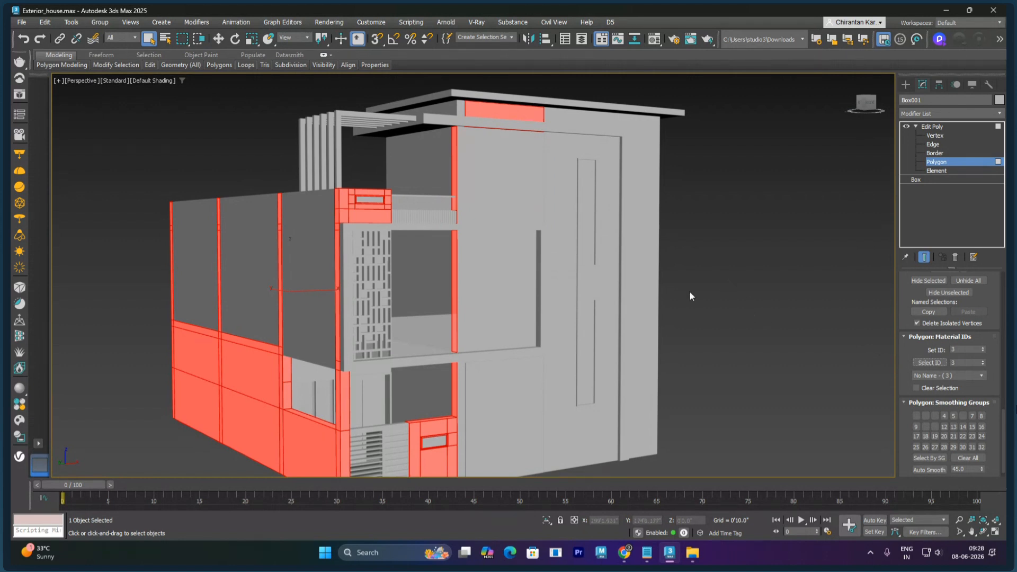
Step: Select all polygons with material ID 5, inspect them around the building, and clear the selection
left_click(514, 179)
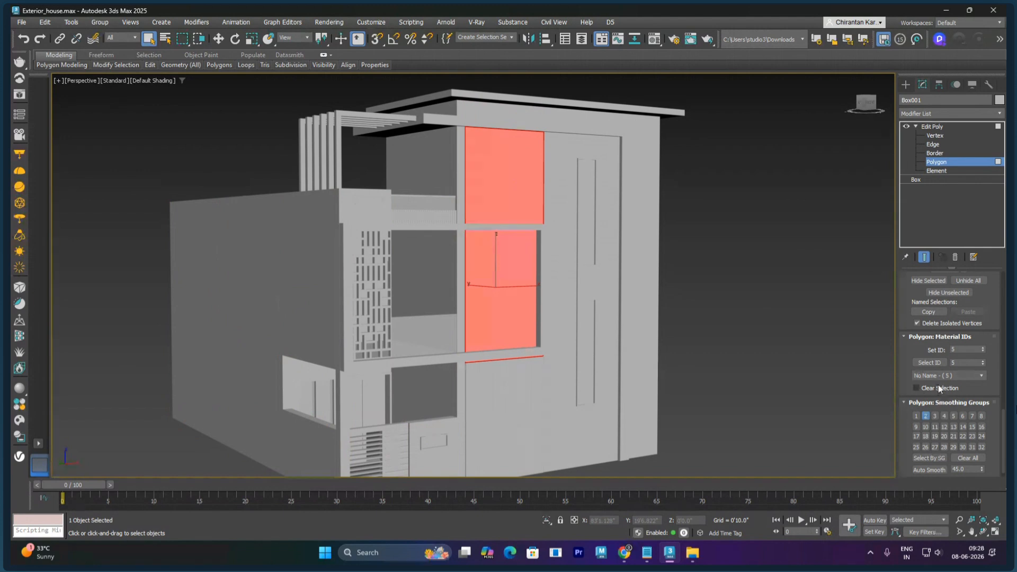
left_click(928, 363)
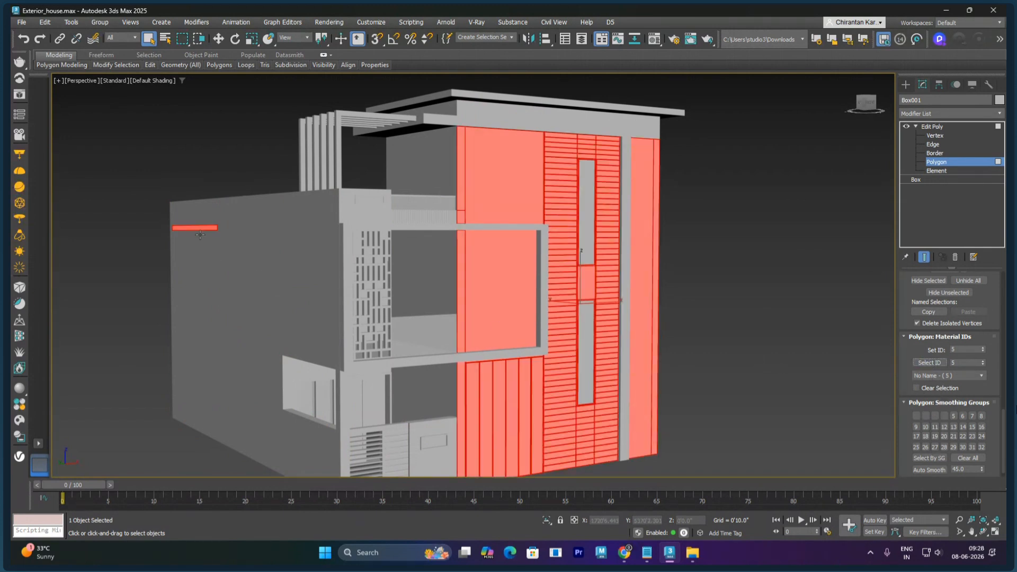
middle_click_drag(755, 355, 240, 313, "alt")
scroll(399, 284, "down", 3)
middle_click_drag(399, 283, 507, 299, "alt")
middle_click_drag(507, 298, 561, 288)
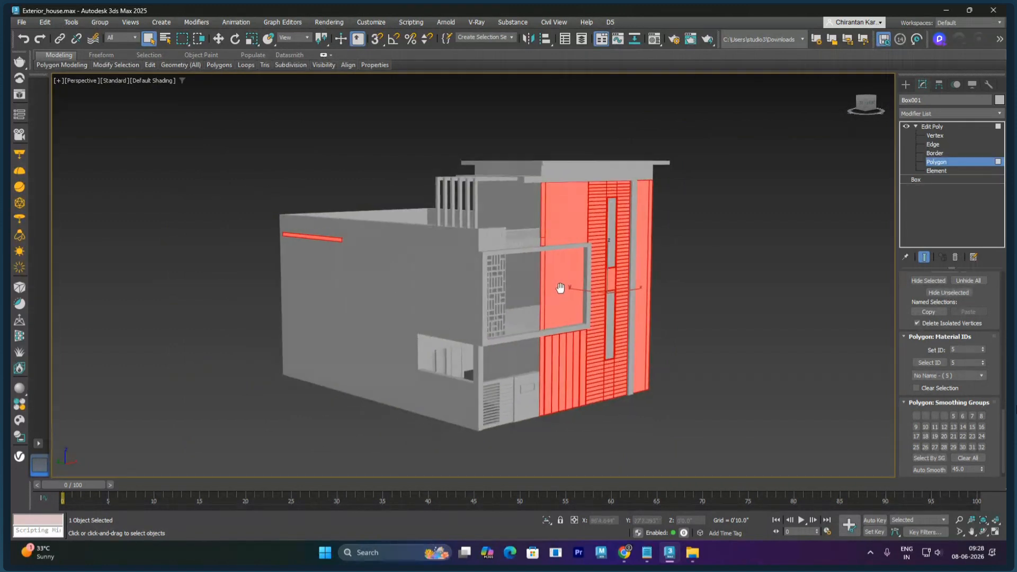
left_click(695, 235)
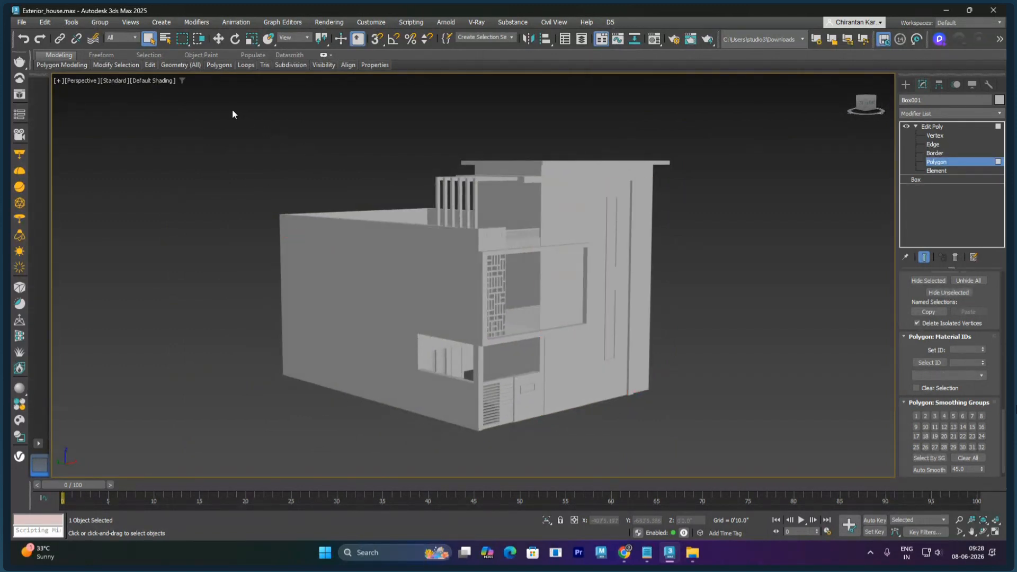
Step: Select all elements of the main building to check which parts it includes, and return to whole-object level
left_click(935, 170)
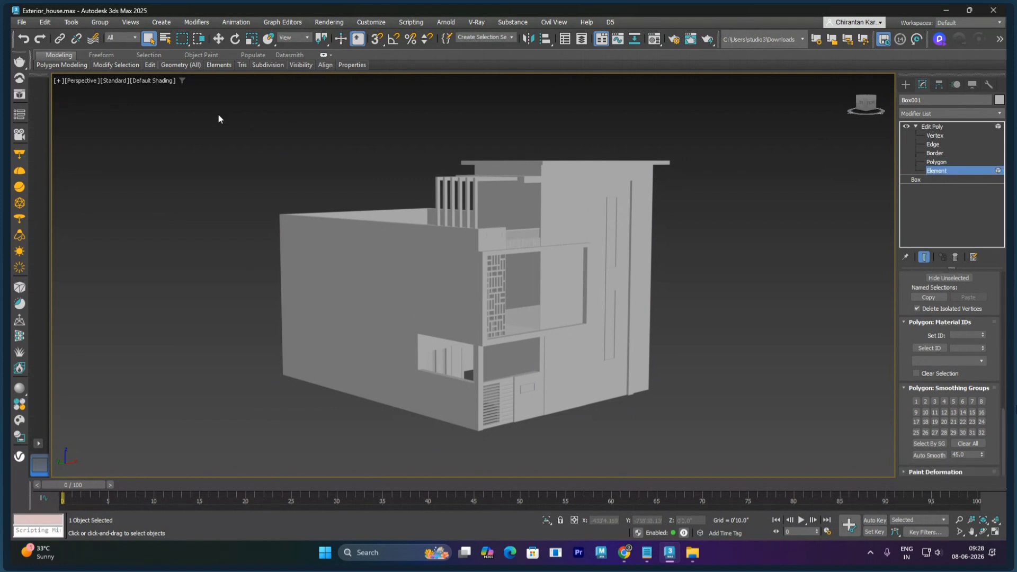
left_click_drag(219, 117, 834, 462)
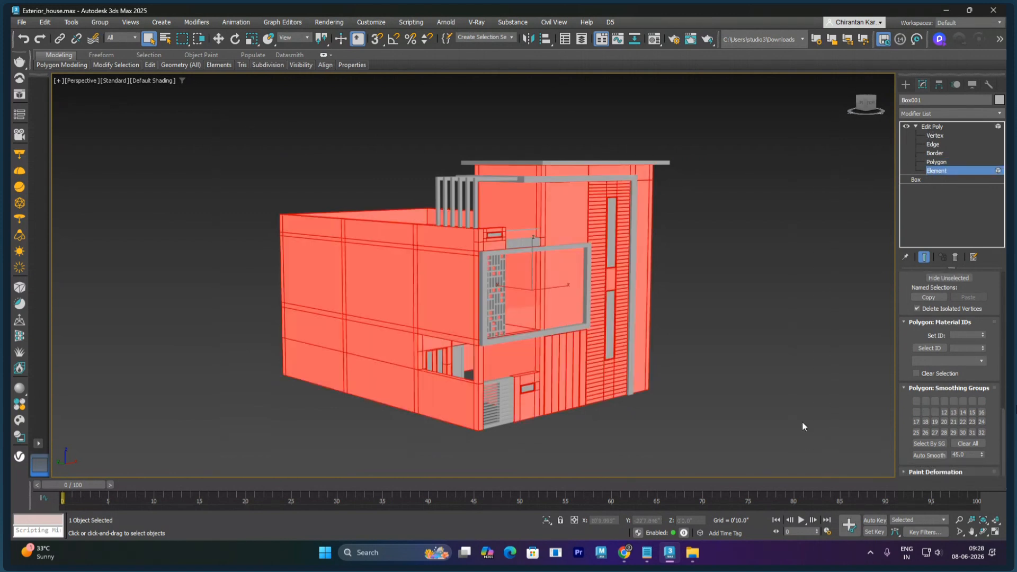
left_click(805, 197)
left_click(932, 126)
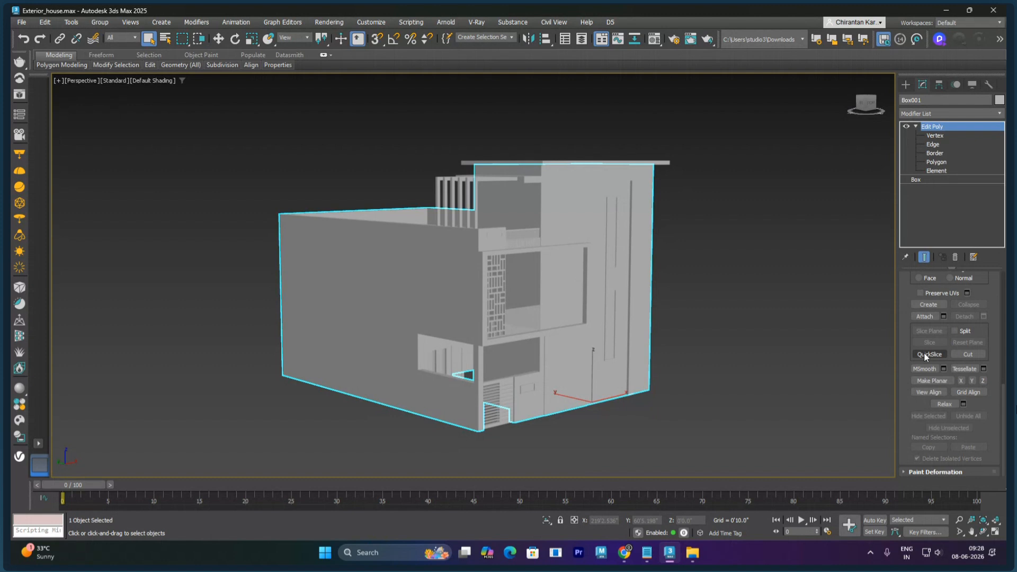
Step: Attach all objects in the default layer, from Box002 through SlidingWindow001, to the main building's Edit Poly using the layer-sorted attach list
scroll(986, 328, "up", 10)
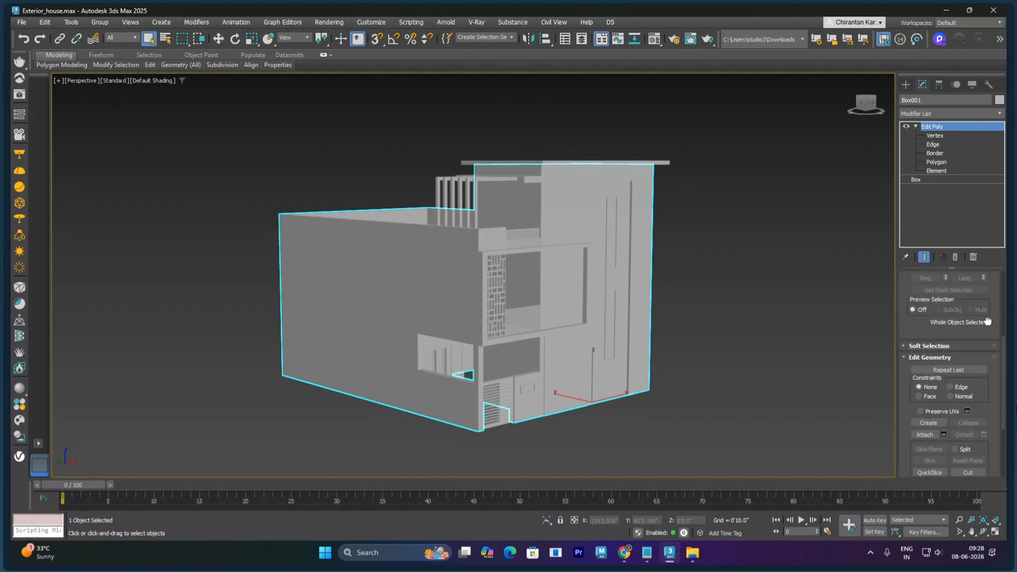
scroll(990, 353, "down", 8)
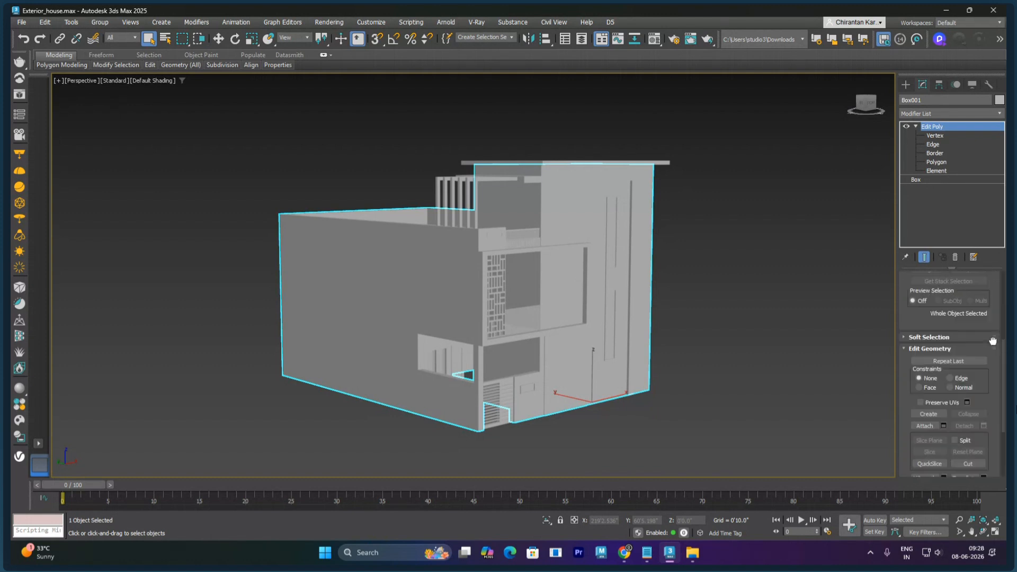
left_click(943, 420)
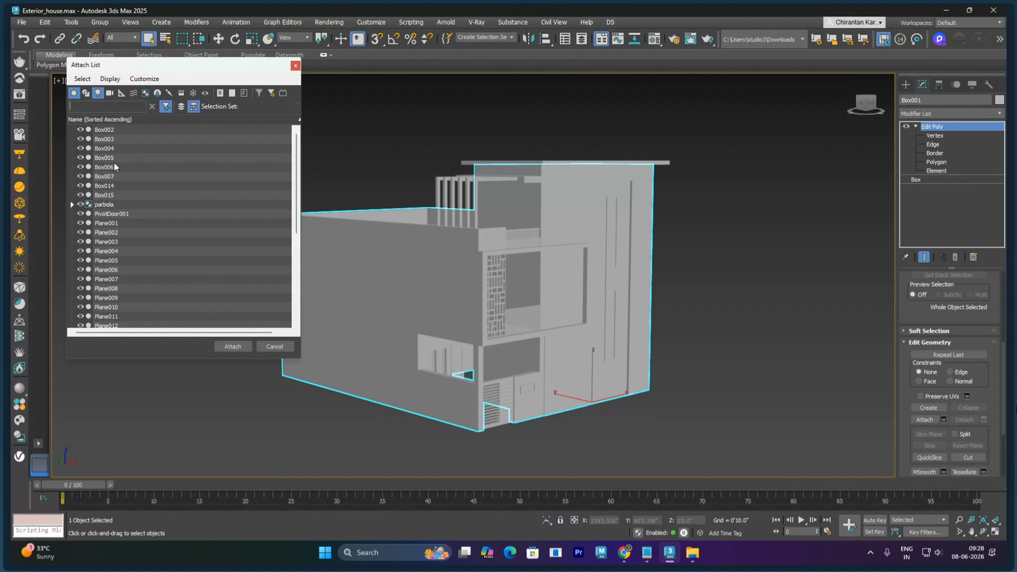
left_click(110, 130)
scroll(148, 271, "down", 6)
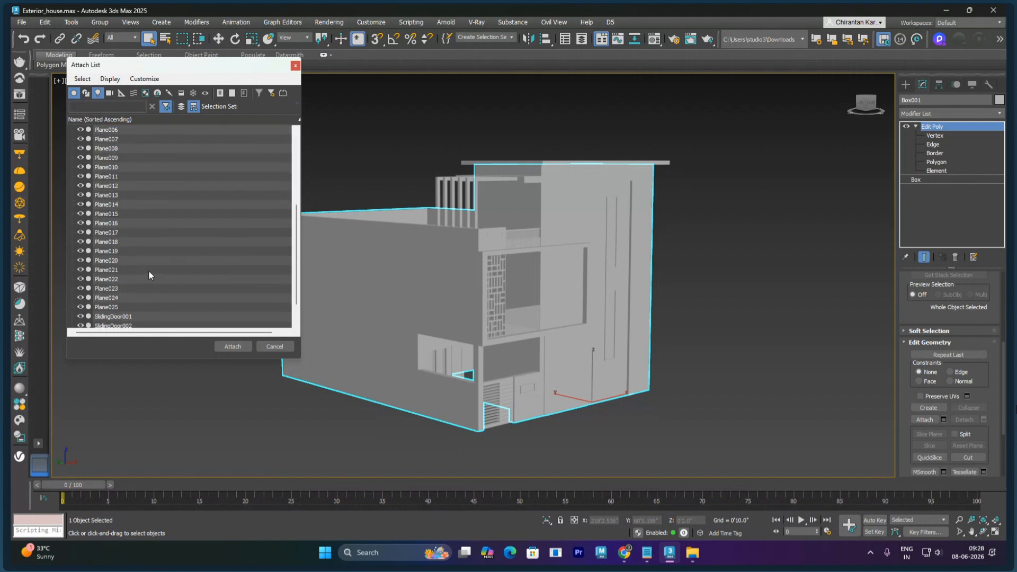
left_click(119, 317, "shift")
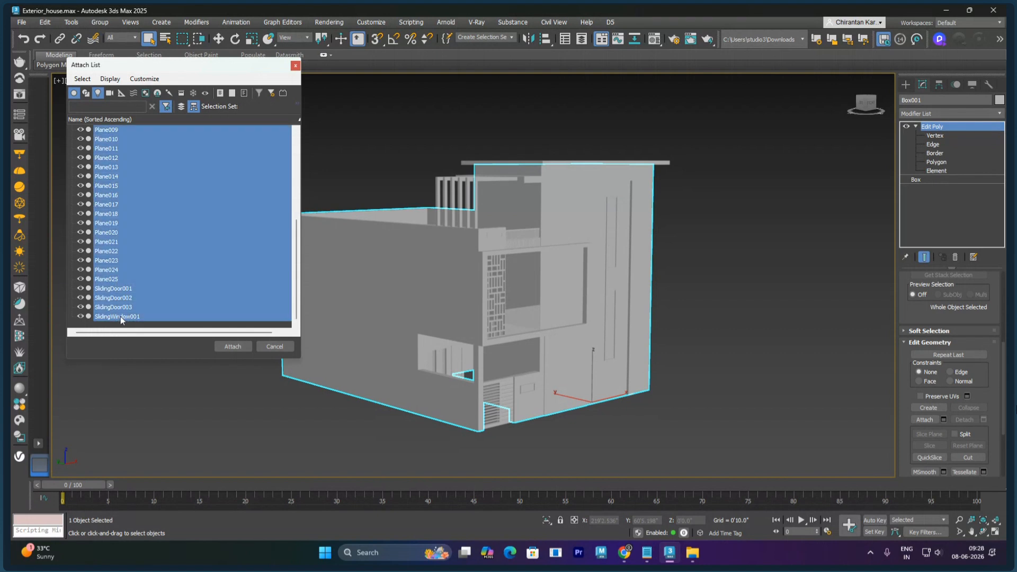
left_click(181, 107)
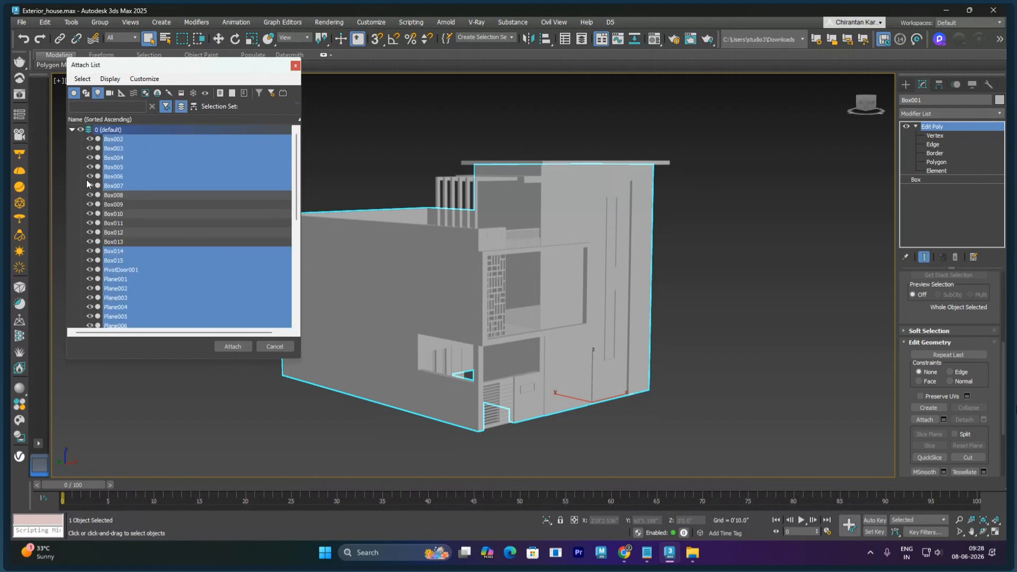
left_click(119, 130)
scroll(132, 291, "down", 8)
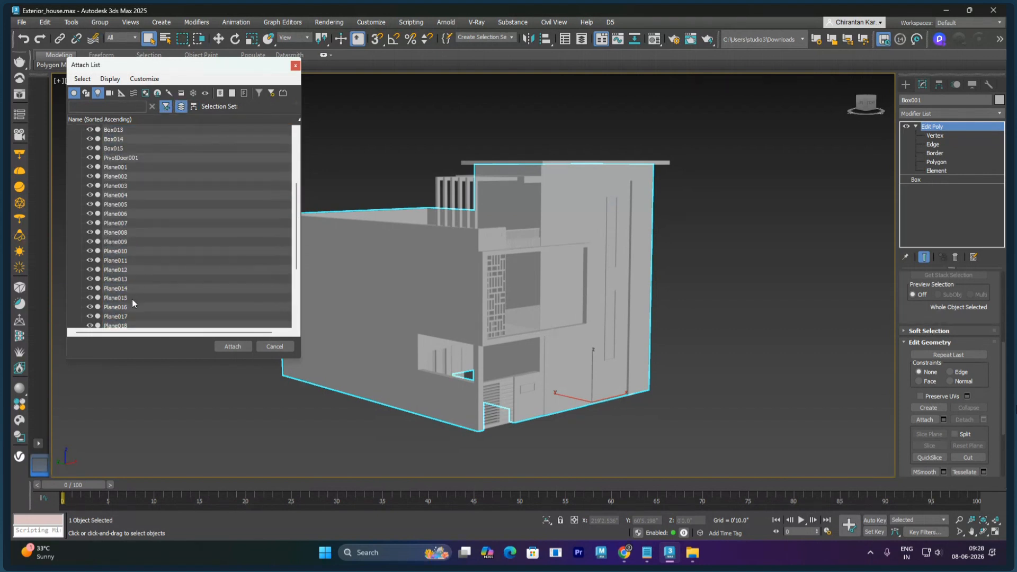
left_click(124, 317, "shift")
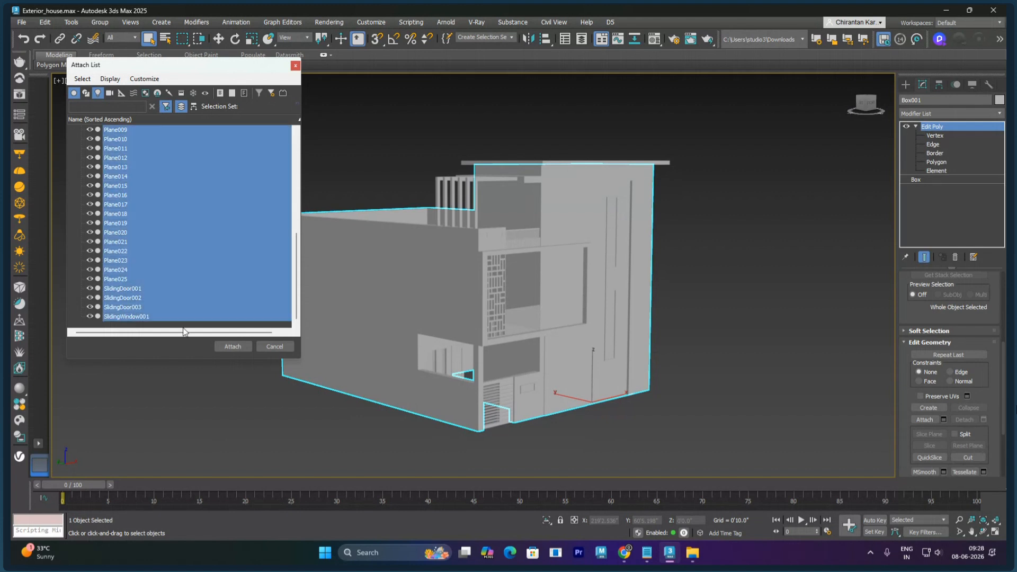
left_click(232, 346)
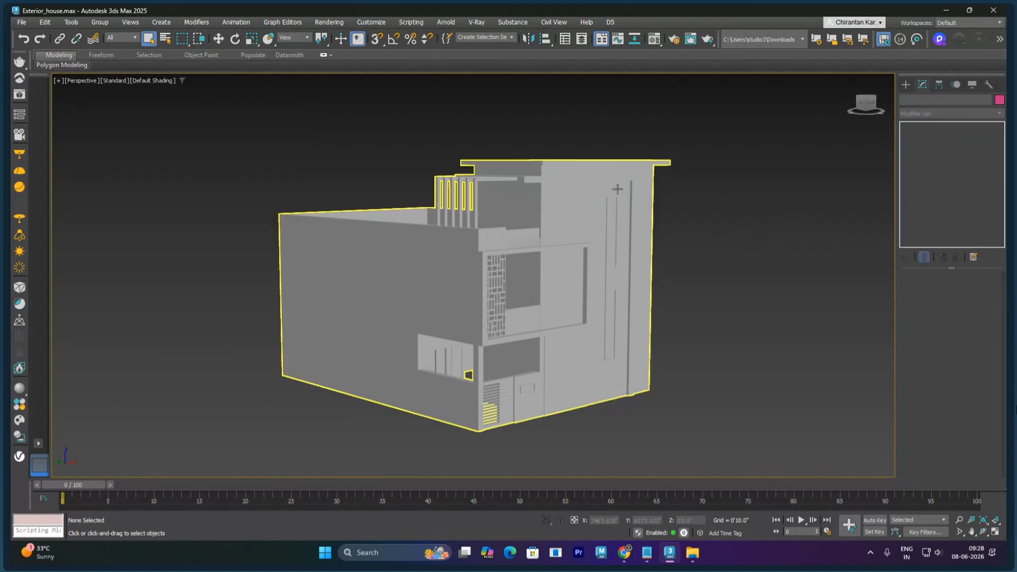
Step: Select all elements of the combined building and inspect the facade for parts that are not attached
left_click(935, 171)
left_click_drag(211, 118, 821, 482)
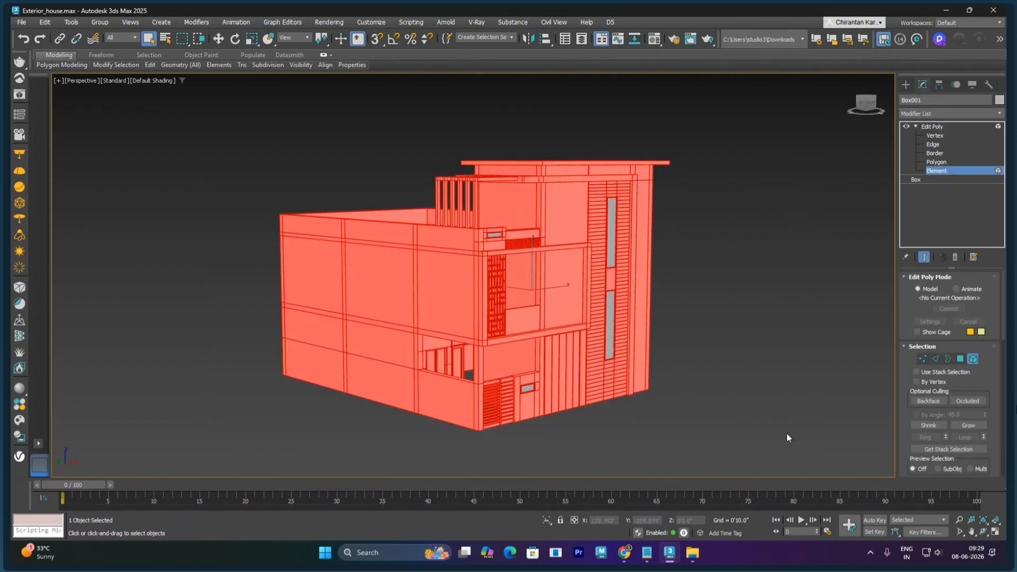
scroll(610, 227, "up", 2)
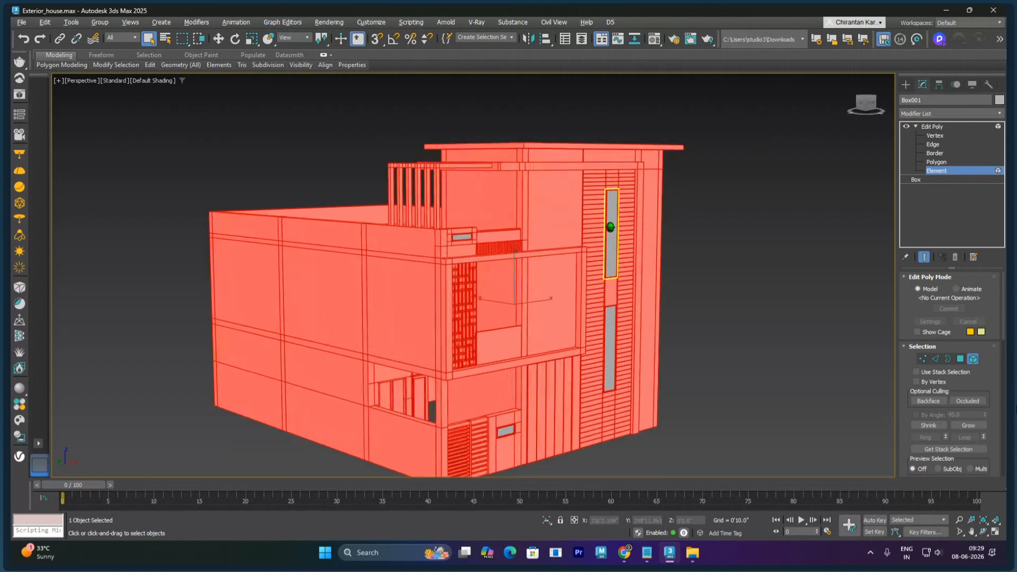
scroll(611, 226, "up", 3)
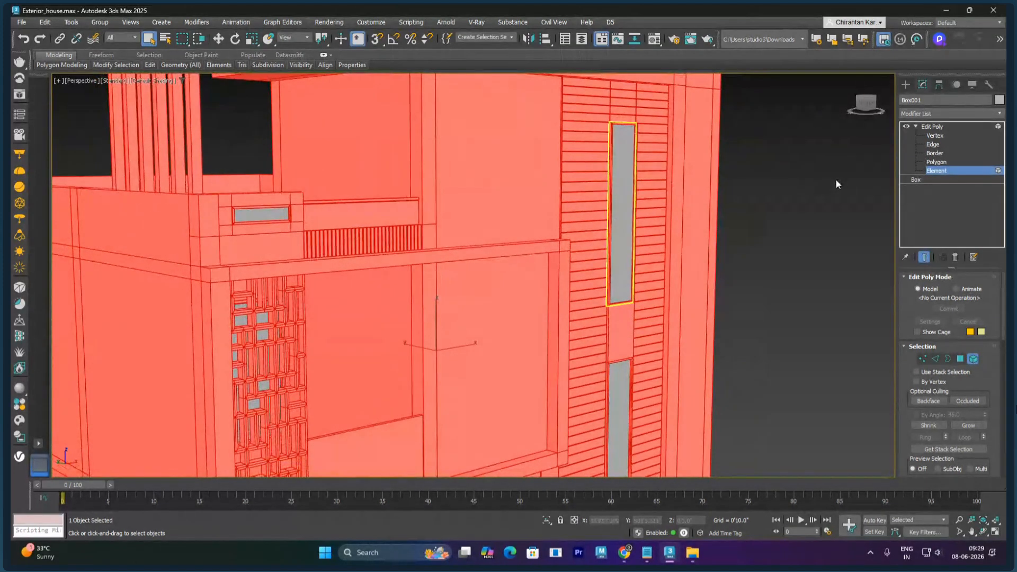
Step: Remove the UVW Map modifier from the upper vertical window rectangle on the tower facade and clear the selection
left_click(836, 181)
left_click(930, 127)
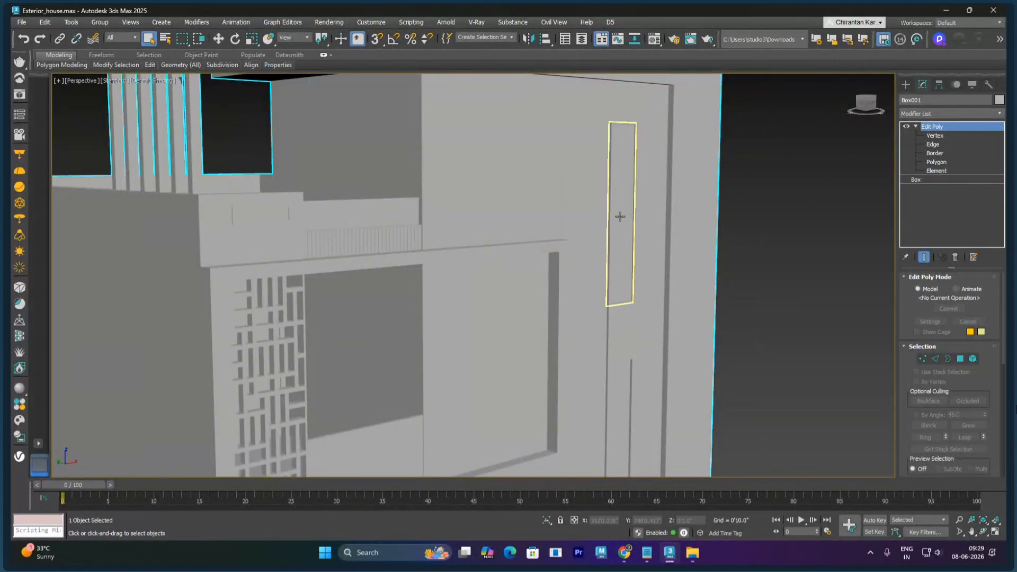
left_click(621, 217)
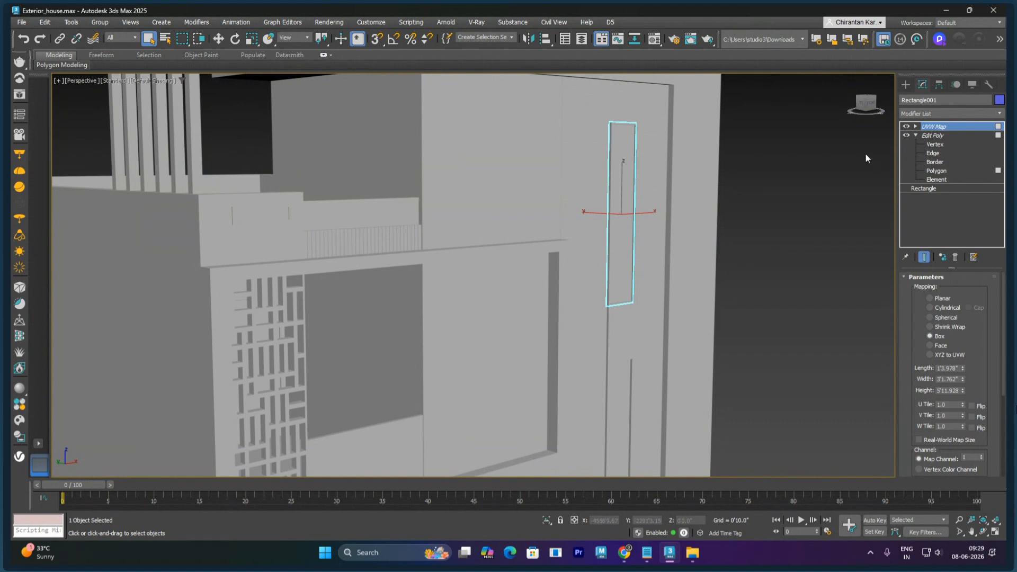
left_click(956, 258)
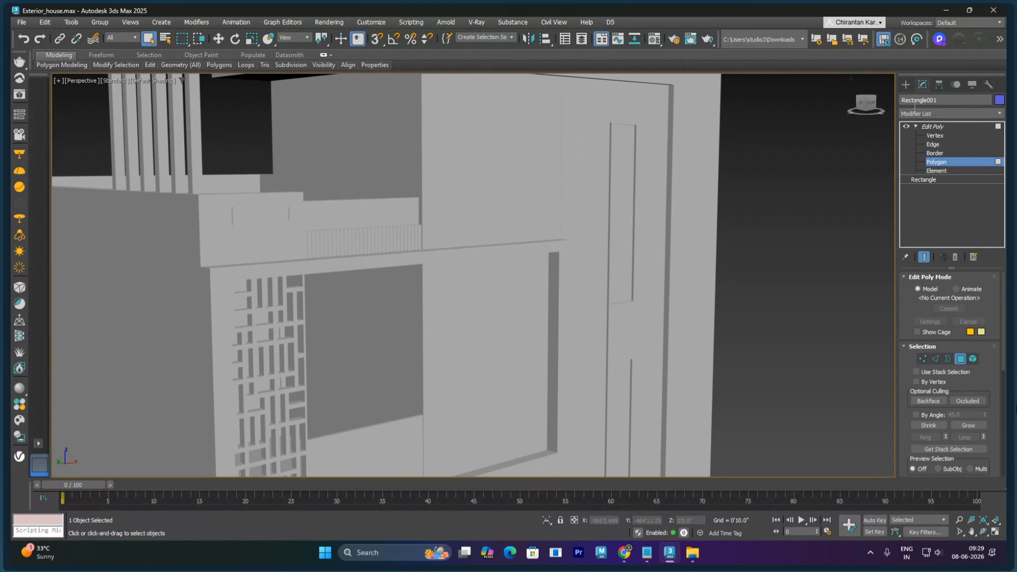
left_click(933, 126)
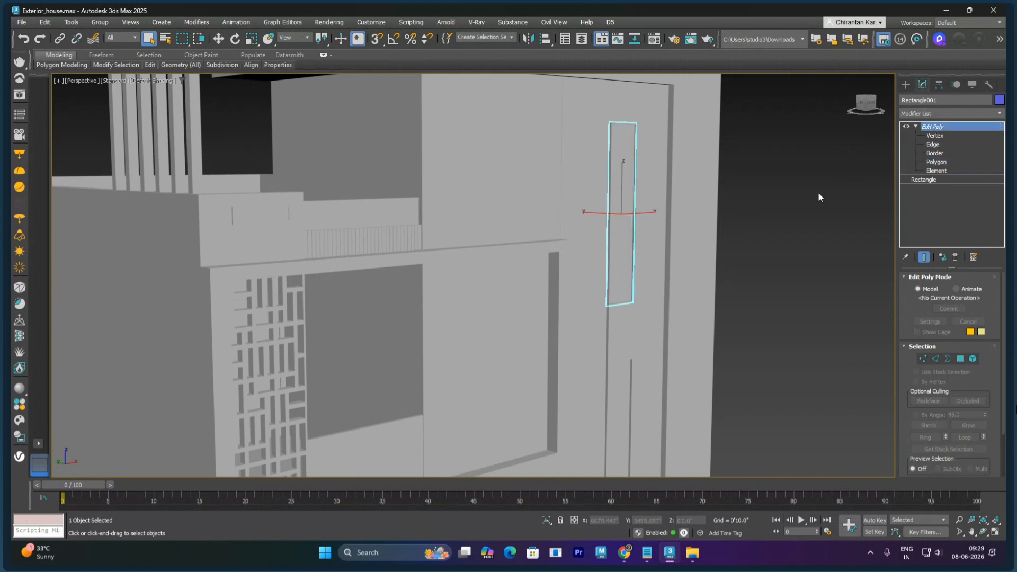
left_click(790, 190)
Step: Attach the shapes Rectangle001 through Rectangle018 to the main building's Edit Poly using the attach list with shapes displayed
left_click(698, 166)
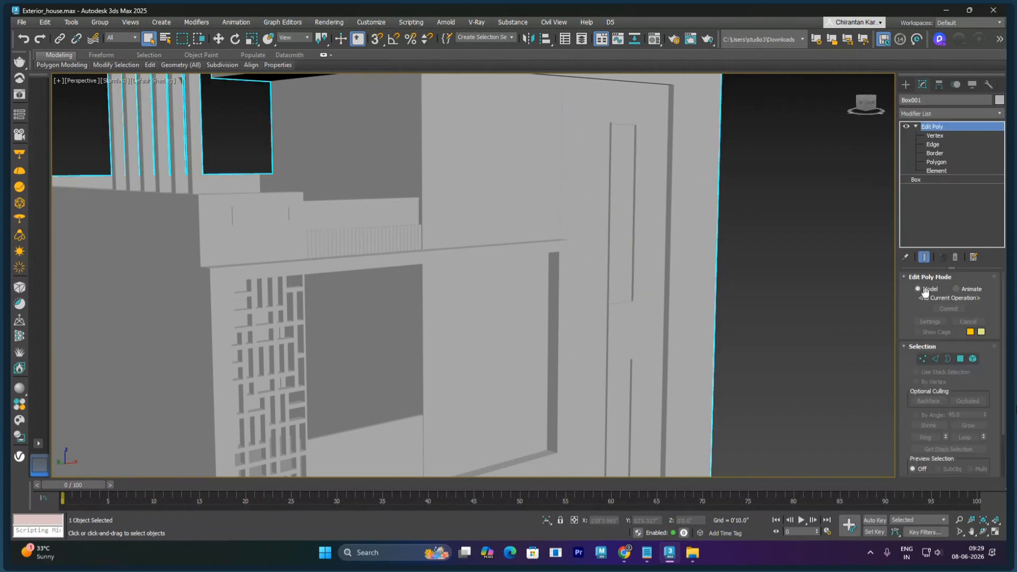
left_click_drag(911, 418, 916, 361)
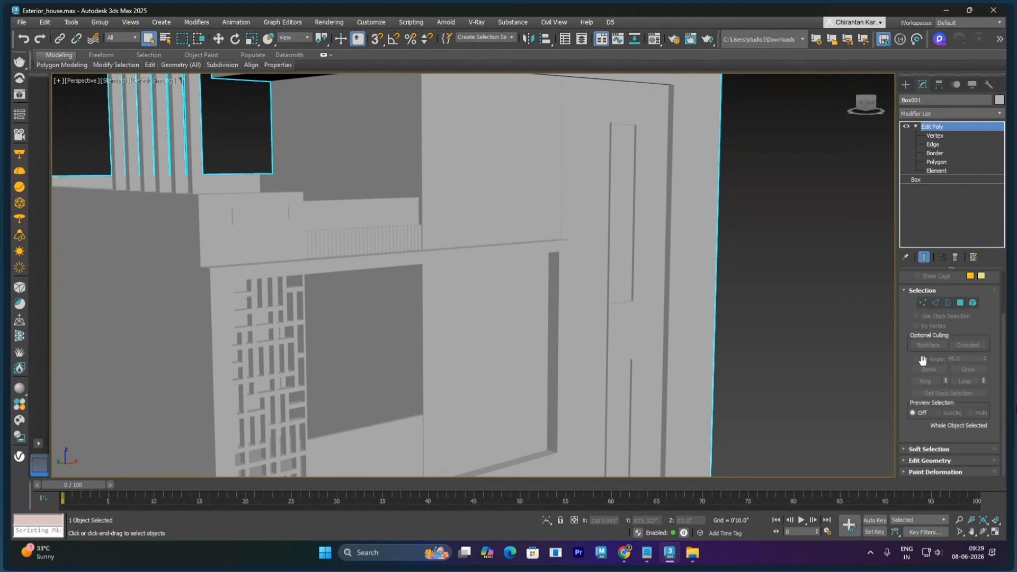
scroll(906, 394, "up", 3)
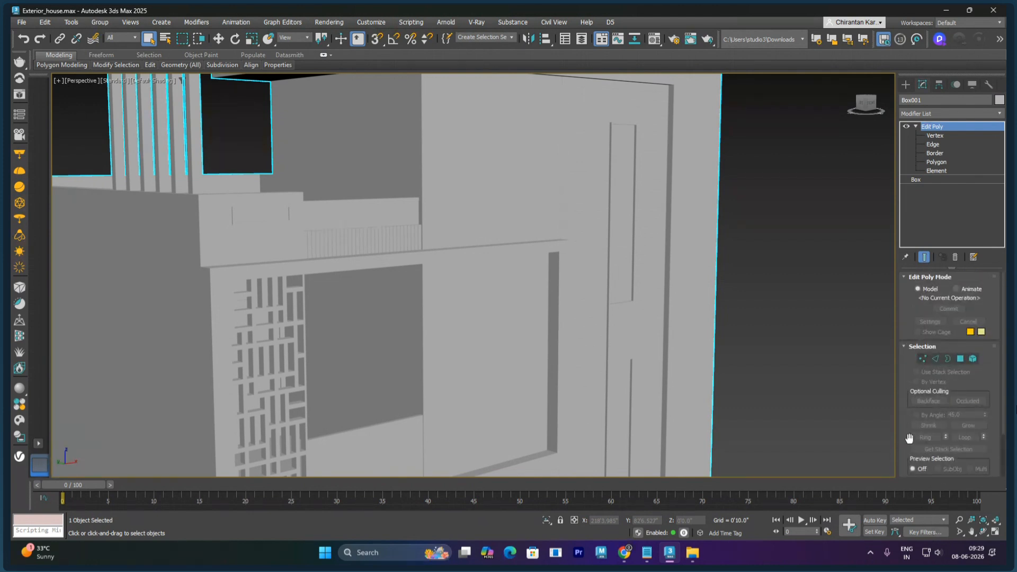
left_click_drag(909, 418, 908, 403)
scroll(908, 402, "down", 2)
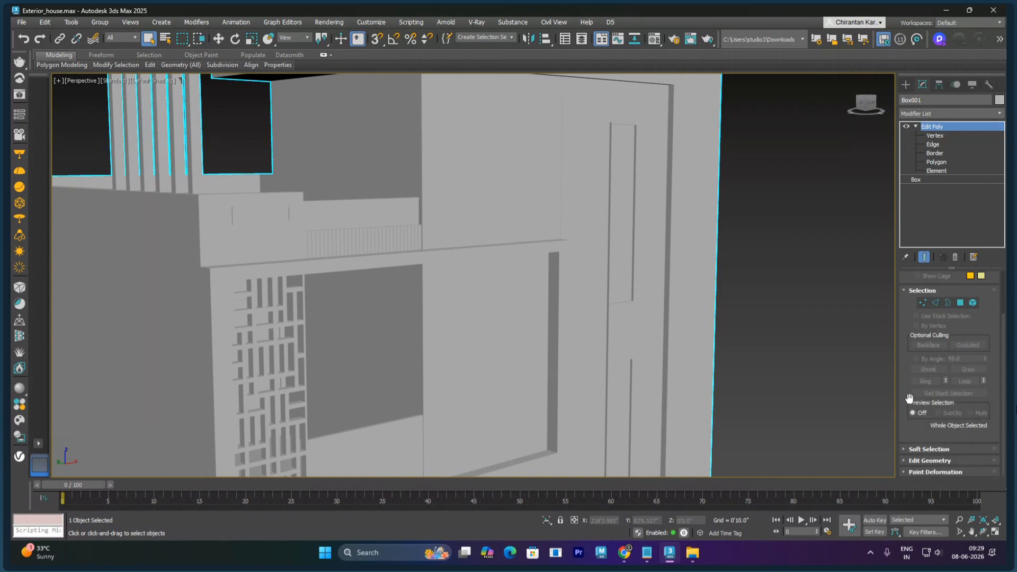
left_click(907, 460)
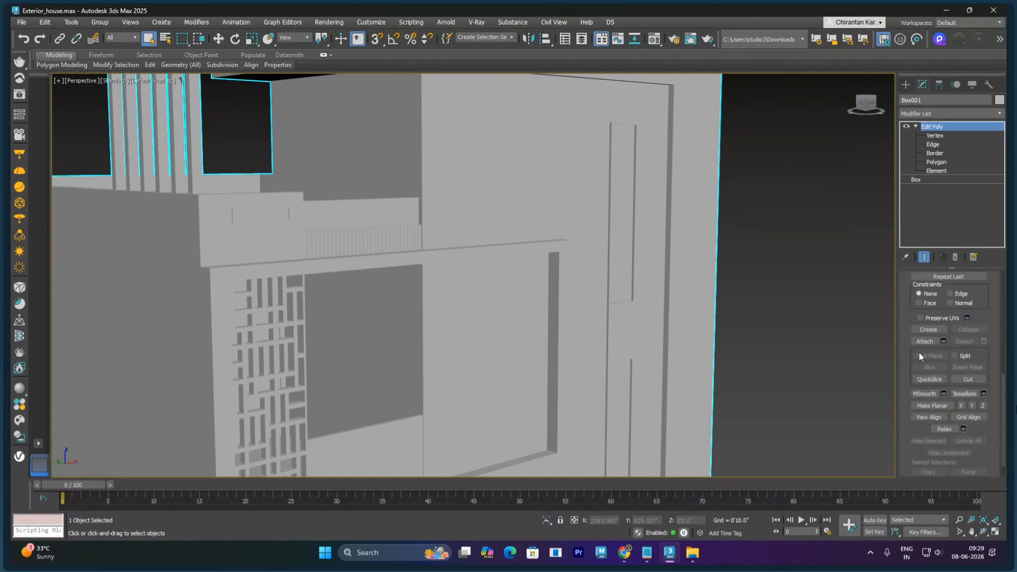
left_click(943, 341)
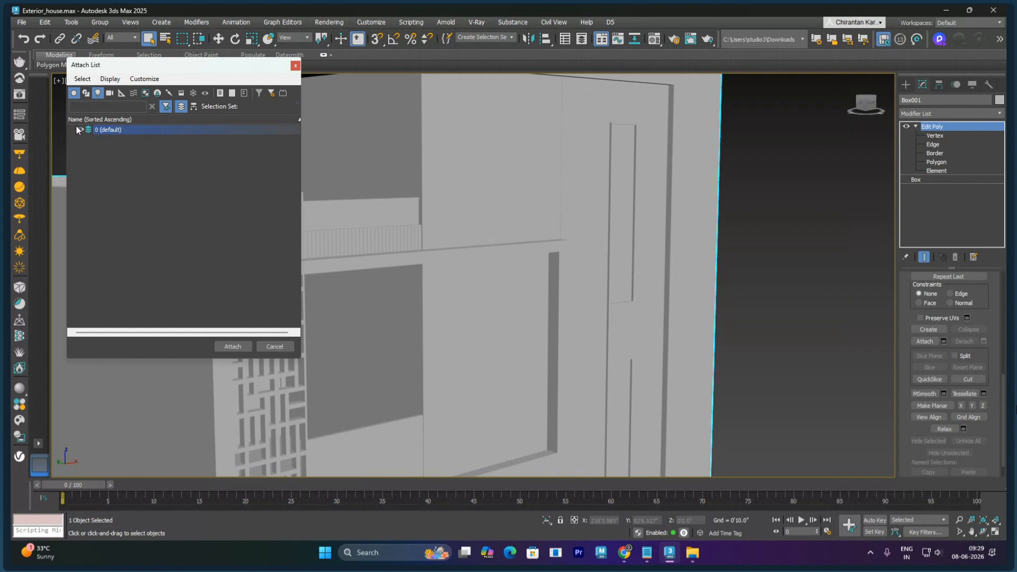
left_click(86, 94)
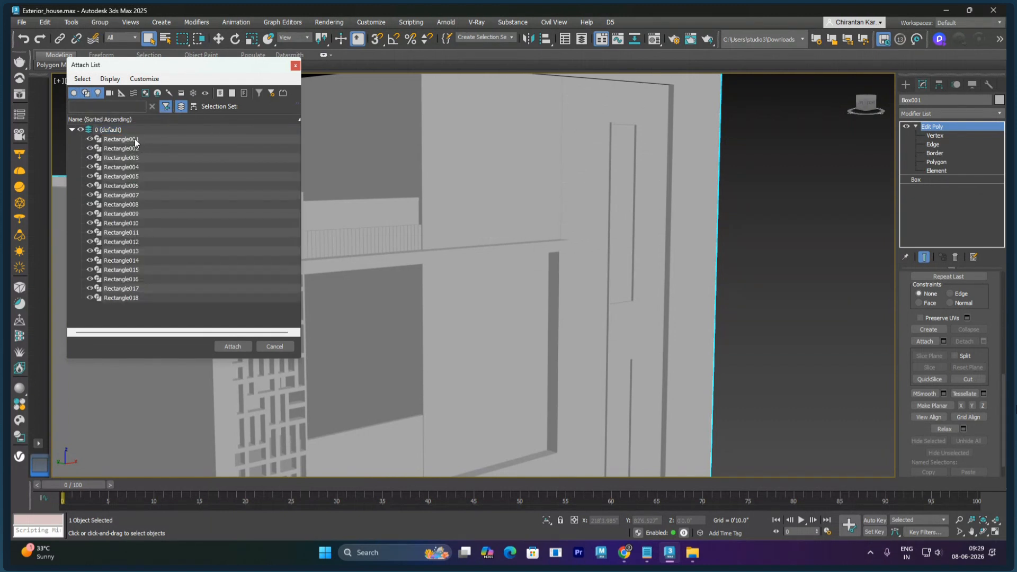
left_click(136, 140)
left_click(137, 297, "shift")
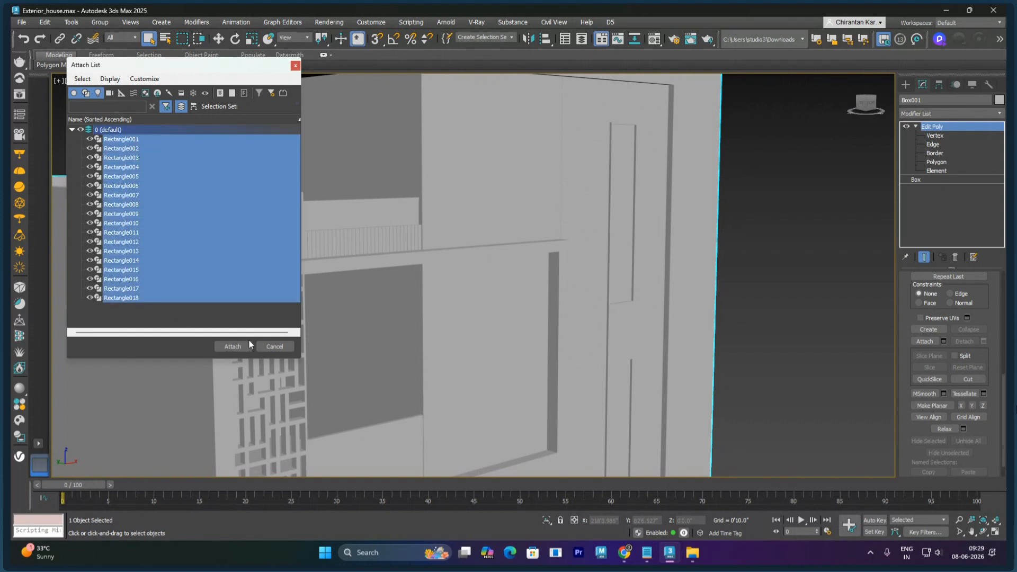
left_click(233, 346)
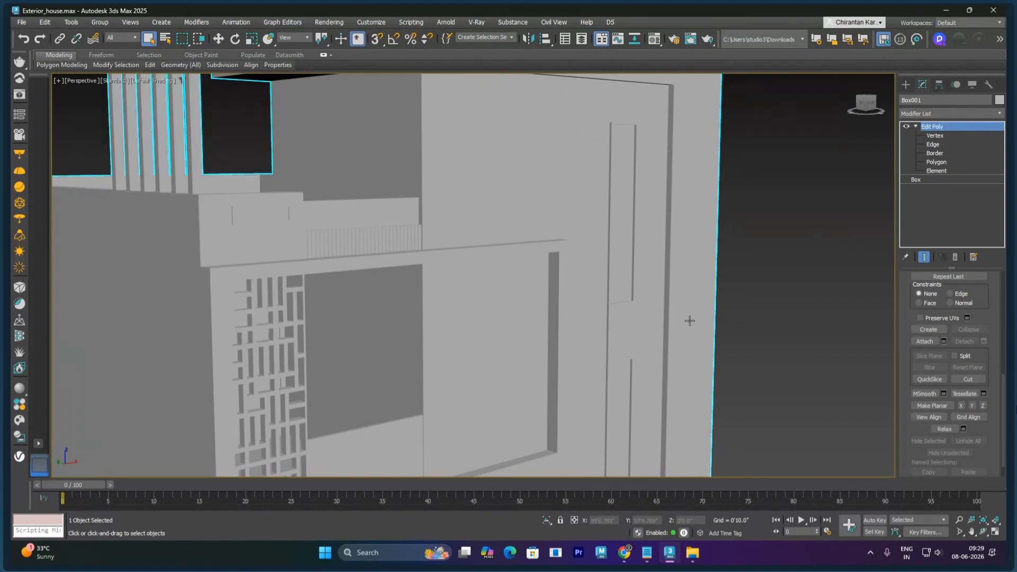
Step: Set the material ID of all elements of the combined building to 1 and clear the selection
left_click(940, 127)
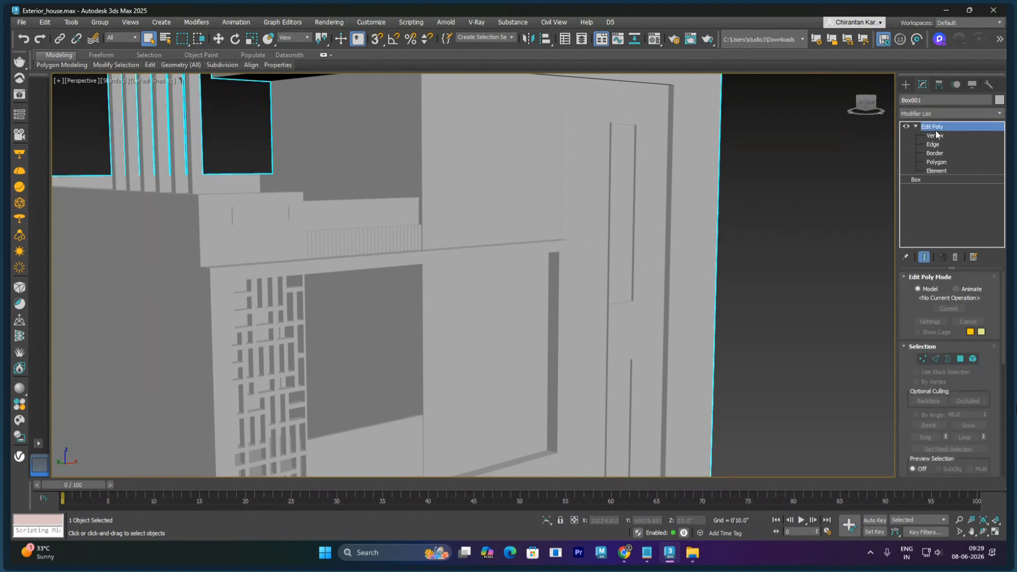
left_click(932, 114)
left_click(932, 114)
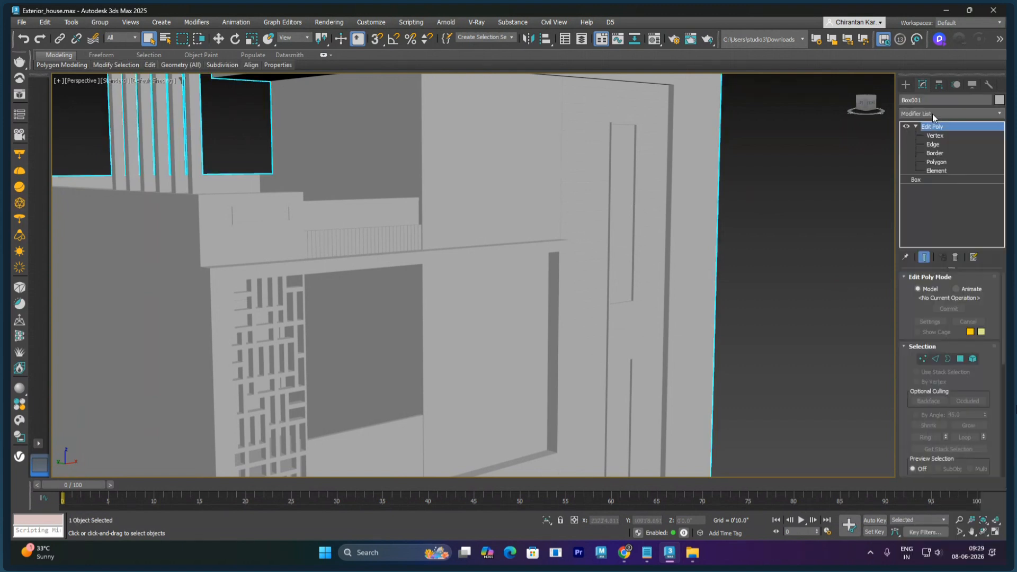
left_click(936, 171)
key("ctrl+a")
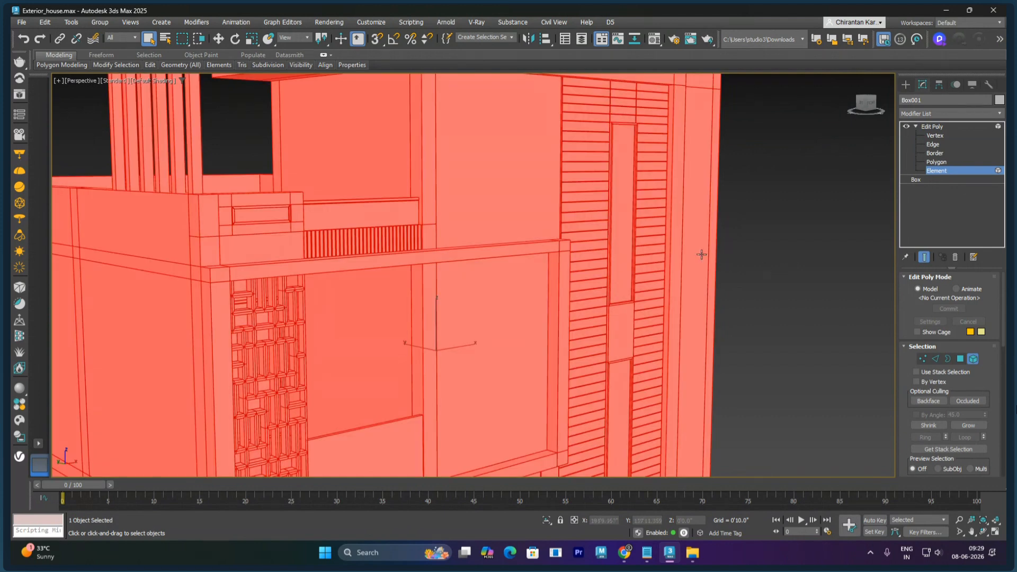
scroll(699, 255, "down", 8)
middle_click_drag(803, 298, 704, 286, "alt")
scroll(725, 286, "up", 4)
scroll(727, 273, "down", 3)
scroll(904, 371, "down", 10)
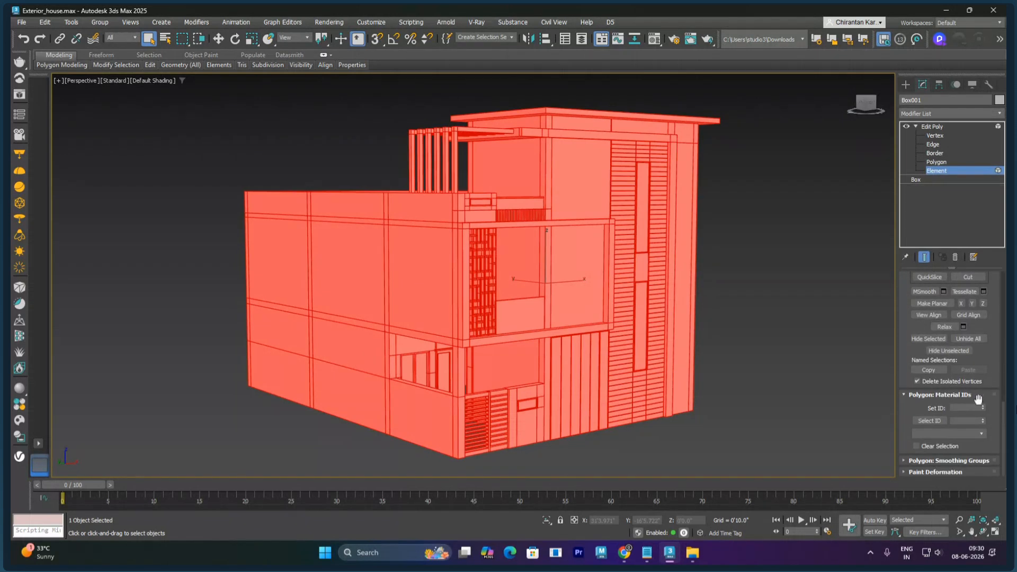
left_click(982, 409)
left_click(785, 343)
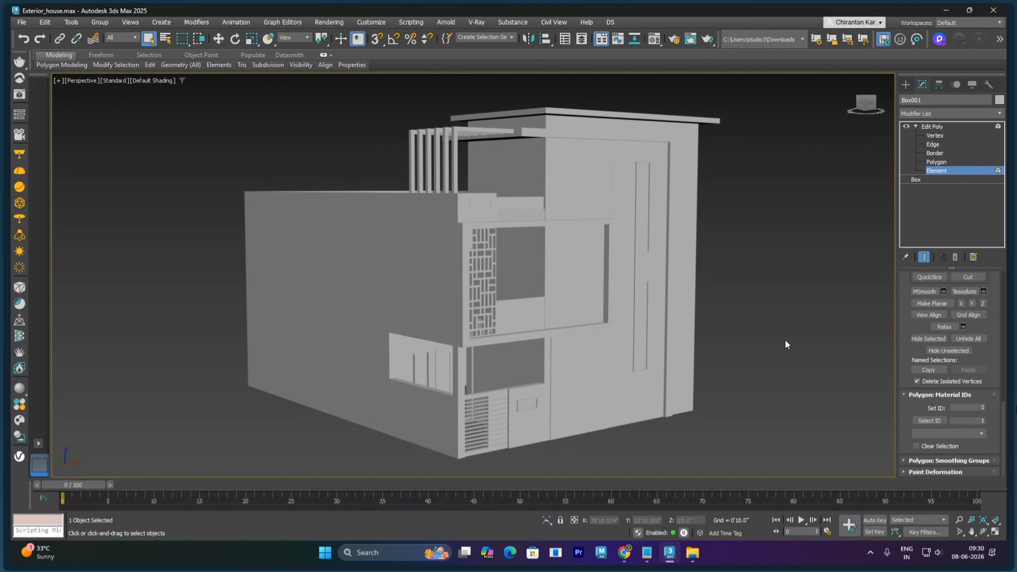
Step: Select the wall polygons directly beneath the tower's roof slab, including the narrow strip between the wide front panels
scroll(627, 138, "up", 4)
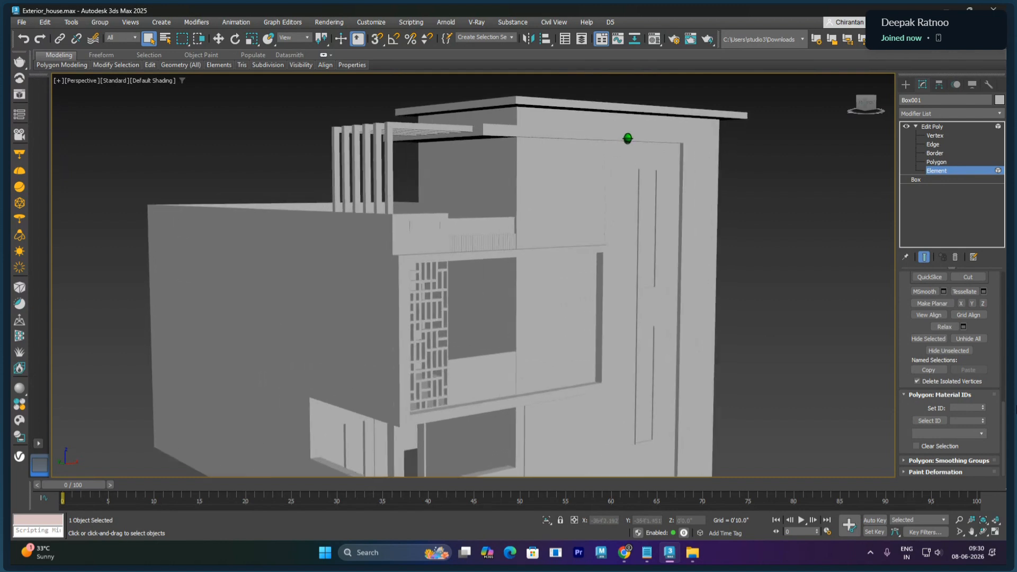
scroll(628, 139, "up", 2)
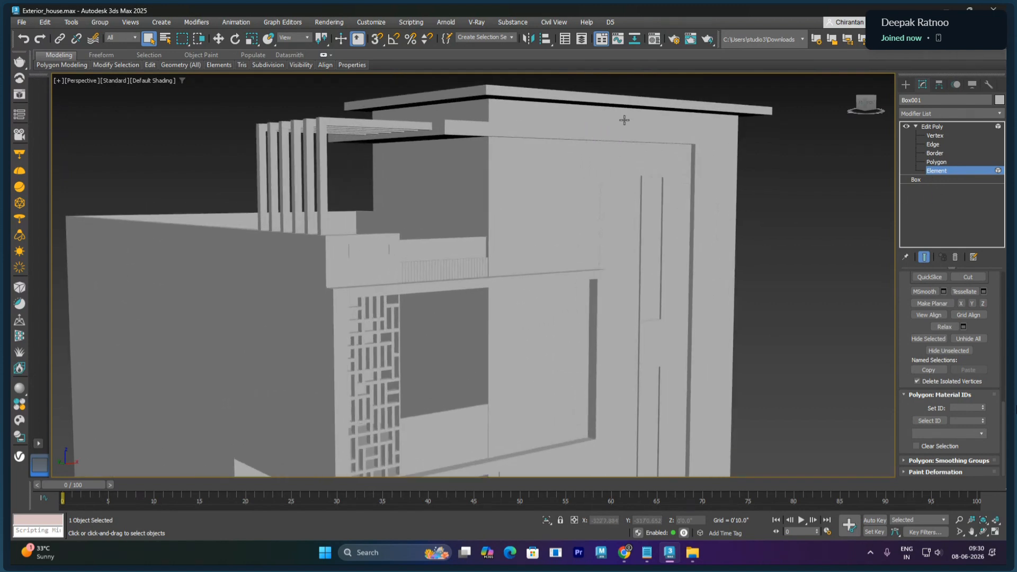
left_click(623, 120)
left_click(936, 161)
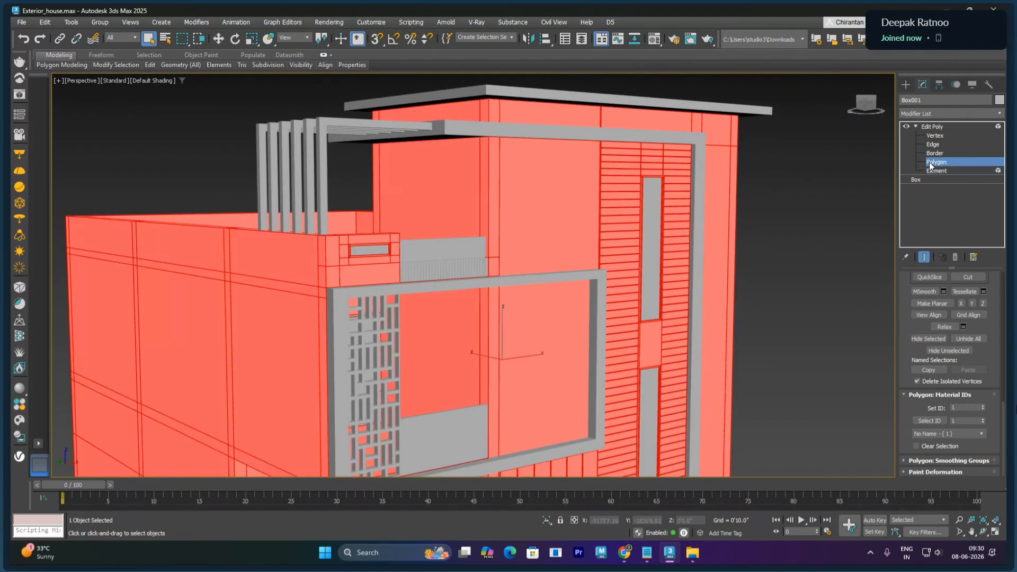
left_click(498, 117)
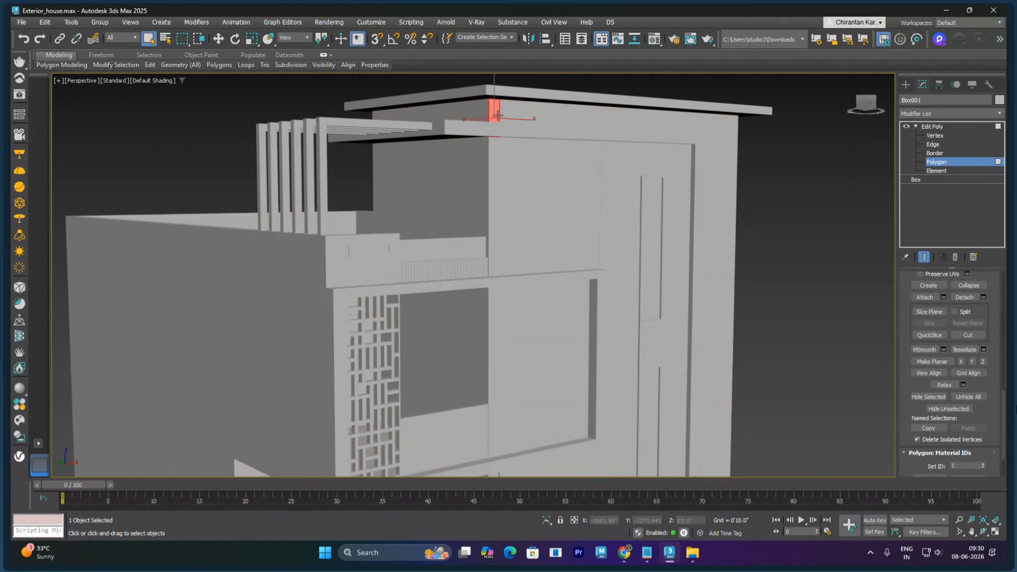
left_click(508, 117, "ctrl")
left_click(621, 116, "ctrl")
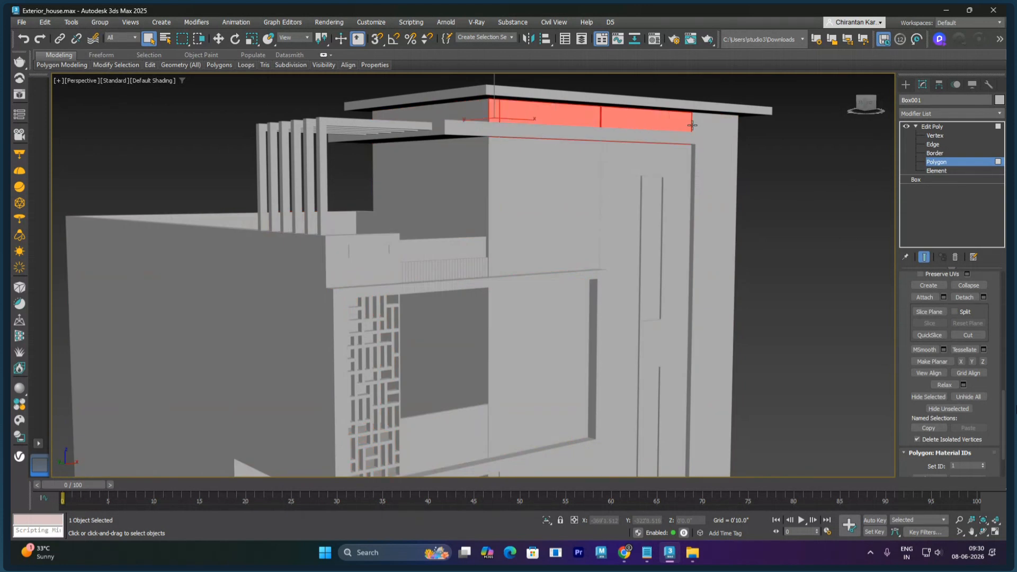
left_click(712, 130, "ctrl")
left_click(696, 126, "ctrl")
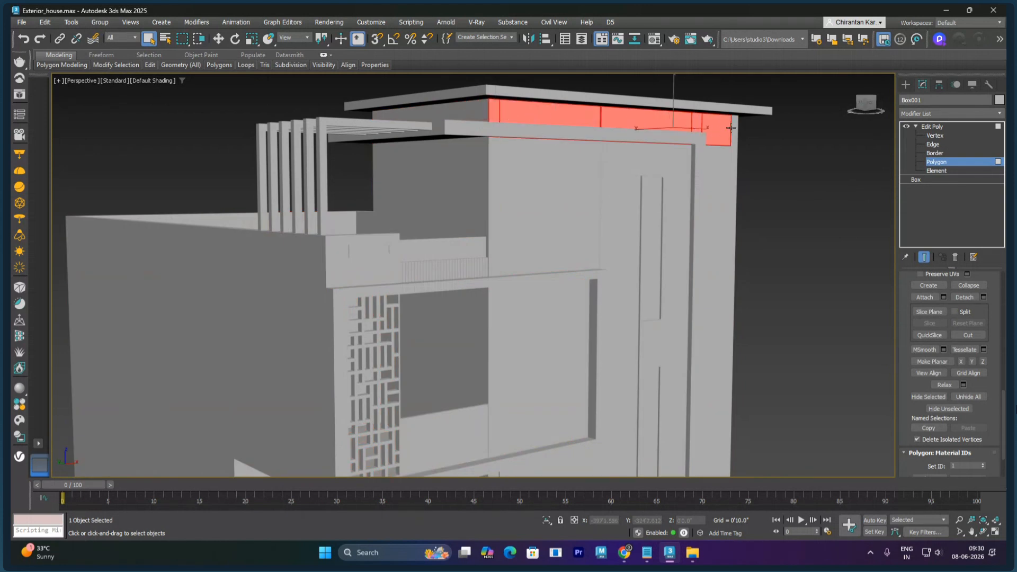
scroll(587, 119, "up", 6)
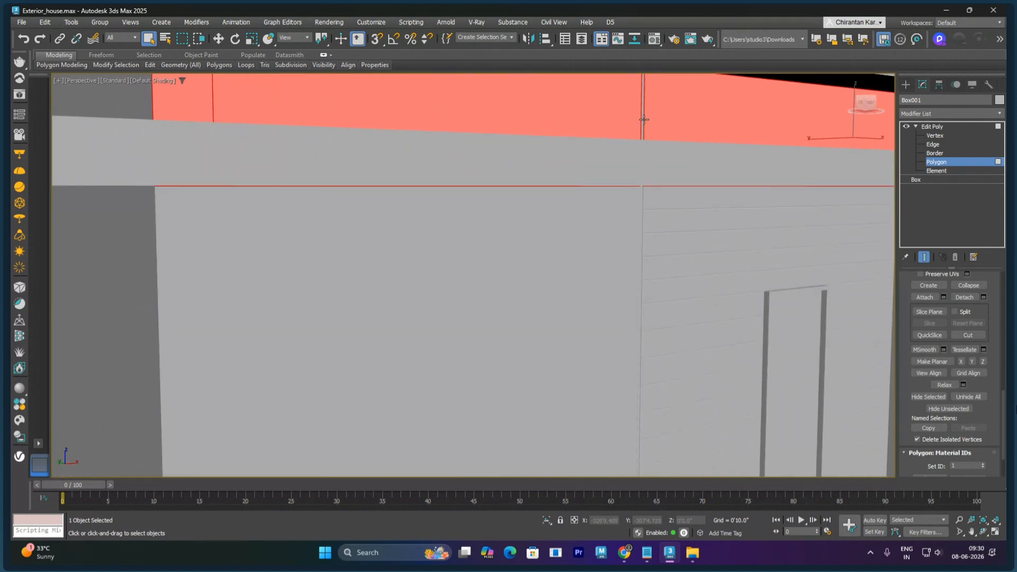
left_click(642, 120, "ctrl")
Step: Add the vertical wall polygons beside the tower's frame to the selection, set the material ID to 2, and clear the selection
scroll(482, 132, "down", 4)
middle_click_drag(663, 144, 494, 172)
scroll(537, 157, "up", 6)
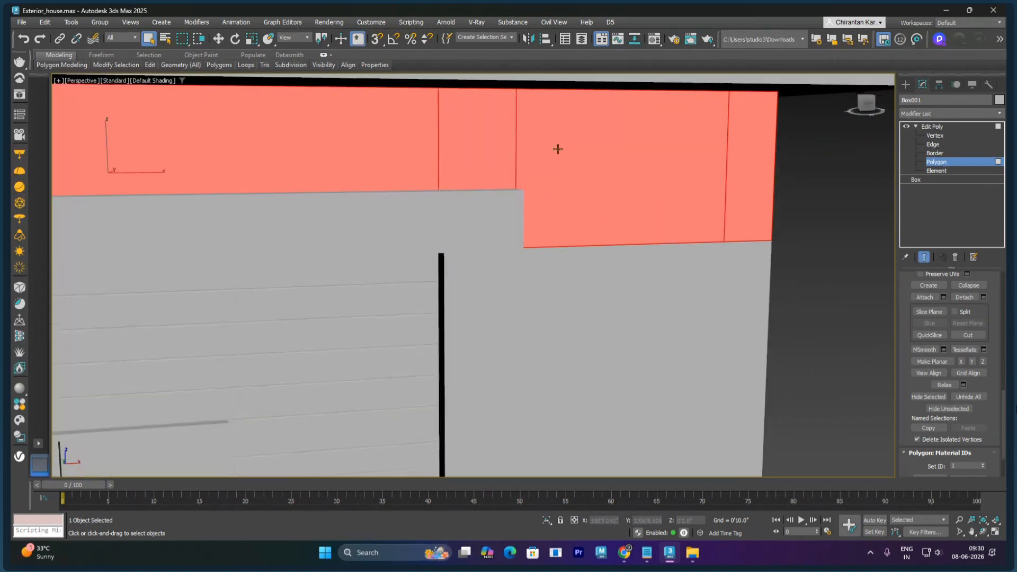
middle_click_drag(636, 187, 513, 181)
left_click(522, 189, "ctrl")
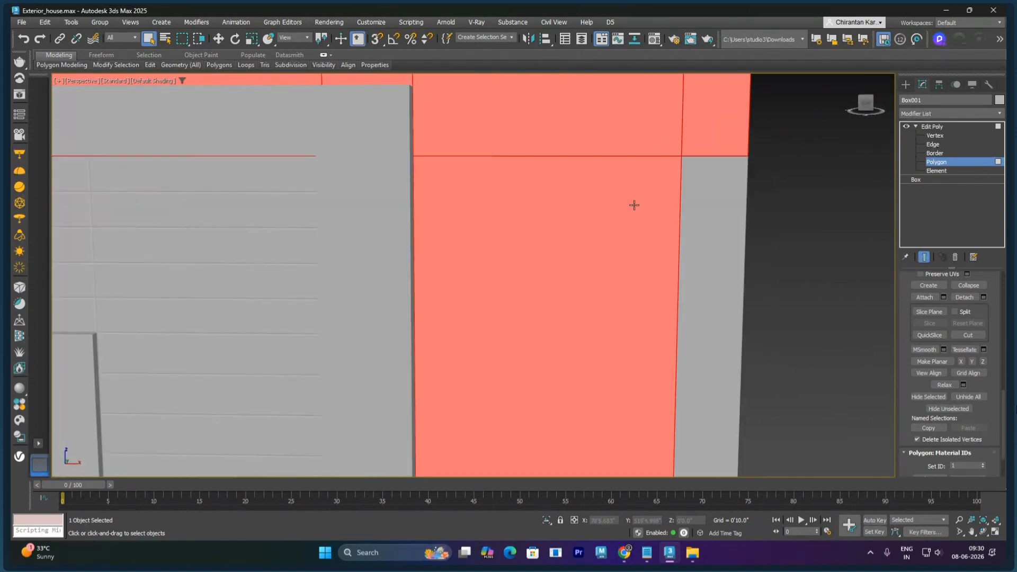
left_click(693, 203)
key("ctrl+z")
left_click(693, 204, "ctrl")
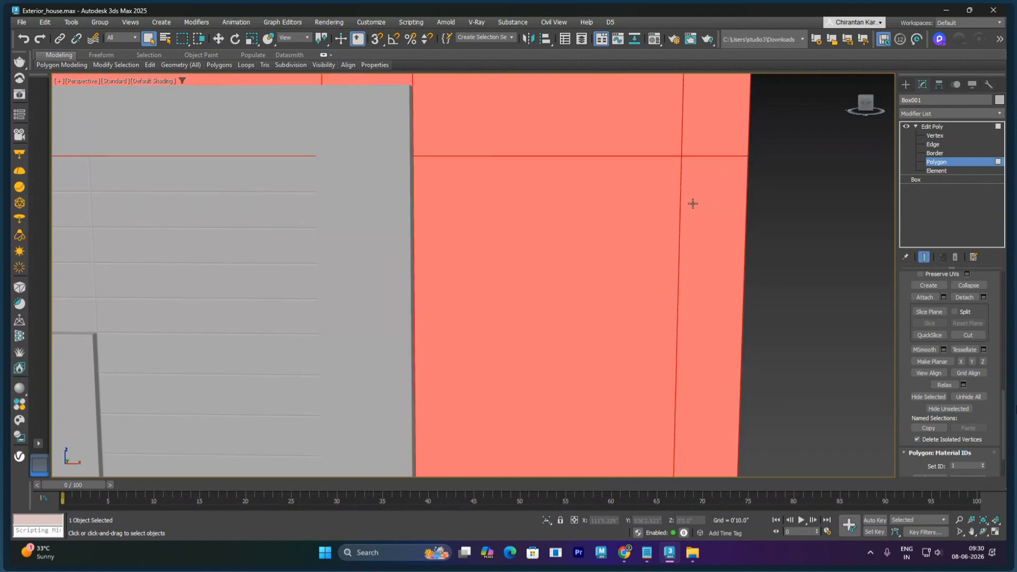
scroll(676, 223, "down", 4)
scroll(676, 223, "down", 6)
middle_click_drag(678, 265, 683, 233, "alt")
scroll(643, 224, "up", 5)
scroll(642, 225, "up", 3)
scroll(666, 225, "down", 3)
middle_click_drag(683, 233, 697, 180)
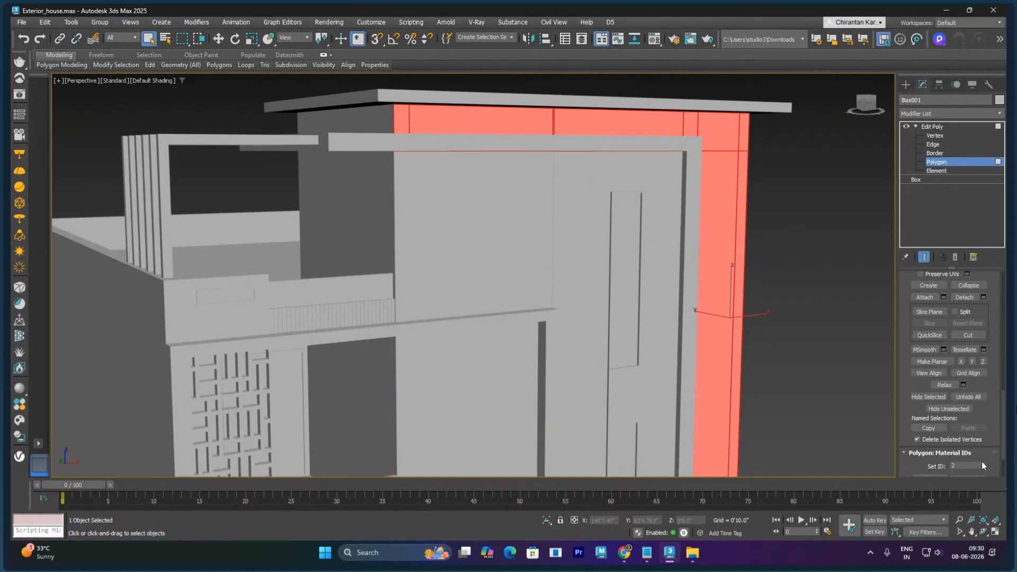
left_click(826, 294)
Step: Set the material ID of the tower's projecting frame element to 3 and change the roof slab element's material ID
left_click(934, 172)
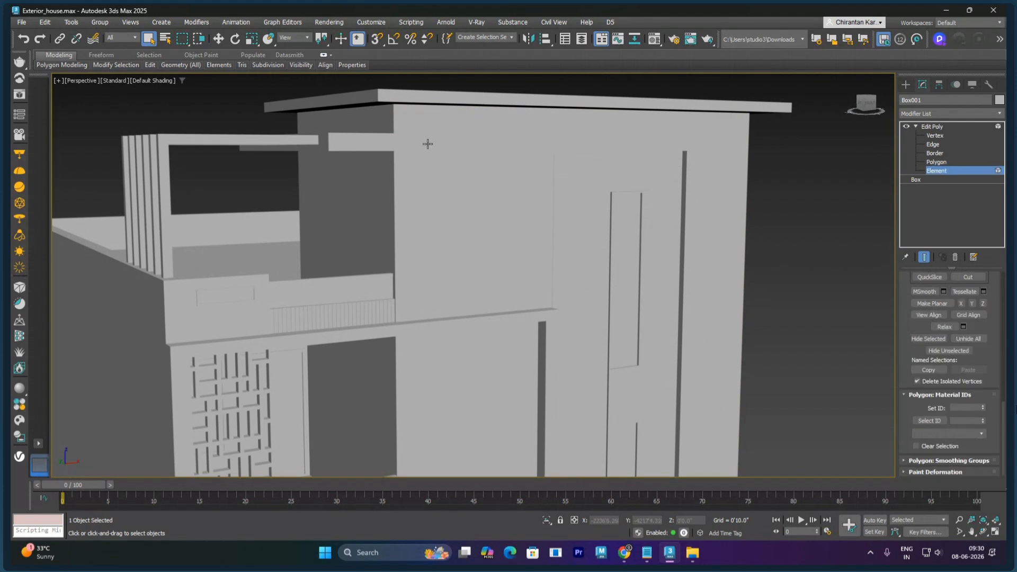
left_click(426, 142)
middle_click_drag(719, 328, 750, 256)
scroll(729, 266, "down", 3)
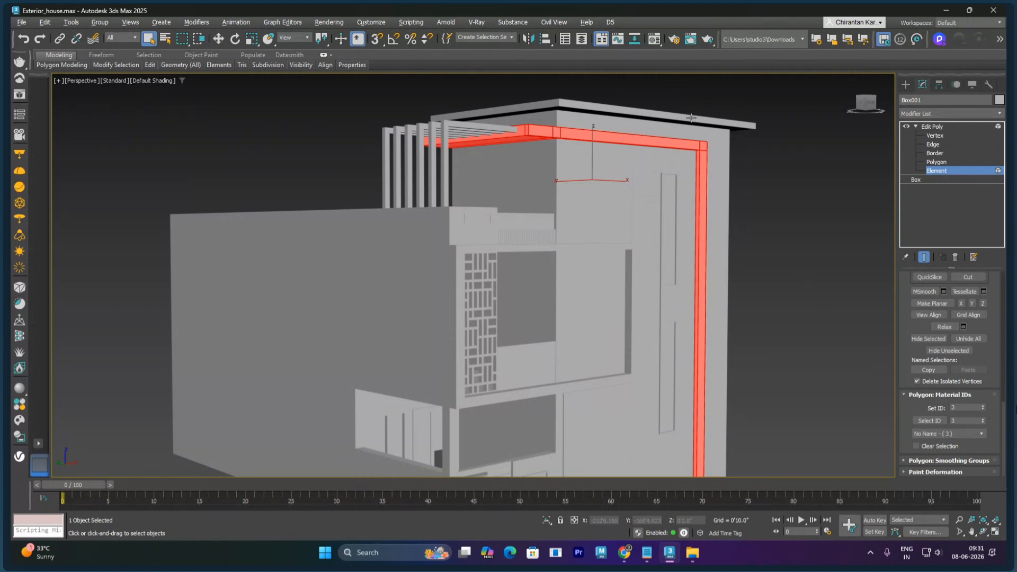
left_click(691, 117)
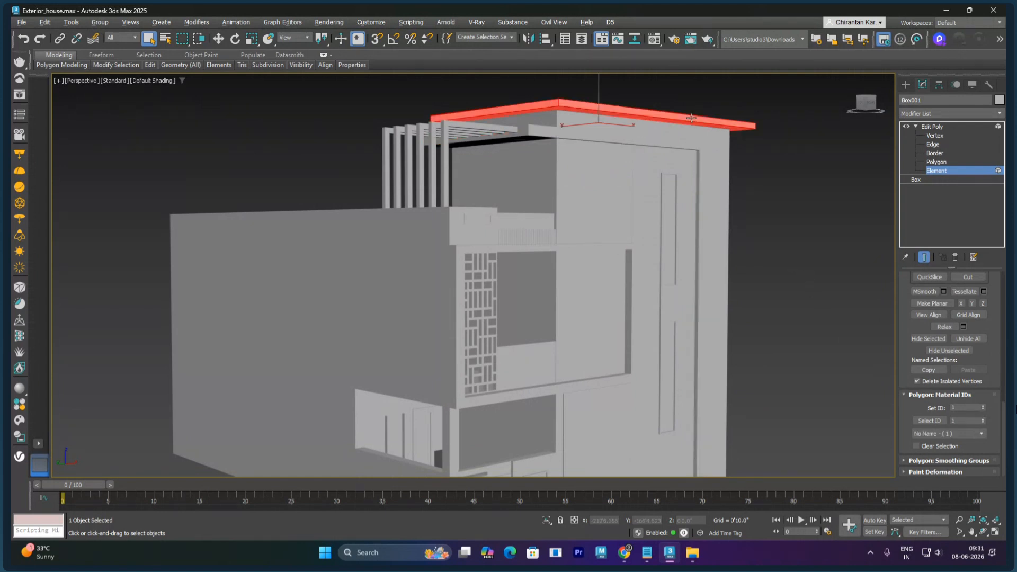
left_click(983, 405)
Step: Select all six pergola elements beside the tower, change their material ID, and clear the selection
left_click(439, 139)
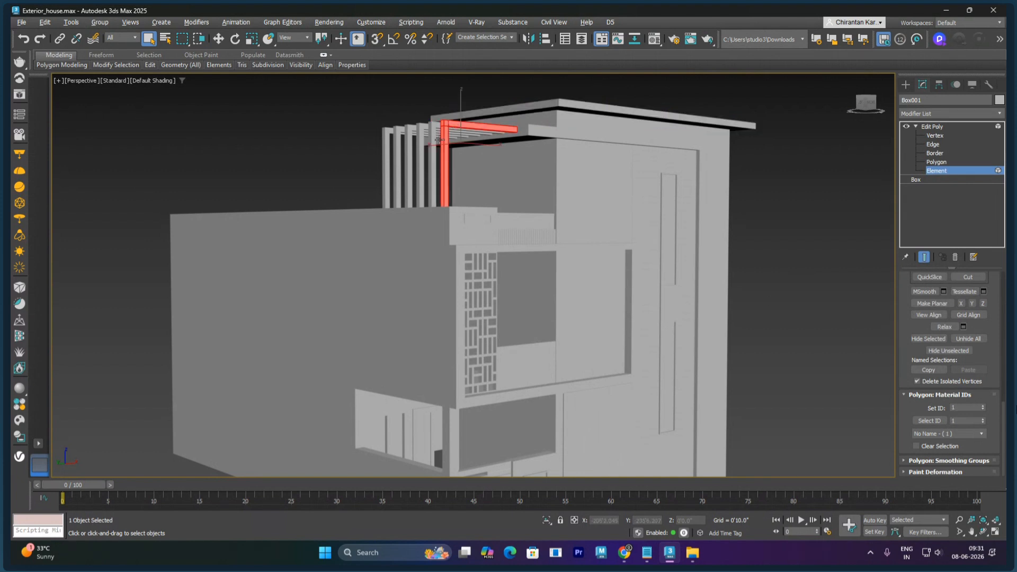
left_click(430, 143, "ctrl")
left_click(422, 151, "ctrl")
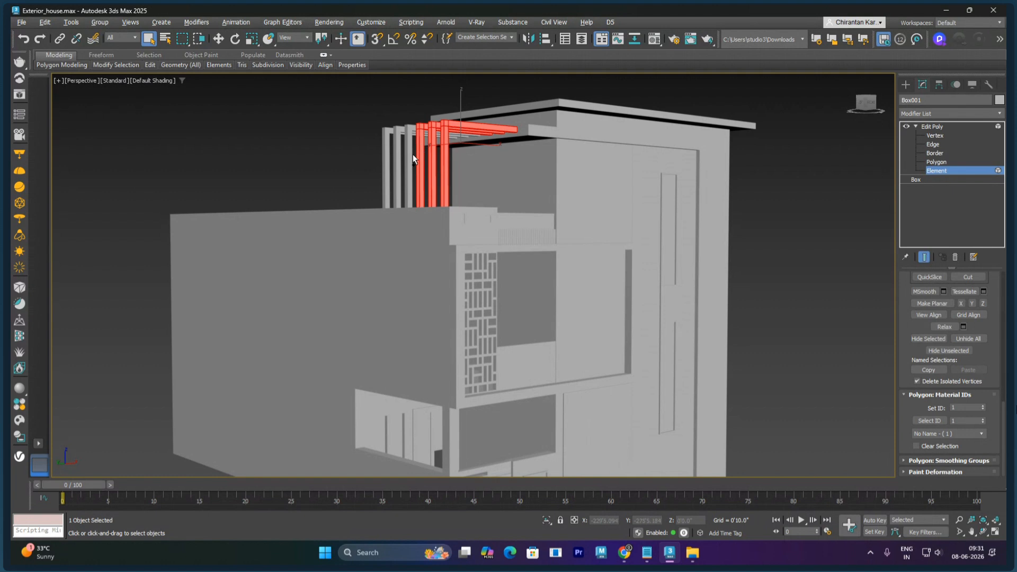
left_click(409, 155, "ctrl")
left_click(397, 162, "ctrl")
left_click(386, 167, "ctrl")
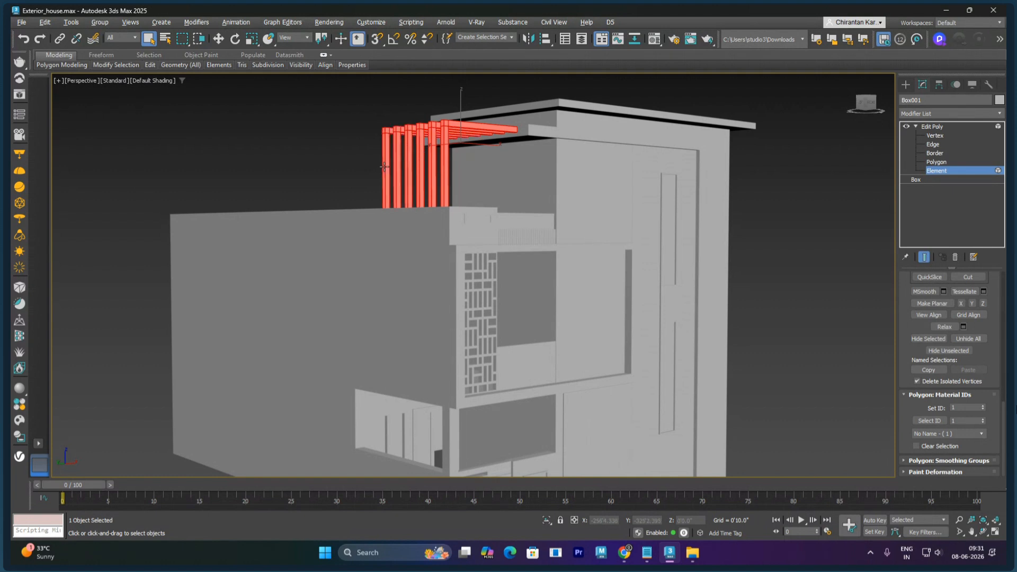
left_click(983, 405)
left_click(983, 404)
left_click(834, 366)
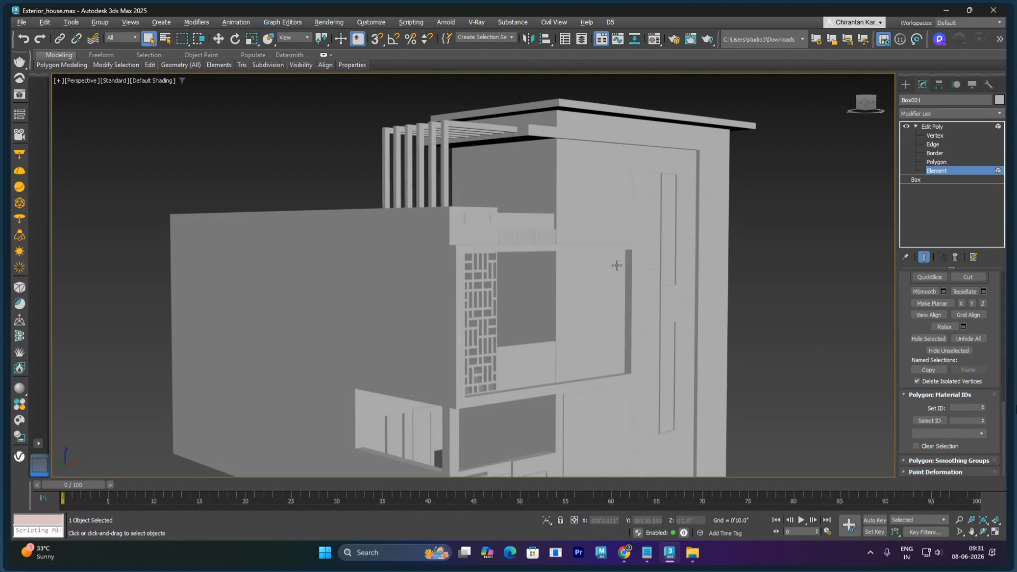
Step: Set the material ID of the upper balcony's railing panel element to 6 and change the material ID of the rail on top of it
left_click(521, 222)
mouse_move(521, 221)
middle_mouse_down("alt")
mouse_move(509, 220)
mouse_move(521, 214)
middle_mouse_up("alt")
scroll(520, 215, "up", 4)
scroll(521, 212, "up", 2)
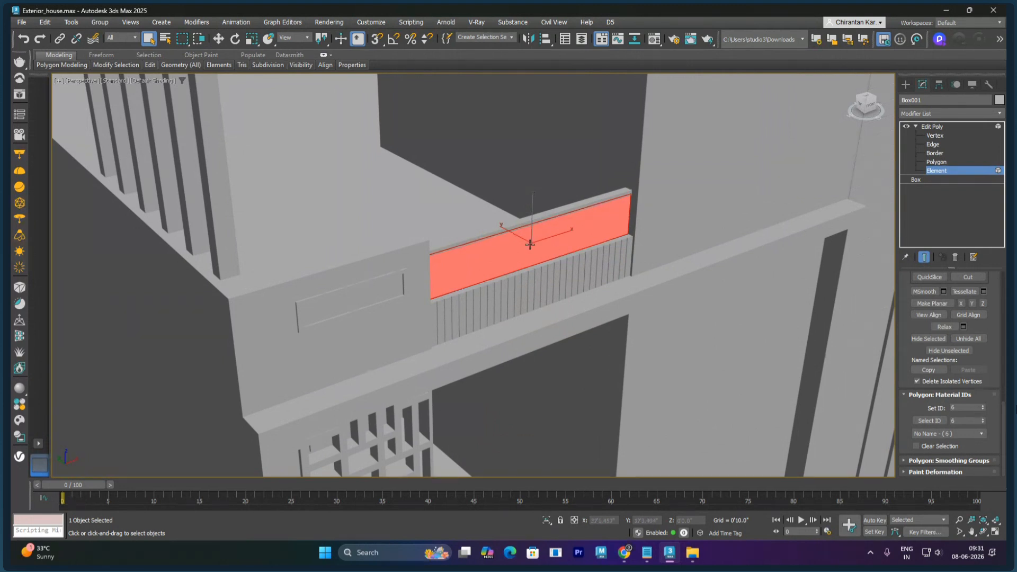
left_click(534, 220)
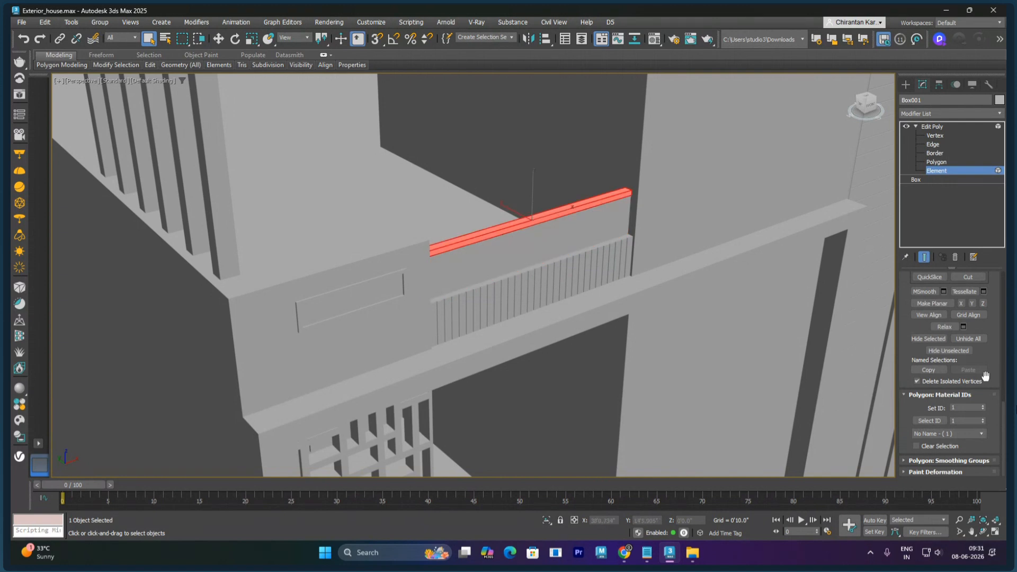
left_click(958, 408)
Step: Select the decorative lattice screen element on the front facade and set its material ID to 8
left_click(277, 321)
middle_click_drag(300, 323, 370, 260, "alt")
left_click(369, 262)
scroll(382, 328, "up", 5)
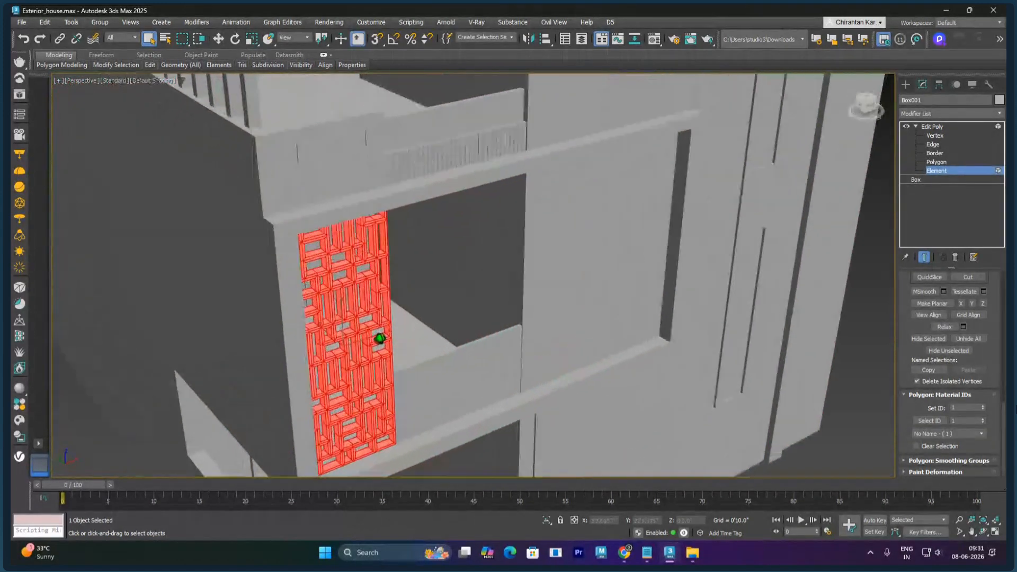
middle_click_drag(381, 319, 389, 272)
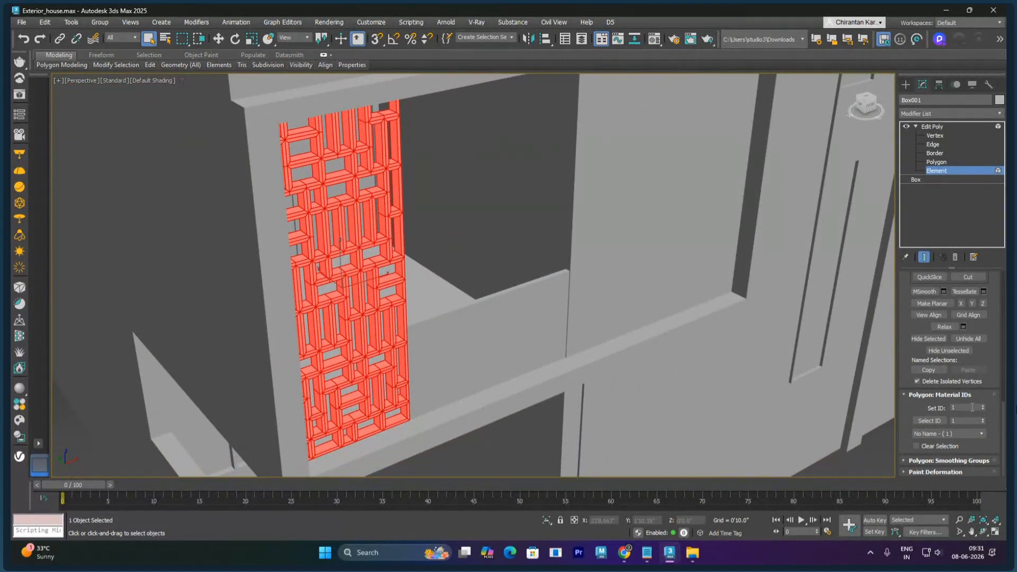
left_click(972, 407)
Step: Select the rectangular inset panel element in the parapet next to the upper balcony railing
middle_click_drag(542, 339, 459, 354)
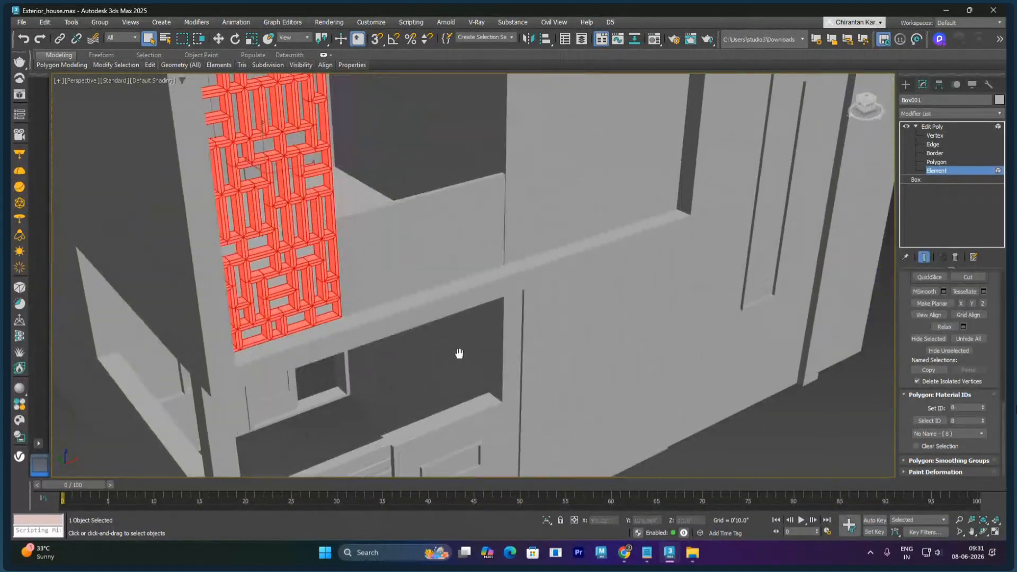
middle_click_drag(553, 278, 470, 359)
middle_click_drag(479, 272, 468, 312)
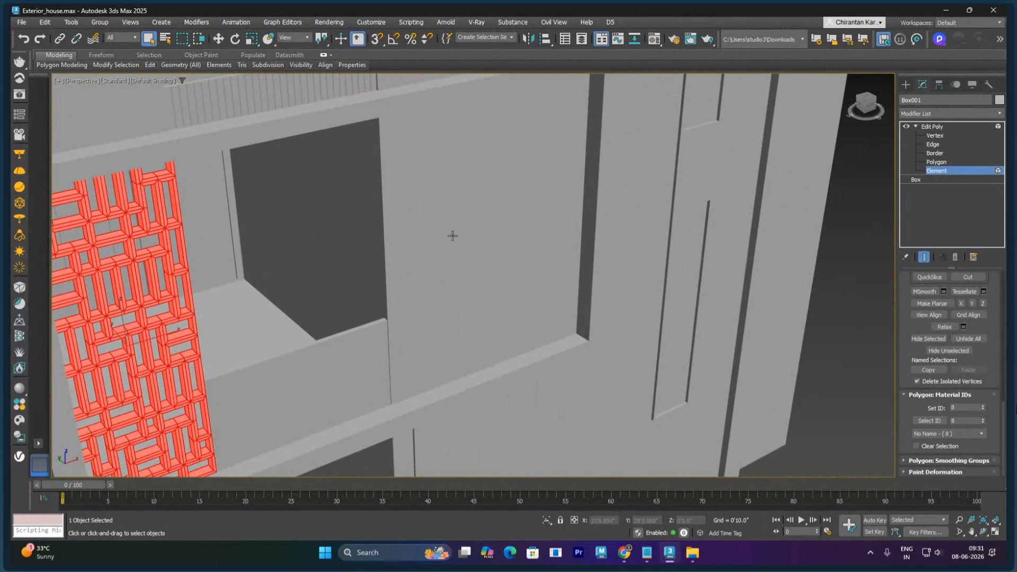
mouse_move(452, 234)
middle_mouse_down()
mouse_move(452, 248)
mouse_move(369, 211)
mouse_move(386, 233)
mouse_move(426, 239)
middle_mouse_up()
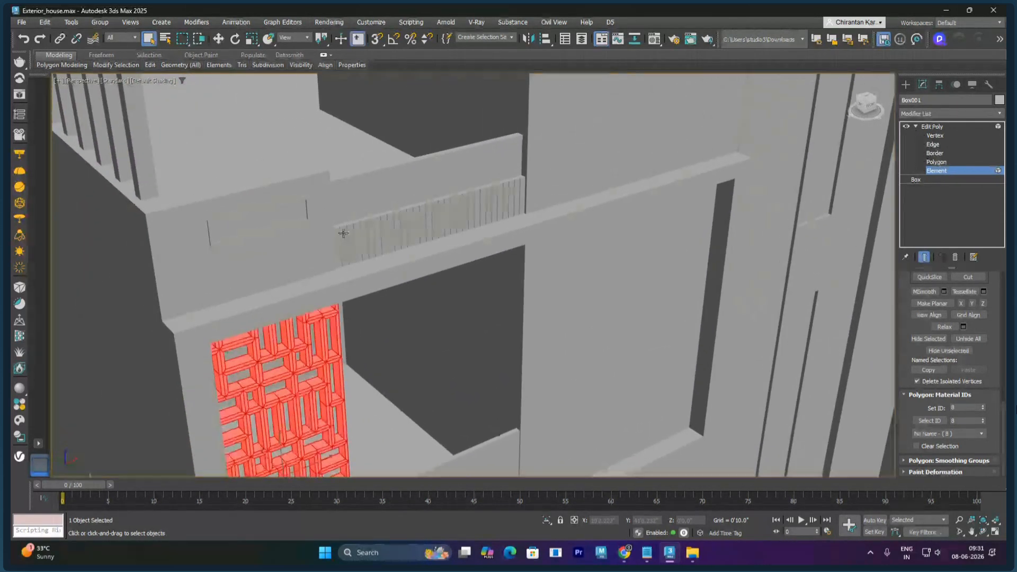
mouse_move(309, 233)
middle_mouse_down()
mouse_move(351, 221)
mouse_move(325, 247)
mouse_move(434, 244)
middle_mouse_up()
left_click(336, 215)
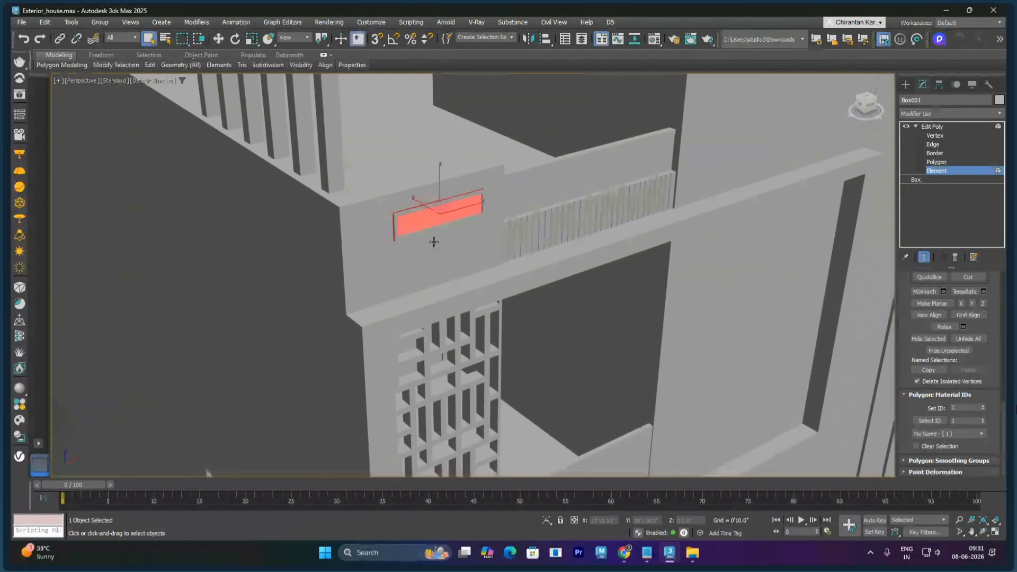
scroll(406, 229, "up", 5)
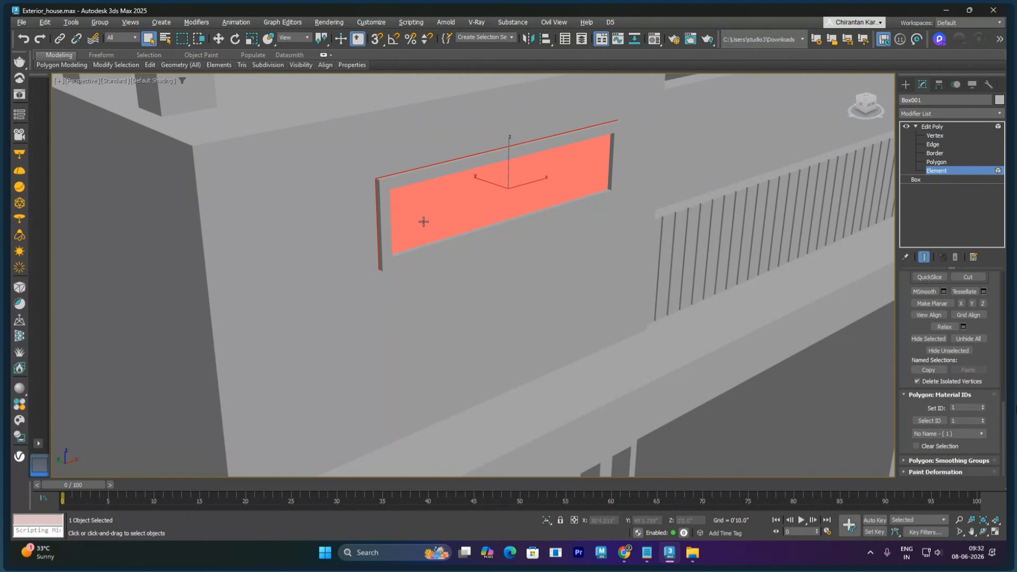
left_click(417, 178)
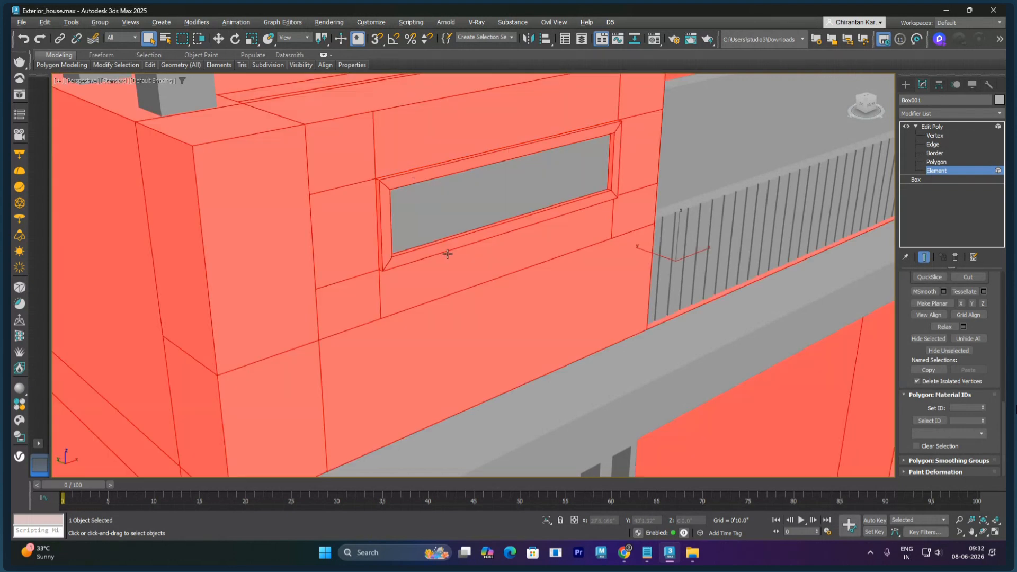
left_click(447, 192)
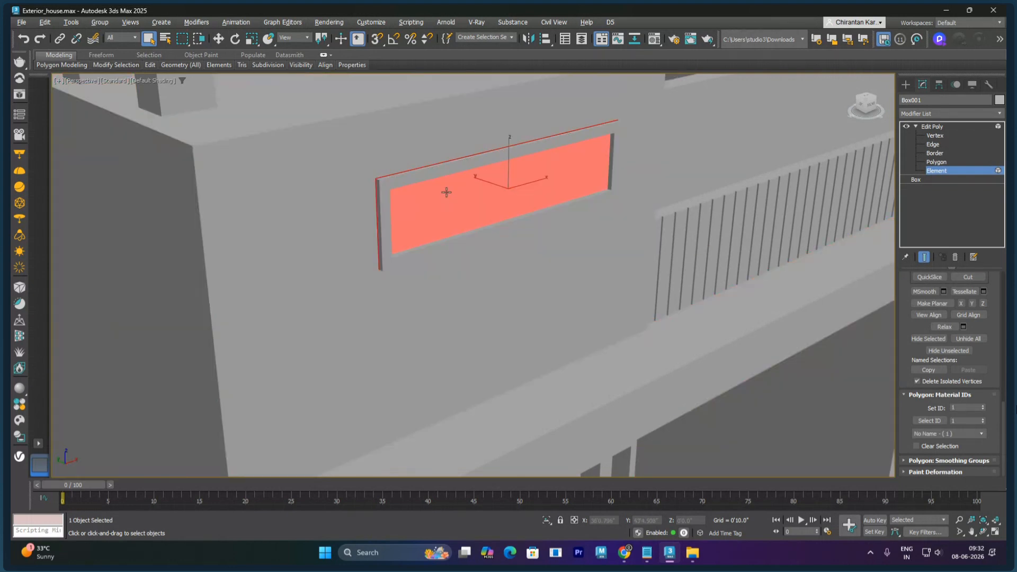
Step: Try to move the parapet's inset panel element about 1'6" outward along the Y axis, and undo the move
right_click(548, 182)
left_click(551, 190)
middle_click_drag(552, 189, 523, 208, "alt")
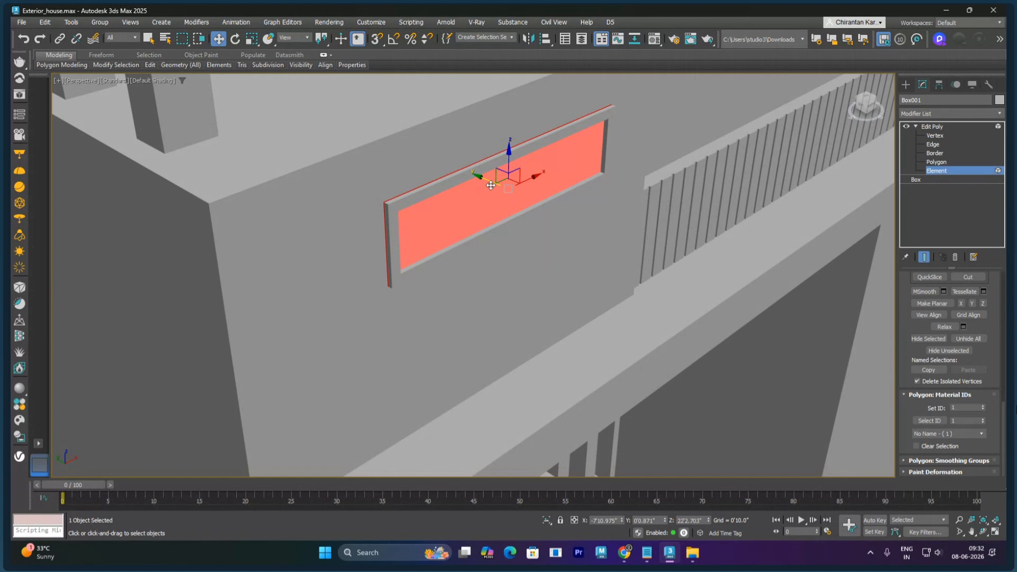
left_click_drag(495, 184, 589, 211)
mouse_move(589, 211)
middle_mouse_down("alt")
mouse_move(583, 184)
mouse_move(589, 218)
middle_mouse_up("alt")
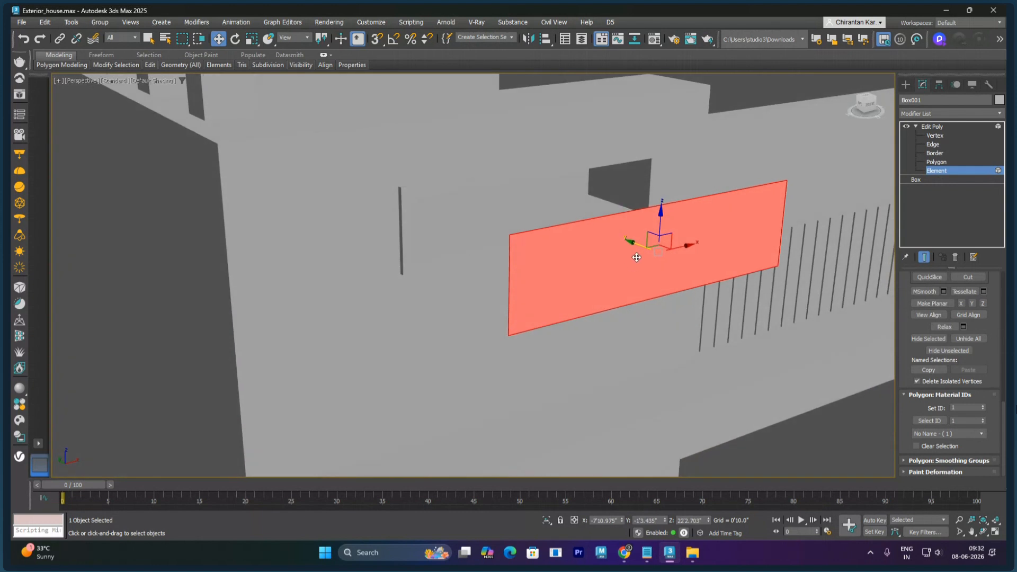
key("ctrl+z")
Step: Check the material ID of the upper balcony's railing panel and set the parapet's inset panel element to ID 6
middle_click_drag(638, 249, 573, 163, "alt")
left_click(574, 141)
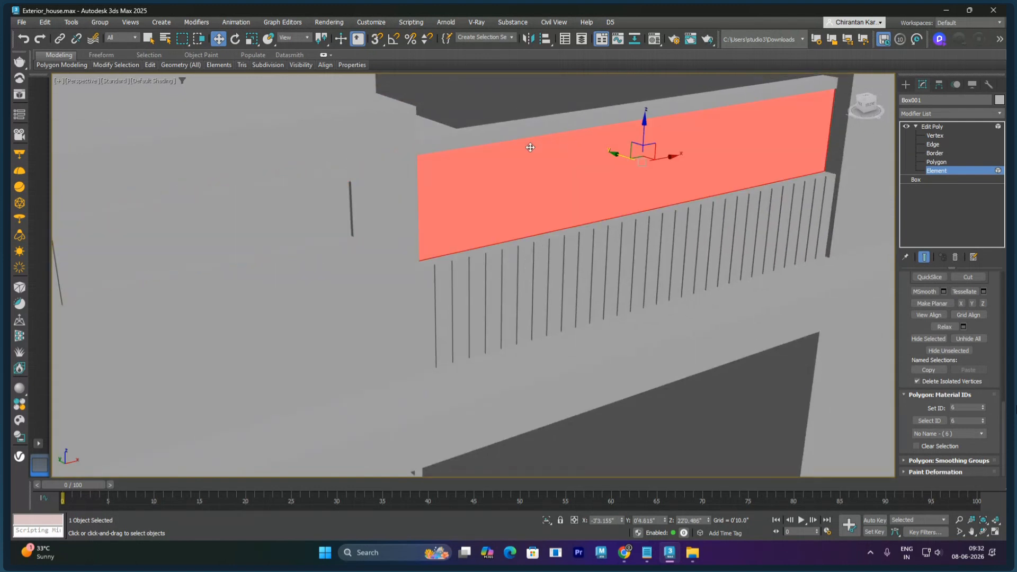
left_click(316, 207)
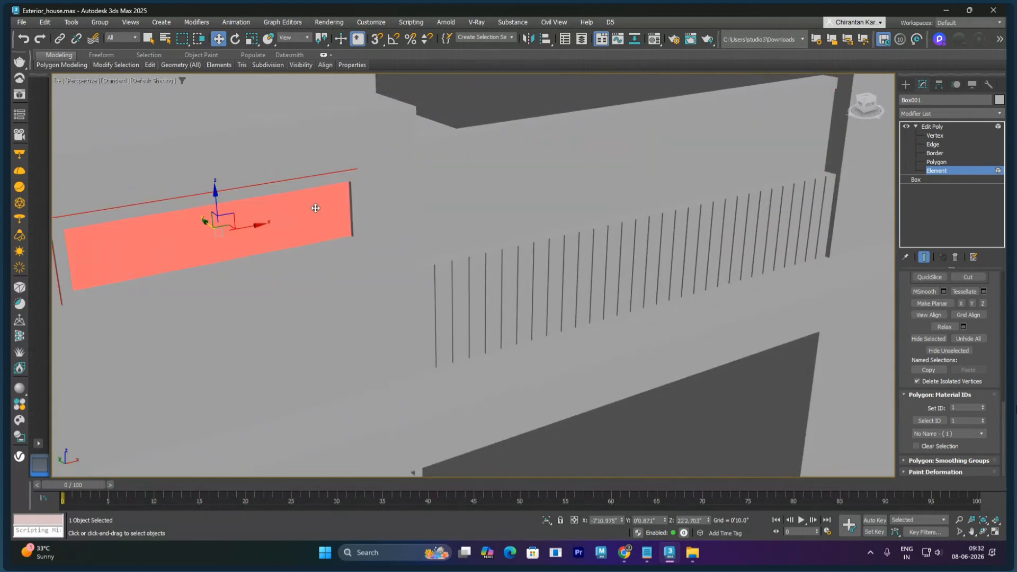
left_click(960, 408)
Step: Select the large front wall polygon between the balconies and the tower's tall slot windows, and set its material ID to 9
scroll(636, 323, "down", 6)
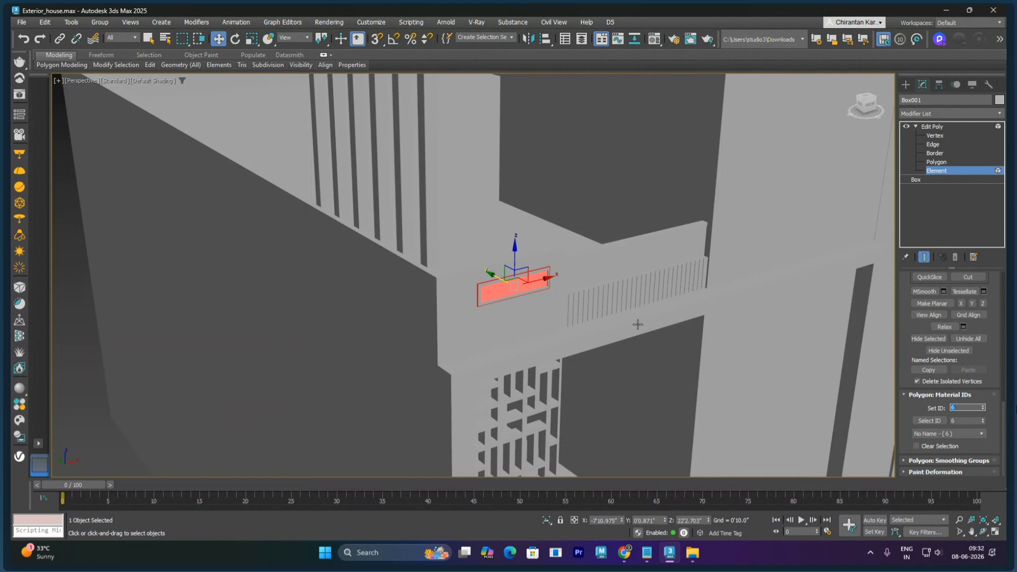
scroll(585, 332, "down", 2)
middle_click_drag(595, 317, 584, 339, "alt")
left_click(596, 190)
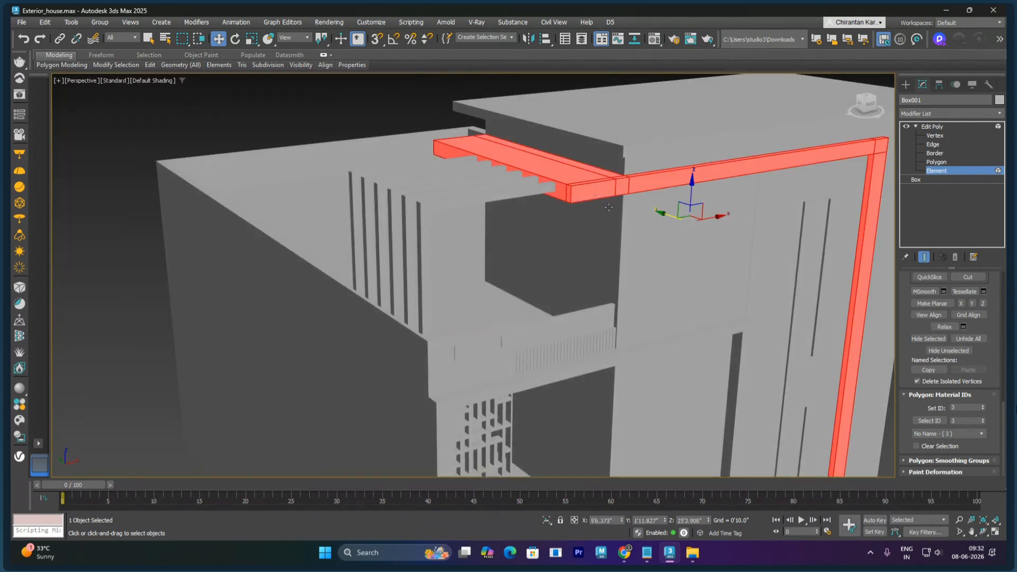
left_click(634, 166)
scroll(646, 249, "up", 1)
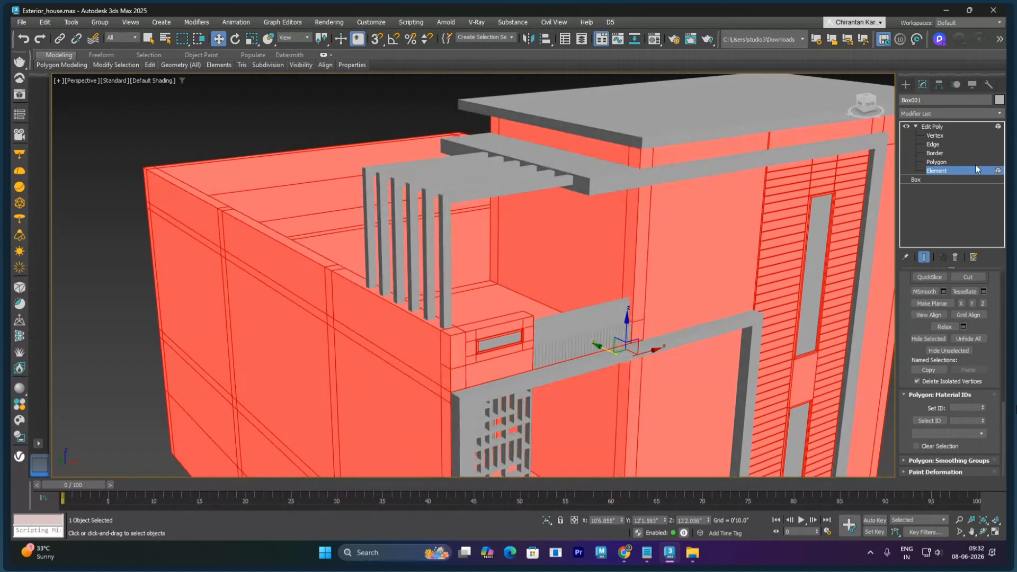
left_click(936, 162)
left_click(717, 212)
middle_click_drag(717, 212, 656, 177)
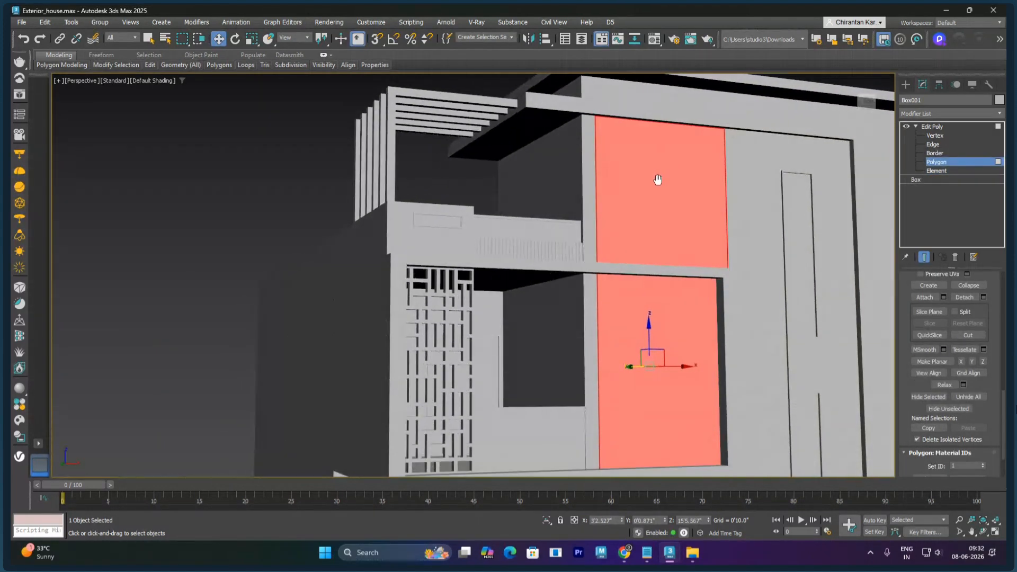
scroll(666, 223, "down", 3)
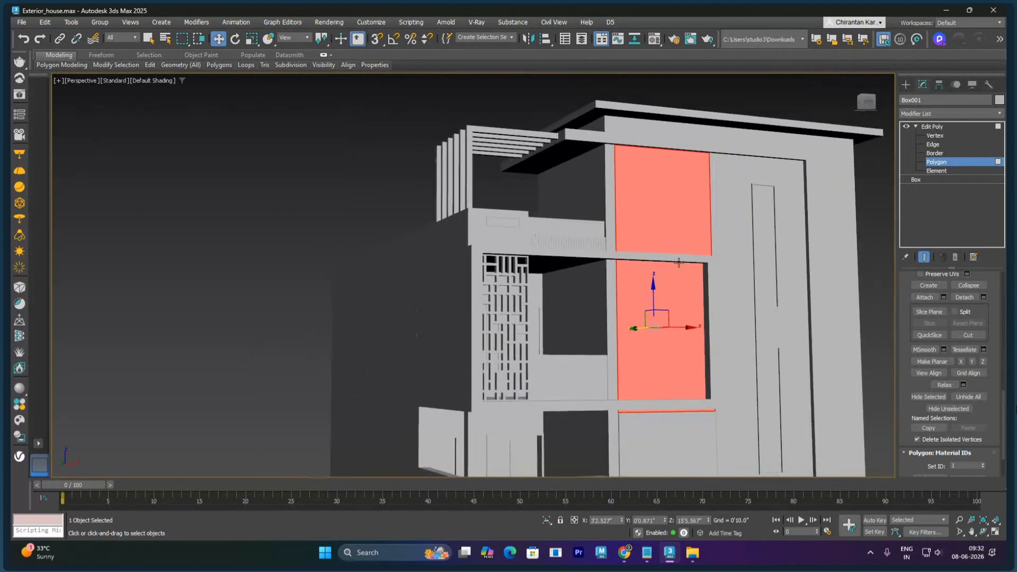
middle_click_drag(678, 263, 721, 217)
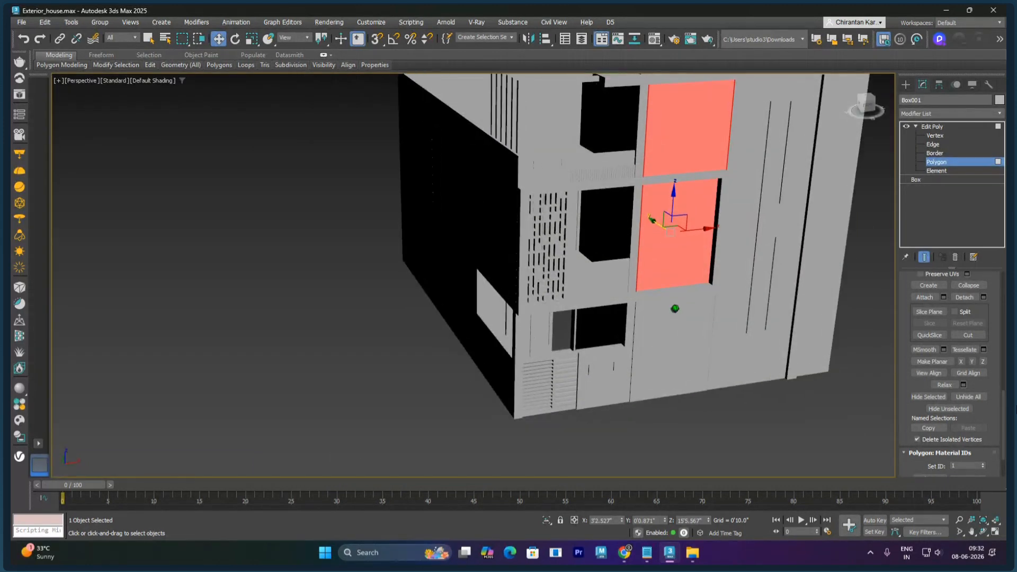
scroll(674, 308, "up", 5)
scroll(675, 308, "down", 3)
middle_click_drag(675, 308, 652, 311, "alt")
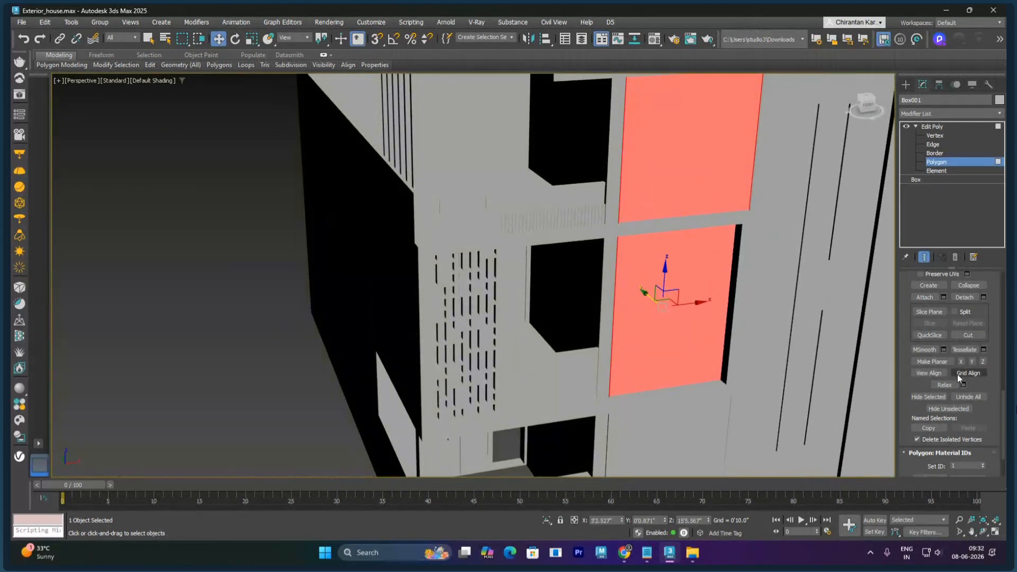
left_click(984, 464)
Step: Select the rectangular projecting frame element around the lattice screen and lower balcony, and set its material ID to 10
scroll(696, 394, "down", 3)
middle_click_drag(689, 331, 686, 303)
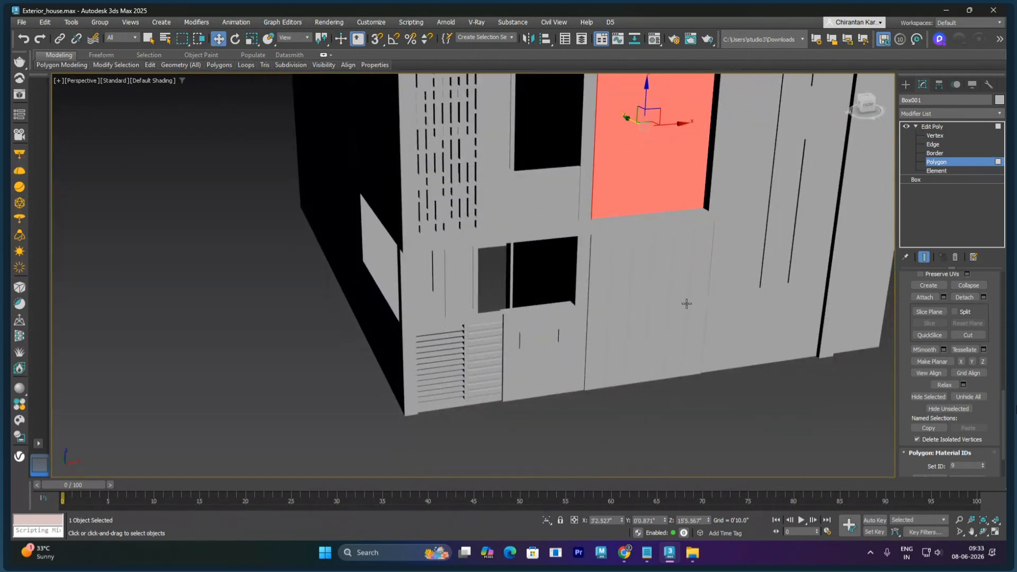
left_click(953, 172)
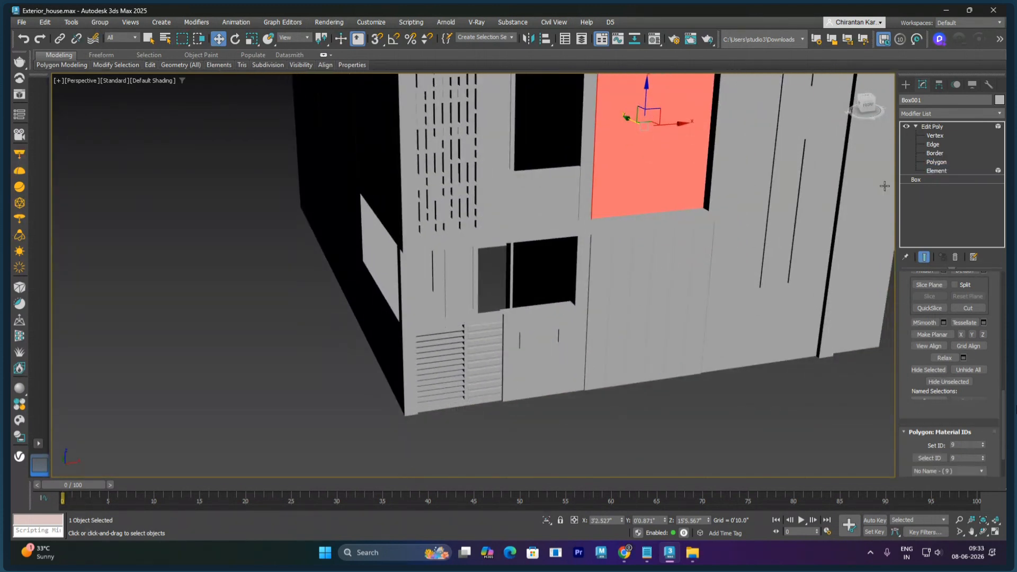
left_click(623, 233)
middle_click_drag(624, 249, 640, 399)
left_click(974, 408)
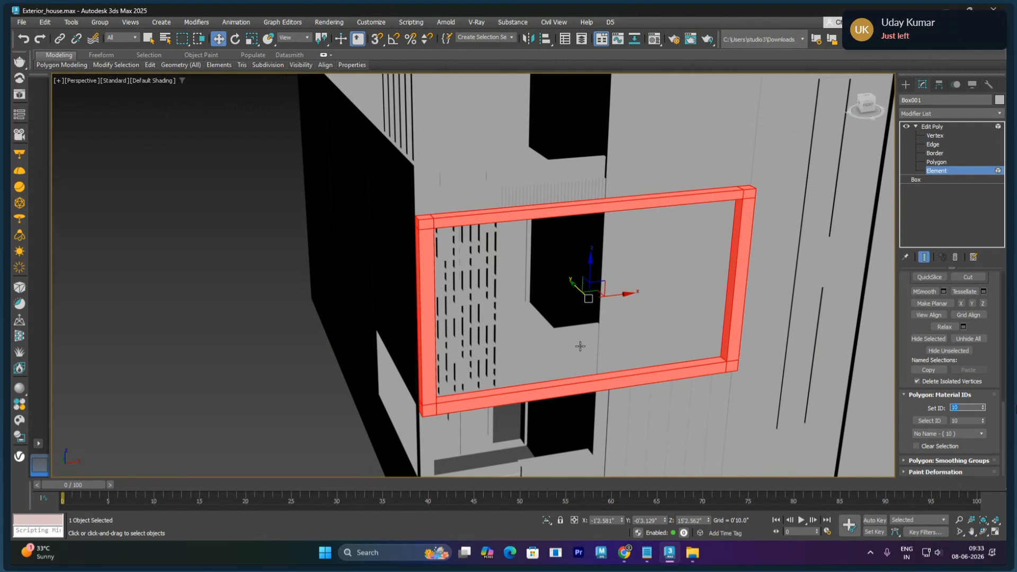
Step: Check the upper railing panel's material ID and set the lower balcony's panel element to ID 6
left_click(571, 348)
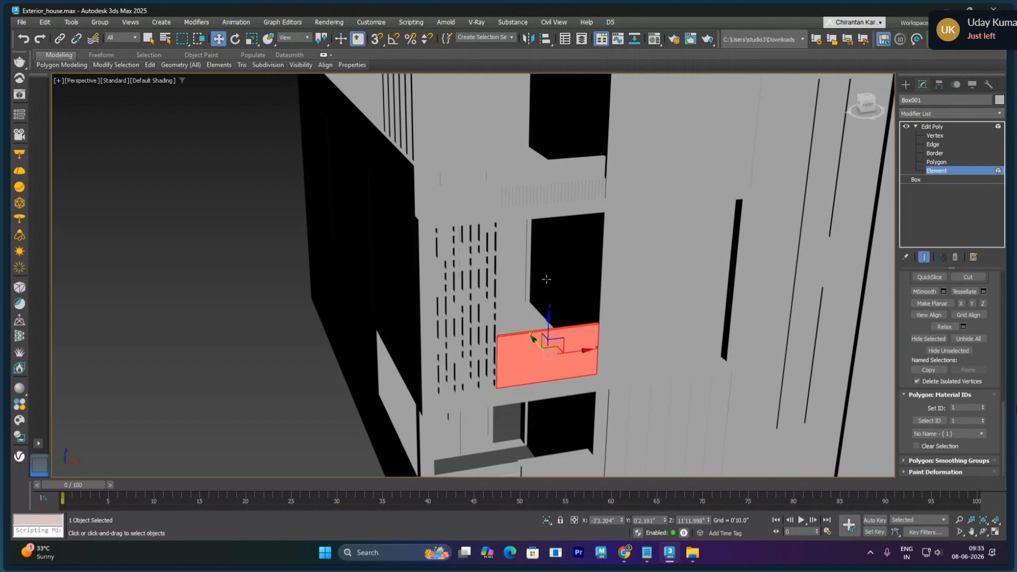
left_click(561, 171)
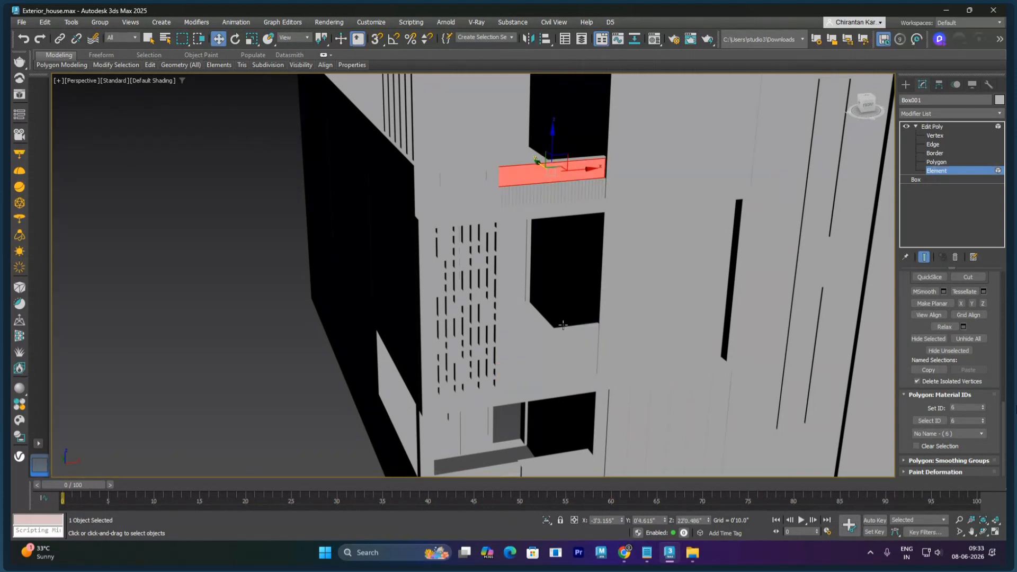
left_click(558, 345)
left_click(973, 408)
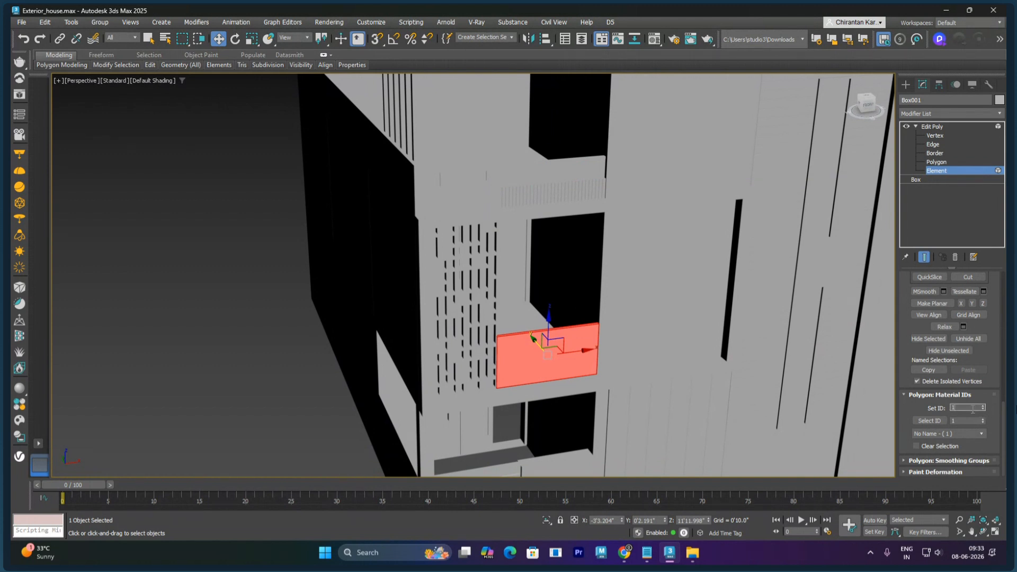
type("6")
Step: Check the material IDs of the upper railing panel, the lower balcony panel and the parapet's inset panel
mouse_move(633, 217)
middle_mouse_down()
mouse_move(652, 329)
mouse_move(638, 240)
mouse_move(592, 236)
mouse_move(588, 223)
middle_mouse_up()
left_click(588, 221)
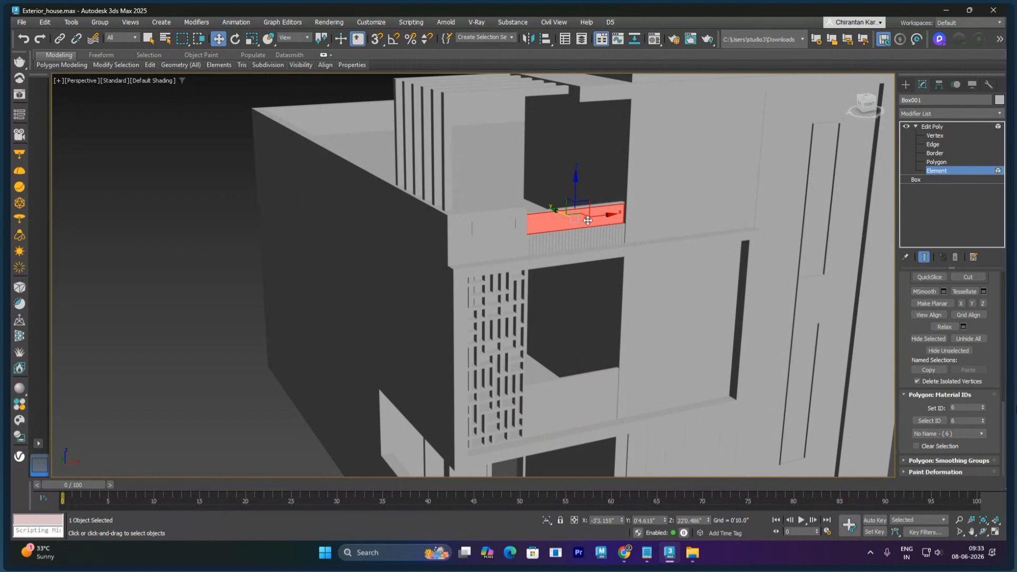
left_click(571, 410)
middle_click_drag(616, 415, 663, 256)
middle_click_drag(672, 301, 486, 418)
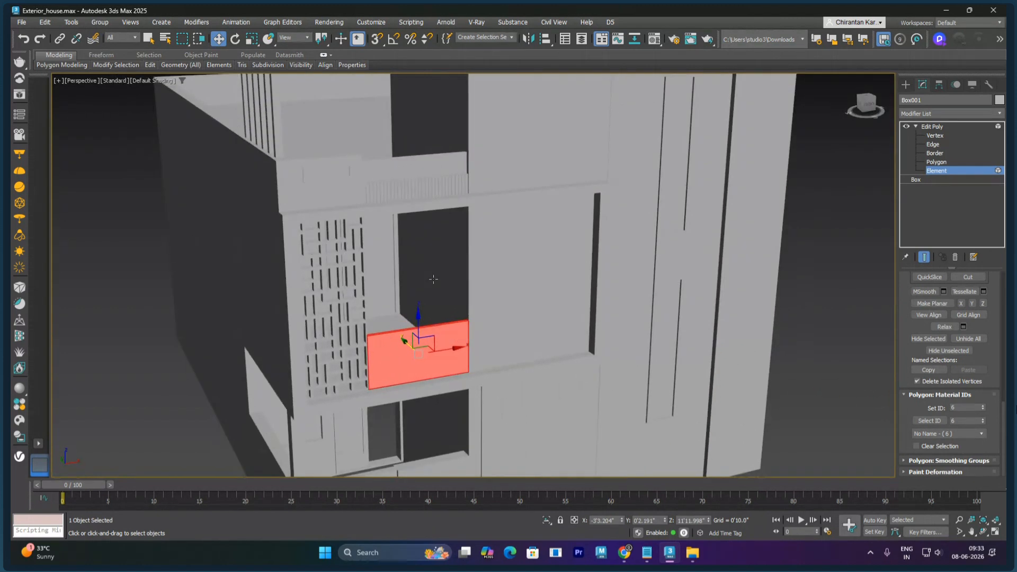
middle_click_drag(369, 202, 615, 229, "alt")
left_click(335, 181)
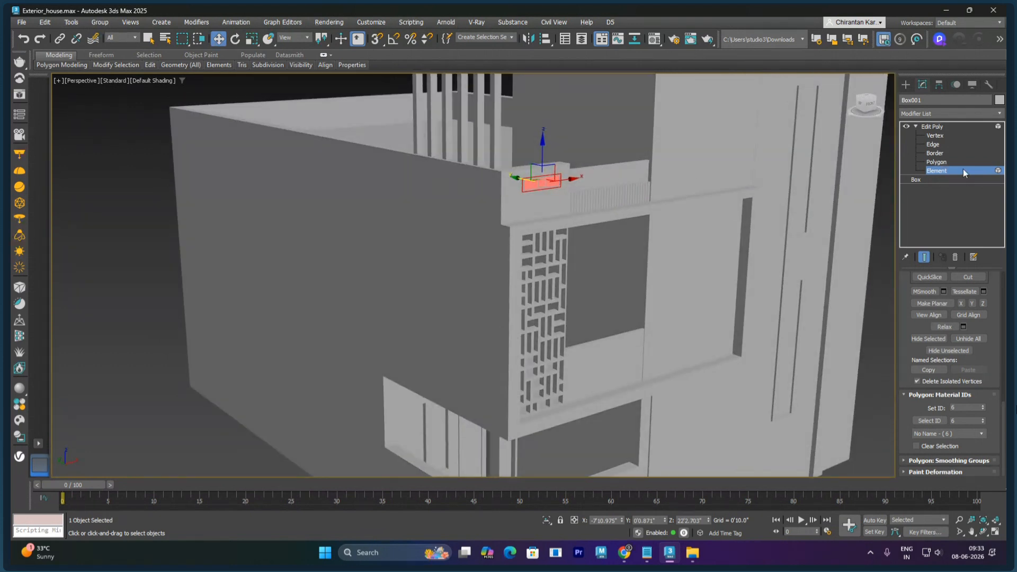
Step: Select the main building shell element, switch to polygon-level selection, and clear the selection
left_click(472, 190)
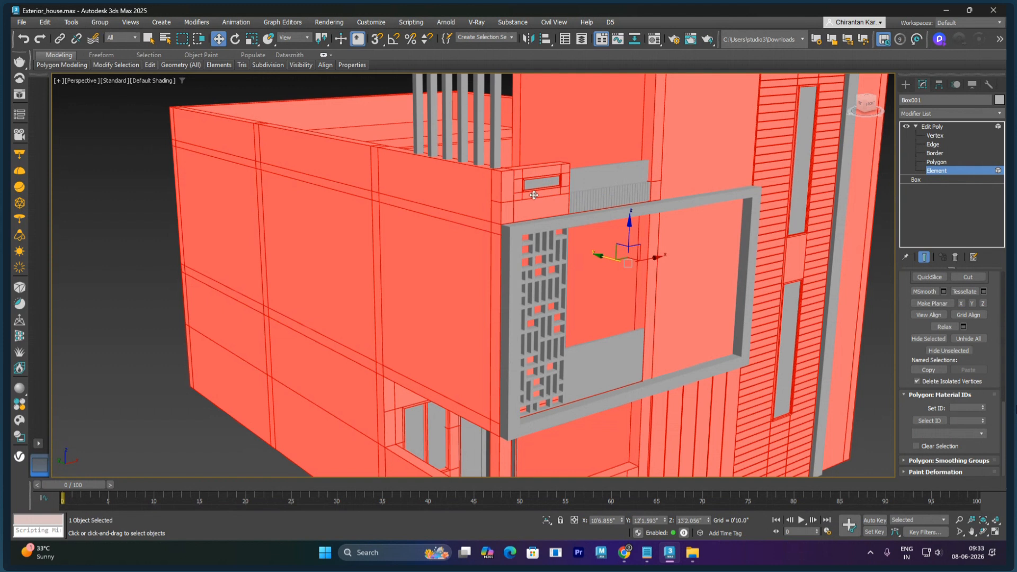
left_click(937, 162)
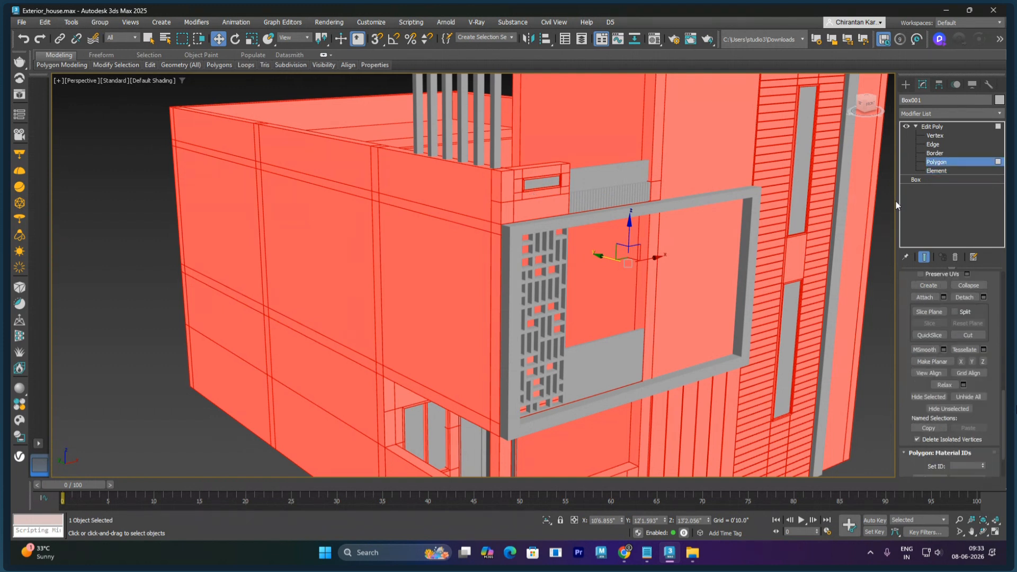
left_click(115, 192)
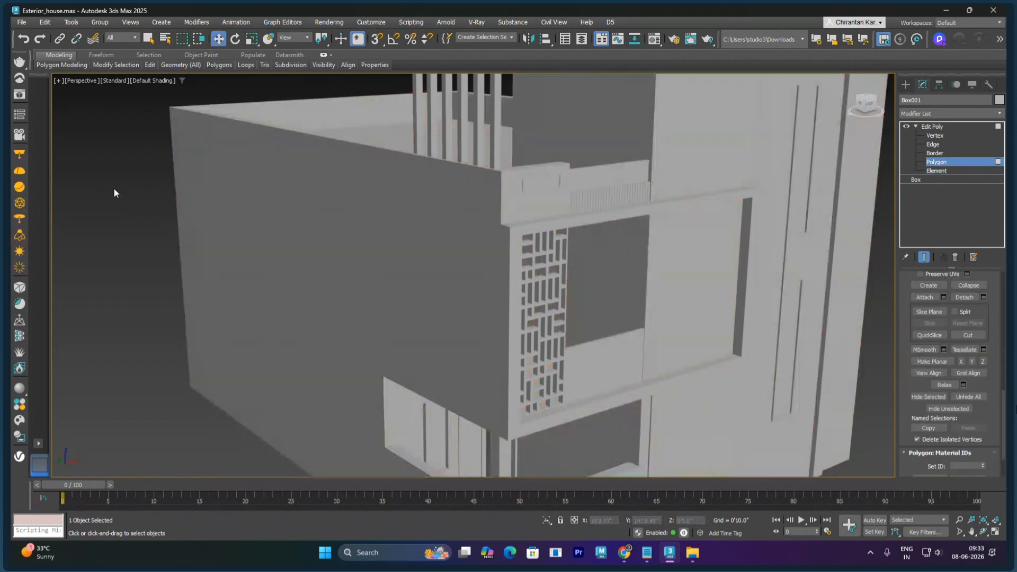
Step: Select the front parapet's two corner polygons, its lower strip, and the two polygons at the inset panel's far end
left_click(506, 197)
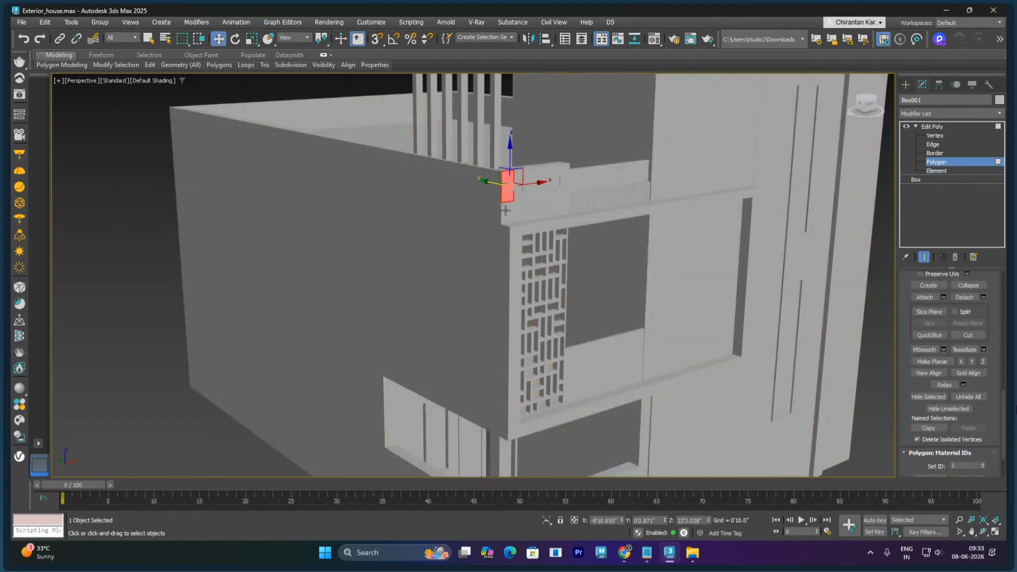
left_click(506, 210, "ctrl")
left_click(535, 207, "ctrl")
left_click(563, 181, "ctrl")
left_click(563, 169, "ctrl")
Step: Add the remaining front parapet polygons above, beside and below the inset panel to the selection
scroll(545, 173, "up", 2)
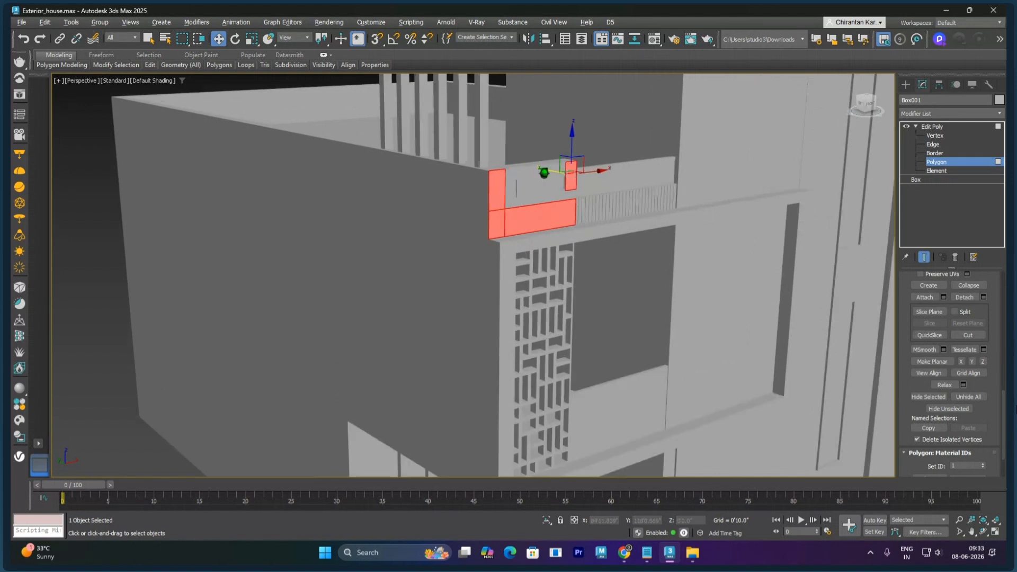
scroll(544, 172, "up", 3)
left_click(581, 152, "ctrl")
left_click(432, 169, "ctrl")
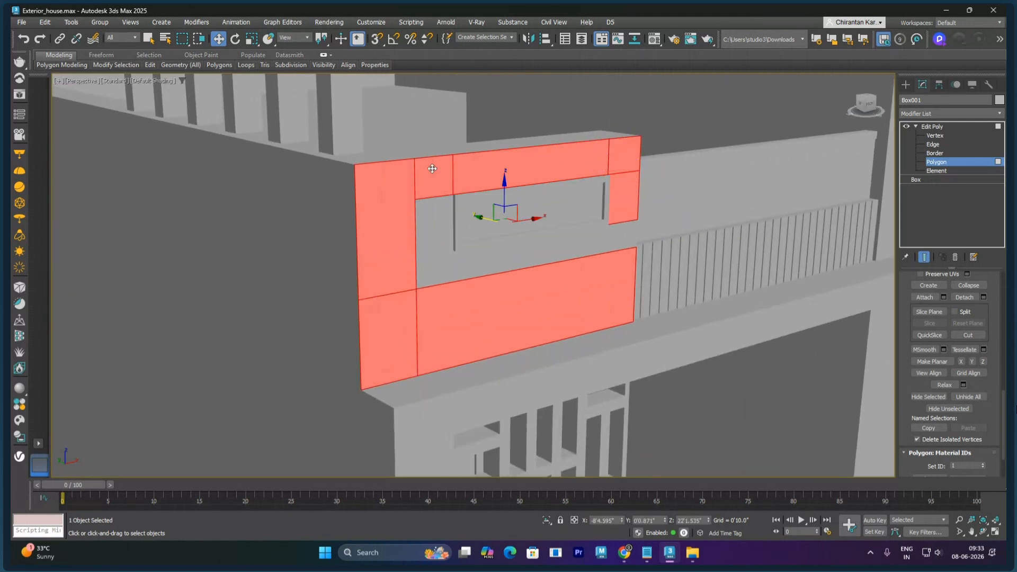
left_click(428, 228, "ctrl")
left_click(448, 270, "ctrl")
left_click(525, 262, "ctrl")
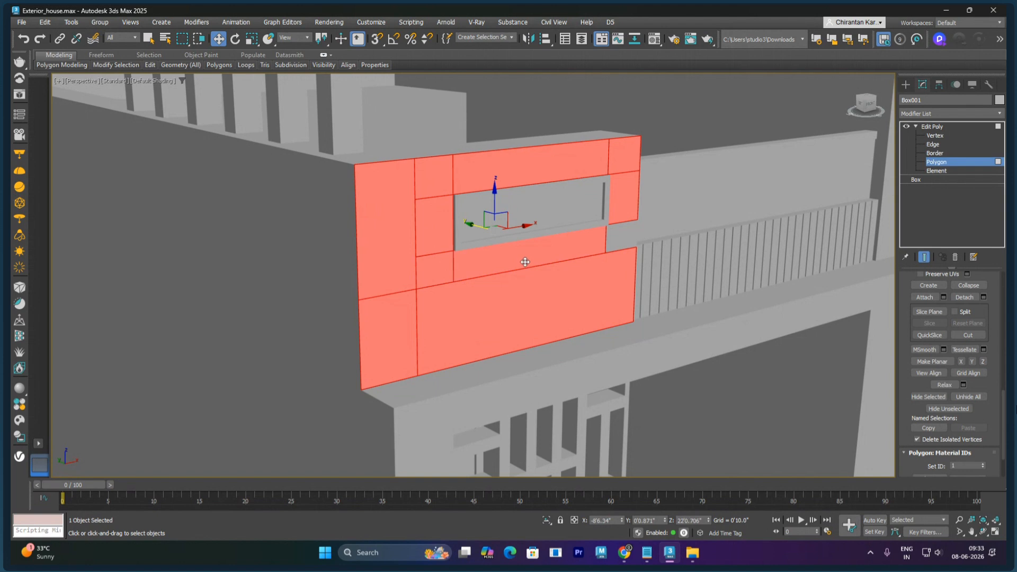
left_click(617, 239, "ctrl")
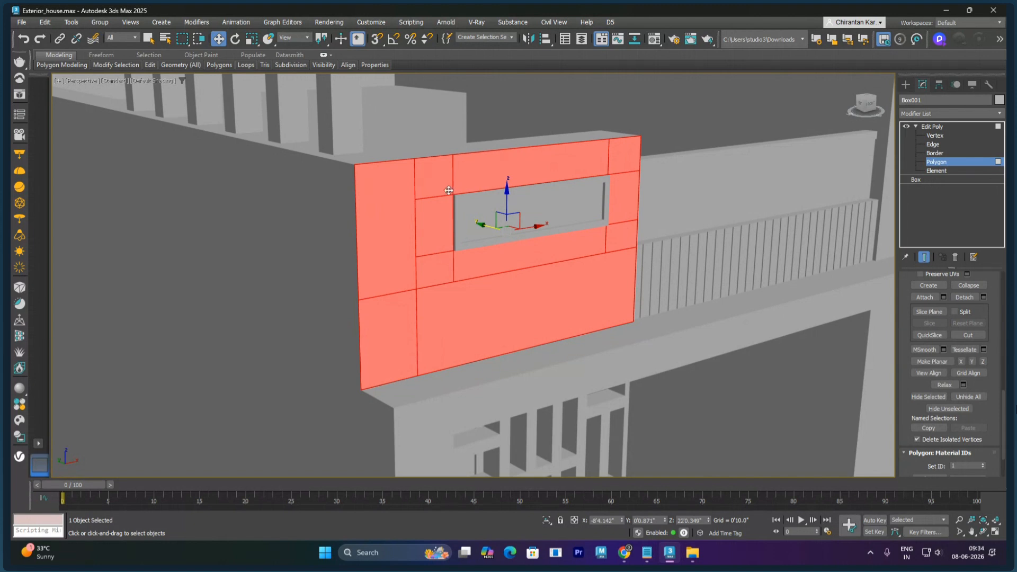
Step: Extend the selection around the corner with the side wall's parapet polygons, including the narrow strips and lower corner piece
middle_click_drag(504, 186, 638, 218, "alt")
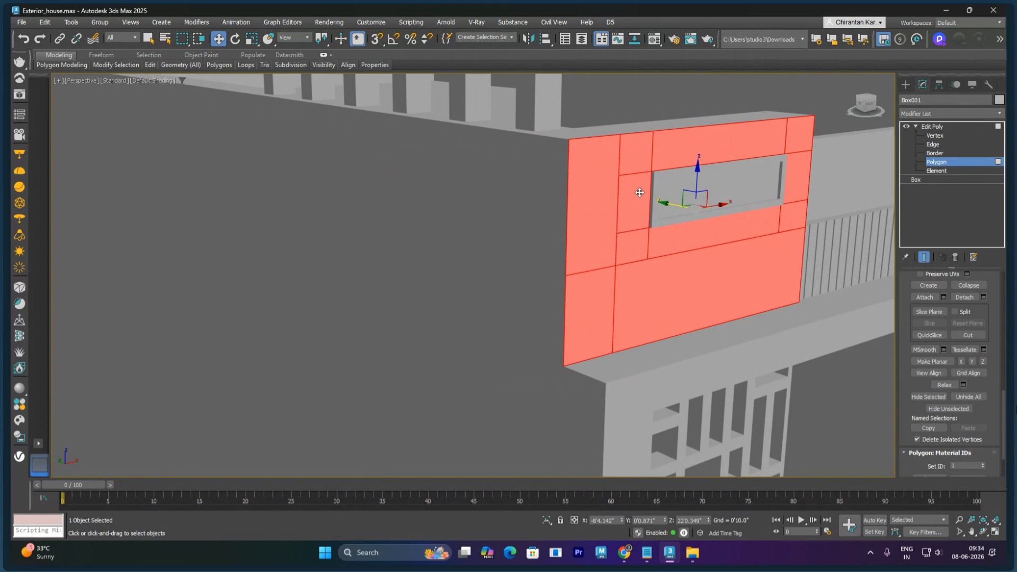
left_click(560, 181, "ctrl")
left_click(494, 186, "ctrl")
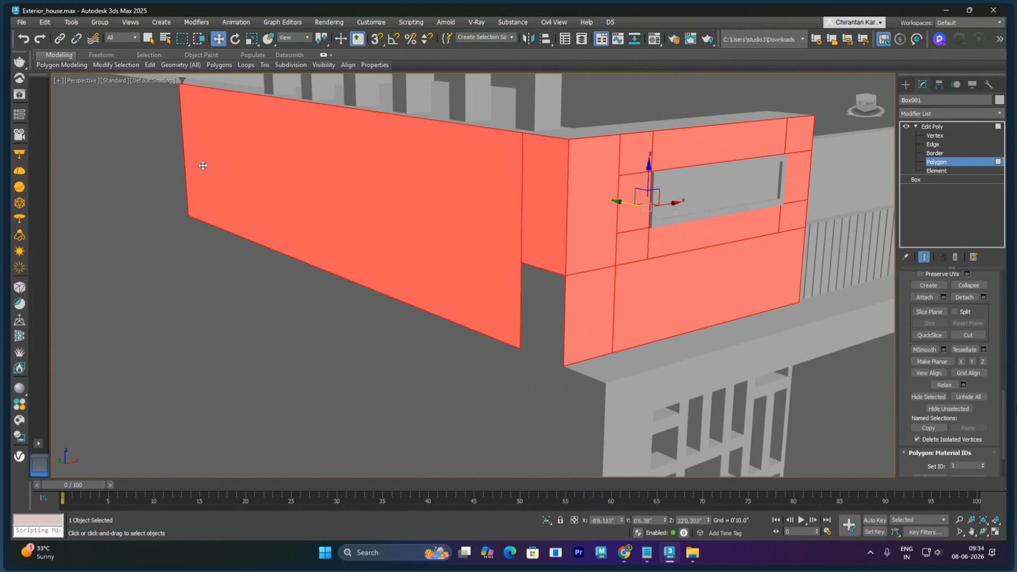
left_click(170, 158, "ctrl")
scroll(272, 205, "down", 5)
left_click(226, 184, "ctrl")
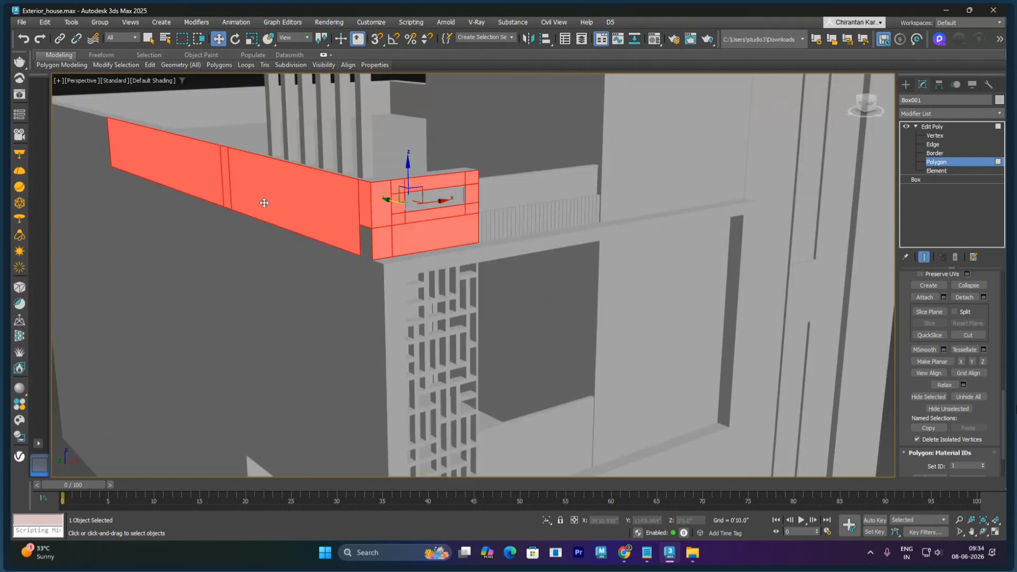
left_click(368, 248, "ctrl")
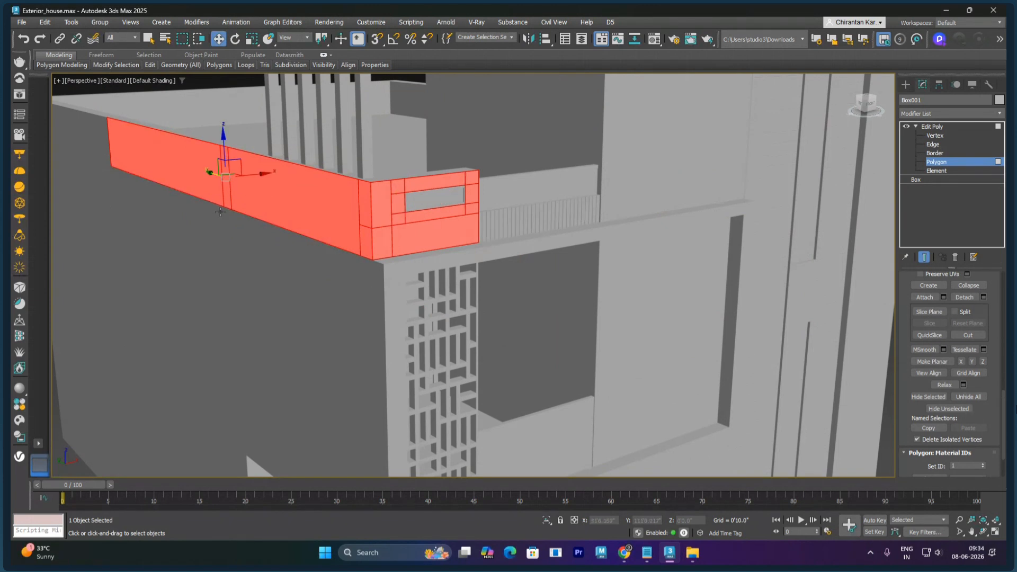
Step: Add the side wall's large upper-storey polygons and the thin horizontal strips beneath the parapet to the selection
scroll(325, 230, "up", 5)
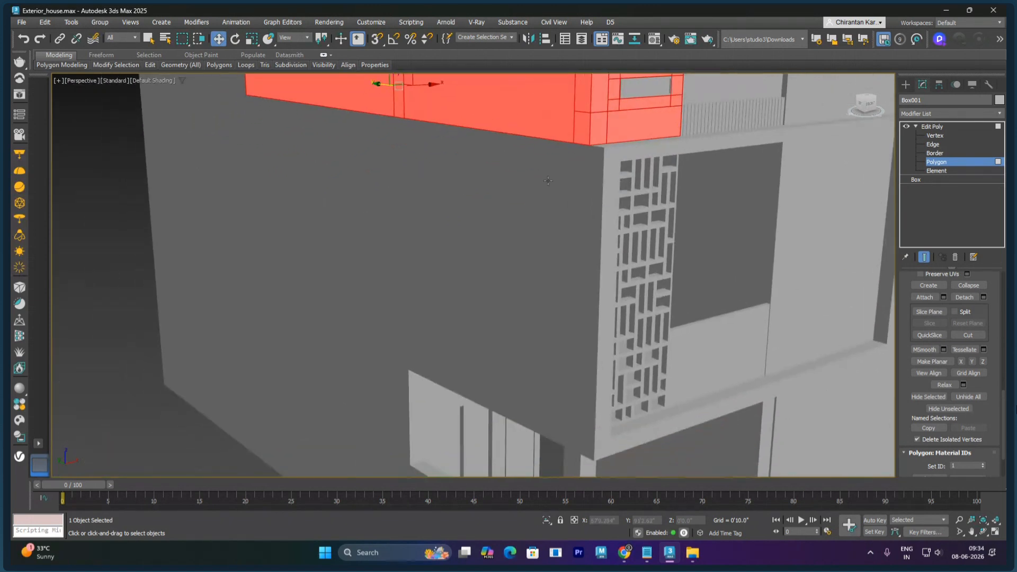
left_click(571, 171, "ctrl")
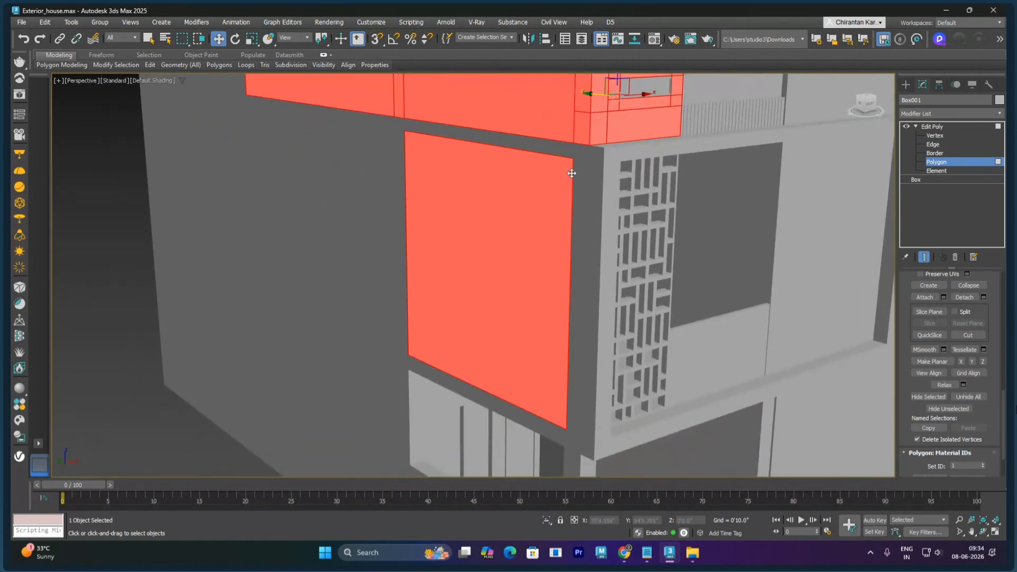
left_click(383, 170, "ctrl")
left_click(397, 170, "ctrl")
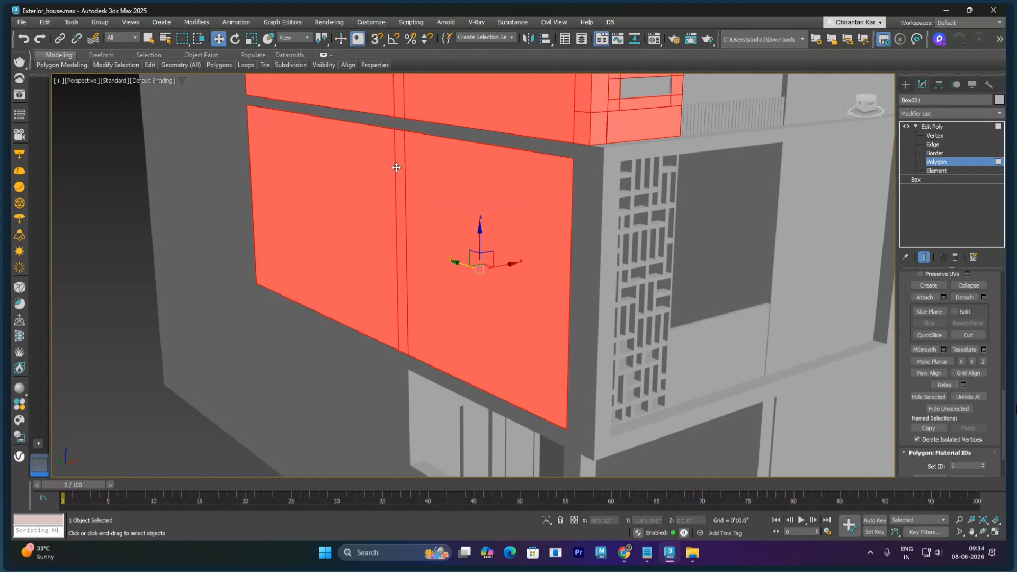
left_click(367, 122, "ctrl")
left_click(448, 132, "ctrl")
left_click(398, 128, "ctrl")
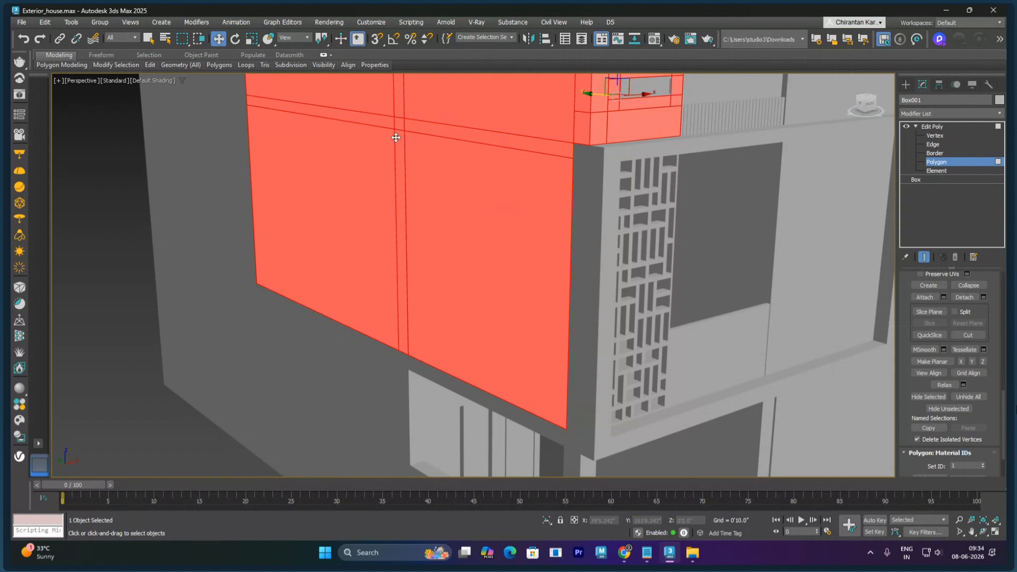
Step: Add the parapet, upper-storey and thin strip polygons at the side wall's rear section to the selection
middle_click_drag(360, 183, 631, 254, "alt")
left_click(468, 139, "ctrl")
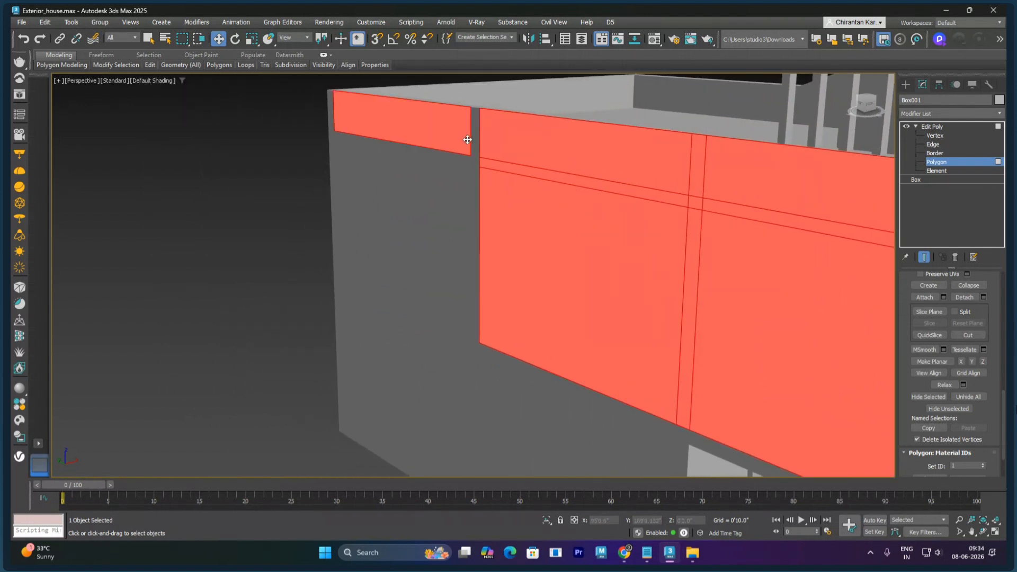
left_click(473, 138, "ctrl")
left_click(460, 170, "ctrl")
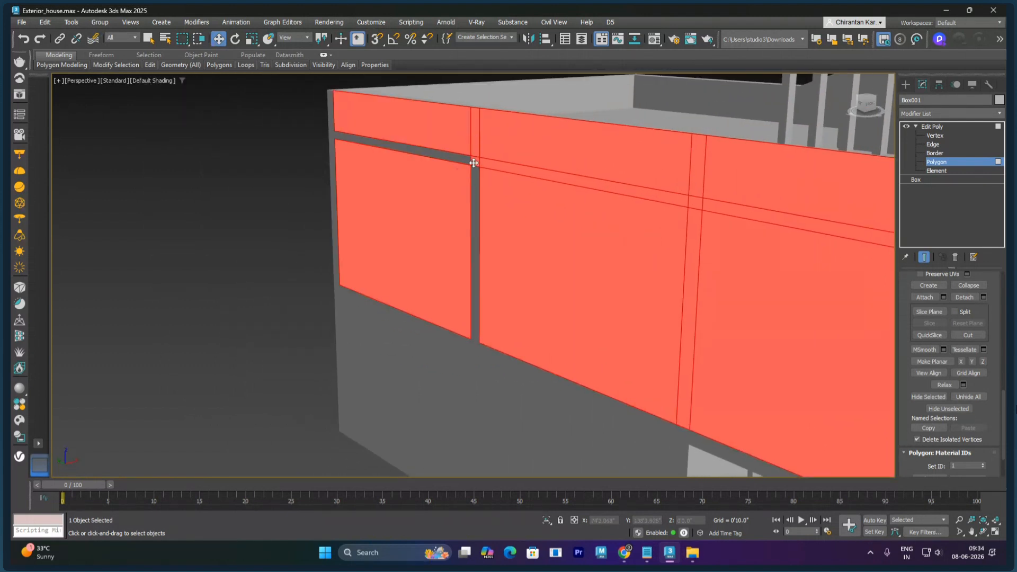
left_click(448, 157, "ctrl")
left_click(477, 173, "ctrl")
scroll(530, 307, "up", 3)
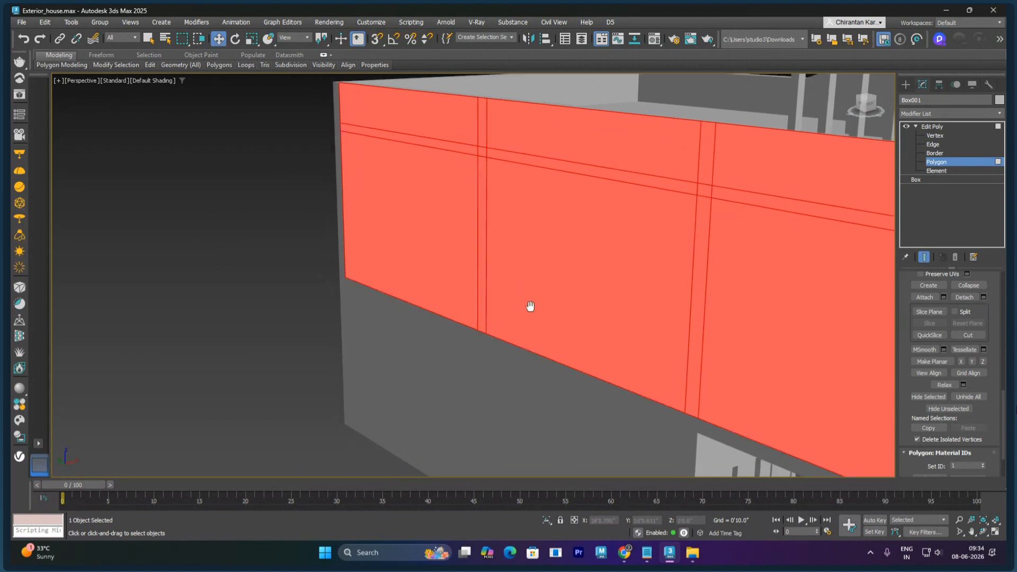
Step: Add the narrow strip beside the ground-floor window opening and the side wall's middle ground-floor polygons to the selection
scroll(595, 264, "down", 2)
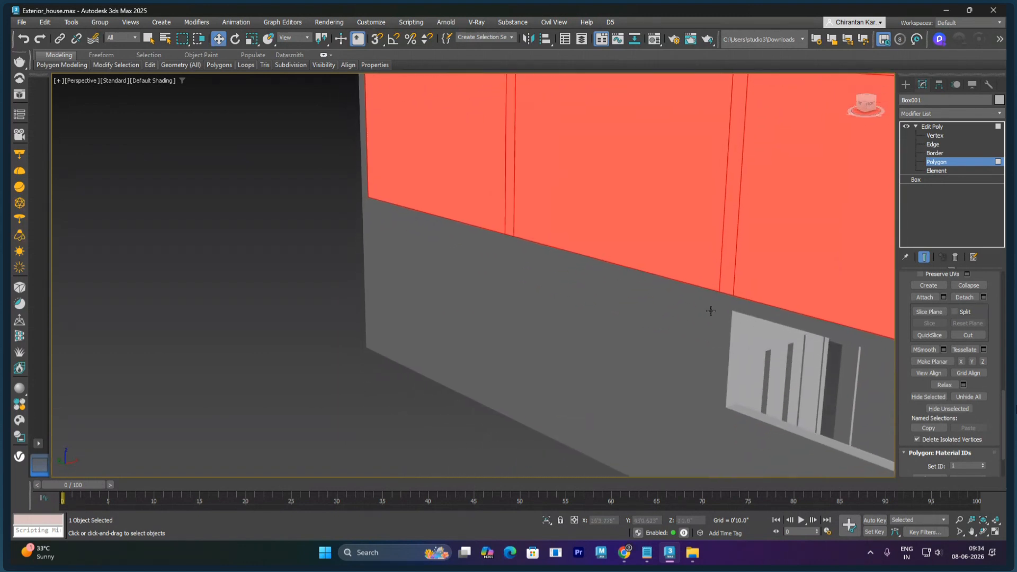
left_click(726, 306, "ctrl")
left_click(720, 341, "ctrl")
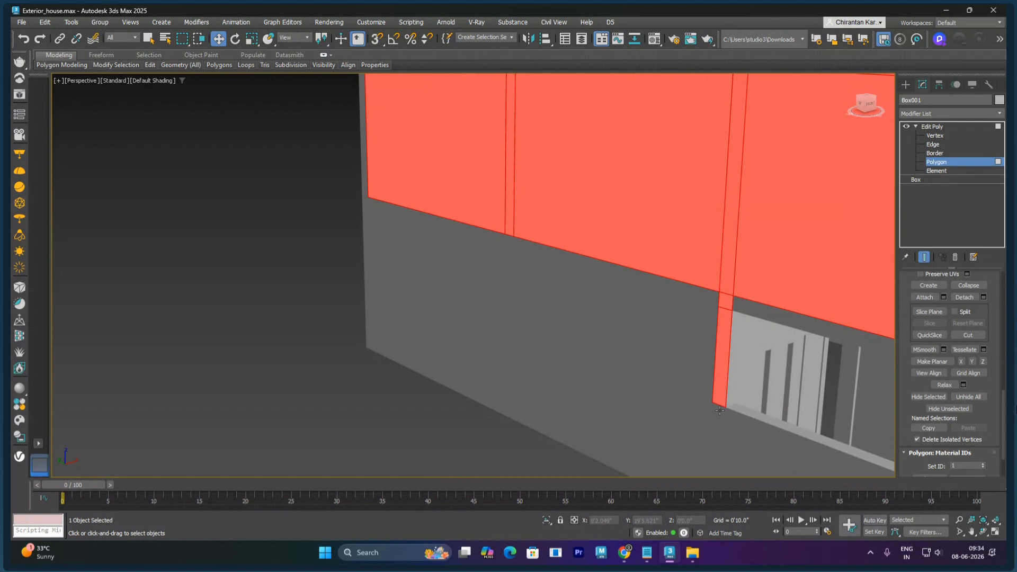
left_click(714, 425, "ctrl")
middle_click_drag(686, 418, 701, 375)
left_click(729, 260, "ctrl")
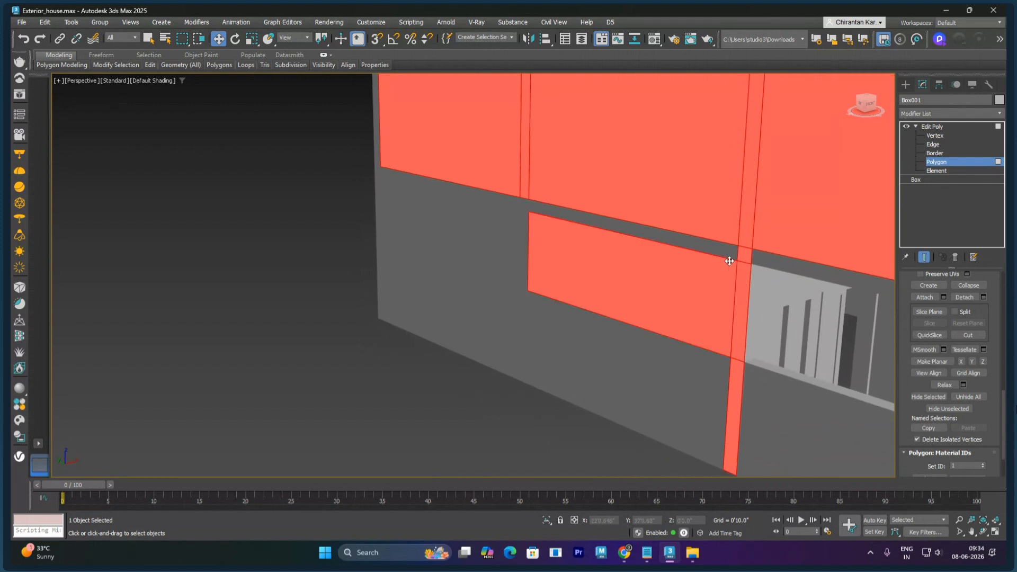
left_click(728, 256, "ctrl")
left_click(715, 376, "ctrl")
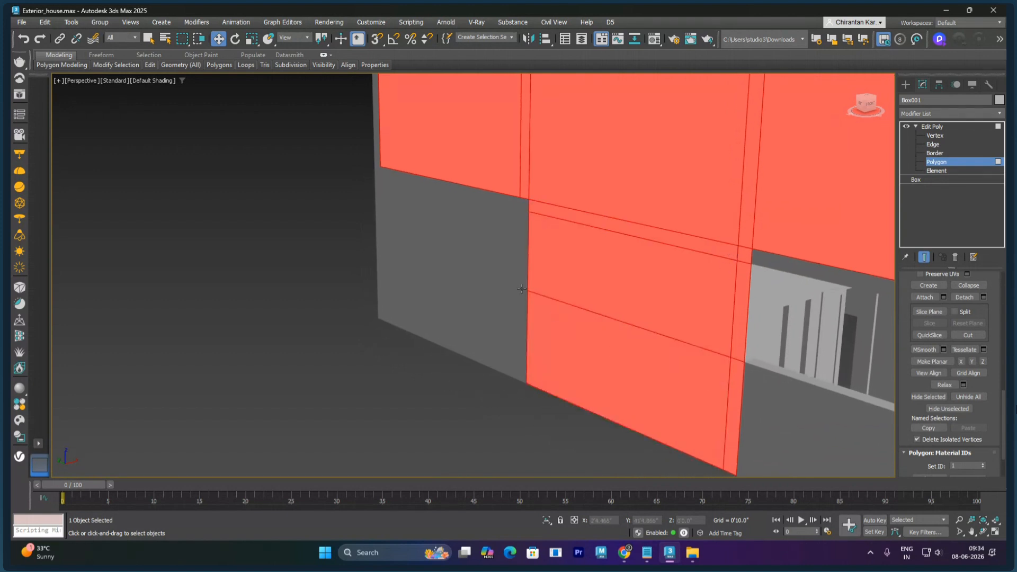
Step: Add the ground-floor polygons at the side wall's rear section, with their narrow vertical and horizontal strips, to the selection
left_click(522, 215, "ctrl")
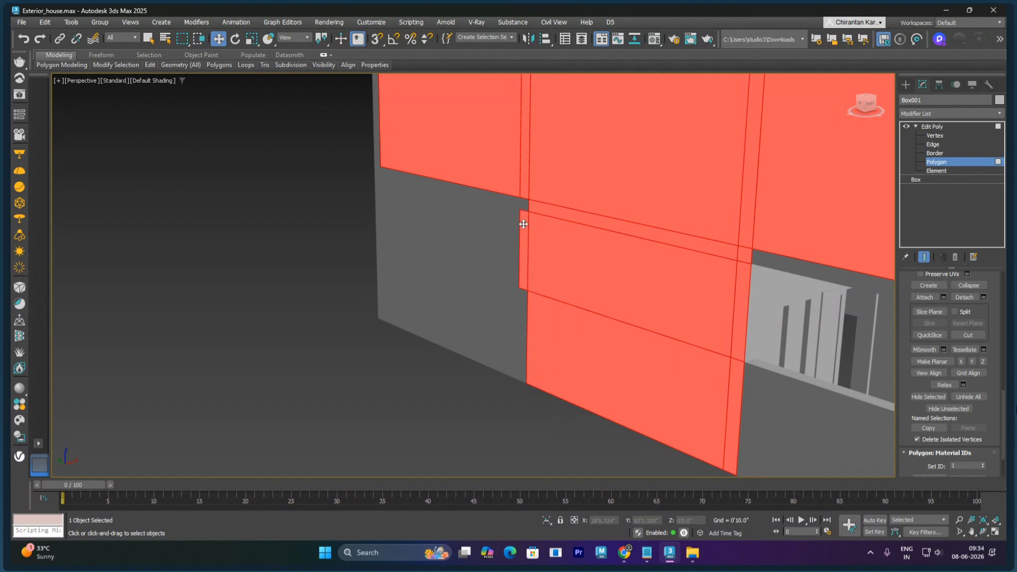
left_click(525, 316, "ctrl")
left_click(503, 312, "ctrl")
left_click(510, 239, "ctrl")
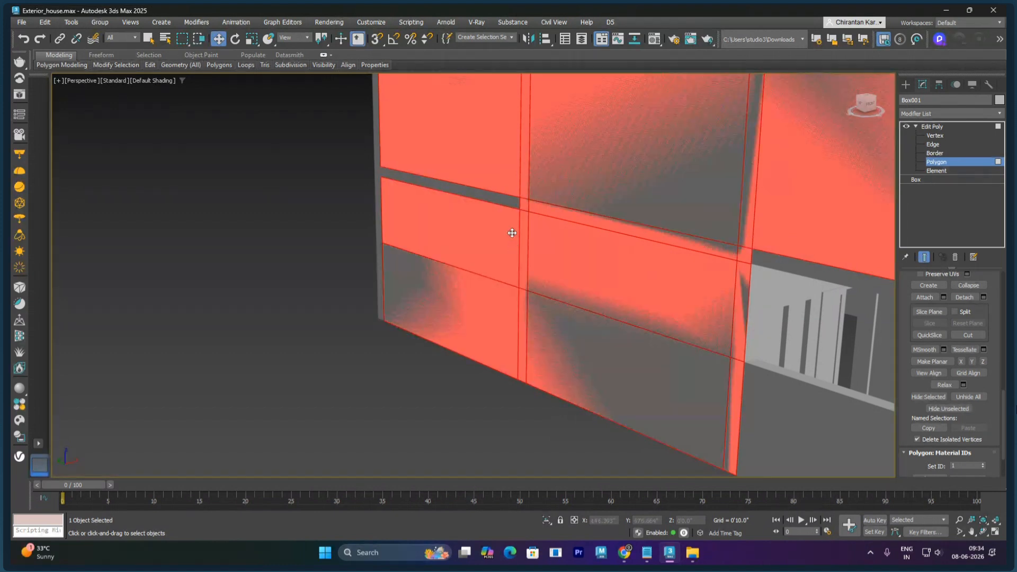
left_click(499, 198, "ctrl")
Step: Add the narrow vertical strip polygons along the side wall's rear edge to the selection
middle_click_drag(467, 246, 553, 335)
left_click(578, 390, "ctrl")
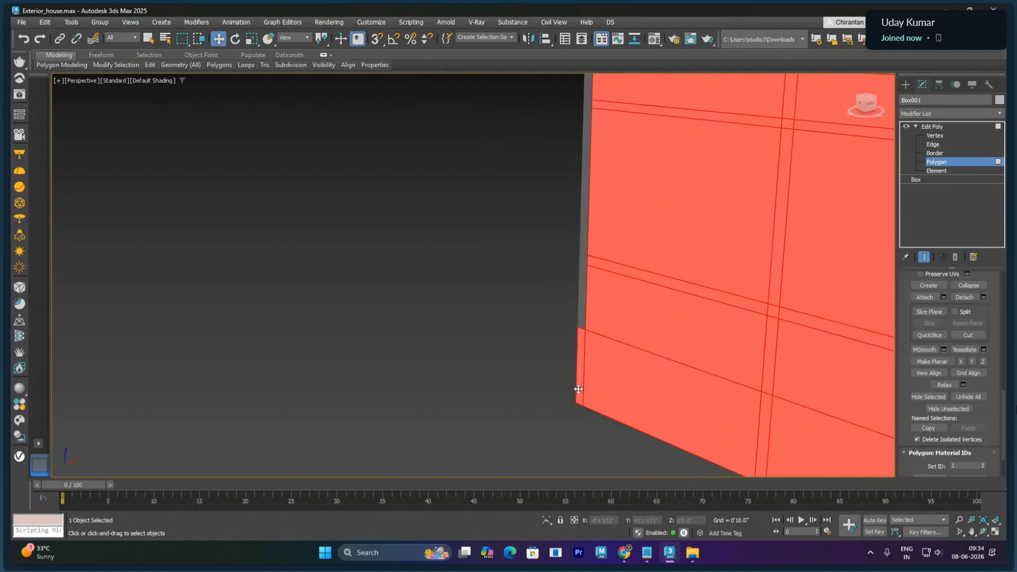
left_click(583, 307, "ctrl")
left_click(585, 251, "ctrl")
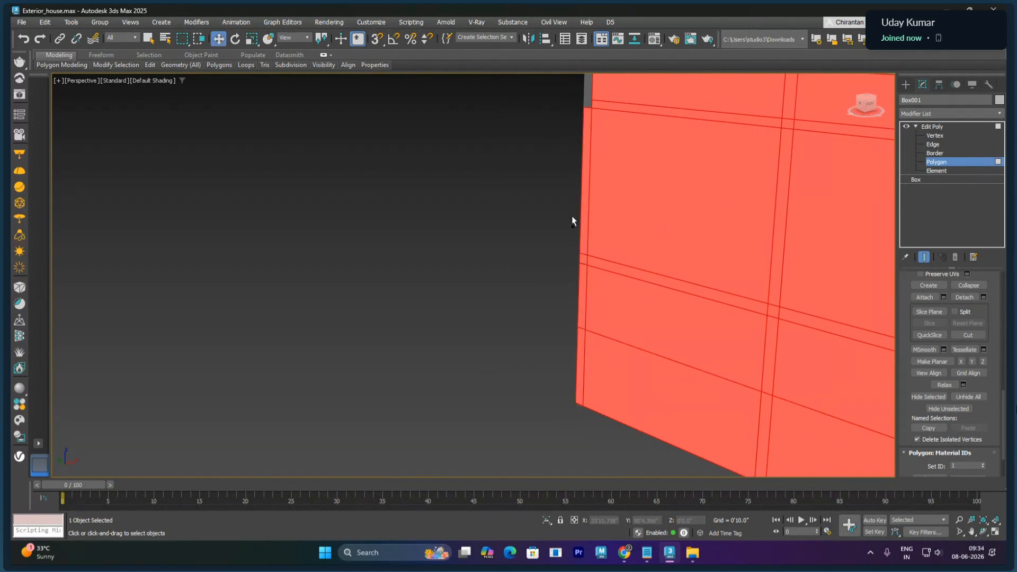
middle_click_drag(585, 102, 540, 243)
scroll(543, 184, "down", 6)
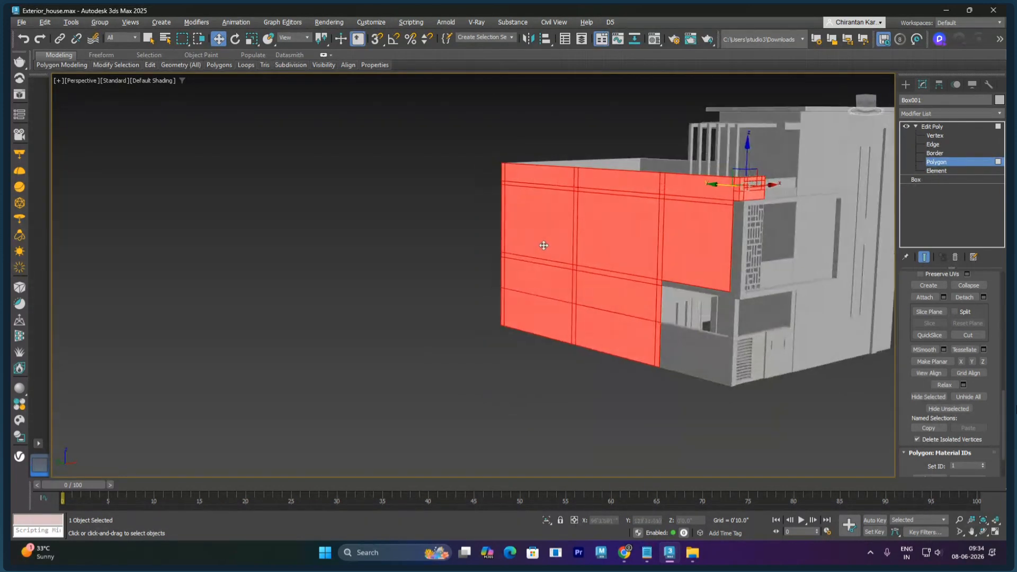
Step: Add the side wall polygon below the ground-floor window opening to the selection and inspect the wall for missed faces
left_click(721, 345, "ctrl")
middle_click_drag(531, 314, 655, 290, "alt")
scroll(675, 352, "up", 5)
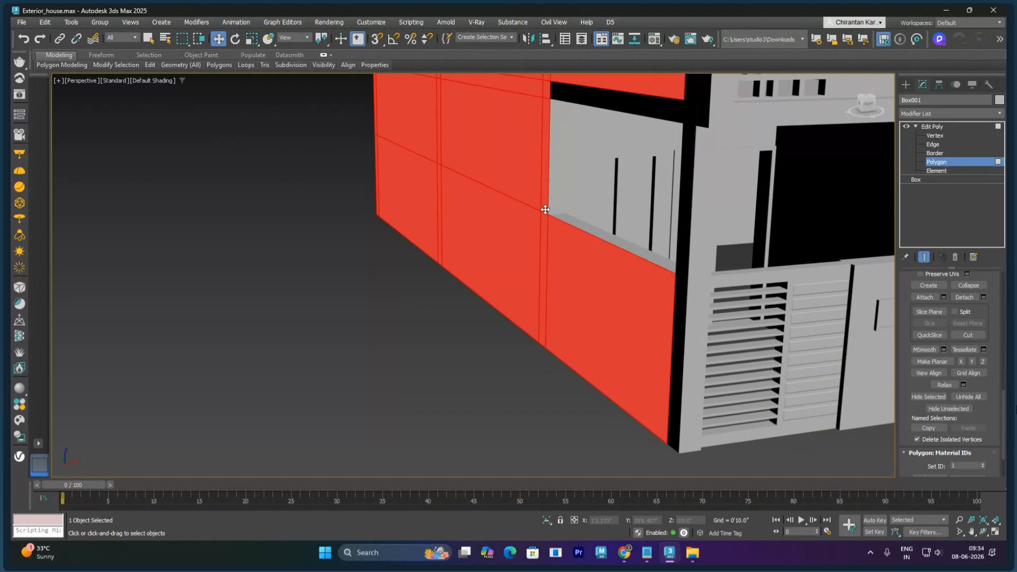
middle_click_drag(629, 161, 606, 206, "alt")
middle_click_drag(728, 190, 782, 152, "alt")
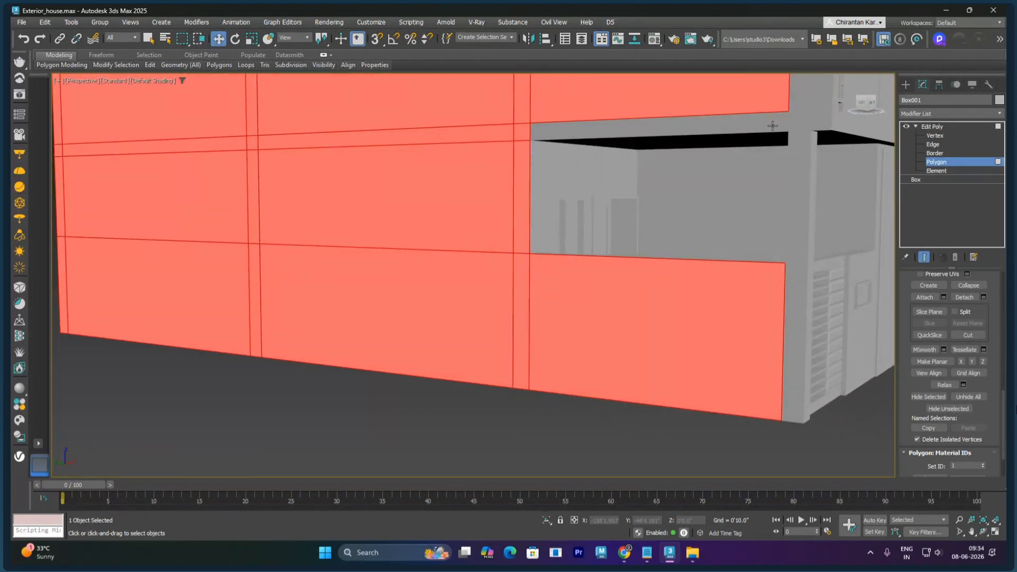
scroll(602, 189, "down", 5)
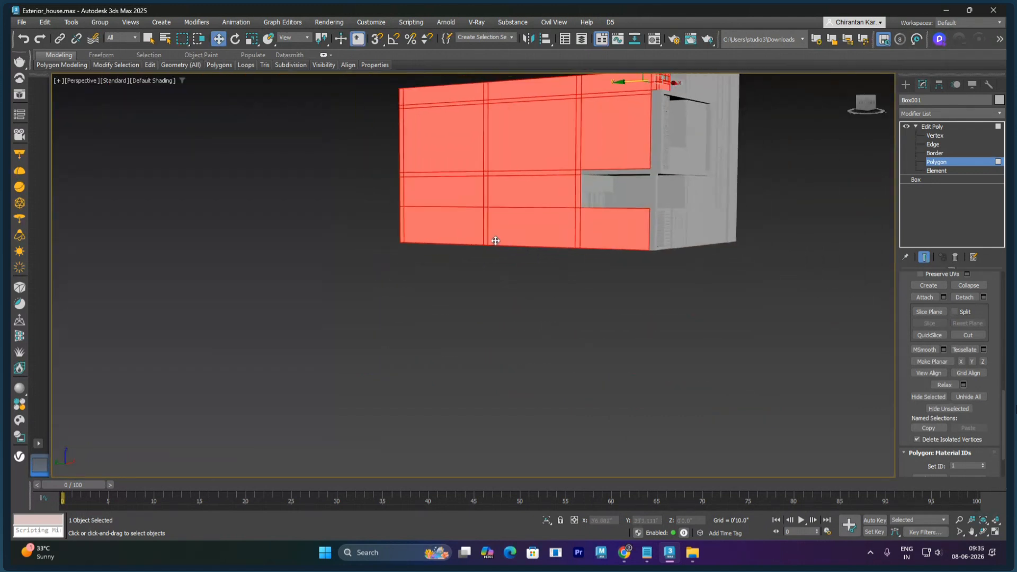
Step: Add the rear wall's parapet band, the thin strip beneath it and the large upper-storey polygon to the selection
middle_click_drag(496, 240, 530, 164, "alt")
left_click(533, 171, "ctrl")
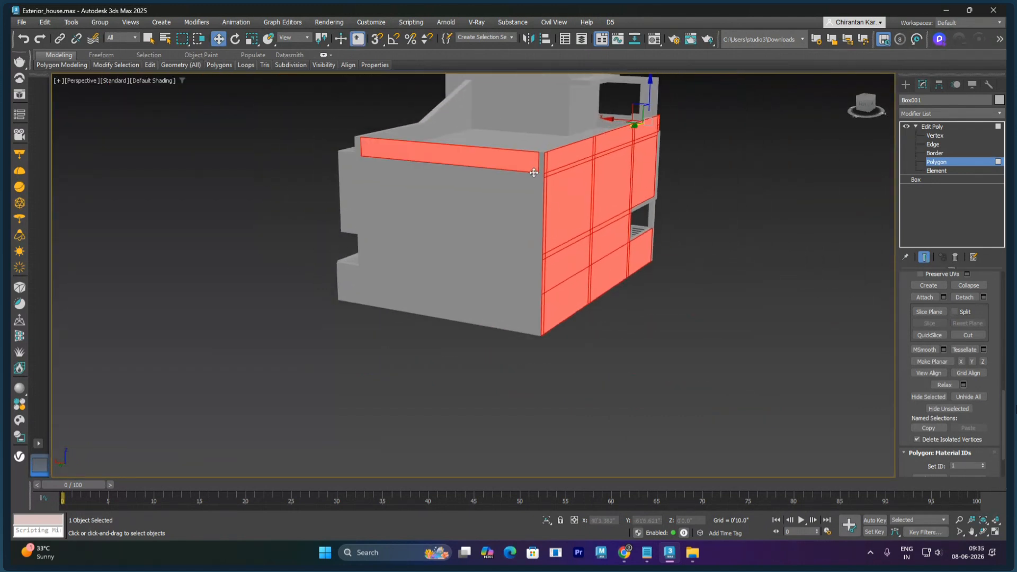
left_click(540, 179, "ctrl")
left_click(527, 176, "ctrl")
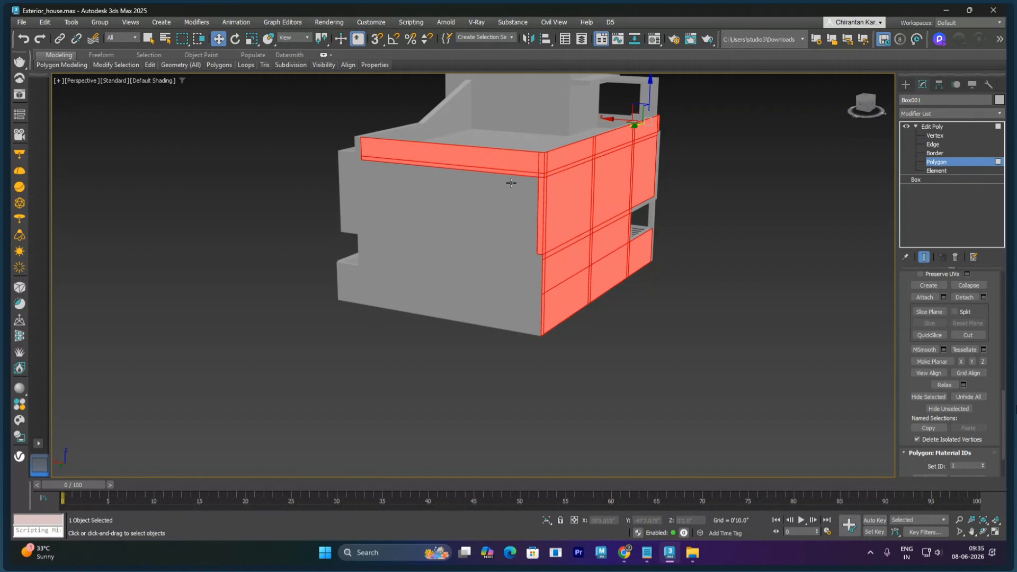
left_click(476, 186, "ctrl")
Step: Add the rear wall's remaining ground-floor polygons, horizontal strips and narrow corner strips to the selection
left_click(461, 260, "ctrl")
left_click(536, 256, "ctrl")
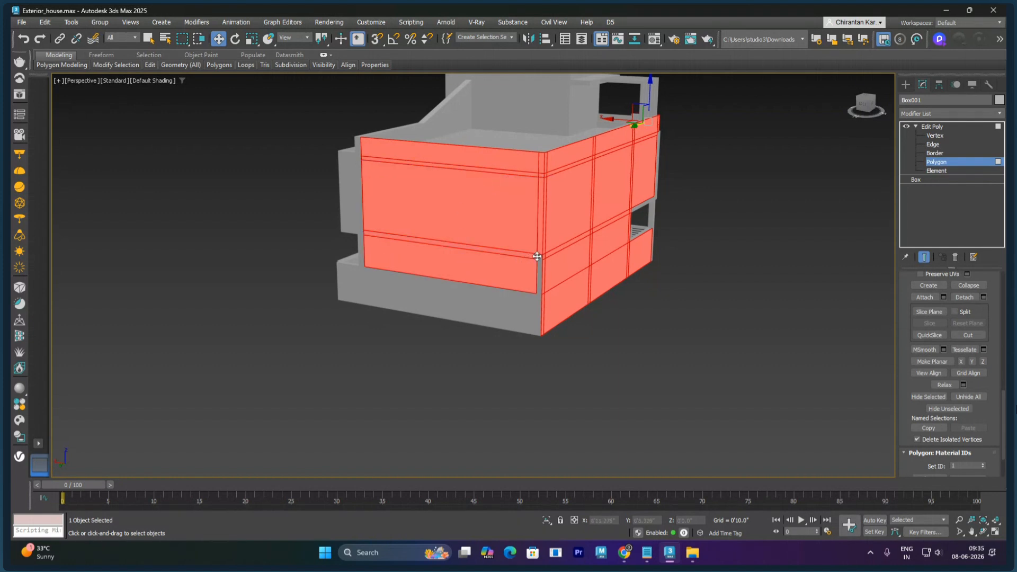
left_click(538, 272, "ctrl")
left_click(538, 312, "ctrl")
left_click(465, 306, "ctrl")
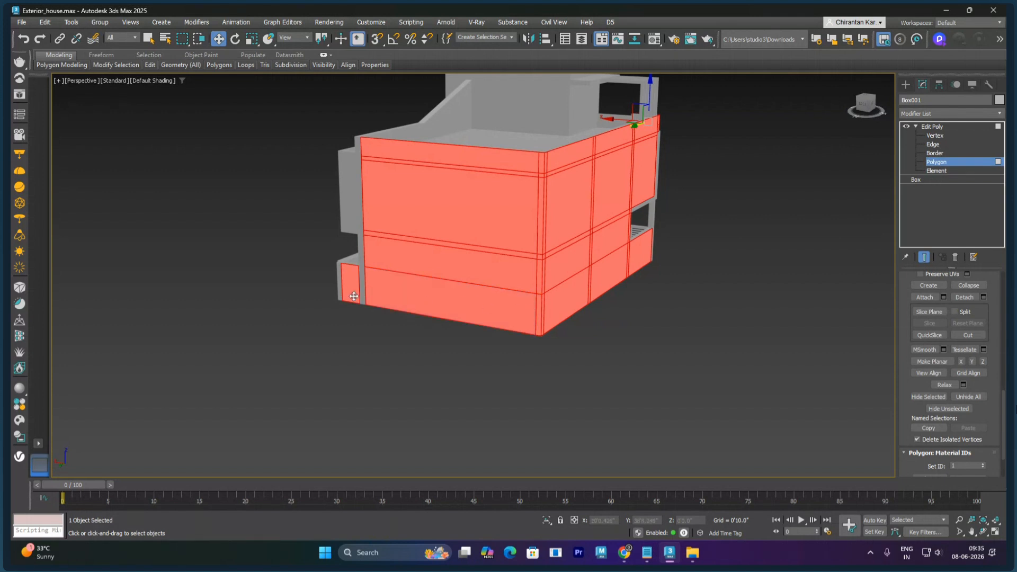
Step: Add the low projecting wall's end strip and the rear wall's narrow vertical edge strips, up to the parapet, to the selection
middle_click_drag(361, 296, 476, 298, "alt")
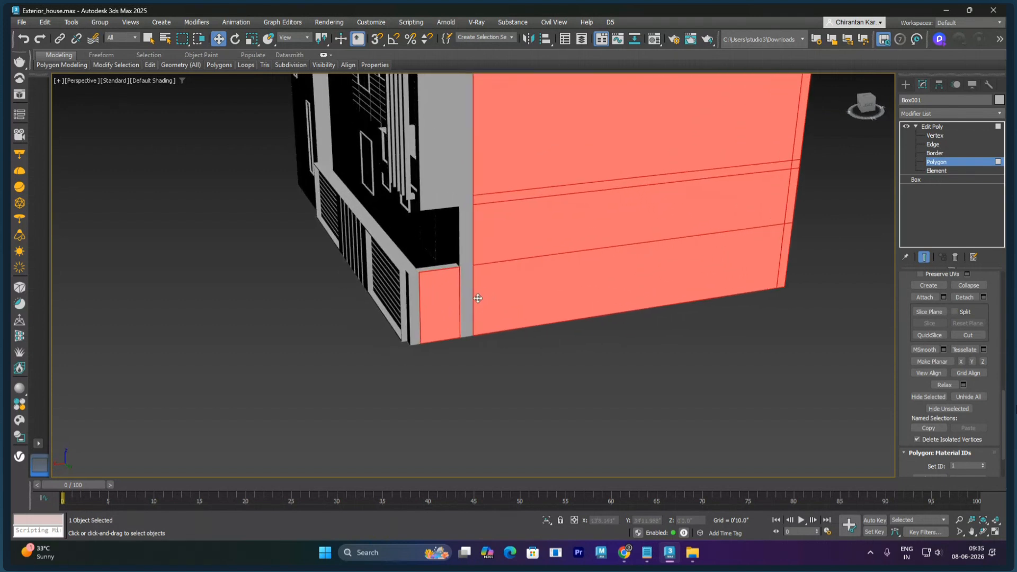
left_click(415, 325, "ctrl")
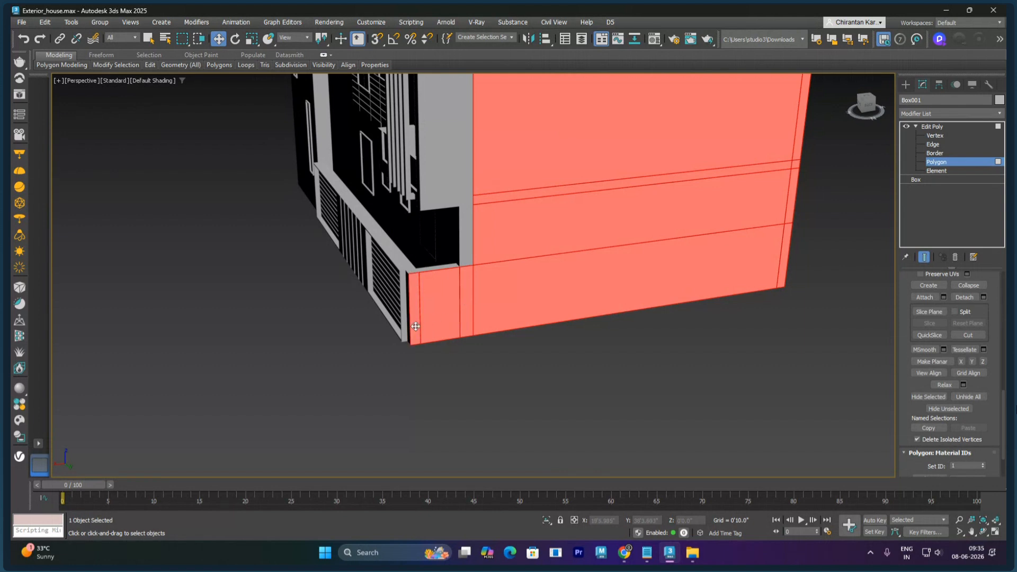
middle_click_drag(467, 261, 475, 273, "alt")
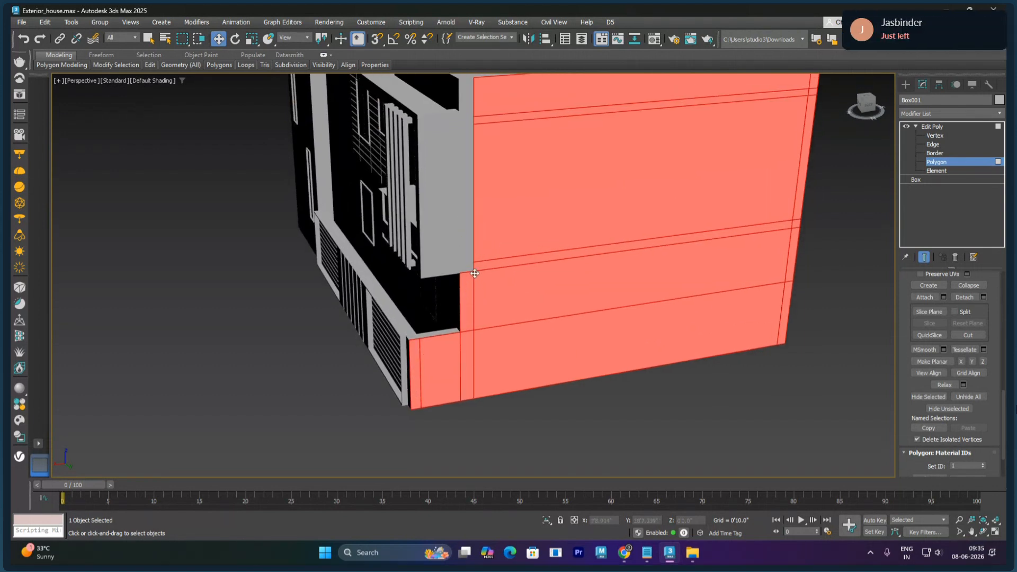
left_click(468, 244, "ctrl")
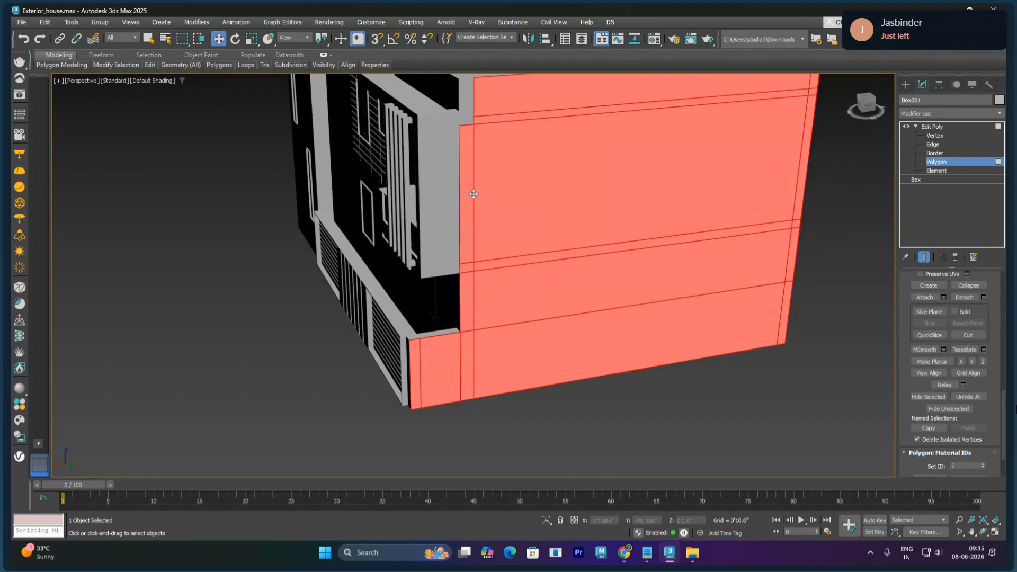
left_click(468, 114, "ctrl")
Step: Add the end-face polygons and narrow edge strips of the projecting upper-storey block with the vertical fins to the selection
middle_click_drag(472, 148, 494, 236, "alt")
left_click(472, 226, "ctrl")
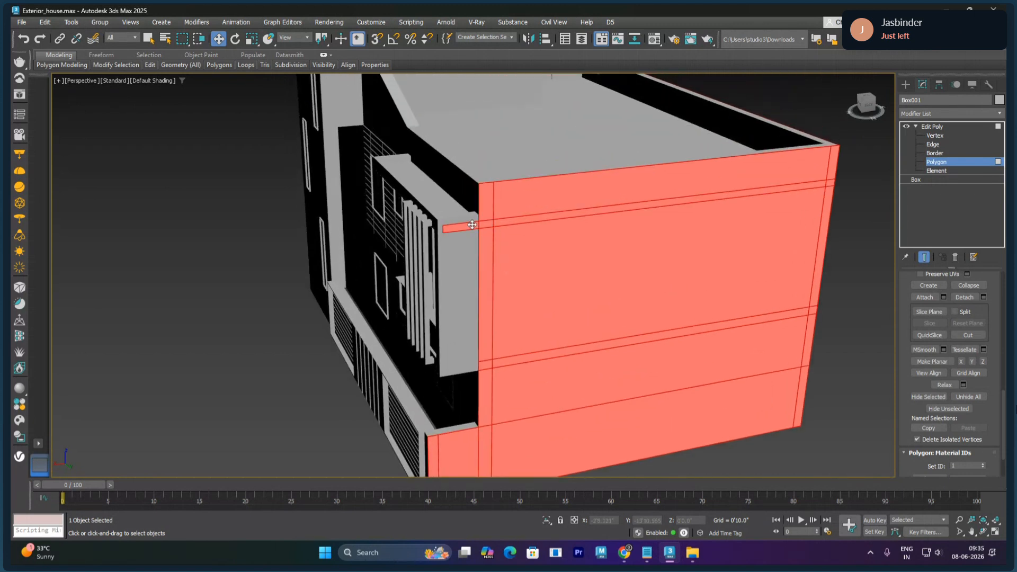
left_click(464, 233, "ctrl")
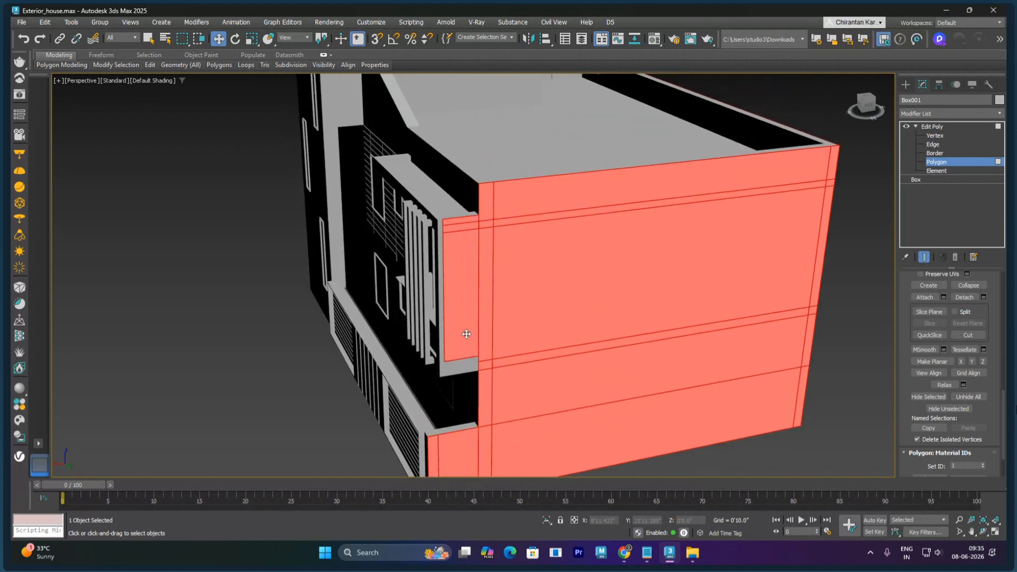
left_click(465, 369, "ctrl")
middle_click_drag(465, 370, 558, 273, "alt")
scroll(593, 323, "up", 1)
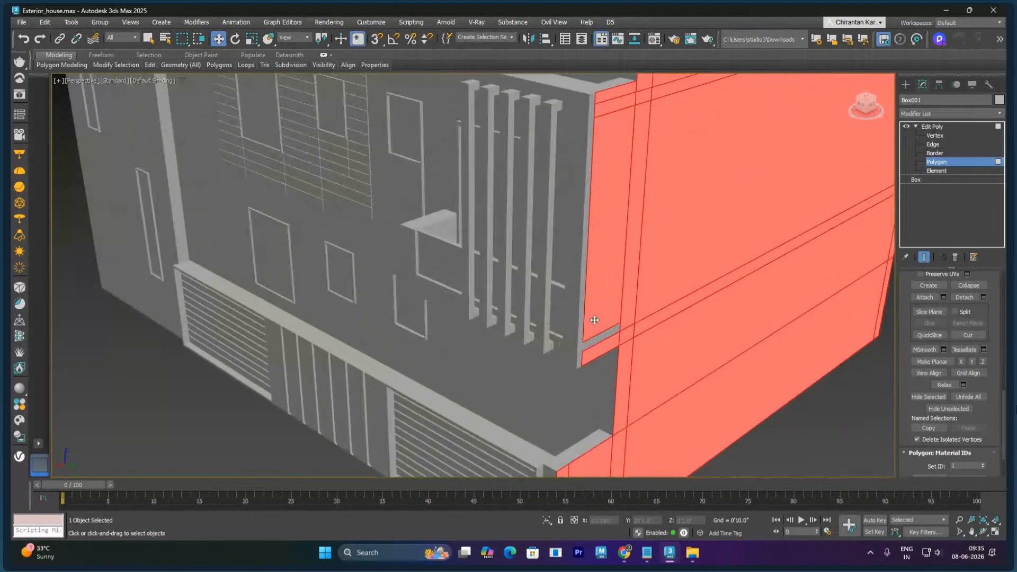
left_click(580, 356, "ctrl")
mouse_move(584, 277)
middle_mouse_down("alt")
mouse_move(586, 254)
mouse_move(567, 268)
middle_mouse_up("alt")
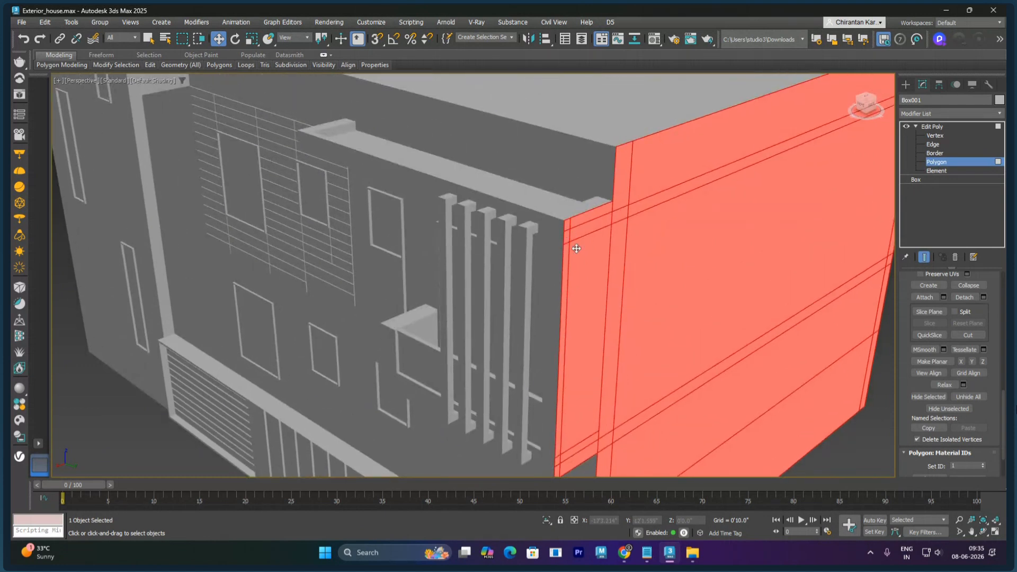
Step: Check the collected parapet, side wall and rear wall polygons and set their material ID to 11
scroll(576, 249, "down", 8)
middle_click_drag(646, 300, 429, 284, "alt")
middle_click_drag(689, 303, 722, 334, "alt")
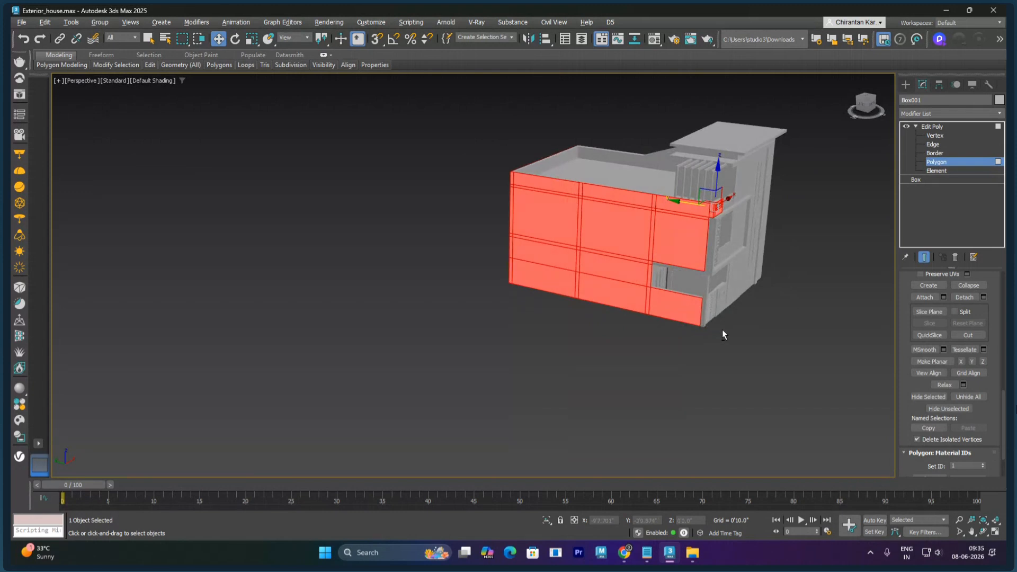
scroll(722, 323, "up", 3)
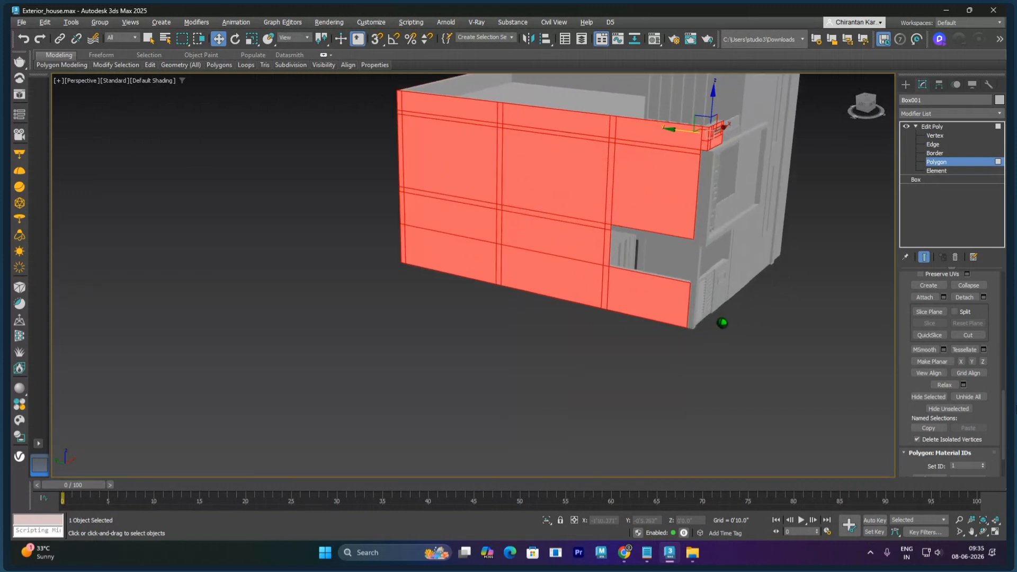
left_click(960, 464)
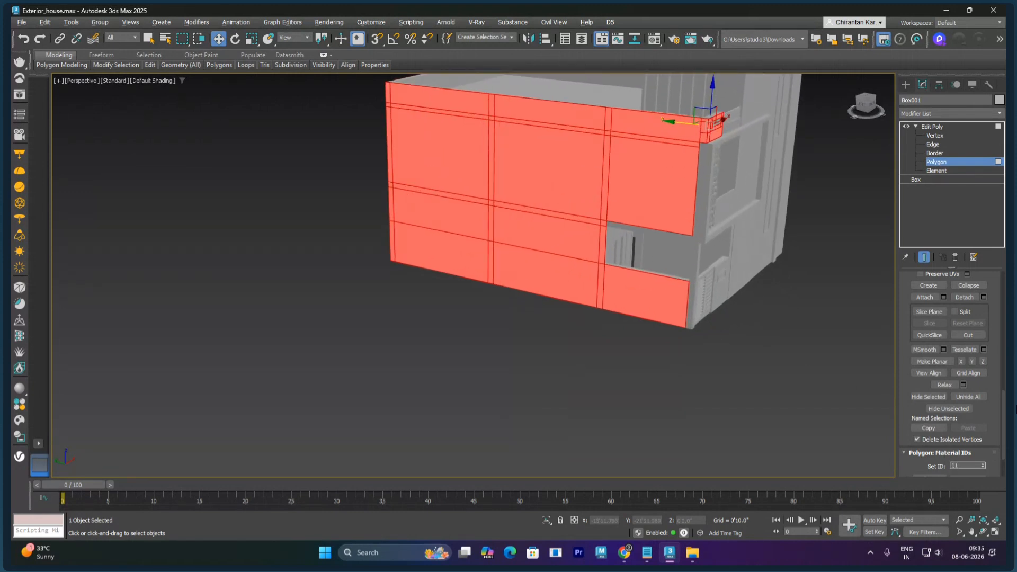
key("Return")
middle_click_drag(742, 360, 653, 384, "alt")
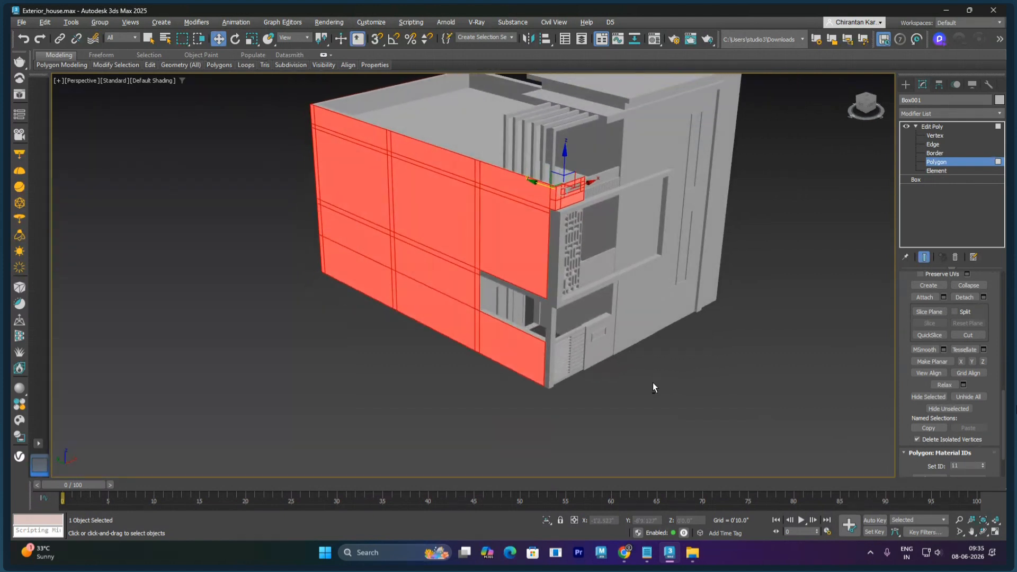
key("5")
left_click(586, 295)
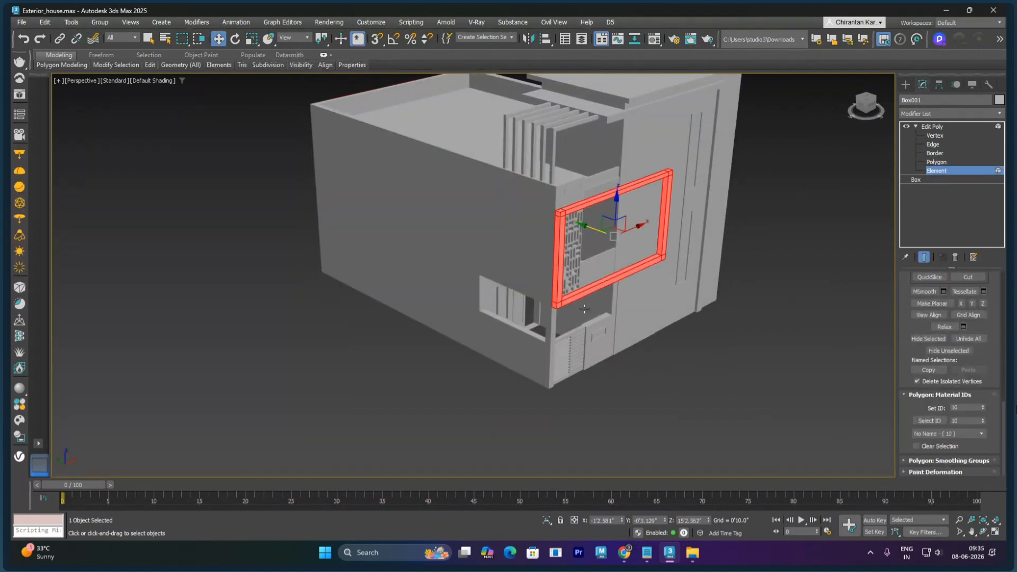
middle_click_drag(587, 295, 555, 267, "alt")
left_click(555, 267)
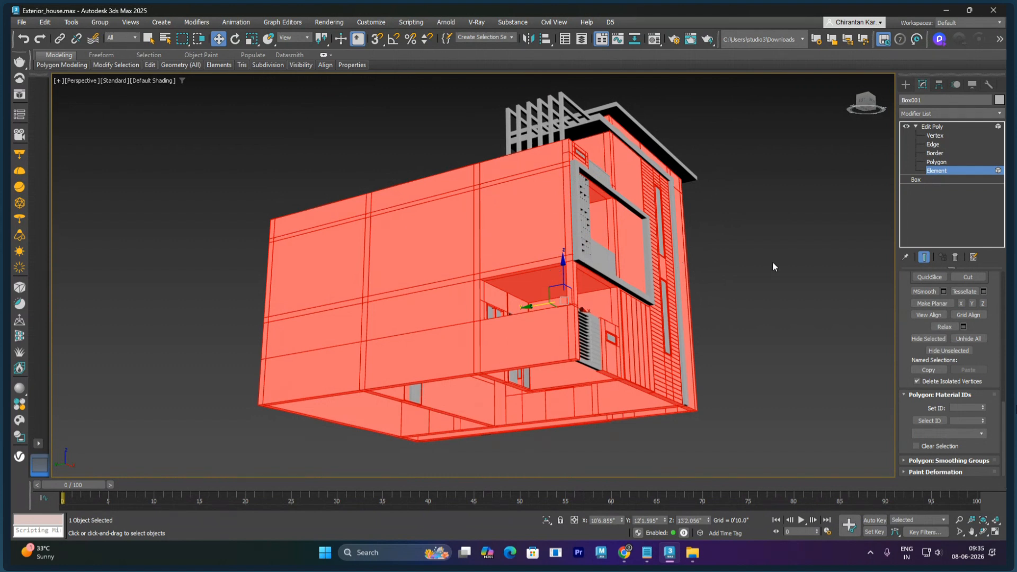
left_click(936, 162)
left_click(730, 369)
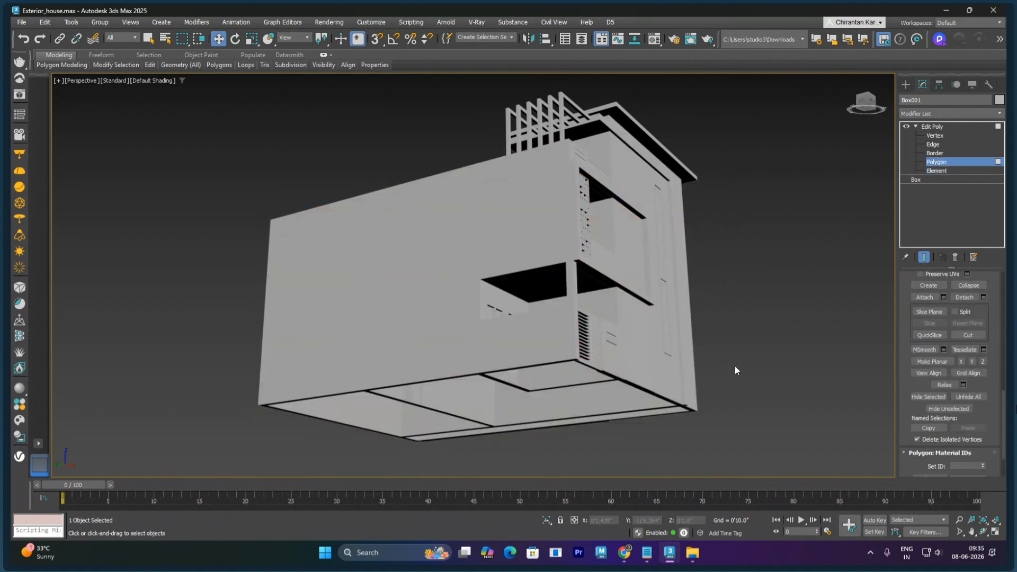
Step: Select the face strip above the ground-floor side opening, the large porch ceiling polygon and the narrow ceiling strip beside it
scroll(520, 245, "up", 6)
left_click(520, 245)
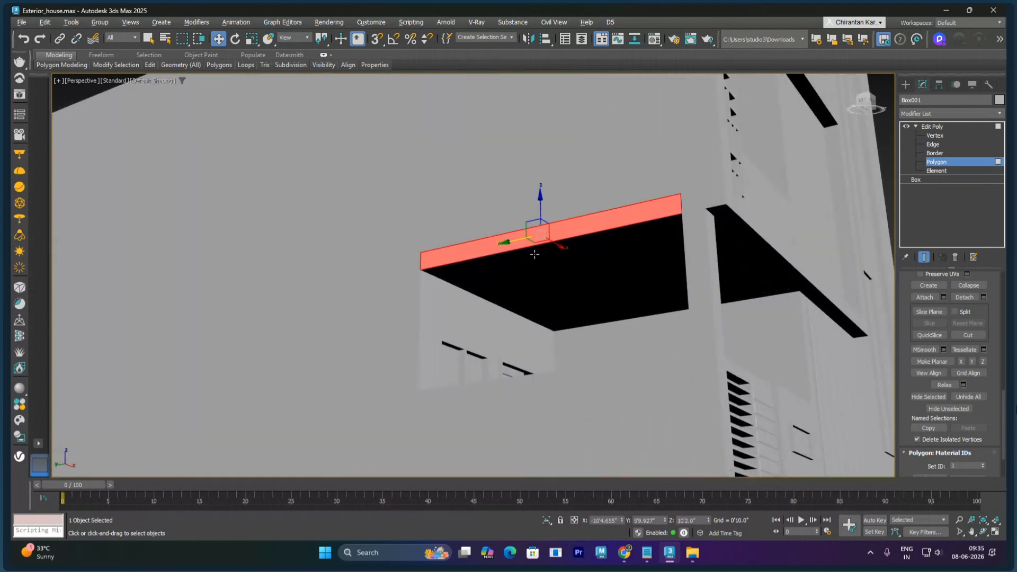
middle_click_drag(582, 272, 574, 282, "alt")
middle_click_drag(671, 241, 686, 232, "alt")
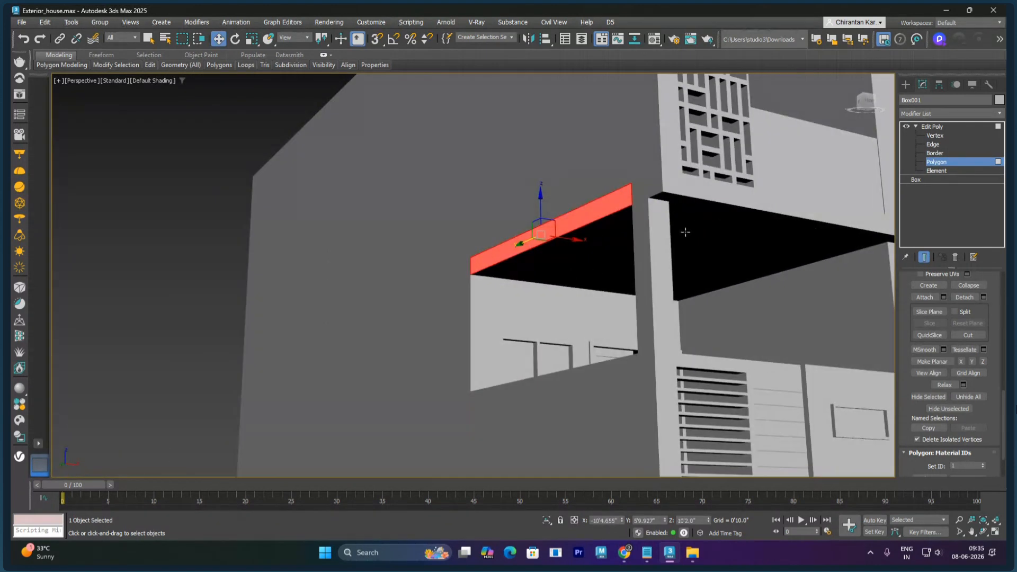
left_click(599, 249, "ctrl")
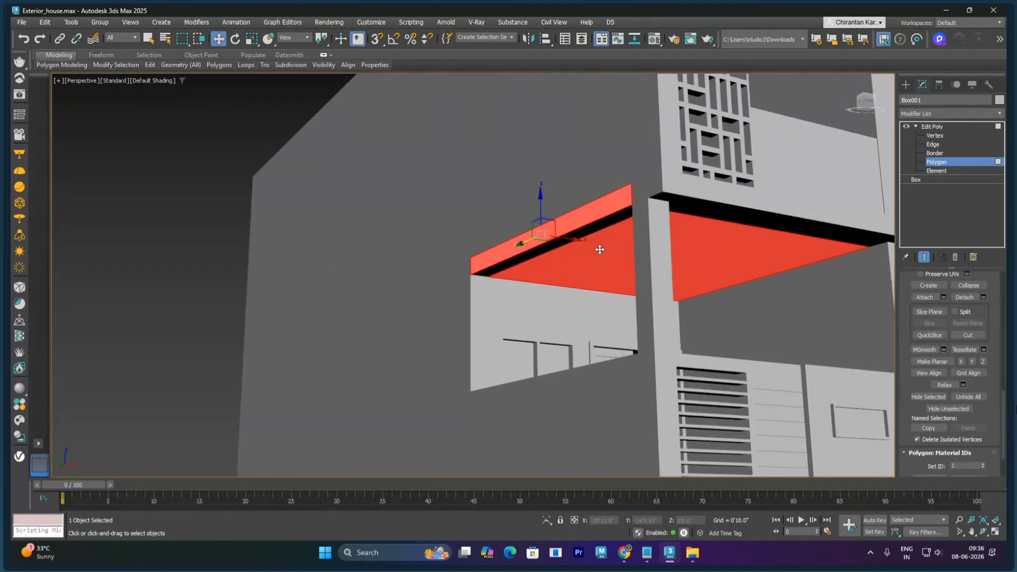
left_click(542, 248, "ctrl")
Step: Add the porch ceiling's front strip, exclude the projecting frame's underside from the selection, and open the material ID value for editing
middle_click_drag(715, 264, 763, 222, "alt")
left_click(756, 196, "ctrl")
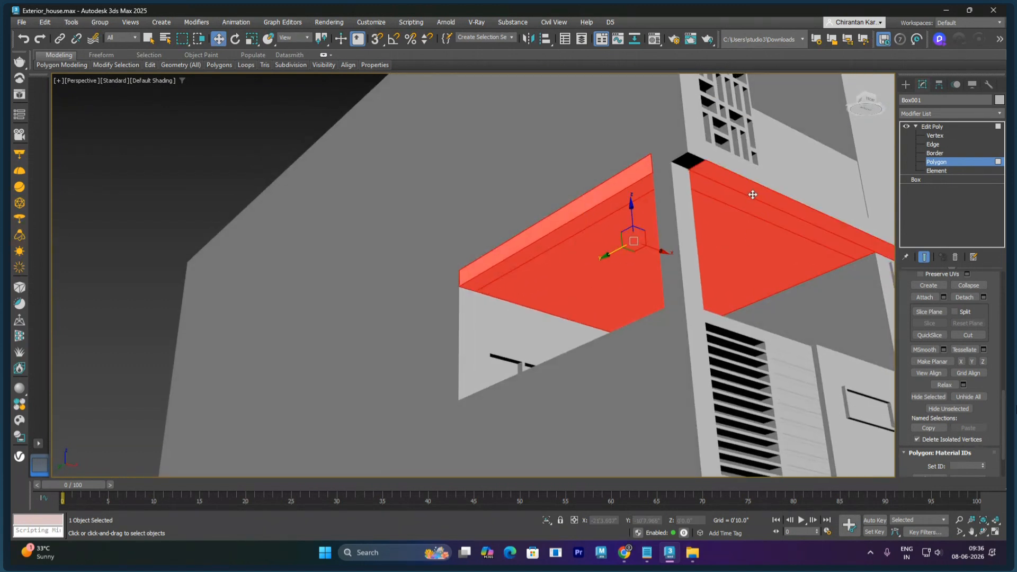
left_click(731, 183, "alt")
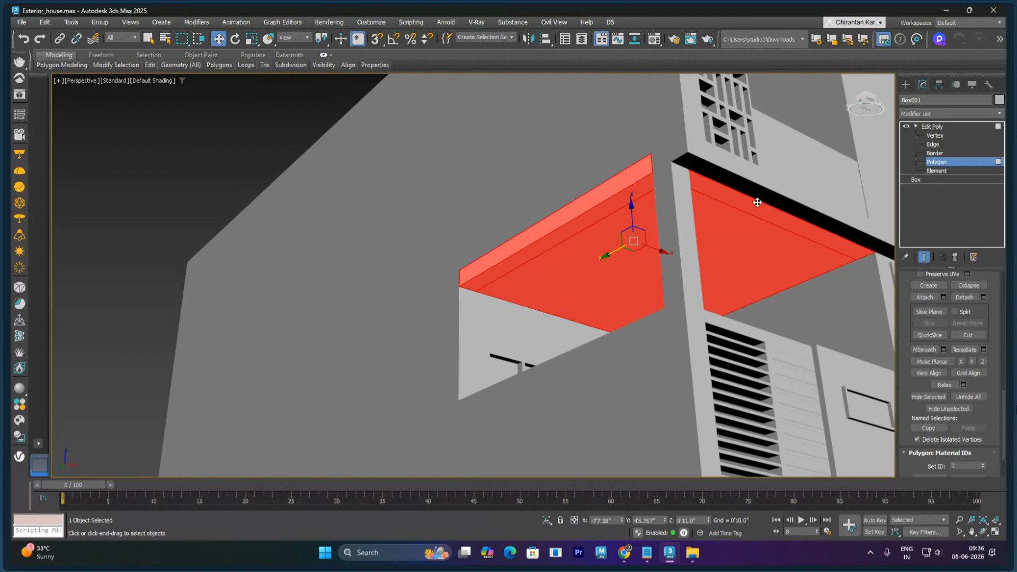
mouse_move(738, 257)
middle_mouse_down("alt")
mouse_move(726, 256)
mouse_move(726, 279)
mouse_move(715, 270)
mouse_move(737, 265)
middle_mouse_up("alt")
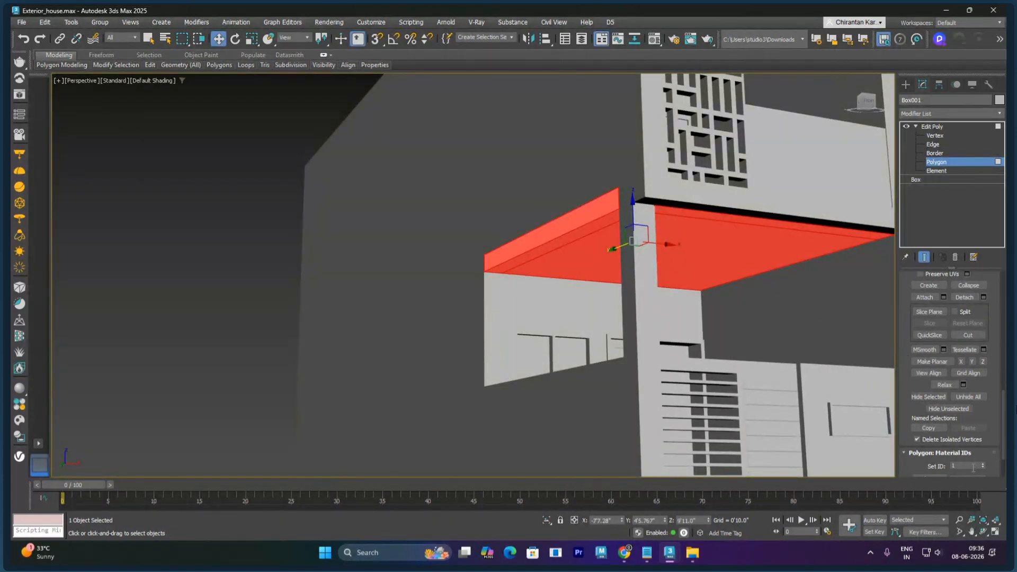
double_click(973, 467)
Step: Select the porch back wall polygons above the window and door with their narrow strips, plus the porch's inner side wall
left_click(496, 297)
left_click(524, 295, "ctrl")
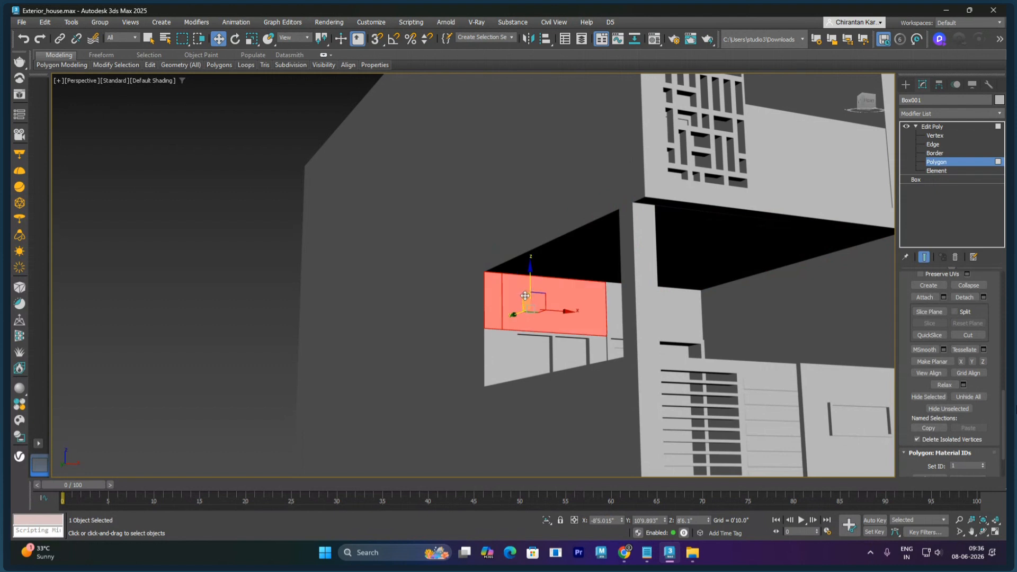
left_click(611, 308, "ctrl")
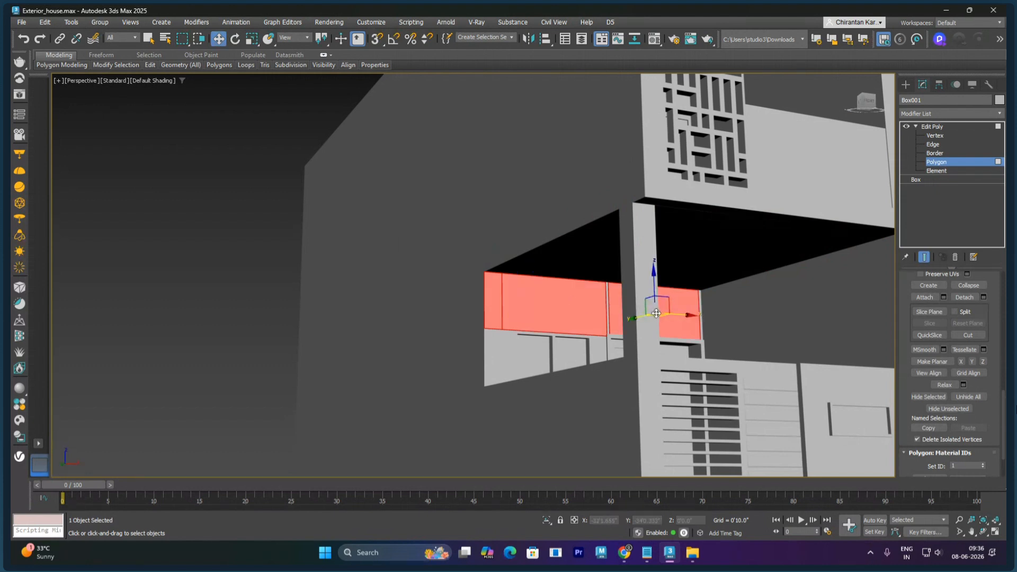
left_click(608, 323, "ctrl")
left_click(701, 321, "ctrl")
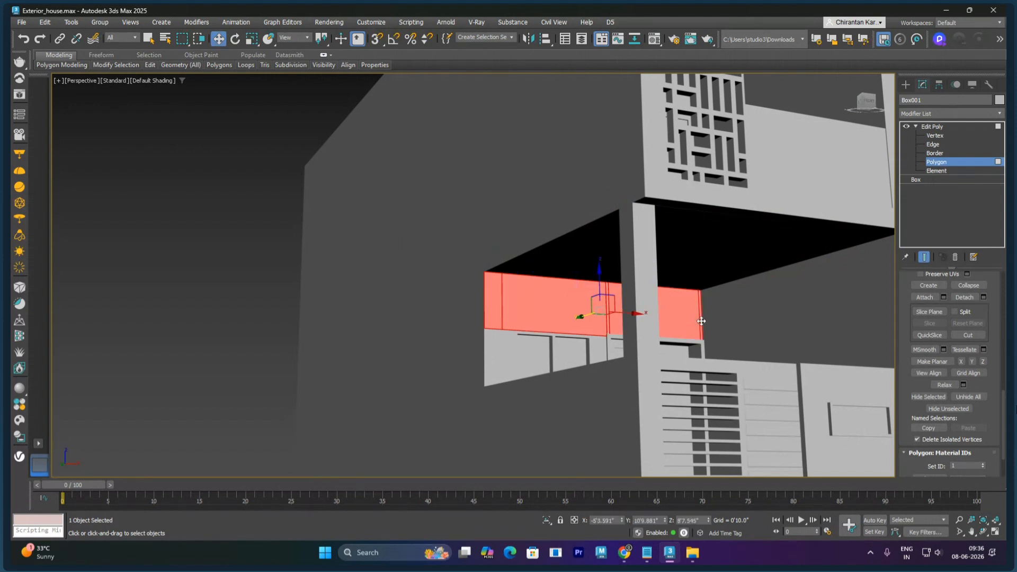
left_click(721, 324, "ctrl")
scroll(725, 355, "up", 3)
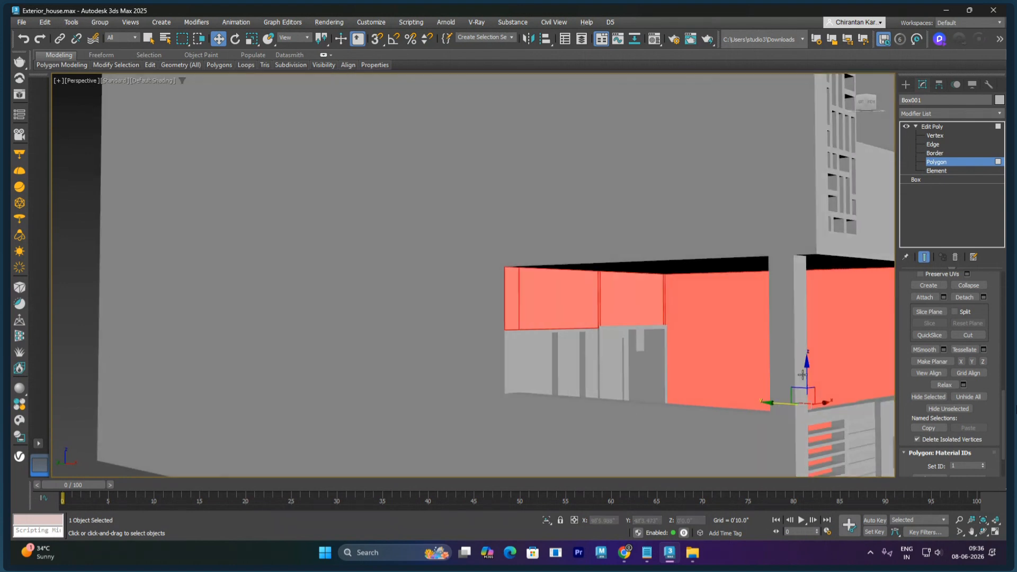
Step: Add the ground-floor side opening's sill and rear jamb polygons to the selection and display edged faces
middle_click_drag(788, 375, 675, 341)
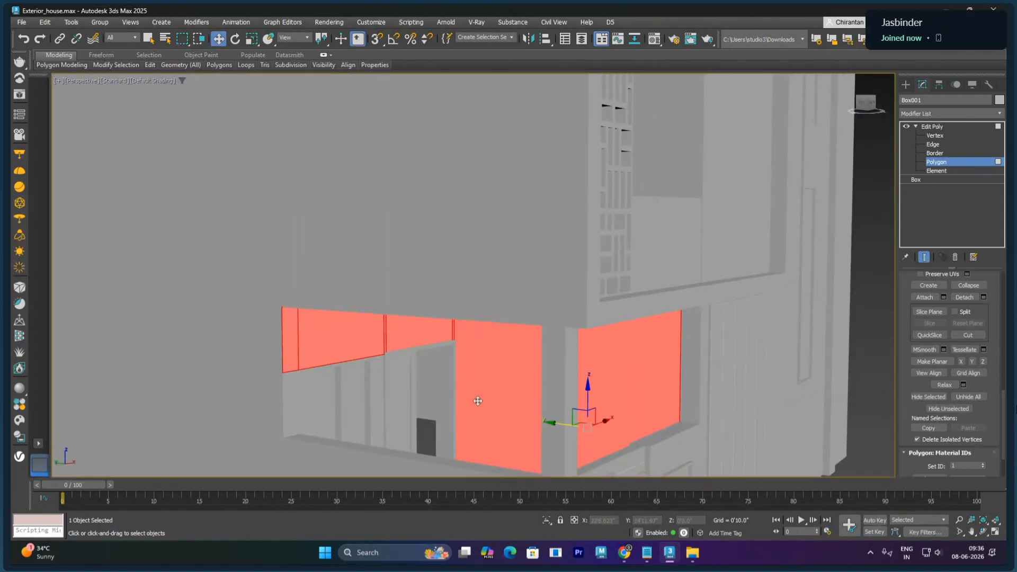
middle_click_drag(478, 401, 377, 432, "alt")
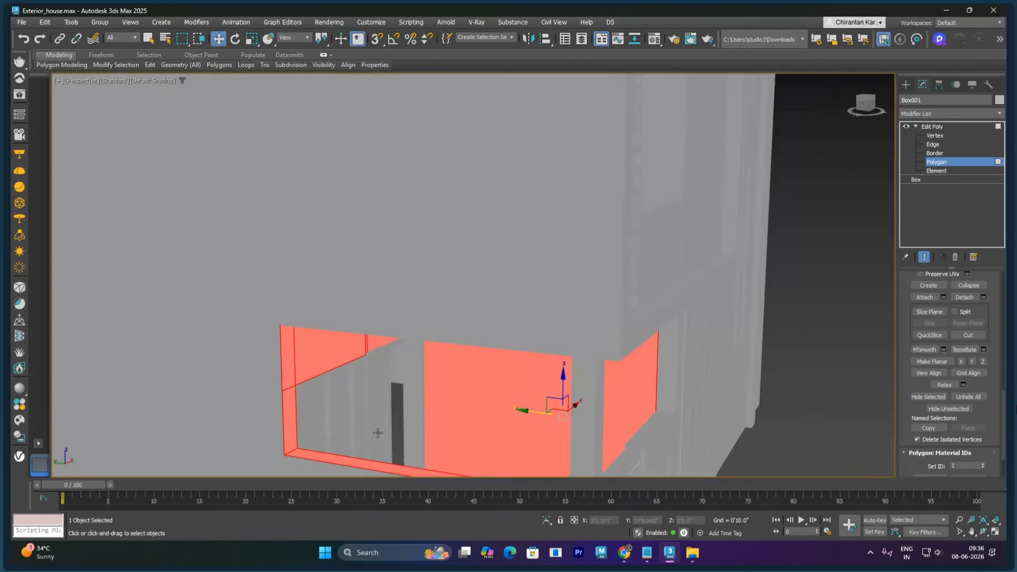
scroll(387, 370, "up", 2)
key("F4")
scroll(379, 351, "up", 4)
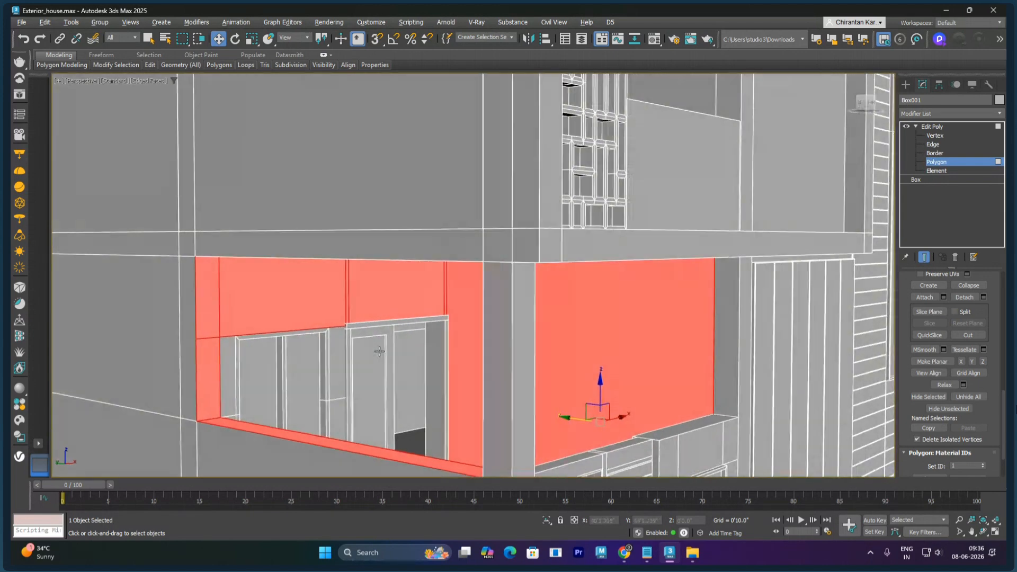
Step: Add the porch back wall polygons below and beside the window to the selection
middle_click_drag(379, 351, 375, 355, "alt")
middle_click_drag(243, 377, 275, 305, "alt")
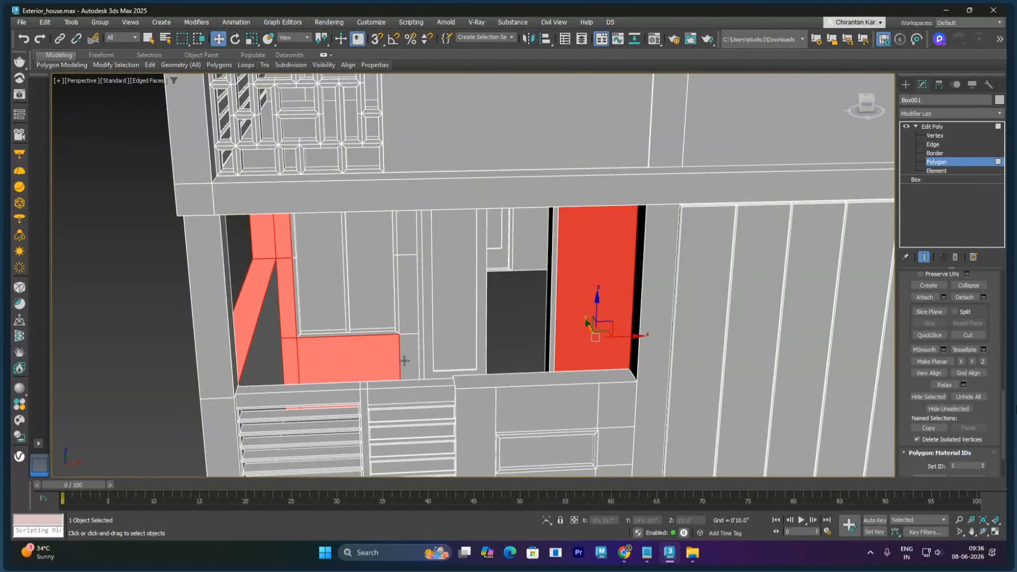
middle_click_drag(408, 247, 429, 339)
middle_click_drag(492, 327, 387, 273)
middle_click_drag(387, 273, 456, 354, "alt")
middle_click_drag(456, 354, 421, 321)
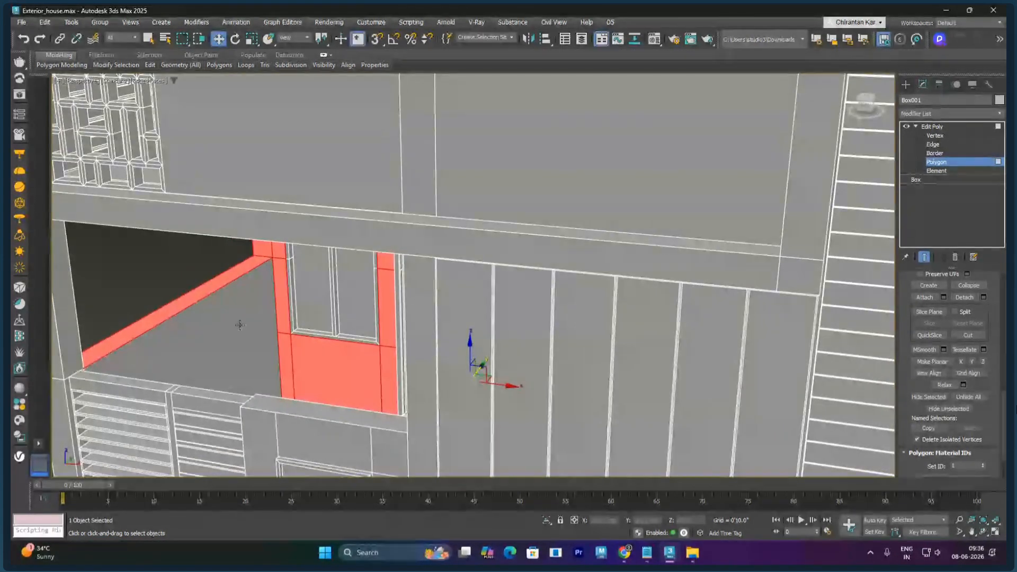
Step: Add the inner face of the porch's low side wall to the selection and inspect the porch for missed faces
left_click(249, 350, "ctrl")
middle_click_drag(249, 349, 431, 352, "alt")
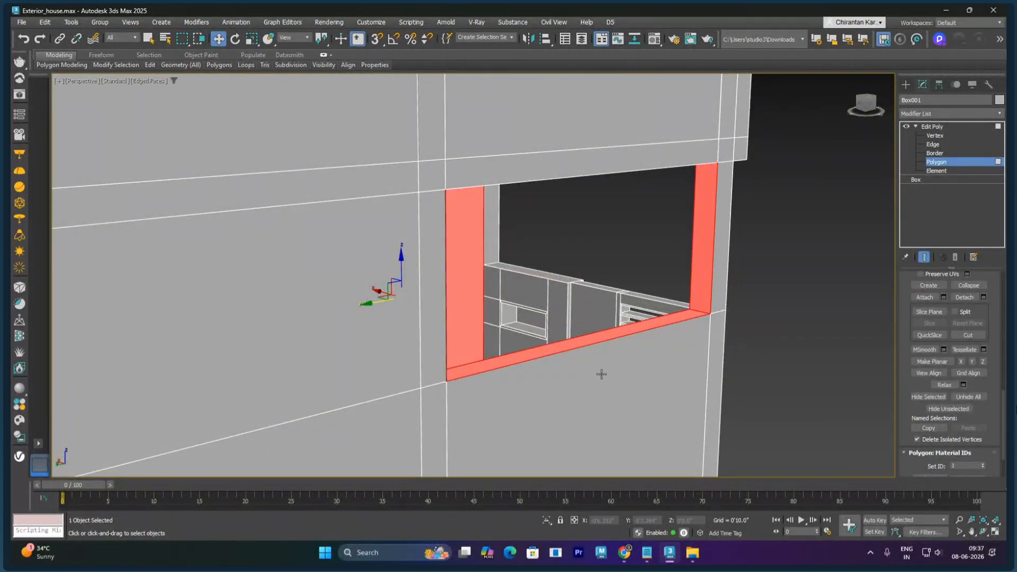
middle_click_drag(551, 350, 421, 265, "alt")
scroll(445, 273, "up", 8)
scroll(446, 272, "up", 1)
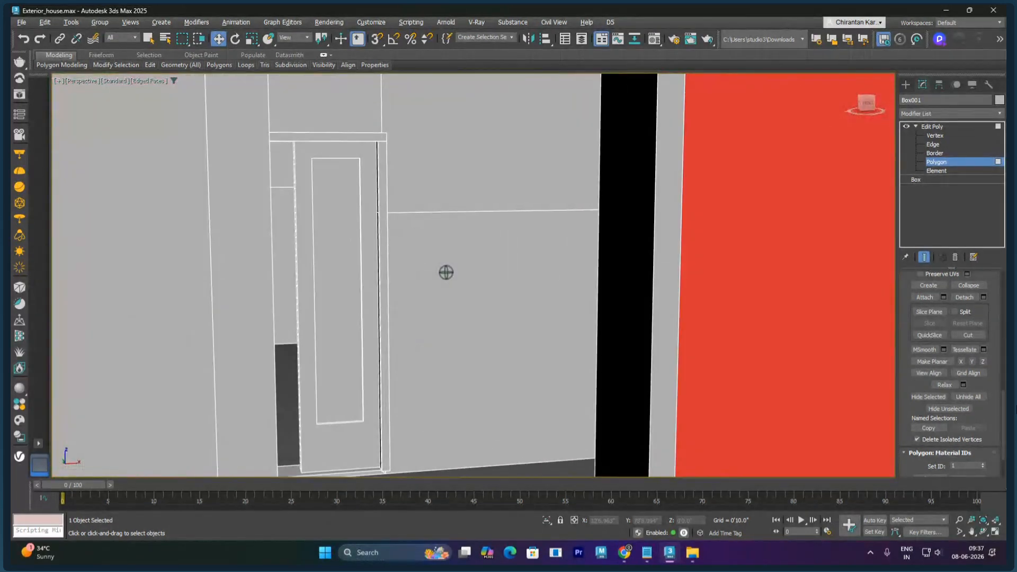
scroll(445, 273, "down", 10)
middle_click_drag(402, 284, 363, 291, "alt")
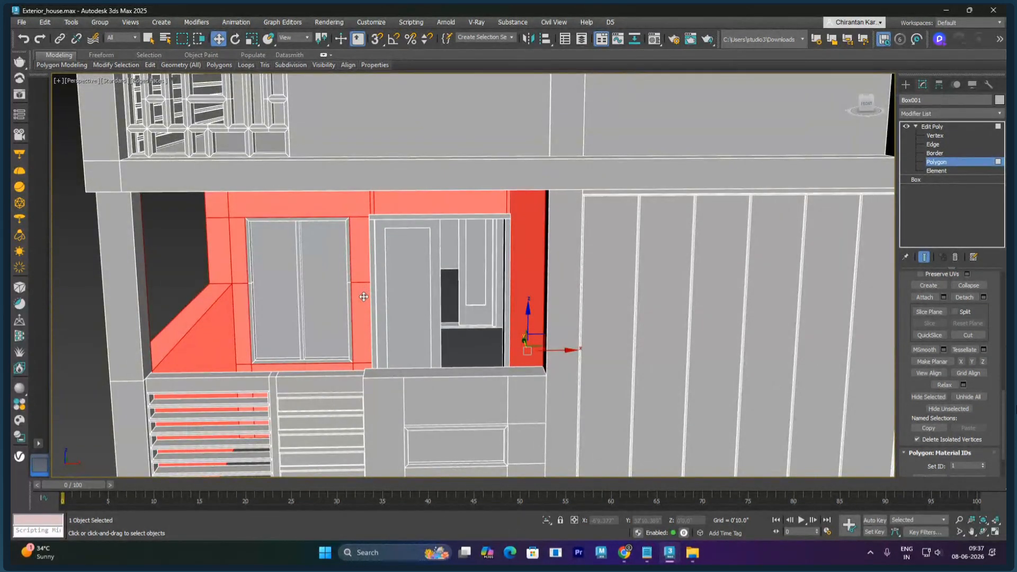
Step: Add the inner face polygons of the porch's front low wall, all around its recessed panel, to the selection
middle_click_drag(363, 296, 368, 359, "alt")
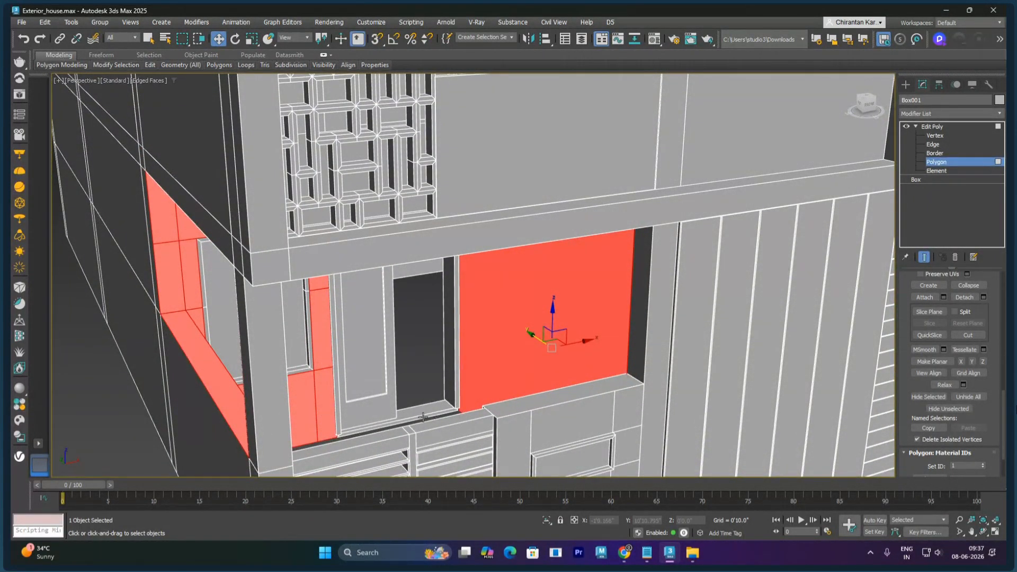
middle_click_drag(459, 339, 351, 308, "alt")
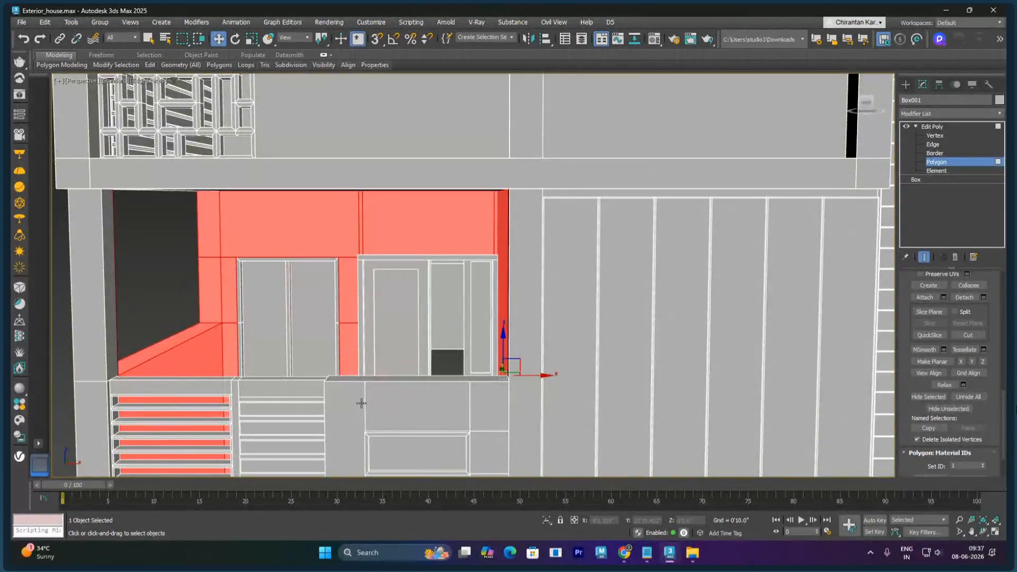
middle_click_drag(453, 410, 597, 413, "alt")
middle_click_drag(544, 375, 492, 333, "alt")
left_click(488, 310, "ctrl")
left_click(509, 320, "ctrl")
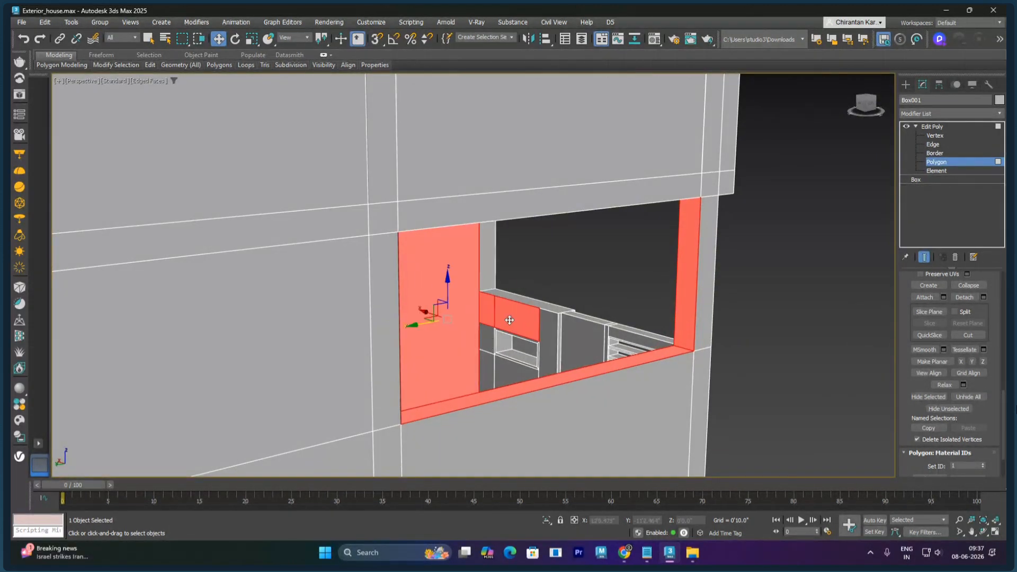
left_click(548, 325, "ctrl")
left_click(510, 380, "ctrl")
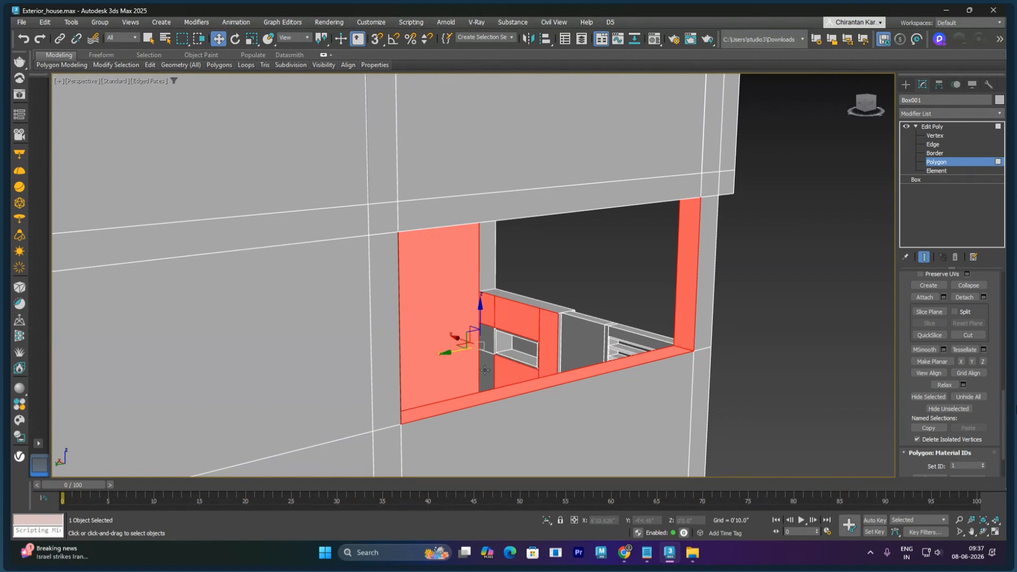
left_click(485, 369, "ctrl")
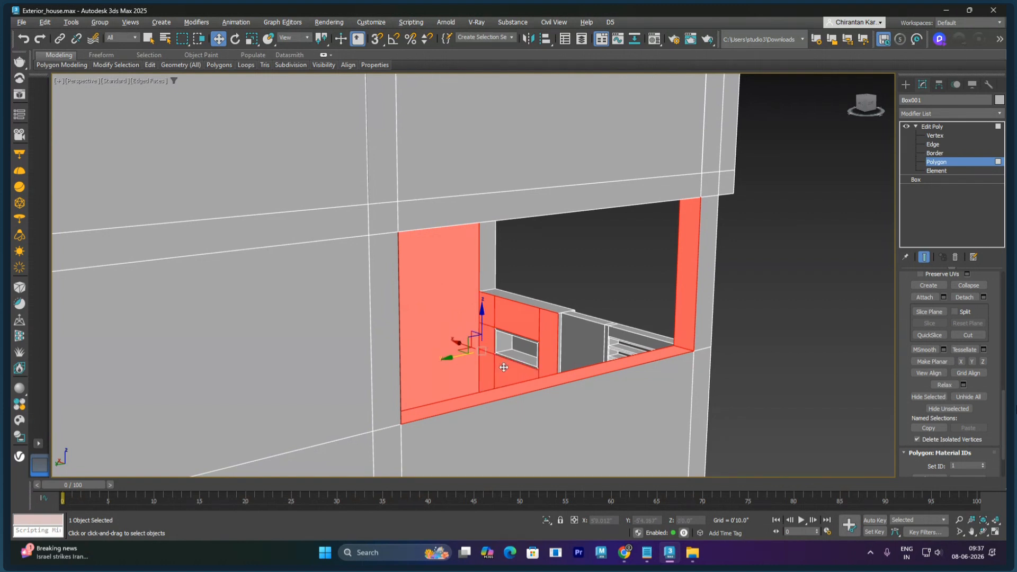
Step: Add the front low wall's top cap and the side opening's front jamb, and assign material ID 13 to the selected porch polygons
middle_click_drag(504, 367, 370, 313, "alt")
left_click(544, 297, "ctrl")
left_click(201, 338, "ctrl")
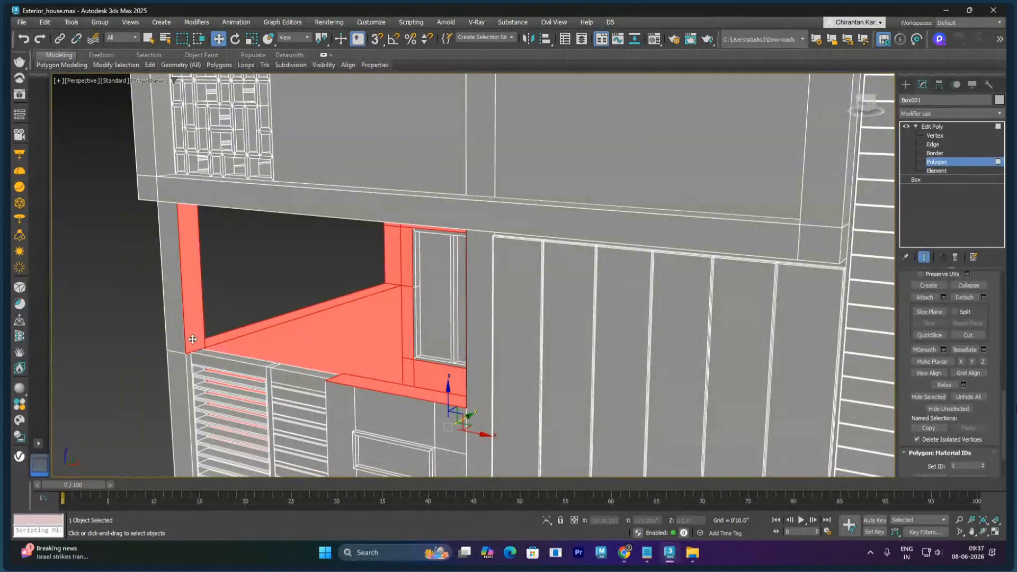
middle_click_drag(181, 346, 271, 321, "alt")
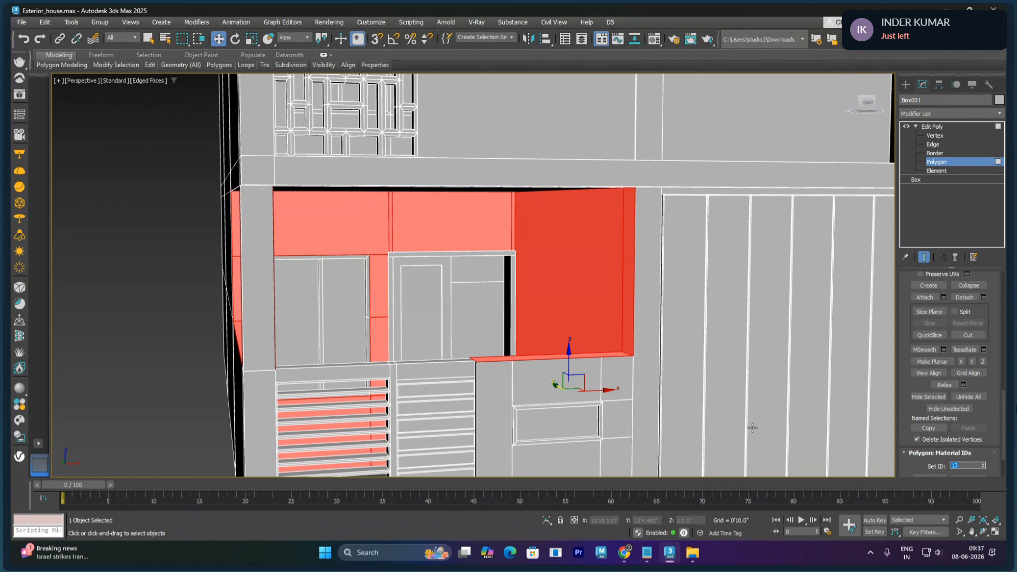
Step: Select the recessed rectangular panel on the front face of the porch's low wall and assign it material ID 6
scroll(588, 339, "down", 5)
middle_click_drag(596, 394, 589, 332)
scroll(586, 337, "up", 4)
left_click(594, 305)
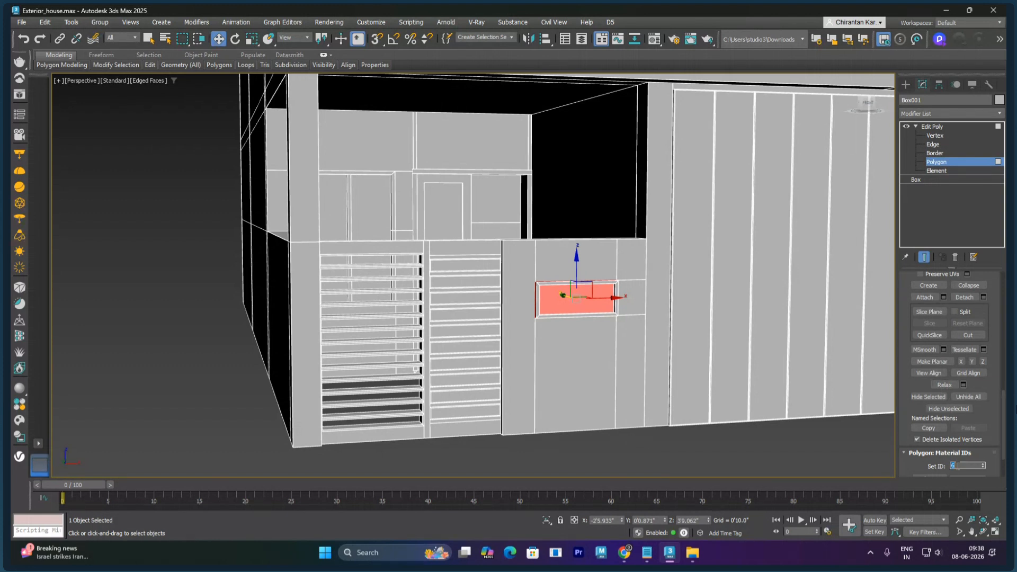
middle_click_drag(474, 299, 411, 221)
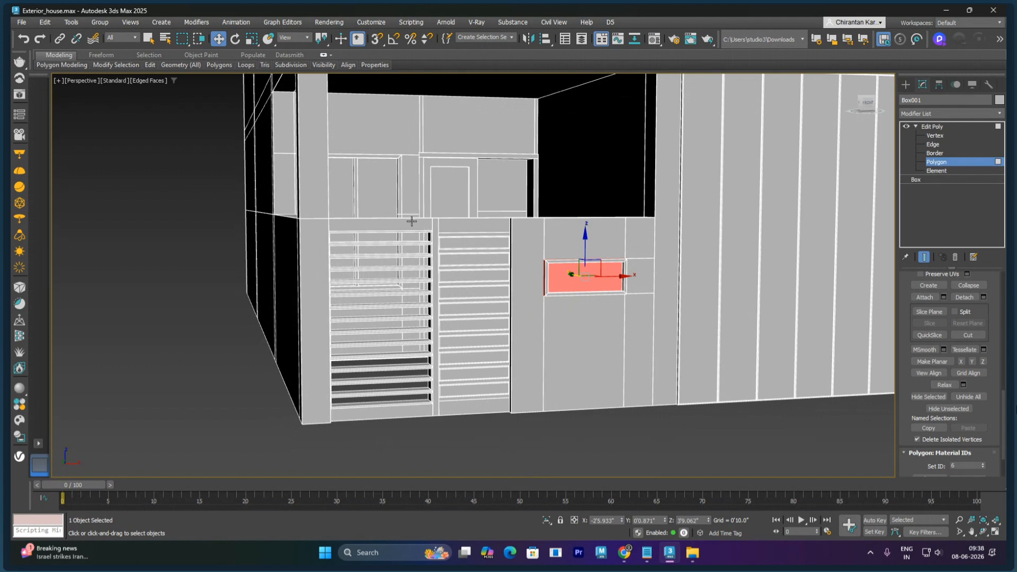
Step: Select the whole louvered gate beside the low wall as an element and assign it material ID 14
key("5")
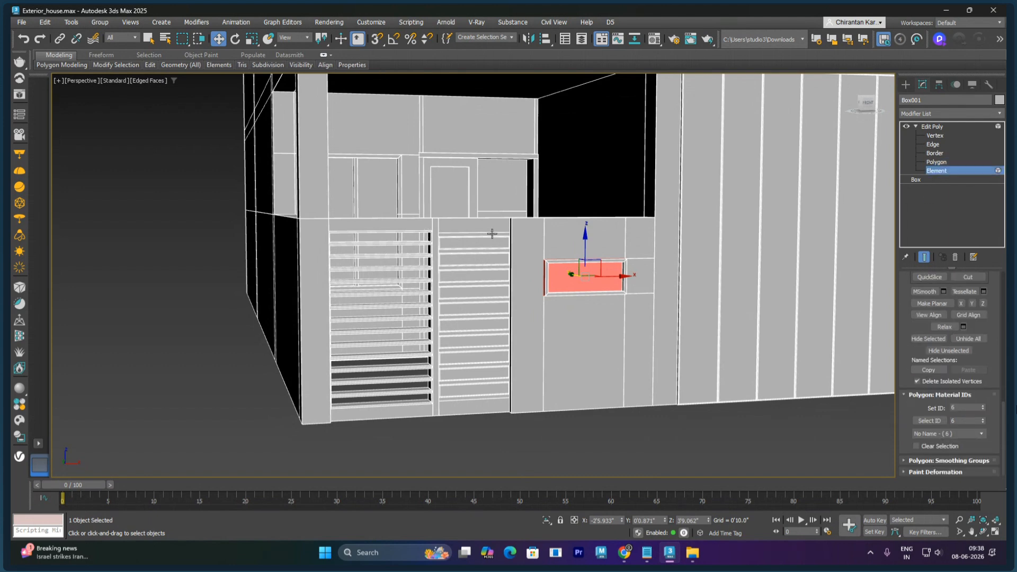
left_click(417, 228)
middle_click_drag(475, 273, 876, 350, "alt")
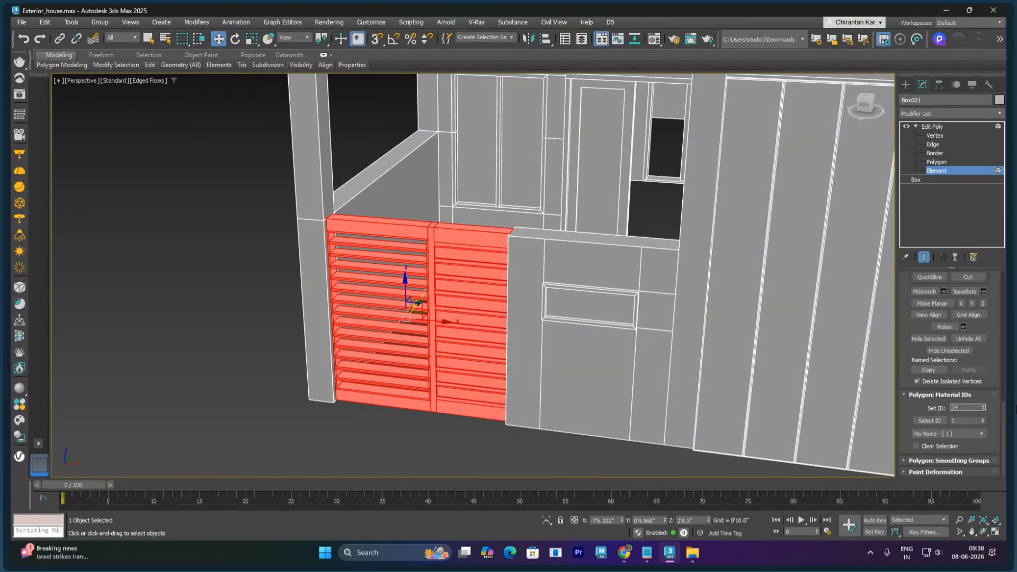
key("Return")
scroll(651, 376, "down", 6)
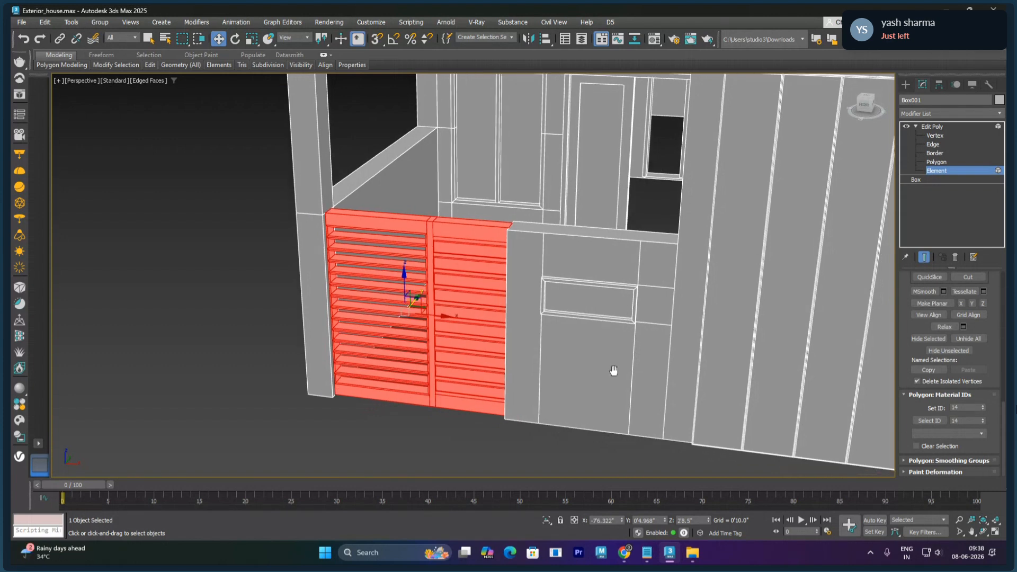
middle_click_drag(655, 321, 602, 375)
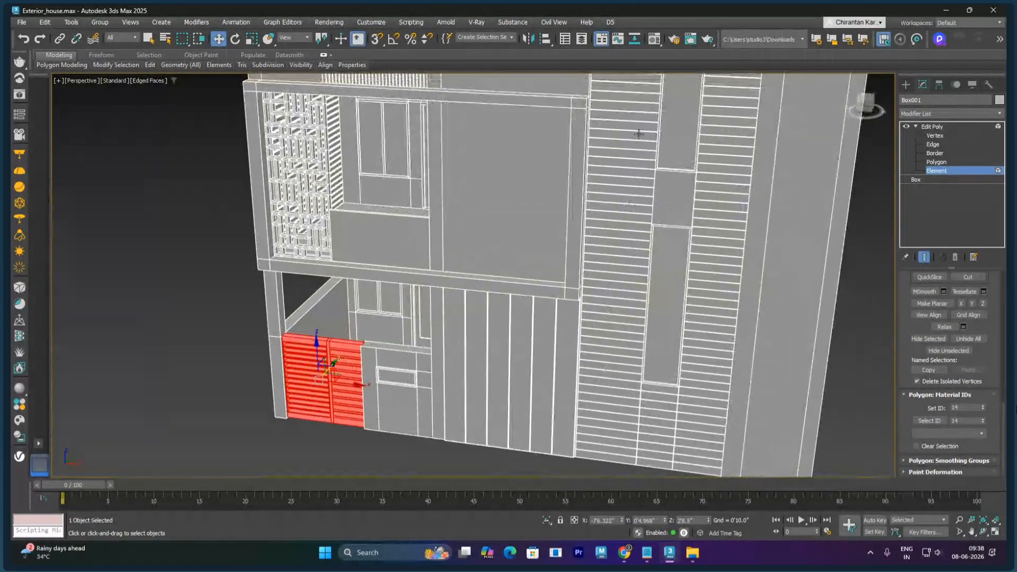
middle_click_drag(638, 134, 608, 209, "alt")
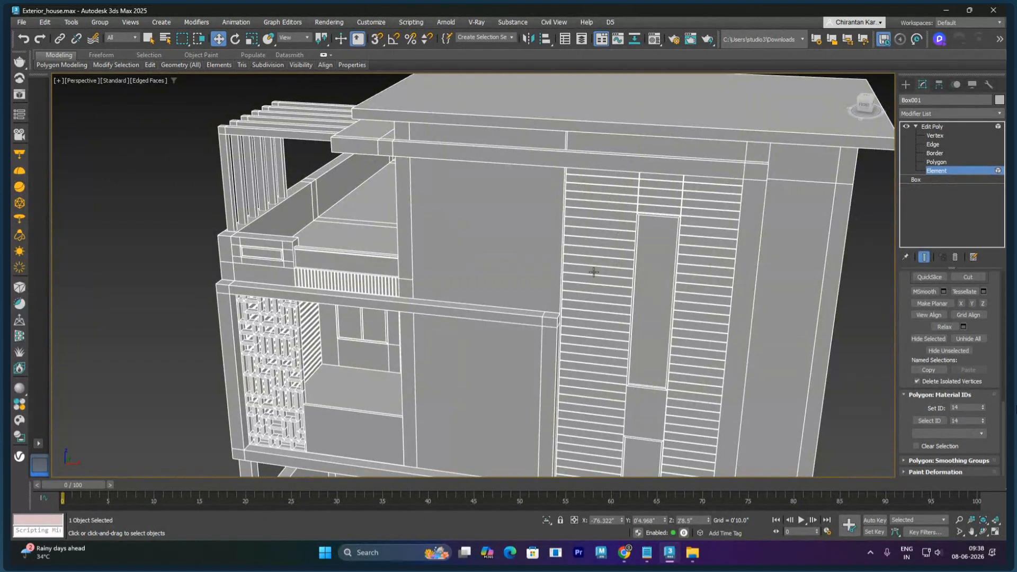
middle_click_drag(600, 254, 586, 226, "alt")
left_click(576, 184)
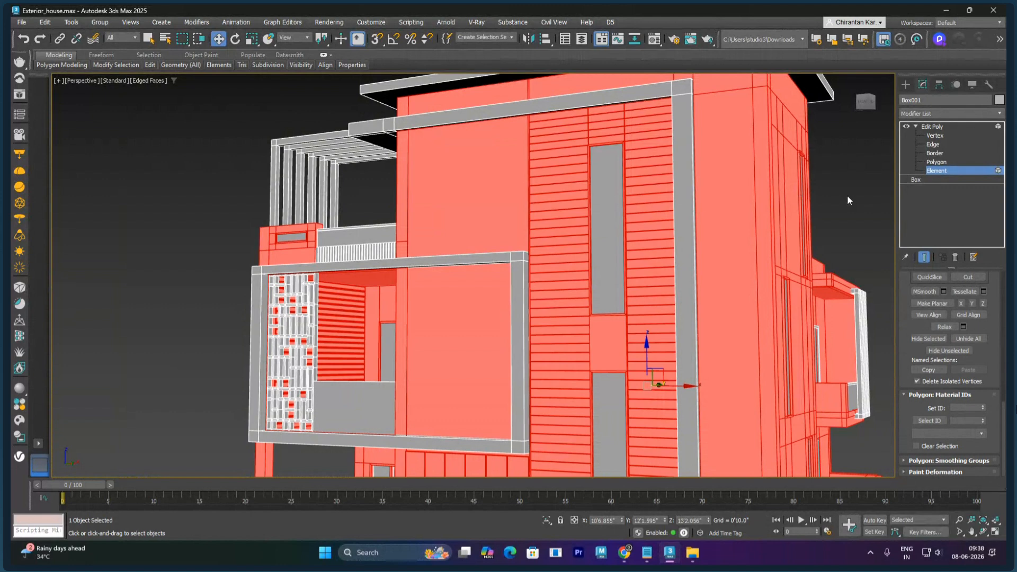
Step: At polygon level, assign material ID 6 to the slatted facade's two tall window panes and ID 9 to the two large wall panels beside it
left_click(937, 162)
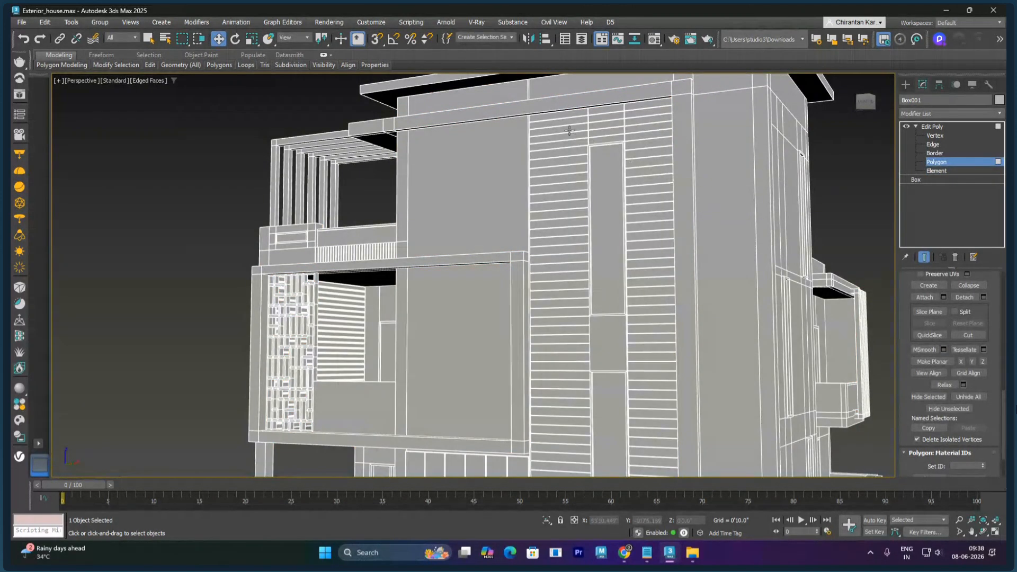
middle_click_drag(554, 273, 685, 259, "alt")
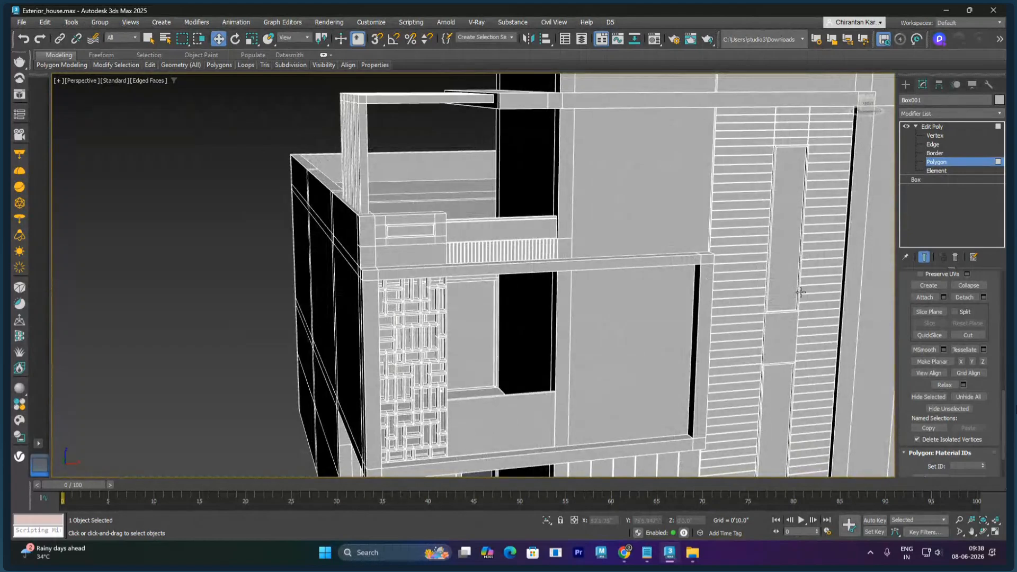
left_click(787, 291)
middle_click_drag(787, 291, 763, 275, "alt")
left_click(762, 275, "ctrl")
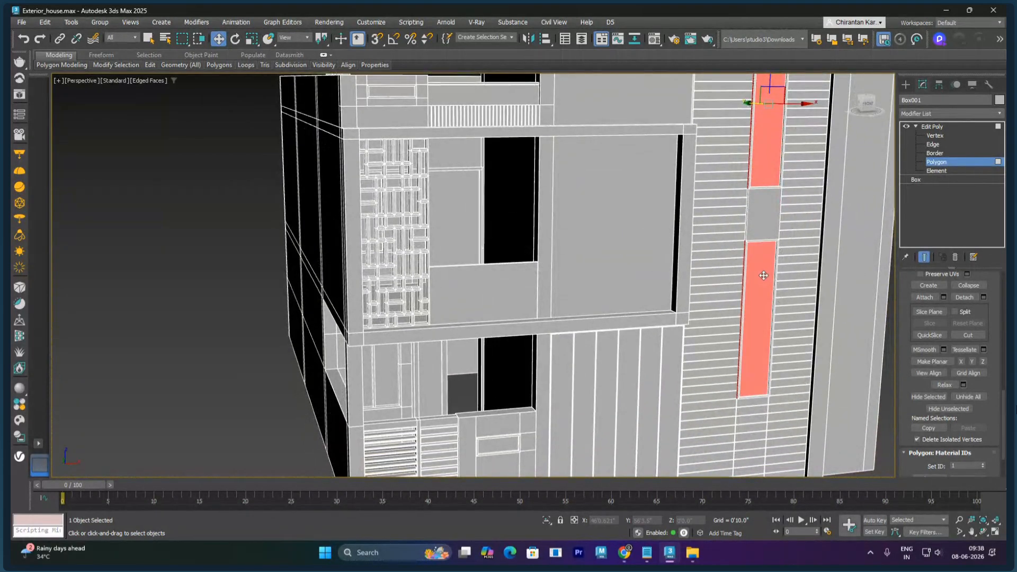
scroll(733, 248, "down", 6)
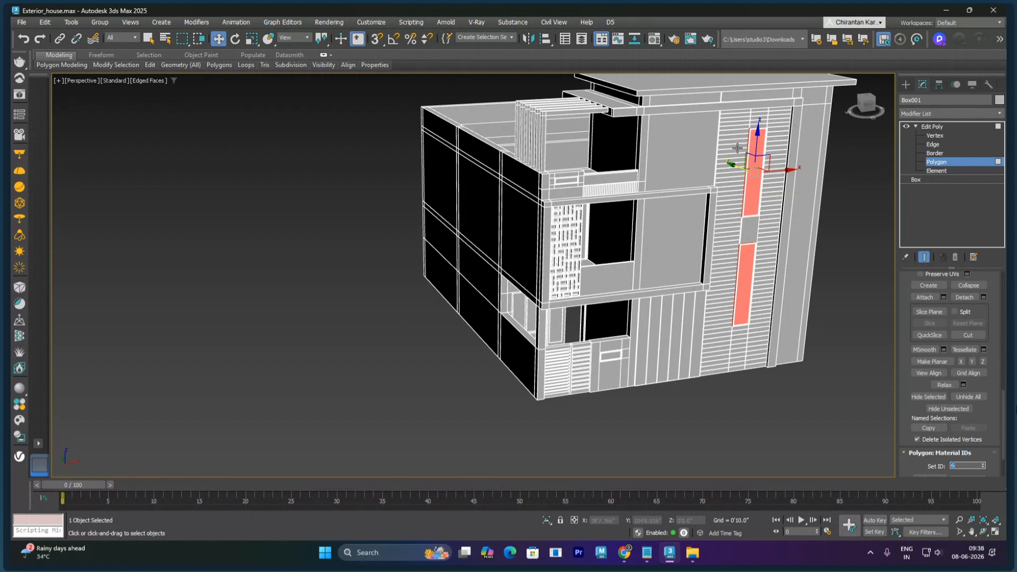
scroll(724, 145, "up", 1)
left_click(697, 145)
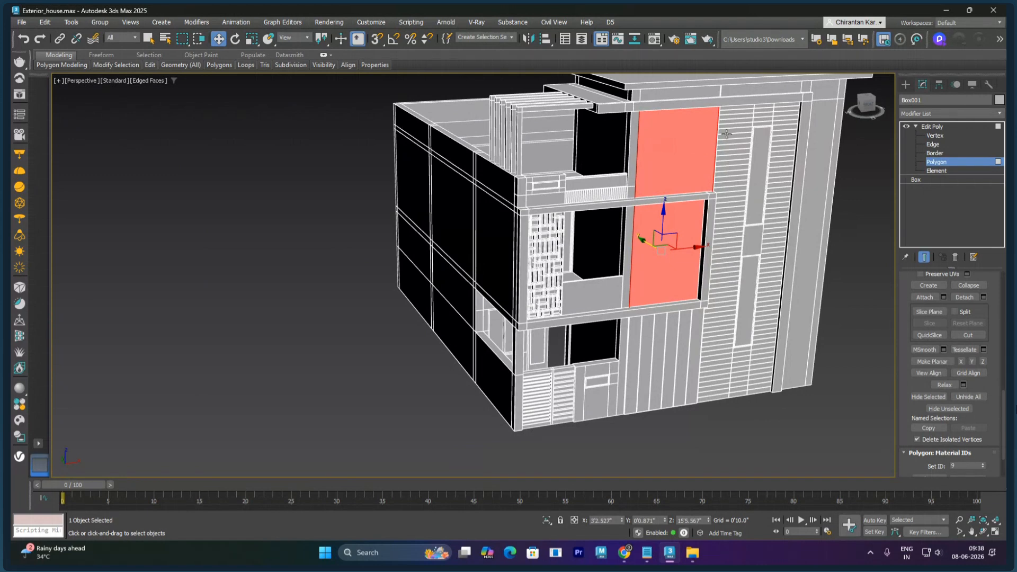
Step: Select the top six slat polygons in the facade's slat column beside the upper wall panel, leaving out the grooves
left_click(731, 111)
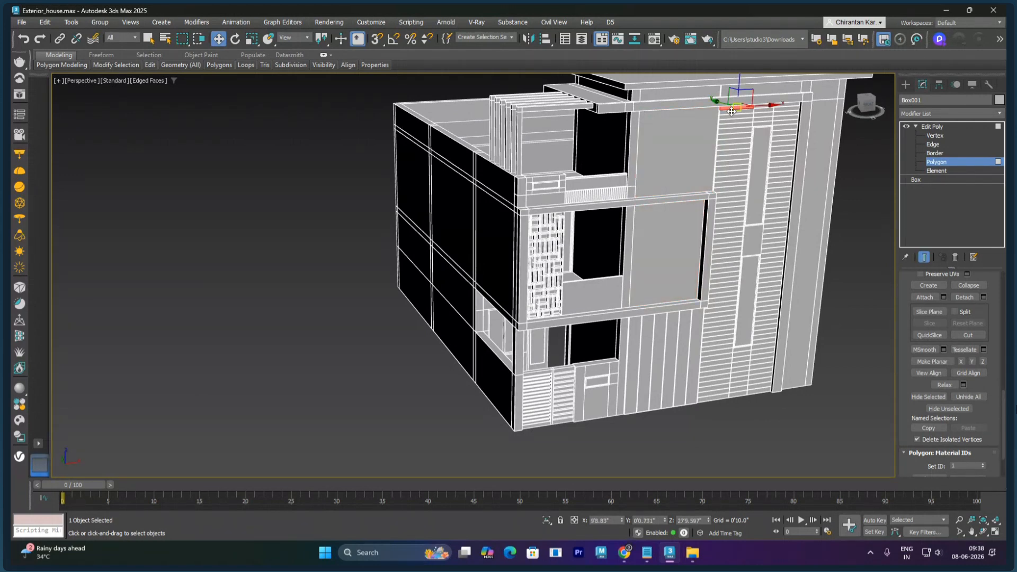
scroll(731, 124, "up", 10)
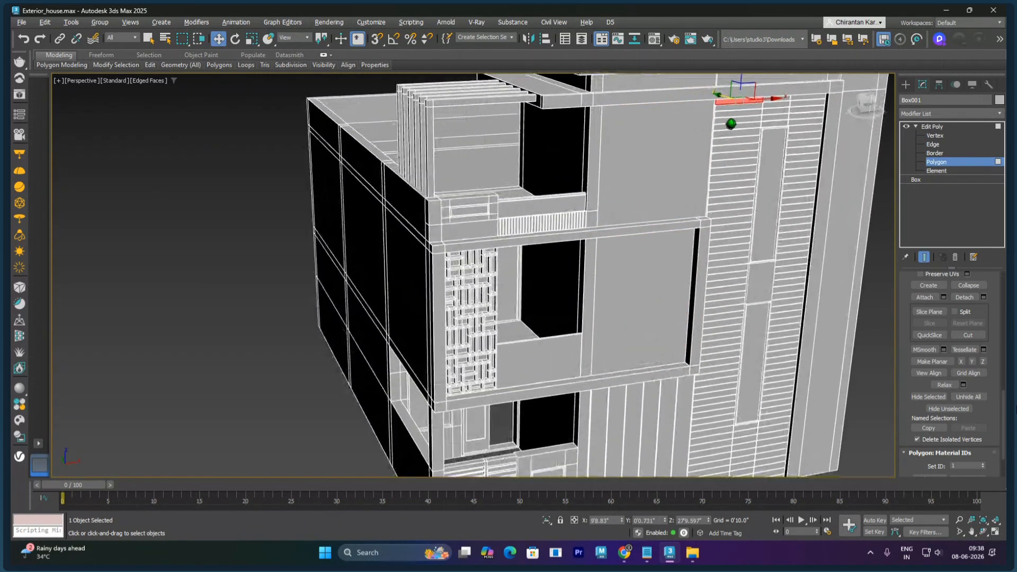
middle_click_drag(734, 164, 673, 212)
scroll(673, 212, "up", 6)
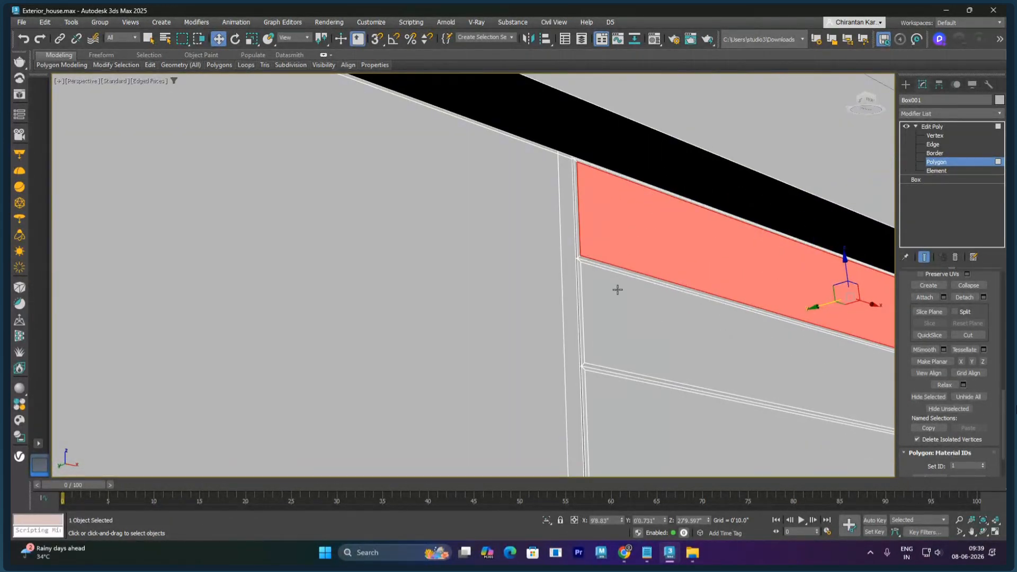
left_click(618, 289, "ctrl")
middle_click_drag(681, 336, 678, 239)
left_click(669, 301, "ctrl")
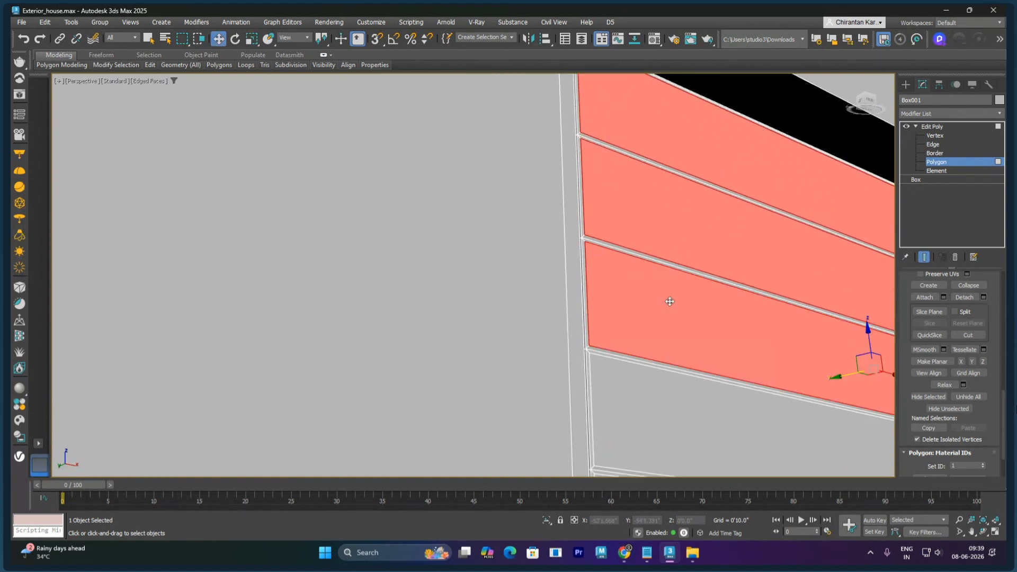
middle_click_drag(717, 377, 722, 245)
left_click(717, 286, "ctrl")
middle_click_drag(725, 341, 729, 256)
left_click(729, 257, "ctrl")
middle_click_drag(765, 355, 756, 221)
left_click(748, 241, "ctrl")
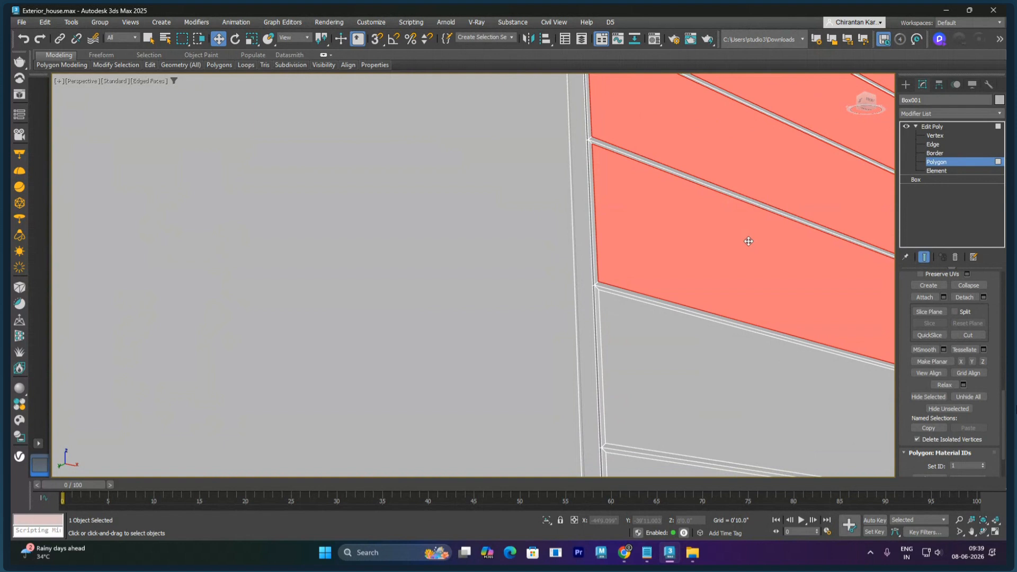
Step: Extend the selection down the same slat column with the next slats beside the upper wall panel
middle_click_drag(752, 354, 752, 211)
left_click(746, 236, "ctrl")
middle_click_drag(771, 339, 773, 234)
middle_click_drag(748, 294, 747, 247)
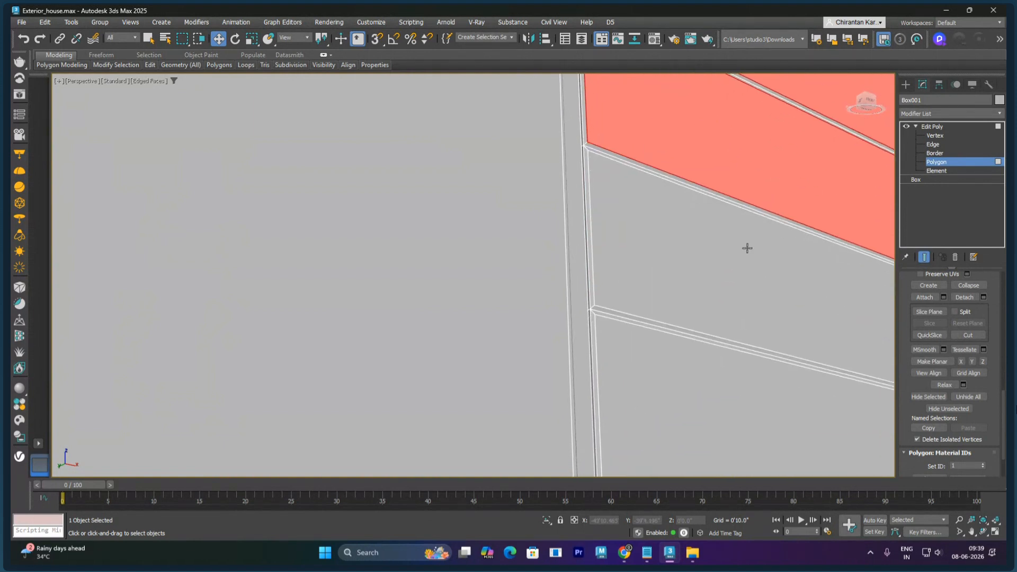
left_click(747, 248, "ctrl")
middle_click_drag(781, 354, 745, 221)
left_click(744, 221, "ctrl")
middle_click_drag(762, 432, 738, 260)
left_click(765, 302, "ctrl")
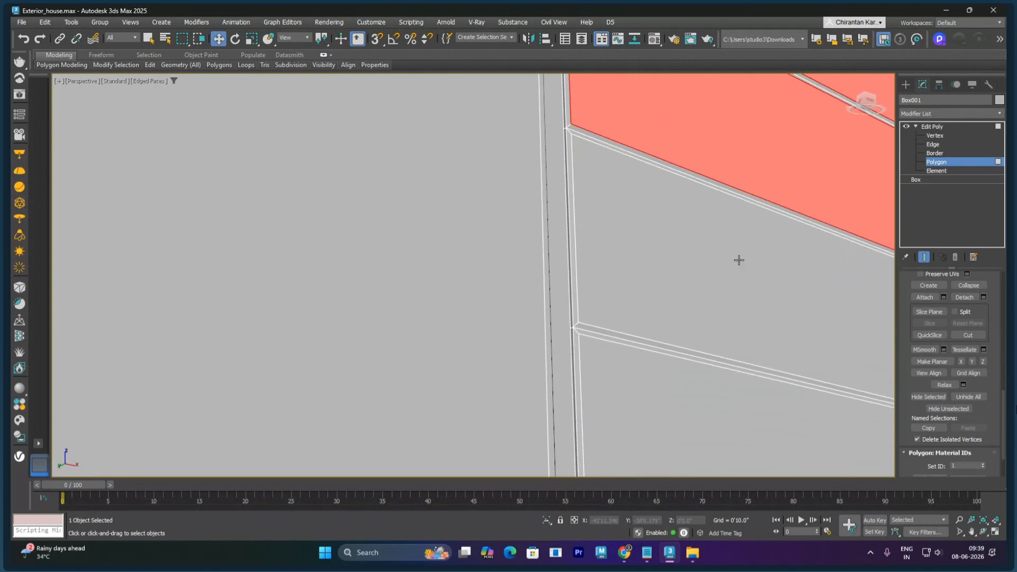
left_click(739, 260, "ctrl")
middle_click_drag(767, 387, 768, 227)
left_click(762, 263, "ctrl")
middle_click_drag(781, 381, 765, 302)
left_click(765, 301, "ctrl")
left_click(752, 367, "ctrl")
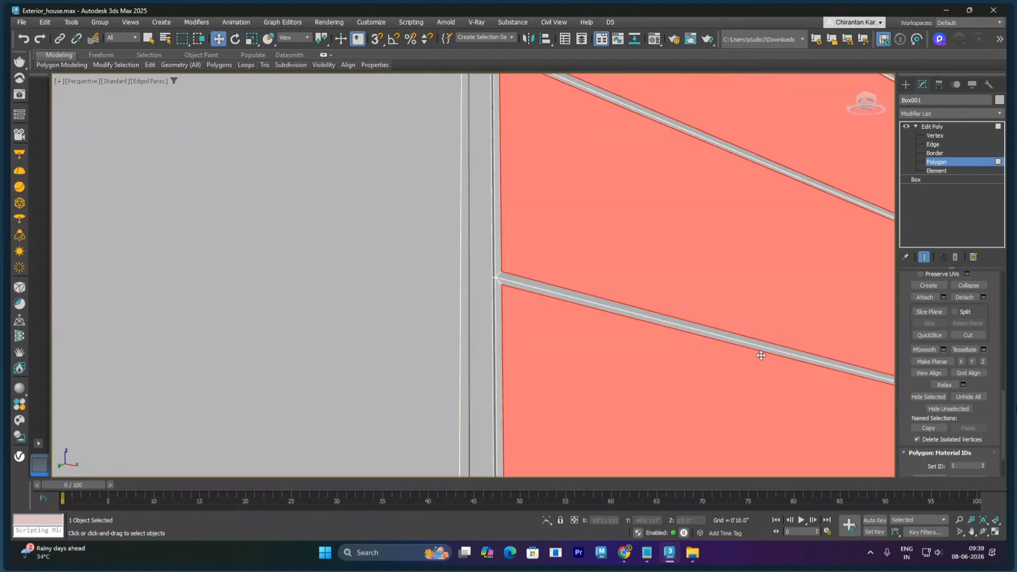
Step: Add the slats level with the top corner of the projecting balcony frame to the selection
scroll(761, 355, "down", 3)
scroll(768, 363, "down", 2)
middle_click_drag(796, 386, 686, 255)
left_click(693, 290, "ctrl")
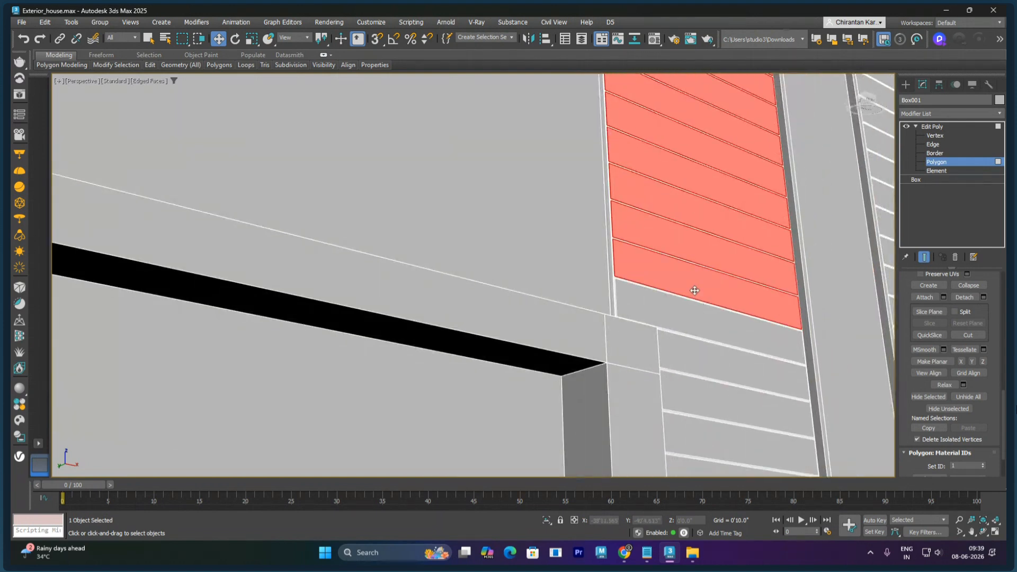
left_click(702, 323, "ctrl")
left_click(714, 364, "ctrl")
left_click(721, 401, "ctrl")
Step: Add the slats beside the balcony frame's upright, down to the lower end of the upper tall window
middle_click_drag(720, 401, 665, 256)
left_click(669, 297, "ctrl")
left_click(665, 328, "ctrl")
left_click(662, 365, "ctrl")
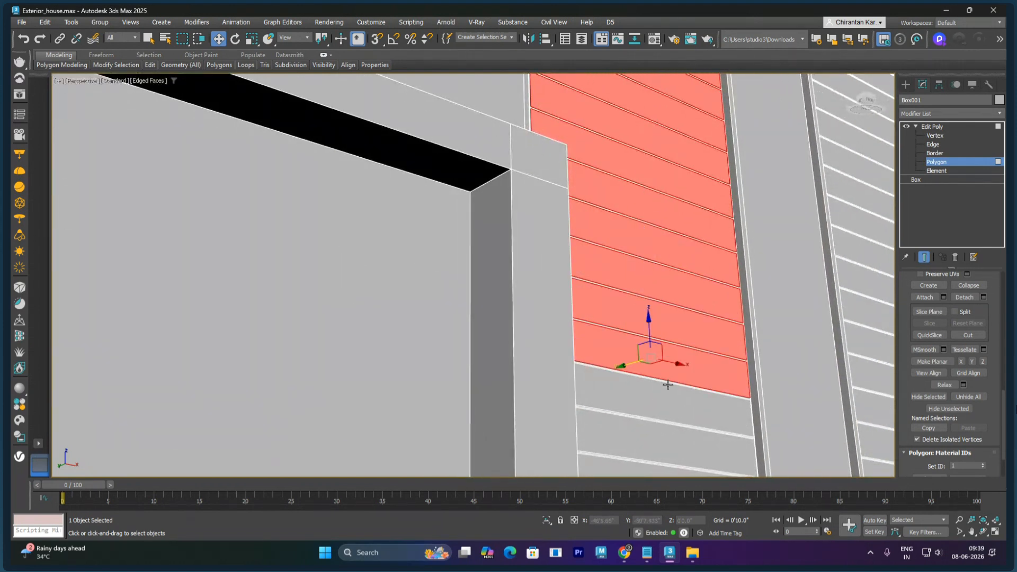
left_click(682, 412, "ctrl")
middle_click_drag(682, 412, 695, 273)
left_click(695, 289, "ctrl")
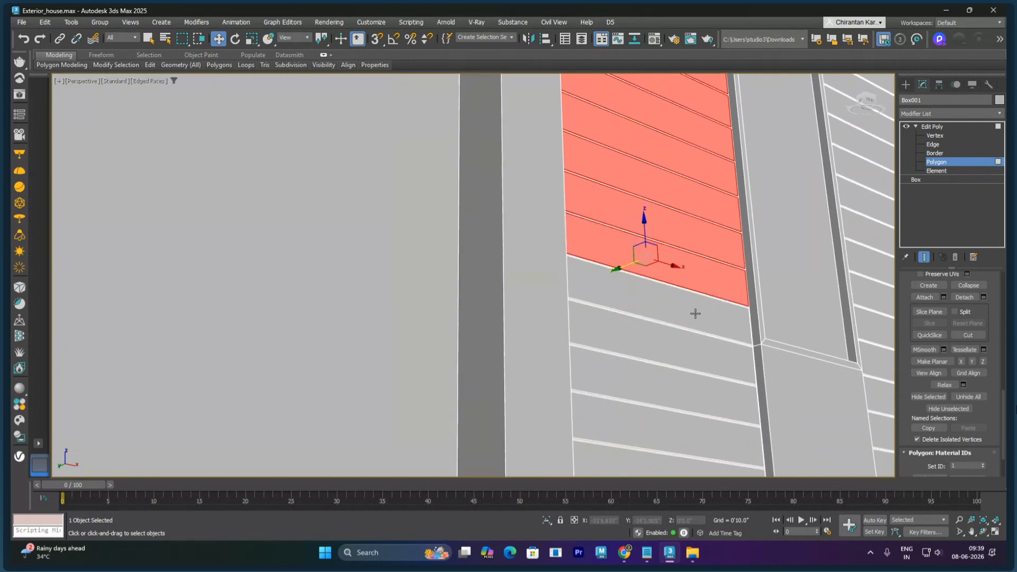
left_click(696, 314, "ctrl")
left_click(730, 373, "ctrl")
Step: Add the slats beside the plain wall strip between the two tall windows to the selection
middle_click_drag(733, 381, 710, 259)
left_click(699, 271, "ctrl")
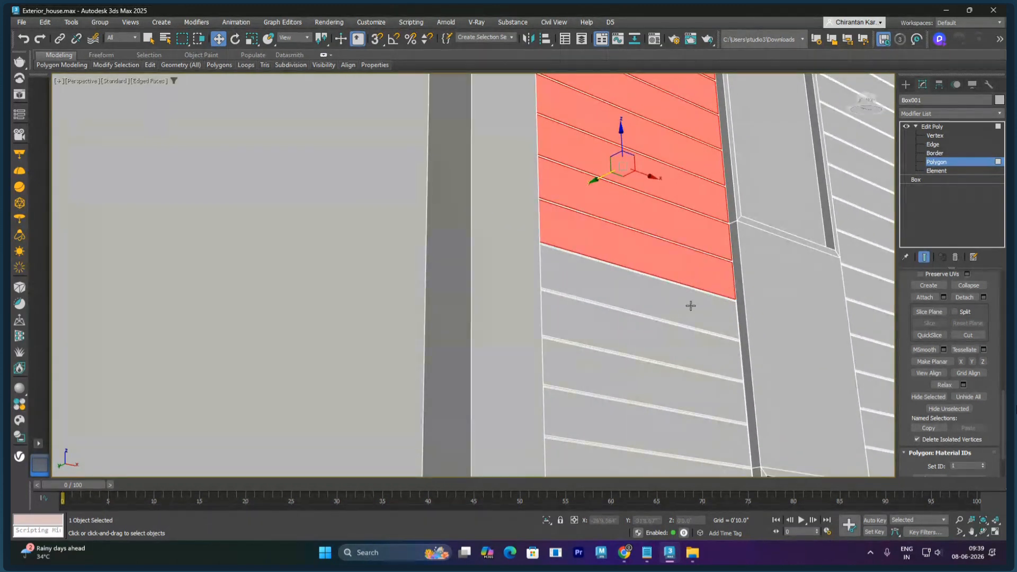
left_click(691, 305, "ctrl")
left_click(682, 349, "ctrl")
left_click(674, 386, "ctrl")
middle_click_drag(682, 388, 686, 288)
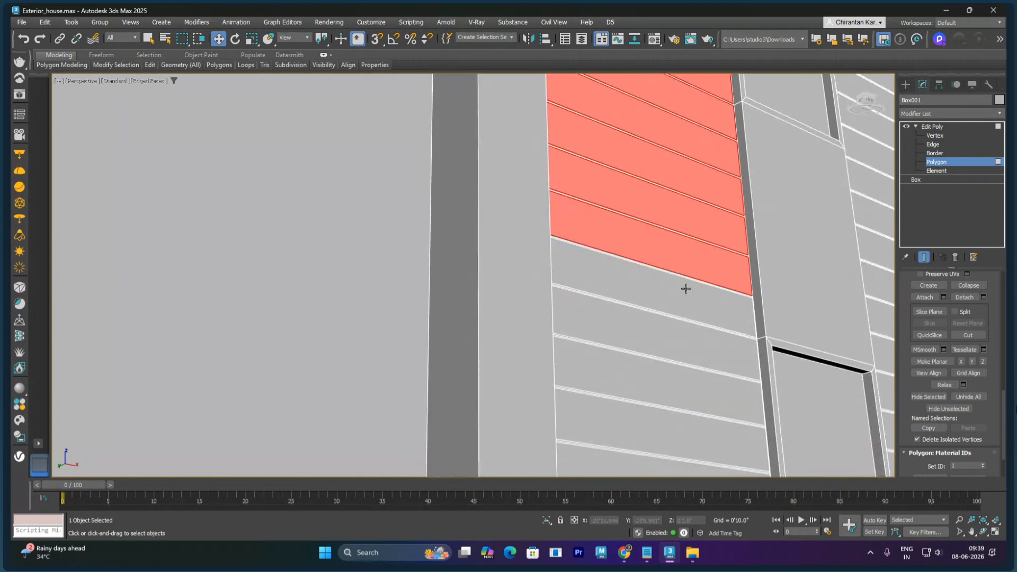
left_click(686, 289, "ctrl")
left_click(681, 339, "ctrl")
Step: Add the slats beside the lower tall window, down to the bottom corner of the projecting balcony frame
middle_click_drag(736, 386, 731, 242)
left_click(731, 242, "ctrl")
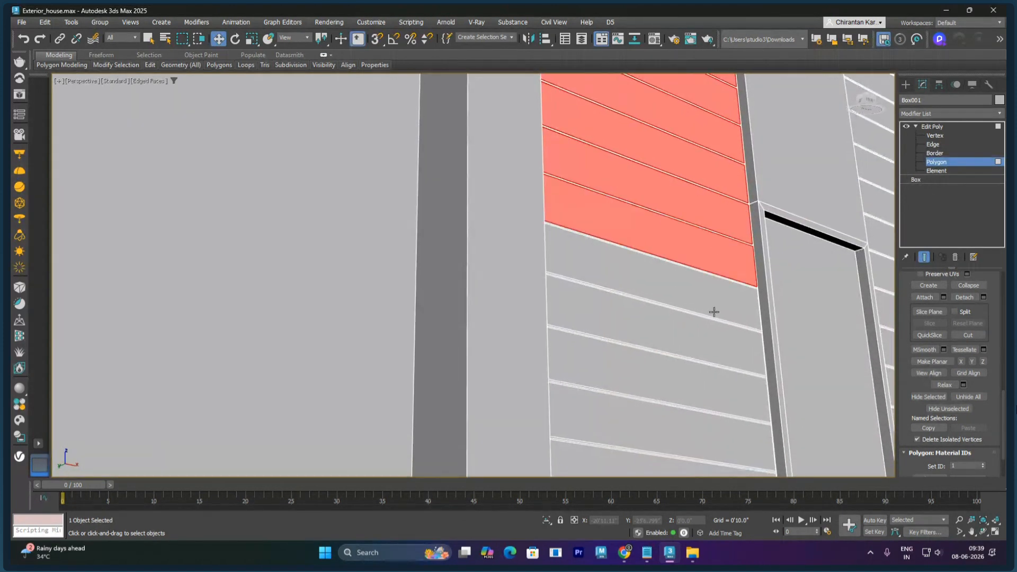
left_click(714, 312, "ctrl")
left_click(706, 345, "ctrl")
left_click(698, 381, "ctrl")
left_click(700, 424, "ctrl")
middle_click_drag(699, 425, 724, 304)
left_click(716, 328, "ctrl")
left_click(708, 362, "ctrl")
left_click(706, 421, "ctrl")
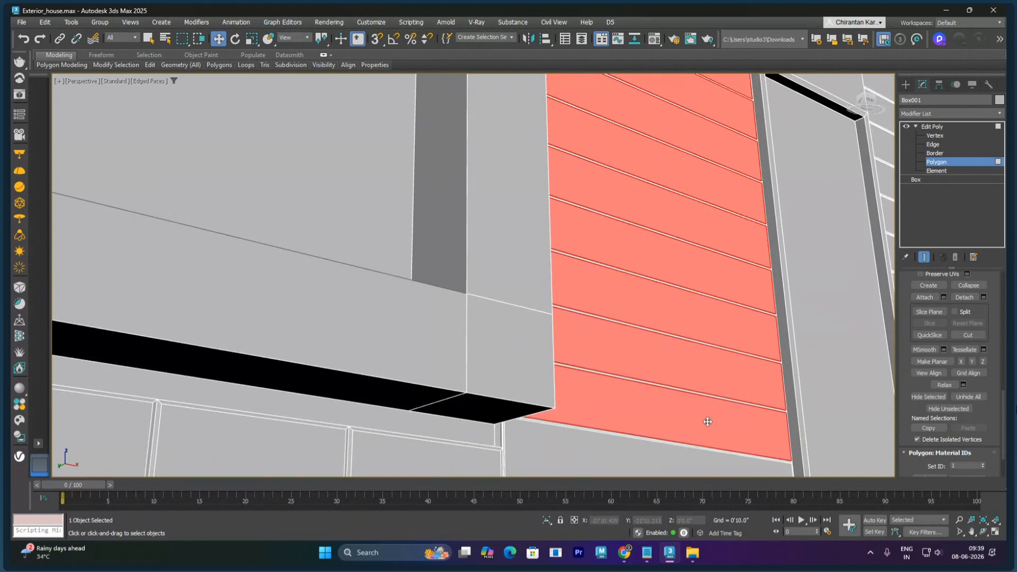
Step: Add the six slats directly below the projecting balcony frame's bottom corner to the polygon selection
middle_click_drag(706, 421, 715, 233)
left_click(694, 310, "ctrl")
left_click(690, 371, "ctrl")
middle_click_drag(691, 386, 715, 211)
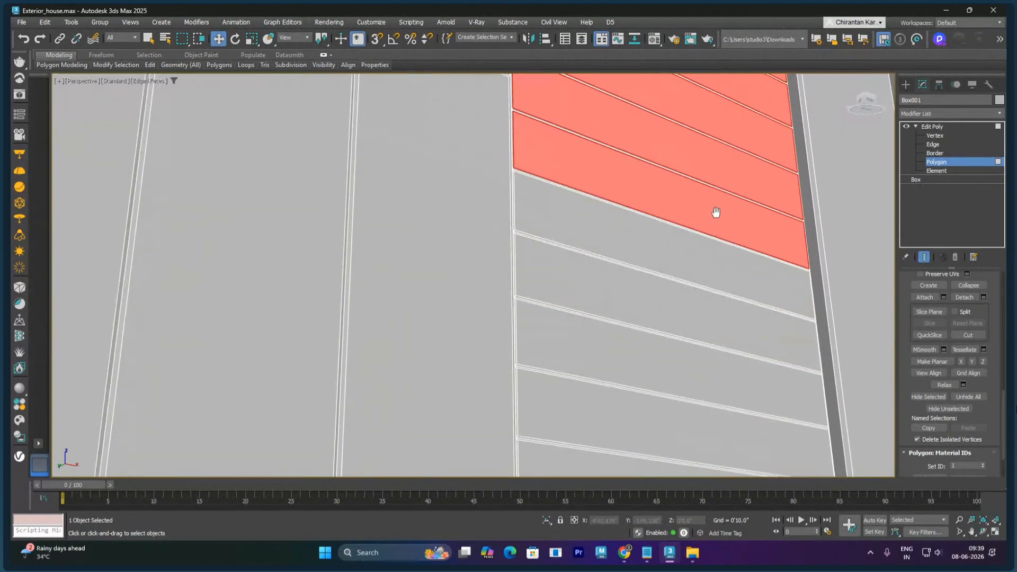
left_click(684, 259, "ctrl")
left_click(681, 307, "ctrl")
left_click(677, 354, "ctrl")
left_click(675, 417, "ctrl")
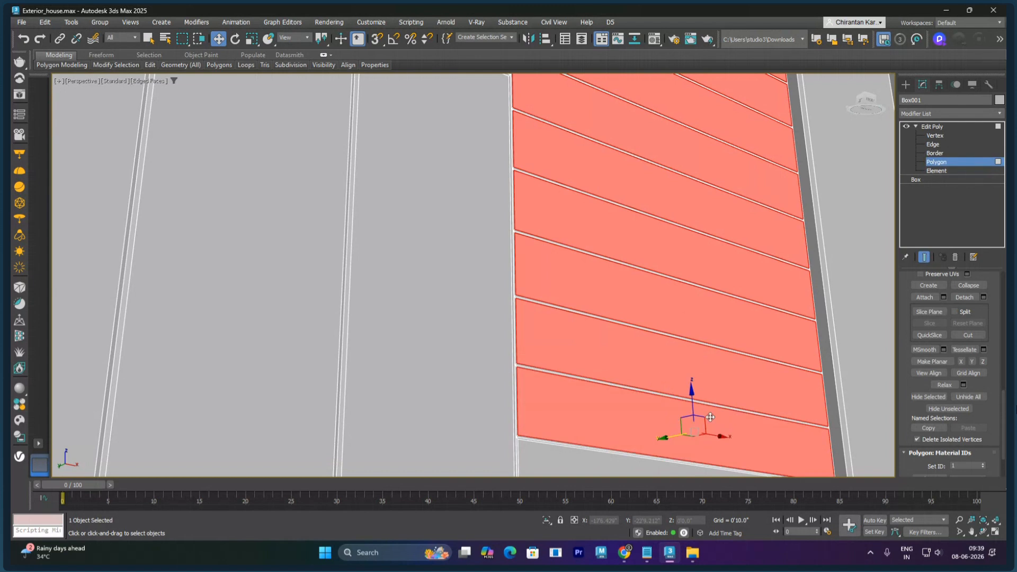
Step: Continue the left slat column's selection down to the lower end of the lower tall window
middle_click_drag(674, 417, 683, 191)
left_click(705, 278, "ctrl")
left_click(708, 326, "ctrl")
middle_click_drag(754, 365, 733, 159)
left_click(733, 162, "ctrl")
left_click(719, 229, "ctrl")
left_click(719, 285, "ctrl")
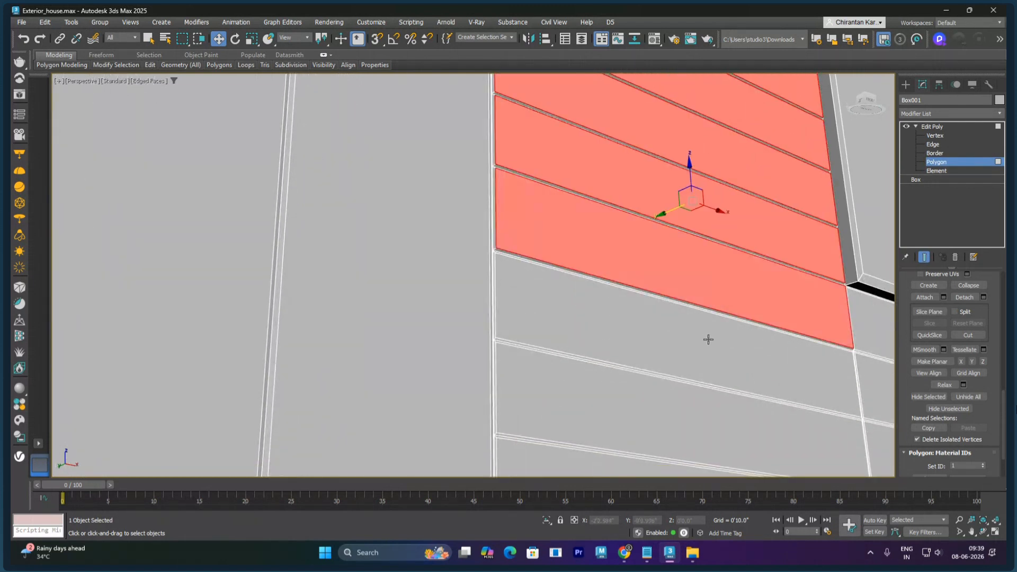
Step: Add the left column's remaining slats, from the lower tall window's lower end down to the wall's bottom edge
left_click(709, 339, "ctrl")
left_click(711, 395, "ctrl")
middle_click_drag(711, 394, 760, 213)
left_click(743, 268, "ctrl")
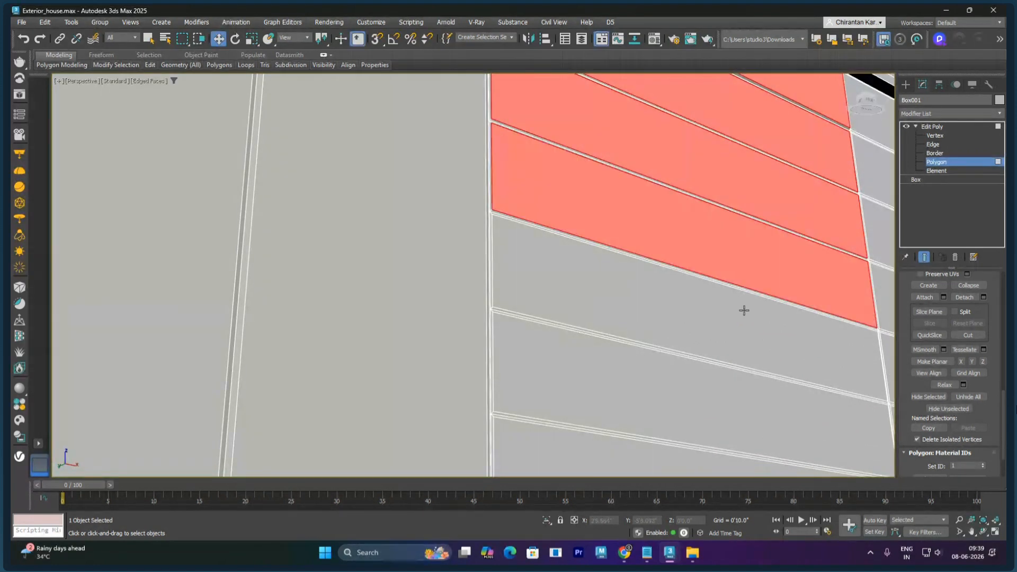
left_click(742, 309, "ctrl")
middle_click_drag(781, 315, 727, 218)
left_click(727, 223, "ctrl")
left_click(724, 298, "ctrl")
left_click(745, 367, "ctrl")
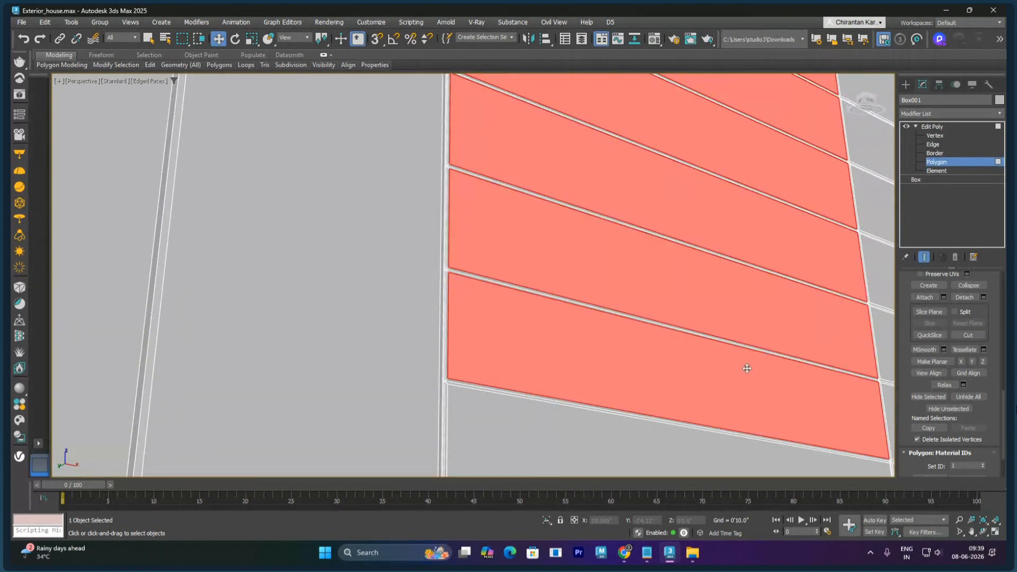
middle_click_drag(744, 367, 738, 195)
left_click(731, 298, "ctrl")
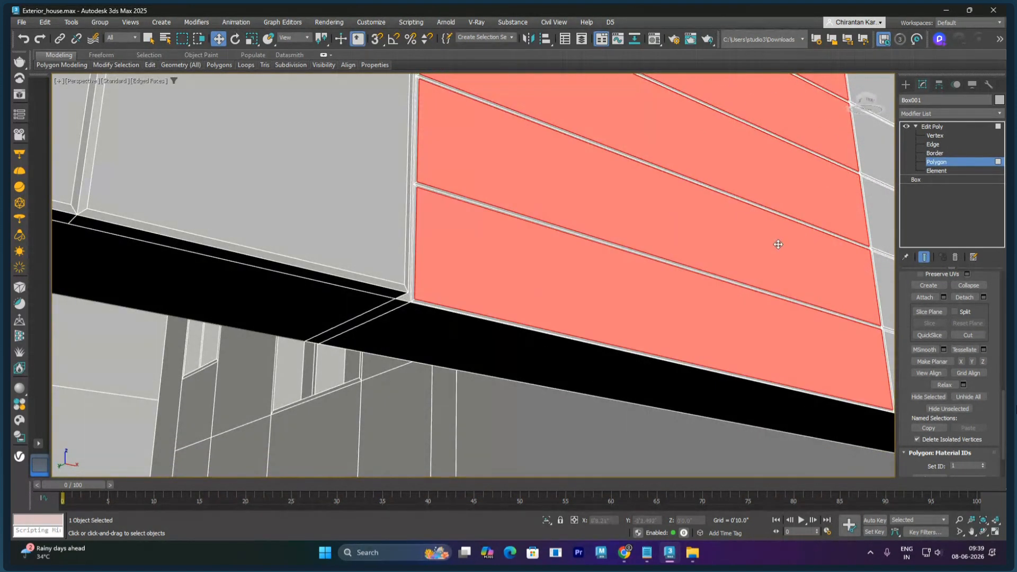
Step: Add the first four short slats directly beneath the lower tall window to the selection
scroll(737, 174, "down", 4)
middle_click_drag(737, 175, 614, 292, "alt")
scroll(701, 322, "up", 5)
middle_click_drag(702, 323, 684, 298, "alt")
scroll(689, 333, "up", 2)
scroll(691, 328, "up", 3)
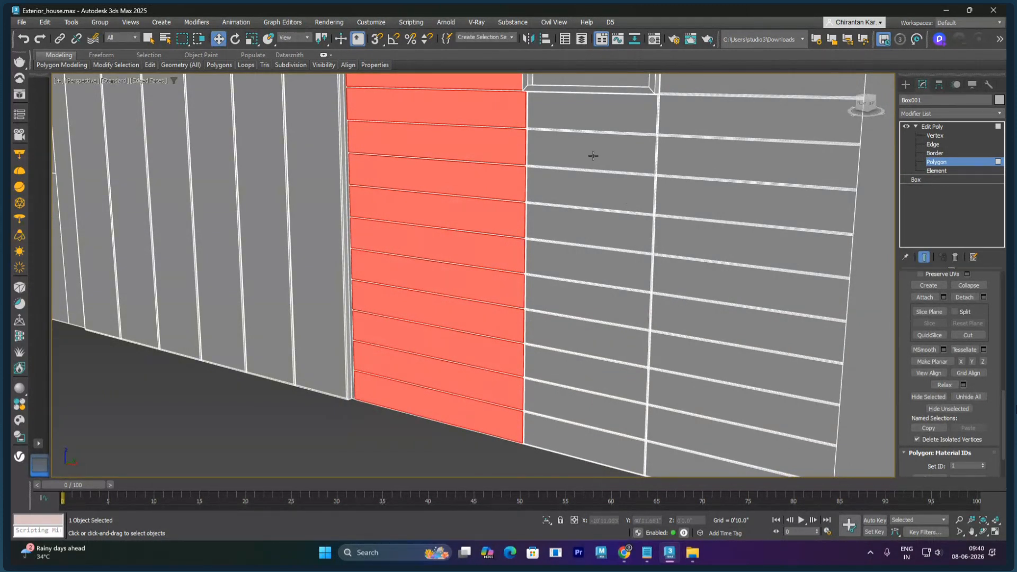
left_click(579, 110, "ctrl")
left_click(581, 145, "ctrl")
left_click(582, 189, "ctrl")
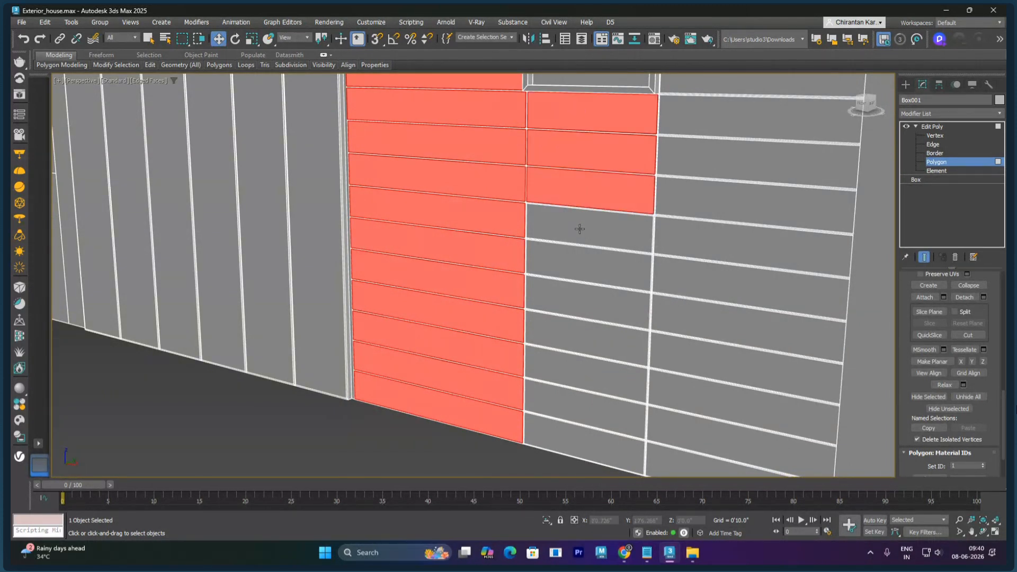
left_click(582, 228, "ctrl")
Step: Add the remaining short slats beneath the lower tall window, down to the wall's bottom edge
left_click(582, 261, "ctrl")
left_click(583, 294, "ctrl")
left_click(583, 334, "ctrl")
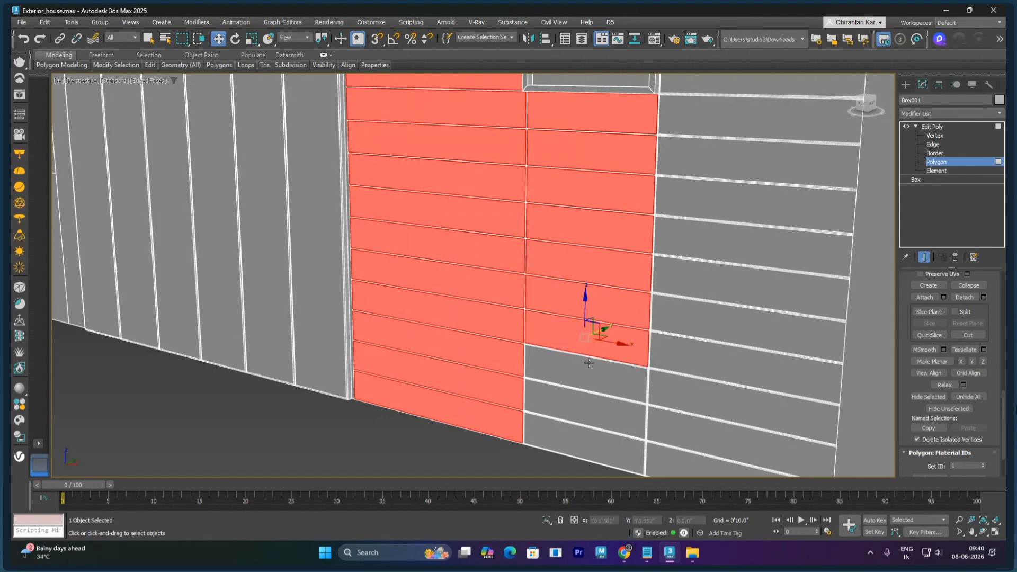
left_click(581, 371, "ctrl")
left_click(580, 391, "ctrl")
left_click(571, 430, "ctrl")
Step: Add the right column's slats from the wall's bottom edge up to the lower end of the lower tall window
left_click(678, 453, "ctrl")
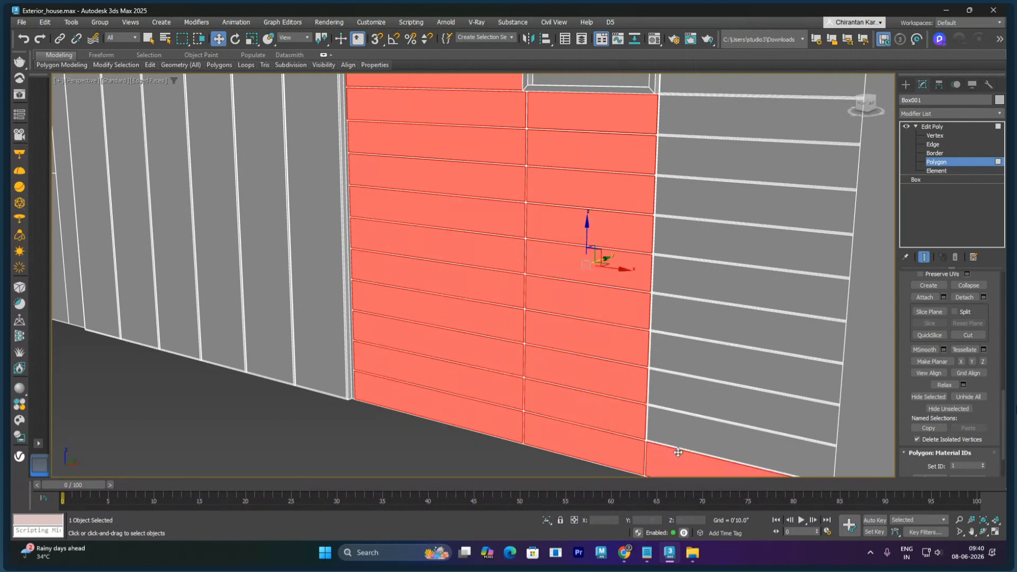
left_click(690, 432, "ctrl")
left_click(690, 396, "ctrl")
left_click(693, 360, "ctrl")
left_click(700, 322, "ctrl")
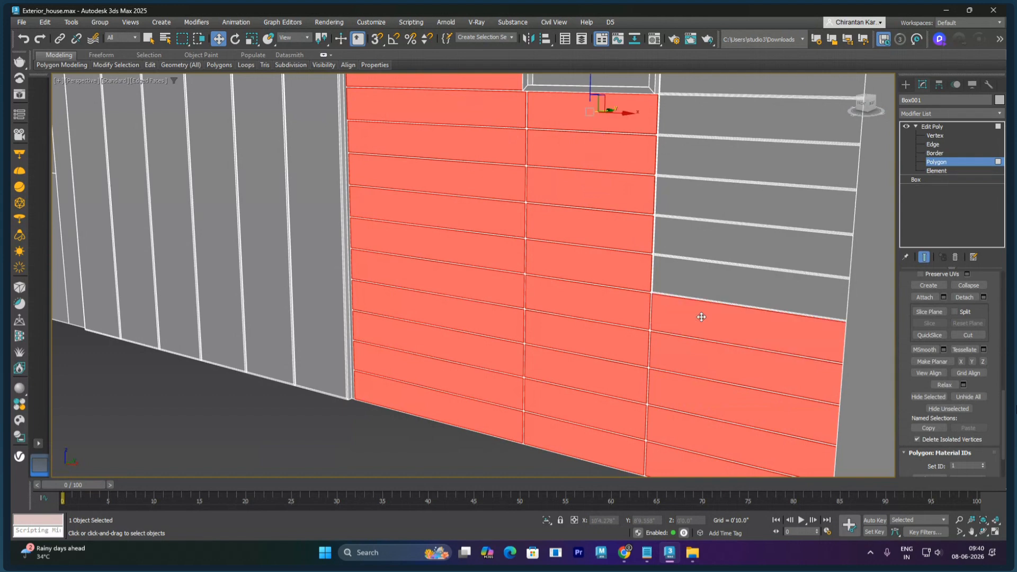
left_click(702, 279, "ctrl")
left_click(703, 236, "ctrl")
left_click(708, 204, "ctrl")
middle_click_drag(708, 205, 682, 311)
left_click(683, 296, "ctrl")
left_click(688, 277, "ctrl")
Step: Add the right column's slats beside the lowest part of the lower tall window
left_click(692, 227, "ctrl")
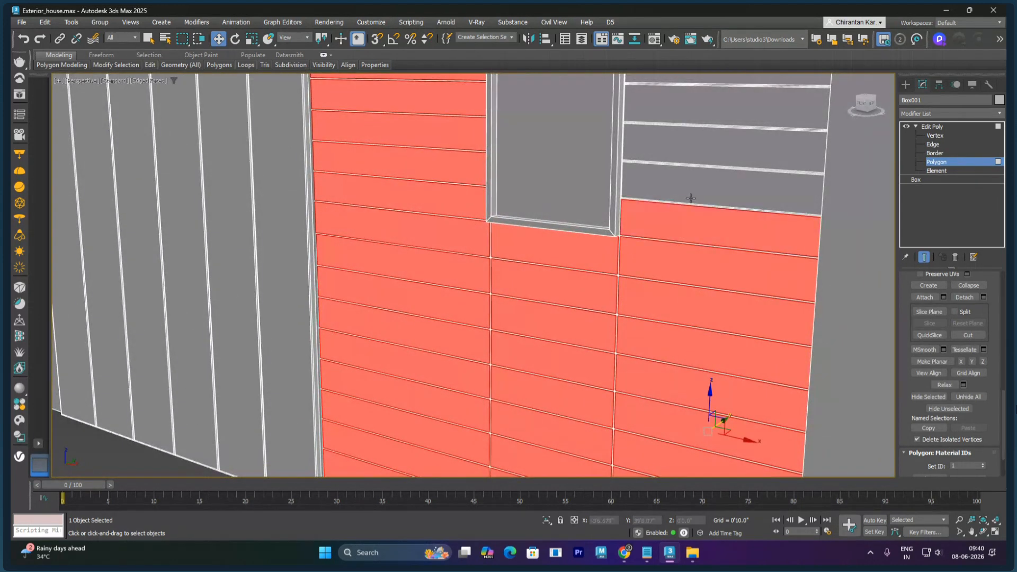
left_click(688, 197, "ctrl")
middle_click_drag(691, 195, 674, 345)
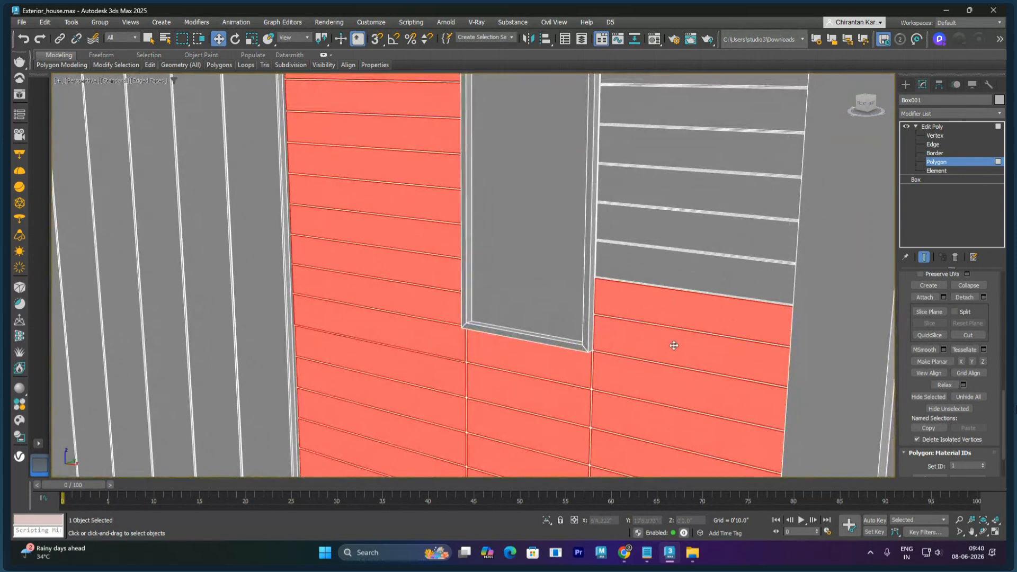
left_click(700, 278, "ctrl")
left_click(699, 232, "ctrl")
left_click(699, 190, "ctrl")
Step: Add the right column's slats beside the middle part of the lower tall window
middle_click_drag(732, 231, 708, 349)
left_click(631, 285, "ctrl")
left_click(639, 237, "ctrl")
left_click(649, 203, "ctrl")
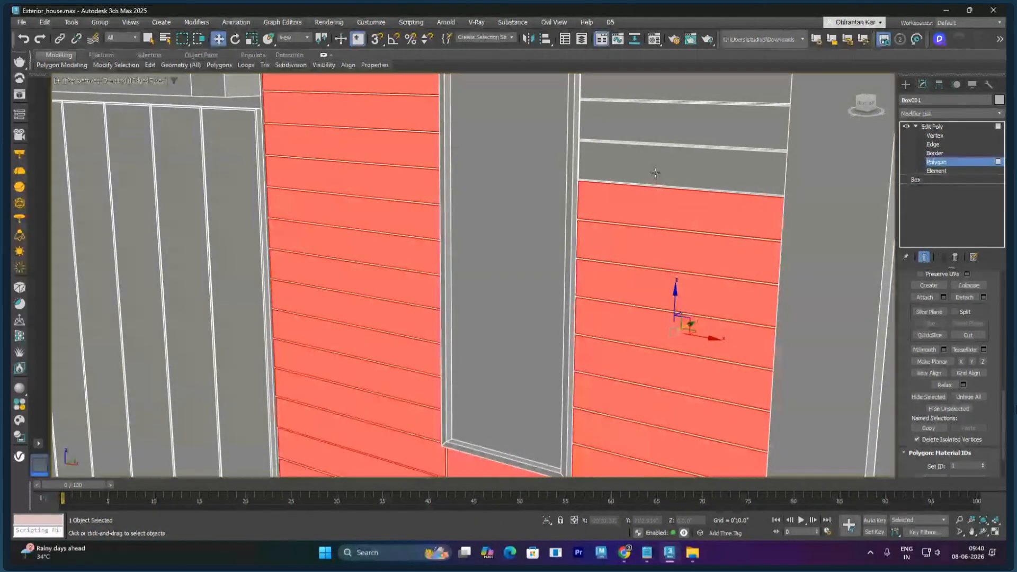
left_click(655, 173, "ctrl")
middle_click_drag(686, 216, 671, 356)
left_click(671, 310, "ctrl")
left_click(678, 261, "ctrl")
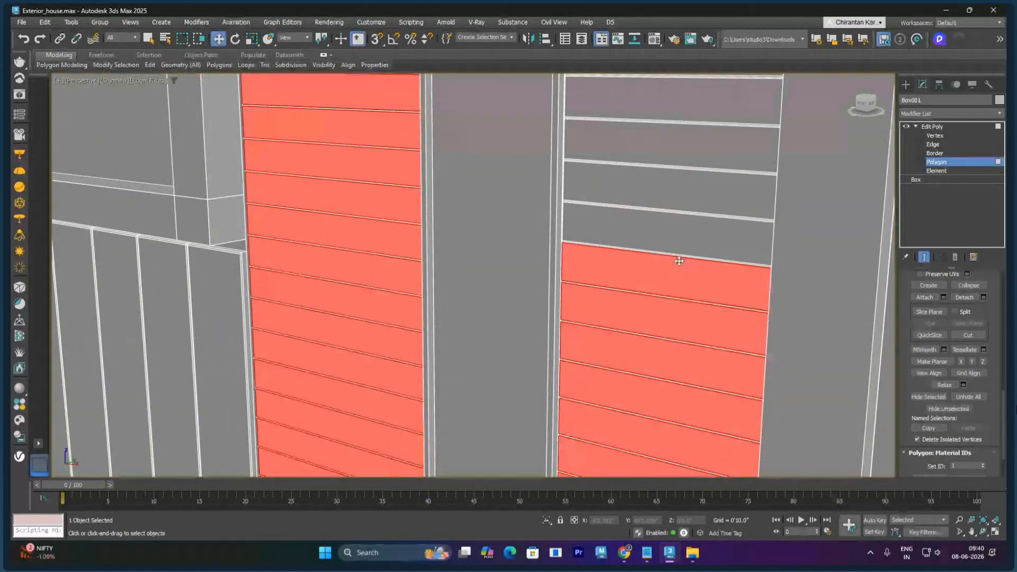
left_click(677, 236, "ctrl")
Step: Add the right column's slats beside the upper part of the lower tall window, up to its top edge
middle_click_drag(677, 236, 663, 438)
left_click(671, 364, "ctrl")
left_click(677, 317, "ctrl")
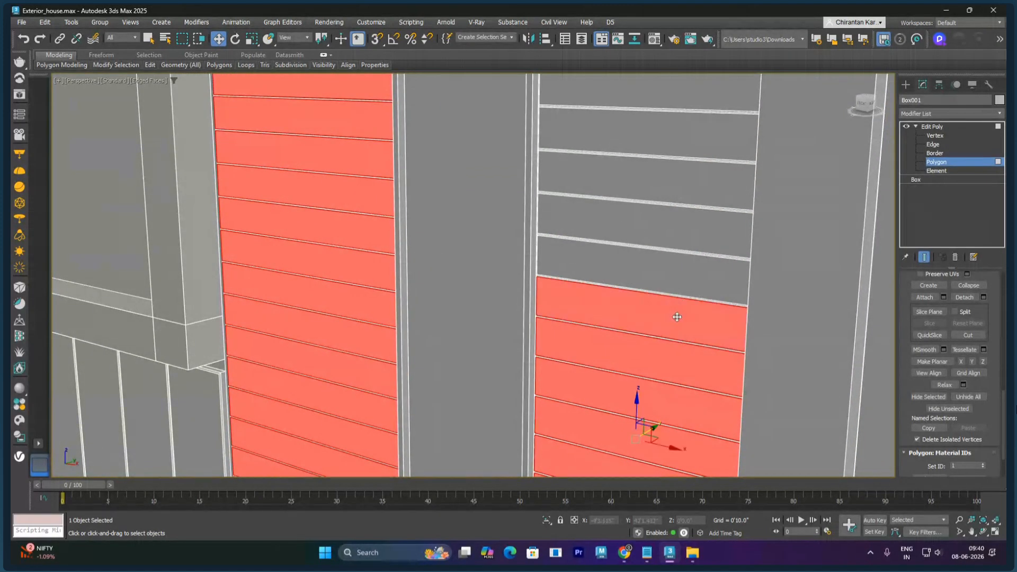
left_click(678, 274, "ctrl")
left_click(679, 236, "ctrl")
left_click(675, 180, "ctrl")
middle_click_drag(674, 179, 669, 390)
left_click(666, 390, "ctrl")
left_click(669, 327, "ctrl")
left_click(672, 286, "ctrl")
Step: Add the right column's slats beside the plain wall strip between the two tall windows
middle_click_drag(672, 286, 683, 415)
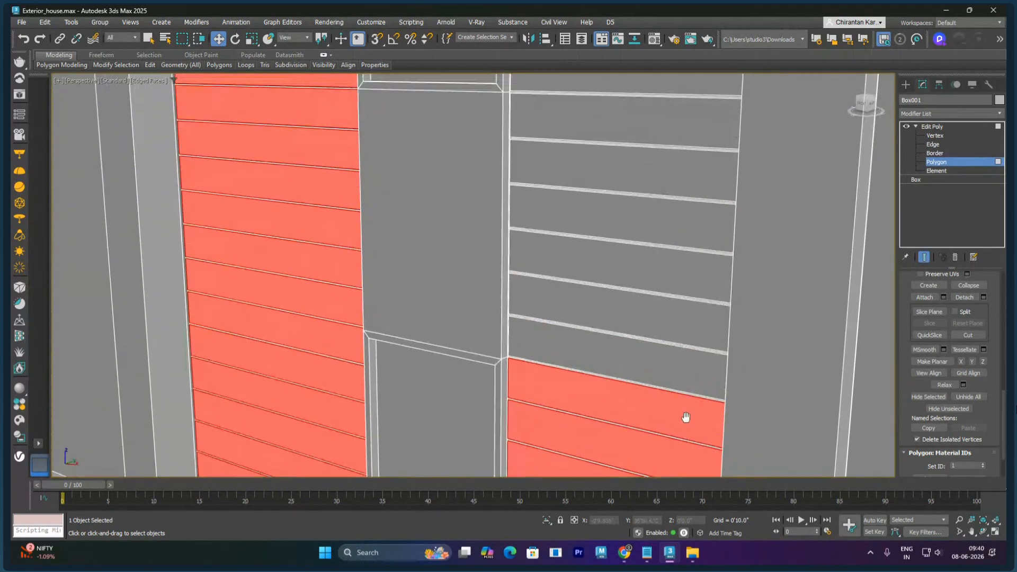
left_click(680, 352, "ctrl")
left_click(679, 310, "ctrl")
left_click(677, 263, "ctrl")
left_click(670, 214, "ctrl")
left_click(670, 165, "ctrl")
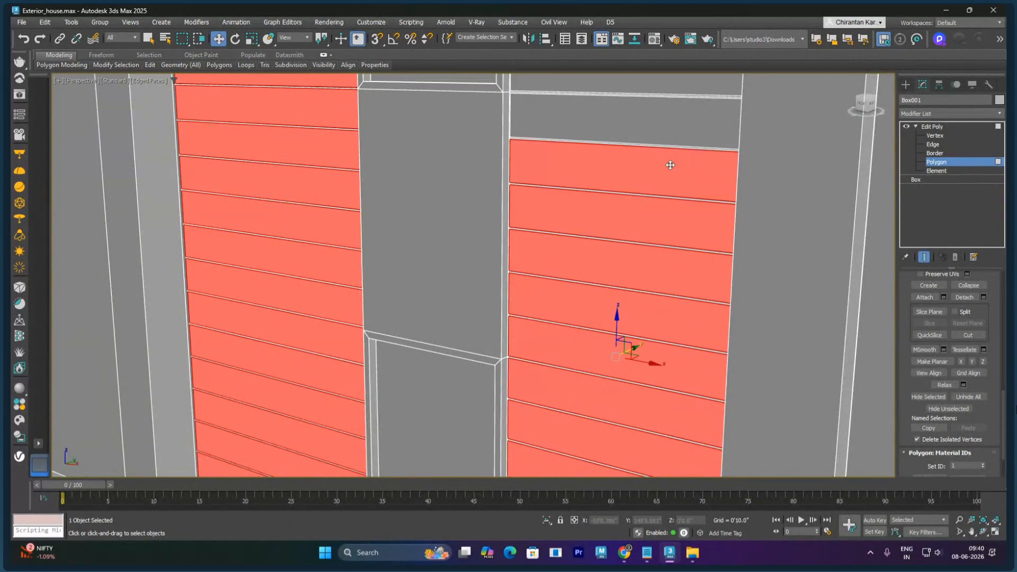
middle_click_drag(669, 165, 668, 349)
left_click(666, 316, "ctrl")
Step: Add the right column's slats beside the lowest part of the upper tall window
left_click(665, 262, "ctrl")
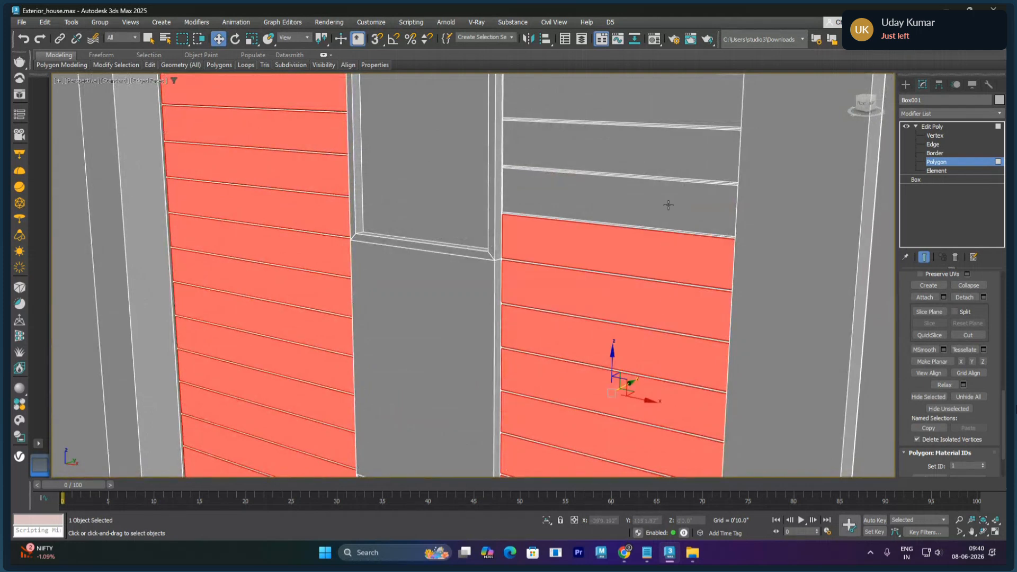
left_click(665, 204, "ctrl")
left_click(674, 148, "ctrl")
left_click(674, 154, "alt")
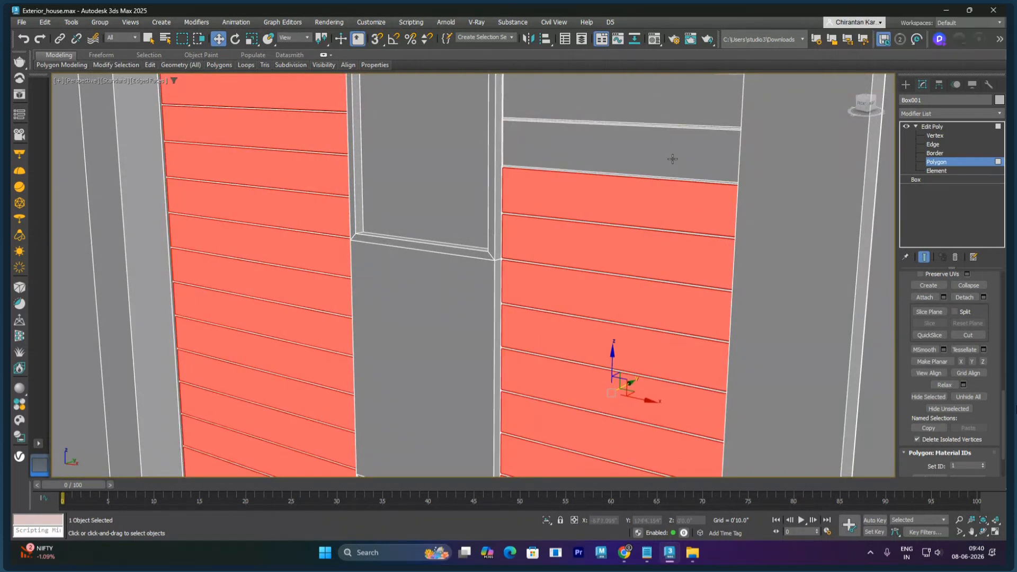
left_click(672, 159, "ctrl")
left_click(683, 100, "ctrl")
middle_click_drag(683, 101, 698, 259)
left_click(699, 257, "ctrl")
Step: Add the right column's slats beside the middle part of the upper tall window
middle_click_drag(697, 214, 689, 322)
left_click(690, 318, "ctrl")
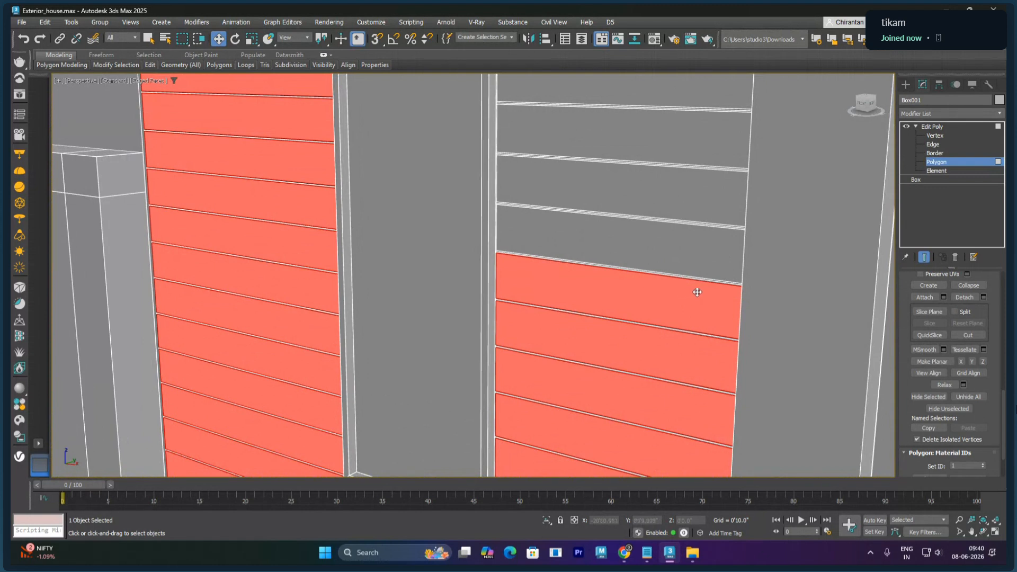
left_click(689, 266, "ctrl")
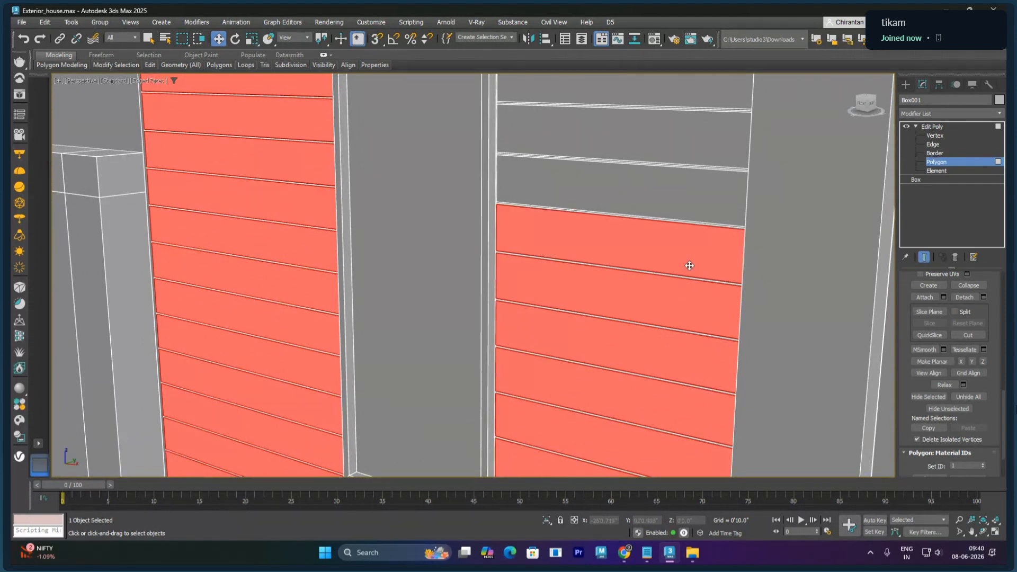
left_click(653, 209, "ctrl")
middle_click_drag(658, 215, 659, 357)
left_click(659, 291, "ctrl")
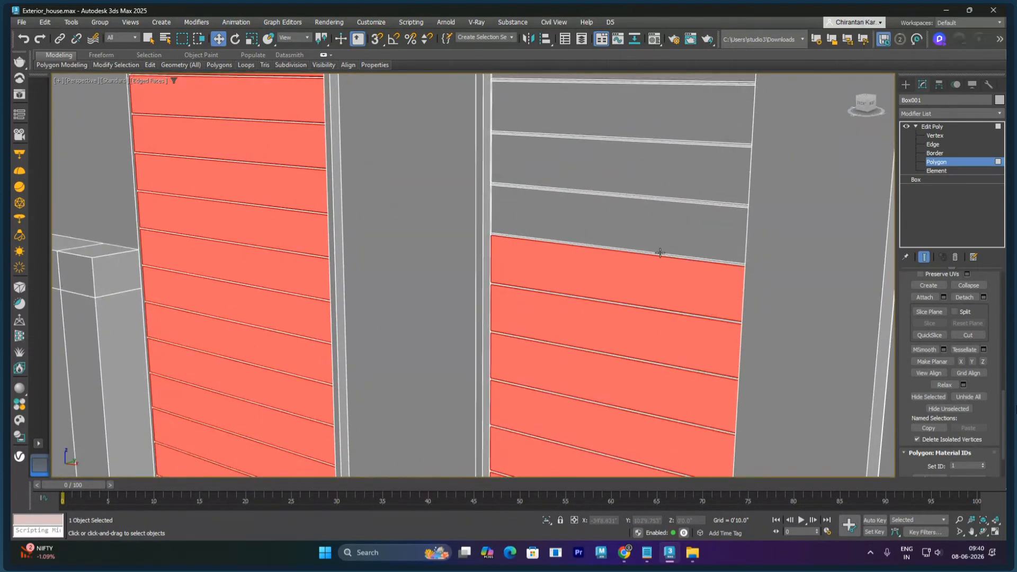
left_click(664, 235, "ctrl")
left_click(667, 181, "ctrl")
Step: Add the right column's slats beside the upper part of the upper tall window, up to its top edge
middle_click_drag(669, 197, 674, 360)
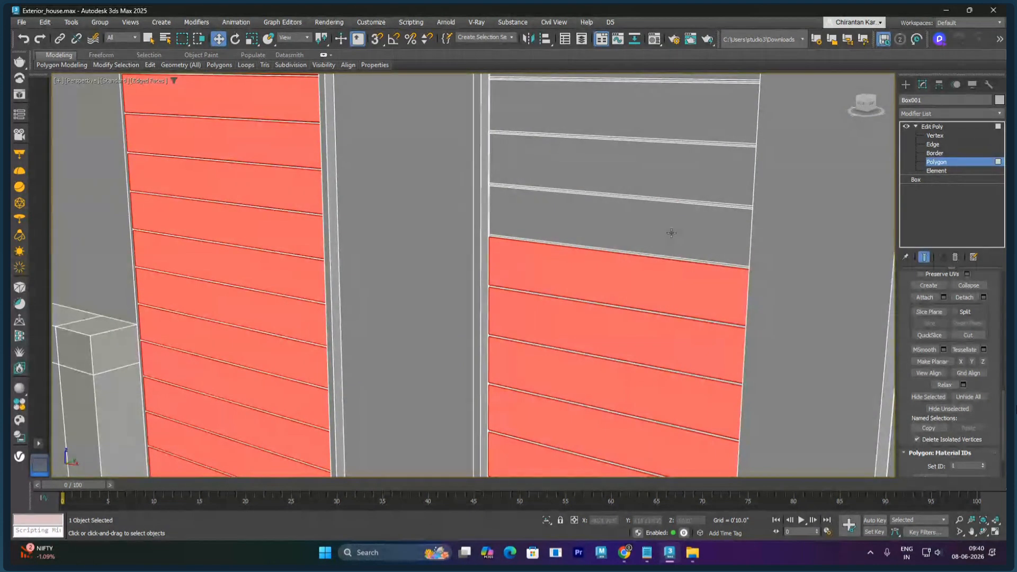
left_click(669, 231, "ctrl")
left_click(673, 180, "ctrl")
left_click(670, 128, "ctrl")
middle_click_drag(670, 127, 655, 343)
left_click(653, 238, "ctrl")
left_click(655, 184, "ctrl")
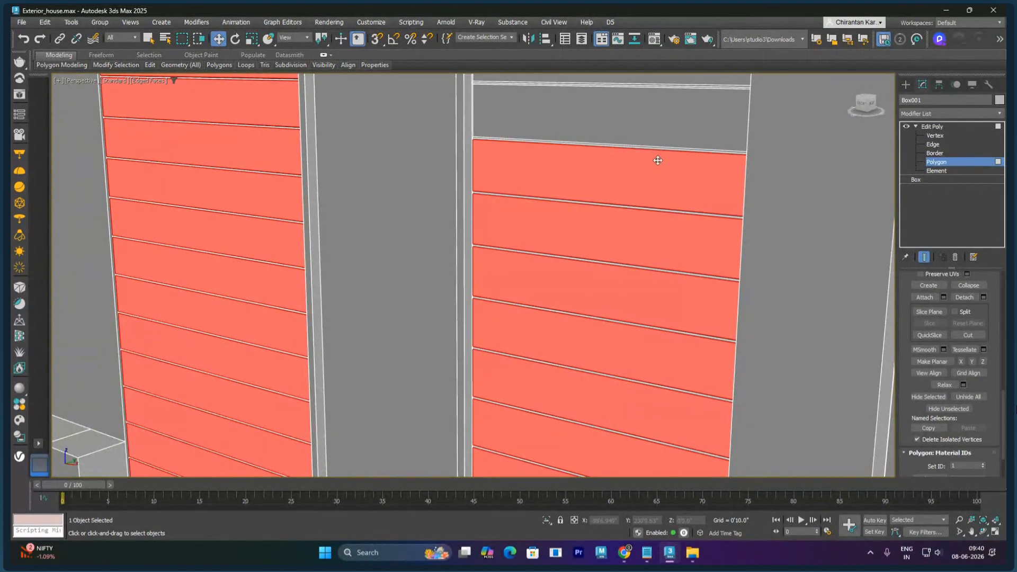
left_click(654, 140, "ctrl")
middle_click_drag(654, 140, 659, 304)
left_click(653, 238, "ctrl")
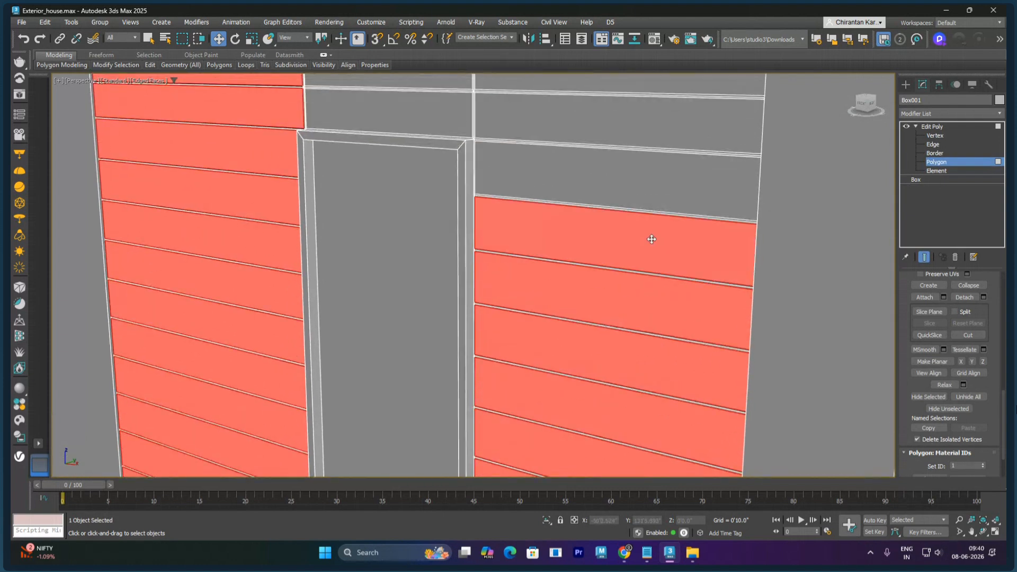
left_click(641, 184, "ctrl")
Step: Add the right column's last five slats, from the upper tall window's top edge to the top of the slatted wall
left_click(642, 144, "ctrl")
middle_click_drag(643, 123, 671, 257)
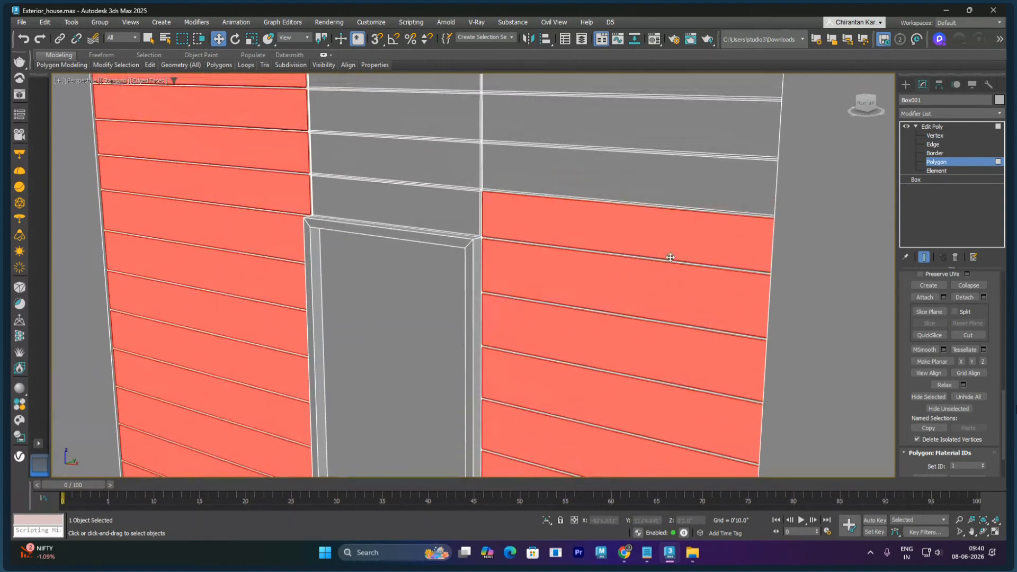
left_click(653, 168, "ctrl")
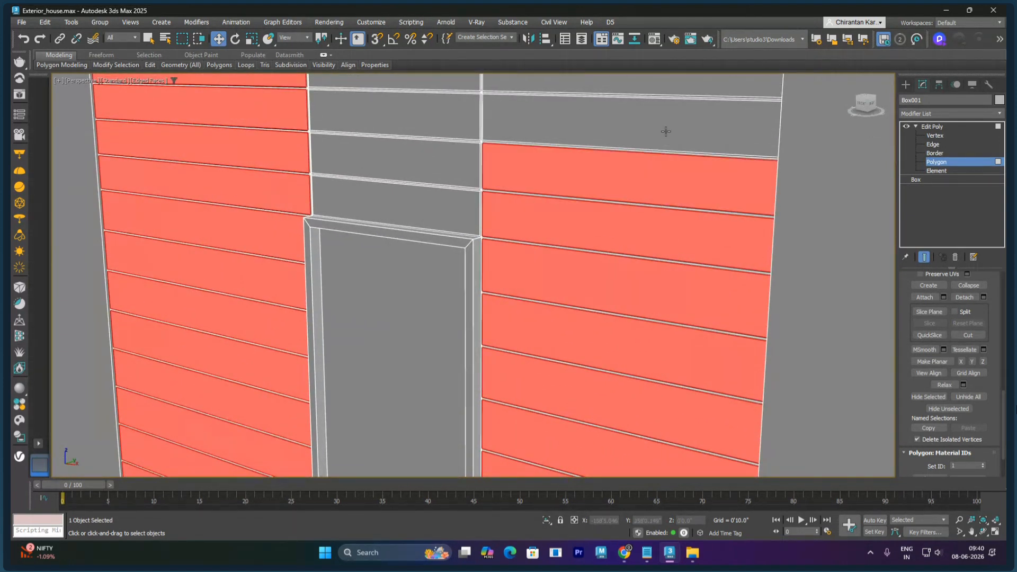
left_click(666, 131, "ctrl")
middle_click_drag(652, 123, 660, 298)
left_click(659, 230, "ctrl")
left_click(637, 182, "ctrl")
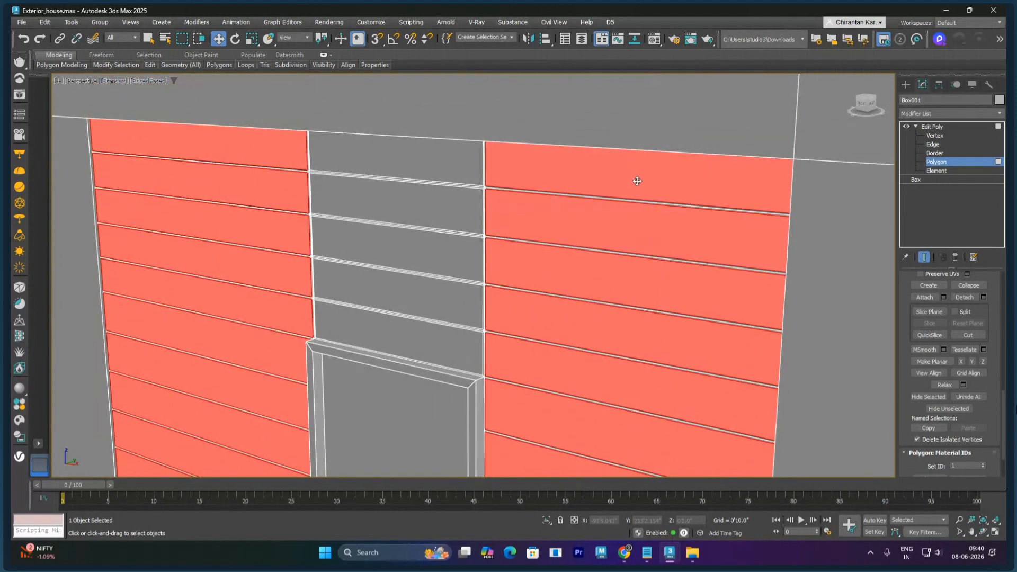
Step: Add the five short slats directly above the upper tall window to the selection
left_click(474, 172, "ctrl")
left_click(456, 210, "ctrl")
left_click(445, 244, "ctrl")
left_click(431, 278, "ctrl")
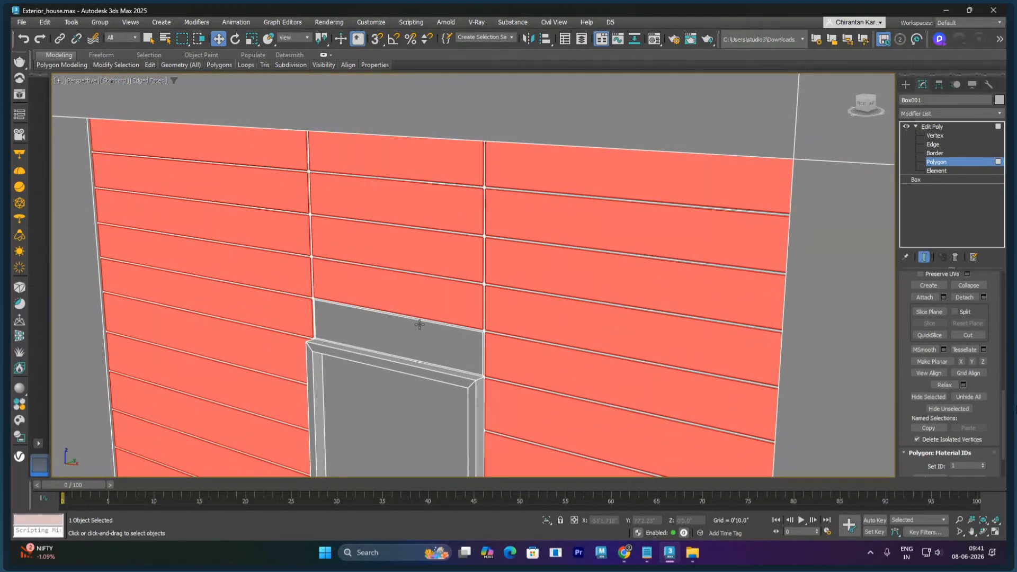
left_click(417, 325, "ctrl")
Step: Add the plain wall strip between the two tall windows to the slat selection
scroll(629, 230, "down", 10)
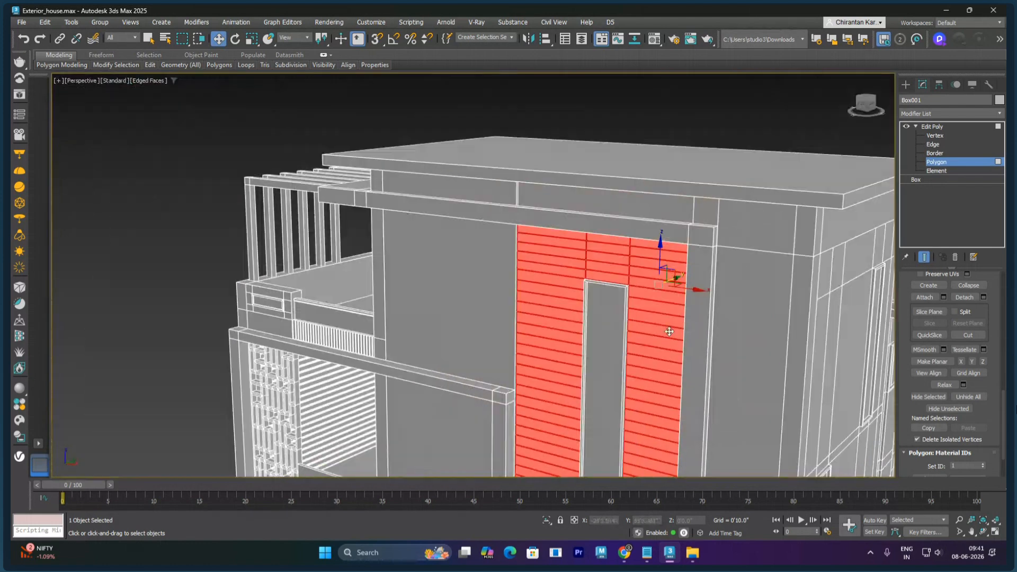
scroll(673, 291, "up", 10)
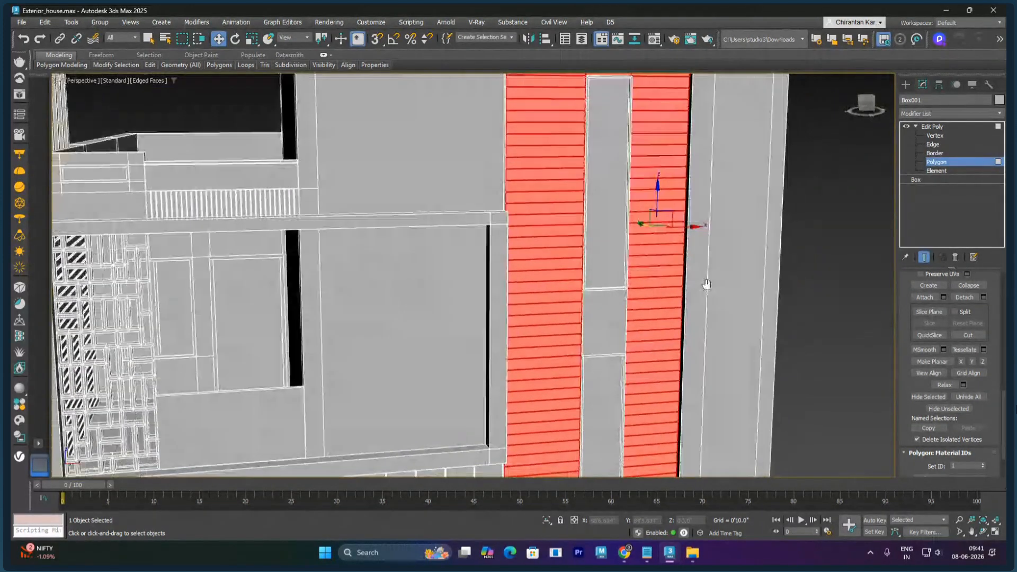
scroll(904, 405, "down", 3)
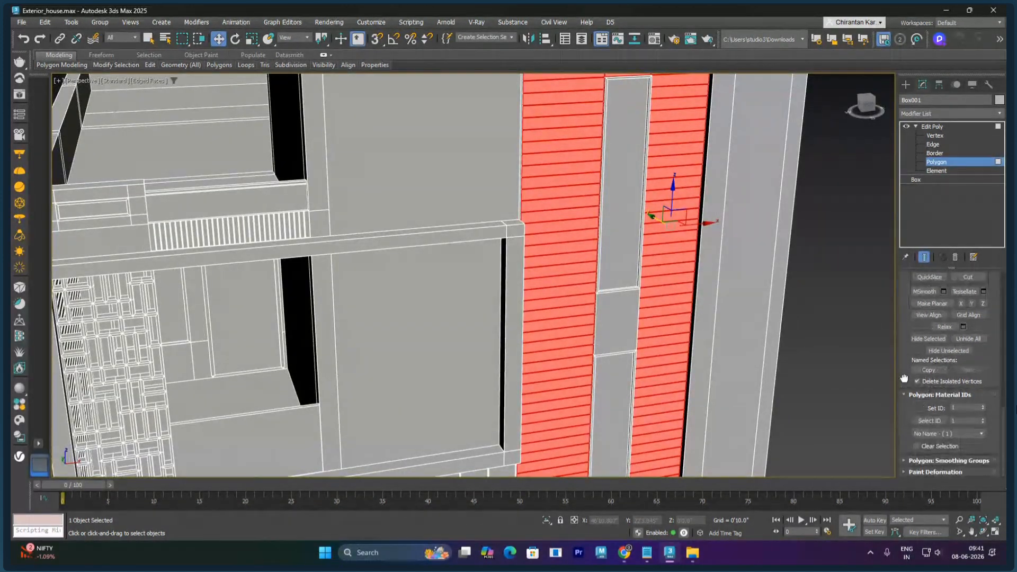
left_click(624, 316, "ctrl")
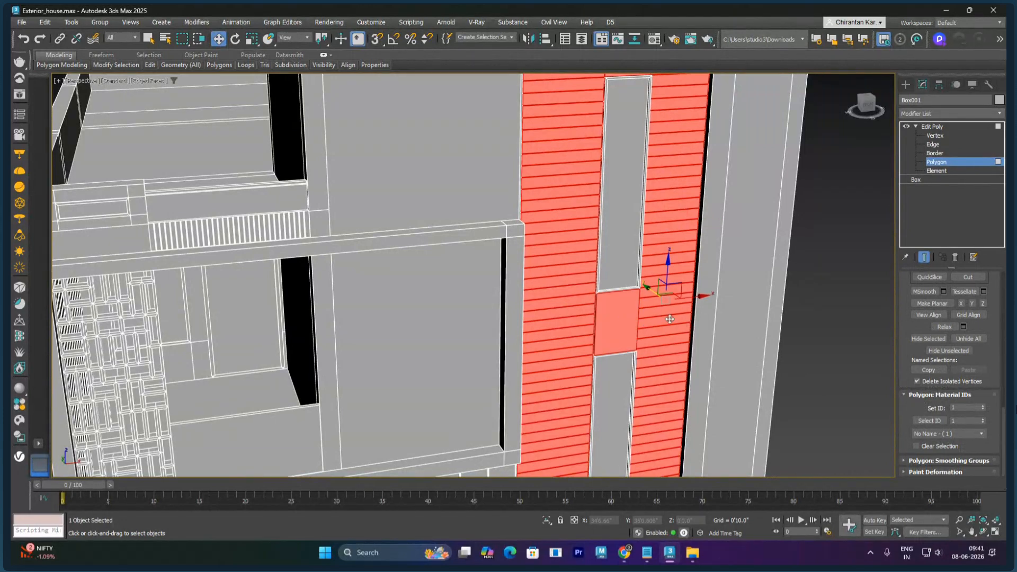
scroll(682, 343, "down", 10)
scroll(683, 343, "up", 4)
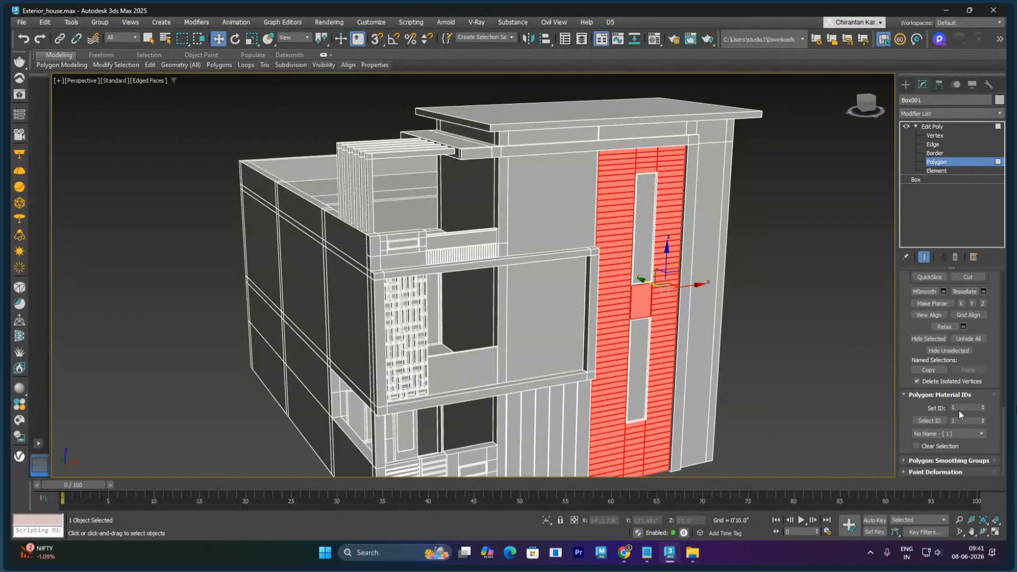
Step: Assign material ID 15 to the selected front facade slats and the strip between the tall windows
left_click(962, 407)
key("Return")
Step: Select the six vertical panel polygons on the ground-floor front wall beside the slatted section
middle_click_drag(787, 381, 784, 337)
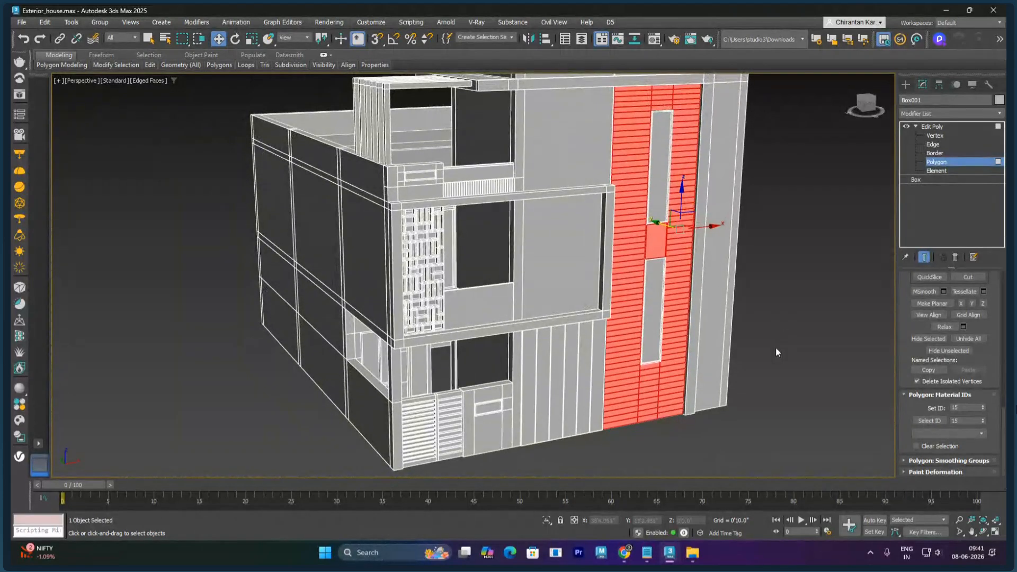
middle_click_drag(570, 404, 544, 370, "alt")
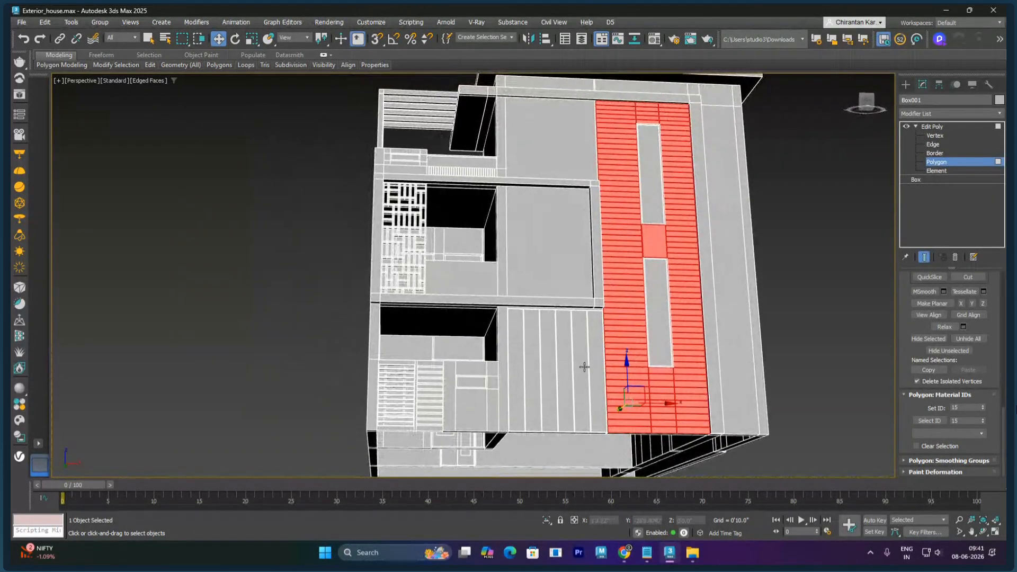
left_click(594, 367)
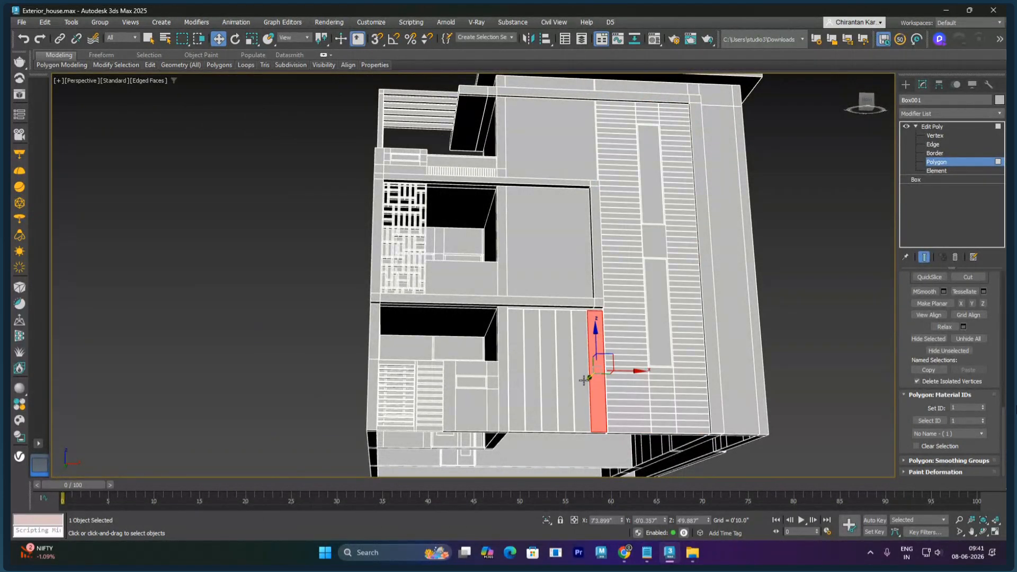
left_click(581, 391, "ctrl")
left_click(570, 396, "ctrl")
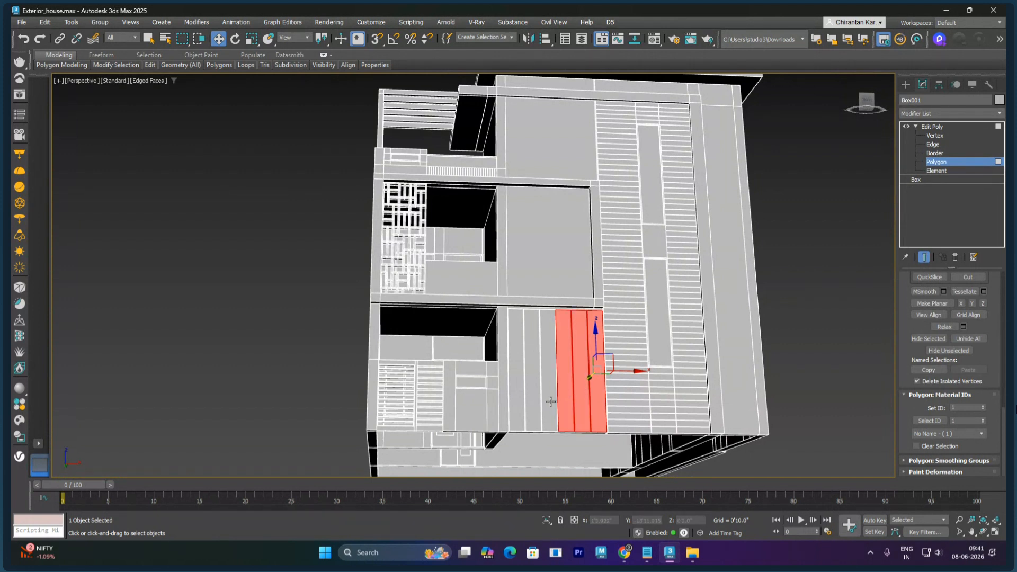
left_click(549, 402, "ctrl")
left_click(534, 404, "ctrl")
left_click(518, 405, "ctrl")
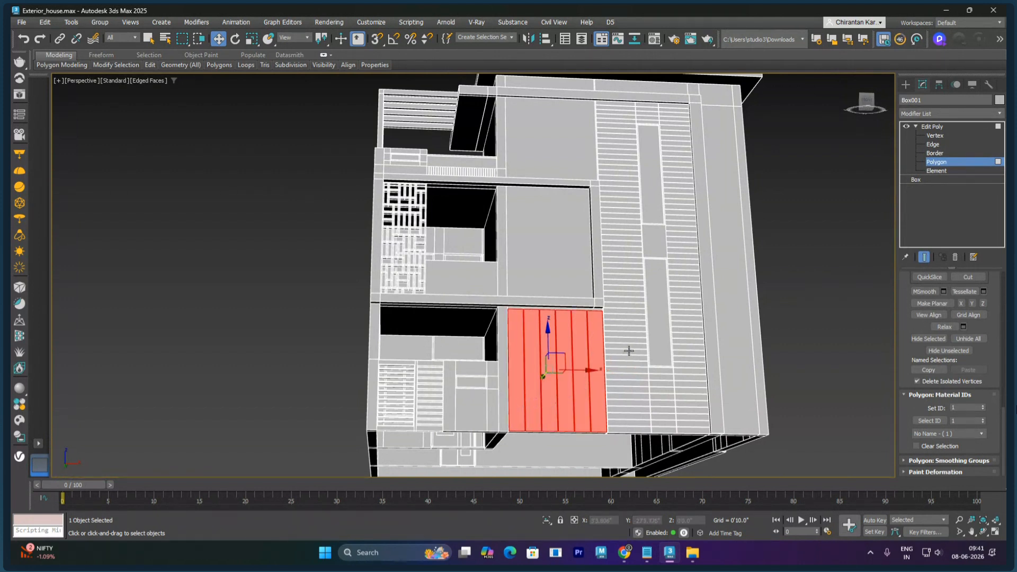
Step: Set the selected vertical panels' material ID to 5, then clear the selection and leave polygon editing
left_click(954, 408)
type("5")
key("Return")
left_click(810, 341)
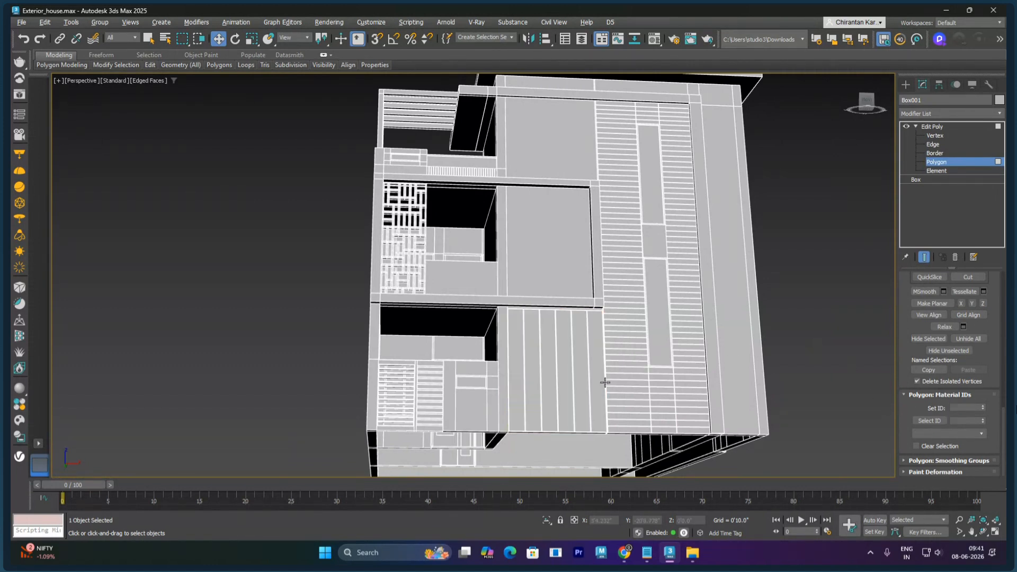
middle_click_drag(811, 341, 592, 332, "alt")
left_click(931, 126)
Step: Hold the current scene state and save the house scene file
middle_click_drag(826, 212, 698, 266, "alt")
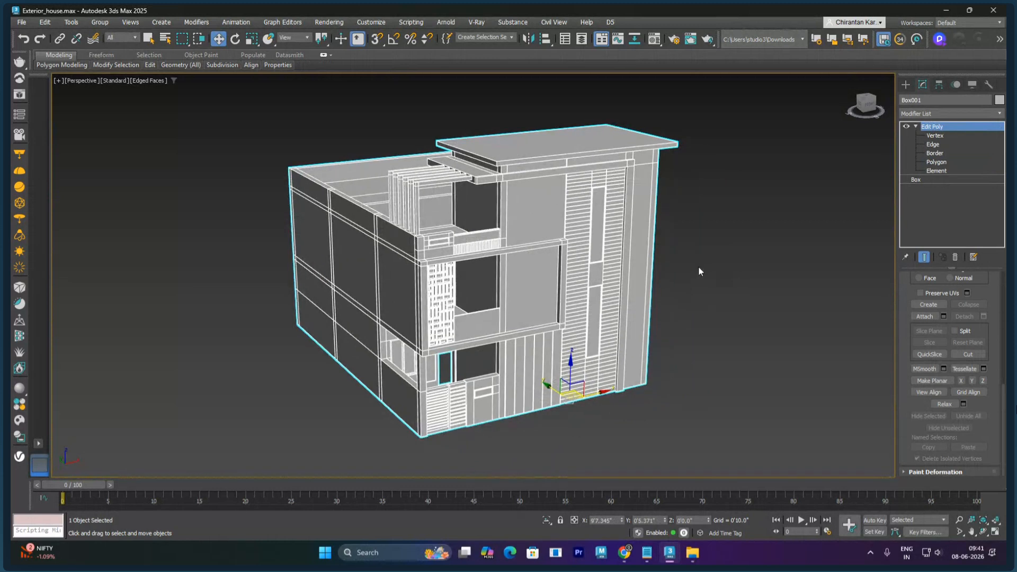
left_click(44, 21)
left_click(52, 65)
key("ctrl+s")
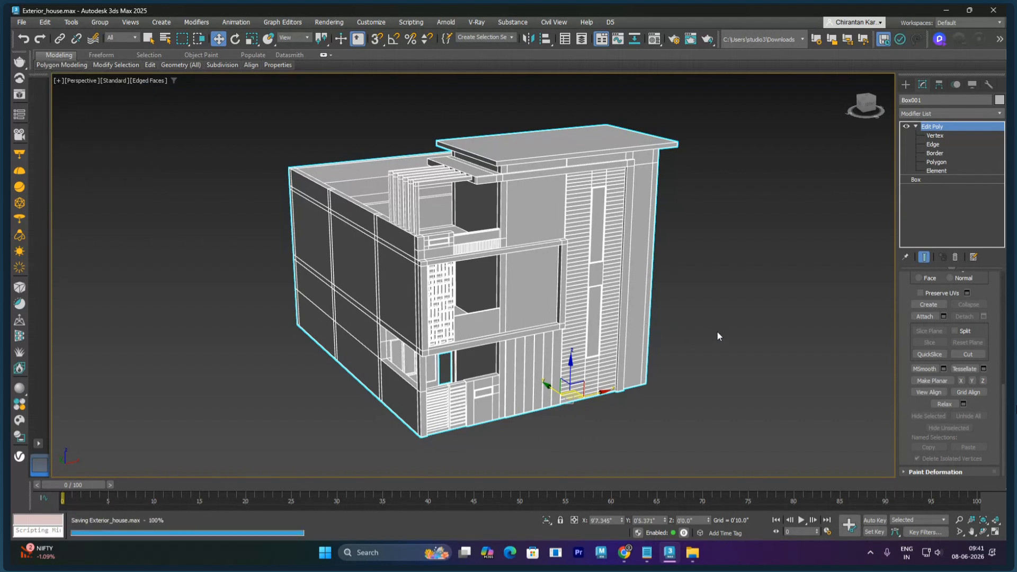
Step: Save incremented copies of the scene as Exterior_house_02.max and Exterior_house_03.max in the Desktop's Download Files folder
key("ctrl+shift+s")
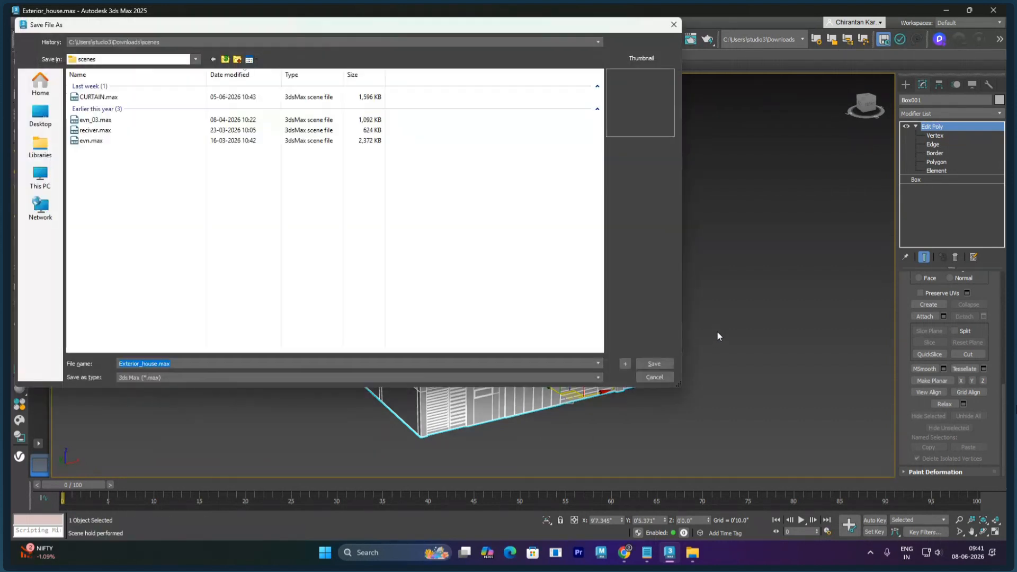
left_click(40, 120)
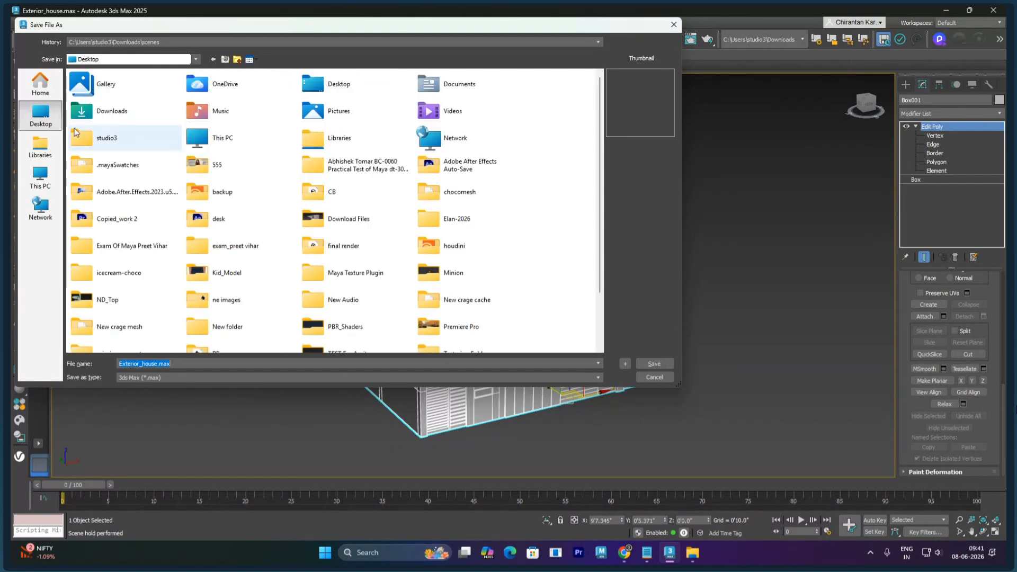
double_click(119, 113)
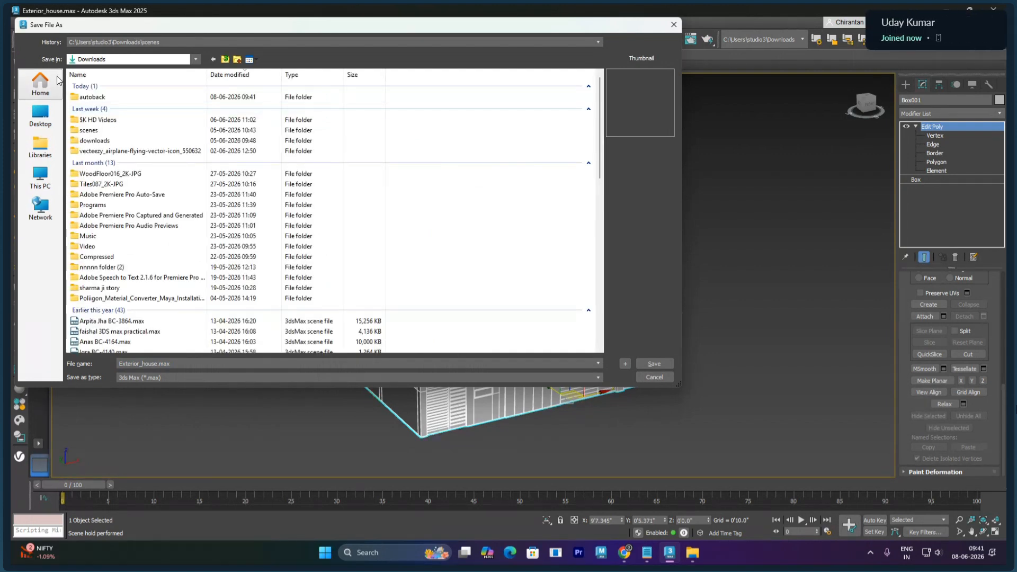
left_click(213, 60)
left_click(101, 139)
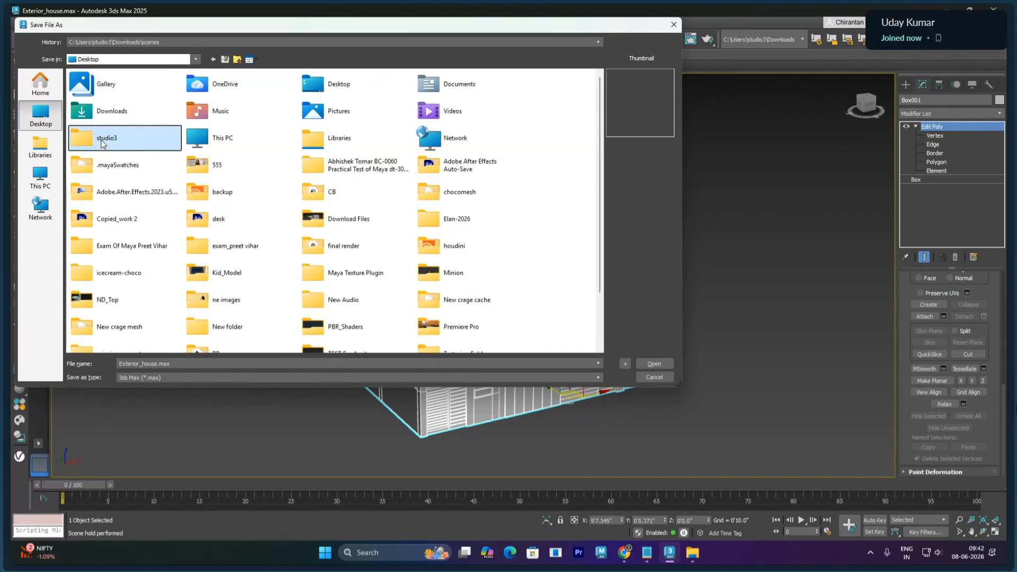
key("d")
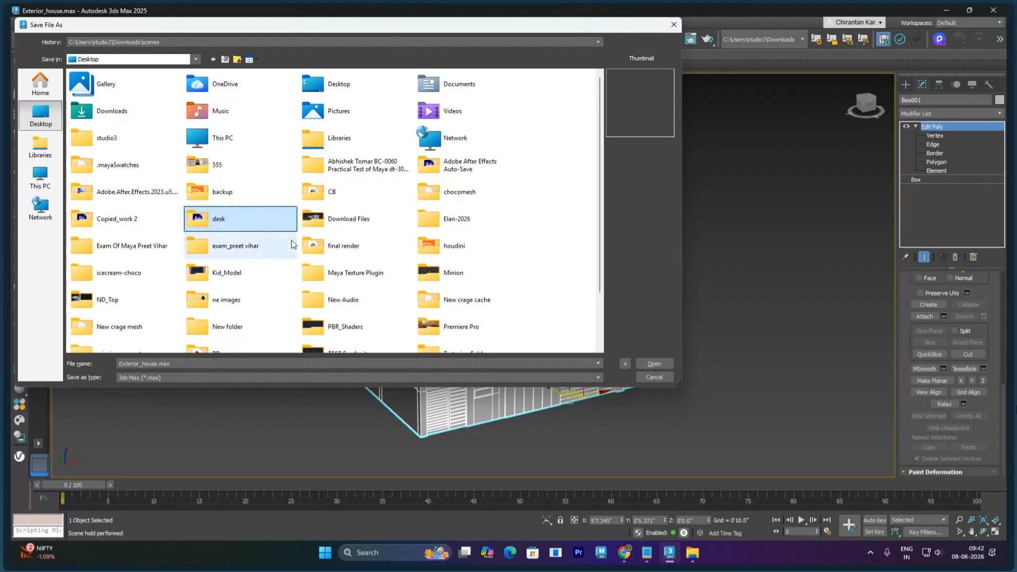
left_click(331, 225)
double_click(331, 223)
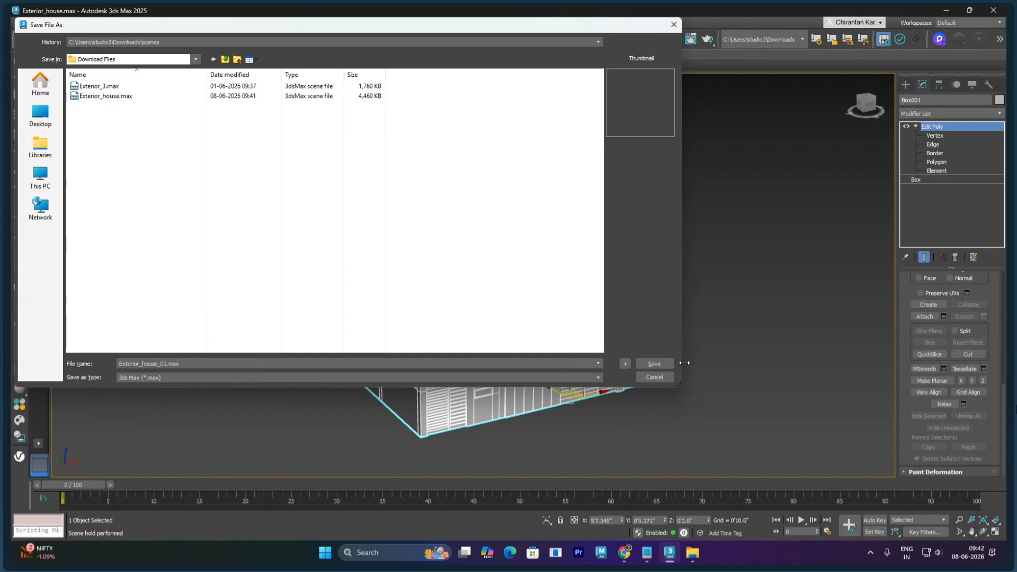
left_click(647, 364)
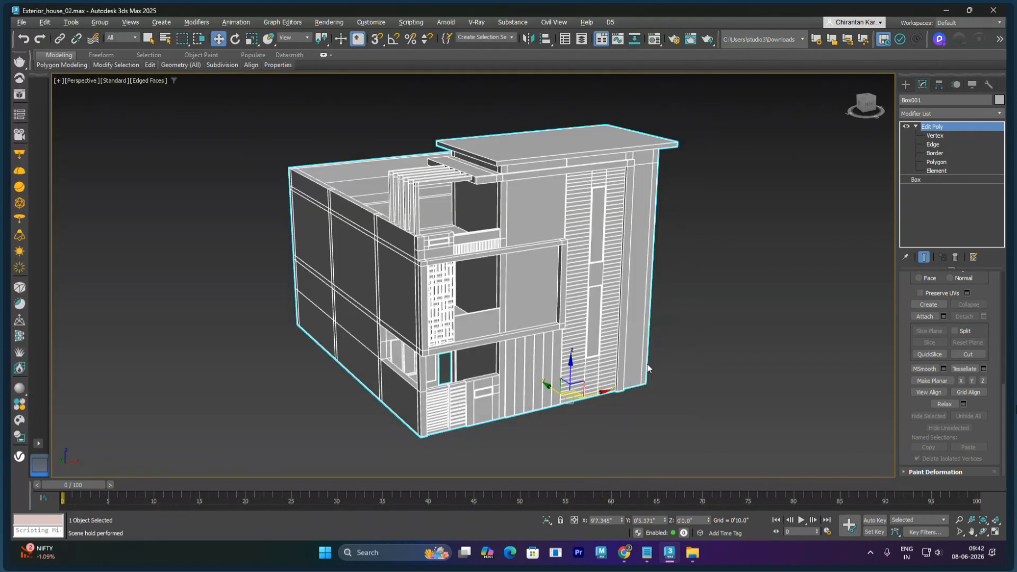
key("ctrl+shift+s")
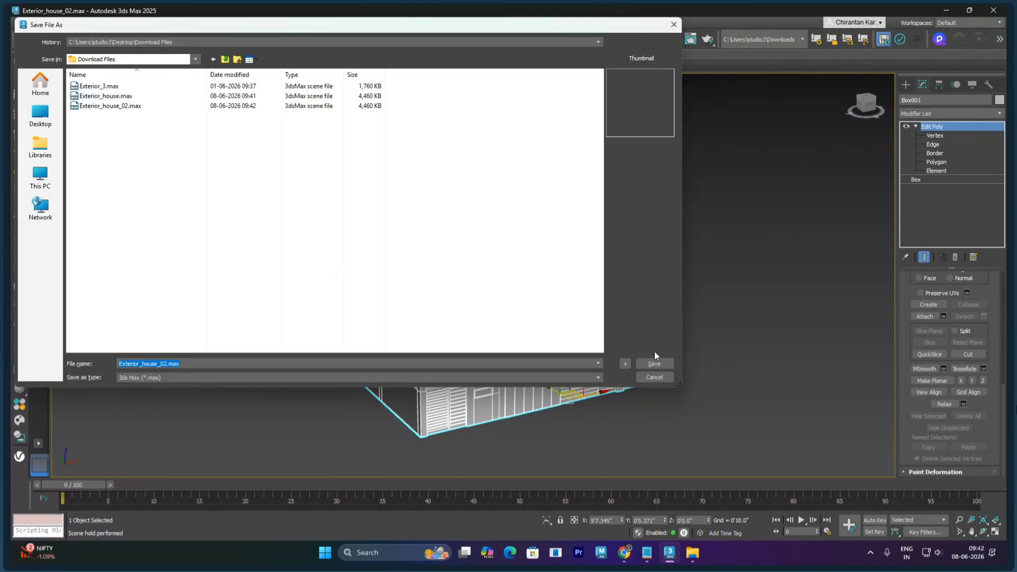
left_click(625, 363)
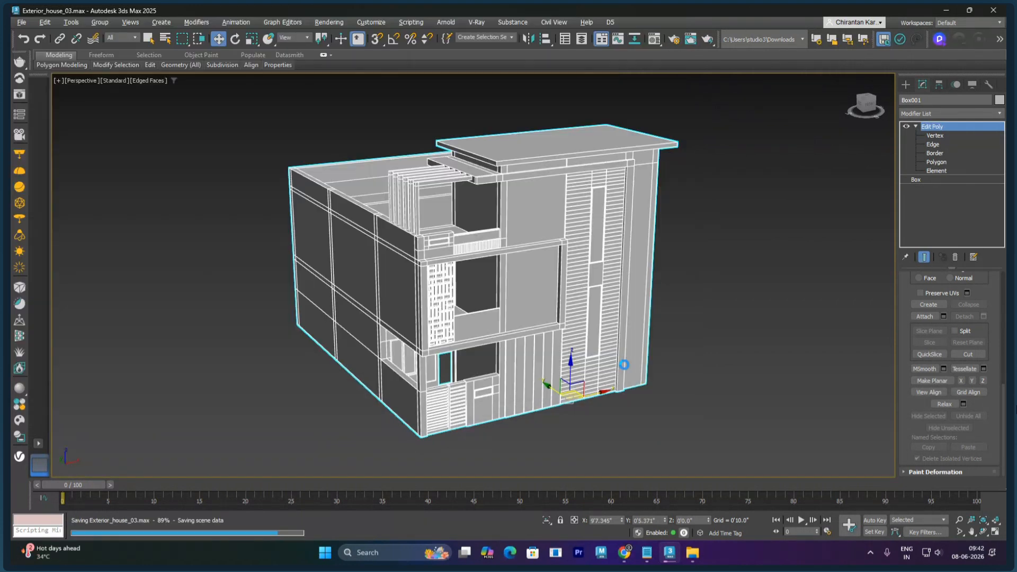
Step: Open the Material Editor and check which renderer is set in Render Setup
key("m")
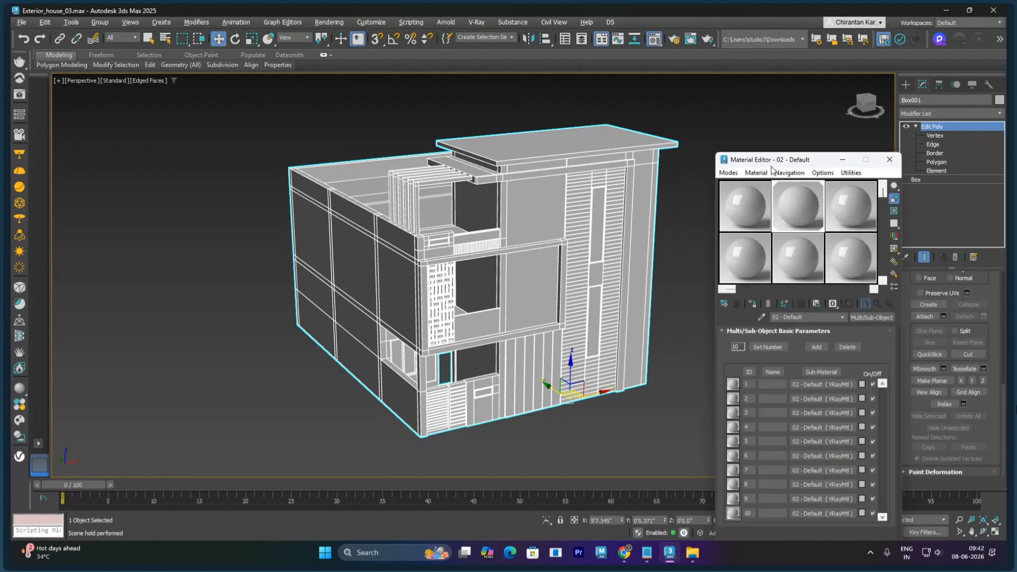
left_click_drag(773, 168, 752, 95)
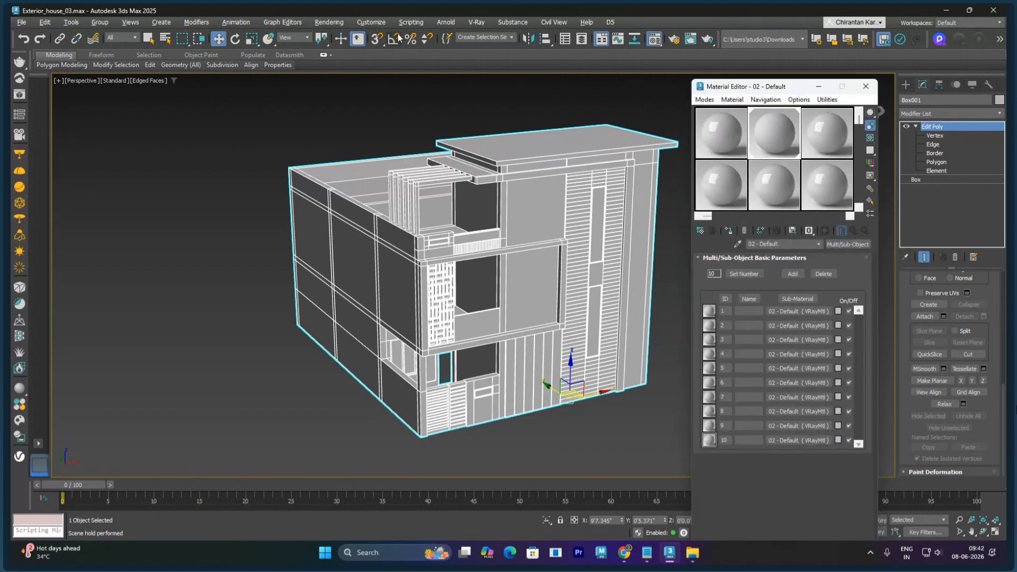
left_click(339, 23)
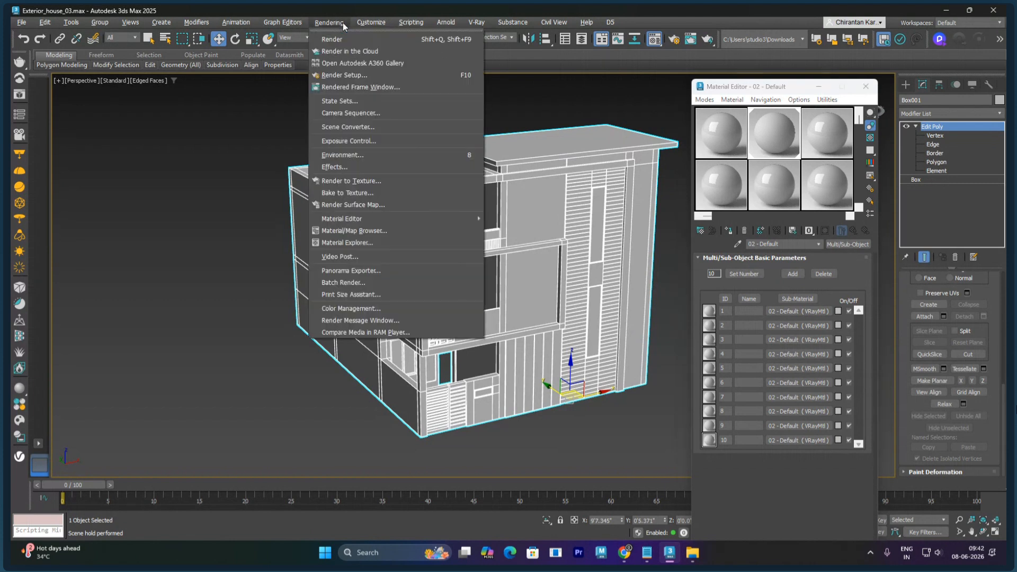
left_click(344, 75)
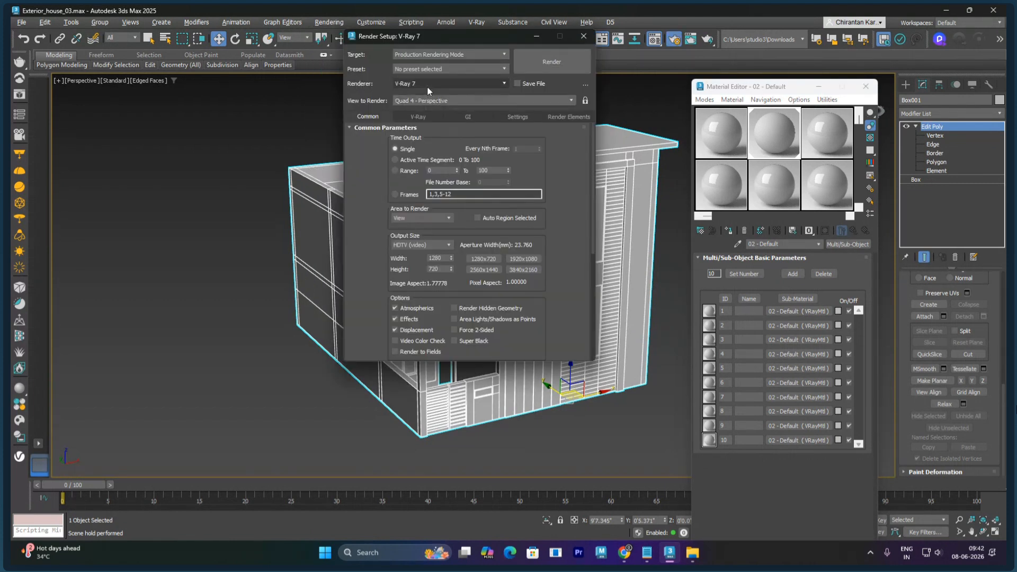
left_click_drag(508, 36, 259, 65)
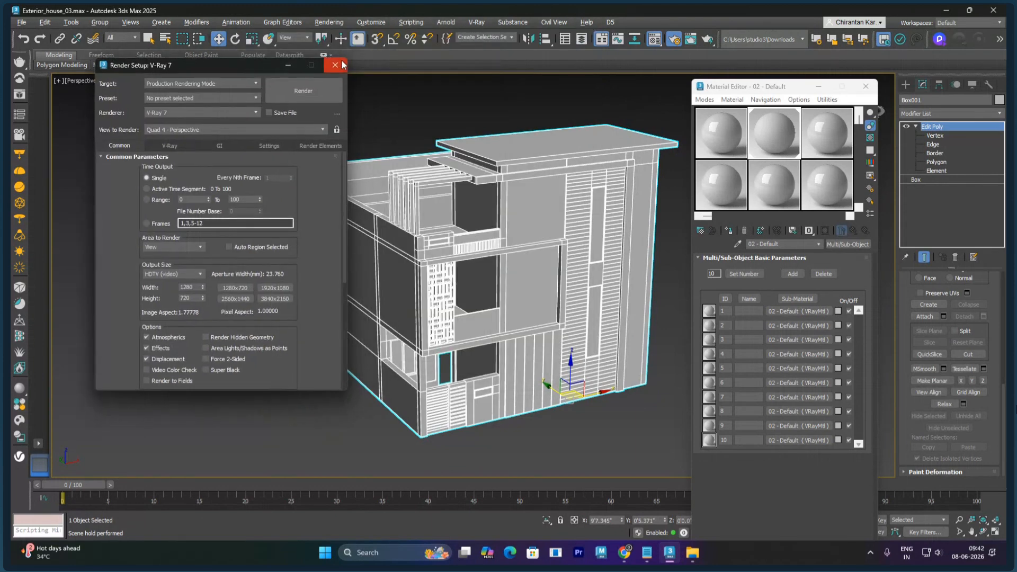
left_click(341, 65)
Step: Assign the first sample material, 01 - Default, to the house model and keep the house selected
left_click(720, 133)
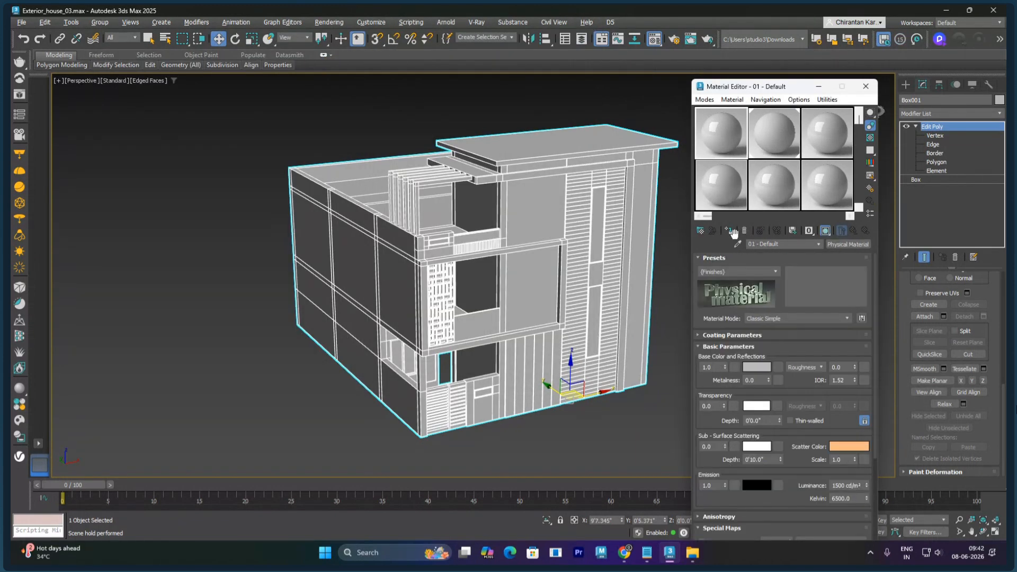
left_click(731, 233)
left_click(370, 132)
left_click(530, 157)
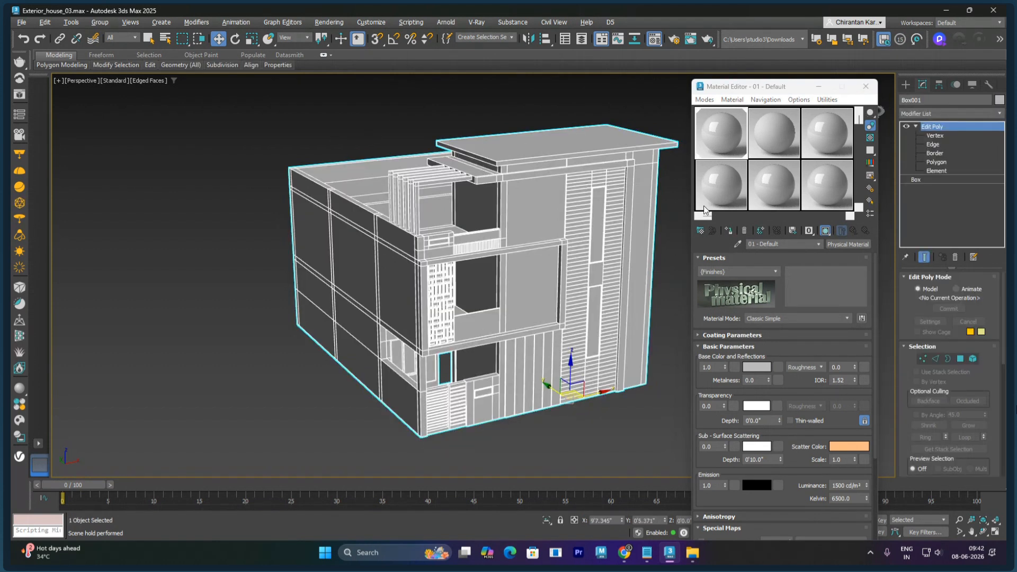
Step: Change the first sample material's type from Physical Material to VRayMtl
left_click(731, 144)
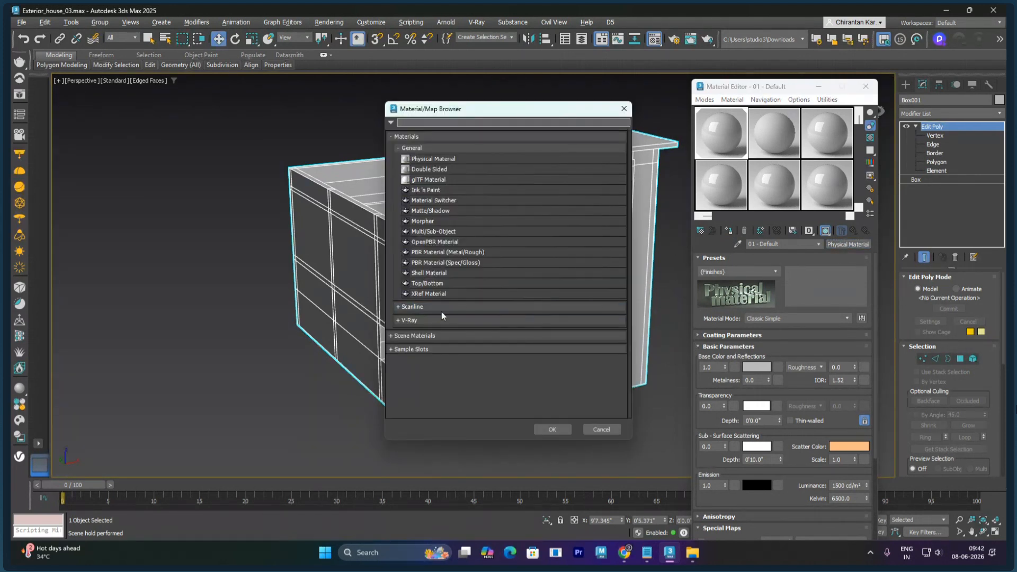
left_click(426, 319)
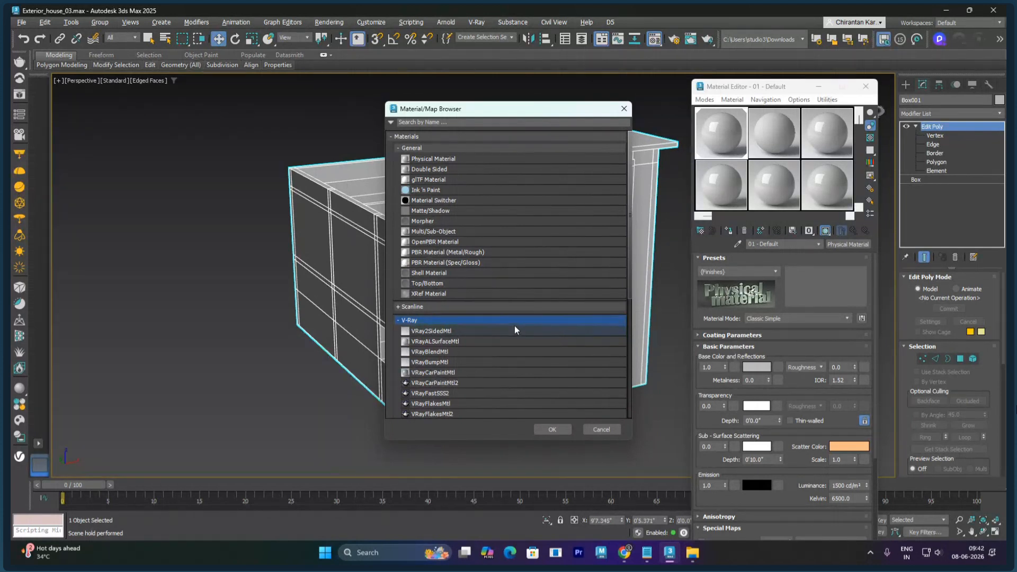
scroll(514, 328, "down", 1)
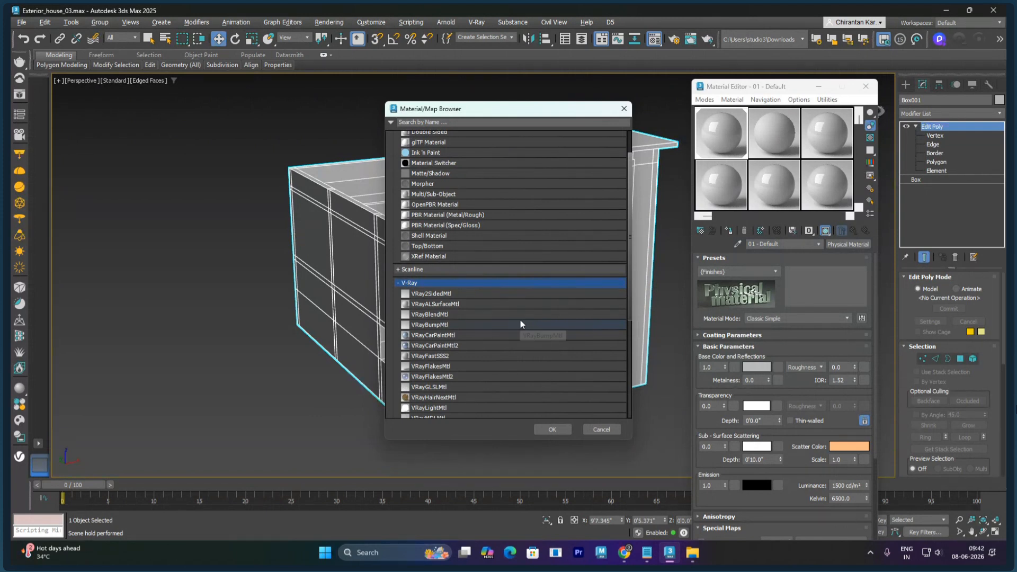
scroll(521, 325, "down", 2)
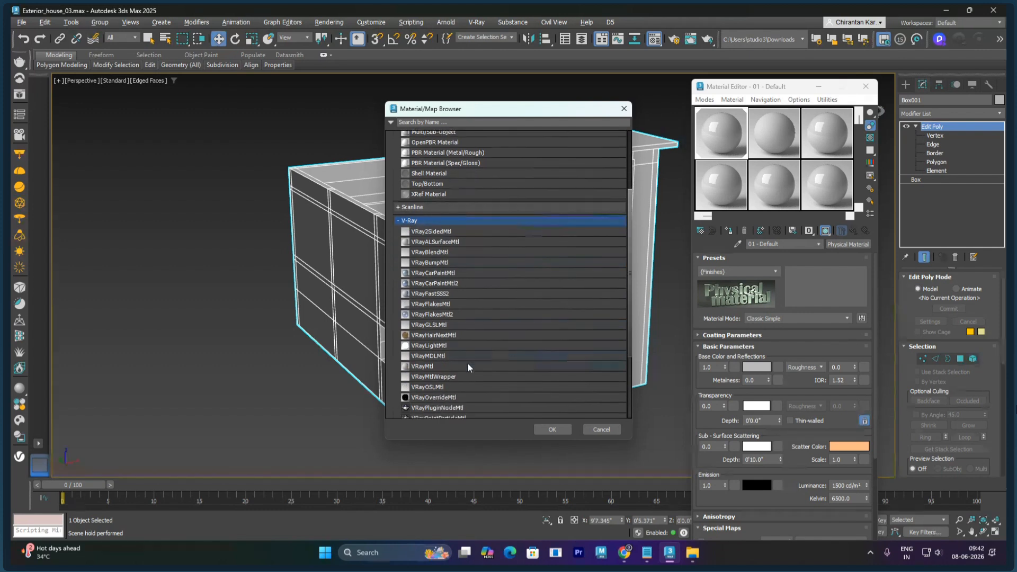
left_click(433, 367)
left_click(552, 429)
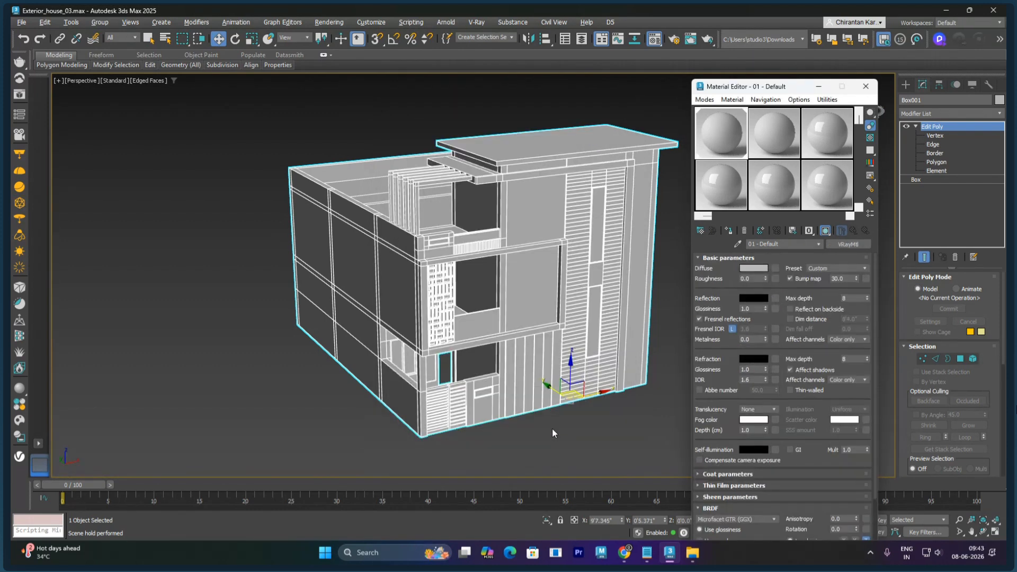
Step: Convert the house's VRayMtl into a Multi/Sub-Object material, keeping the old material as a sub-material
left_click(862, 247)
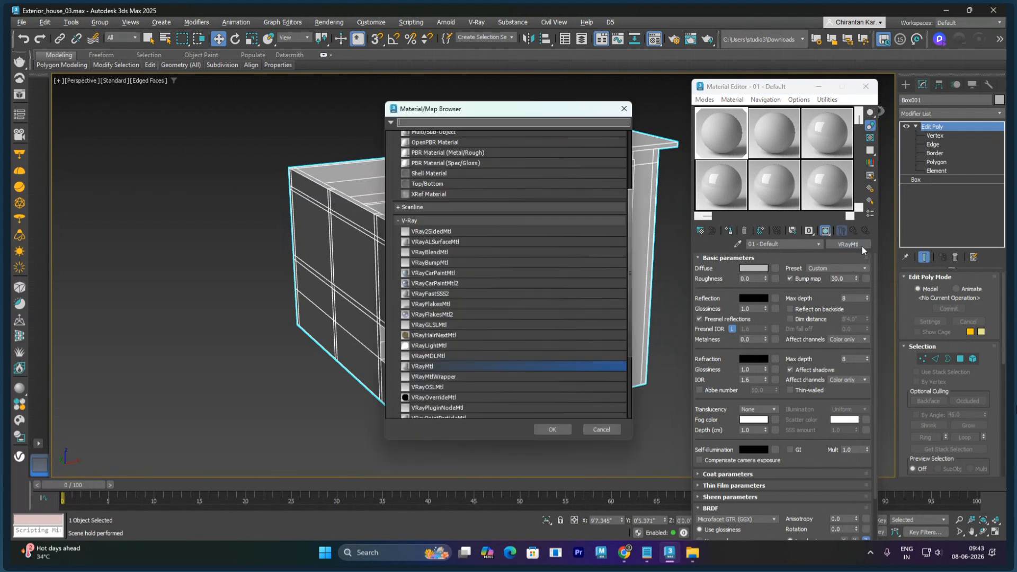
scroll(437, 200, "up", 2)
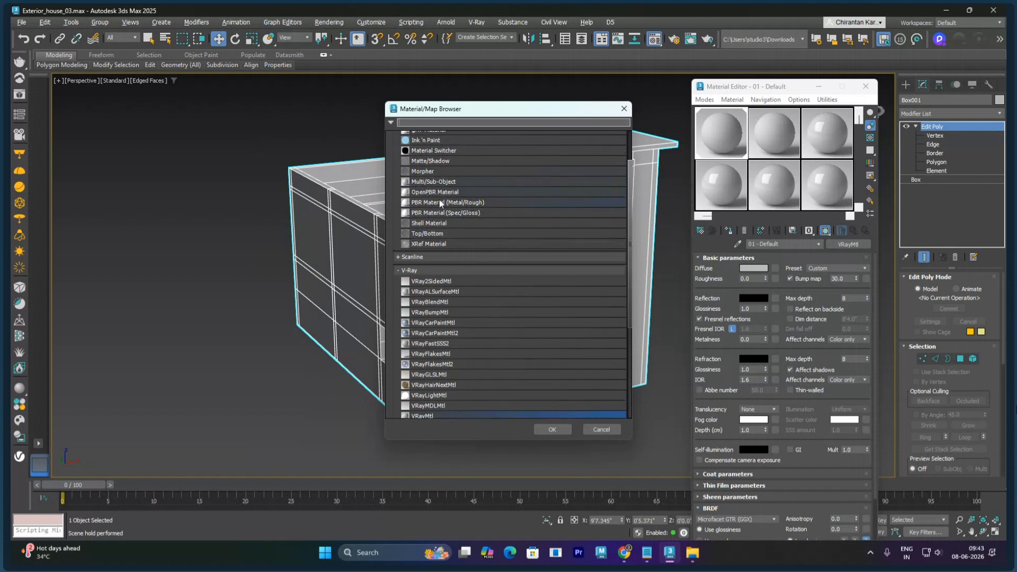
left_click(429, 183)
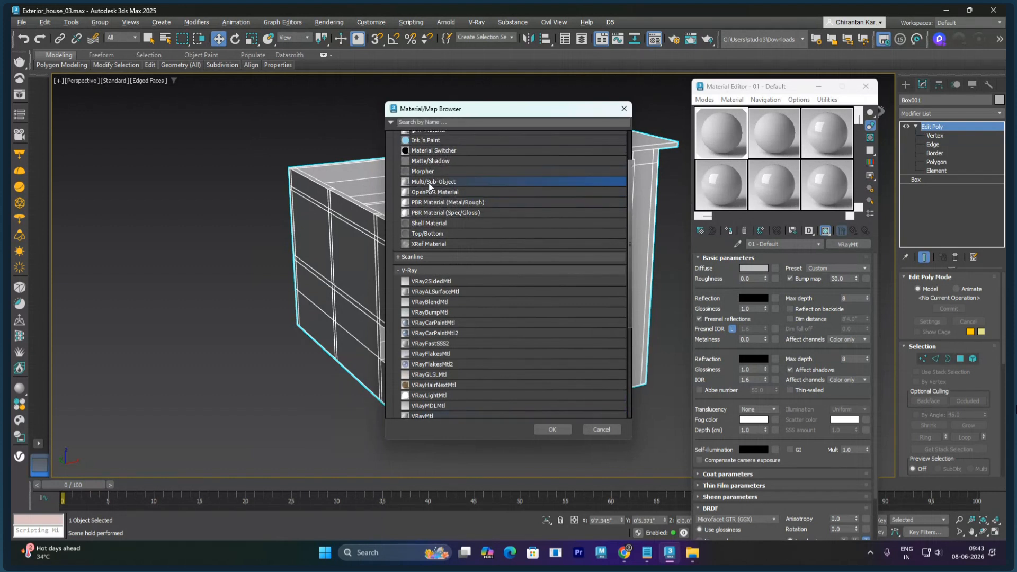
left_click(565, 428)
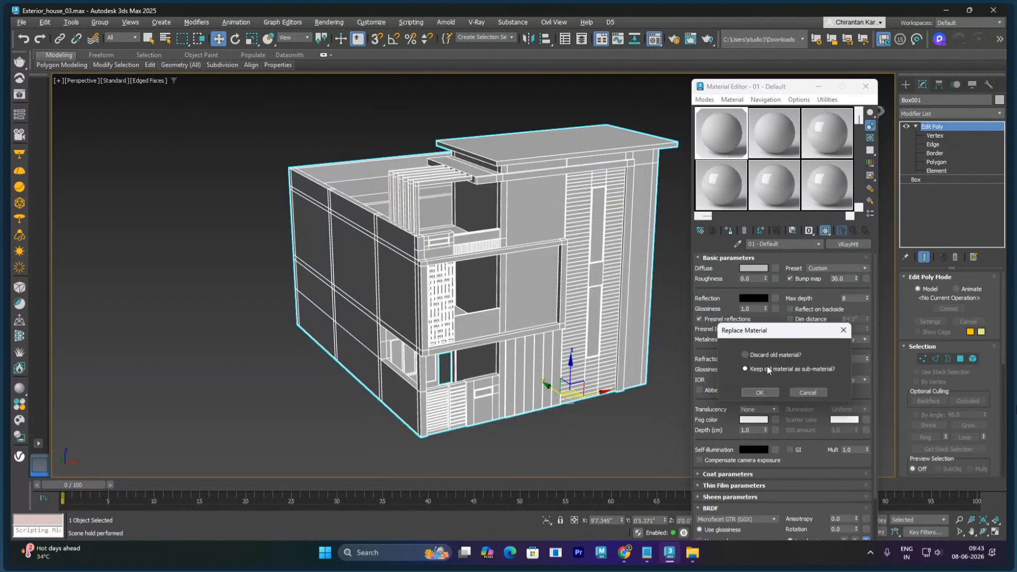
left_click(759, 392)
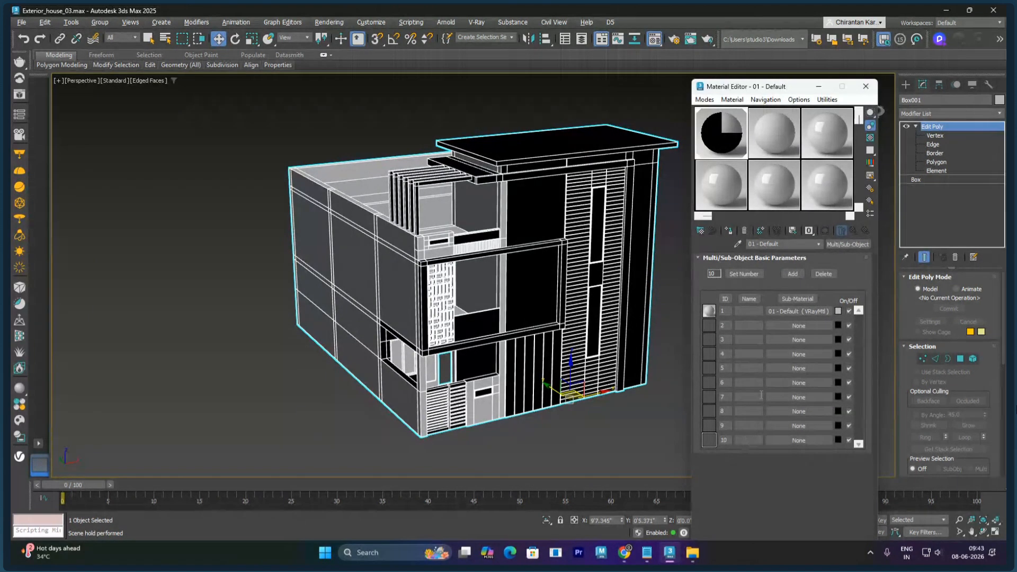
Step: Set the Multi/Sub-Object material's number of sub-materials to 16
left_click(751, 275)
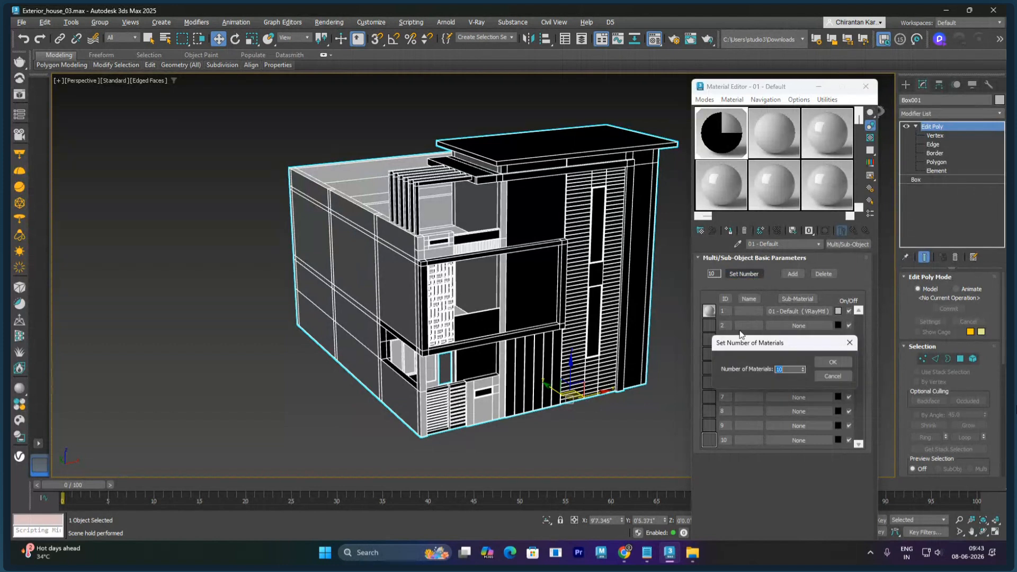
type("1")
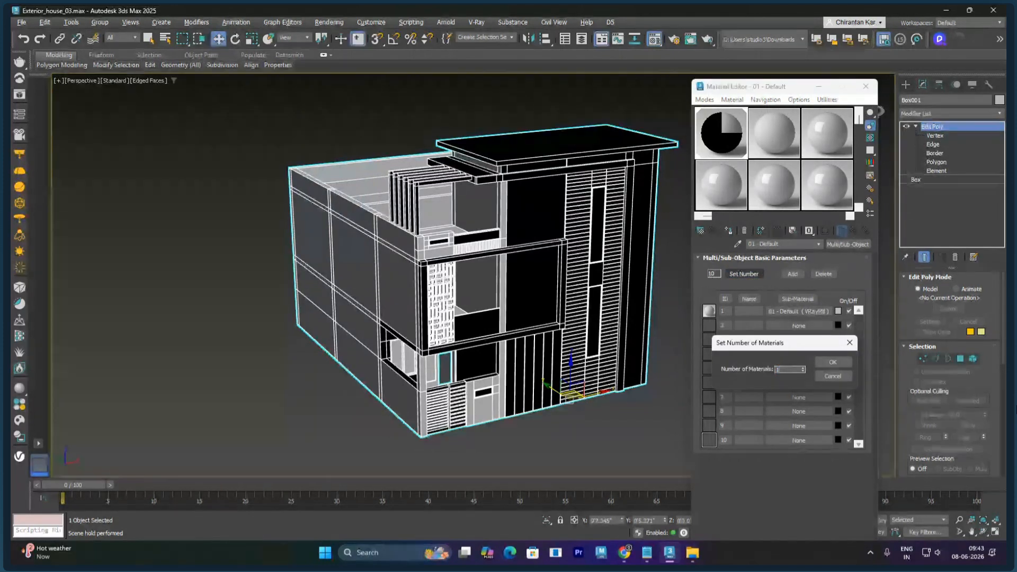
key("Return")
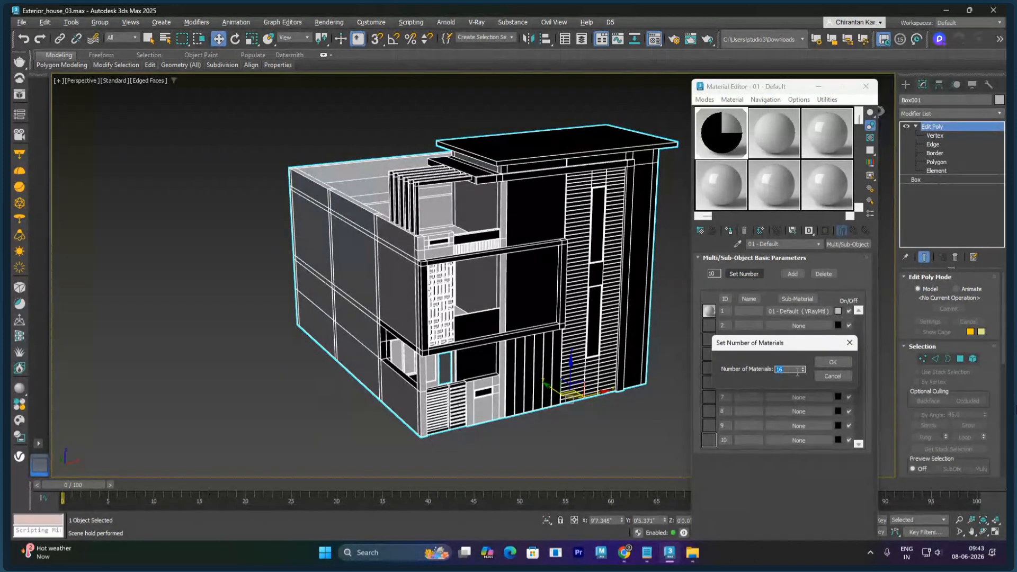
left_click(830, 362)
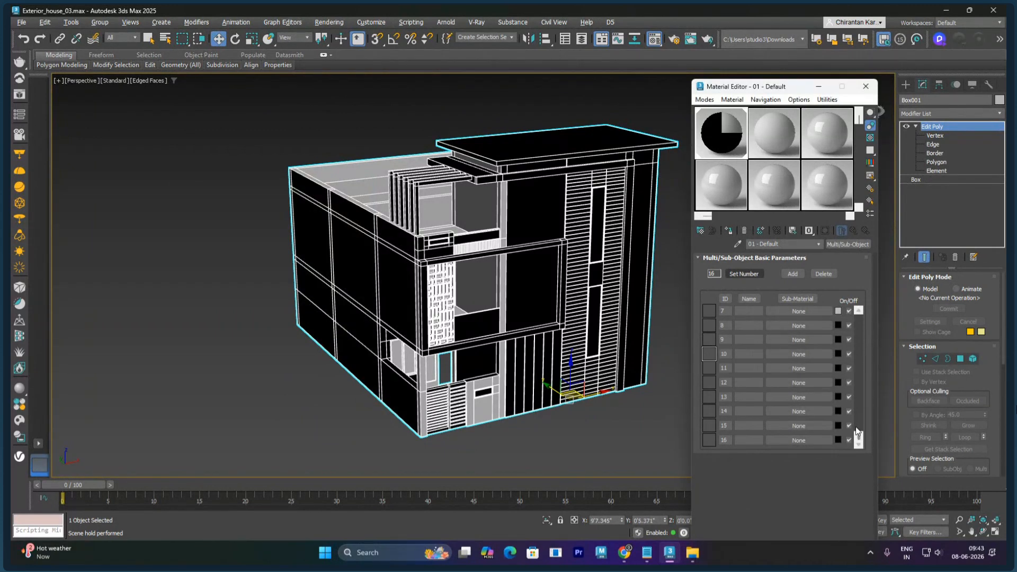
left_click_drag(860, 441, 858, 317)
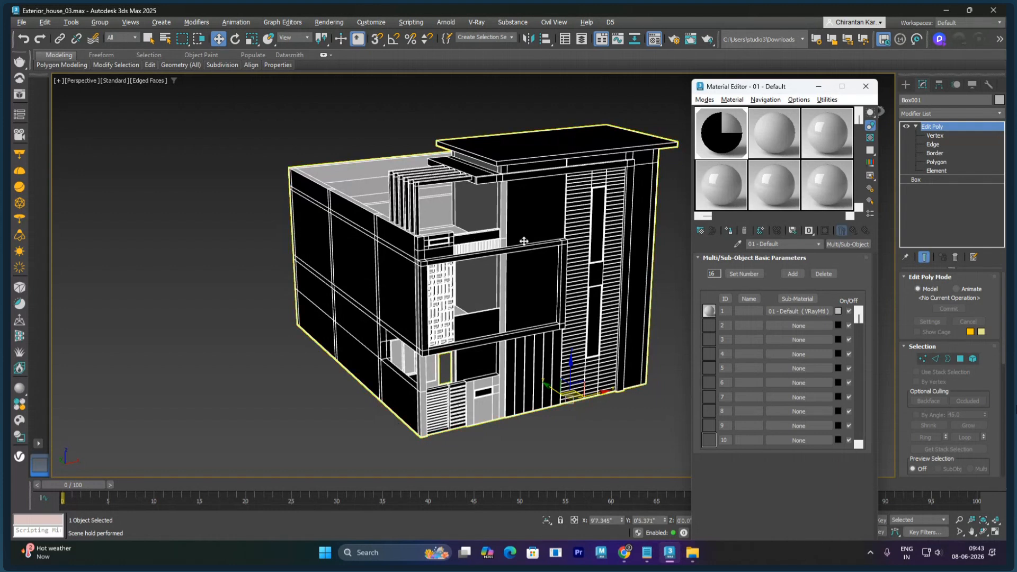
Step: Set the diffuse colour of sub-material 1 to dark grey, value 77, and return to the Multi/Sub-Object level
middle_click_drag(524, 240, 543, 280, "alt")
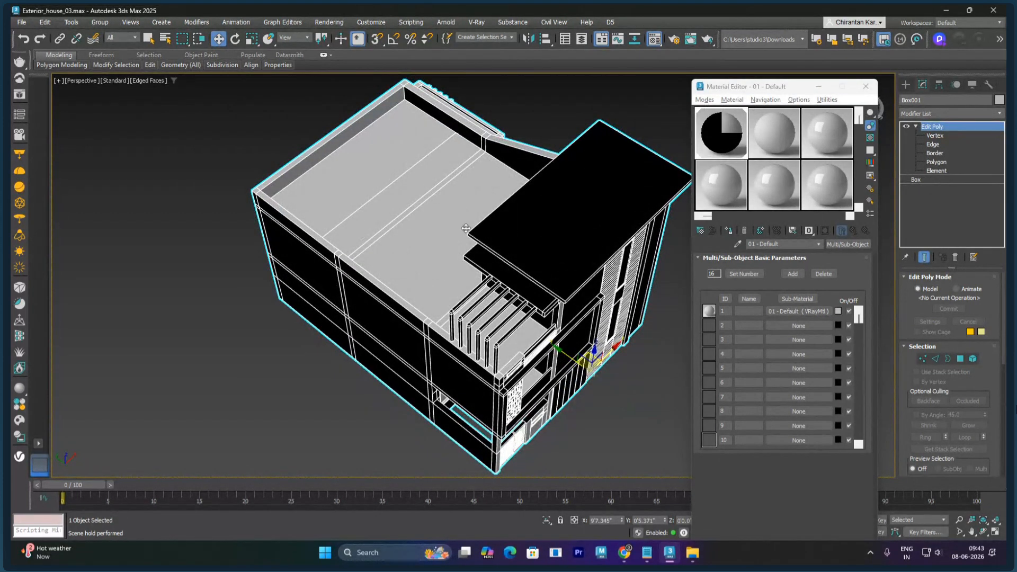
left_click(815, 313)
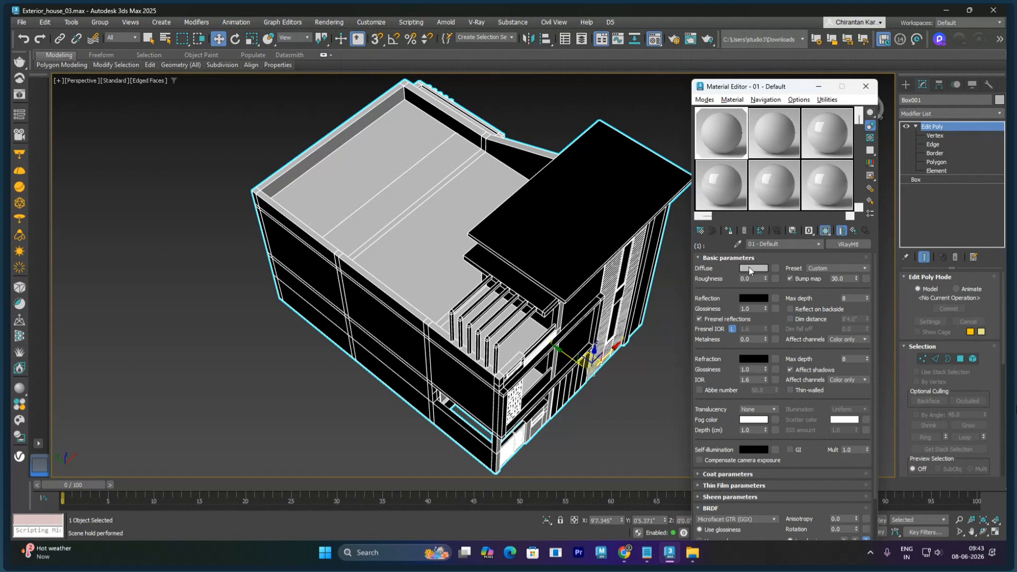
left_click(753, 269)
left_click_drag(582, 194, 587, 183)
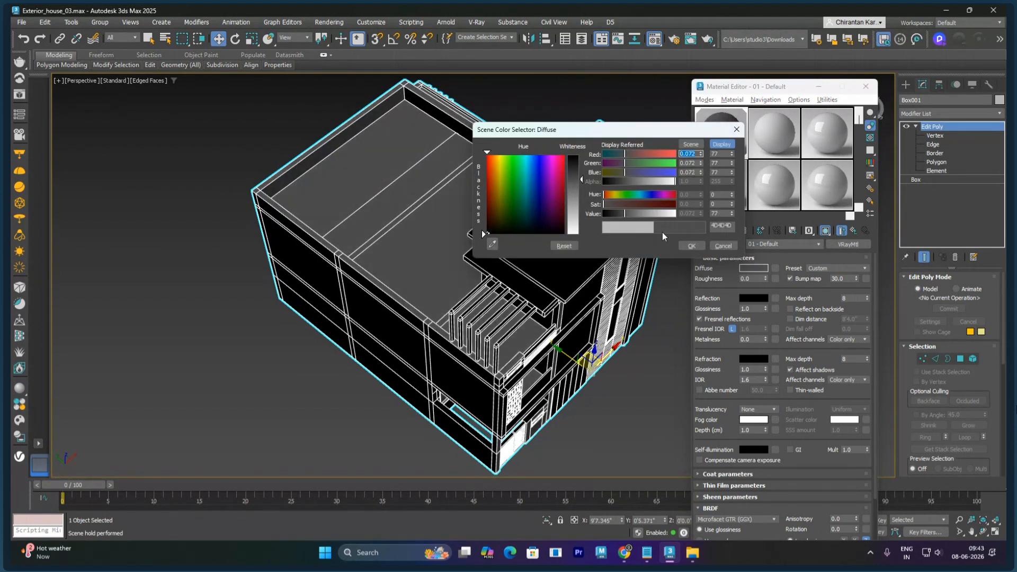
left_click(691, 247)
middle_click_drag(571, 281, 575, 224, "alt")
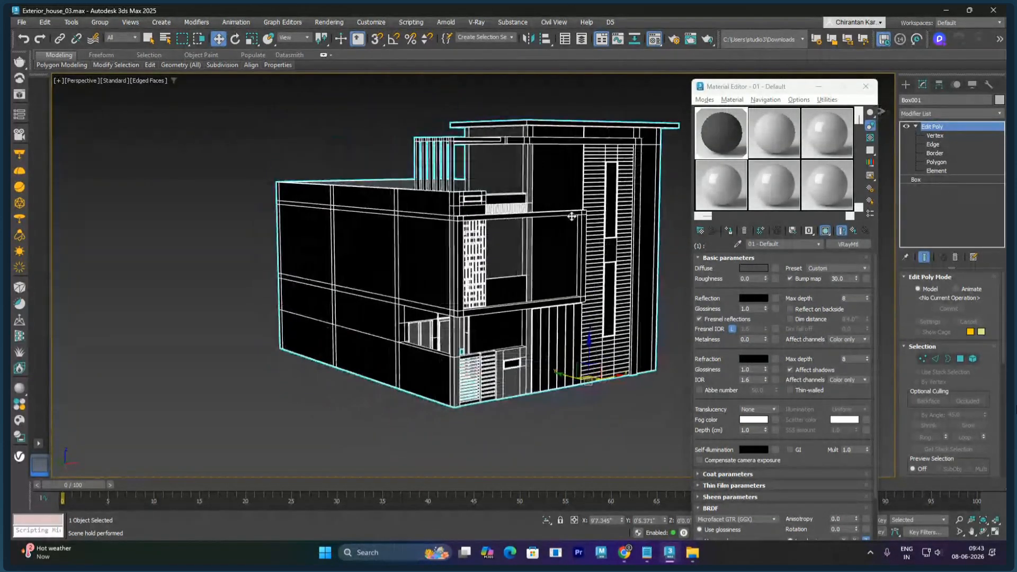
left_click(847, 244)
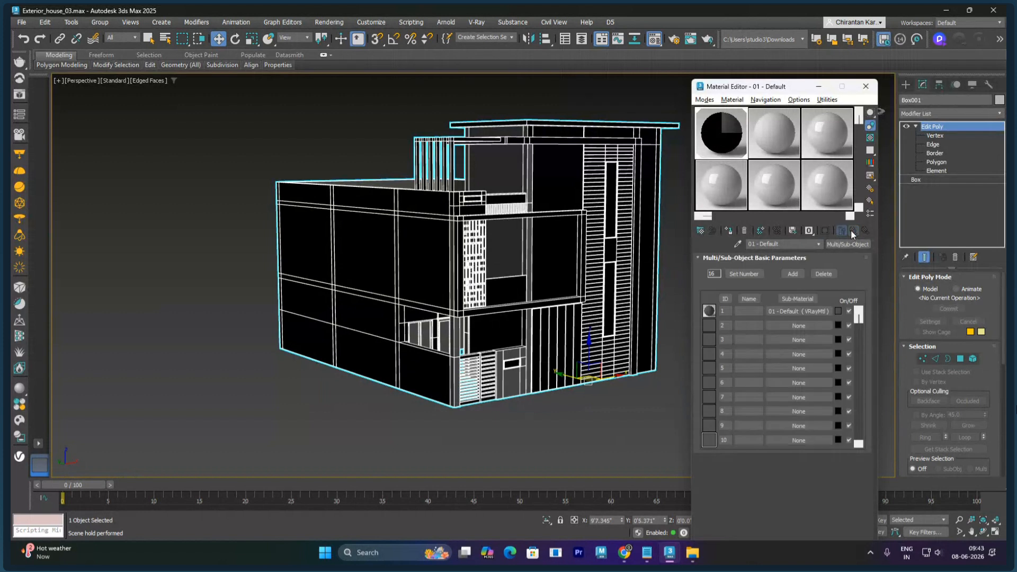
Step: Create a VRayMtl in the empty sub-material slot for ID 2
left_click(798, 325)
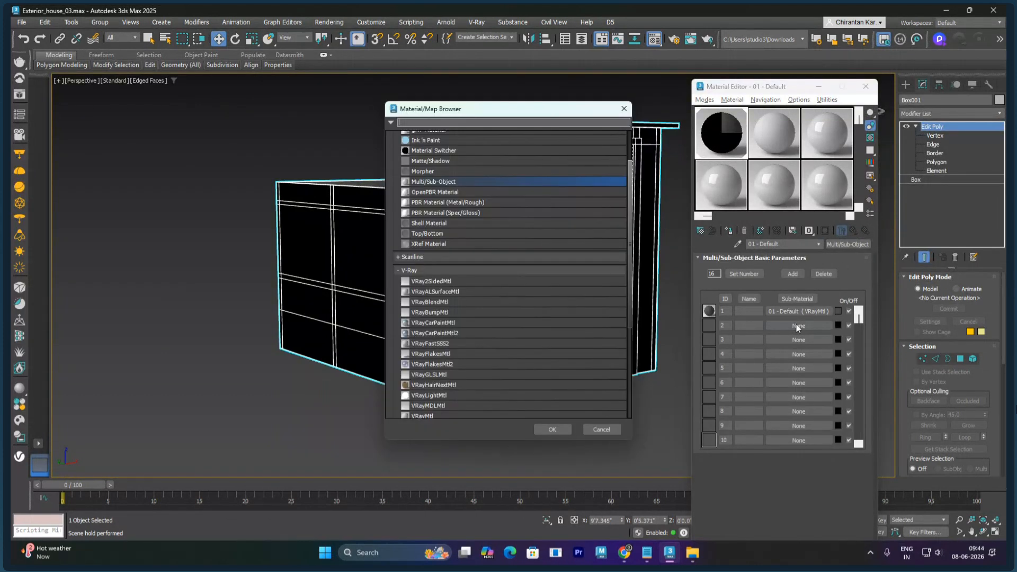
left_click(434, 406)
scroll(447, 398, "down", 1)
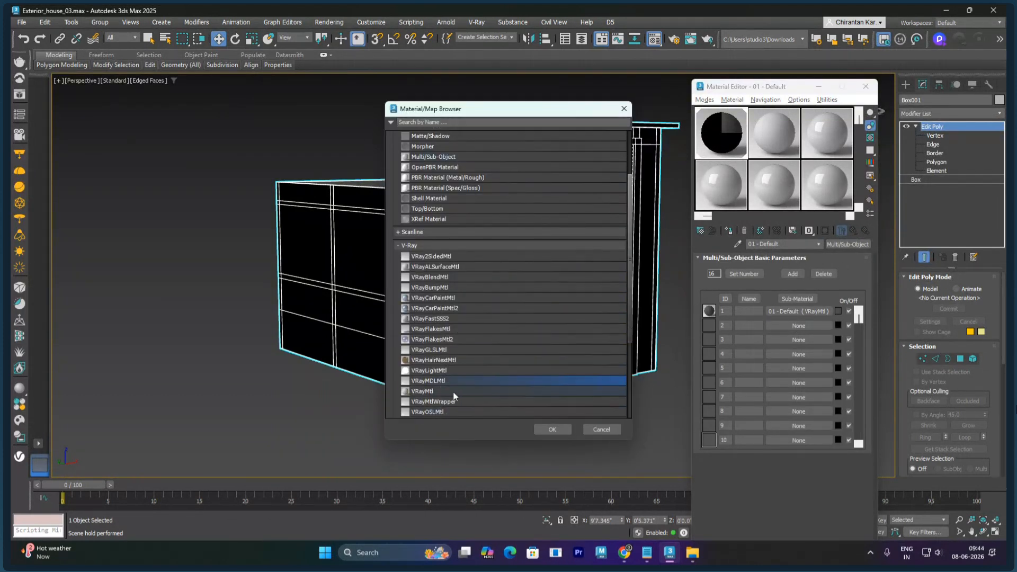
double_click(433, 391)
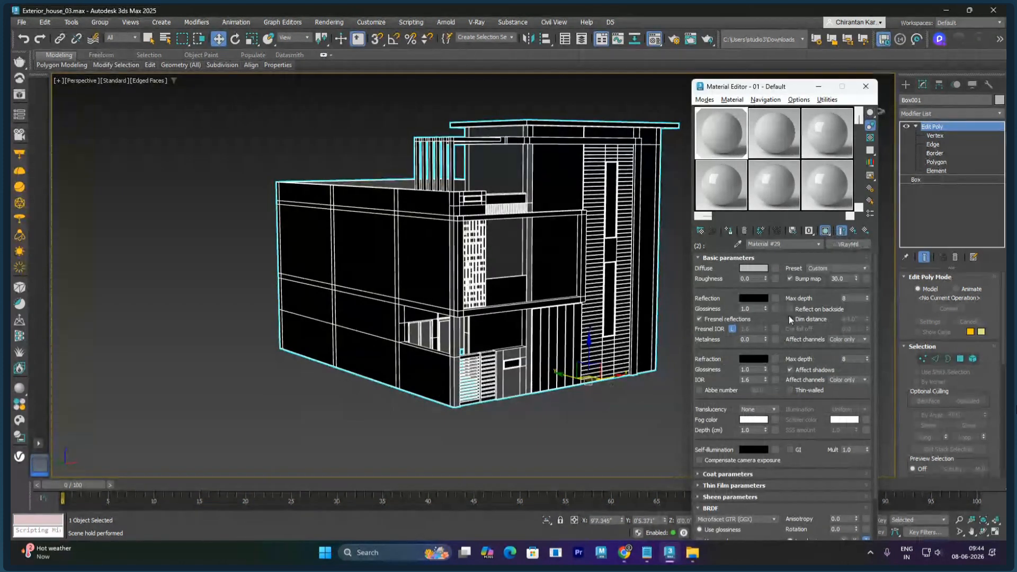
Step: Set sub-material 2's diffuse colour to pure white, check it on the house, and return to the Multi/Sub-Object level
left_click(754, 269)
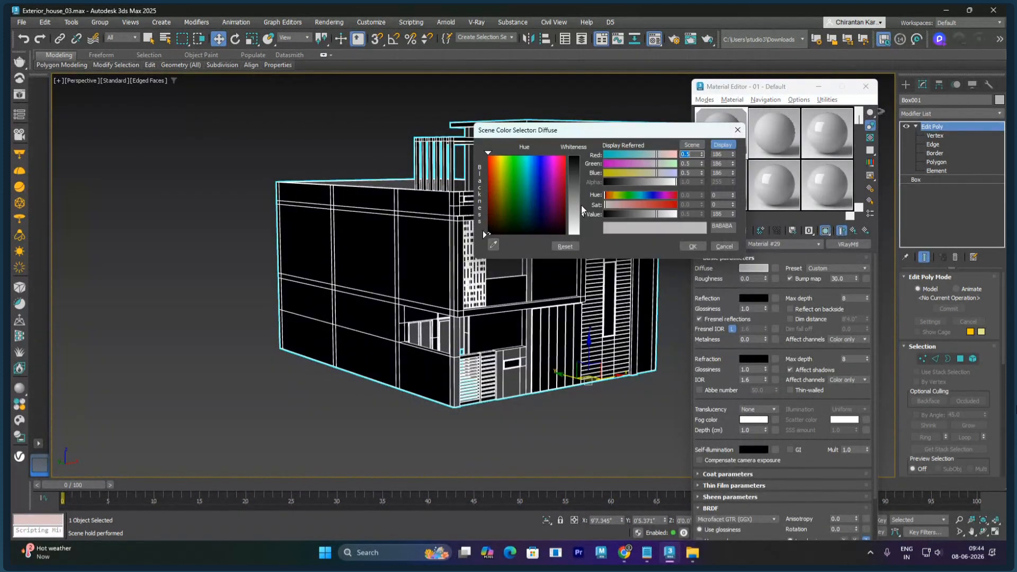
left_click_drag(581, 210, 482, 231)
left_click(689, 248)
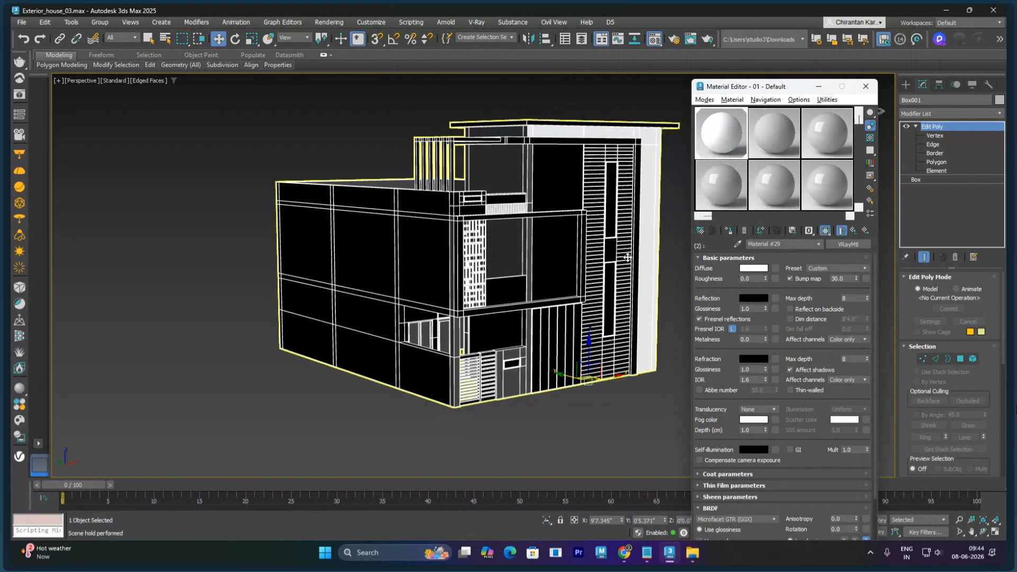
middle_click_drag(624, 256, 576, 241, "alt")
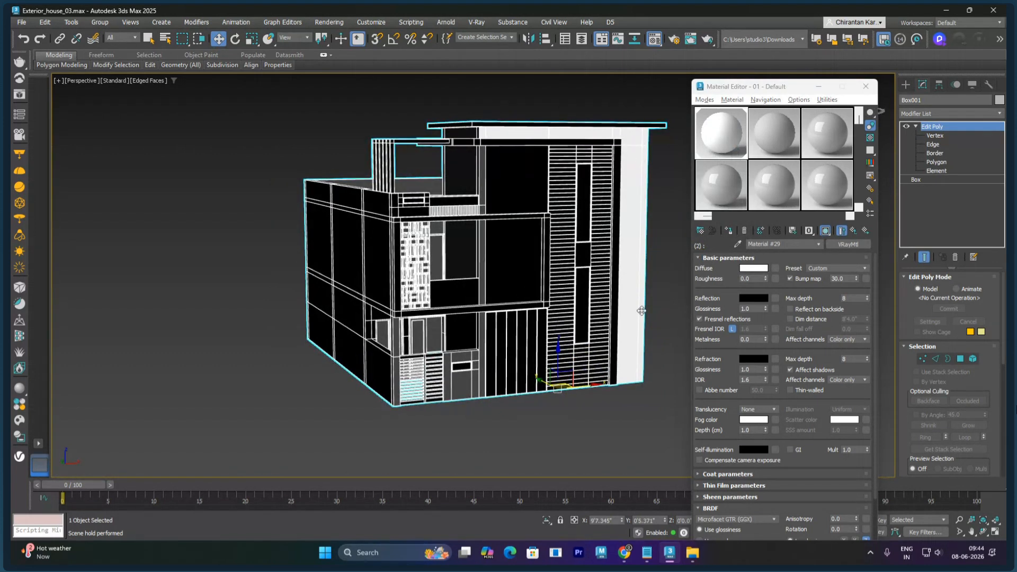
middle_click_drag(579, 342, 635, 340, "alt")
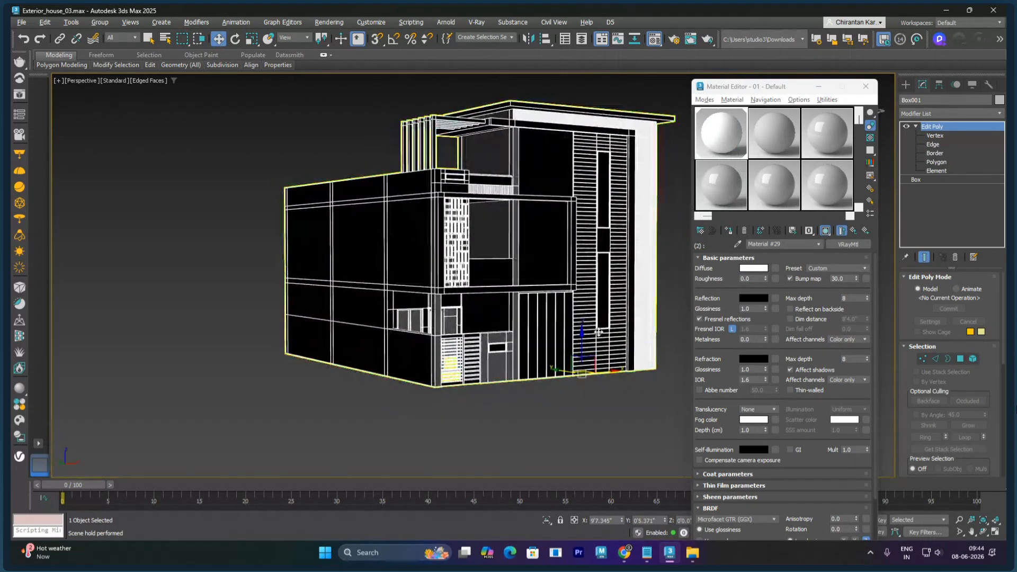
left_click(853, 230)
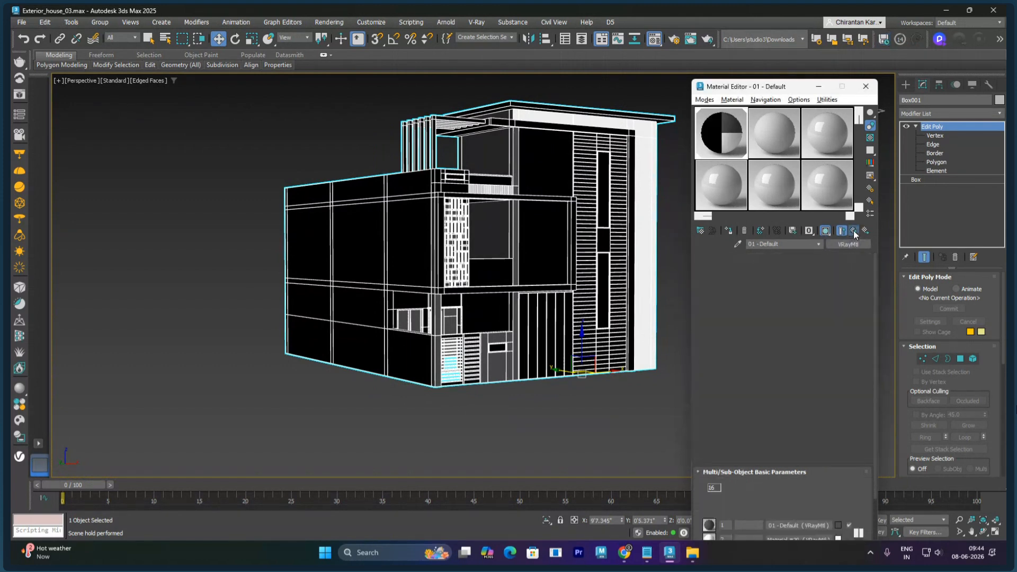
Step: Fill sub-material slots 3 to 10 with independent copies of the white VRayMtl from slot 2, using the Copy method
left_click_drag(793, 326, 790, 339)
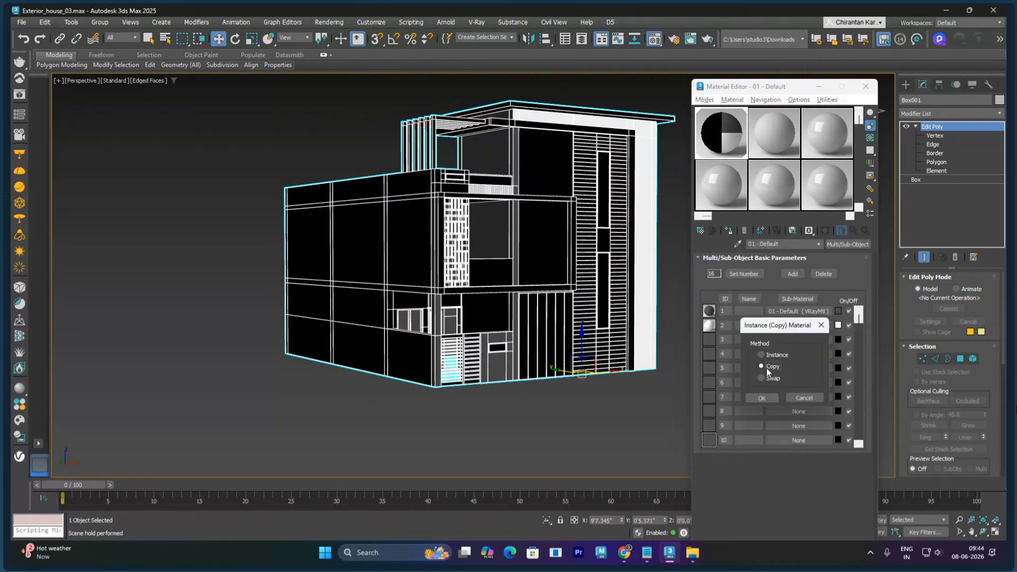
left_click(763, 397)
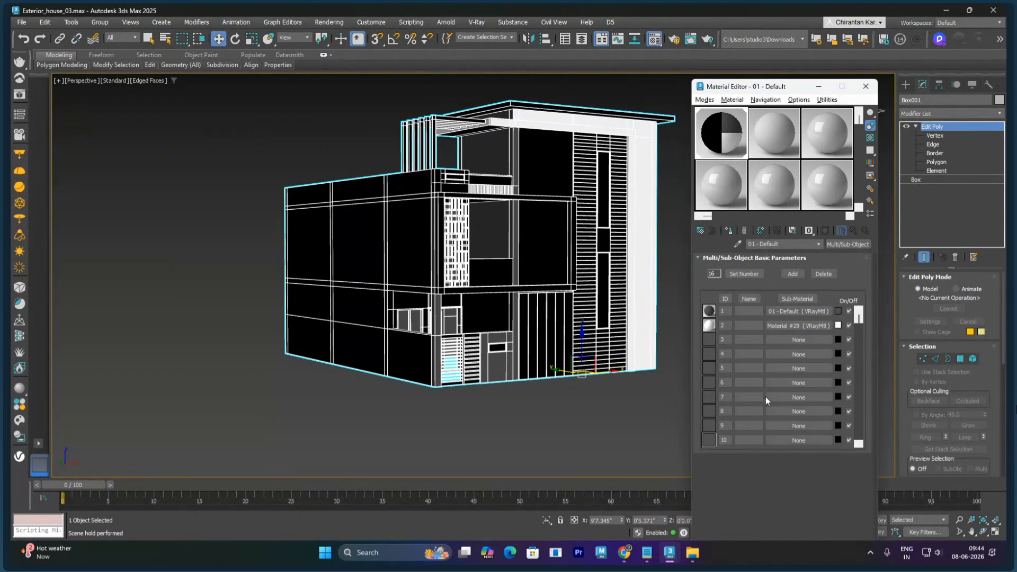
left_click_drag(794, 340, 791, 383)
left_click(768, 396)
left_click(761, 398)
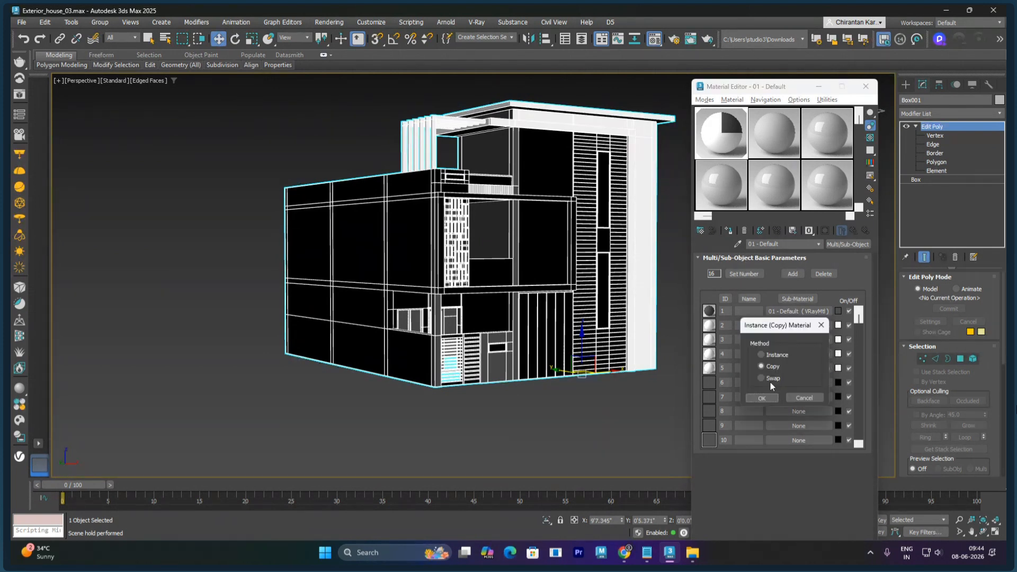
left_click(763, 398)
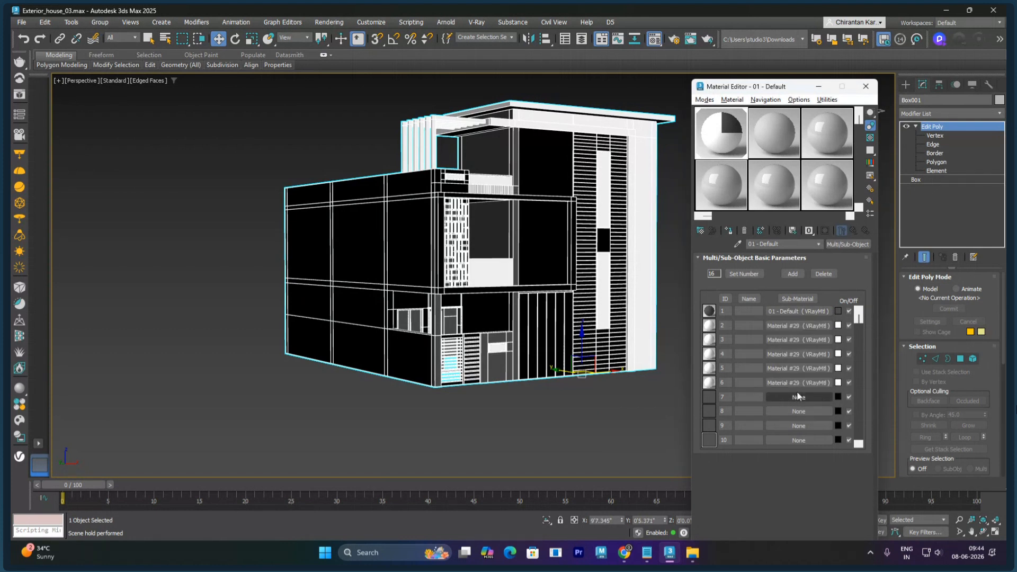
left_click_drag(793, 383, 787, 440)
left_click(764, 398)
left_click(766, 397)
left_click(763, 398)
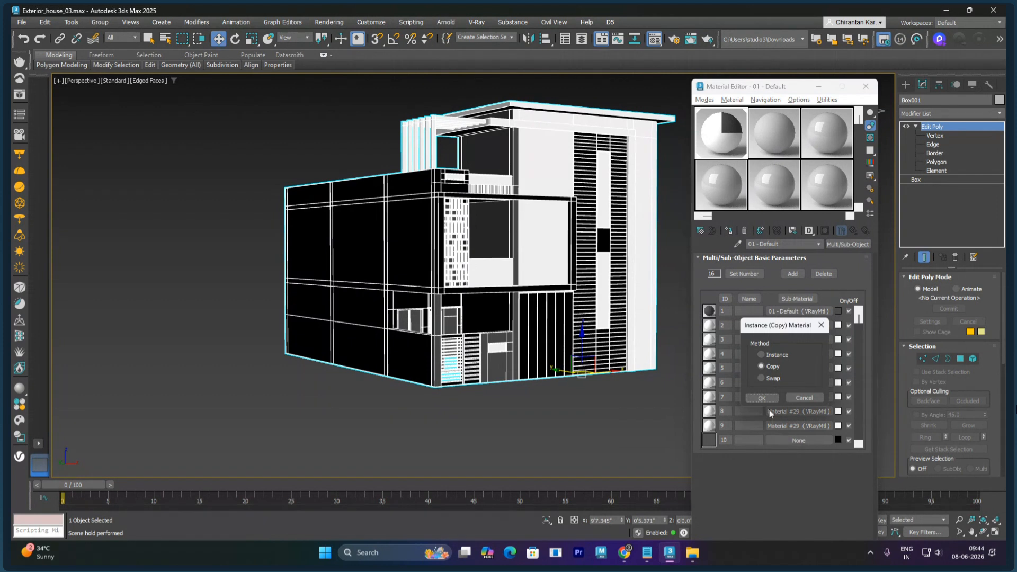
left_click(765, 398)
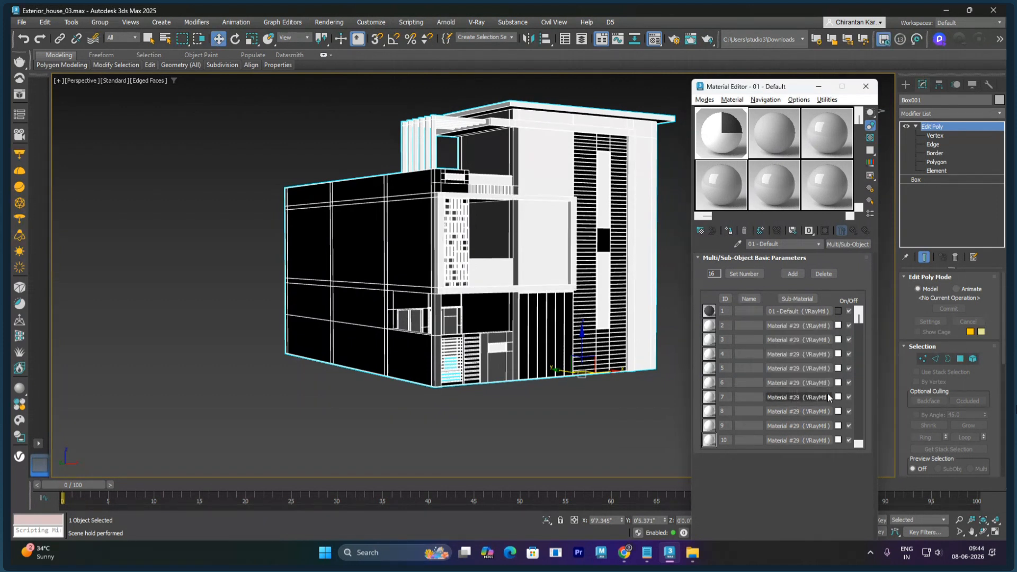
Step: Fill the remaining sub-material slots 11 to 16 with independent copies of the white VRayMtl
scroll(858, 445, "down", 6)
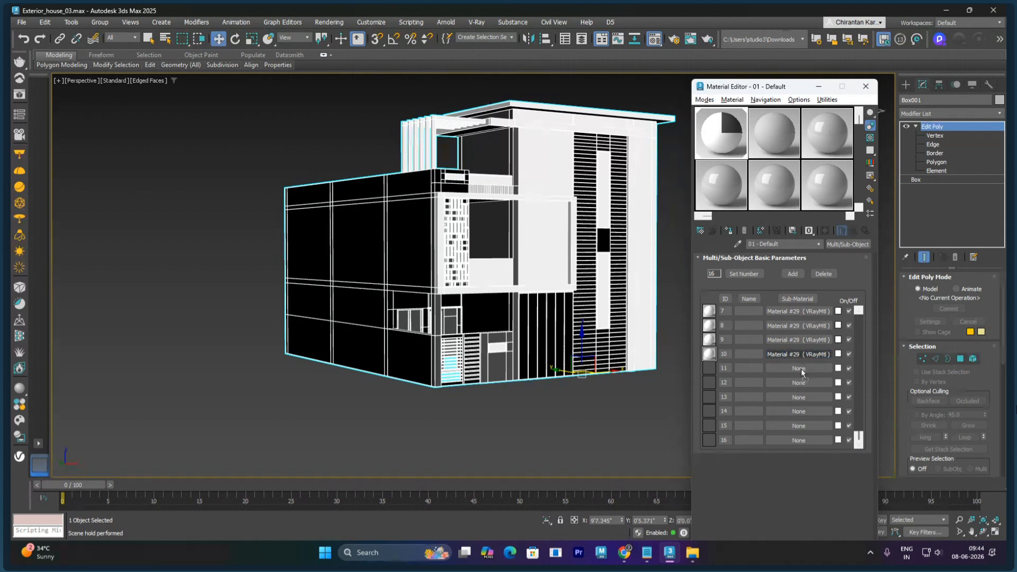
left_click_drag(801, 369, 800, 383)
left_click(770, 395)
left_click(778, 394)
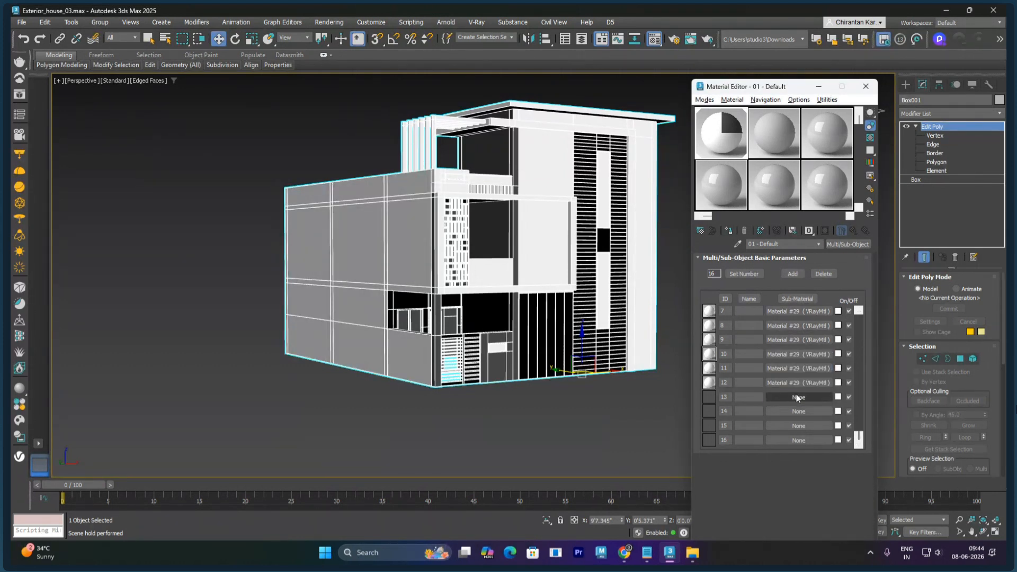
left_click(798, 397)
left_click(604, 429)
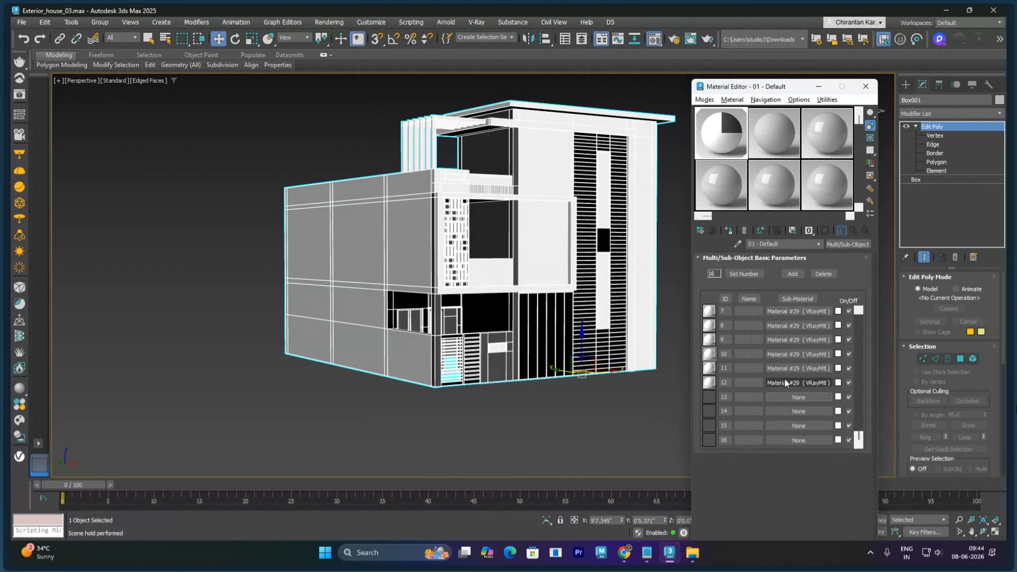
left_click_drag(788, 396, 789, 441)
left_click(773, 395)
left_click(760, 395)
left_click(760, 398)
left_click(766, 398)
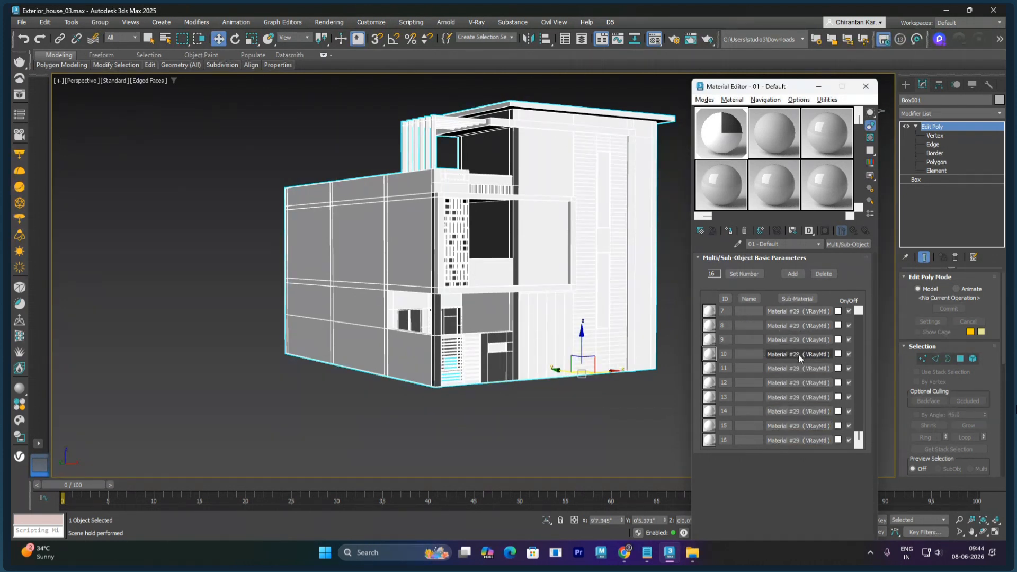
Step: Change sub-material 2's diffuse colour from white to a brownish orange for the tall side frame and roof edge
left_click(860, 323)
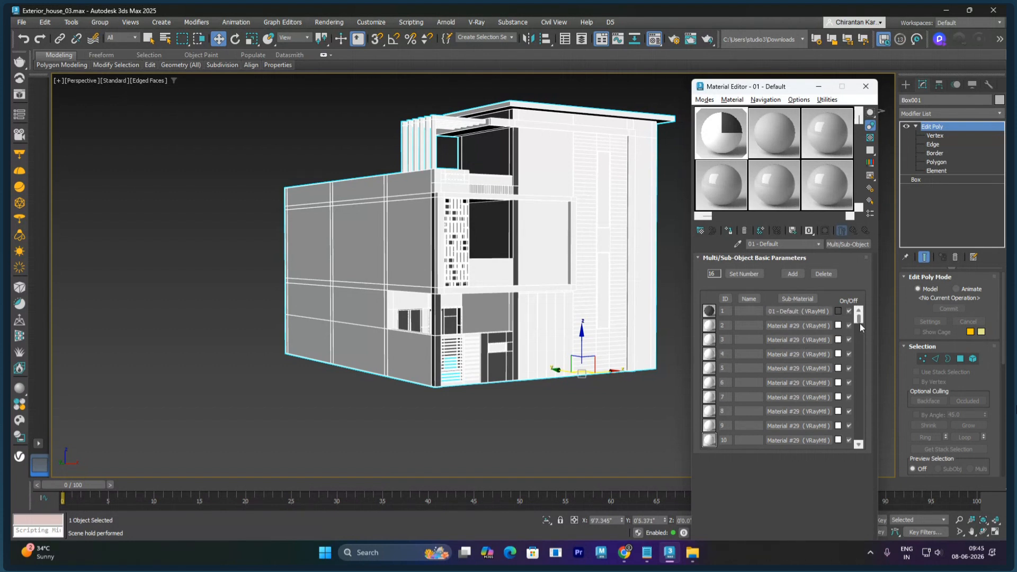
left_click(792, 326)
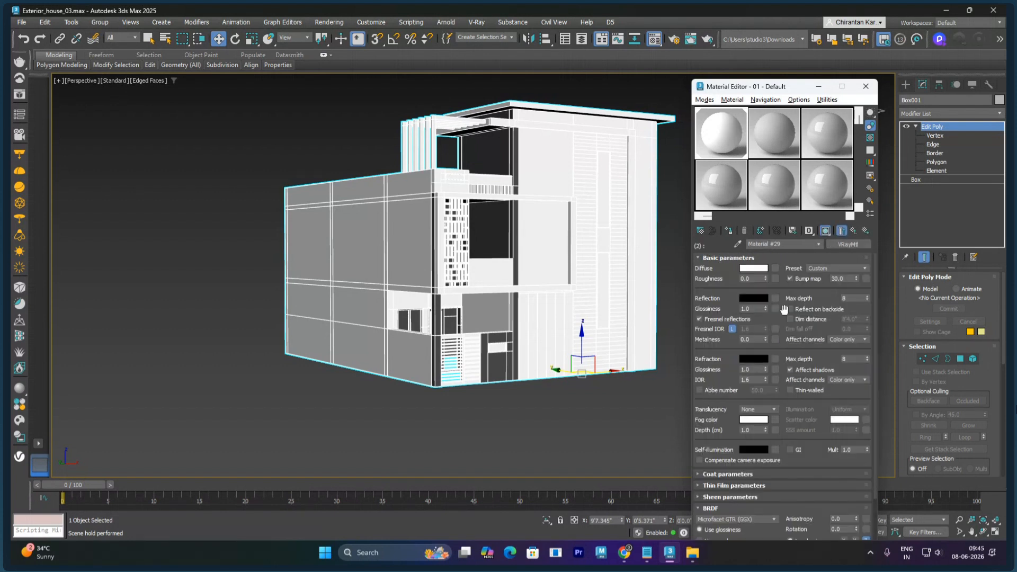
left_click(750, 268)
left_click_drag(572, 136, 711, 136)
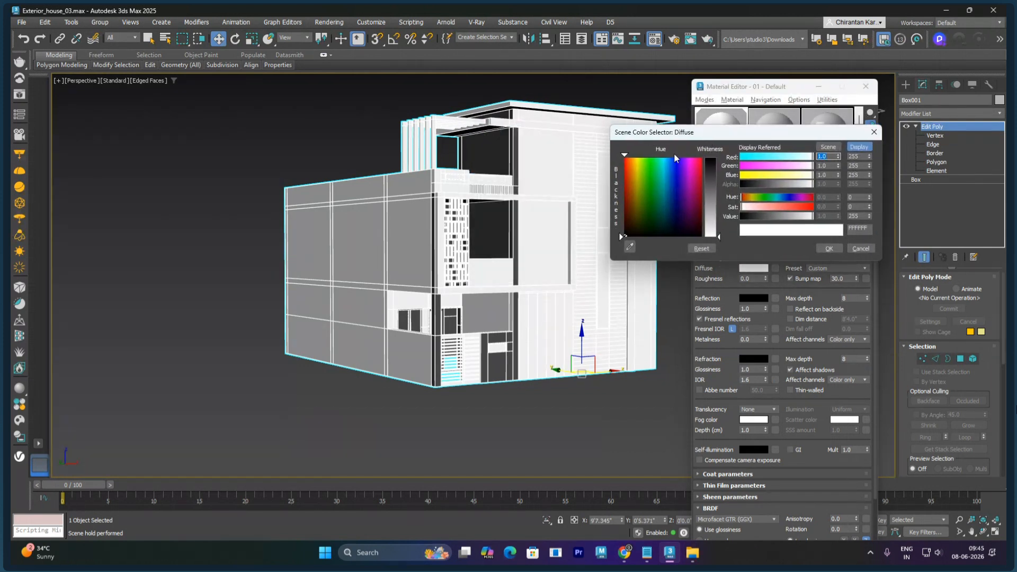
left_click(635, 167)
left_click_drag(711, 198, 711, 157)
left_click(632, 201)
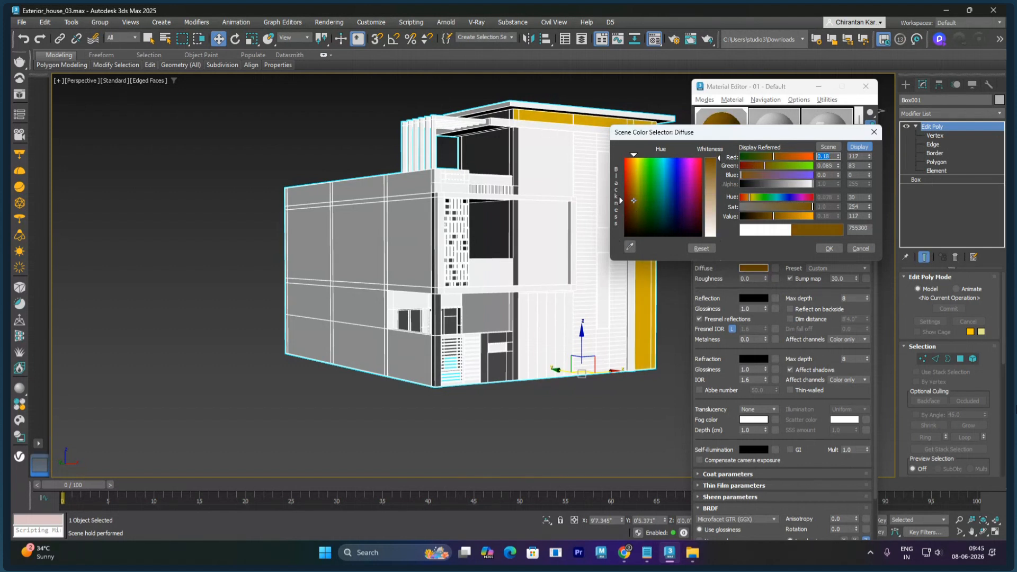
left_click(630, 202)
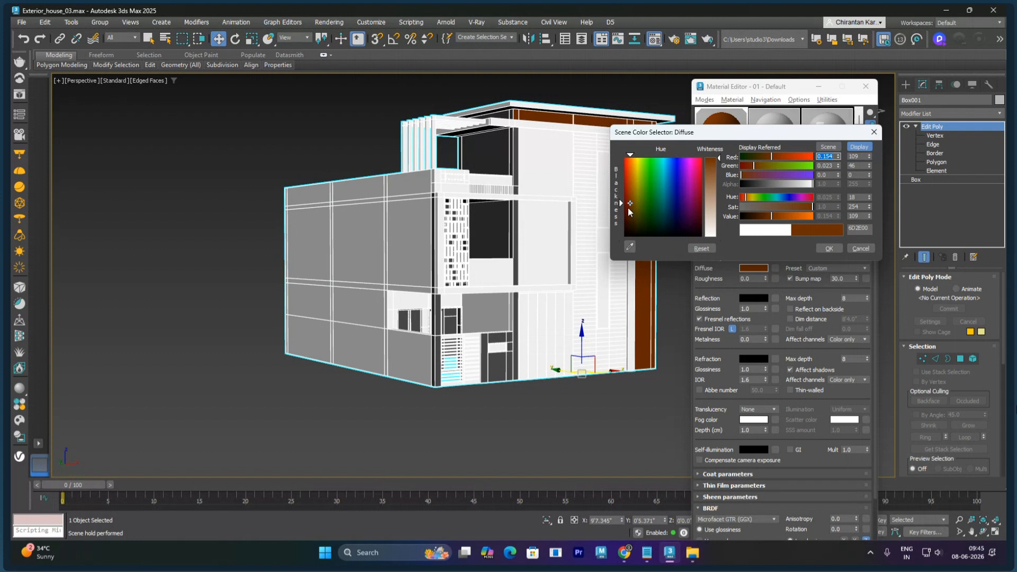
left_click(632, 203)
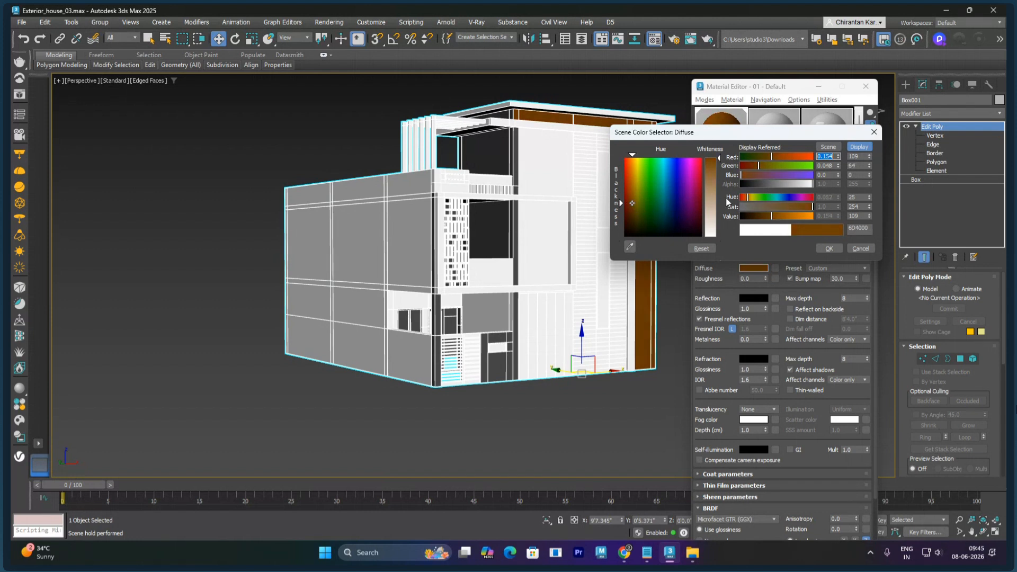
left_click_drag(772, 216, 795, 217)
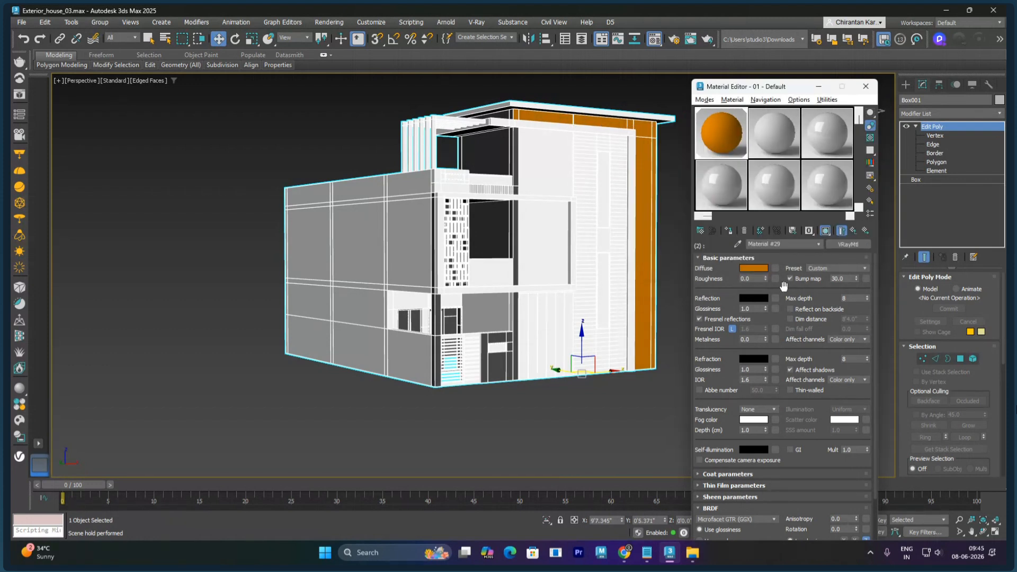
Step: Set sub-material 3's diffuse colour to a light tan and return to the Multi/Sub-Object level
left_click(826, 249)
left_click(853, 231)
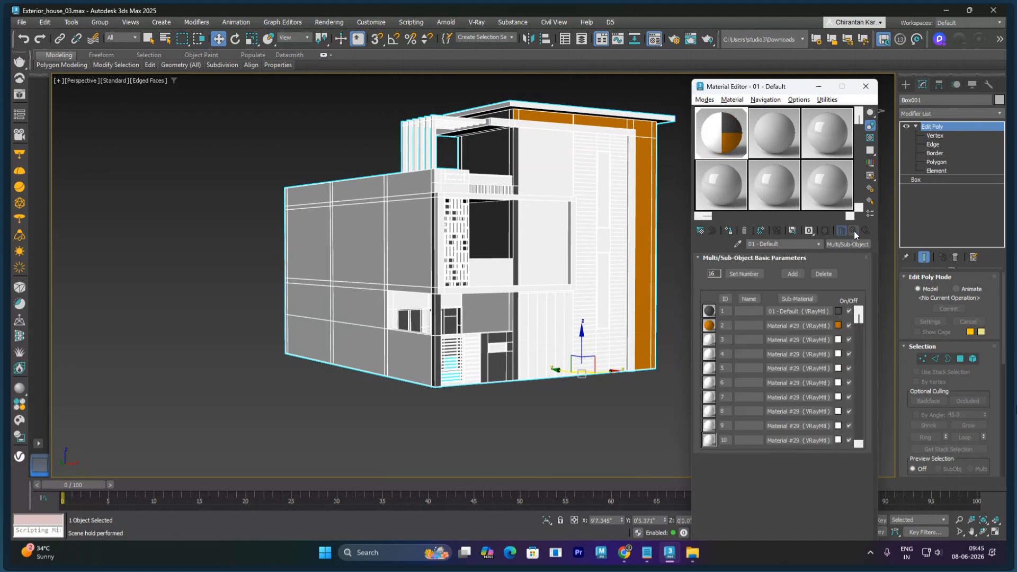
left_click(780, 339)
left_click(753, 268)
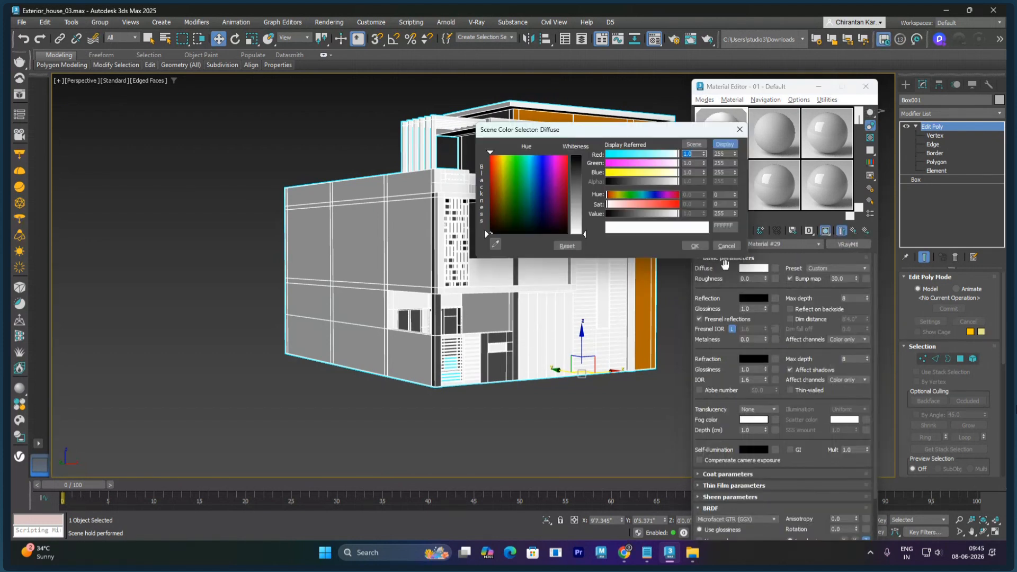
left_click(496, 179)
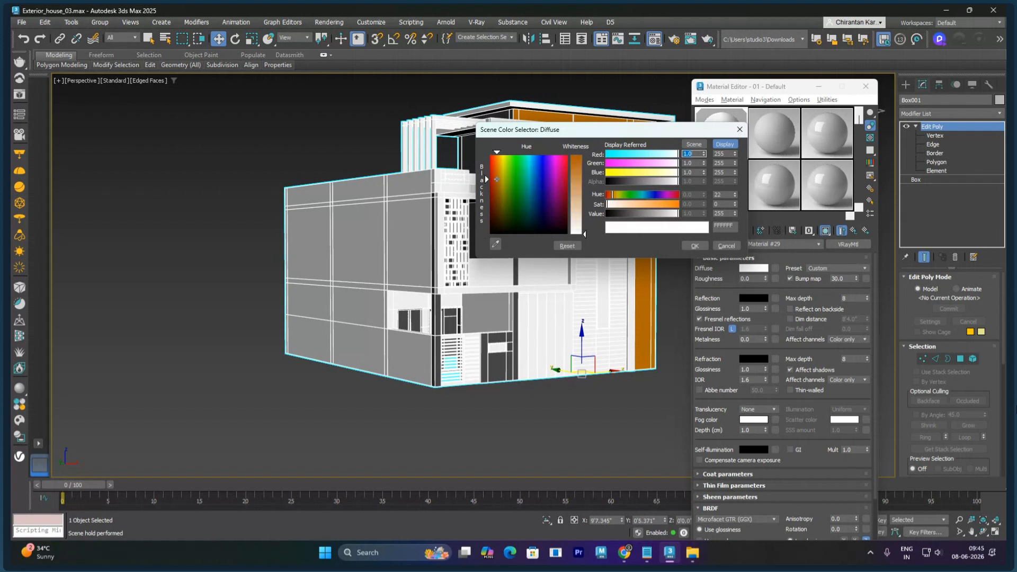
left_click(585, 199)
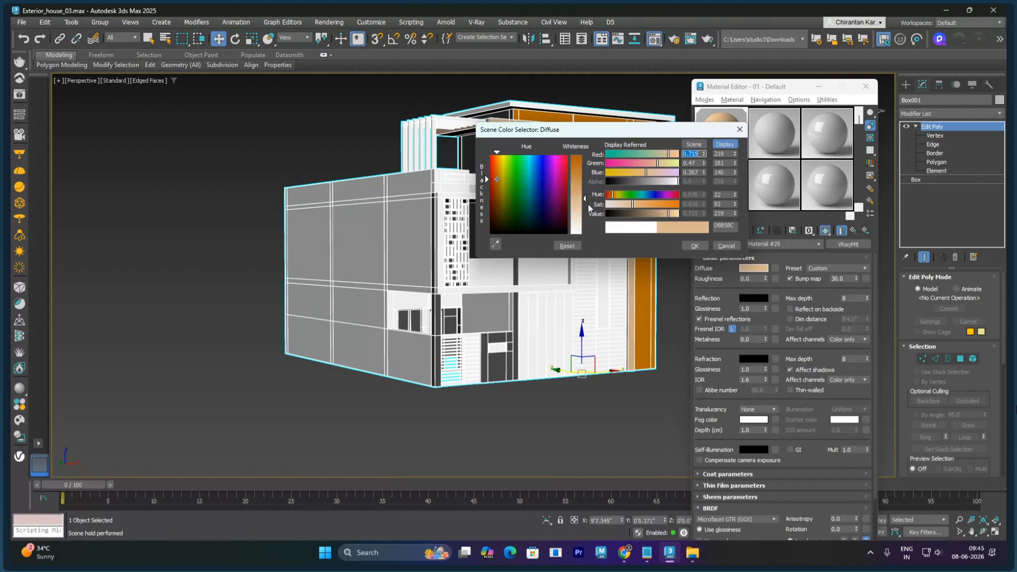
left_click(693, 246)
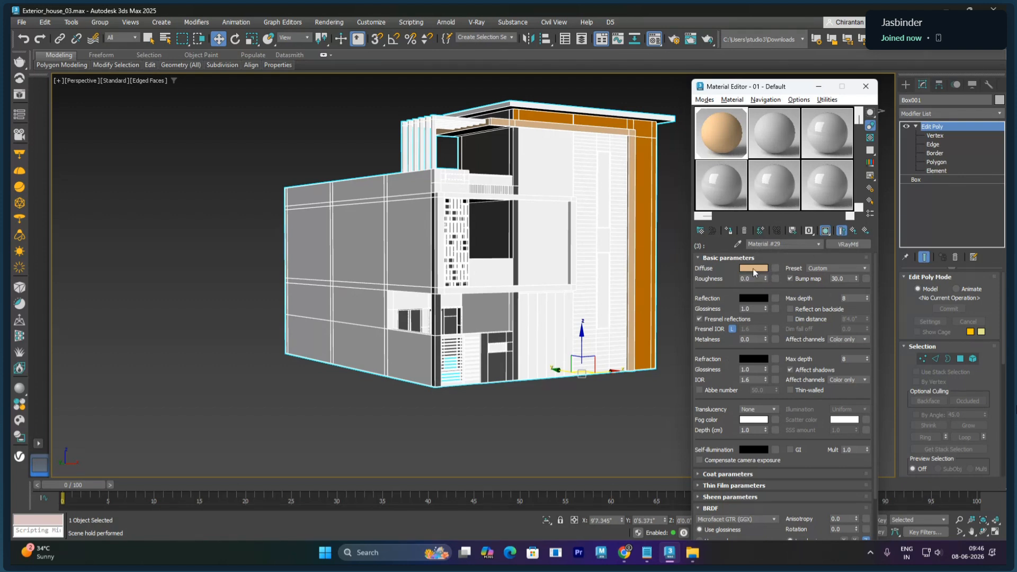
left_click(853, 231)
Step: Try a light purple diffuse colour on sub-material 4, reset it to white, and return to the Multi/Sub-Object level
left_click(803, 357)
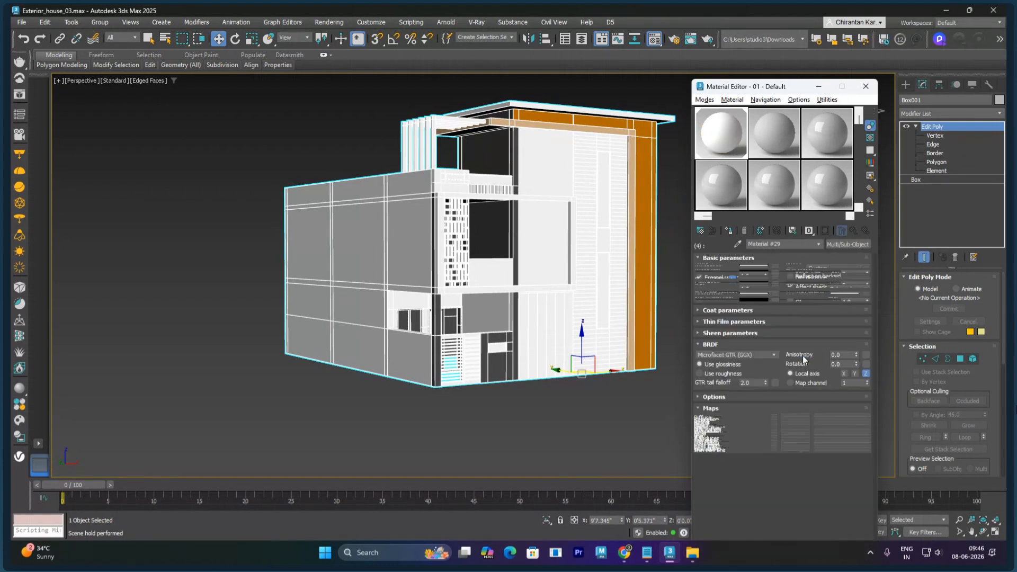
left_click(756, 271)
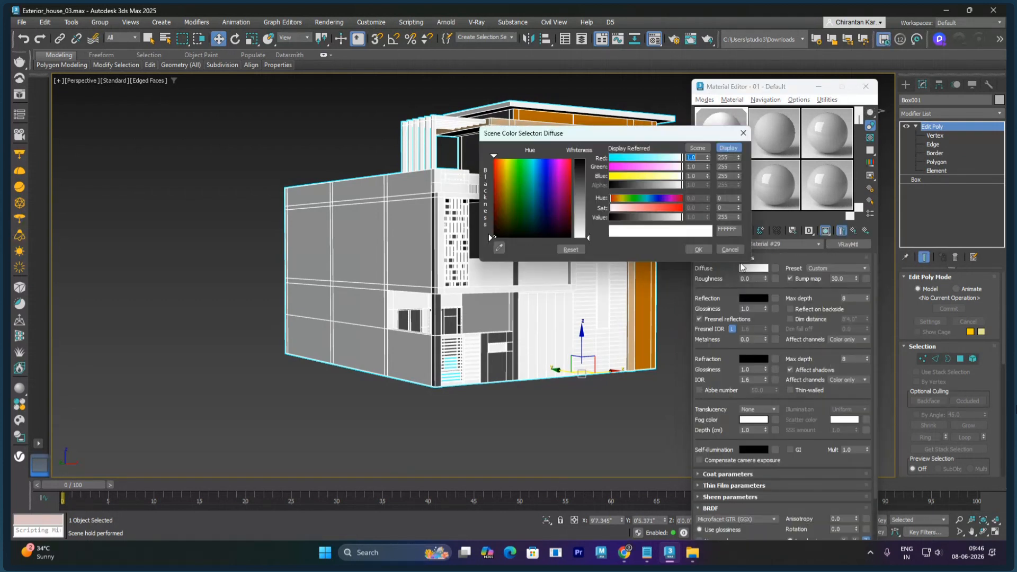
left_click(554, 196)
left_click(577, 204)
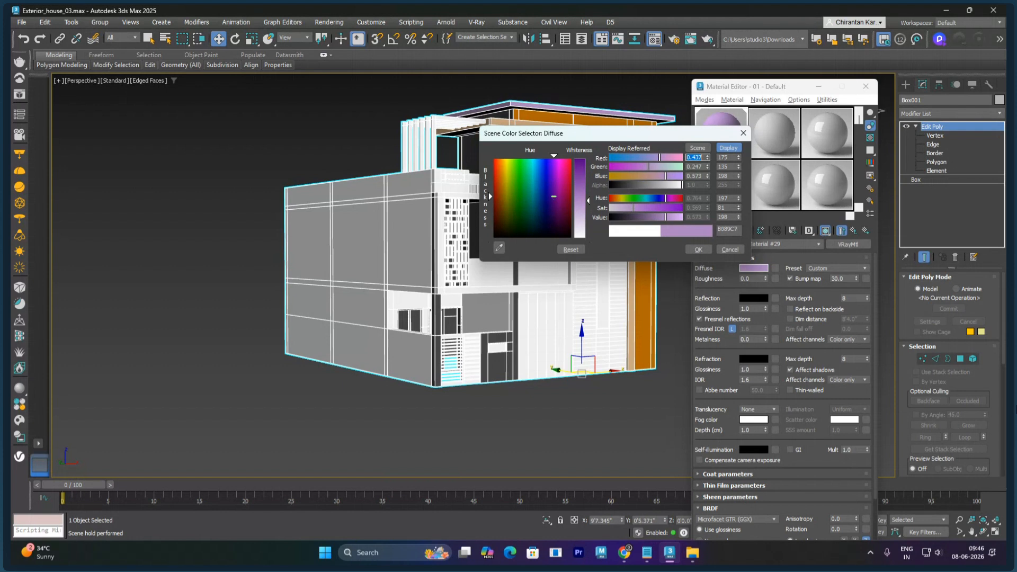
left_click(588, 202)
left_click(570, 250)
left_click_drag(577, 202, 578, 160)
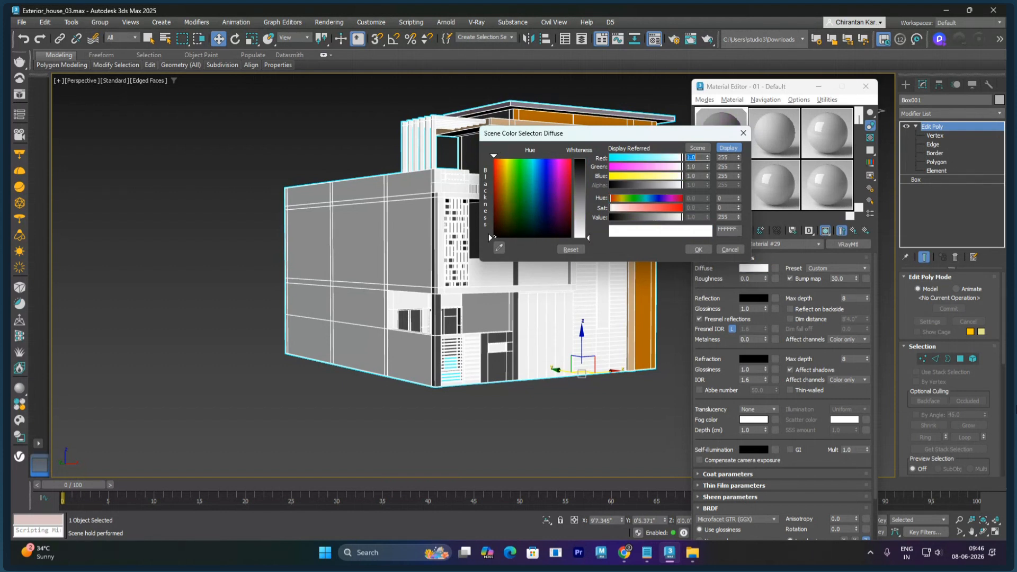
left_click(691, 248)
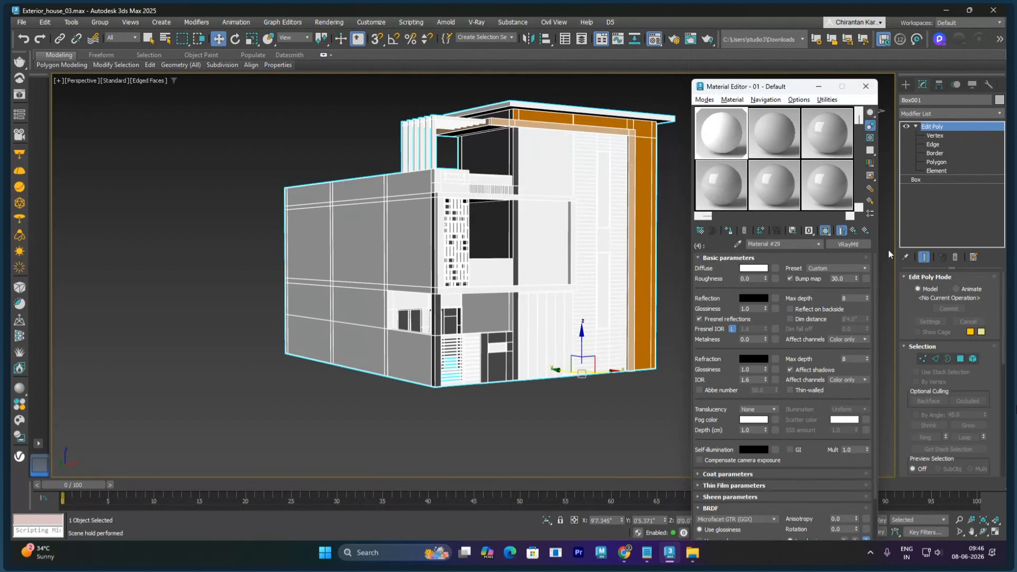
left_click(852, 231)
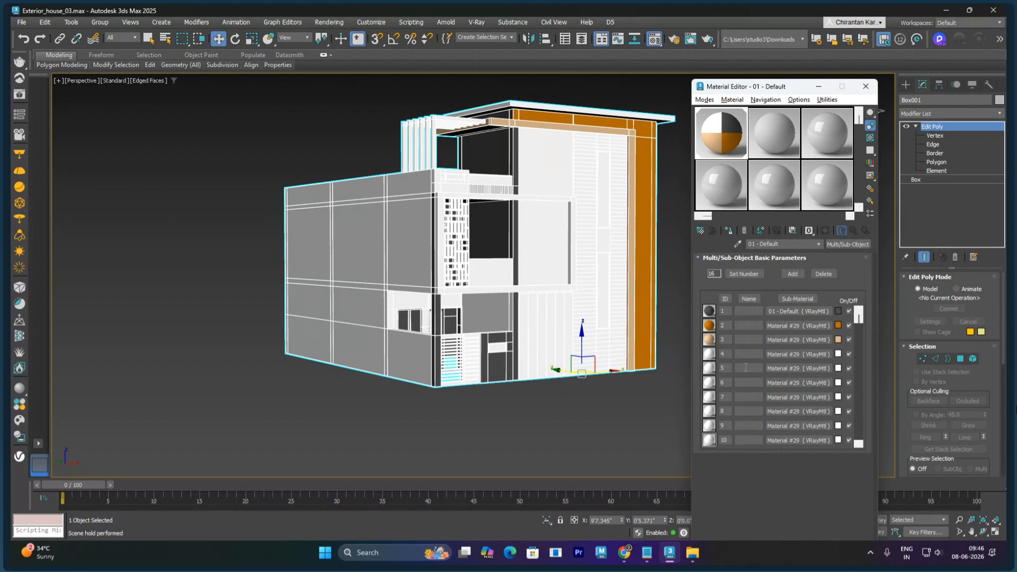
Step: Set sub-material 5's diffuse colour to near-black (RGB 33, 33, 33) and name its slot Pergola
left_click(794, 368)
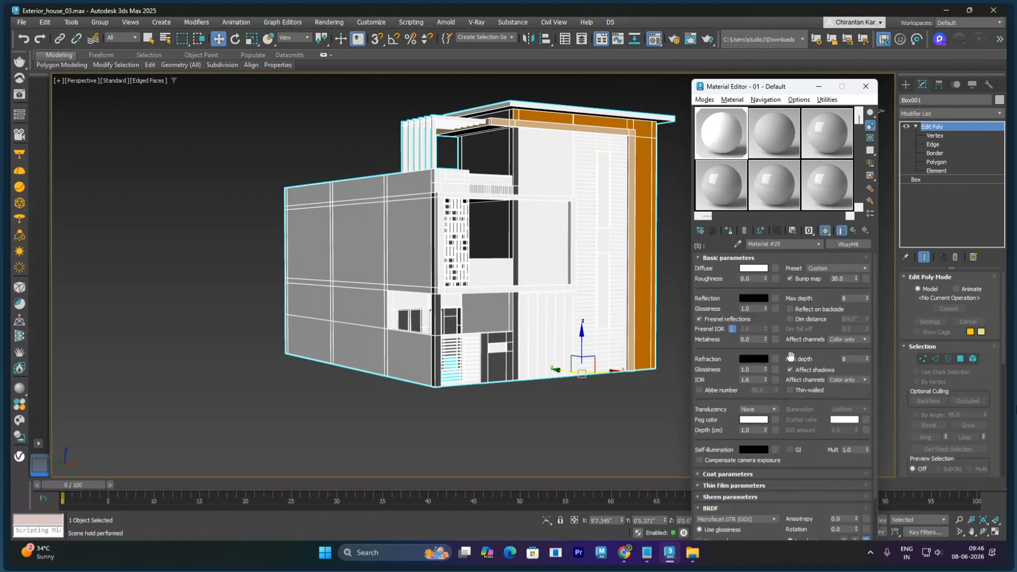
left_click(754, 268)
left_click_drag(573, 182, 583, 170)
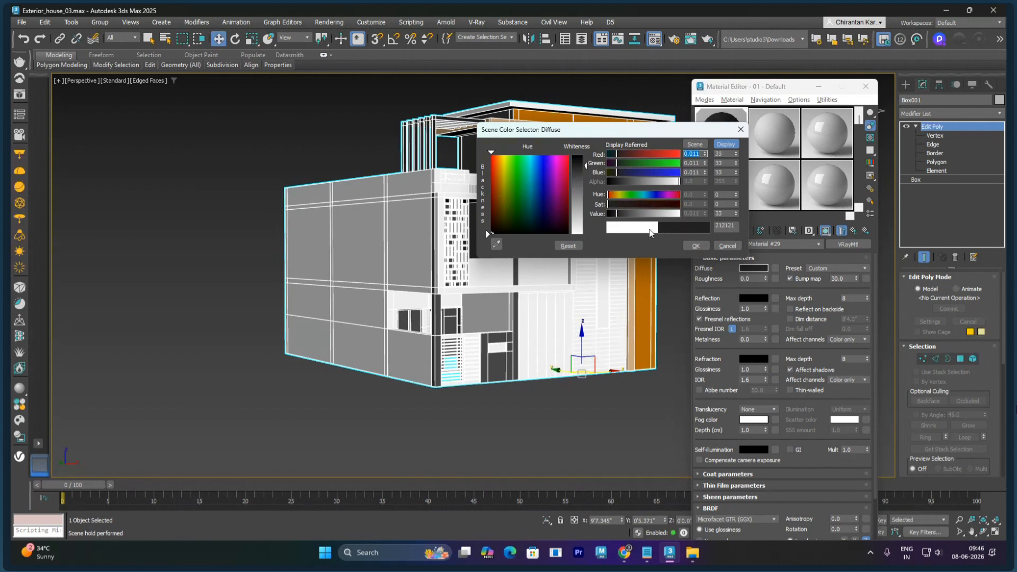
left_click(727, 246)
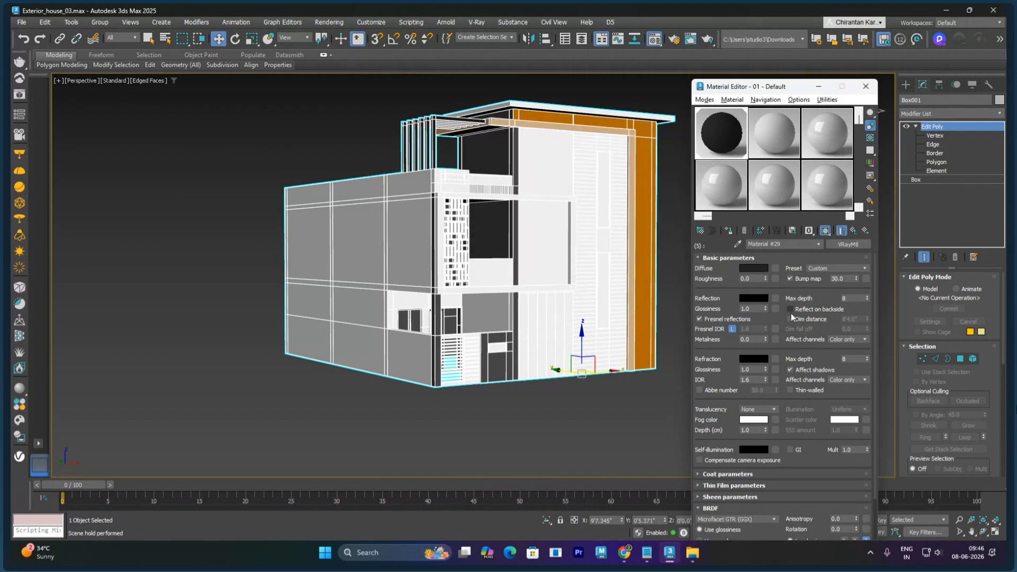
left_click(854, 231)
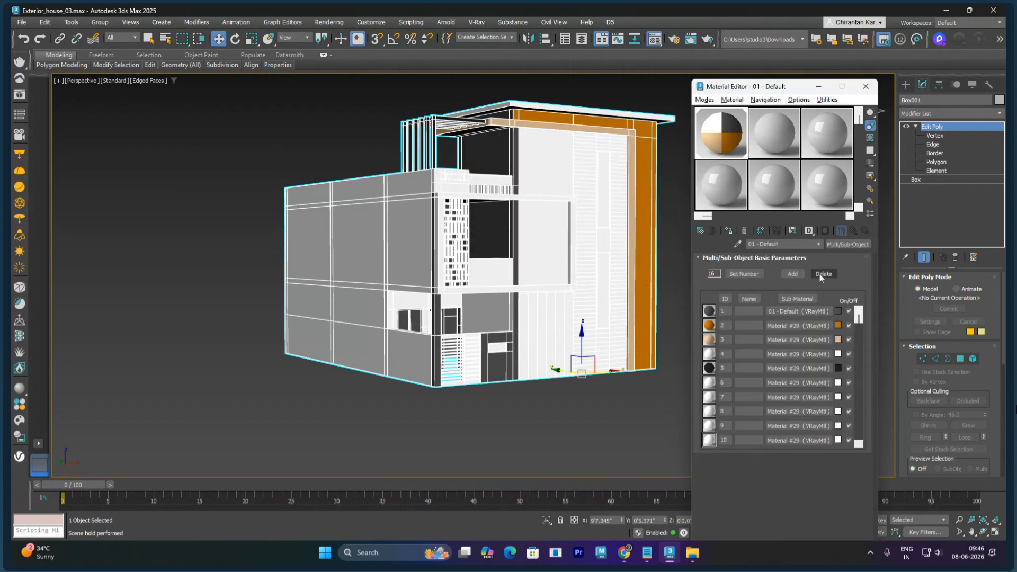
left_click(740, 370)
type("Pergola")
key("Return")
left_click(754, 381)
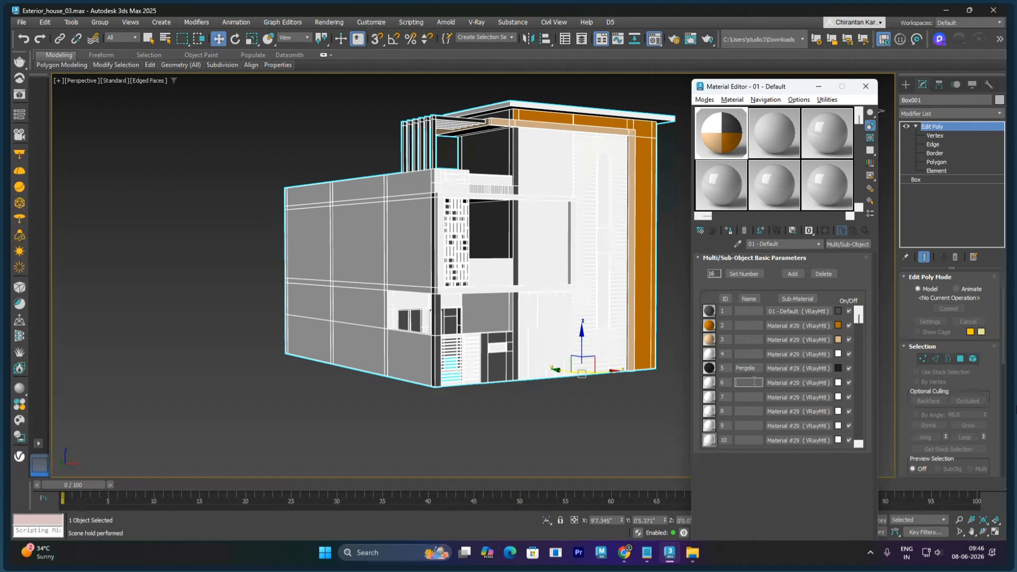
Step: Check sub-material 4's diffuse colour without changing it, and name its slot Top_Roof
left_click(750, 353)
left_click(774, 355)
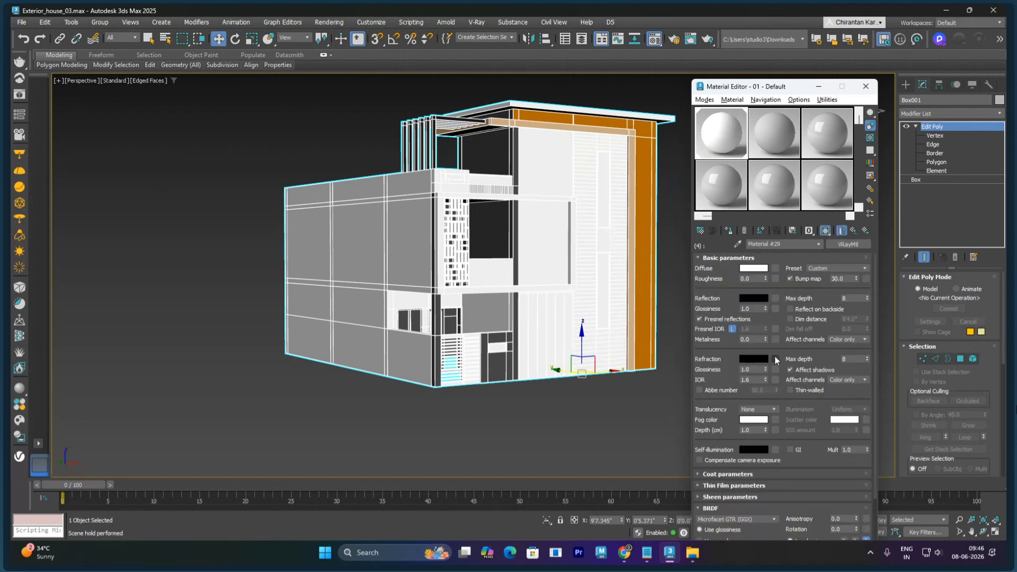
left_click(750, 269)
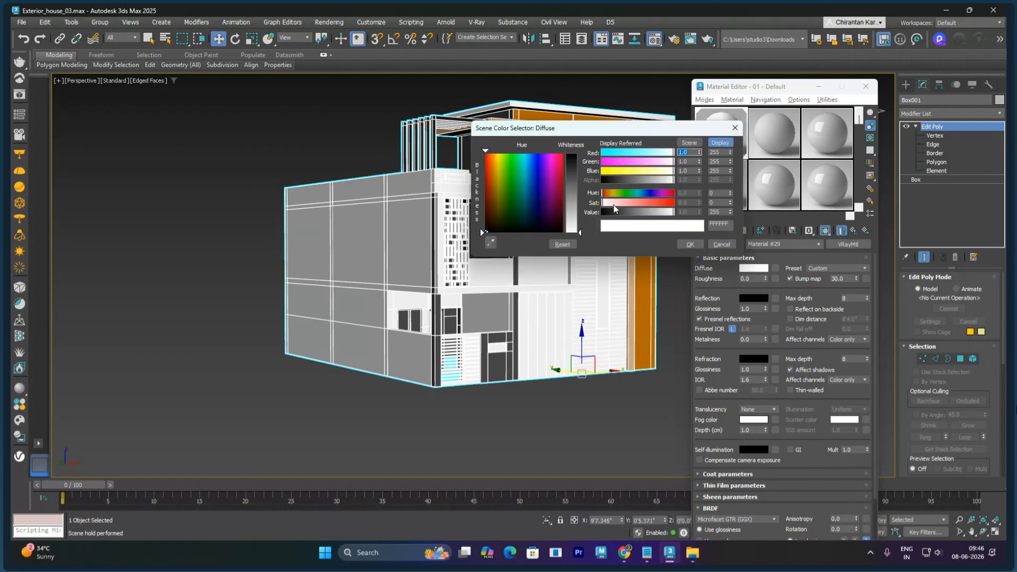
left_click(709, 243)
left_click(853, 233)
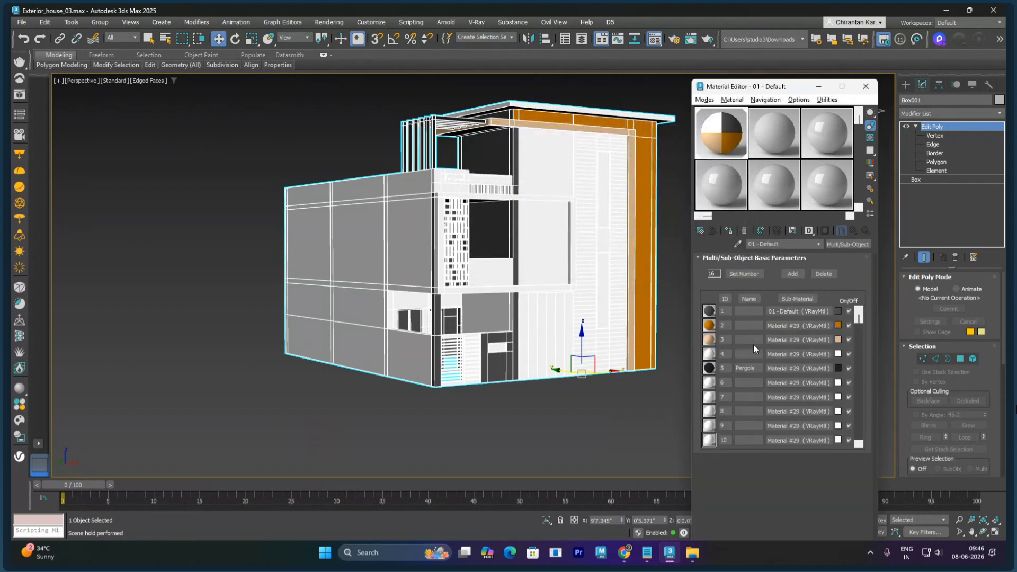
left_click(748, 355)
type("Top_Roof")
key("Return")
Step: Name slot 6 Glass, set its diffuse colour to a light blue, and check the glazed parts on the house
left_click(754, 383)
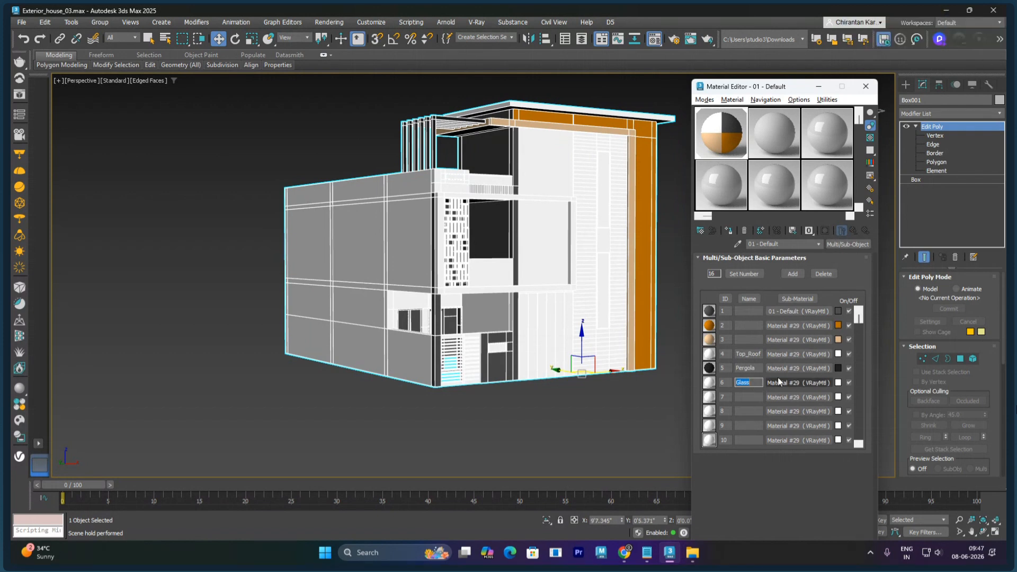
left_click(793, 382)
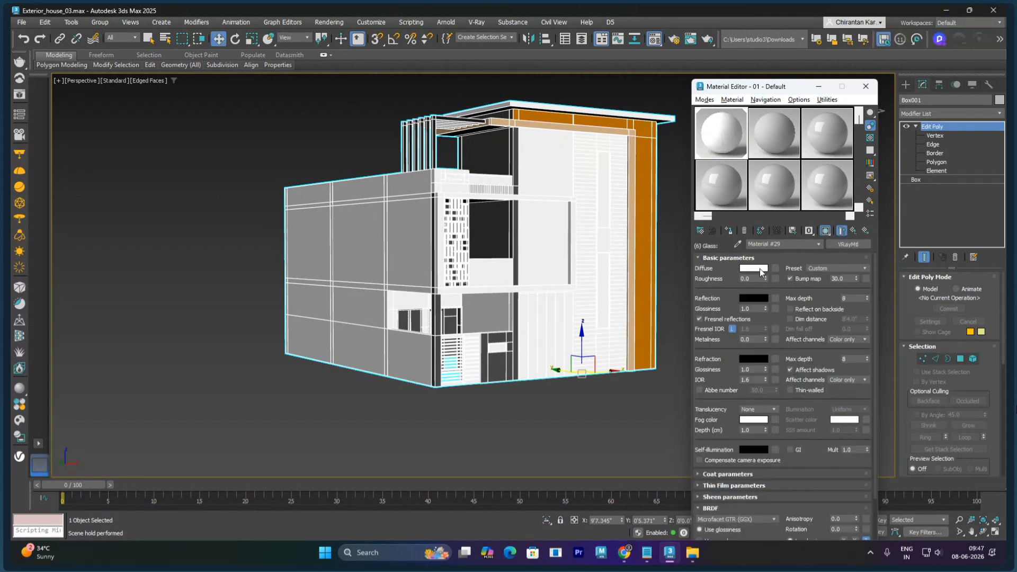
left_click(757, 269)
left_click(539, 207)
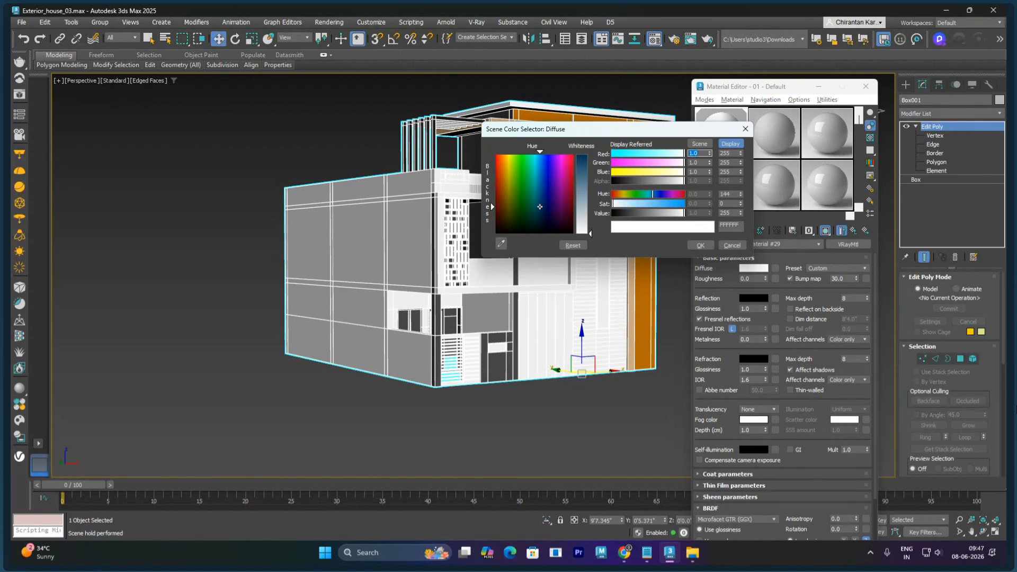
mouse_move(579, 221)
left_mouse_down()
mouse_move(581, 180)
mouse_move(596, 177)
left_mouse_up()
left_click_drag(647, 203, 669, 214)
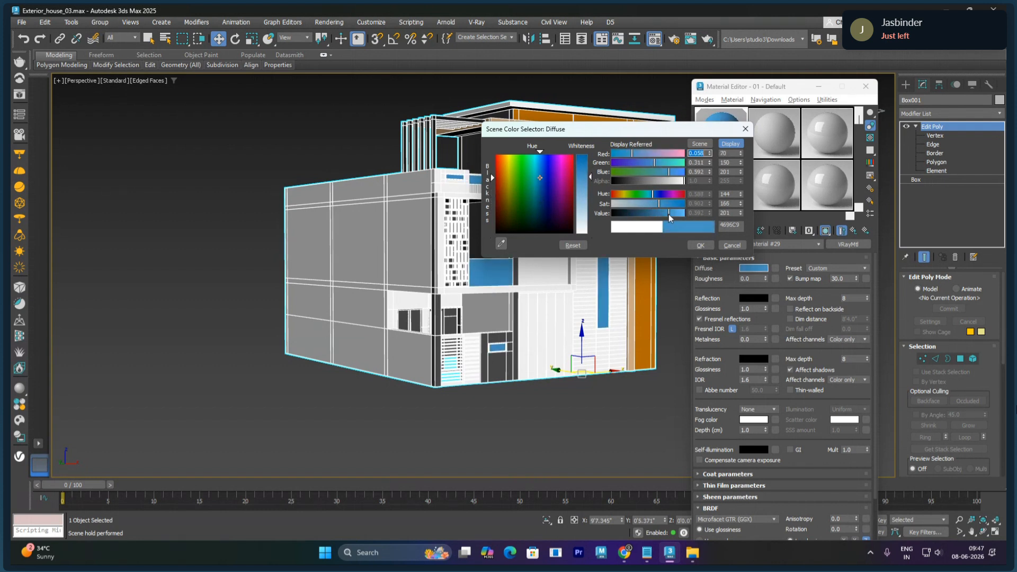
left_click(705, 245)
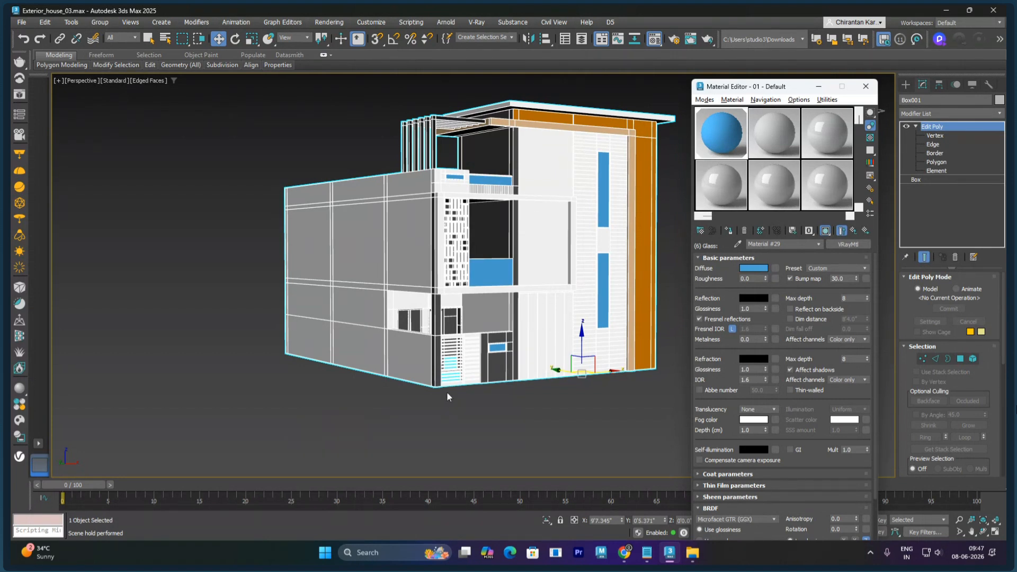
scroll(447, 393, "up", 10)
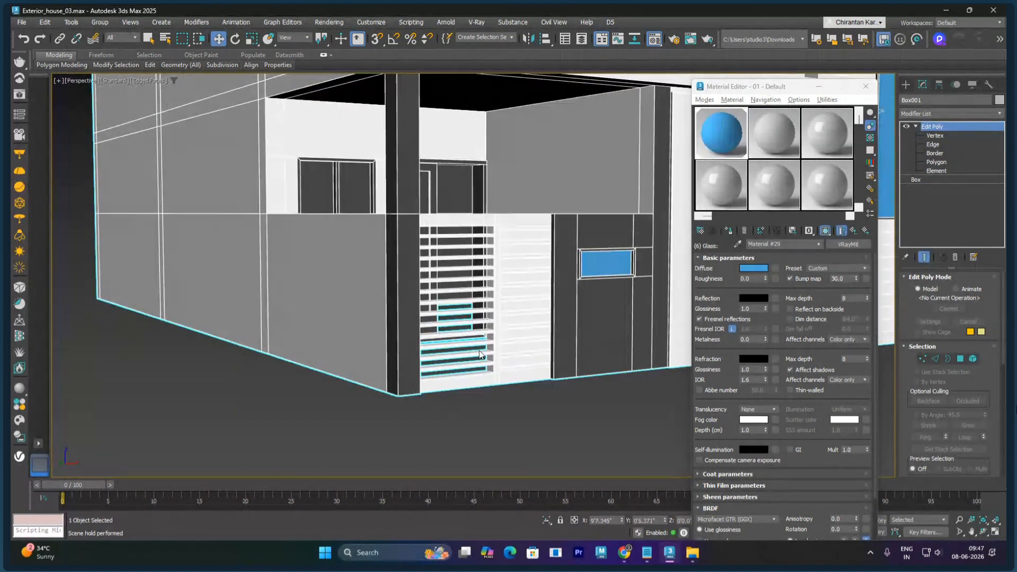
mouse_move(480, 355)
middle_mouse_down("alt")
mouse_move(489, 372)
mouse_move(481, 351)
middle_mouse_up("alt")
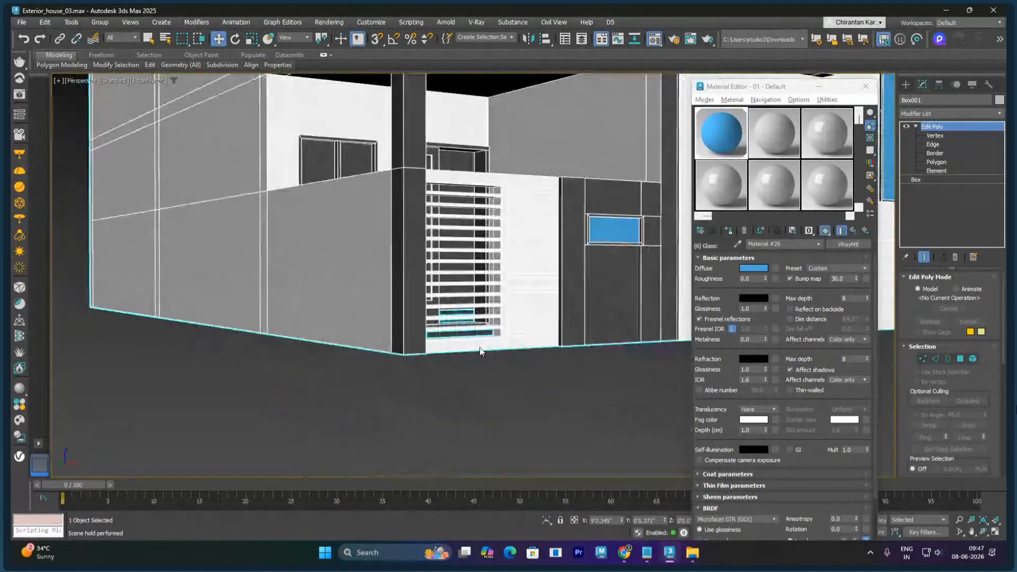
scroll(506, 335, "down", 6)
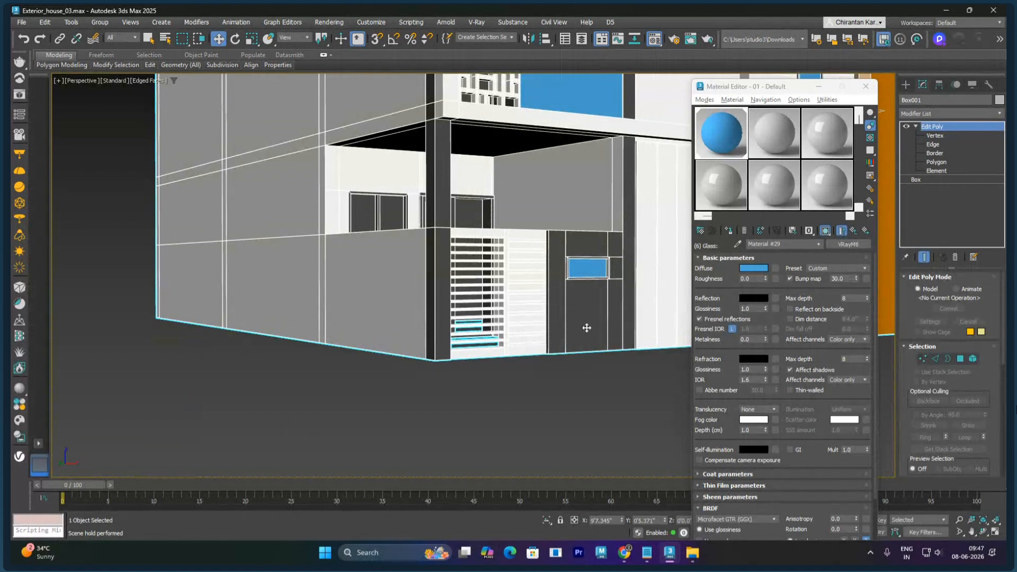
middle_click_drag(617, 304, 445, 393)
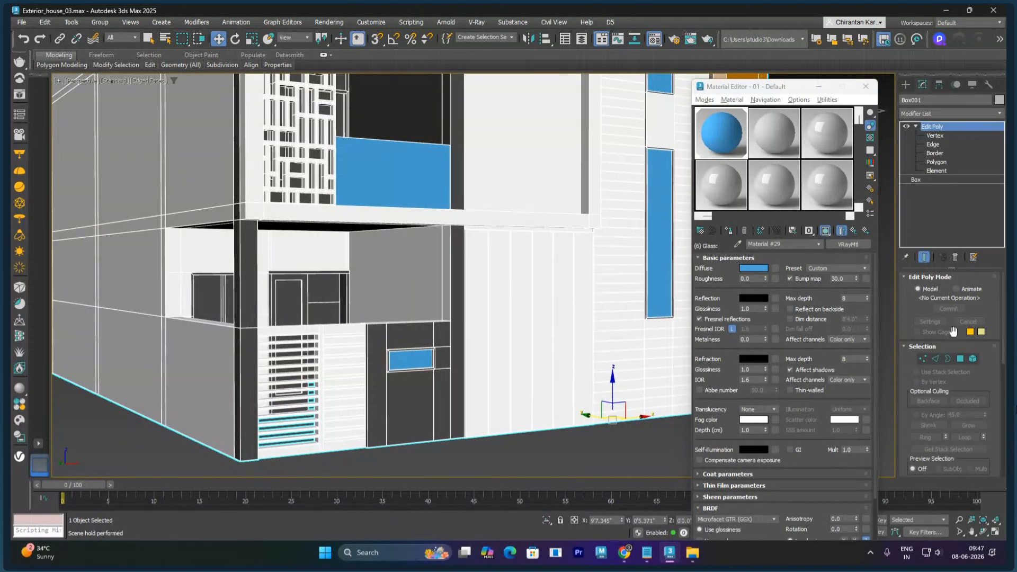
left_click(854, 234)
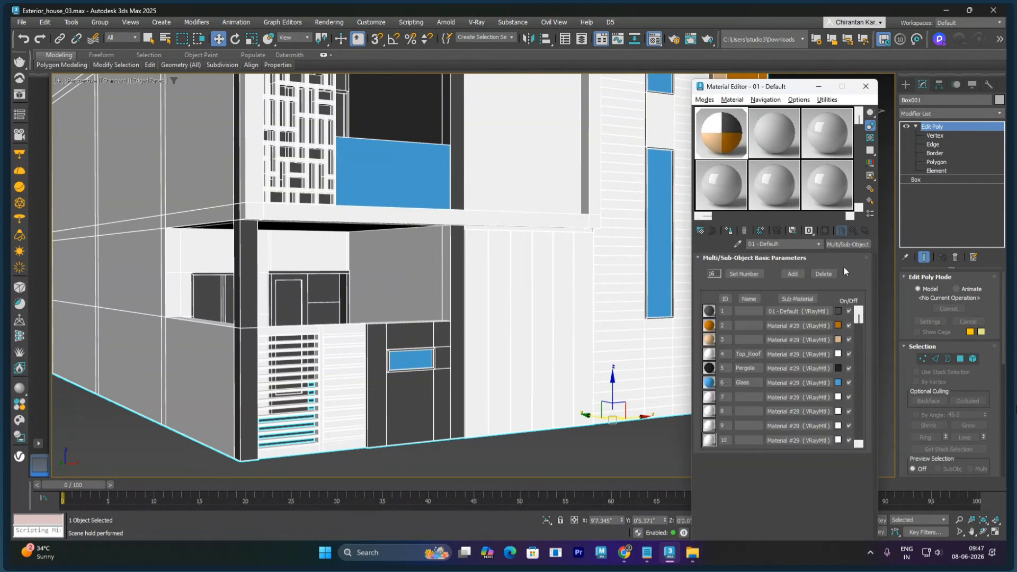
Step: Set sub-material 7's diffuse colour to a deep blue (RGB 16, 83, 166) and look for its faces on the house
left_click(783, 396)
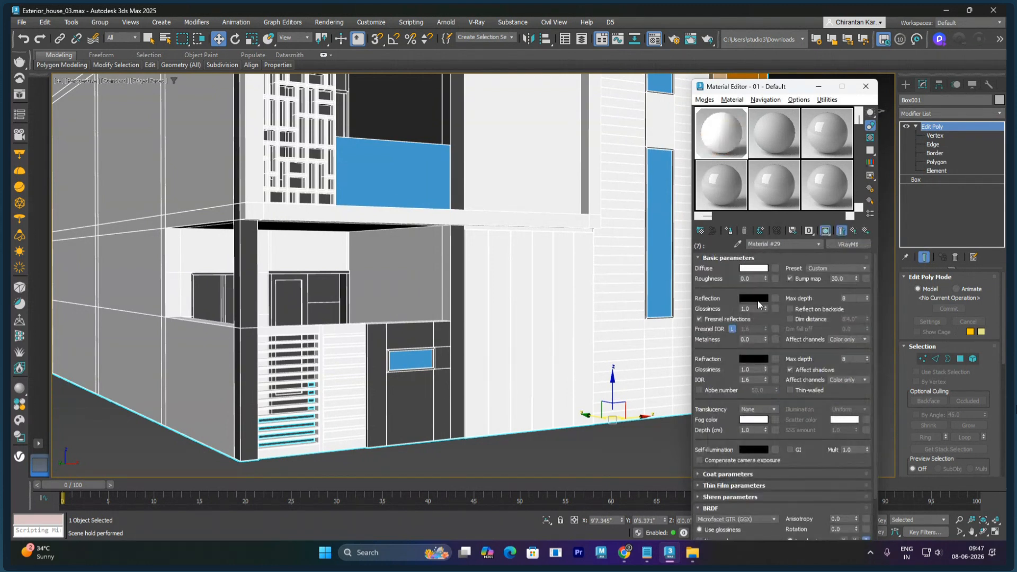
left_click(752, 269)
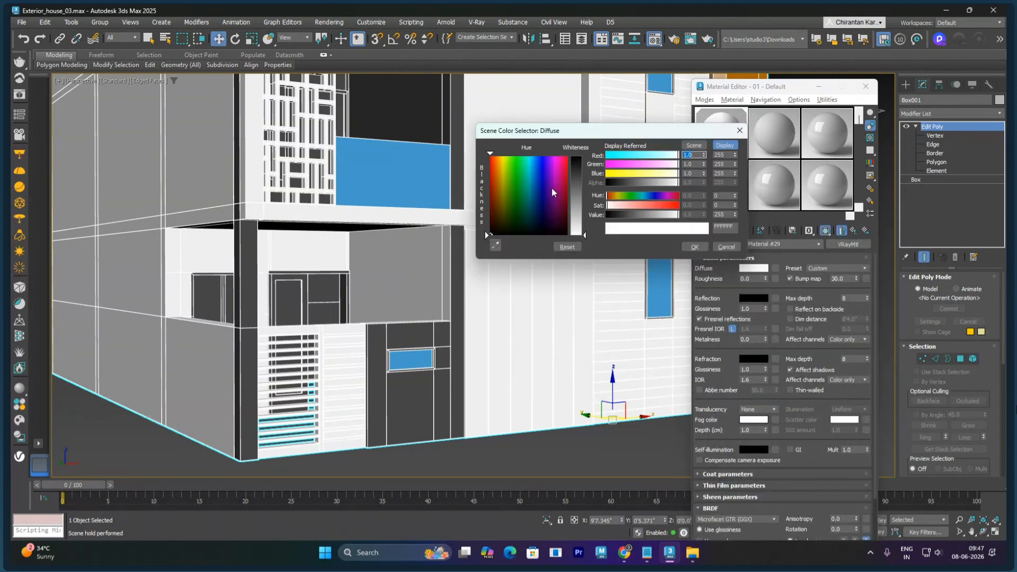
left_click(536, 186)
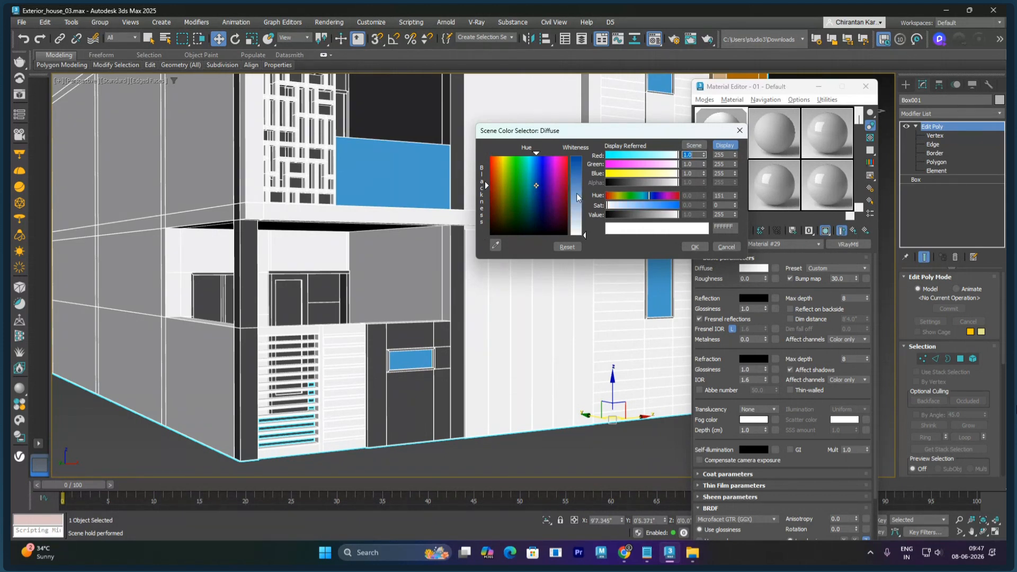
left_click_drag(579, 195, 586, 164)
scroll(400, 201, "down", 6)
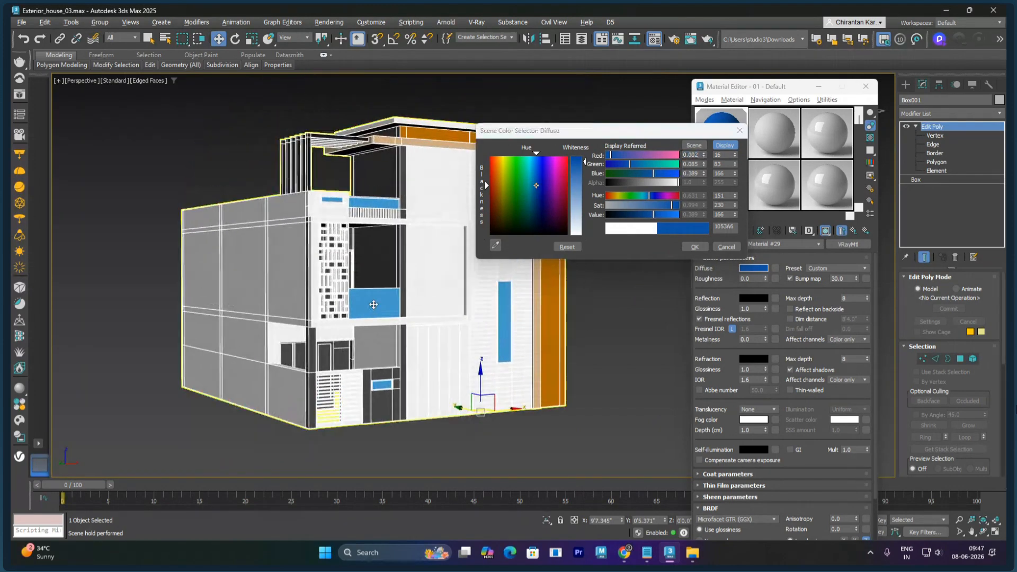
Step: Set the diffuse color of sub-material 7 to magenta (DC00DF) and return to the Multi/Sub-Object material
mouse_move(374, 305)
middle_mouse_down("alt")
mouse_move(331, 318)
mouse_move(428, 317)
mouse_move(376, 298)
middle_mouse_up("alt")
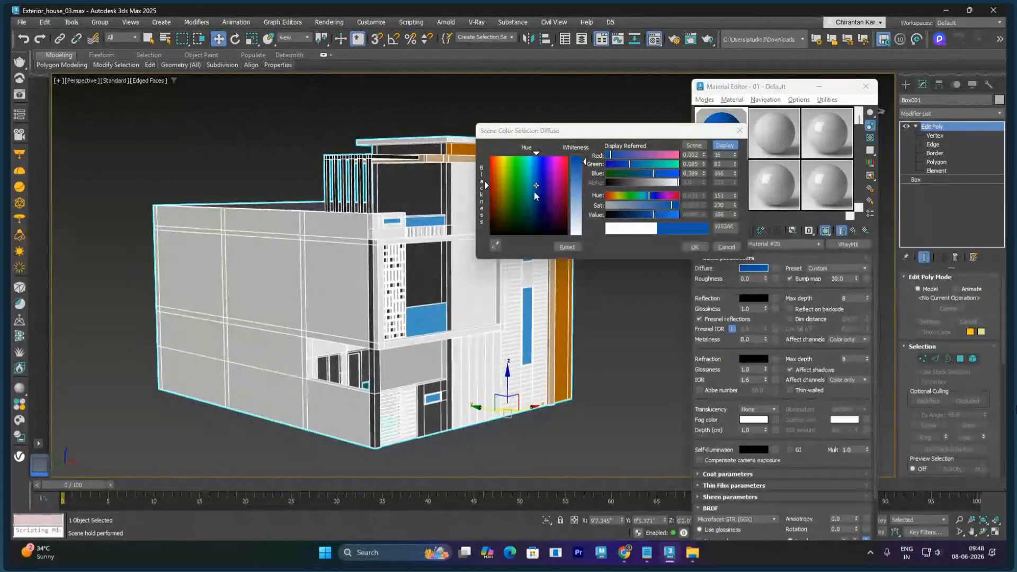
left_click_drag(544, 176, 583, 156)
middle_click_drag(443, 215, 461, 321, "alt")
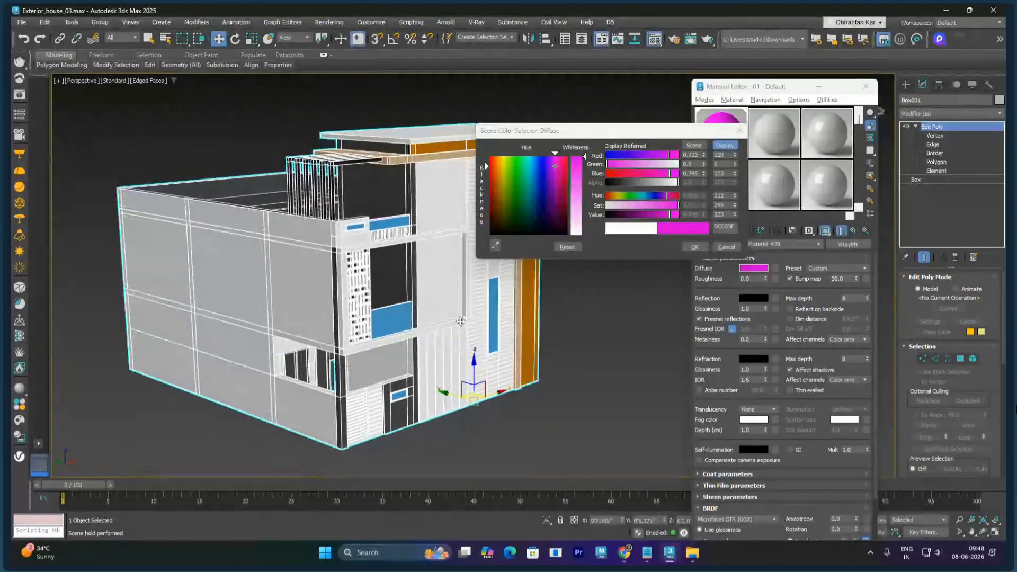
left_click(696, 246)
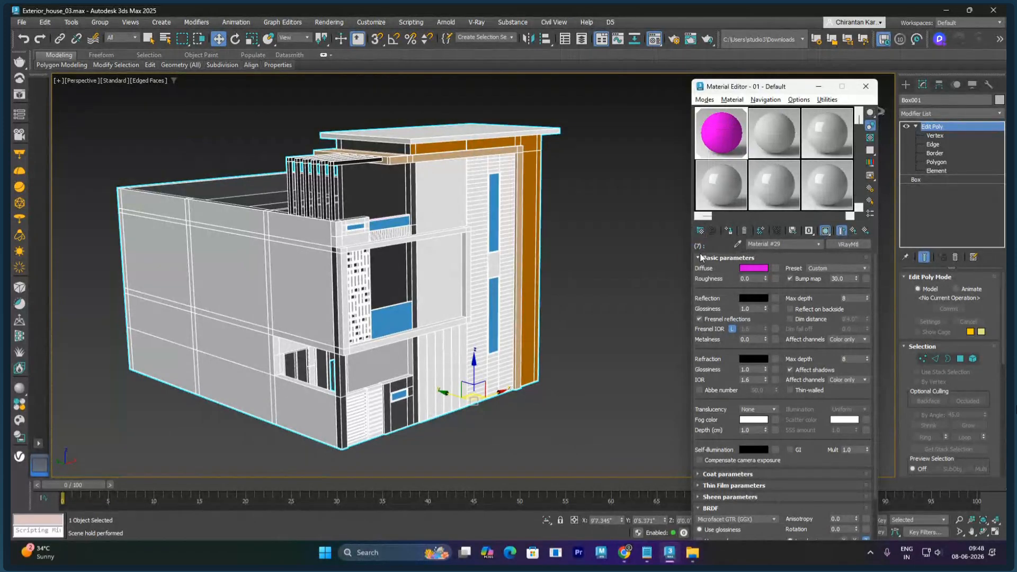
left_click(854, 232)
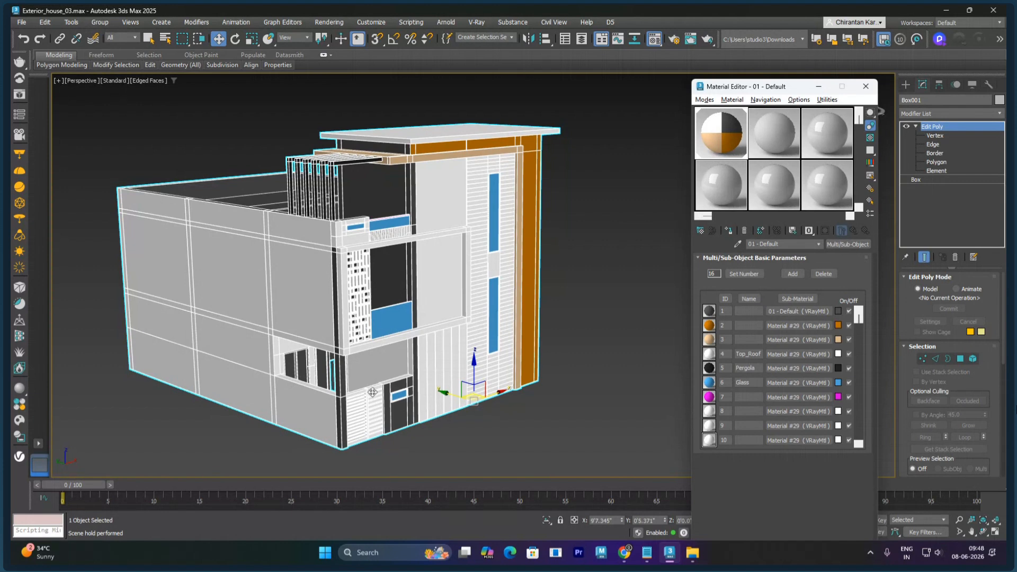
Step: Inspect the magenta strip above the balcony glass and name sub-material 7 Railing
scroll(337, 391, "up", 4)
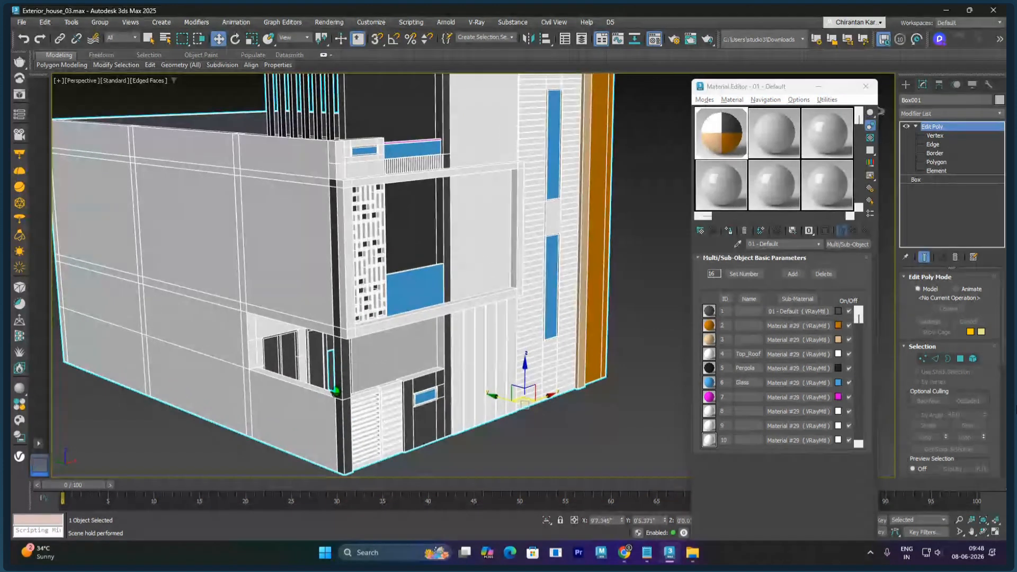
middle_click_drag(372, 365, 415, 389)
middle_click_drag(430, 261, 454, 263, "alt")
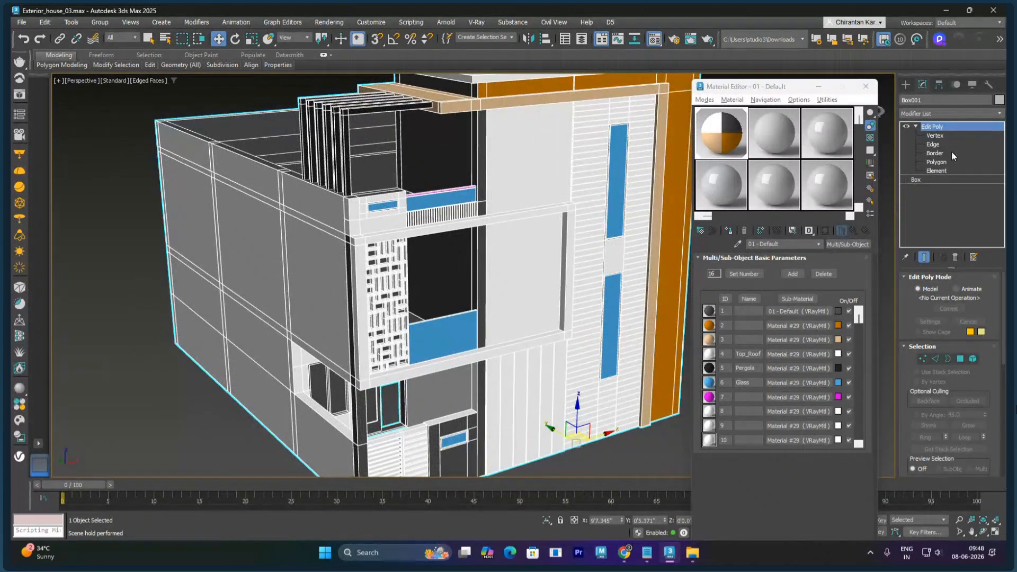
middle_click_drag(486, 221, 469, 235, "alt")
scroll(459, 284, "up", 4)
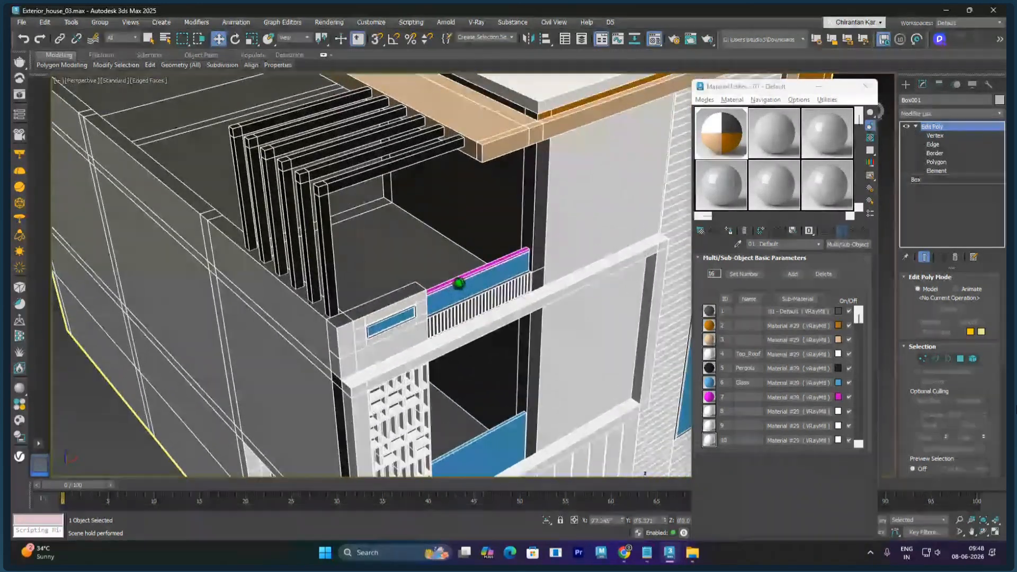
scroll(459, 283, "up", 5)
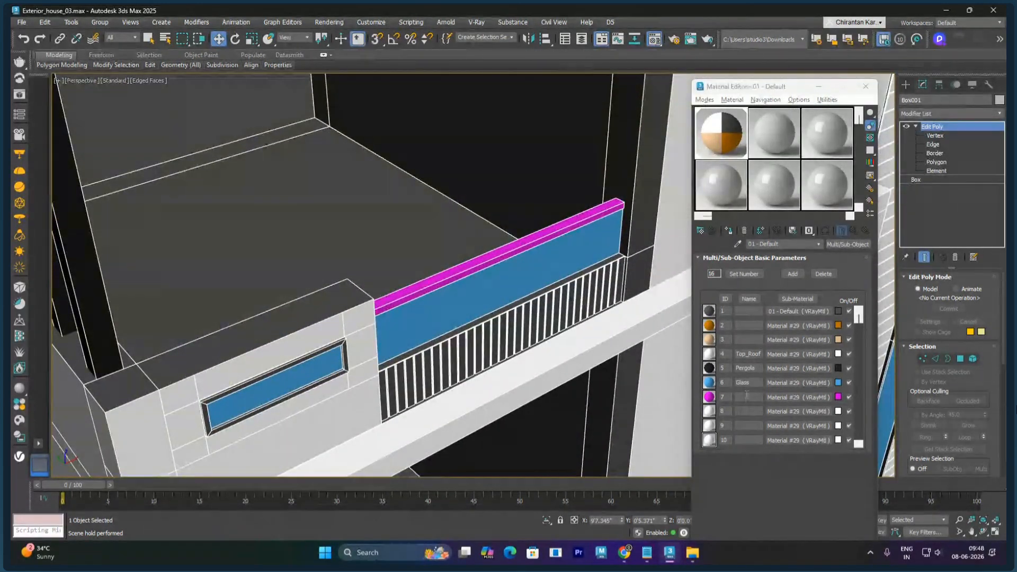
left_click(746, 396)
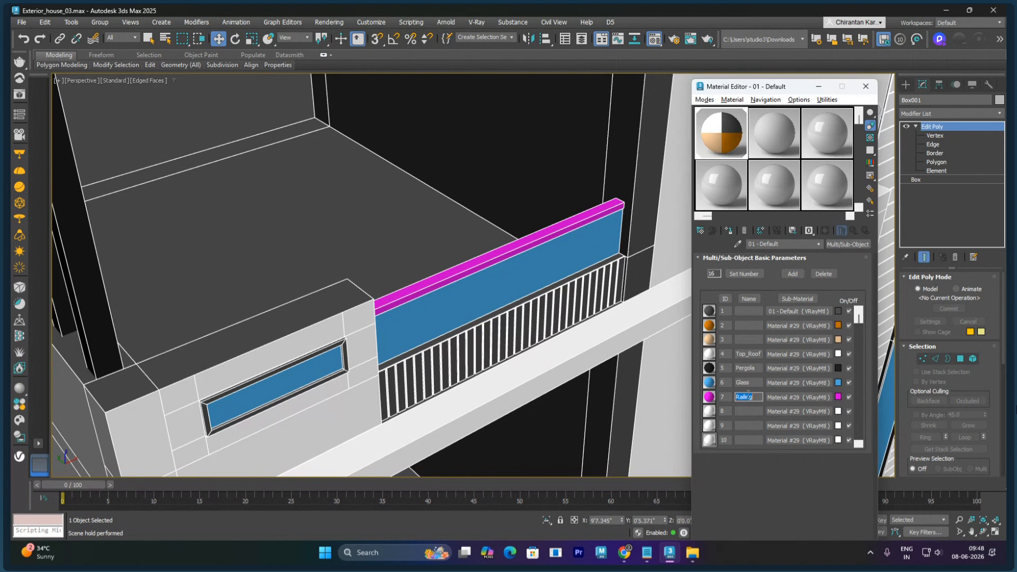
Step: Set the diffuse color of sub-material 8 to green (58F475) and name the sub-material CNC
left_click(784, 410)
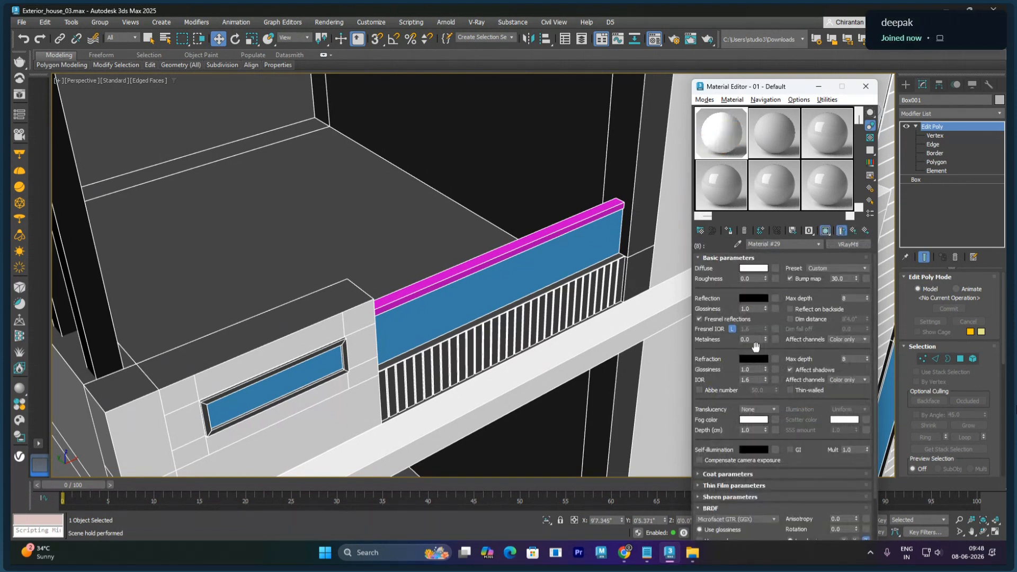
left_click(753, 268)
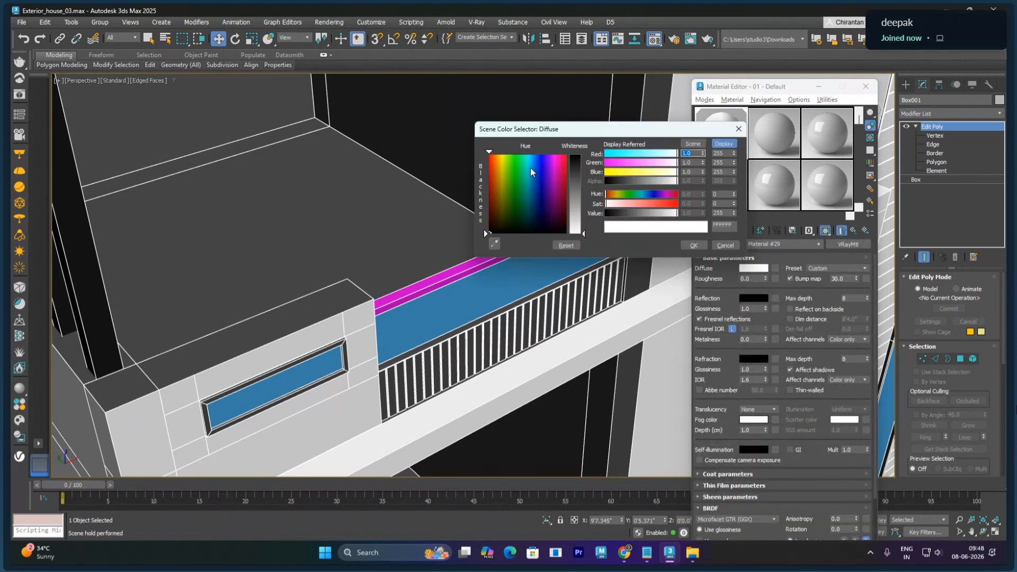
left_click(518, 160)
left_click(578, 194)
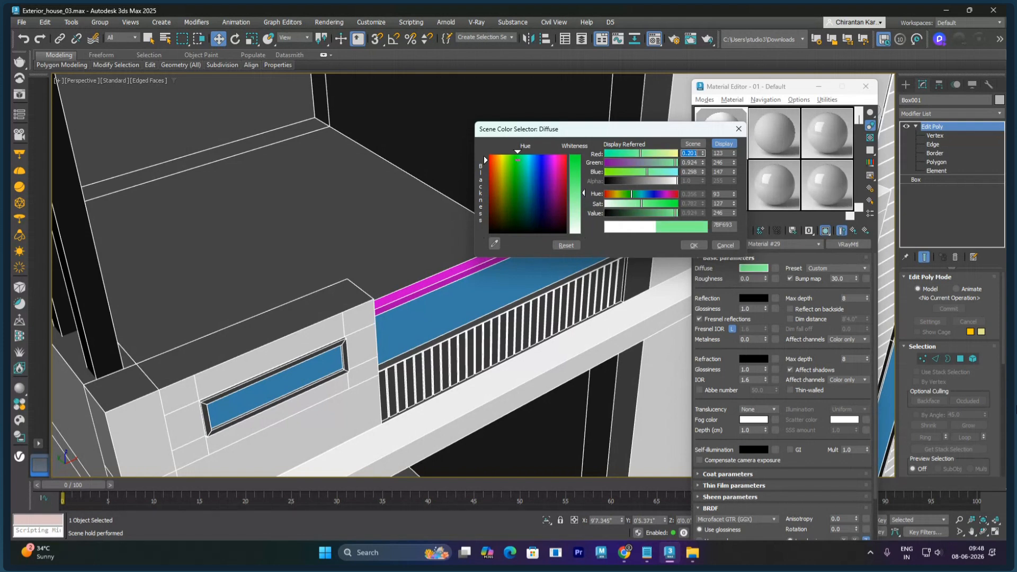
left_click_drag(578, 193, 578, 181)
scroll(427, 257, "down", 5)
mouse_move(424, 260)
middle_mouse_down("alt")
mouse_move(454, 285)
mouse_move(447, 361)
mouse_move(397, 325)
middle_mouse_up("alt")
scroll(397, 325, "down", 1)
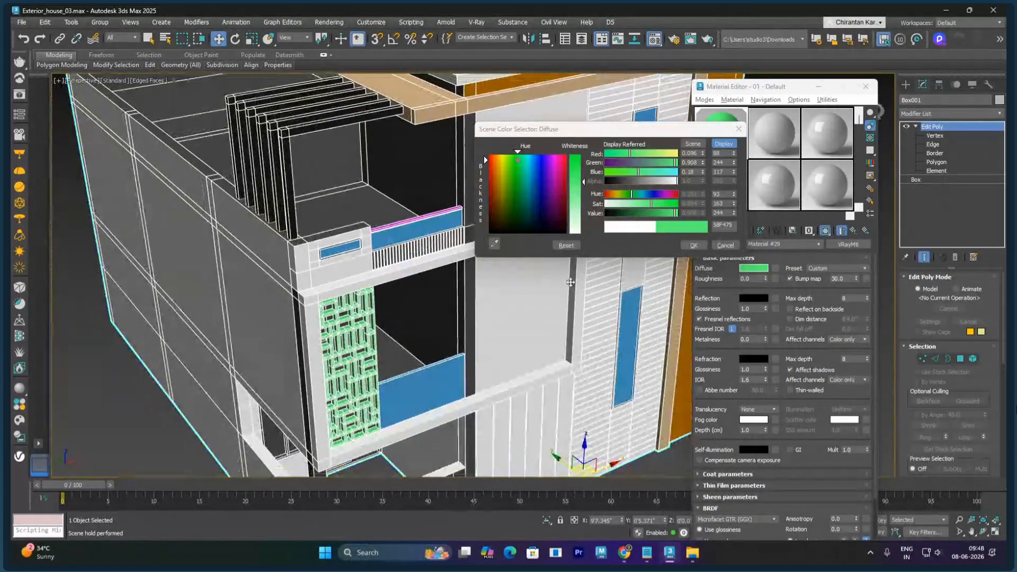
left_click(694, 245)
left_click(853, 230)
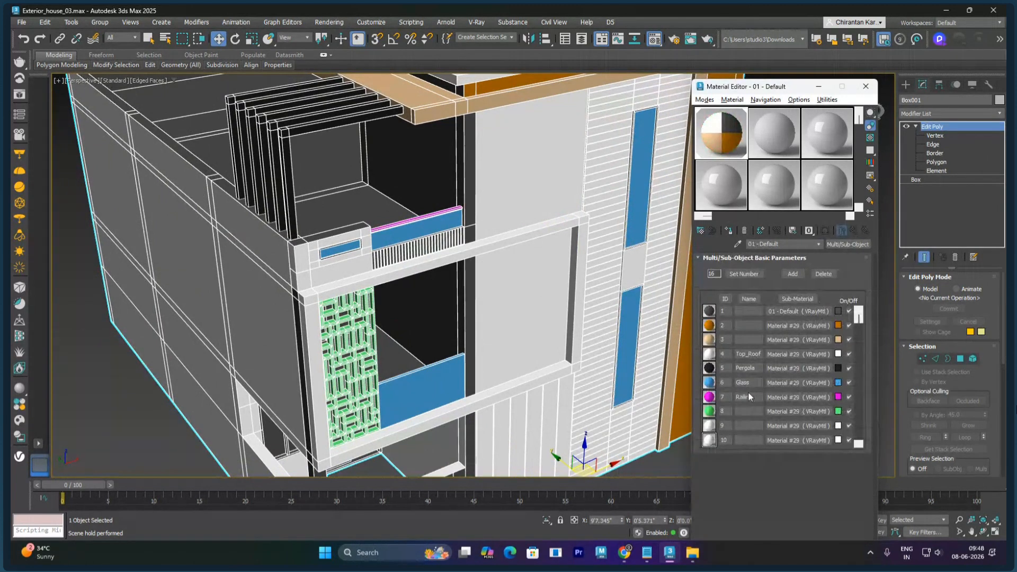
left_click(746, 412)
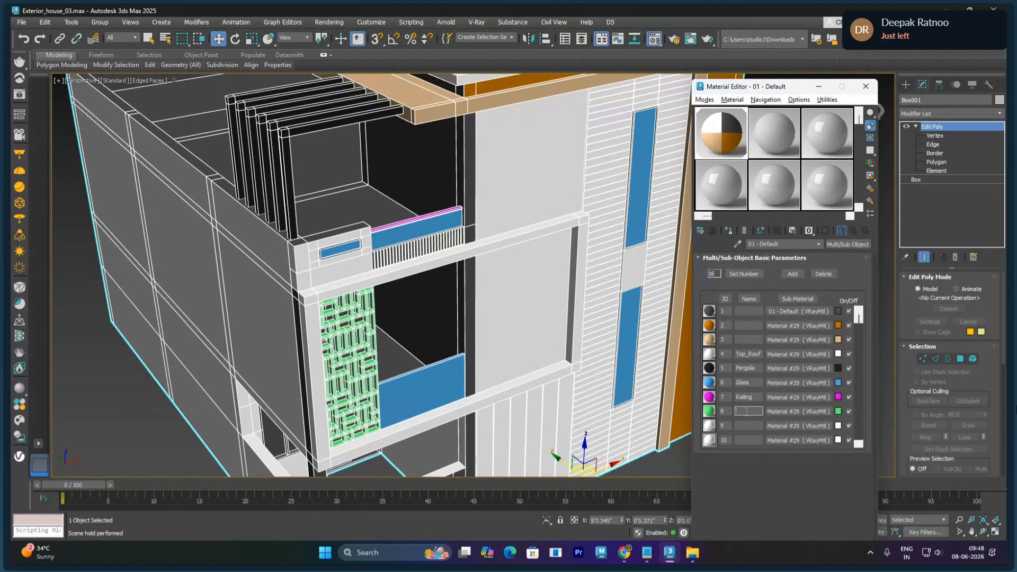
type("CNC")
Step: Set the diffuse color of sub-material 9 to light pink (F6ADCA) and name the sub-material FHW
left_click(795, 426)
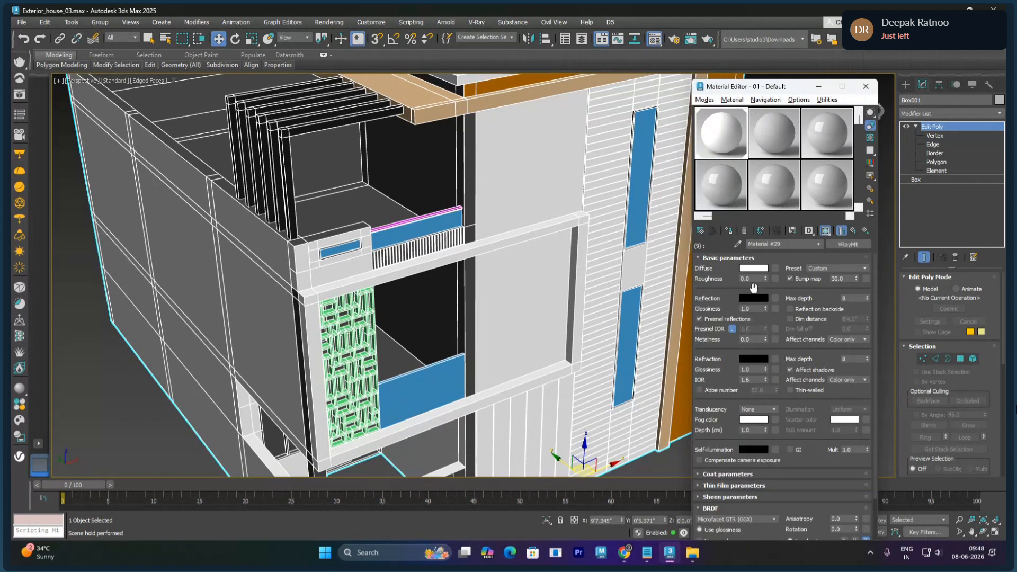
left_click(755, 269)
left_click_drag(561, 188, 568, 164)
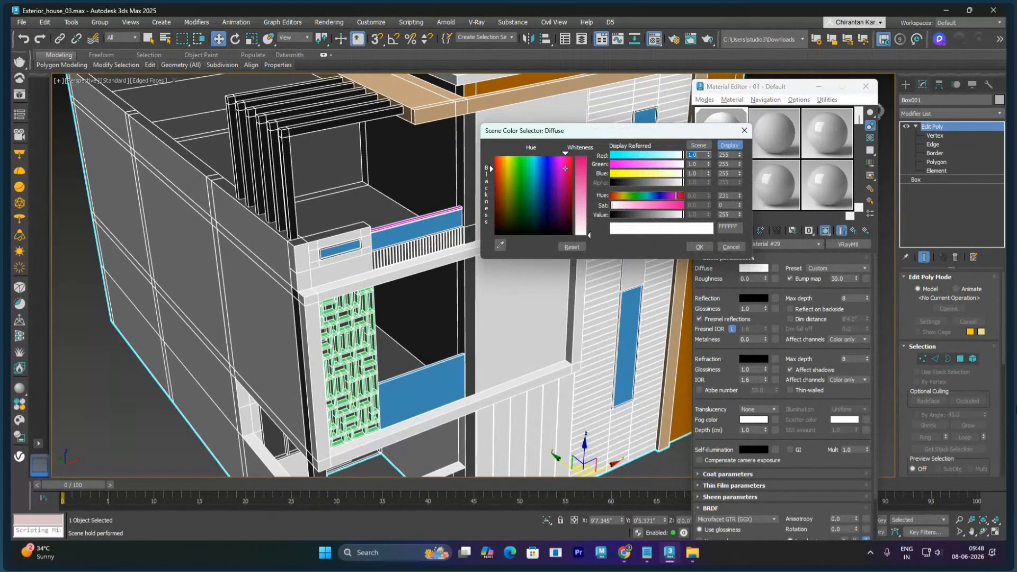
mouse_move(586, 208)
left_mouse_down()
mouse_move(590, 193)
mouse_move(590, 210)
left_mouse_up()
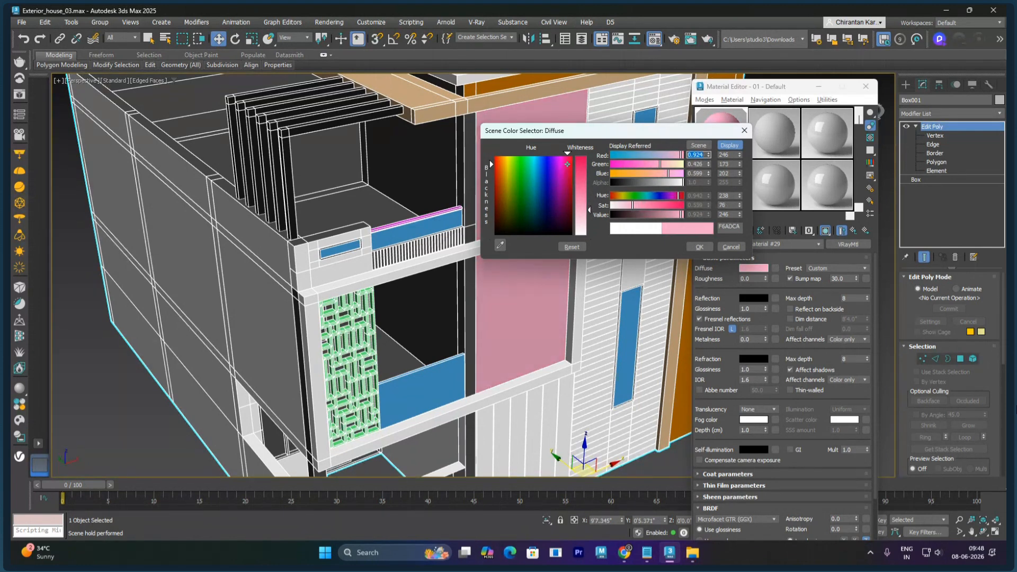
left_click(698, 247)
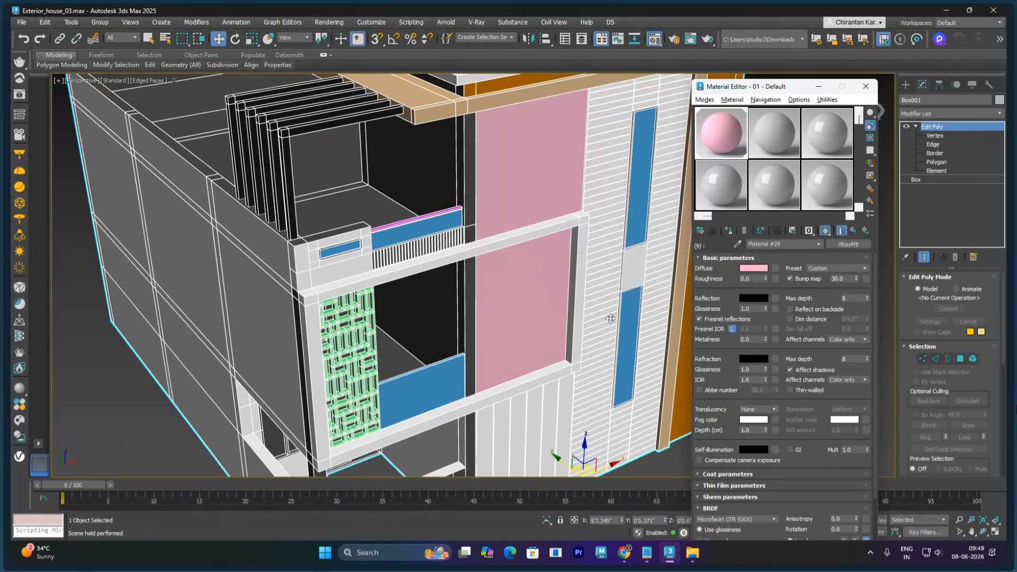
left_click(854, 230)
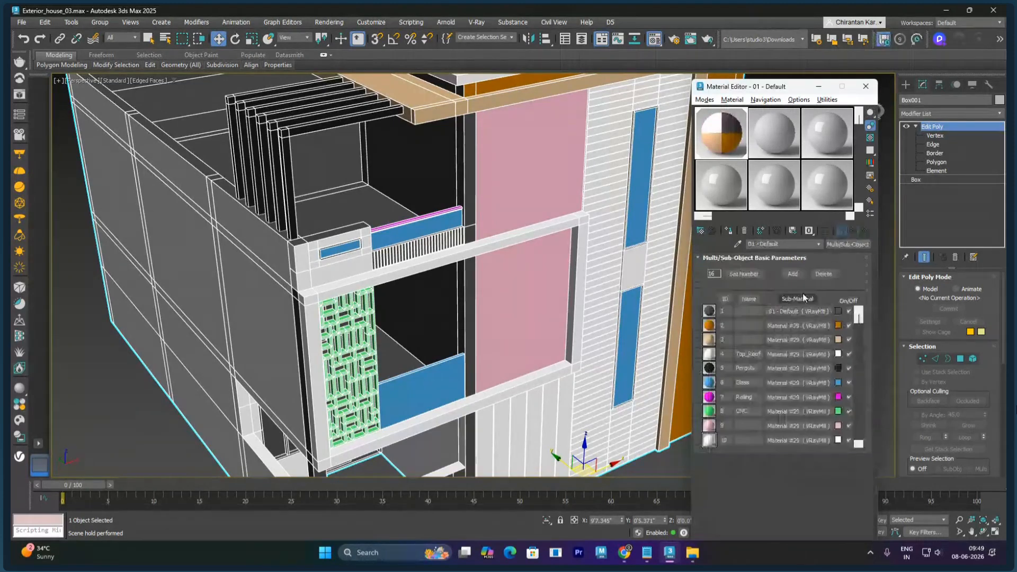
left_click(743, 424)
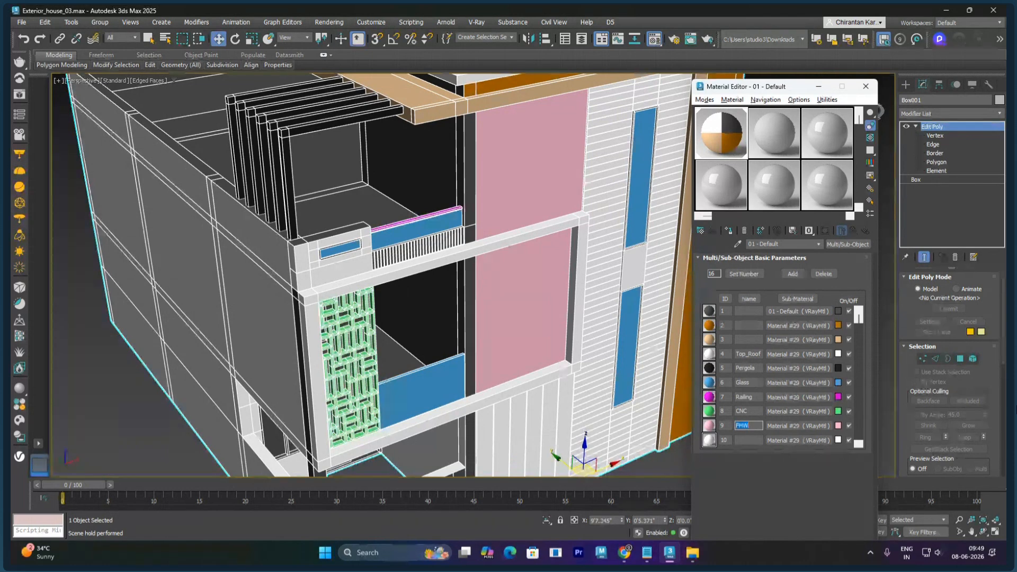
Step: Set the diffuse color of sub-material 10 to dark brown (453400) and name the sub-material FWFrm
left_click(744, 441)
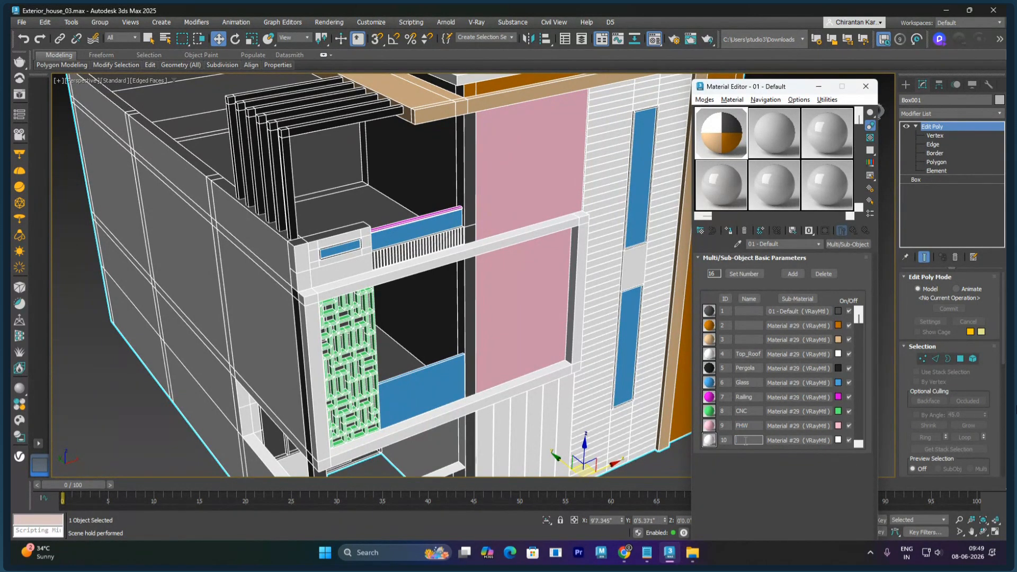
left_click(786, 439)
left_click(753, 269)
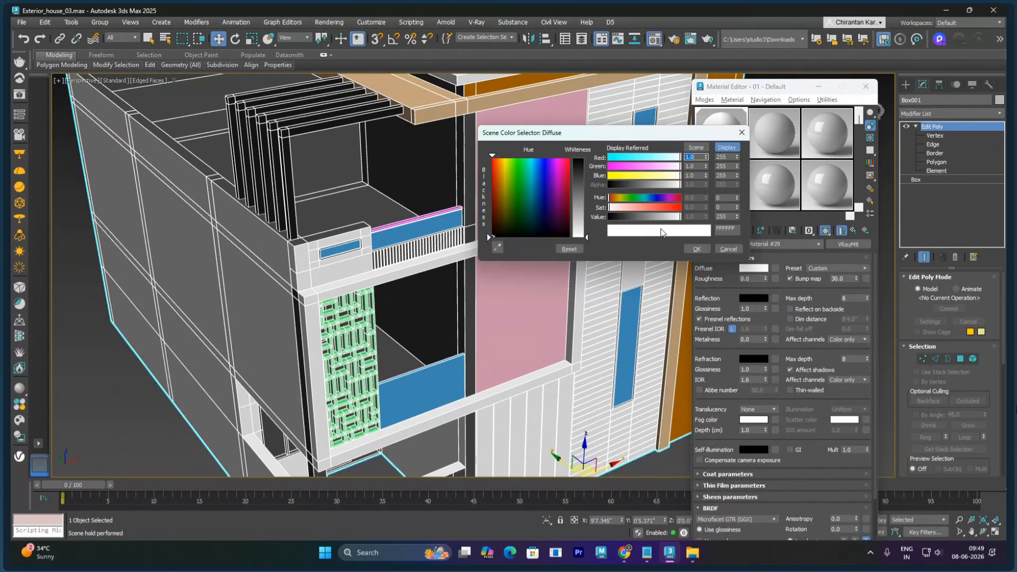
left_click_drag(581, 233, 586, 196)
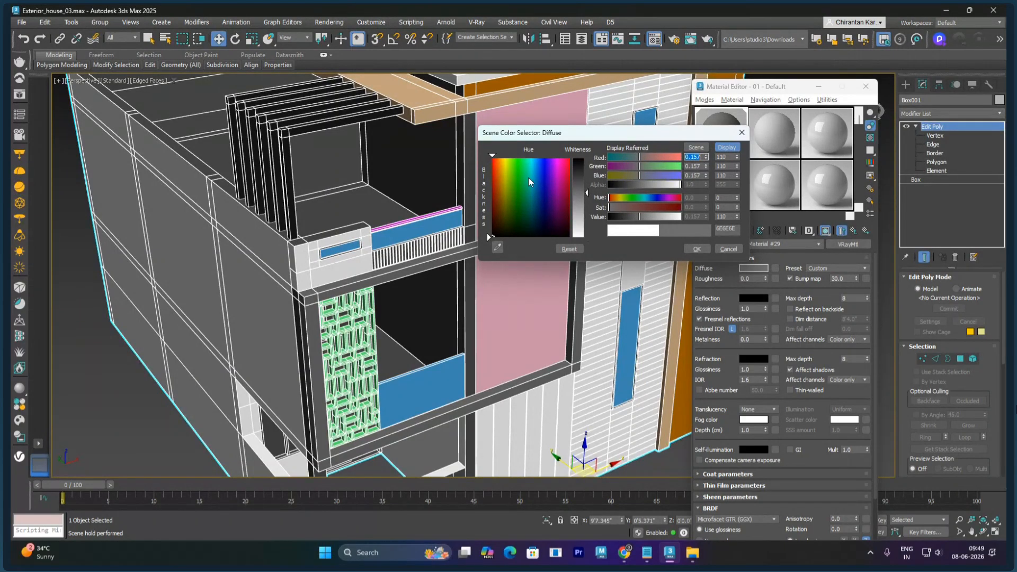
left_click_drag(525, 182, 500, 189)
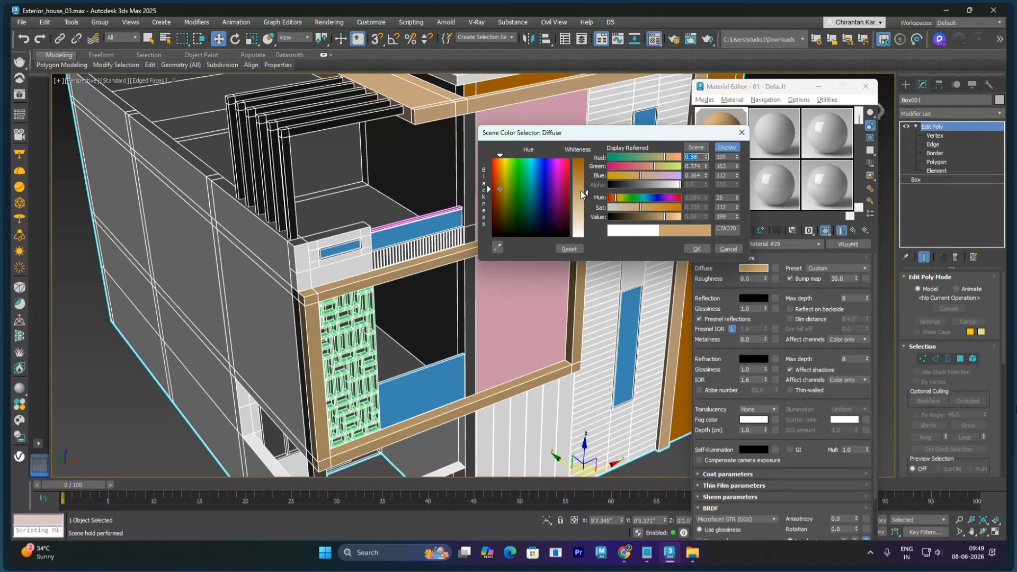
left_click_drag(582, 192, 584, 158)
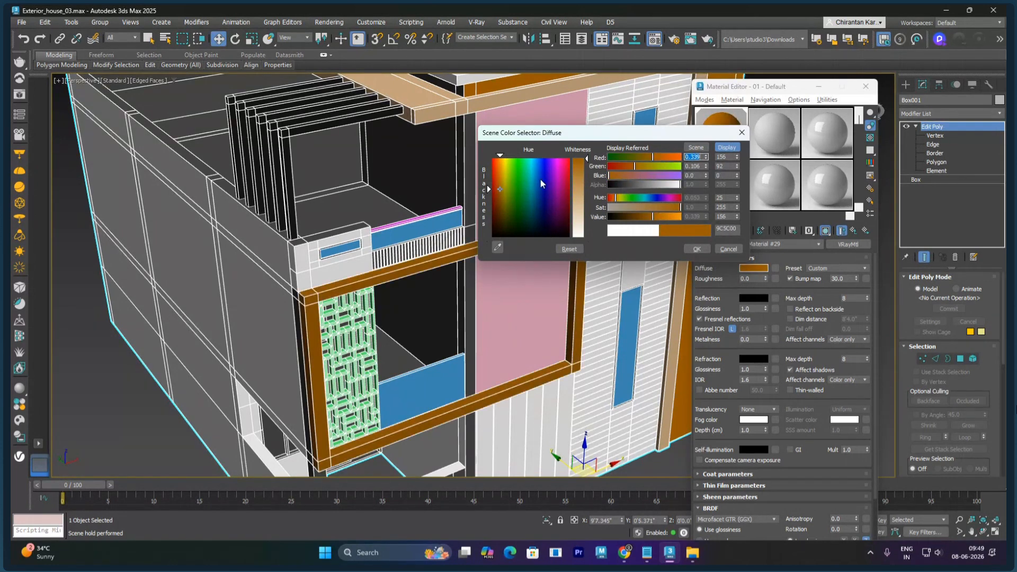
left_click_drag(503, 190, 501, 216)
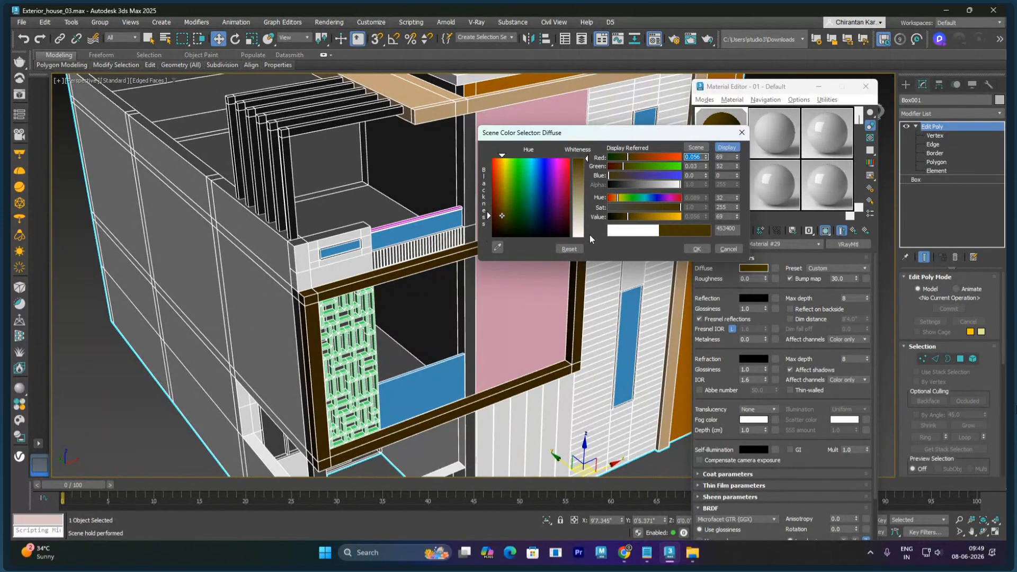
left_click(695, 249)
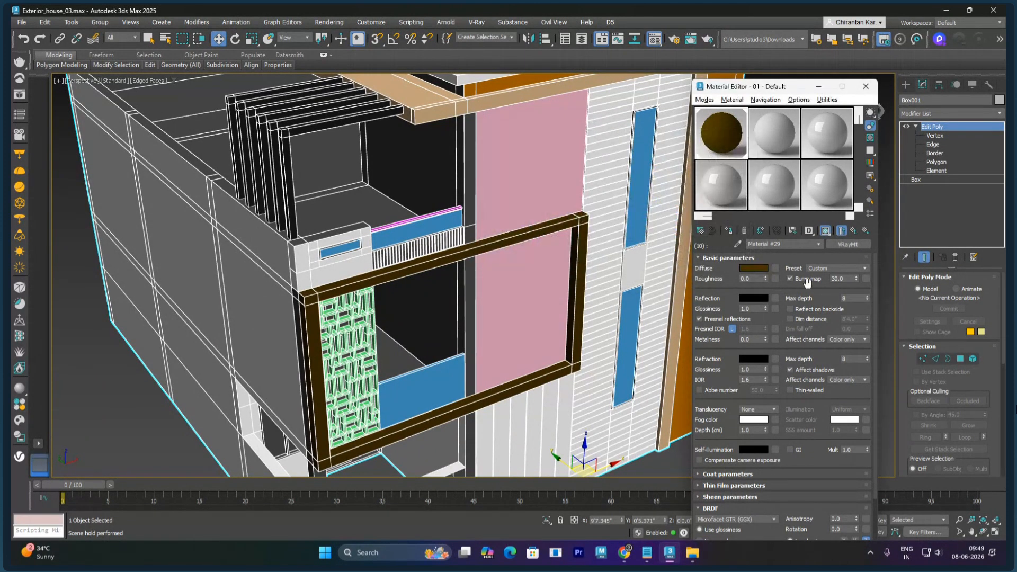
left_click(854, 230)
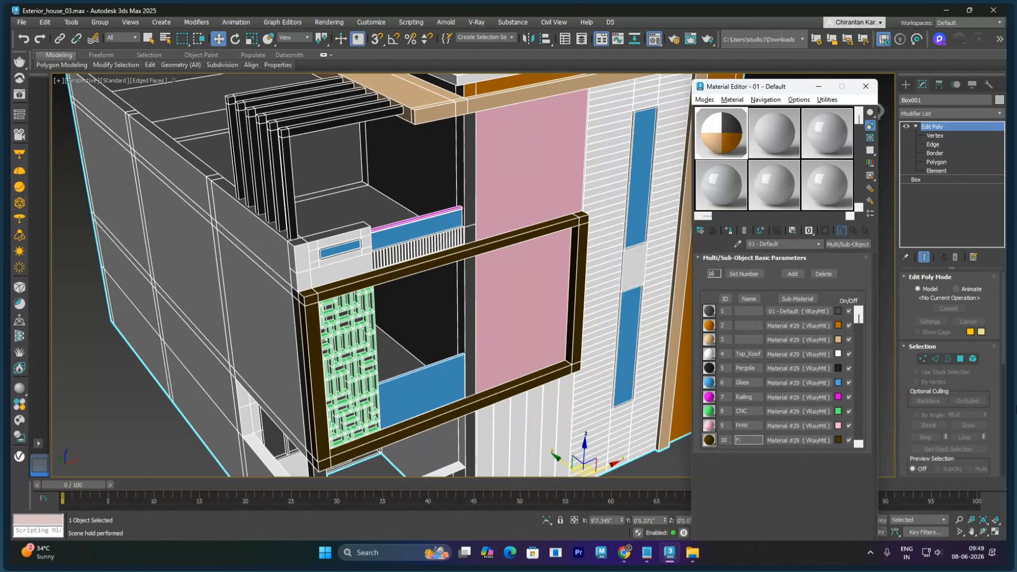
type("WFrm")
Step: Open sub-material 11 in the list and give its diffuse color a tan tone (B4A379)
left_click(858, 444)
left_click(859, 444)
left_click(859, 444)
left_click(858, 444)
left_click(859, 444)
left_click(859, 444)
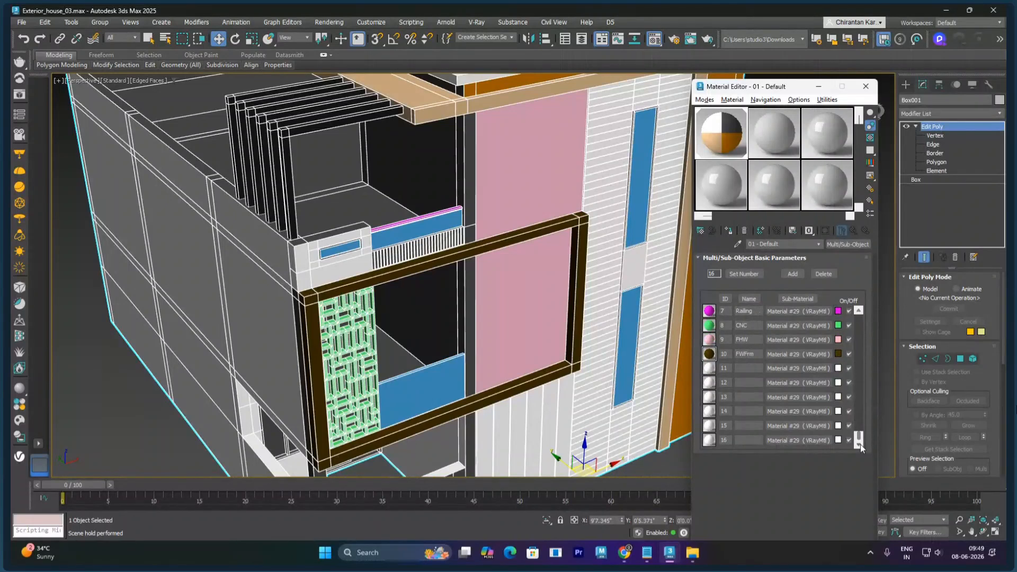
left_click(788, 370)
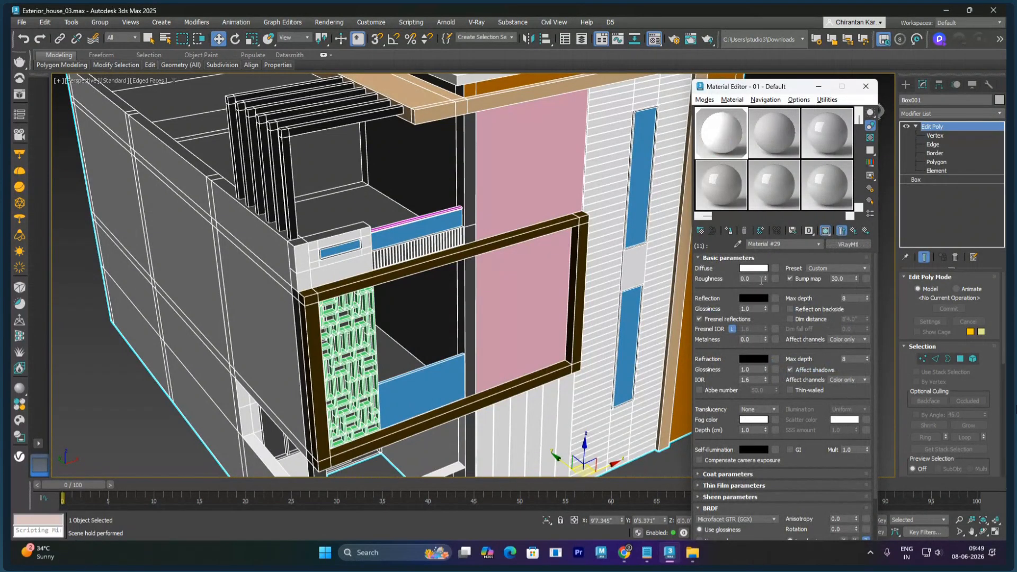
left_click(754, 267)
left_click(586, 193)
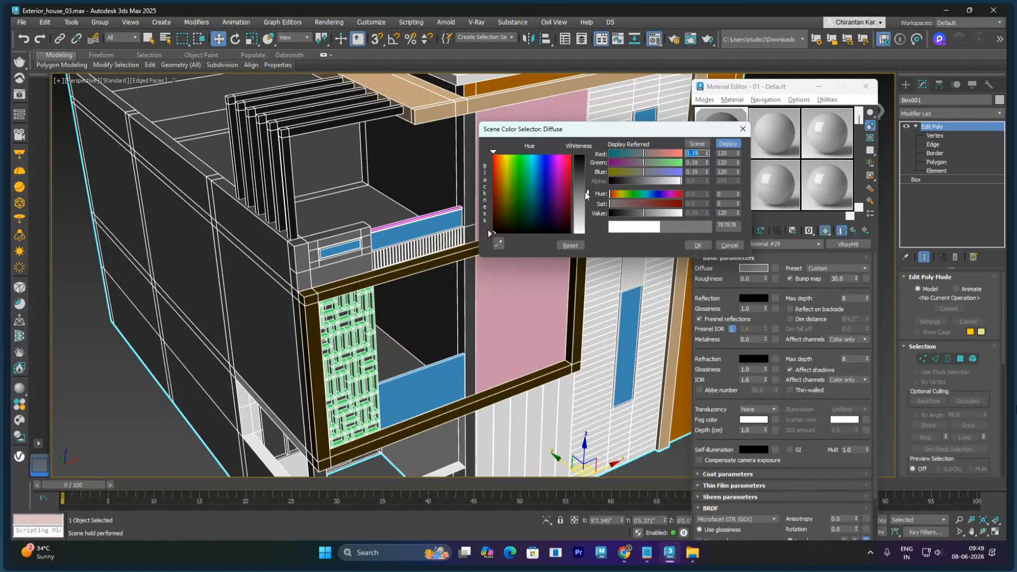
left_click(506, 199)
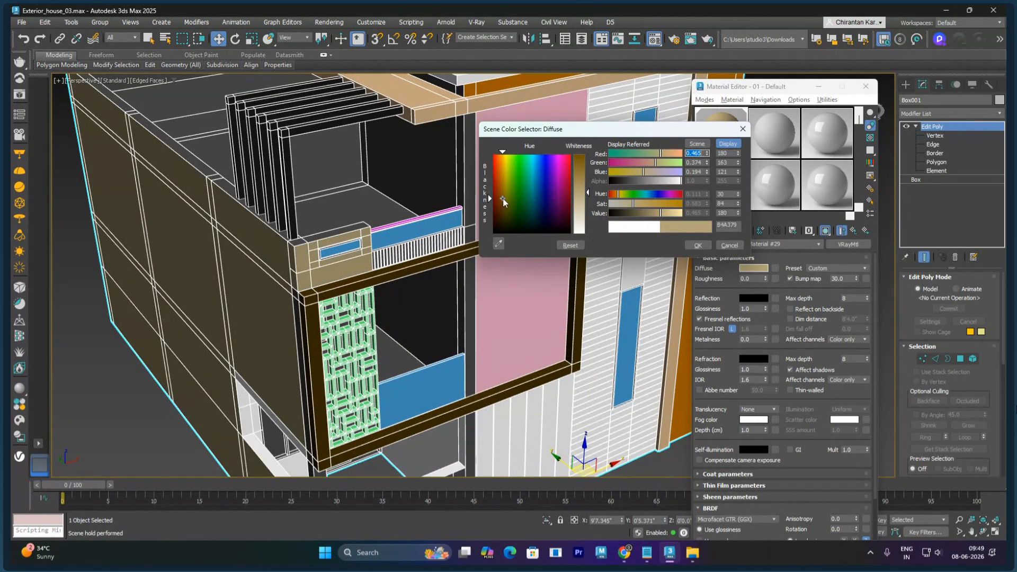
Step: Shift the diffuse color of sub-material 11 to a saturated yellow and darken it to a value of 174
mouse_move(510, 193)
left_mouse_down()
mouse_move(498, 183)
mouse_move(506, 162)
left_mouse_up()
left_click_drag(583, 191, 586, 155)
left_click_drag(676, 213, 690, 211)
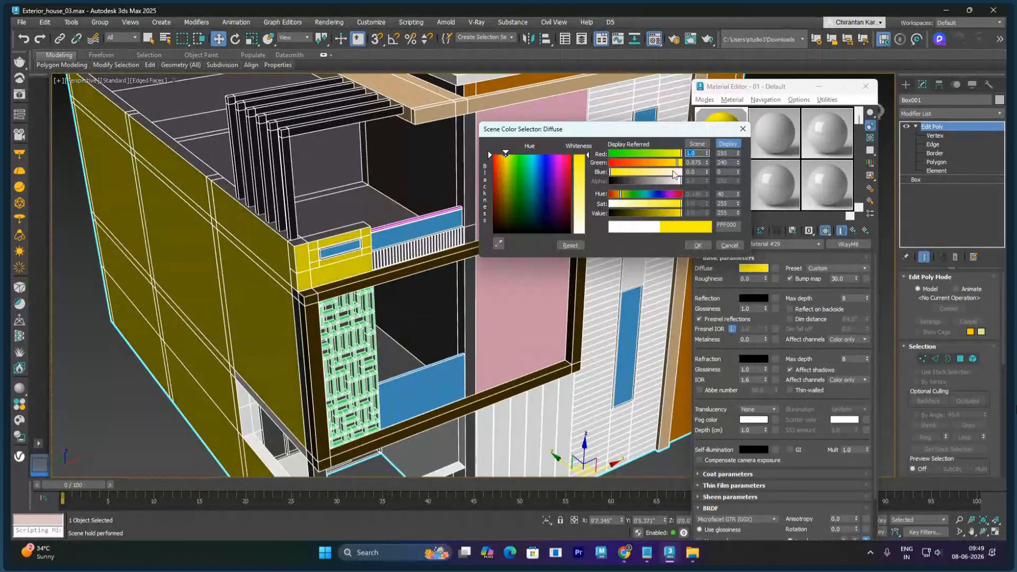
left_click_drag(678, 163, 672, 159)
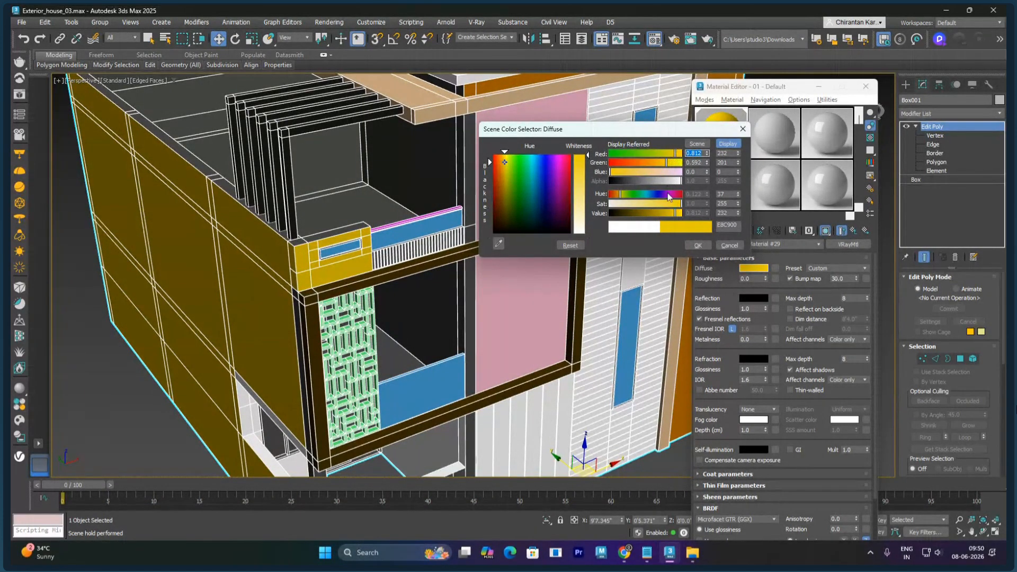
left_click_drag(664, 213, 659, 213)
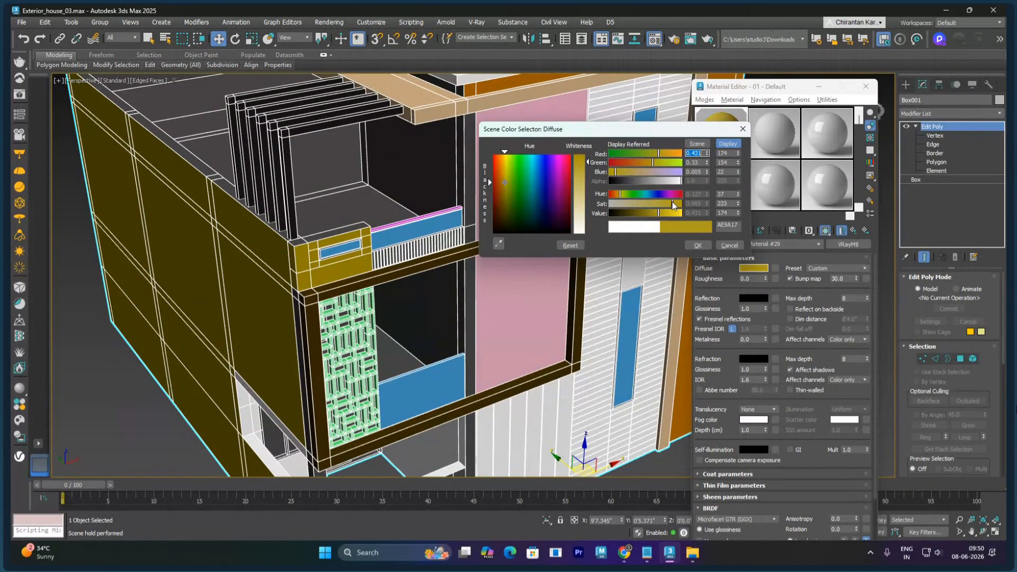
Step: Set the diffuse color of sub-material 11 to olive green (9CAE5B) and name the sub-material EWall
left_click(623, 196)
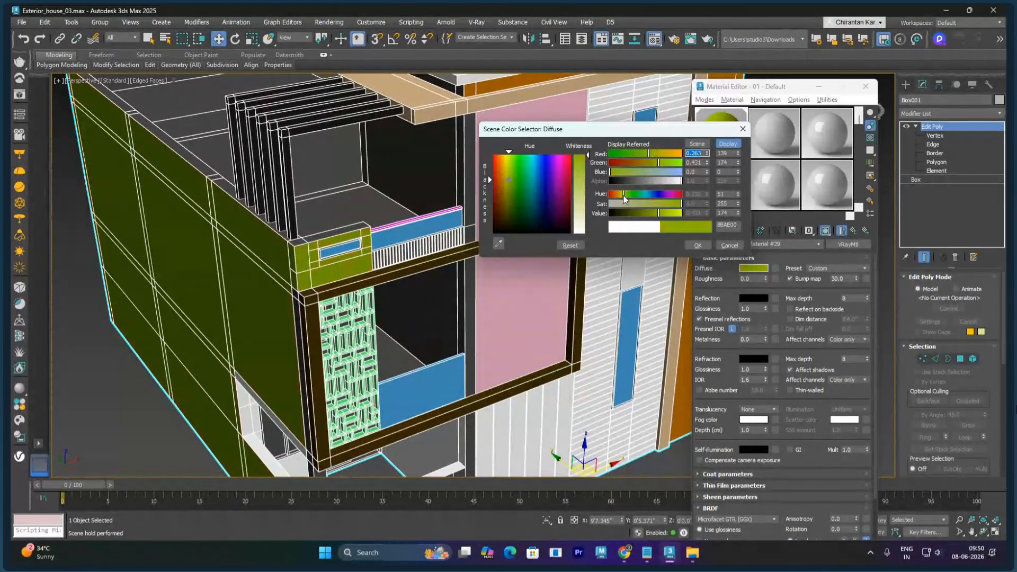
left_click_drag(624, 200, 623, 199)
left_click(634, 171)
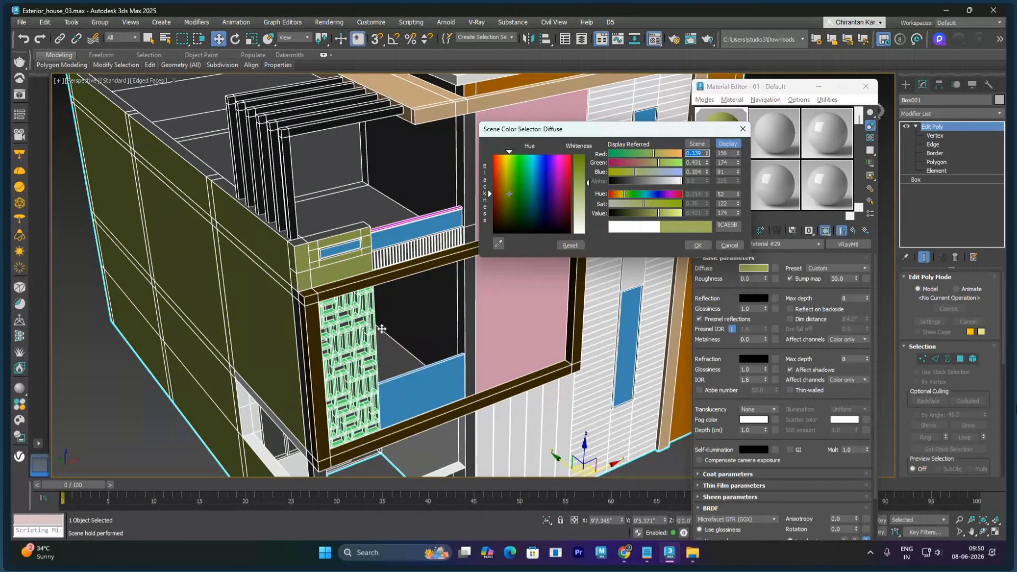
middle_click_drag(382, 329, 393, 282, "alt")
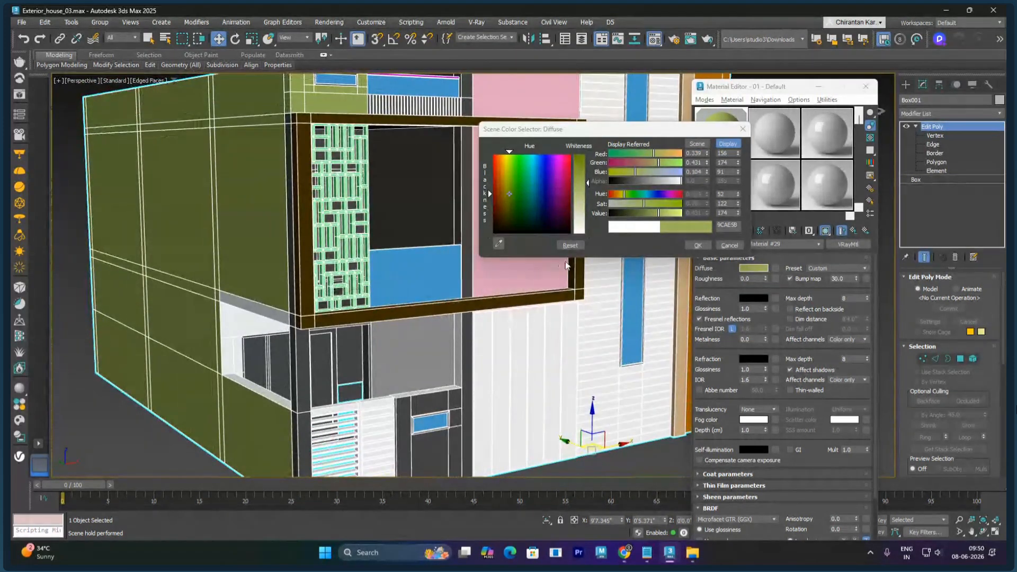
left_click(697, 245)
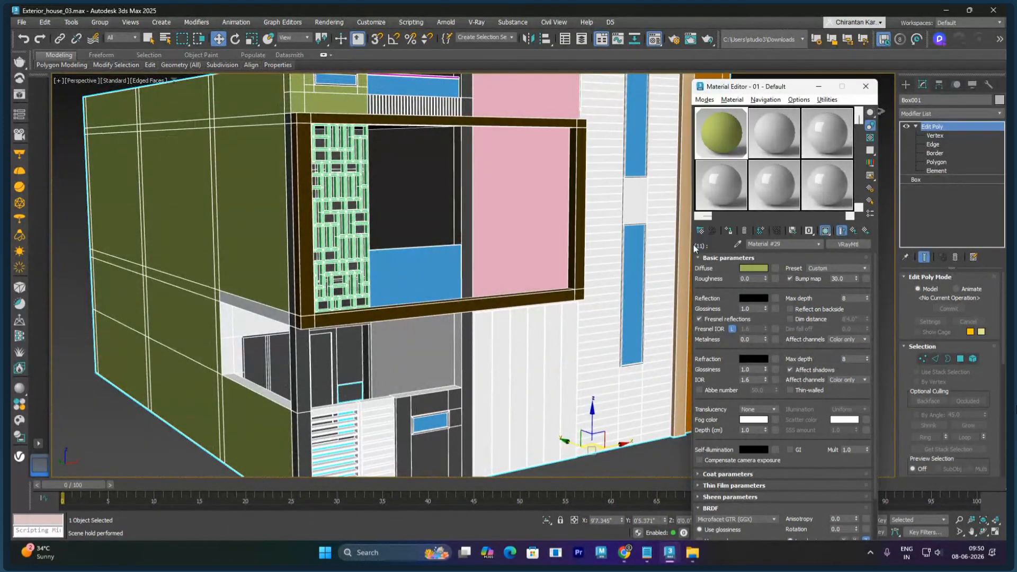
left_click(853, 230)
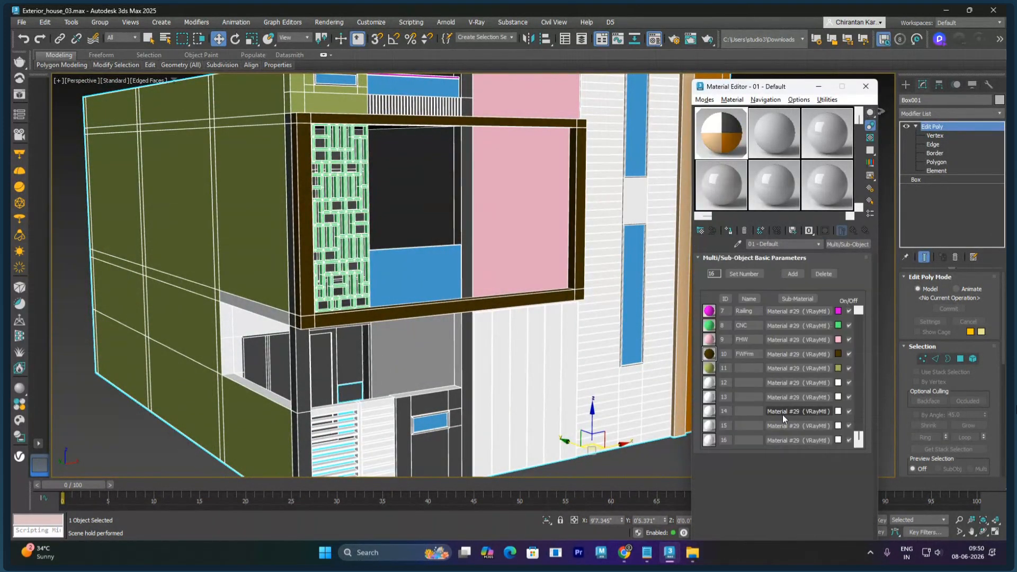
left_click(743, 368)
Step: Test a mid-gray diffuse color (757575) on sub-material 12 and restore it to white (FFFFFF)
left_click(793, 382)
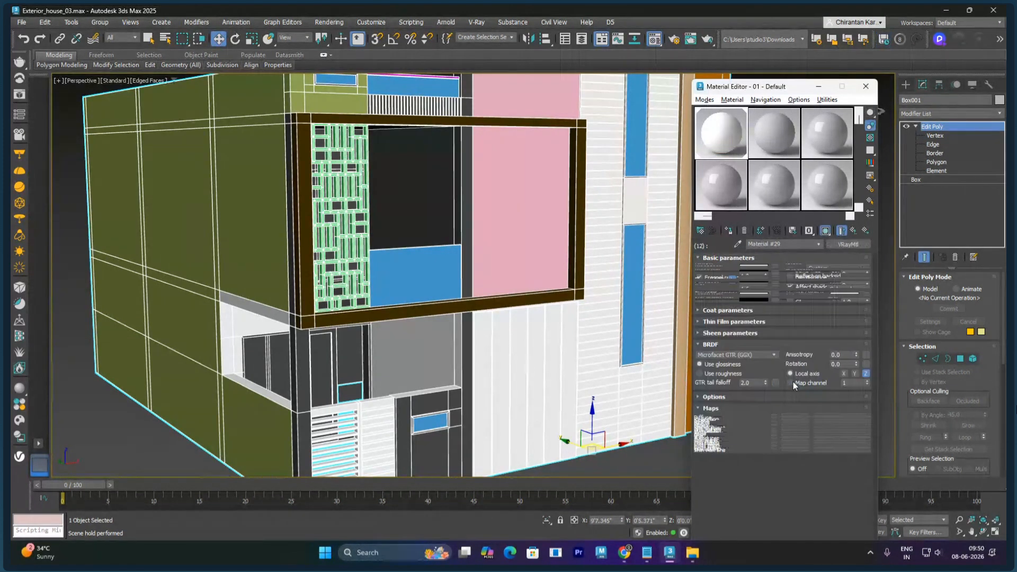
left_click(753, 269)
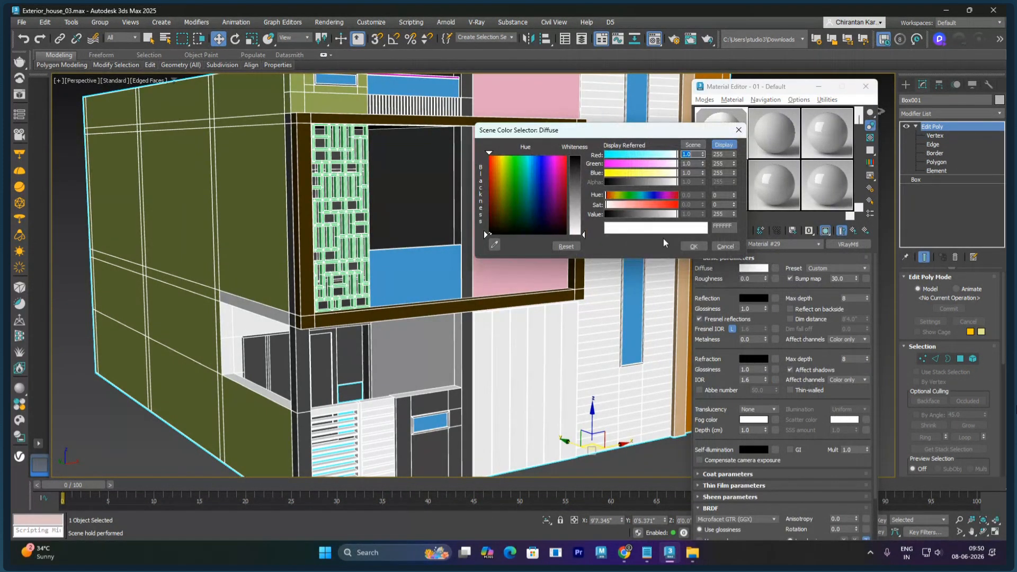
left_click(580, 193)
left_click_drag(579, 194, 580, 193)
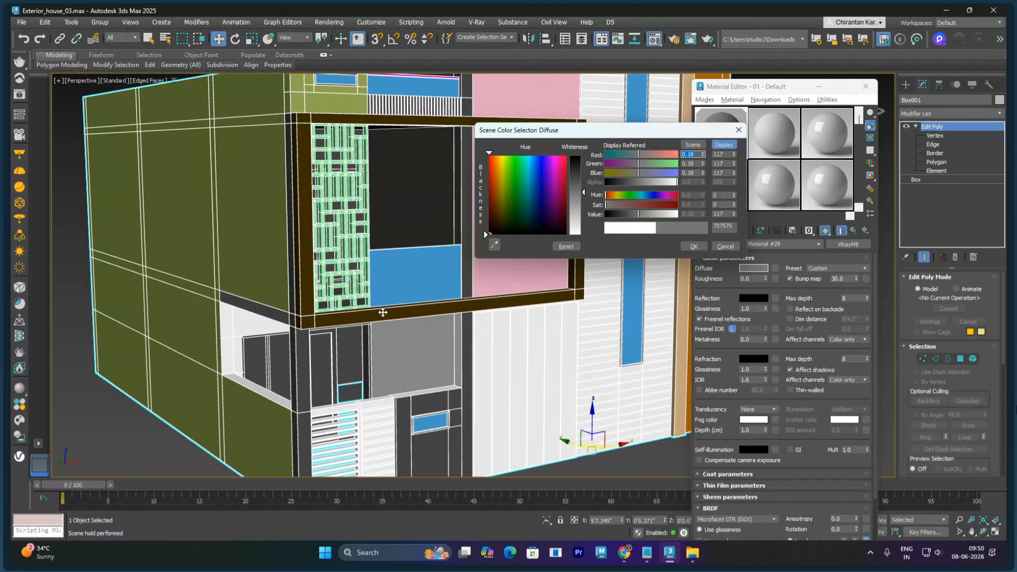
middle_click_drag(381, 311, 322, 313, "alt")
scroll(363, 230, "up", 4)
middle_click_drag(362, 230, 350, 259)
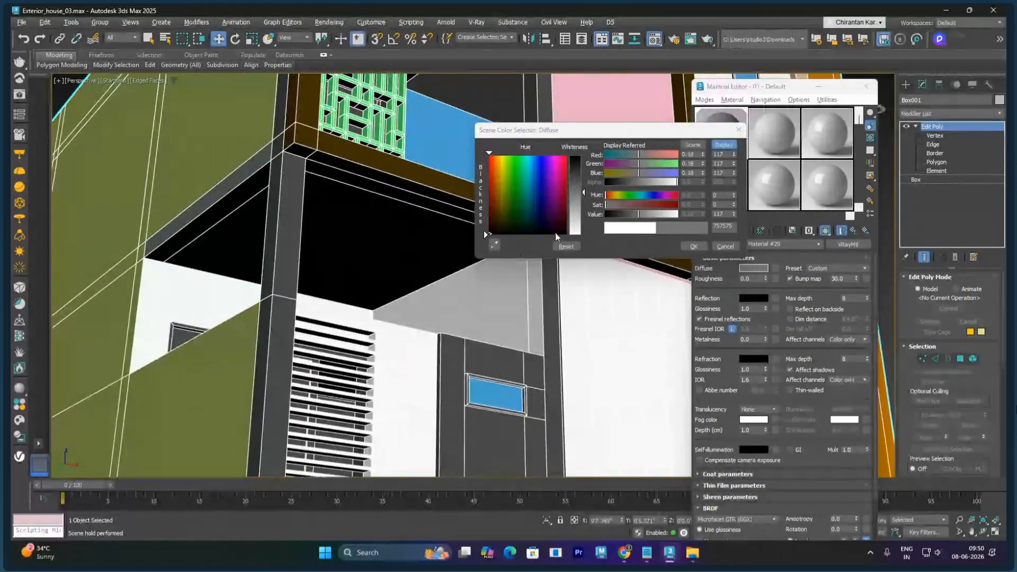
left_click_drag(583, 193, 583, 234)
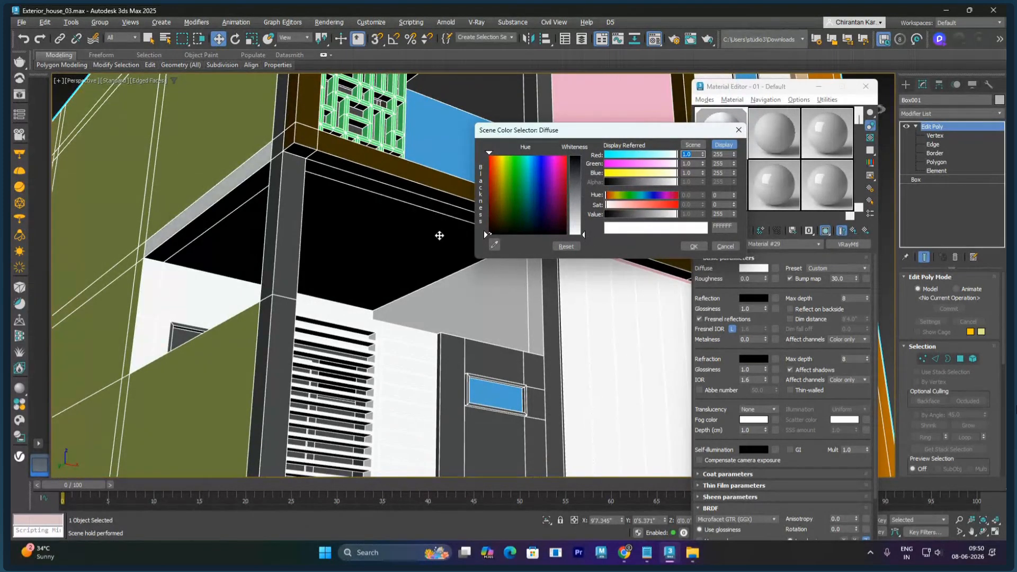
Step: Examine the ceiling above the front gate while varying the whiteness of sub-material 12, keeping its diffuse color white
scroll(322, 241, "up", 4)
scroll(248, 322, "down", 4)
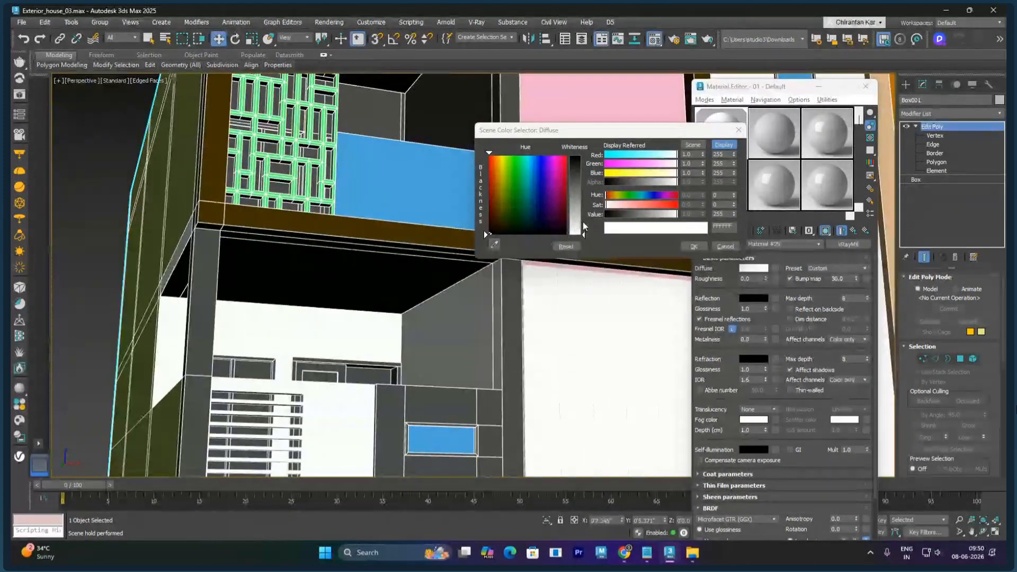
mouse_move(583, 234)
left_mouse_down()
mouse_move(585, 194)
mouse_move(583, 234)
left_mouse_up()
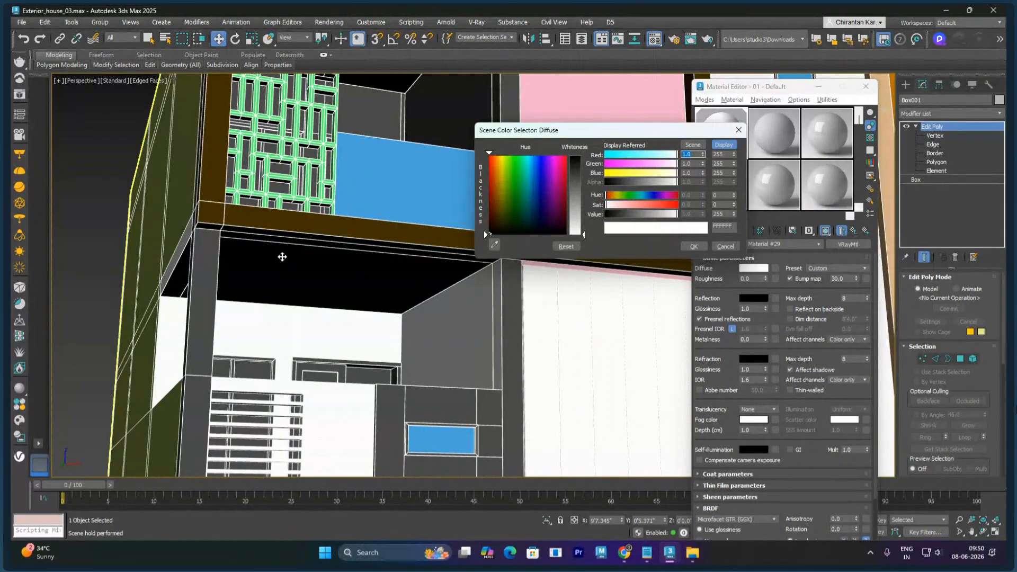
scroll(281, 227, "up", 3)
middle_click_drag(313, 261, 318, 214)
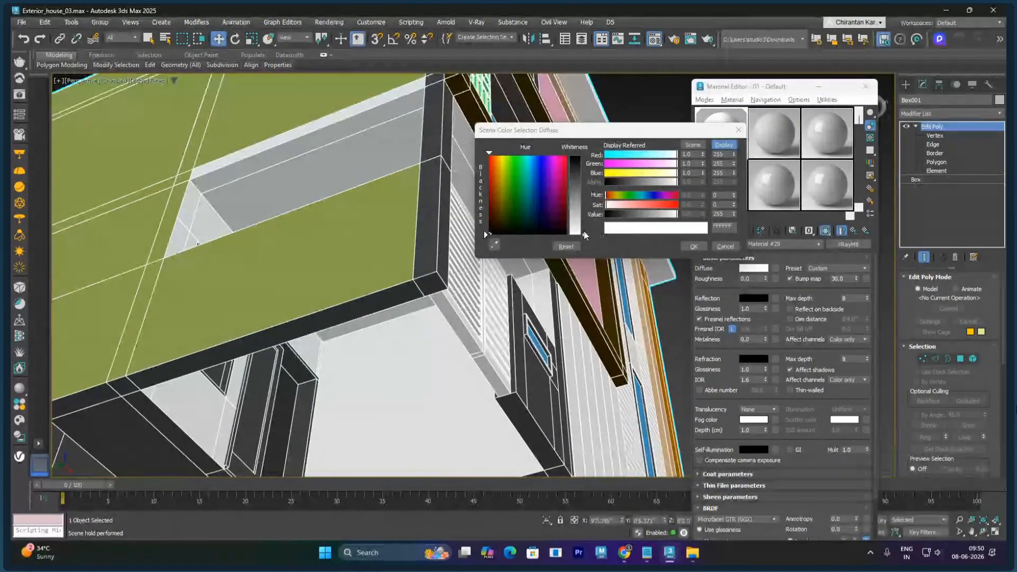
mouse_move(583, 233)
left_mouse_down()
mouse_move(583, 203)
mouse_move(585, 234)
left_mouse_up()
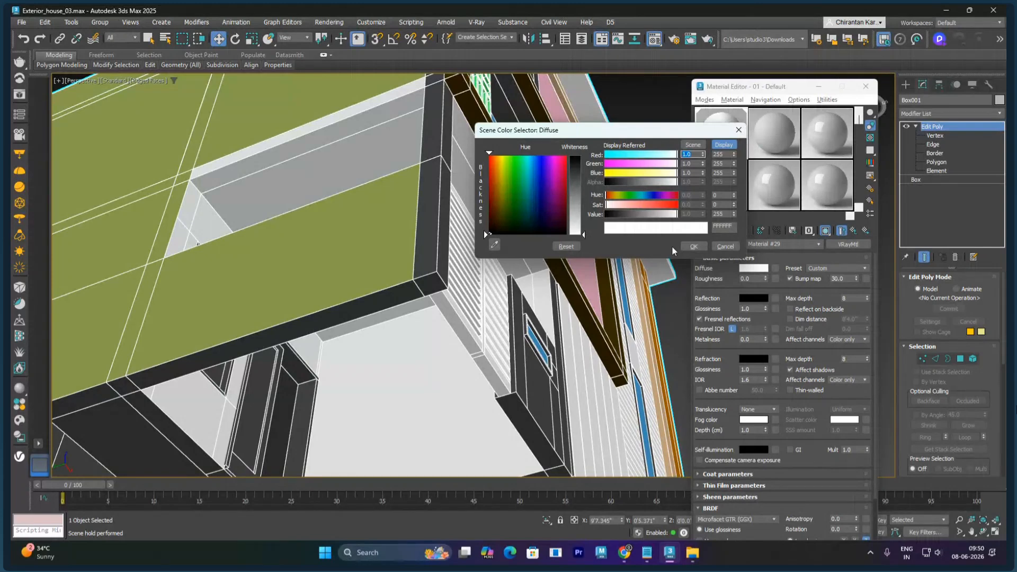
left_click(693, 247)
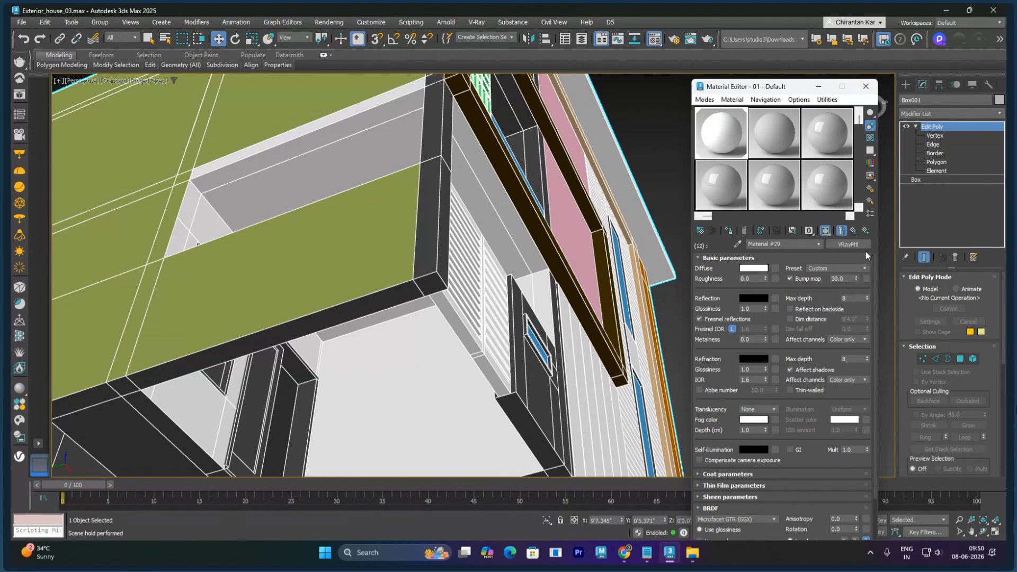
Step: Name sub-material 12 GateRoof
left_click(854, 232)
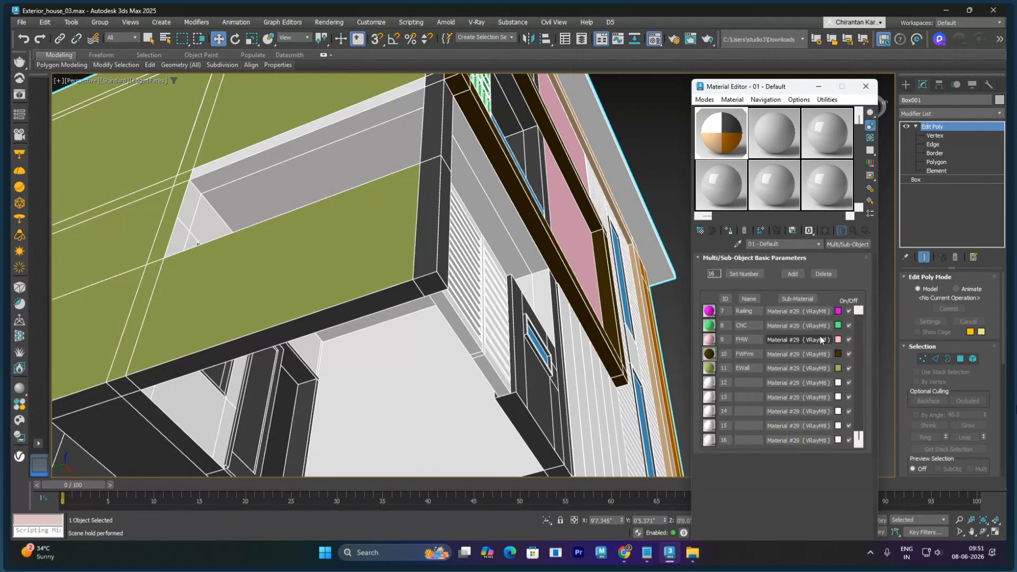
left_click(744, 383)
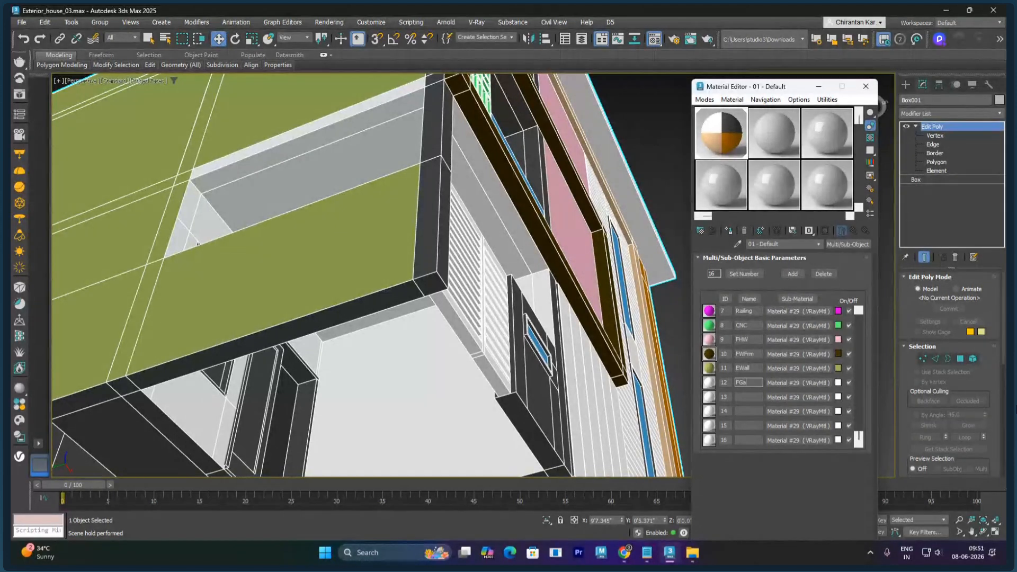
type("FGateRoof")
Step: Try a teal-green hue for the diffuse color of sub-material 13 and inspect the ground-floor area behind the gate
middle_click_drag(468, 302, 689, 183, "alt")
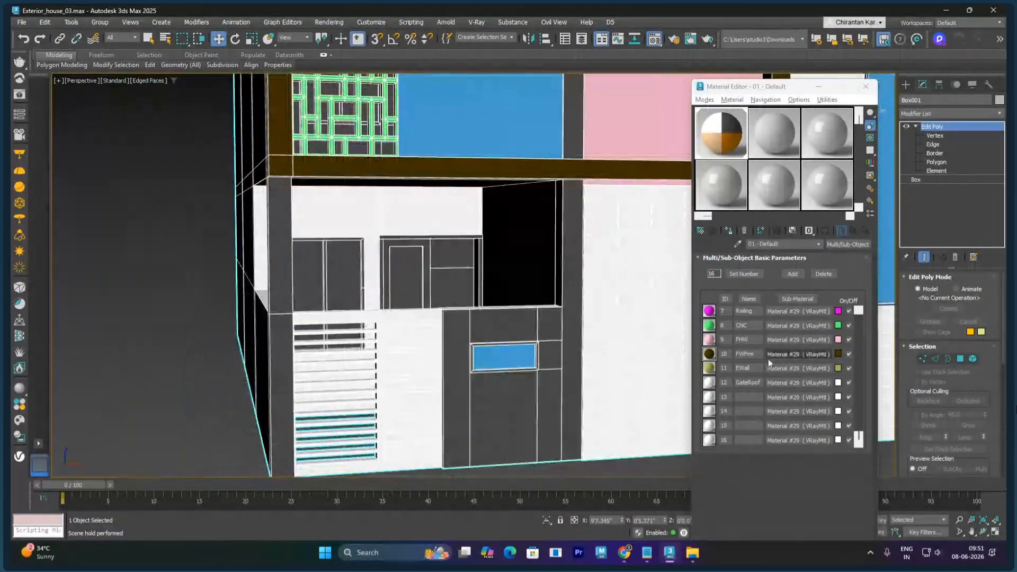
left_click(789, 397)
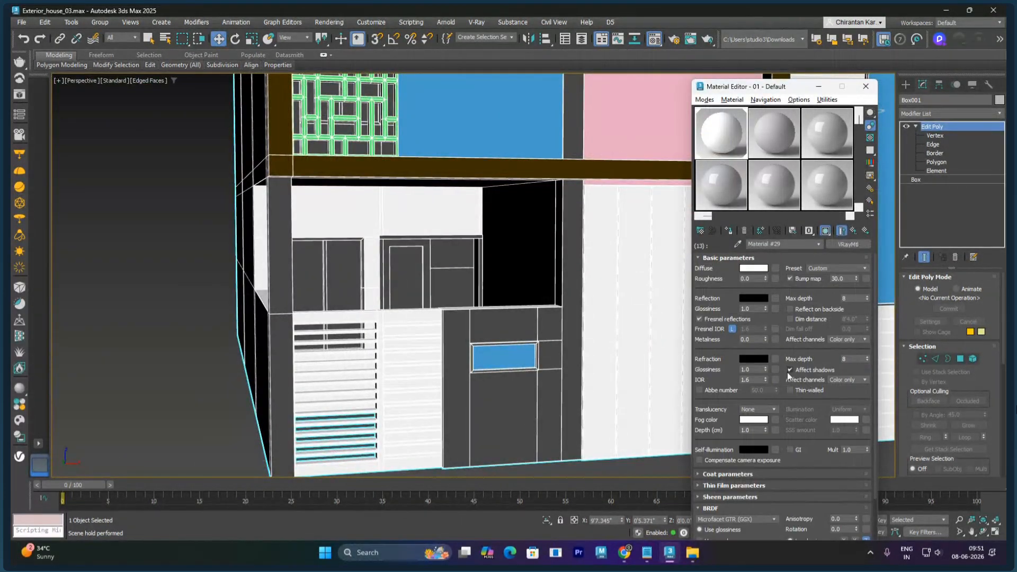
left_click(753, 269)
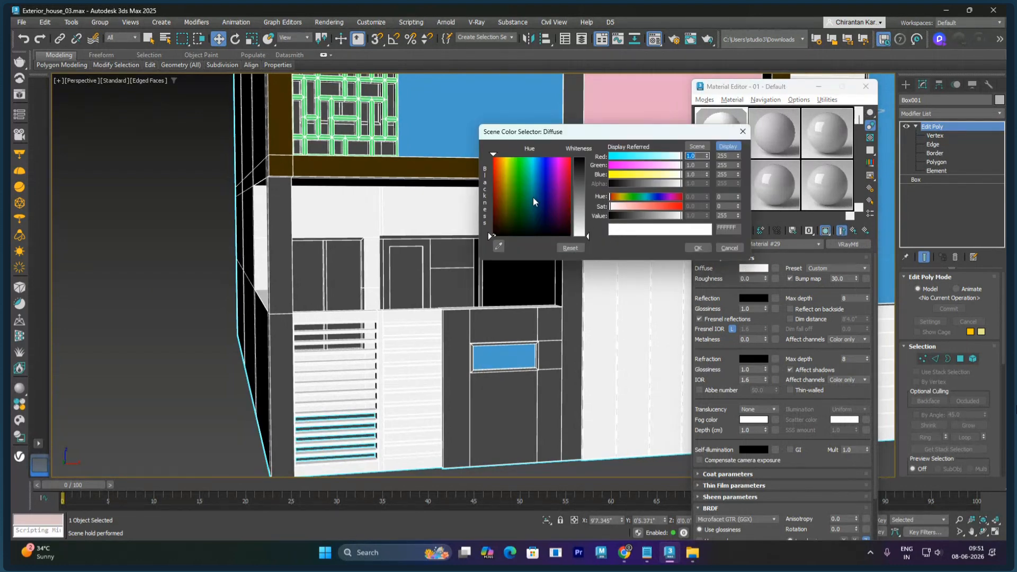
left_click(533, 198)
mouse_move(533, 198)
left_mouse_down()
mouse_move(538, 181)
mouse_move(527, 182)
left_mouse_up()
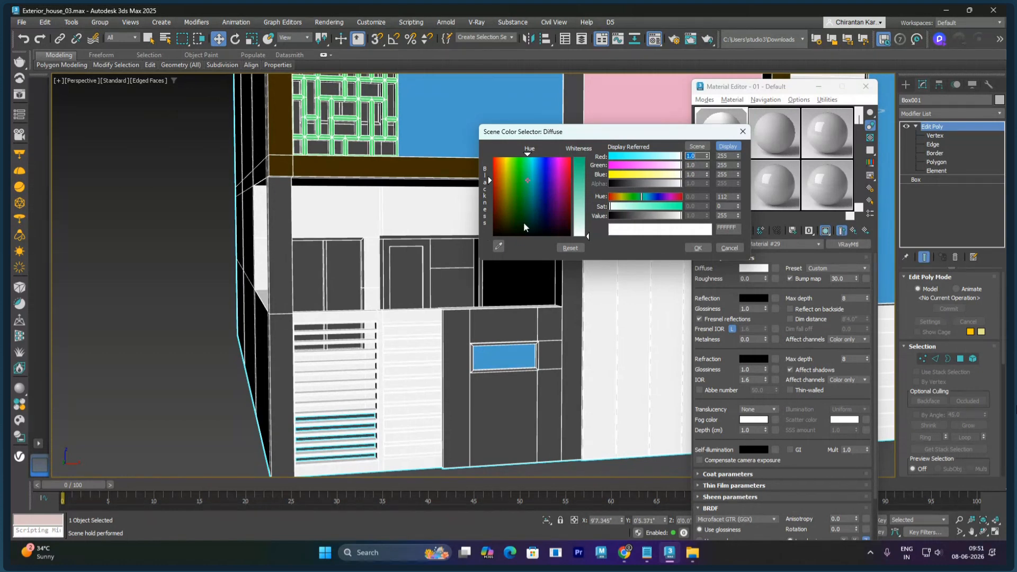
left_click(699, 249)
scroll(583, 313, "down", 8)
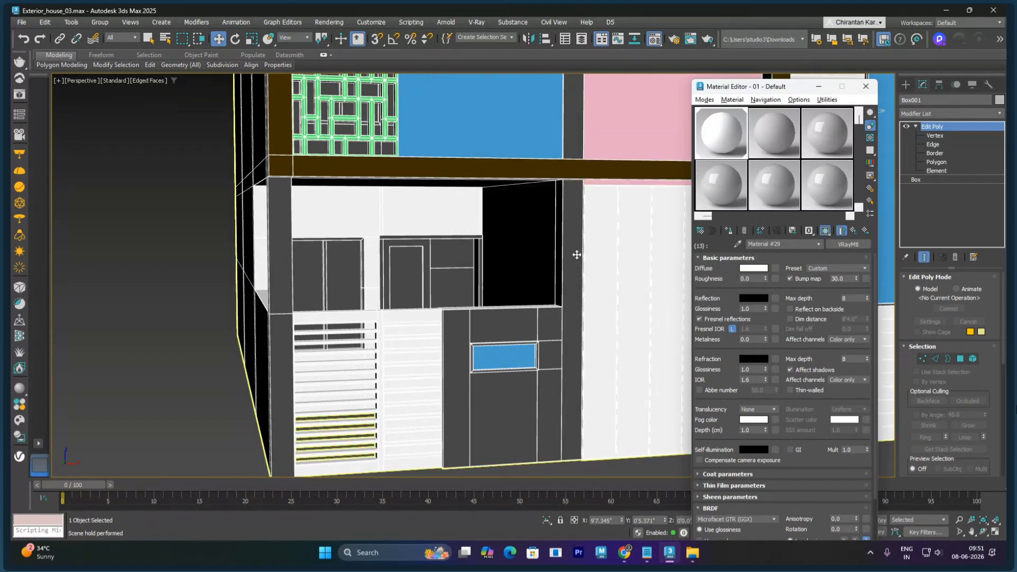
mouse_move(584, 310)
middle_mouse_down()
mouse_move(560, 362)
mouse_move(427, 322)
mouse_move(311, 327)
mouse_move(512, 347)
mouse_move(513, 334)
mouse_move(523, 359)
mouse_move(540, 310)
mouse_move(570, 286)
middle_mouse_up()
scroll(512, 344, "up", 6)
scroll(540, 311, "up", 8)
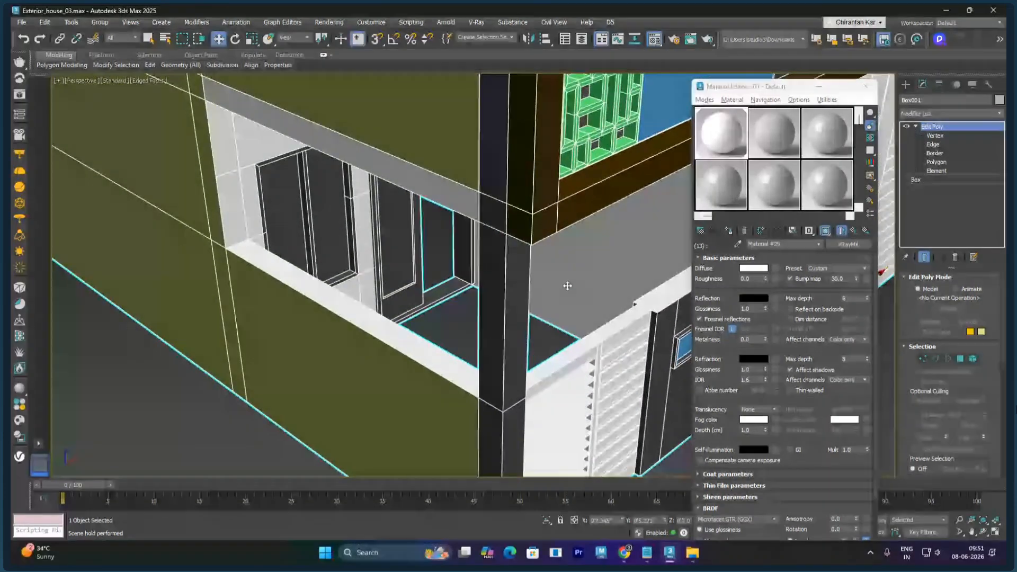
Step: Set the diffuse color of sub-material 13 to dark gray (464646) and name the sub-material GIWalls
left_click(753, 268)
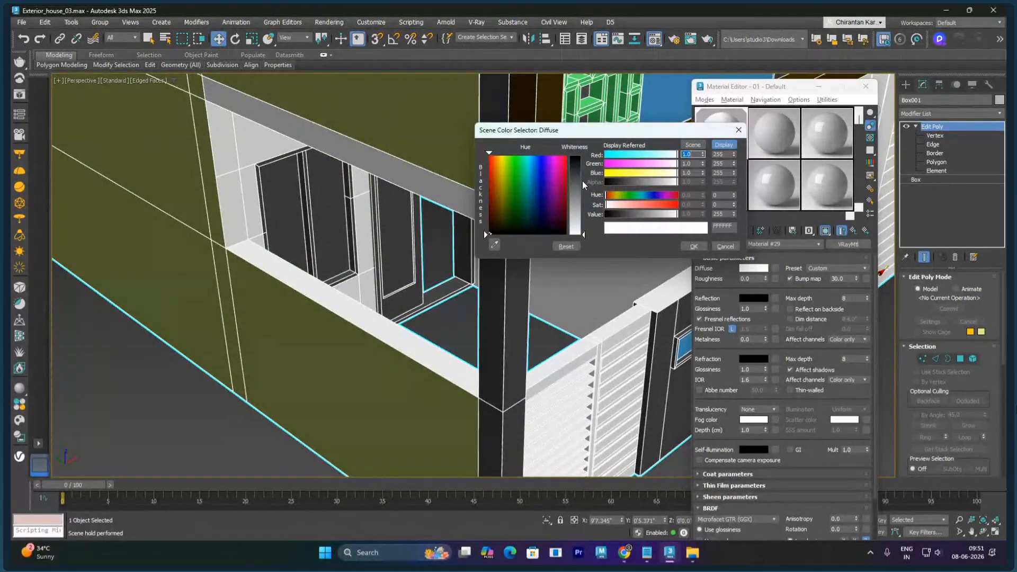
mouse_move(582, 180)
left_mouse_down()
mouse_move(583, 195)
mouse_move(584, 178)
left_mouse_up()
middle_click_drag(466, 272, 374, 288, "alt")
scroll(376, 281, "down", 4)
middle_click_drag(374, 289, 376, 371)
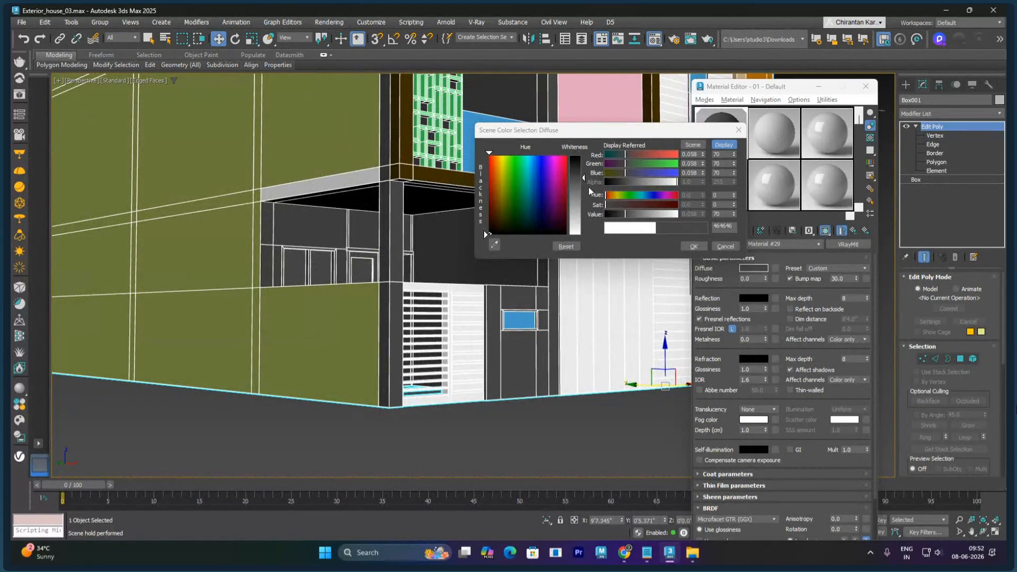
left_click(691, 246)
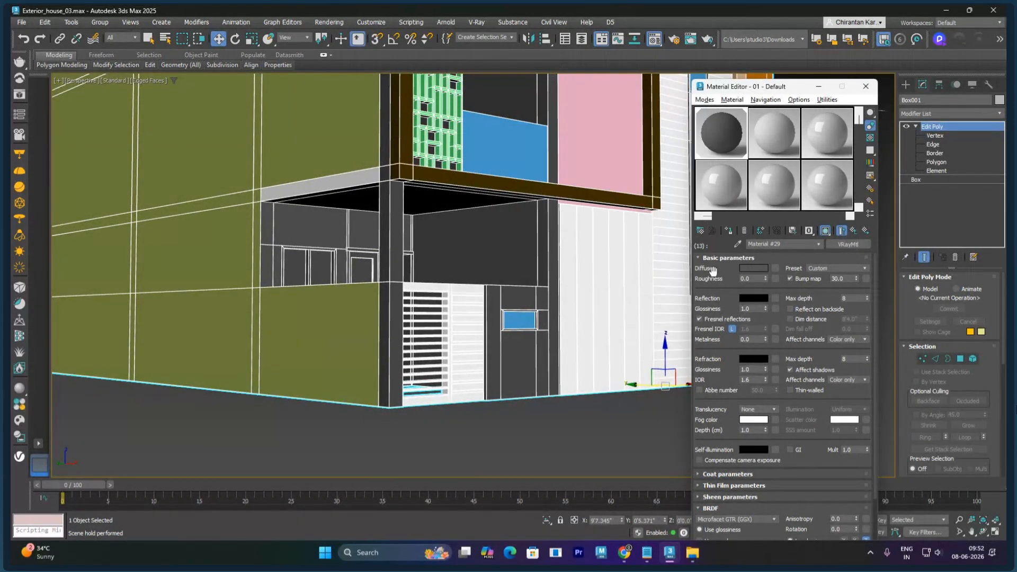
left_click(853, 232)
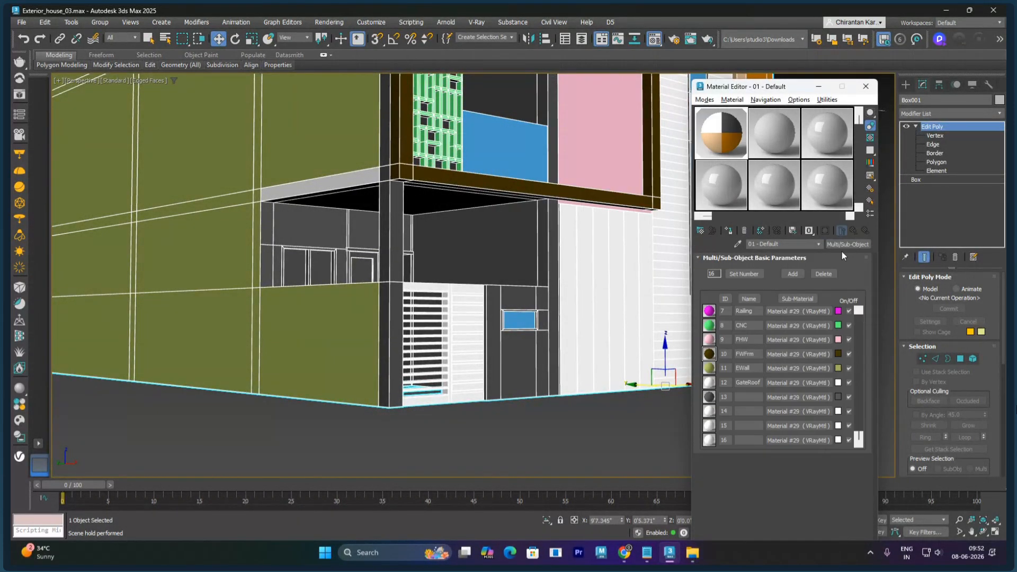
left_click(749, 398)
type("GIWalls")
key("Return")
Step: Set the diffuse color of sub-material 14 to purple (B670C7) and name the sub-material M_Gate
left_click(784, 409)
left_click(754, 268)
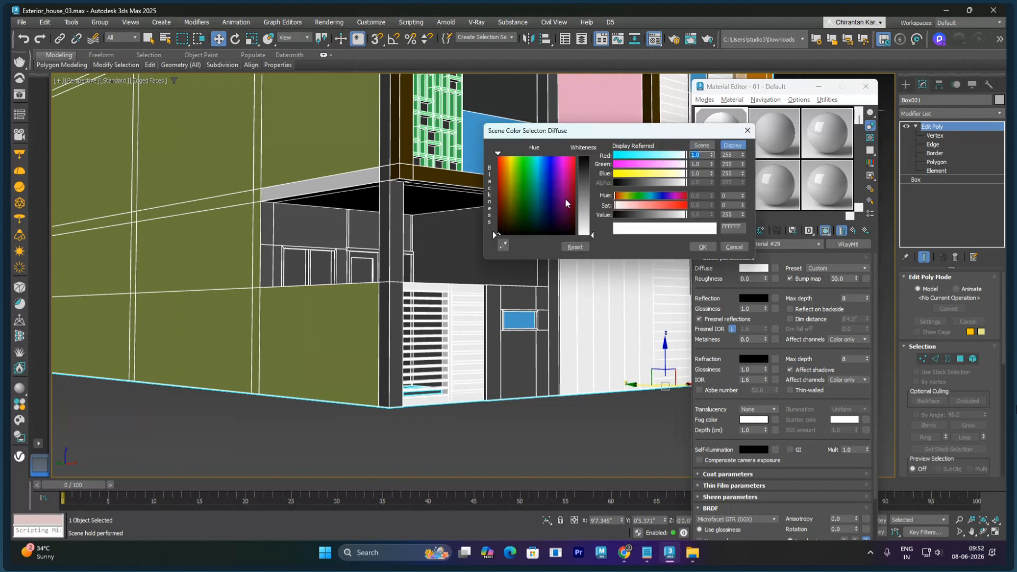
left_click(560, 188)
left_click_drag(578, 192, 583, 185)
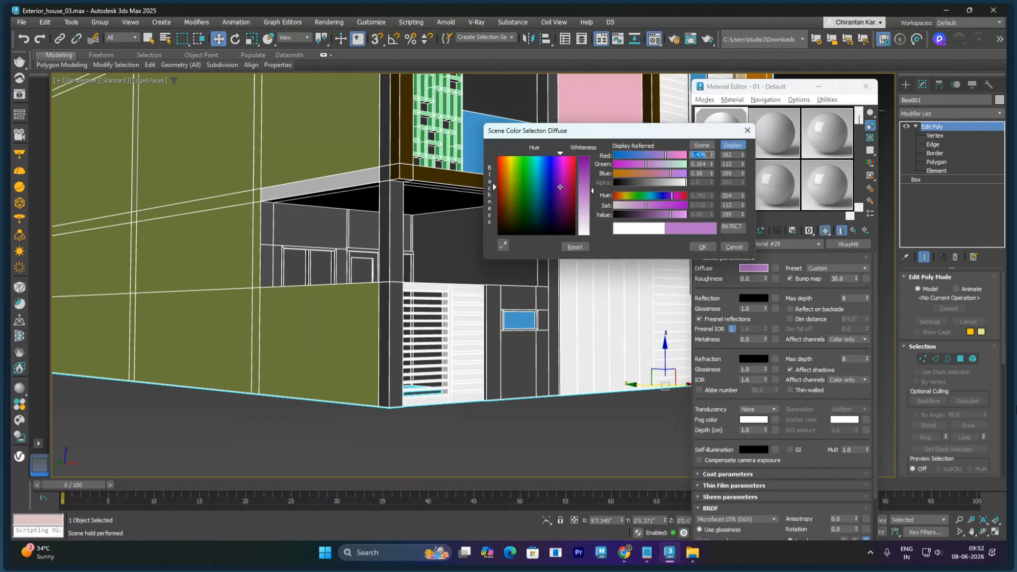
left_click(701, 248)
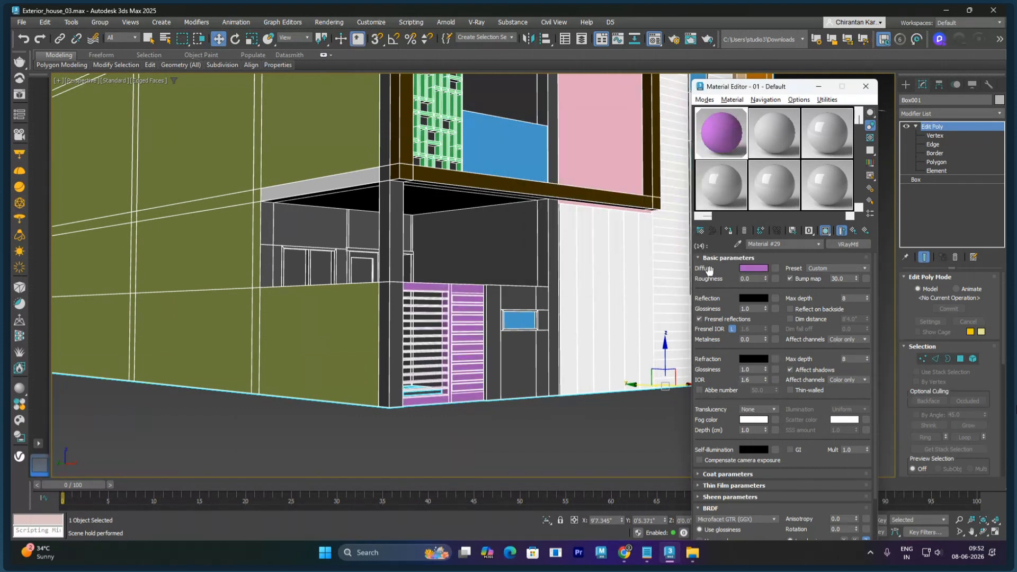
left_click(854, 231)
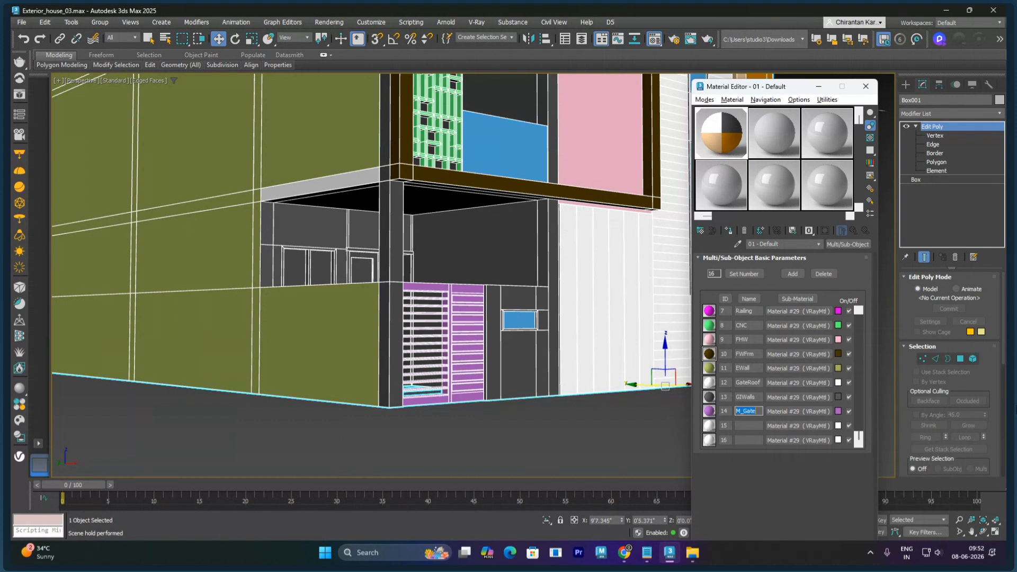
Step: Set the diffuse color of sub-material 15 to dark brown (37251F)
left_click(781, 425)
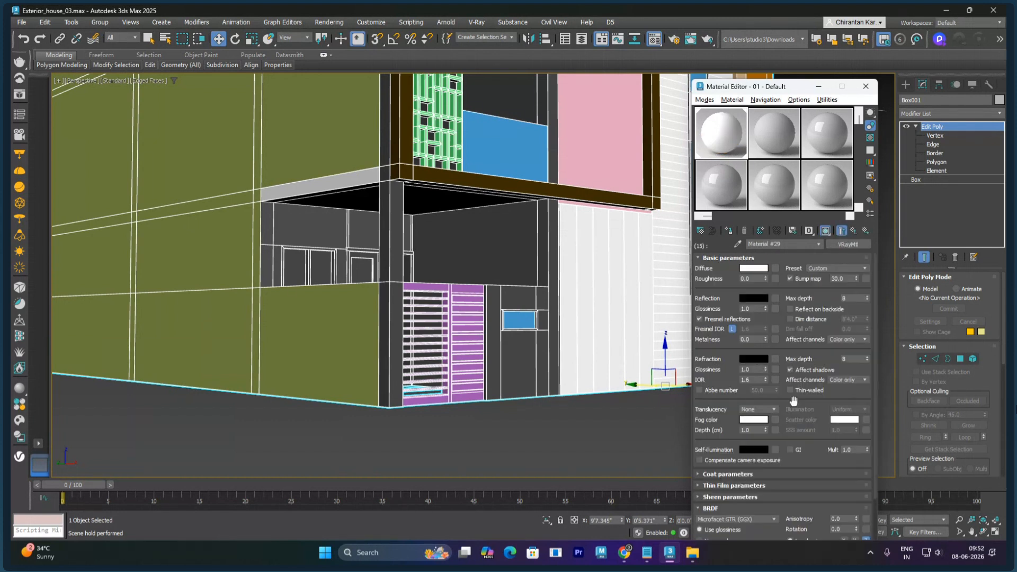
left_click(752, 269)
left_click_drag(582, 228, 585, 176)
left_click_drag(493, 230, 490, 228)
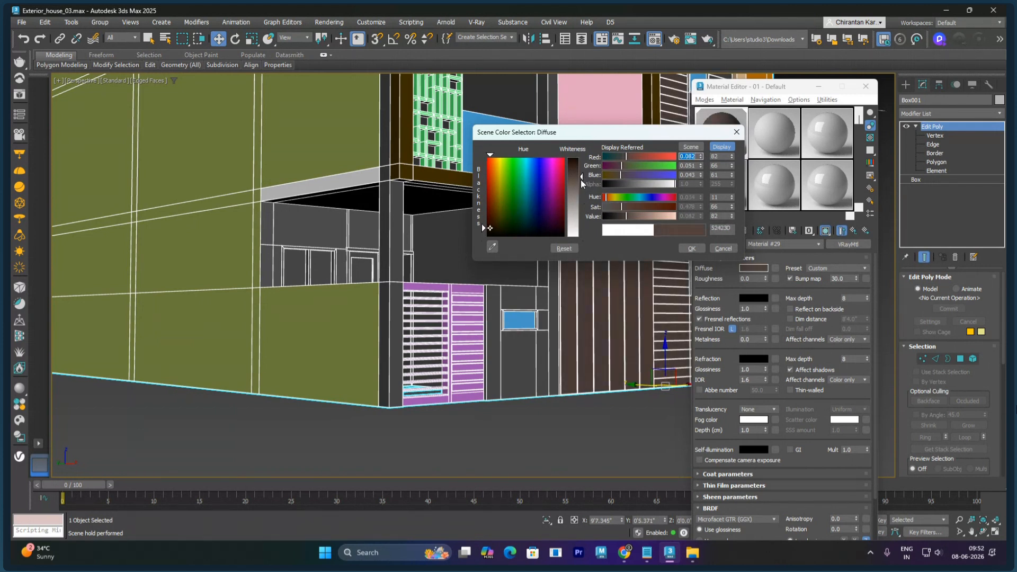
left_click_drag(581, 180, 580, 167)
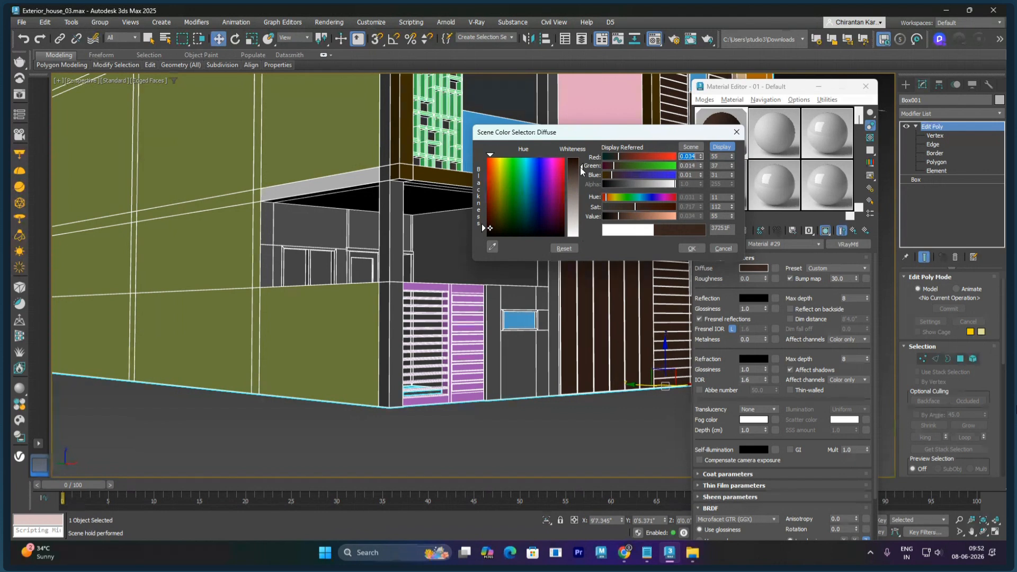
left_click(686, 249)
Step: Name sub-material 15 HFW-II in the Multi/Sub-Object material
scroll(572, 371, "down", 5)
middle_click_drag(582, 313, 570, 333)
scroll(570, 370, "up", 1)
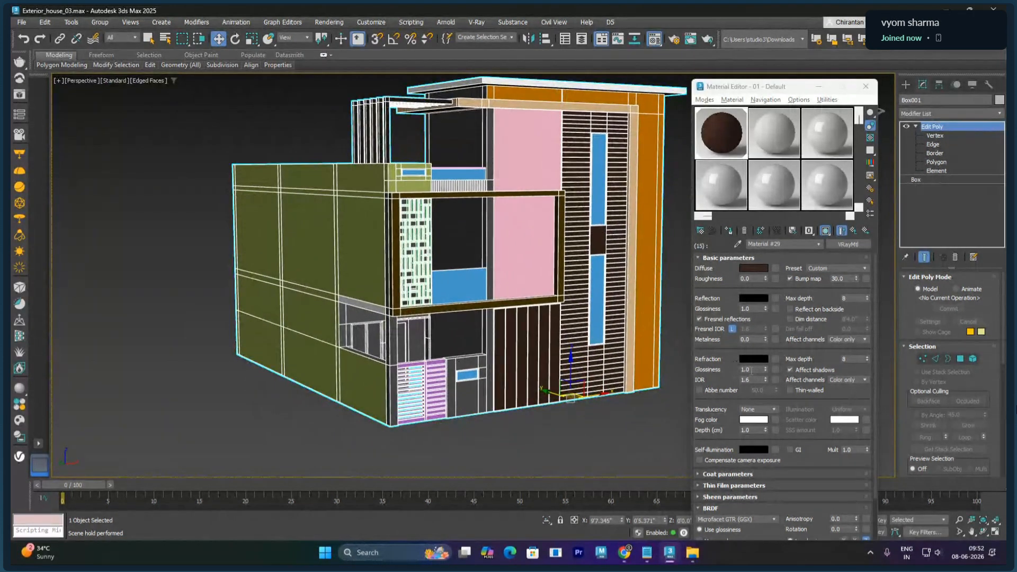
left_click(852, 231)
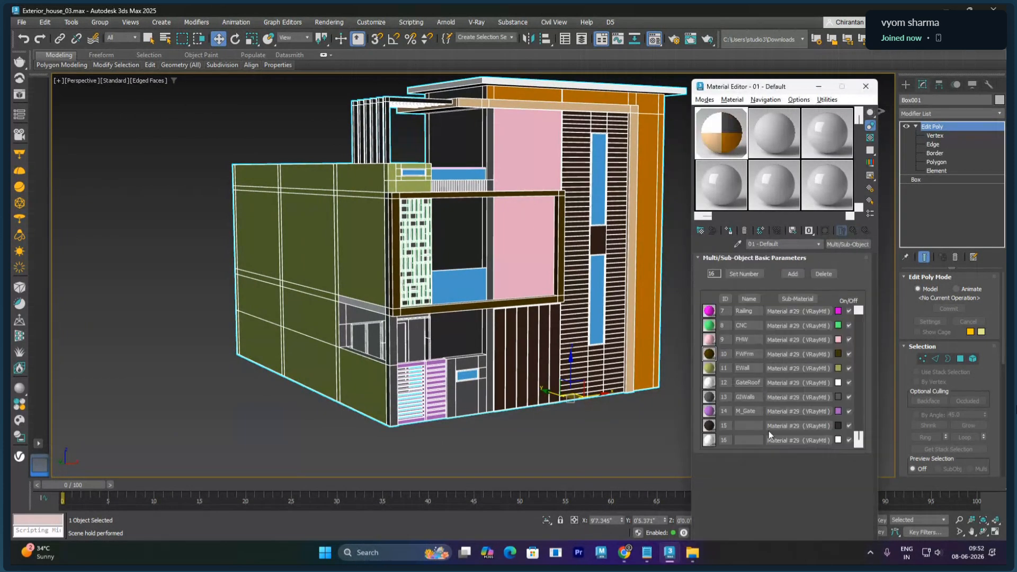
left_click(747, 426)
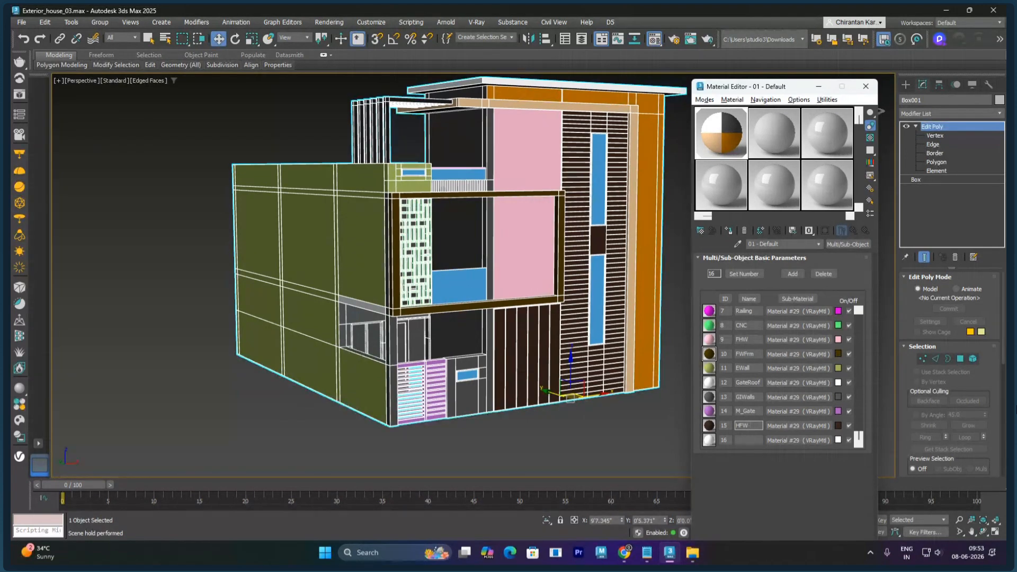
type("-II")
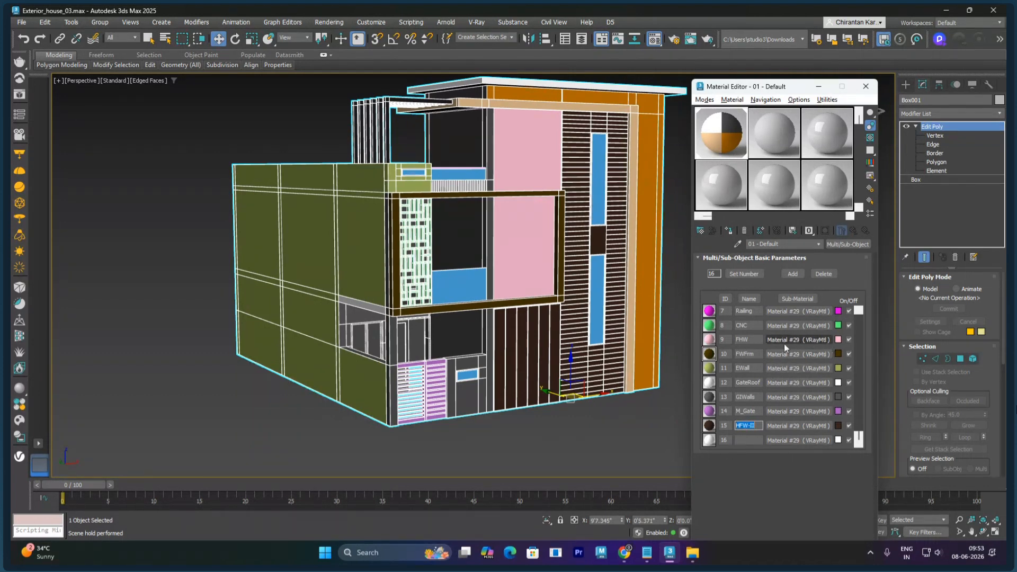
Step: Set the diffuse color of sub-material 16 to a bright yellow
left_click(806, 439)
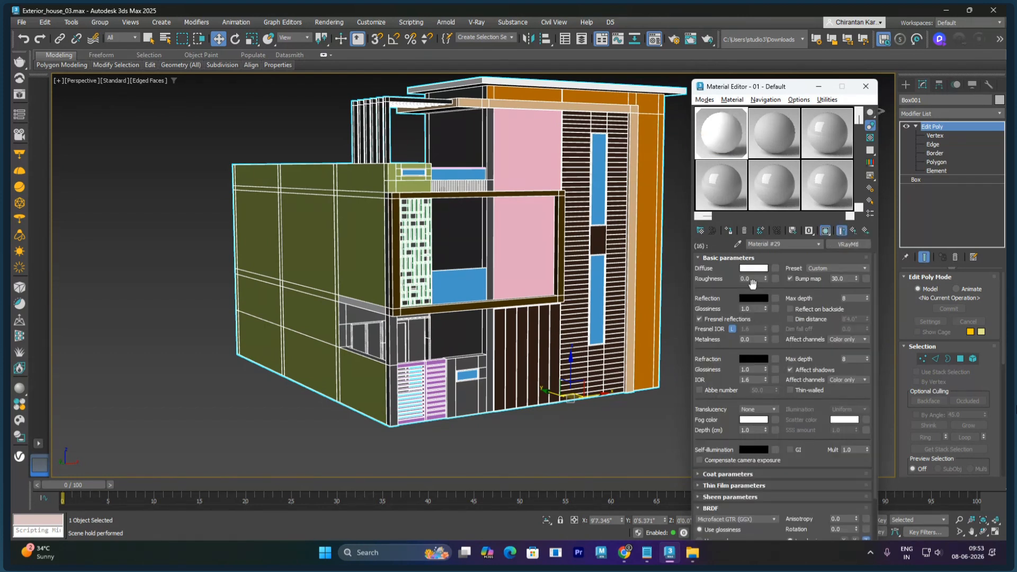
left_click(753, 268)
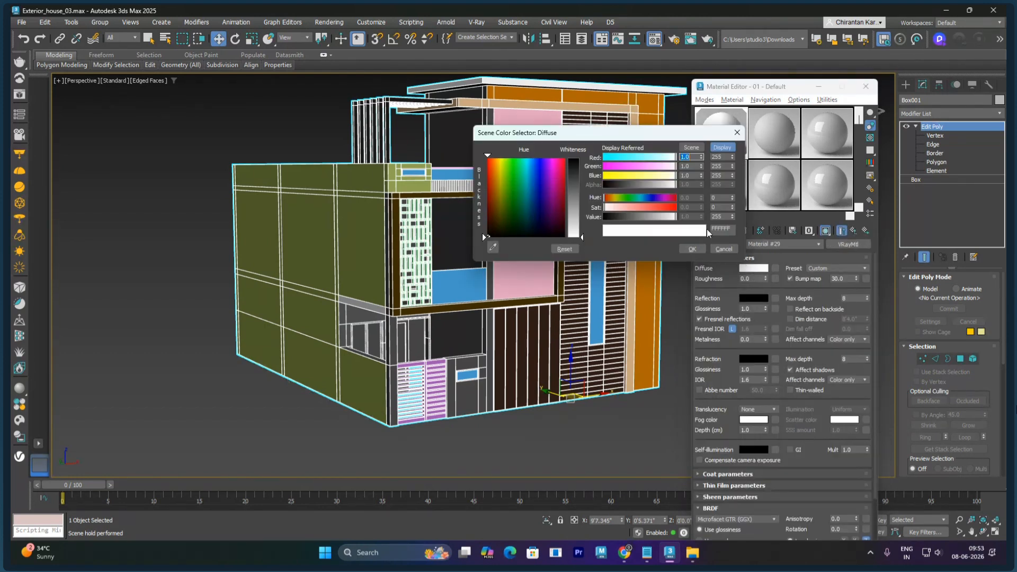
left_click(618, 175)
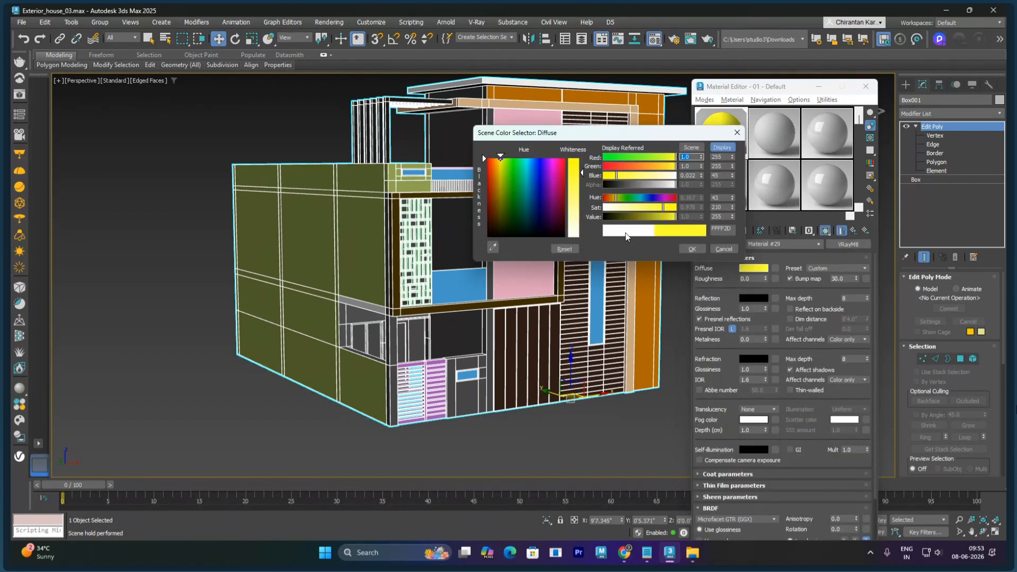
left_click_drag(666, 211, 674, 208)
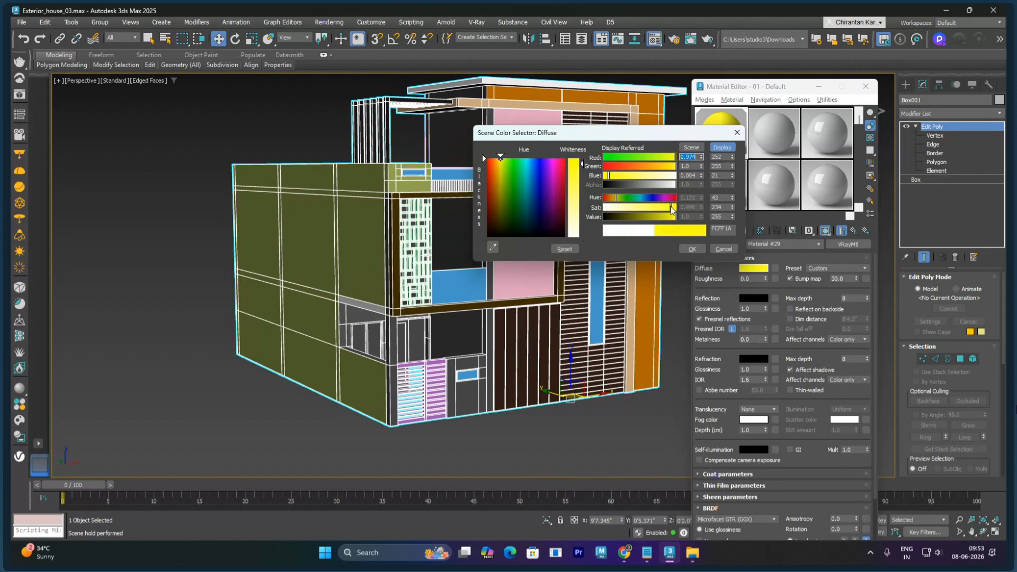
left_click(693, 249)
Step: Inspect the house front and remove the remaining whiteness from the yellow diffuse color of sub-material 16
middle_click_drag(558, 346, 539, 366, "alt")
scroll(542, 334, "up", 2)
middle_click_drag(546, 313, 513, 245)
scroll(513, 245, "down", 3)
middle_click_drag(572, 321, 556, 342, "alt")
scroll(567, 328, "up", 6)
left_click(754, 272)
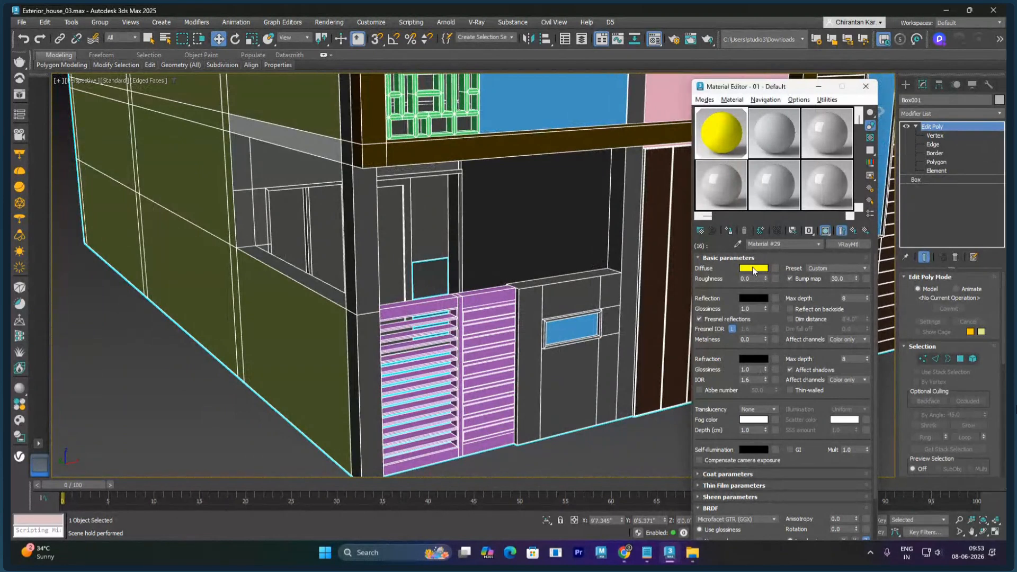
mouse_move(587, 172)
left_mouse_down()
mouse_move(586, 194)
mouse_move(591, 156)
left_mouse_up()
left_click(695, 245)
scroll(533, 264, "down", 5)
middle_click_drag(538, 335, 513, 380)
scroll(545, 356, "down", 1)
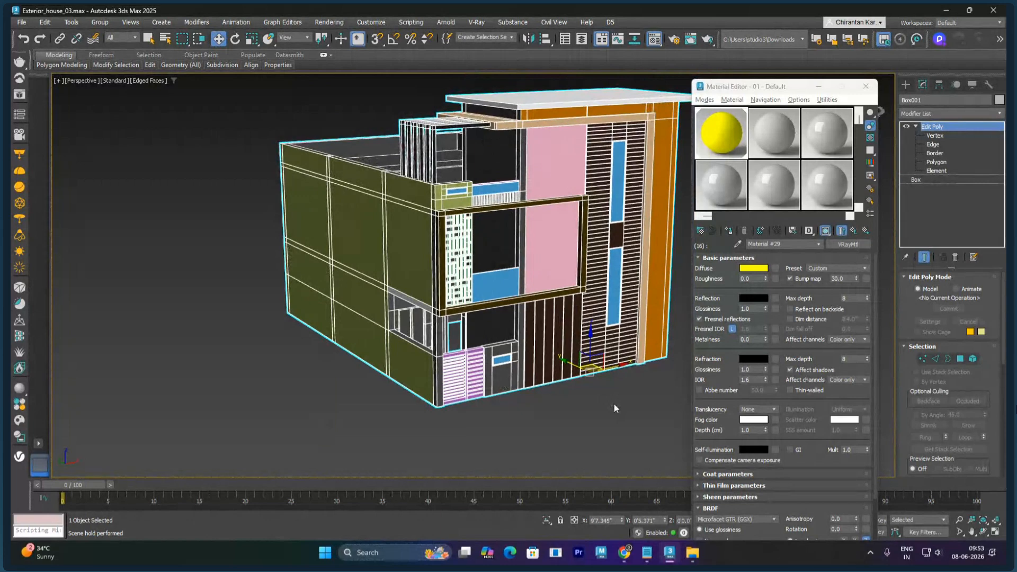
Step: Select one polygon of the brown vertical panelling on the ground-floor front and check its material ID
left_click(615, 404)
left_click(549, 371)
left_click(935, 170)
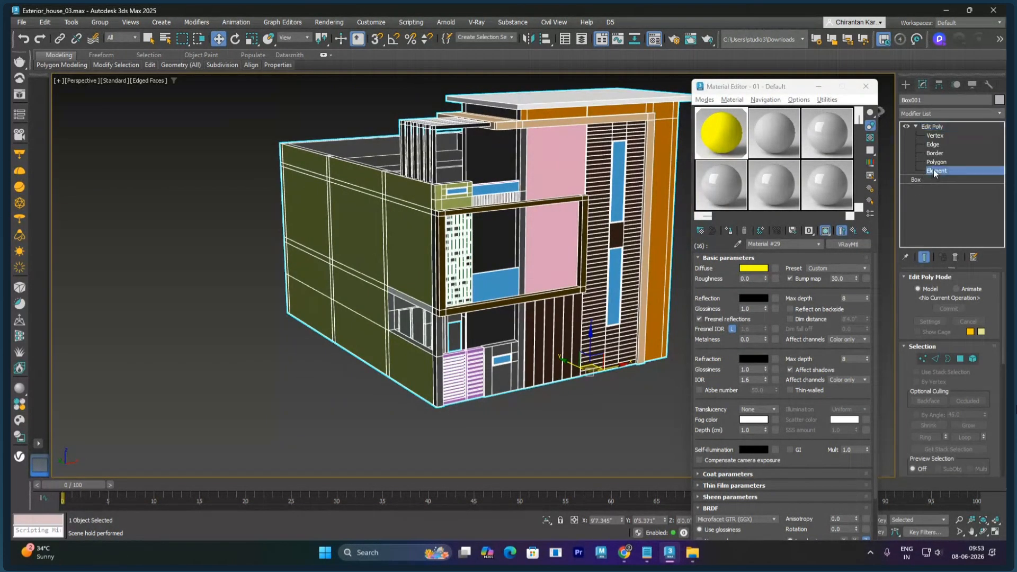
left_click(558, 377)
left_click(660, 385)
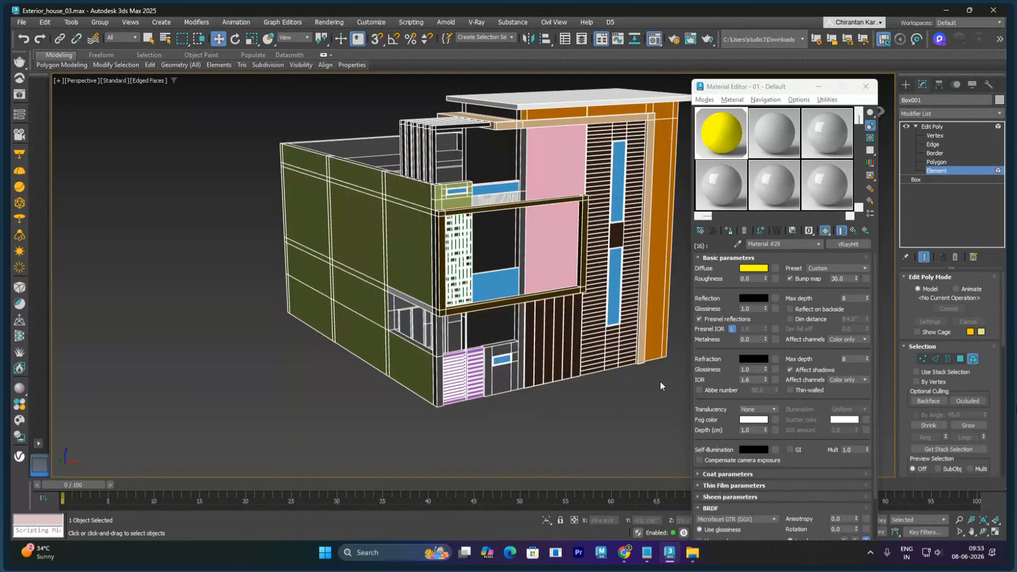
left_click(936, 162)
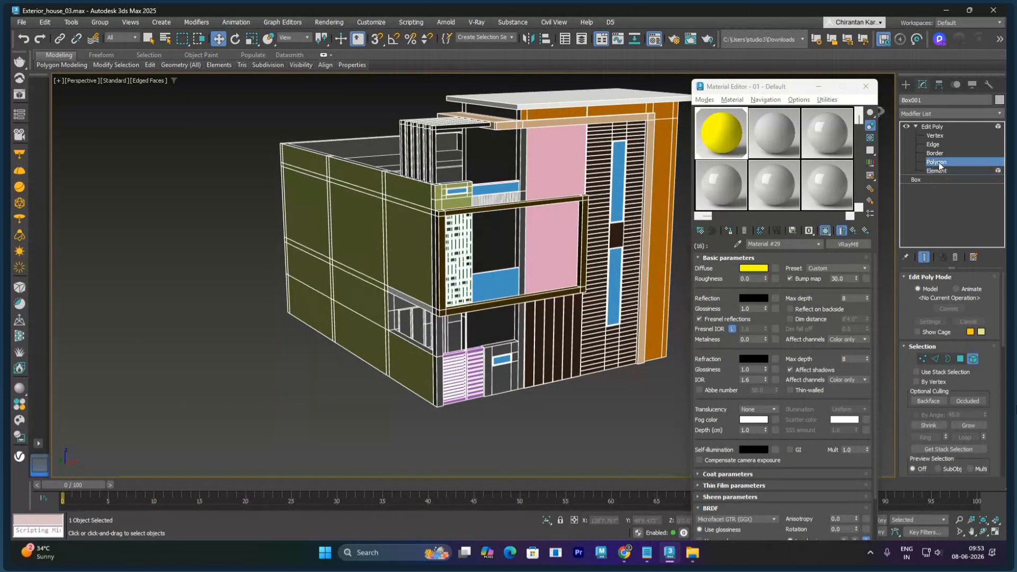
left_click(559, 365)
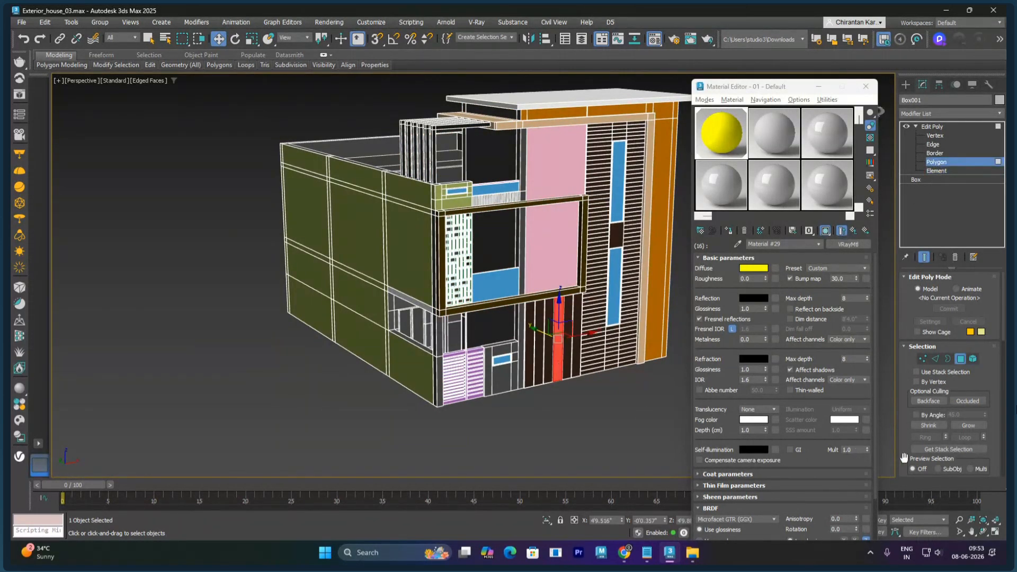
scroll(904, 458, "down", 10)
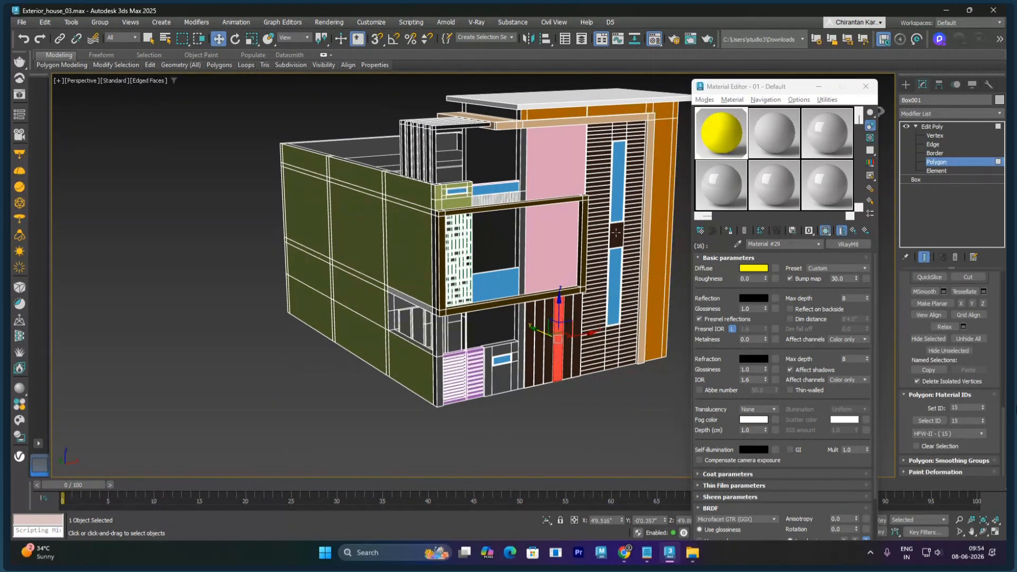
Step: Check the material IDs of the horizontal cladding, the first-floor balcony's back wall and the ground-floor wall behind the gate
scroll(596, 235, "up", 10)
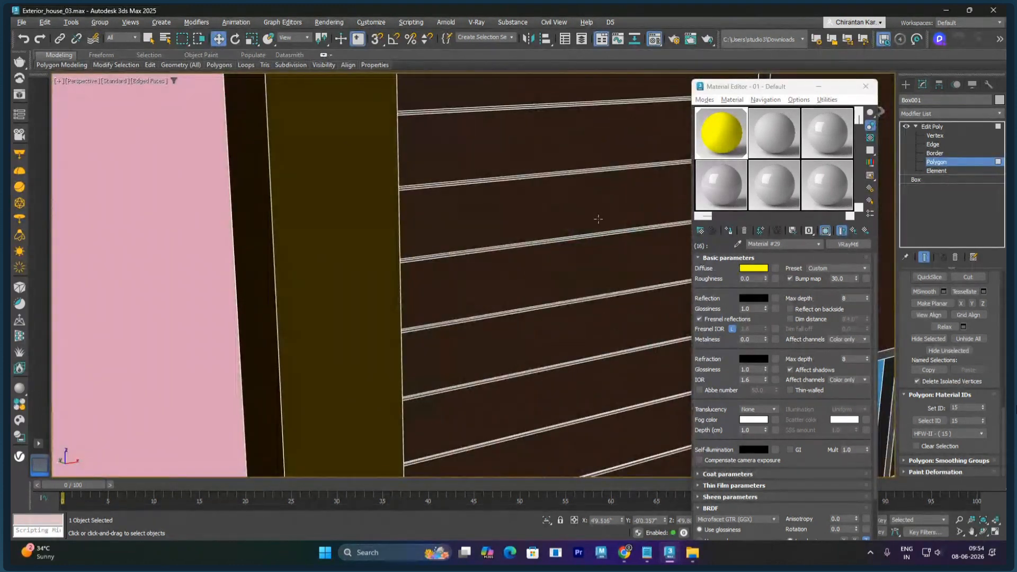
left_click(587, 235)
scroll(582, 239, "down", 8)
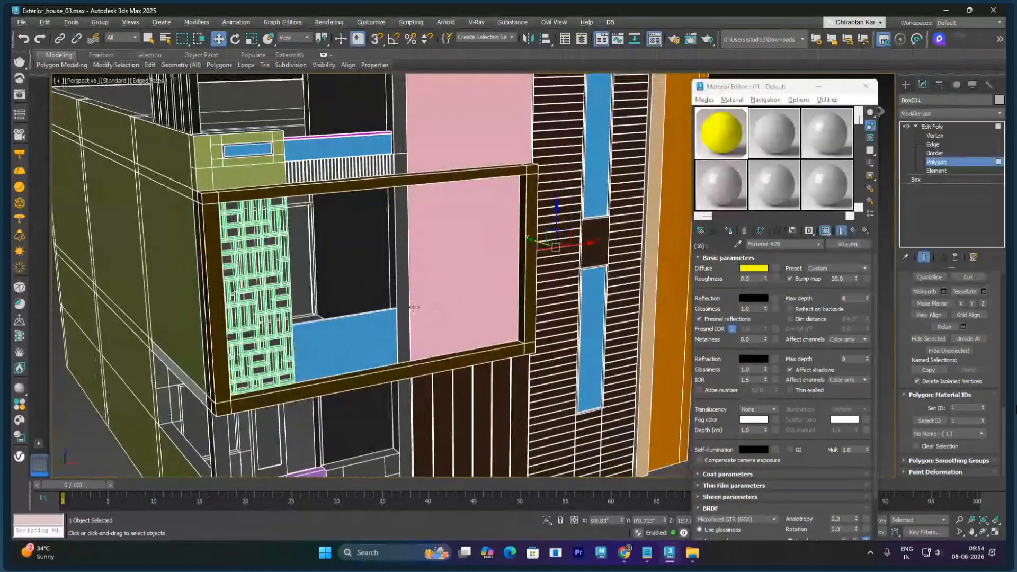
left_click(368, 290)
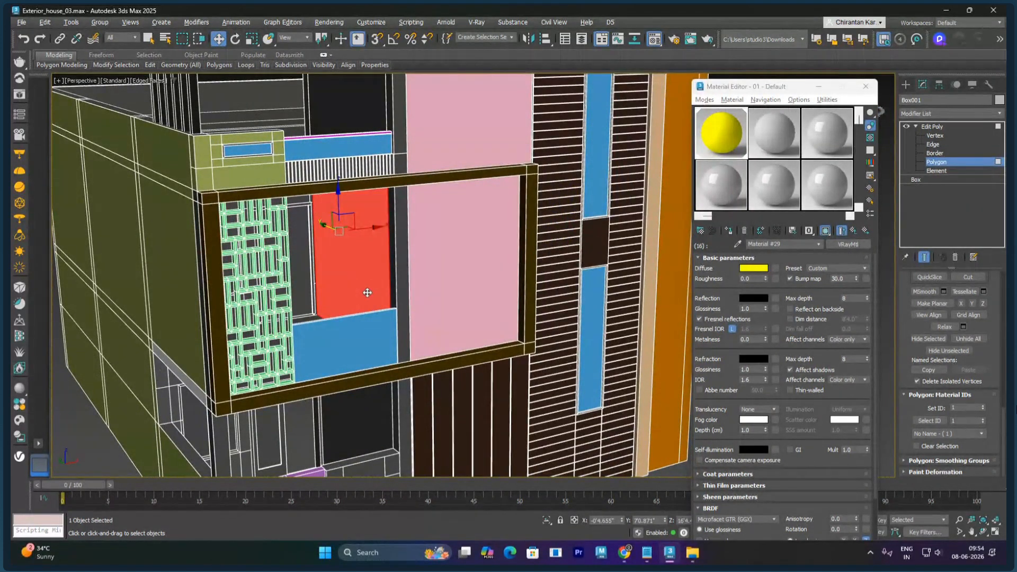
mouse_move(367, 295)
middle_mouse_down("alt")
mouse_move(325, 286)
mouse_move(380, 268)
mouse_move(369, 313)
middle_mouse_up("alt")
left_click(362, 313)
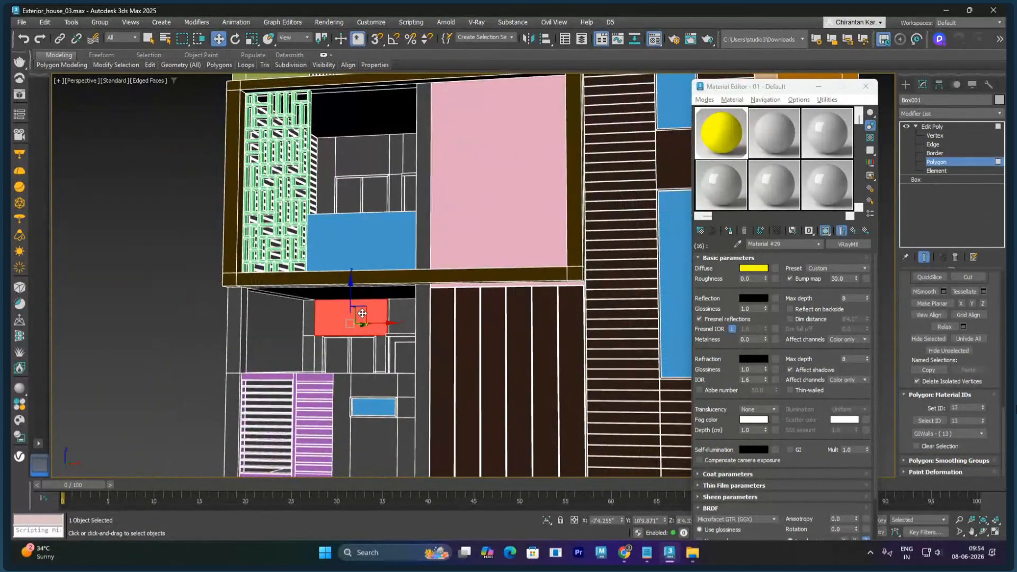
Step: Select the wall polygons inside the first-floor balcony and assign them material ID 13 (GIWalls)
left_click(334, 165)
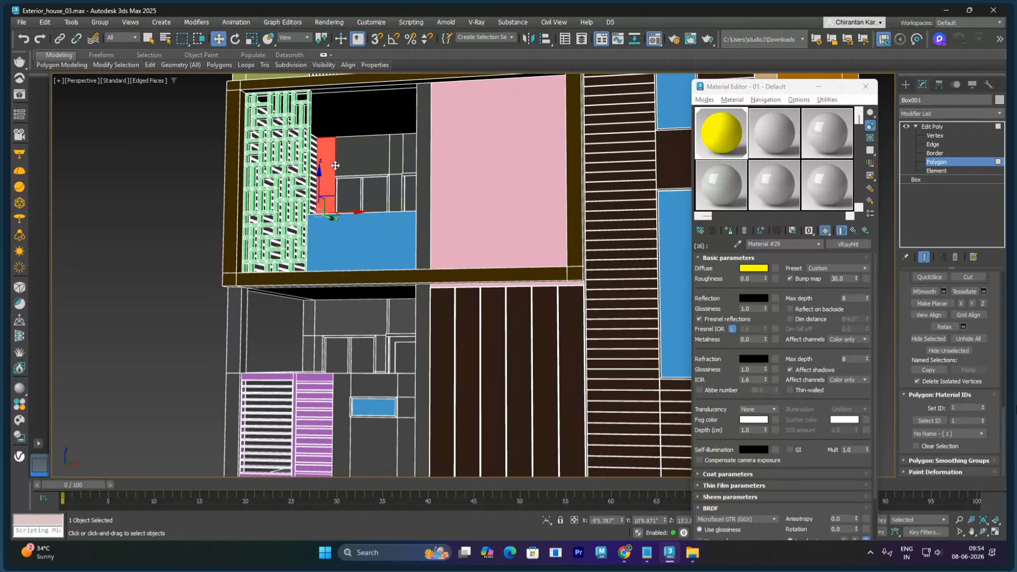
left_click(351, 163, "ctrl")
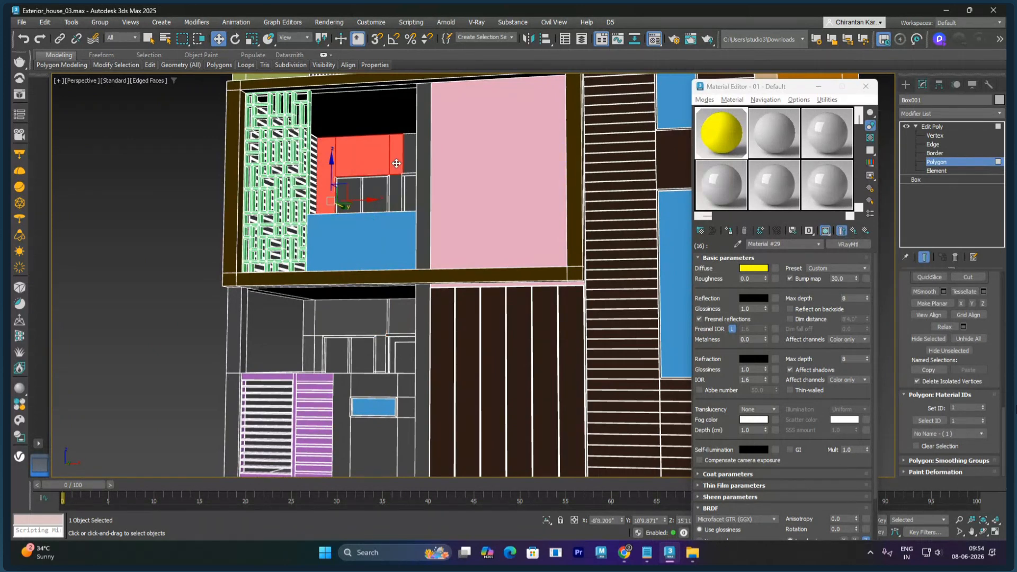
middle_click_drag(407, 163, 406, 249, "alt")
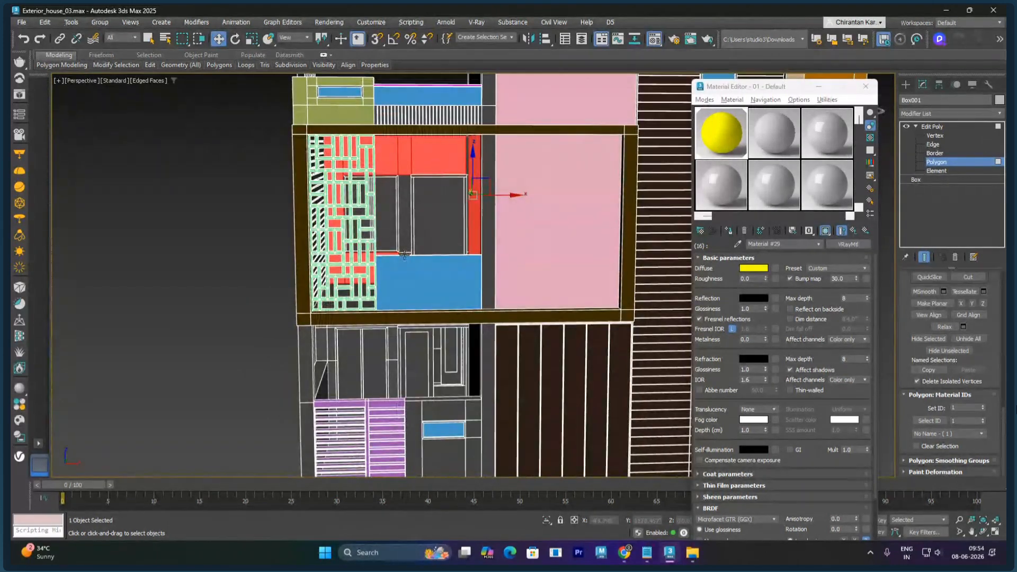
middle_click_drag(472, 218, 436, 291, "alt")
scroll(325, 241, "up", 9)
scroll(401, 304, "up", 2)
scroll(436, 292, "down", 5)
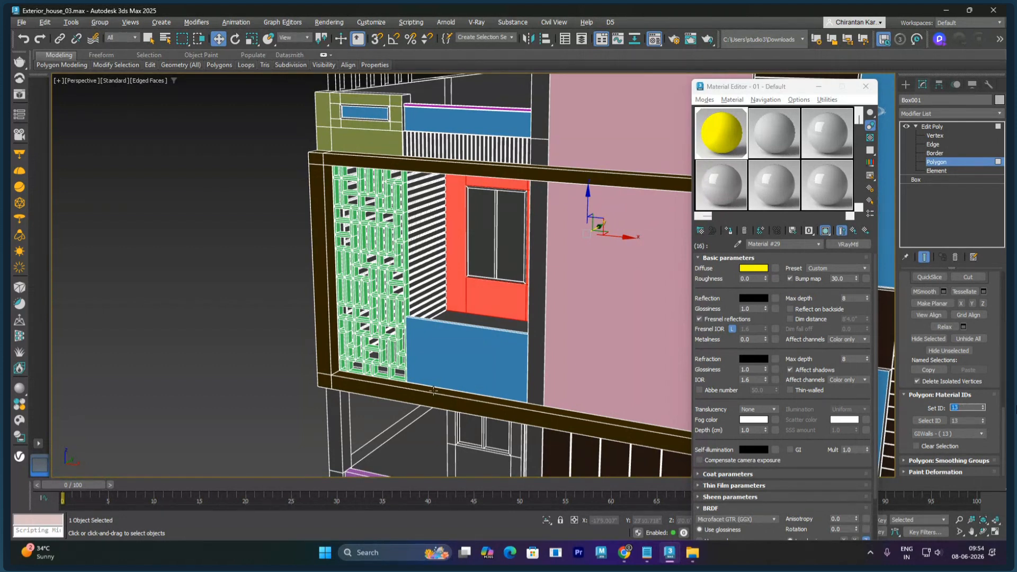
left_click(256, 326)
scroll(437, 369, "down", 5)
middle_click_drag(437, 368, 522, 368, "alt")
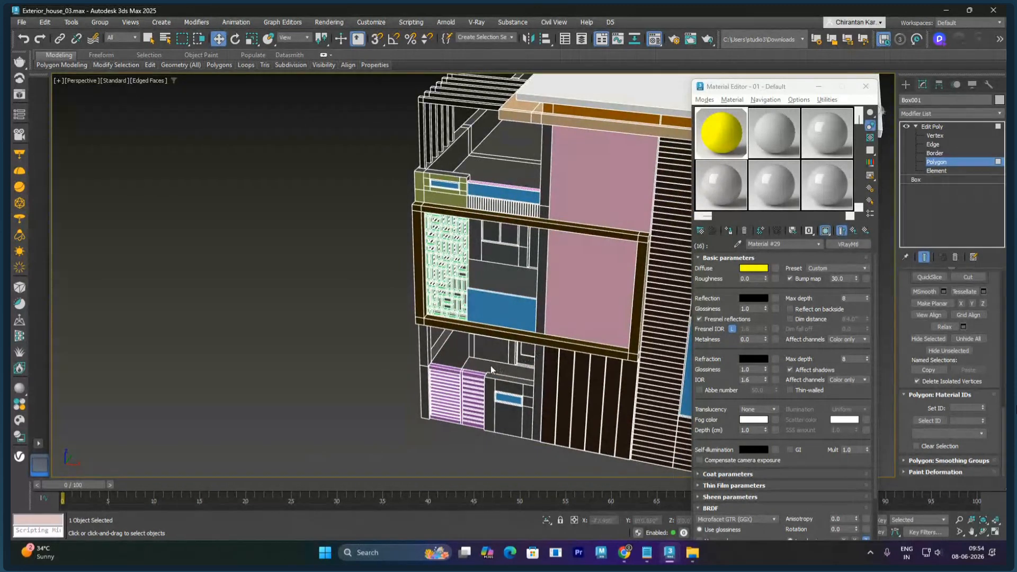
Step: Return to polygon editing on the house and check the material ID of the balcony wall above the blue first-floor railing
left_click(936, 127)
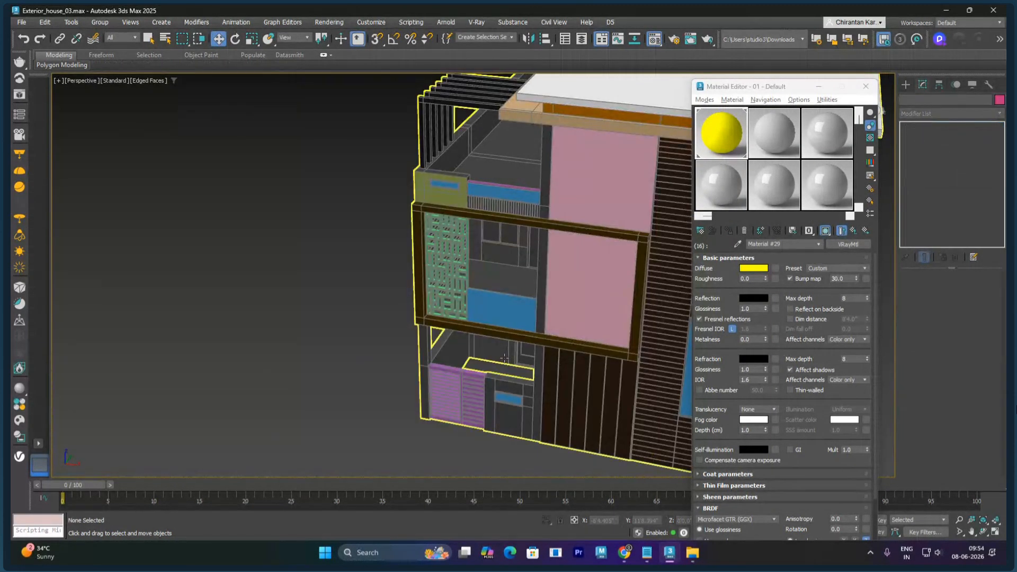
left_click(968, 162)
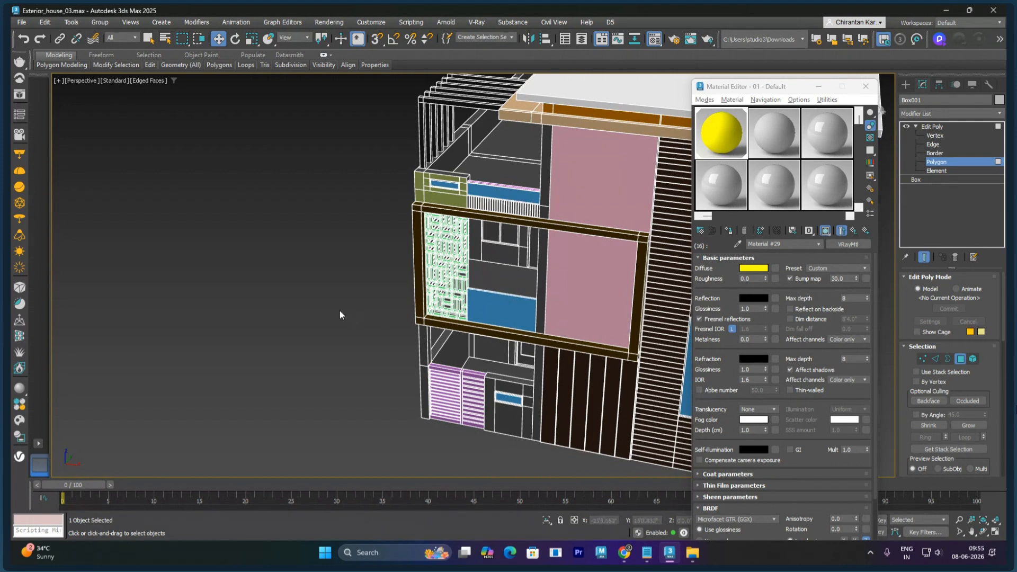
left_click(492, 301)
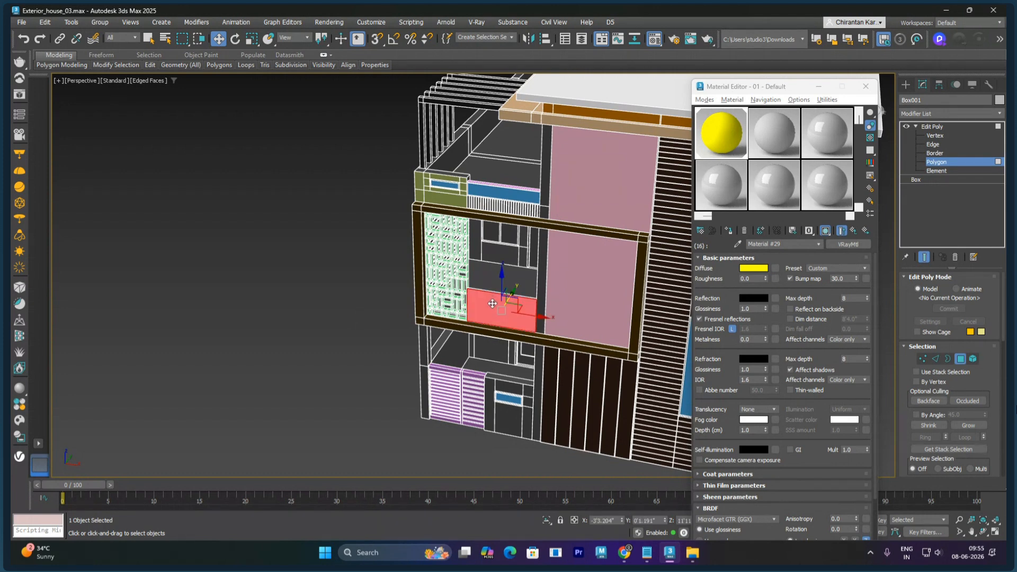
middle_click_drag(492, 303, 503, 315, "alt")
left_click(494, 266)
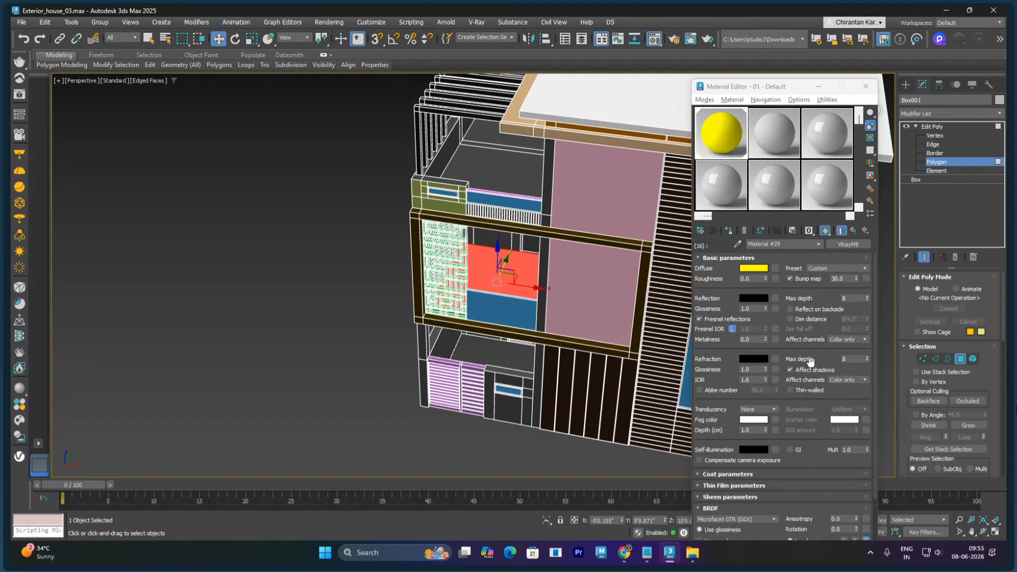
scroll(901, 318, "down", 10)
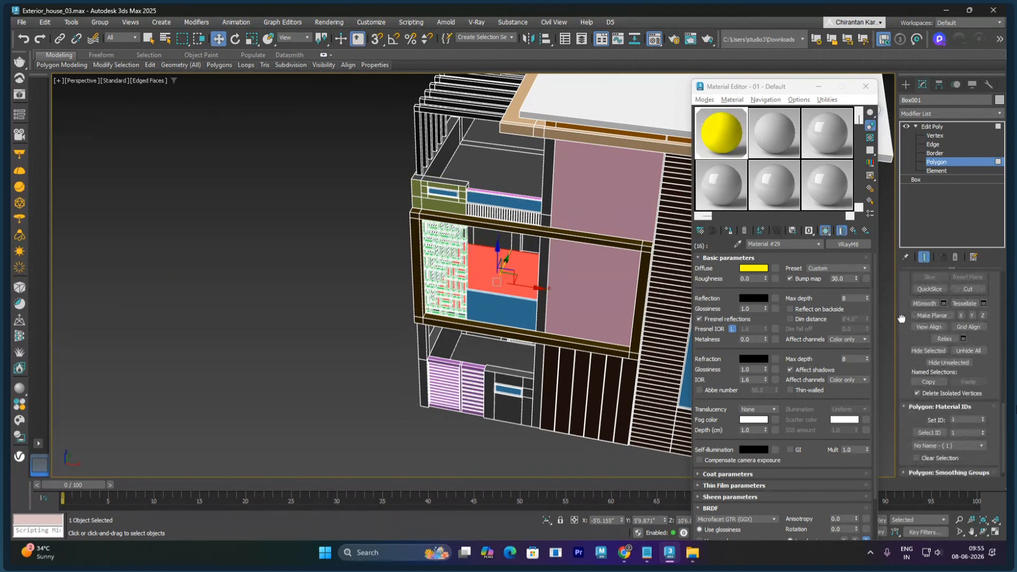
scroll(902, 318, "down", 1)
Step: Check the olive side wall's material ID, then assign ID 11 (EWall) to the narrow strip above the ground-floor side opening
middle_click_drag(552, 329, 545, 241, "alt")
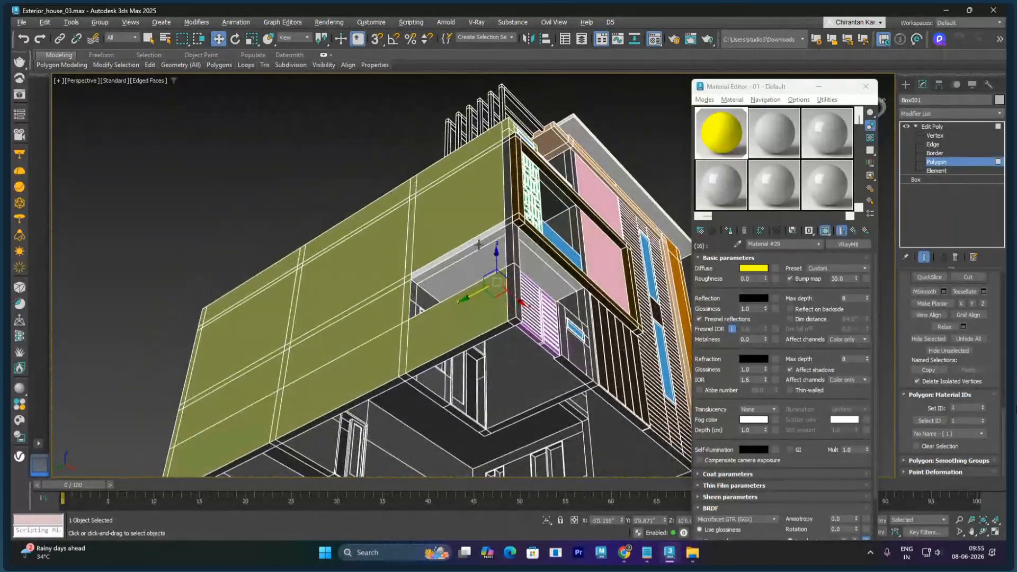
left_click(476, 226)
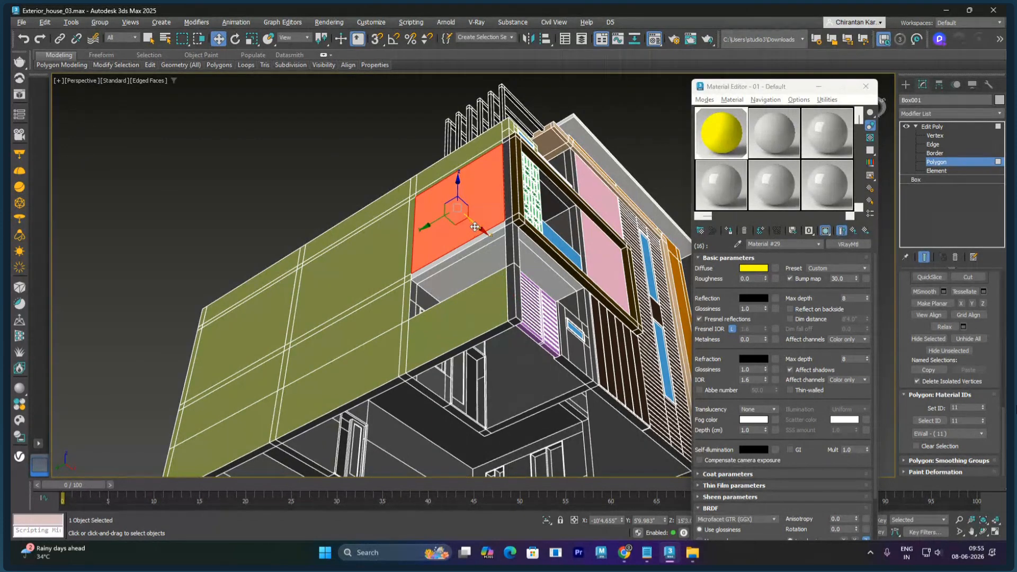
left_click(468, 243)
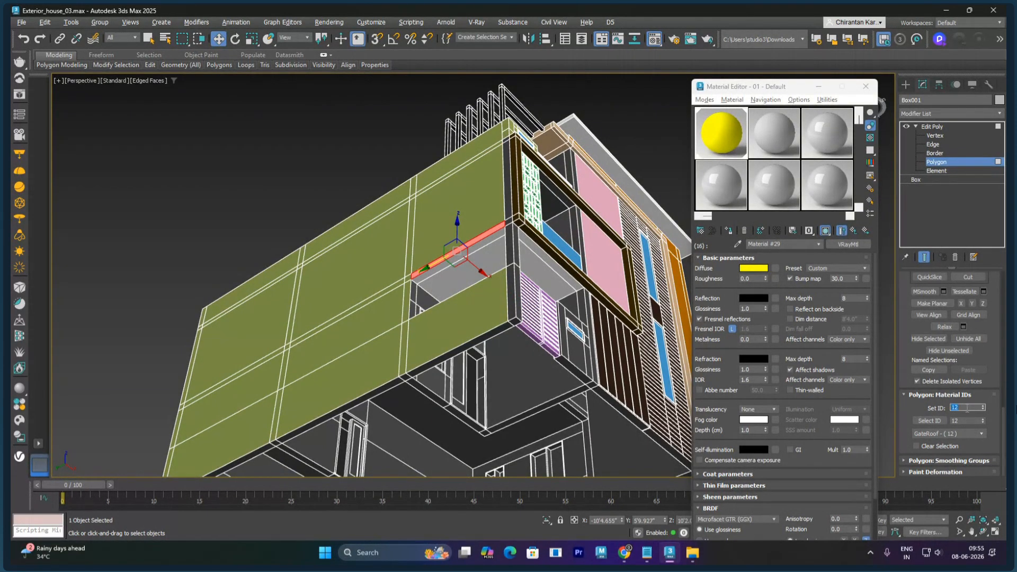
type("11")
key("Return")
left_click(305, 142)
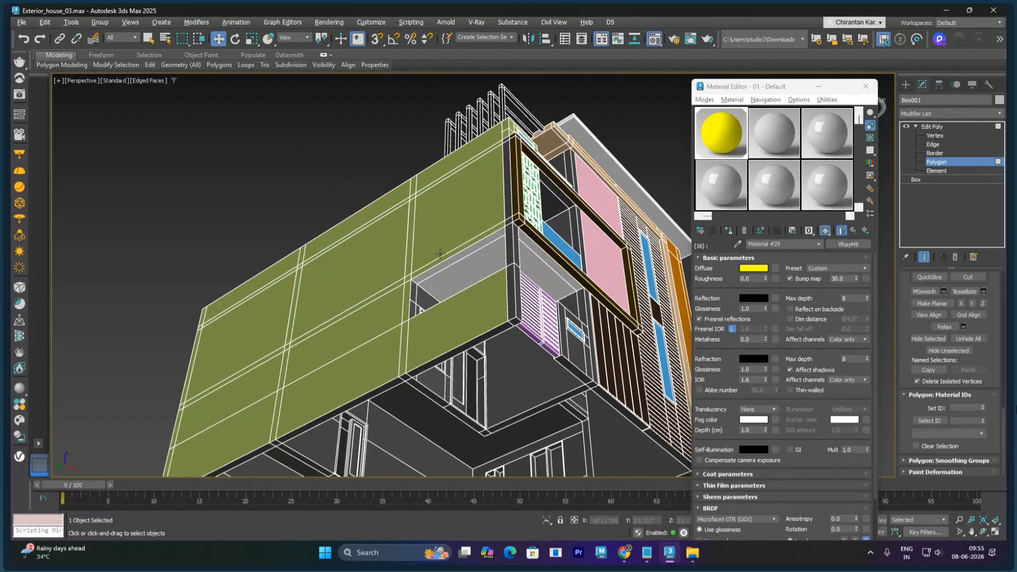
Step: Select the narrow vertical side polygons behind the dark first-floor frame at the front corner and assign them material ID 11 (EWall)
middle_click_drag(467, 269, 523, 293, "alt")
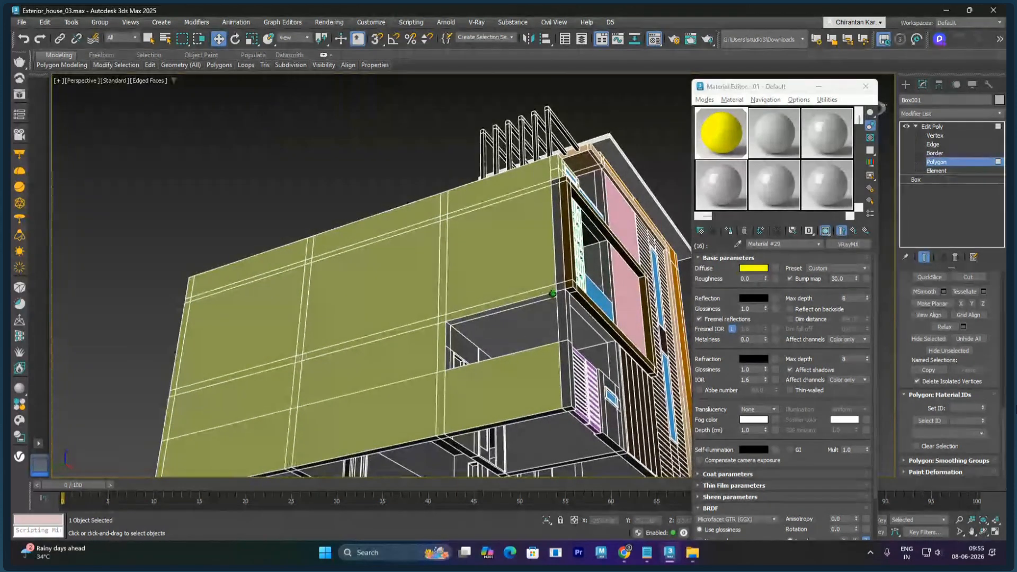
scroll(553, 293, "up", 4)
scroll(552, 293, "up", 3)
left_click(576, 273)
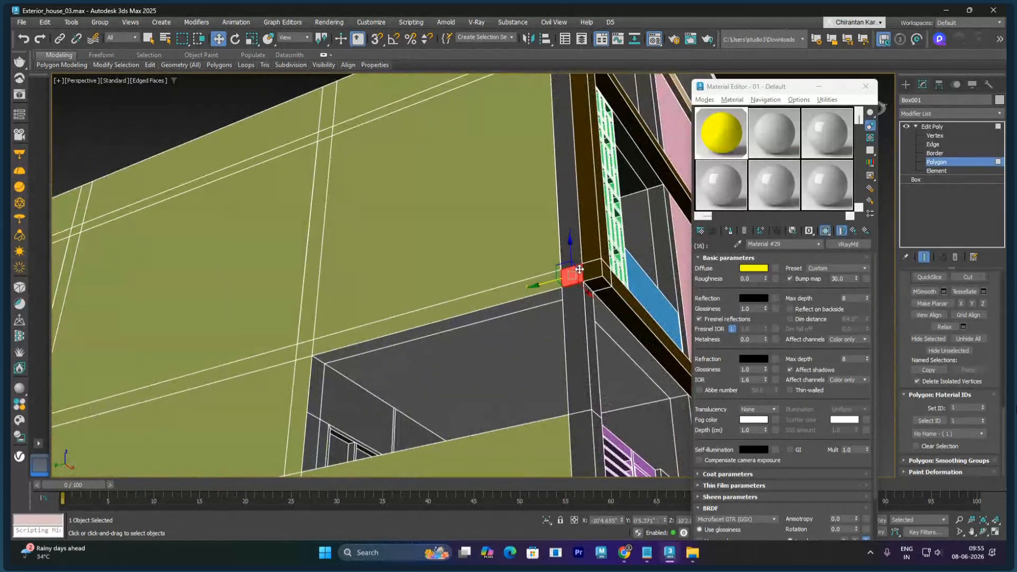
left_click(570, 240, "ctrl")
middle_click_drag(592, 288, 549, 379)
middle_click_drag(541, 275, 541, 305, "alt")
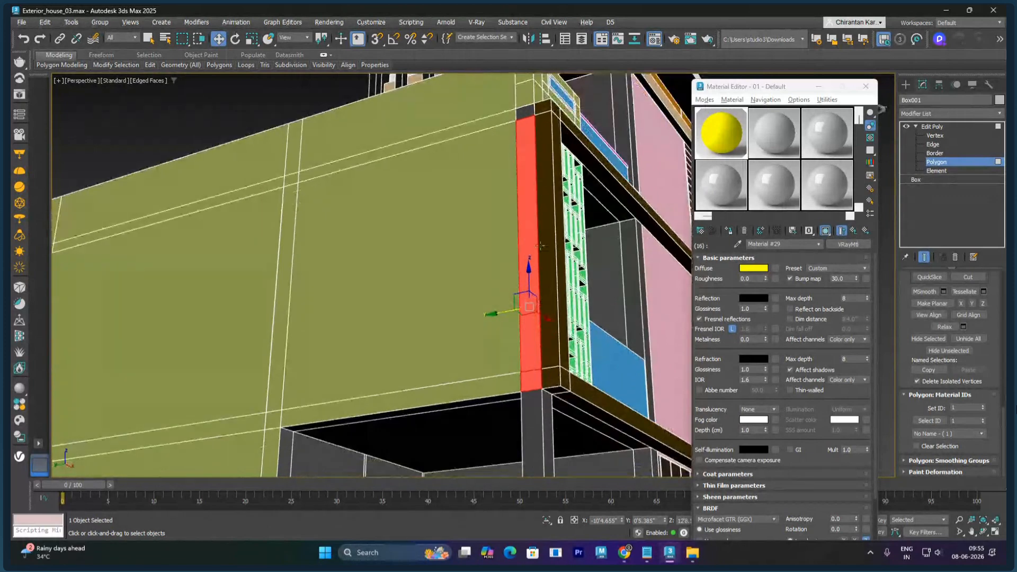
left_click(524, 110, "ctrl")
scroll(519, 198, "down", 4)
middle_click_drag(541, 253, 487, 276, "alt")
left_click(966, 408)
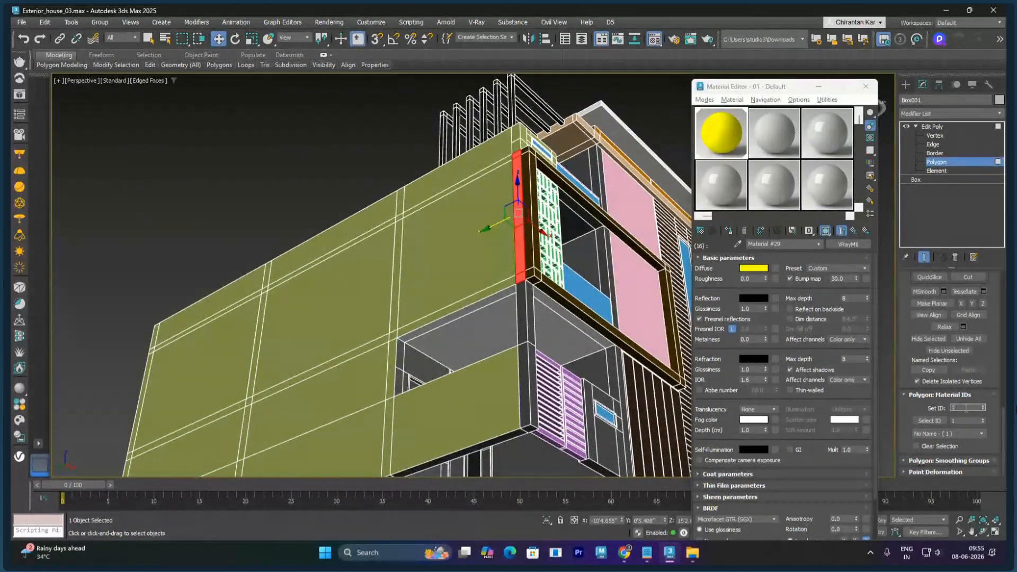
type("11")
key("Return")
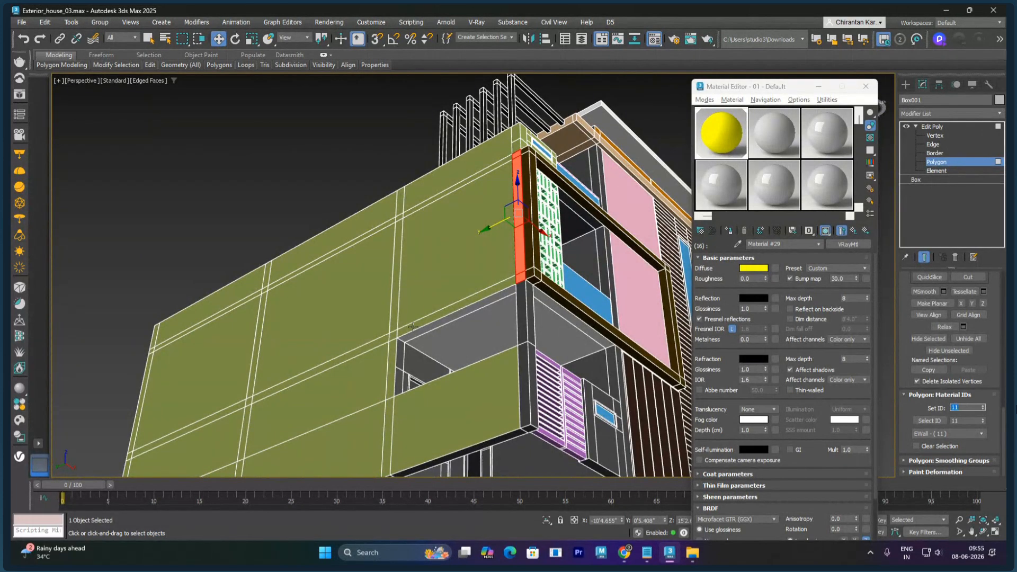
left_click(345, 185)
Step: Select the side polygons of the ground-floor corner column and set their material ID to 11 (EWall)
middle_click_drag(444, 227, 522, 260, "alt")
left_click(524, 257)
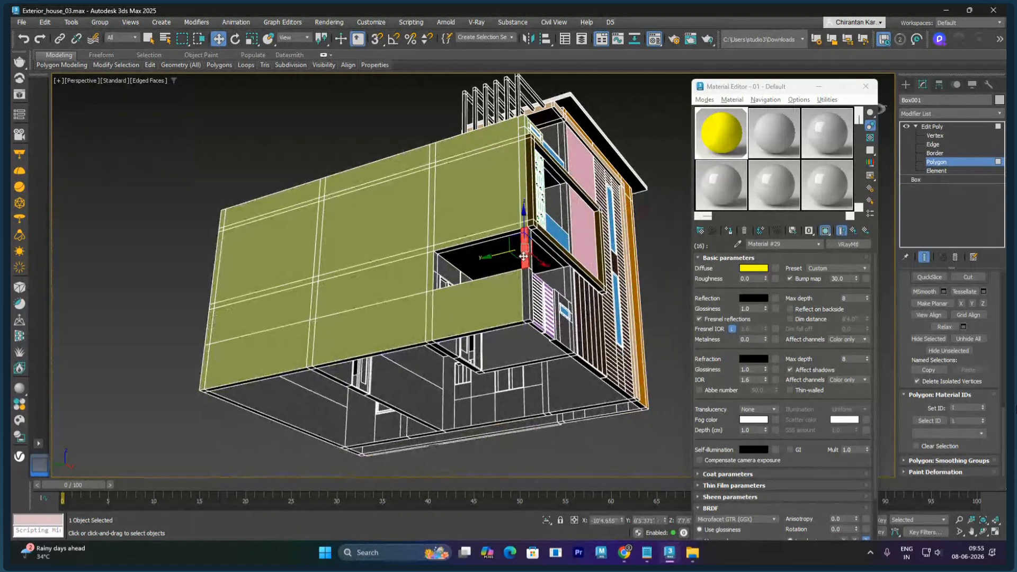
left_click(525, 296, "ctrl")
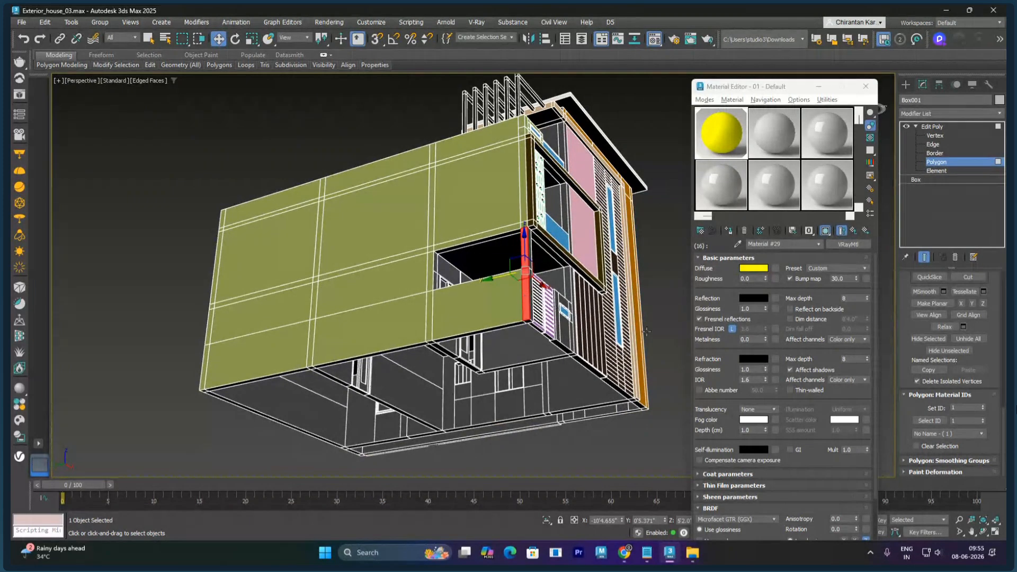
left_click(961, 408)
type("11")
key("Return")
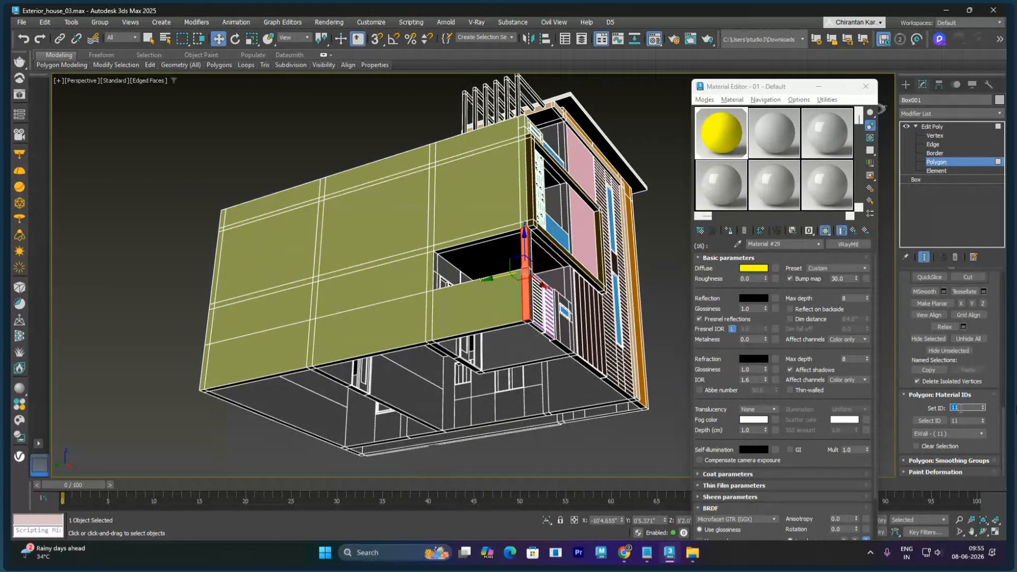
Step: Select the front faces of the ground-floor corner column and the full-height column beside the pink panels, and assign material ID 11 (EWall)
middle_click_drag(665, 439, 609, 448, "alt")
scroll(602, 449, "up", 8)
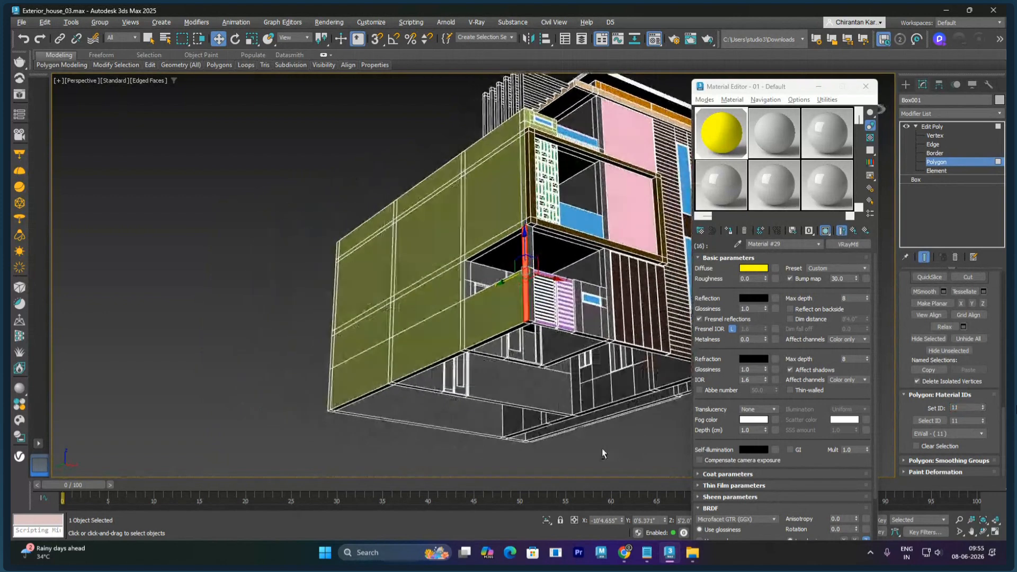
scroll(525, 275, "up", 1)
left_click(538, 289)
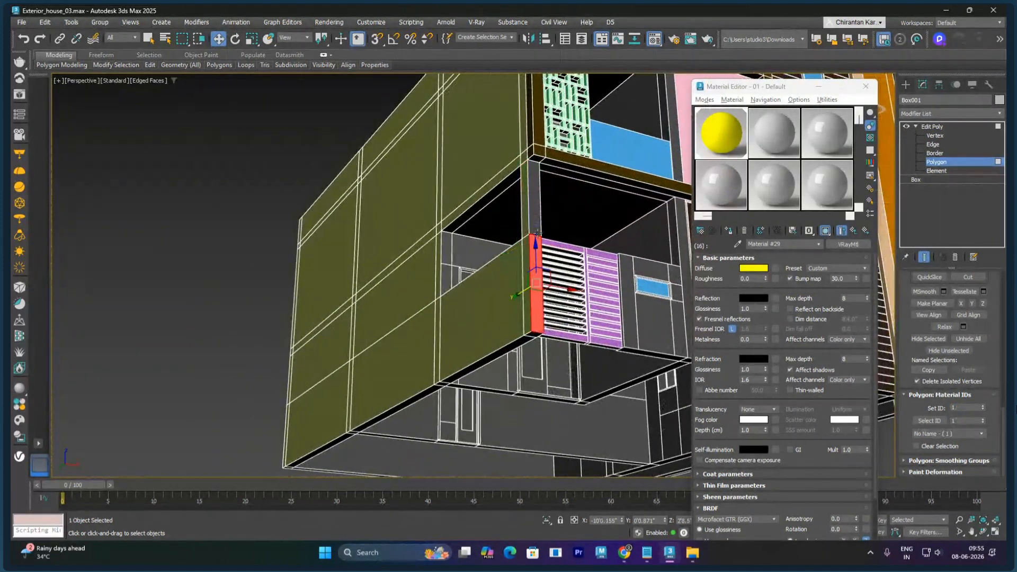
left_click(538, 215, "ctrl")
middle_click_drag(540, 238, 504, 223, "alt")
left_click(513, 235, "ctrl")
scroll(499, 265, "up", 3)
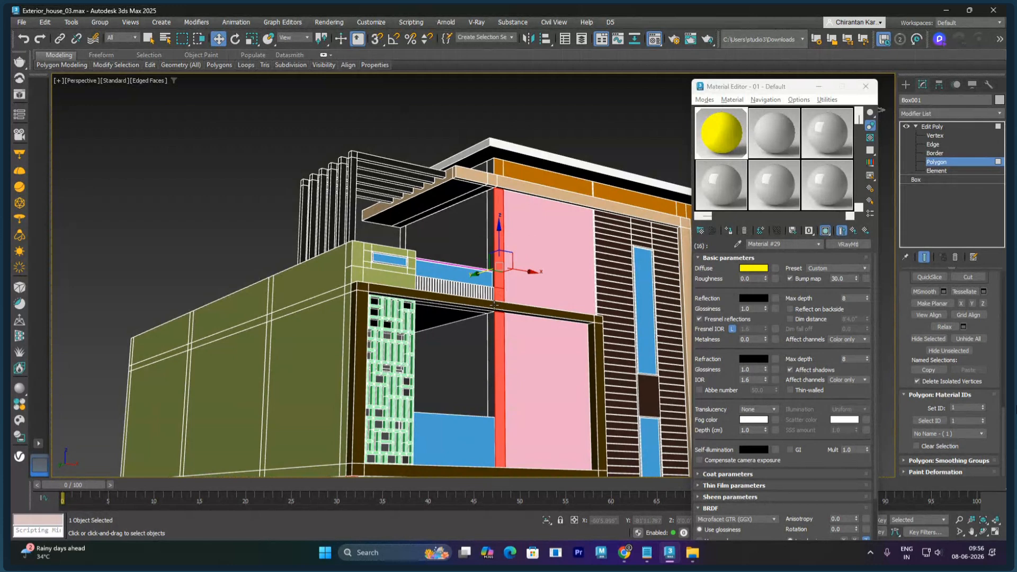
middle_click_drag(494, 306, 518, 319, "alt")
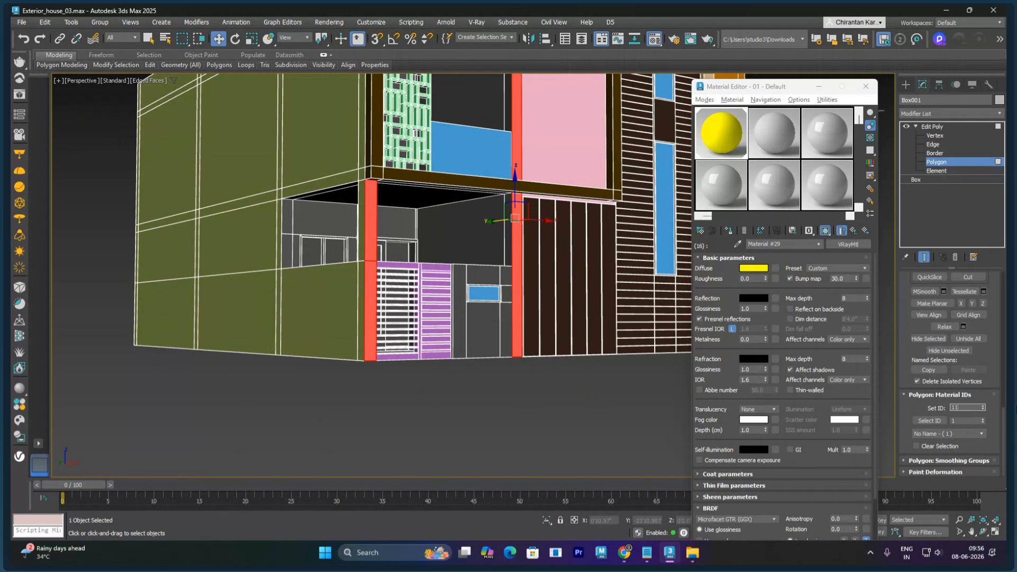
key("Return")
left_click(584, 408)
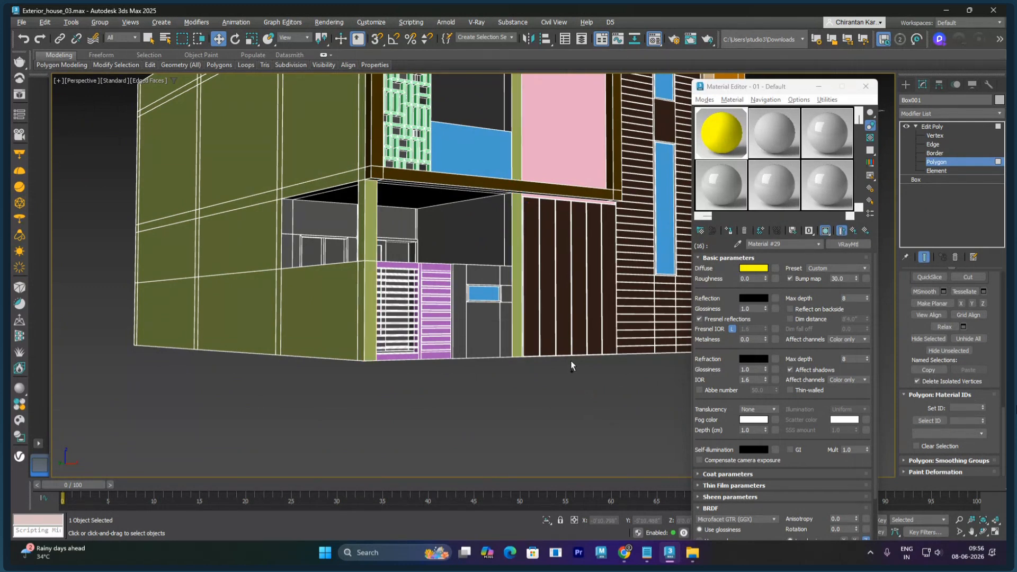
Step: Select the corner column's inner face and the sill of the ground-floor side opening, and assign them material ID 11 (EWall)
scroll(570, 361, "down", 5)
middle_click_drag(503, 261, 479, 296)
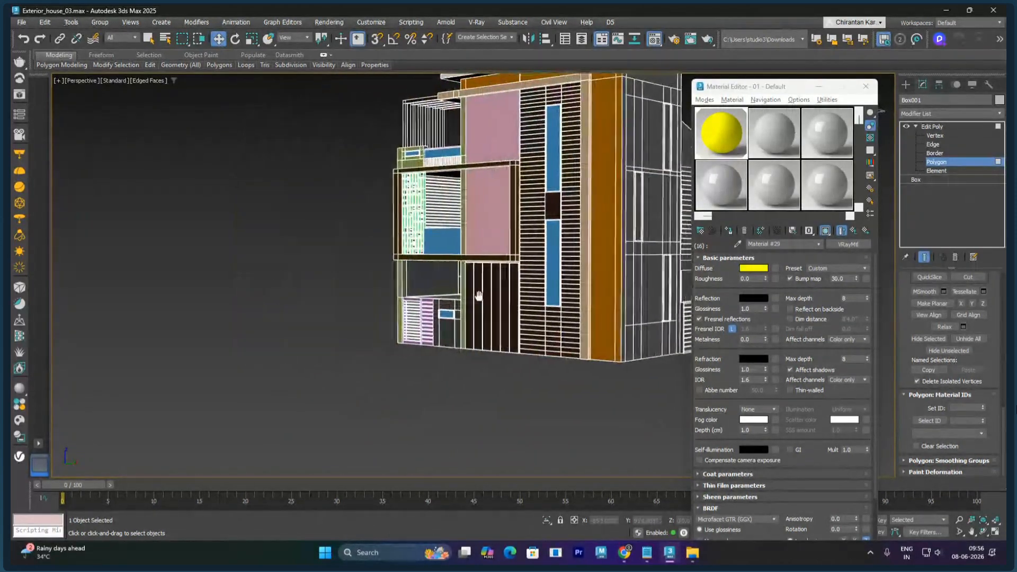
scroll(411, 291, "up", 6)
left_click(410, 259)
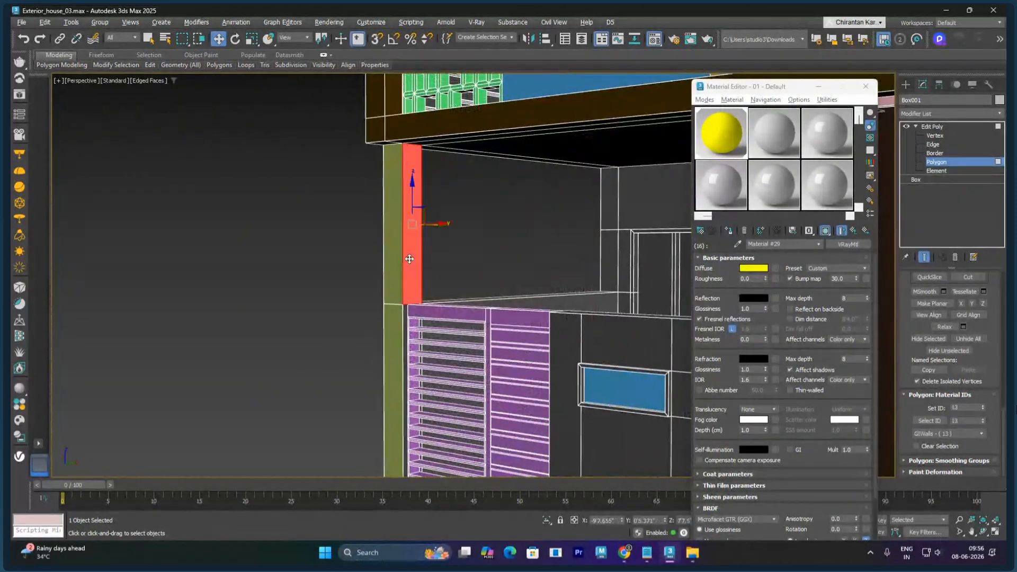
middle_click_drag(410, 259, 465, 281, "alt")
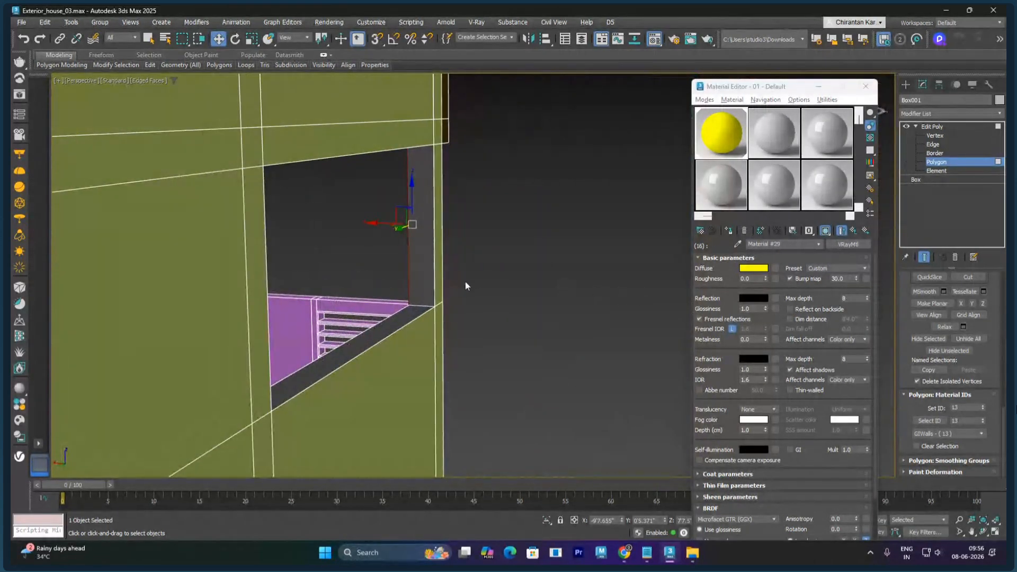
left_click(425, 290)
left_click(413, 315, "ctrl")
middle_click_drag(414, 315, 342, 309, "alt")
middle_click_drag(339, 296, 375, 322, "alt")
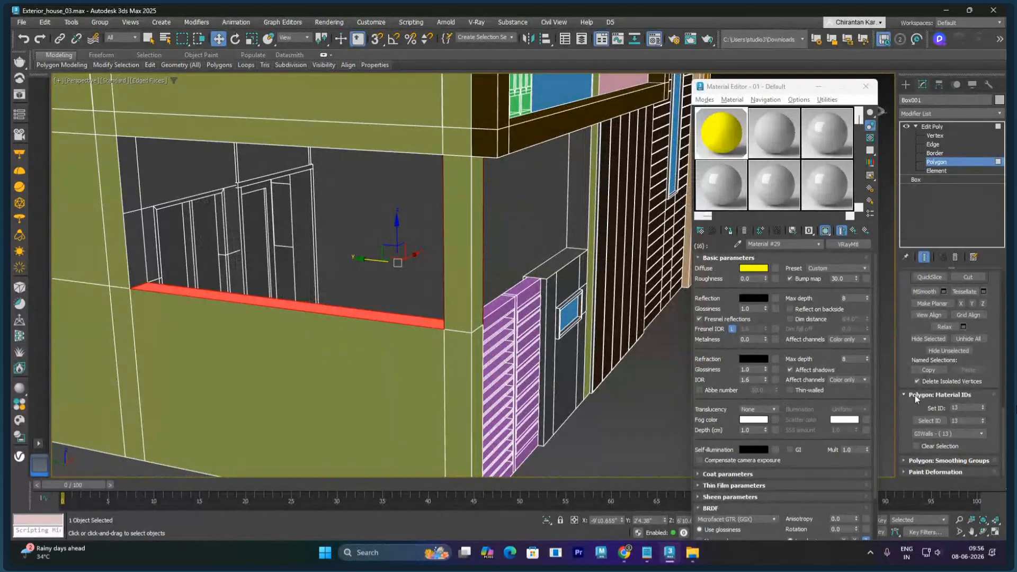
double_click(959, 408)
right_click(954, 409)
left_click(972, 417)
left_click(967, 407)
type("11")
key("Return")
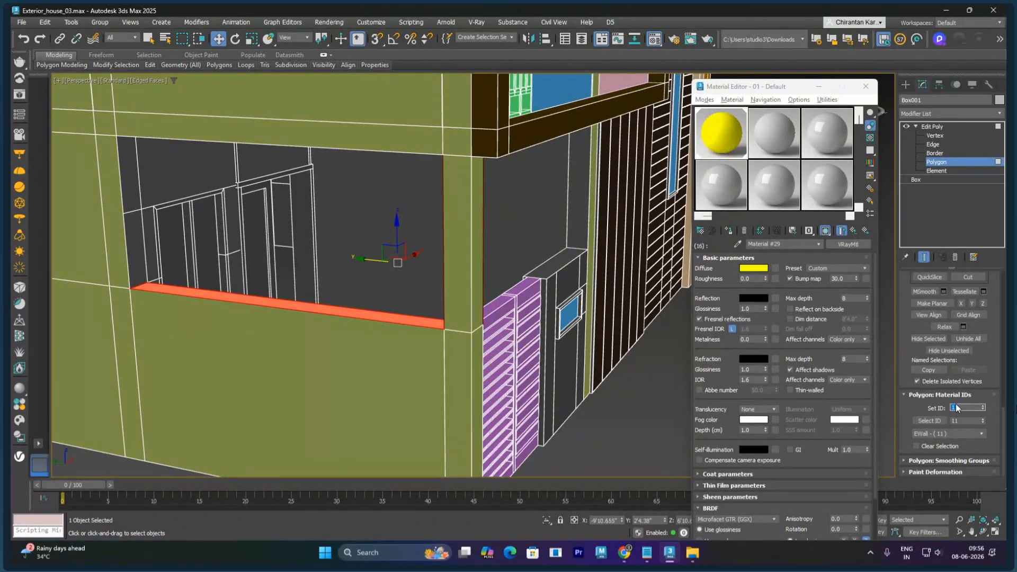
left_click(615, 386)
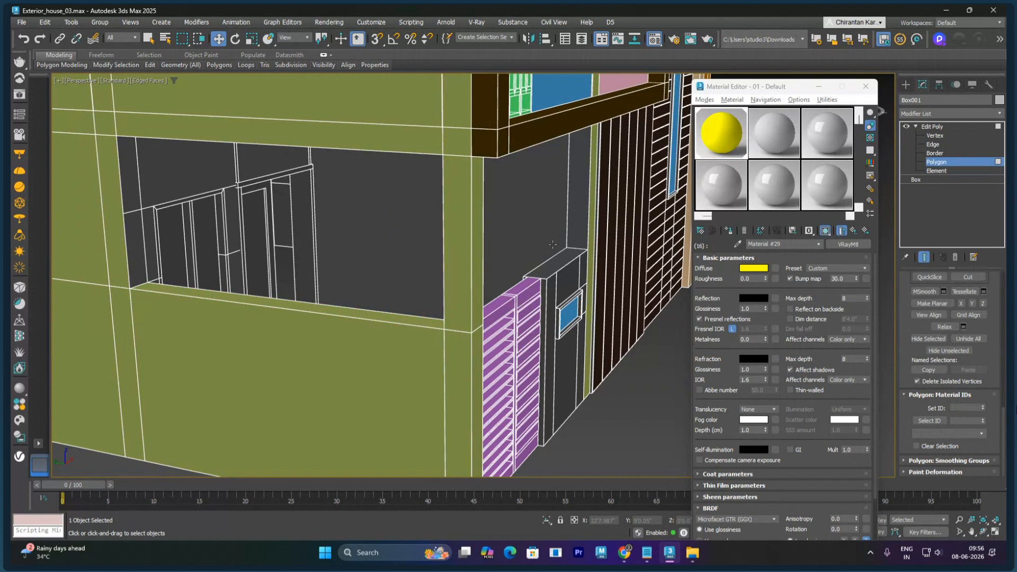
Step: Assign material ID 11 (EWall) to the top of the low wall beside the purple gate and the adjoining column's inner side
left_click(575, 237)
middle_click_drag(576, 237, 587, 257, "alt")
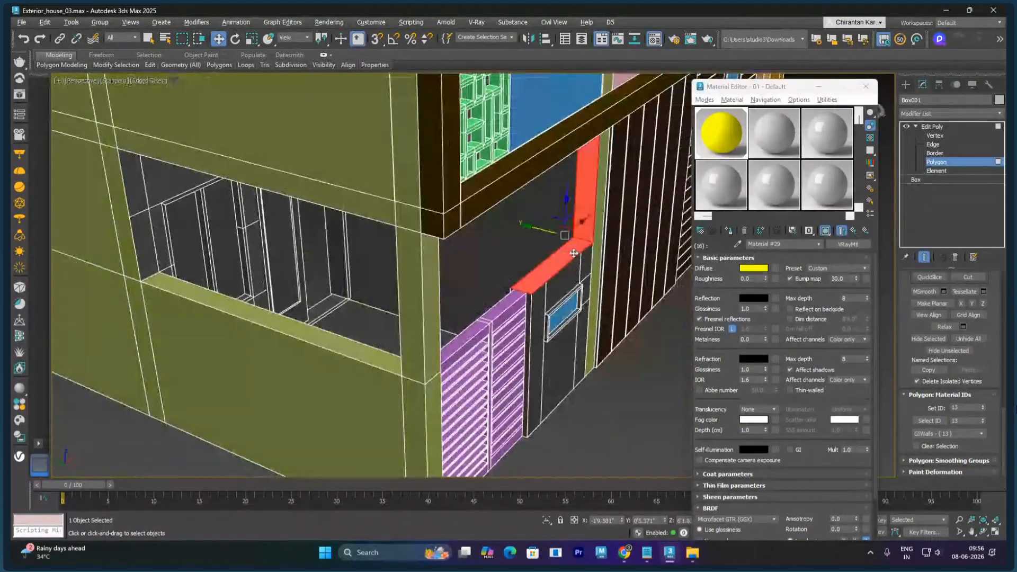
left_click(959, 409)
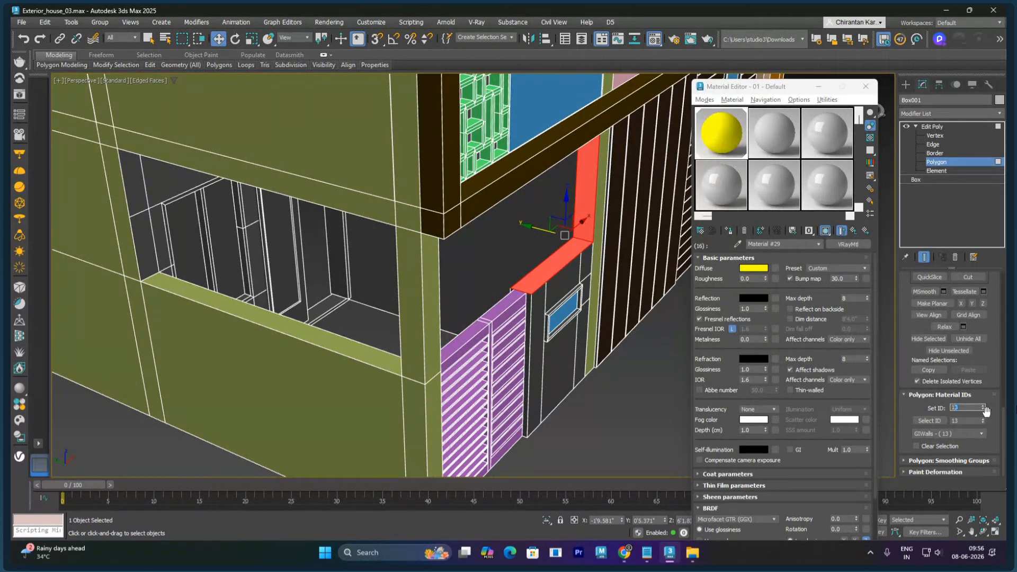
double_click(984, 409)
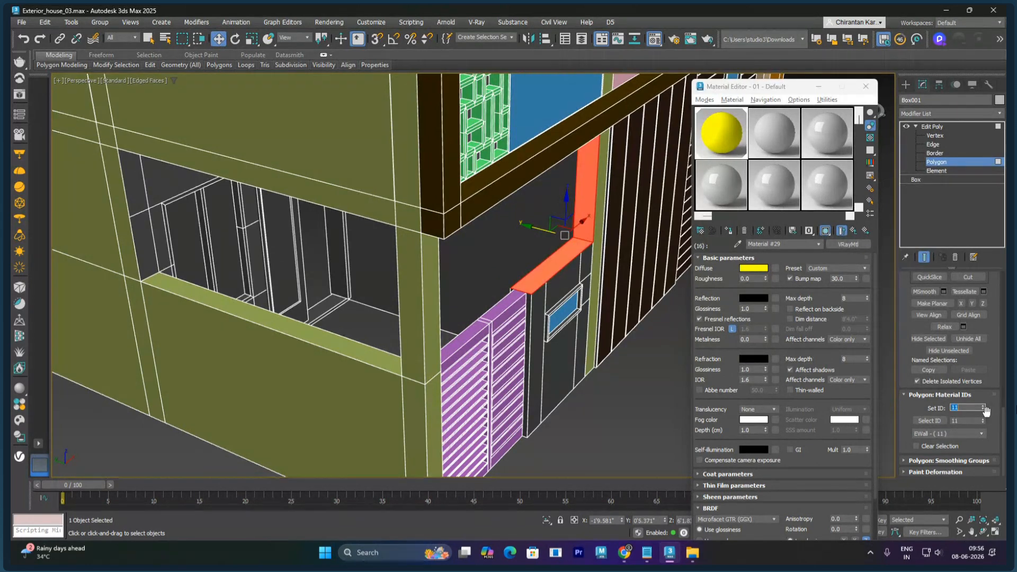
left_click(606, 421)
Step: Select all front polygons around the small blue opening in the low wall beside the purple gate and assign them material ID 16
left_click(542, 303)
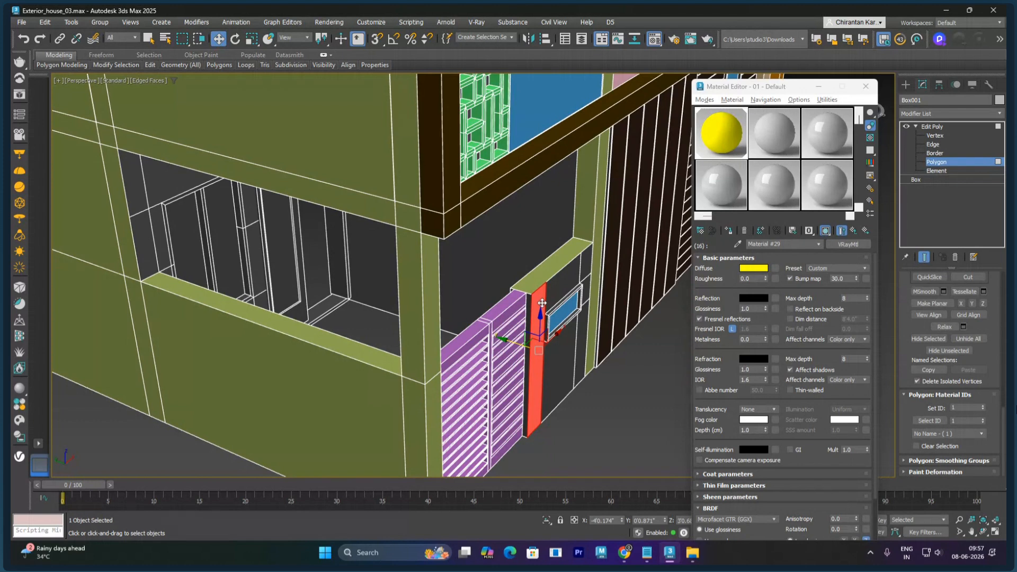
middle_click_drag(555, 310, 465, 301, "alt")
left_click(468, 290, "ctrl")
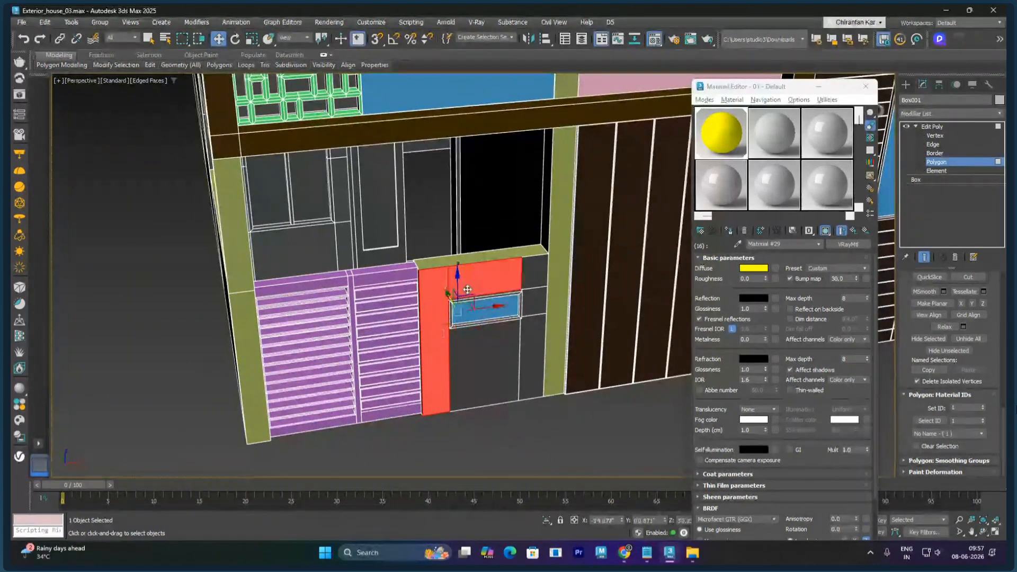
left_click(532, 276, "ctrl")
left_click(531, 301, "ctrl")
left_click(524, 346, "ctrl")
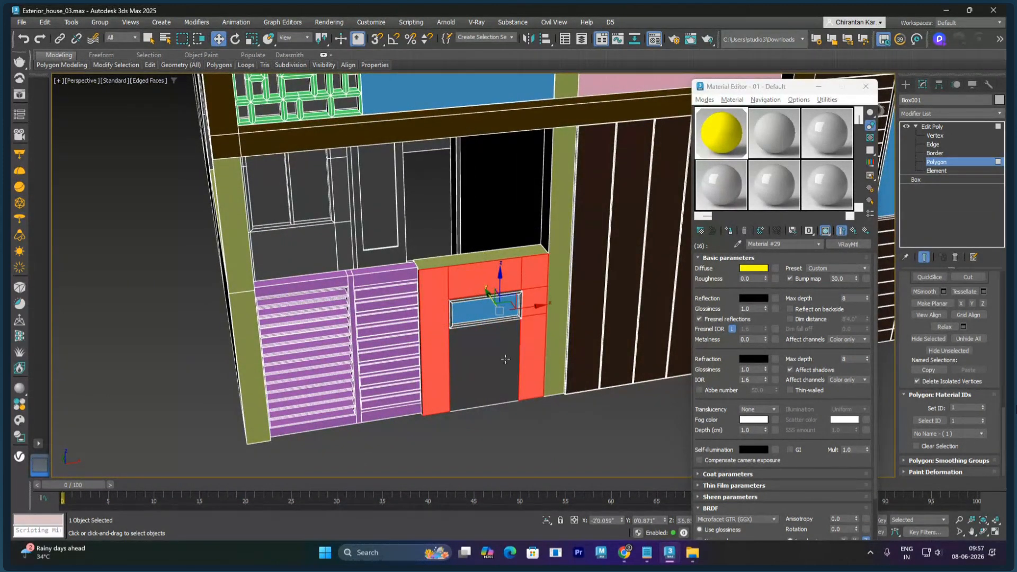
left_click(506, 360, "ctrl")
middle_click_drag(512, 415, 545, 398, "alt")
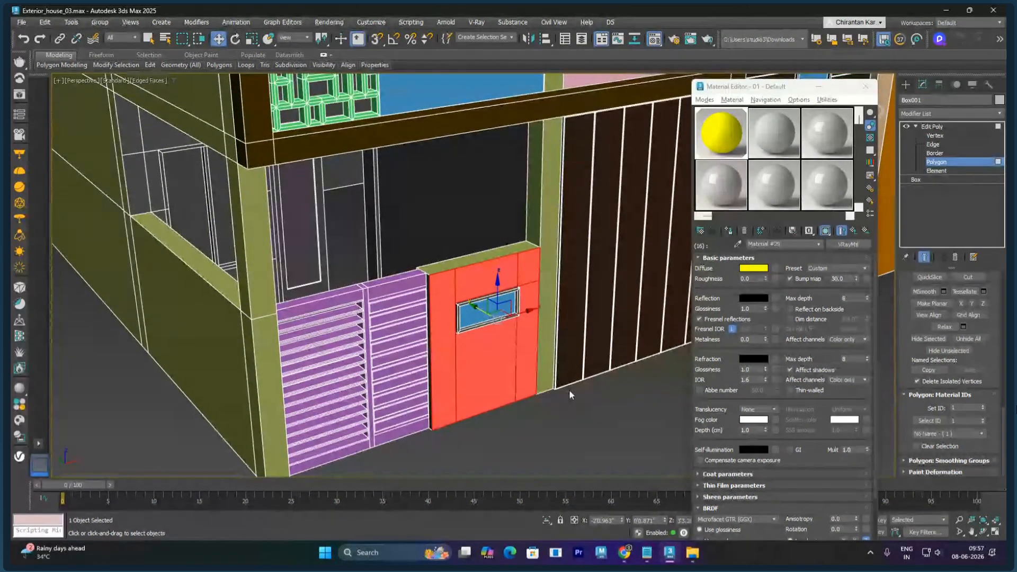
left_click(969, 408)
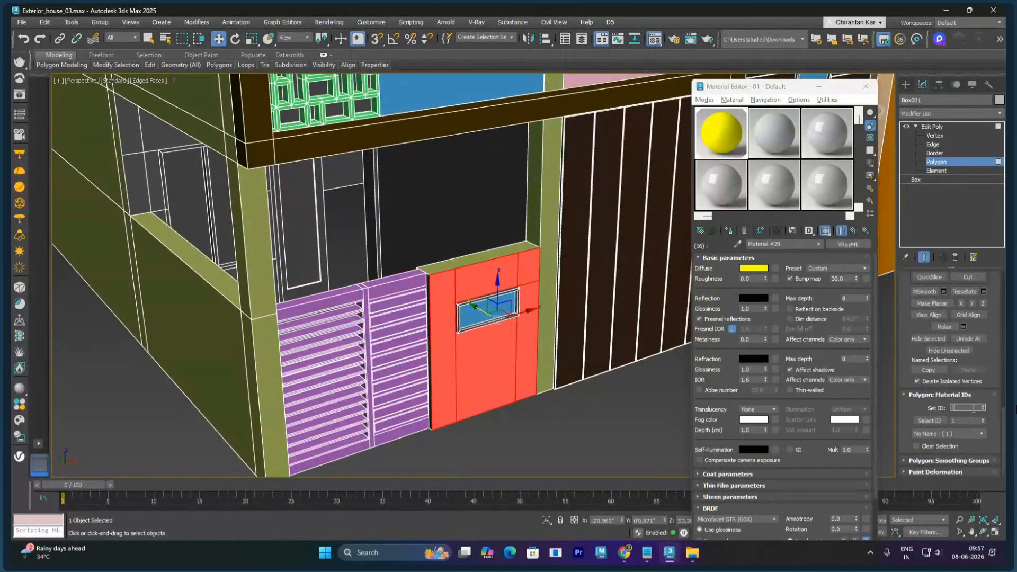
type("16")
key("Return")
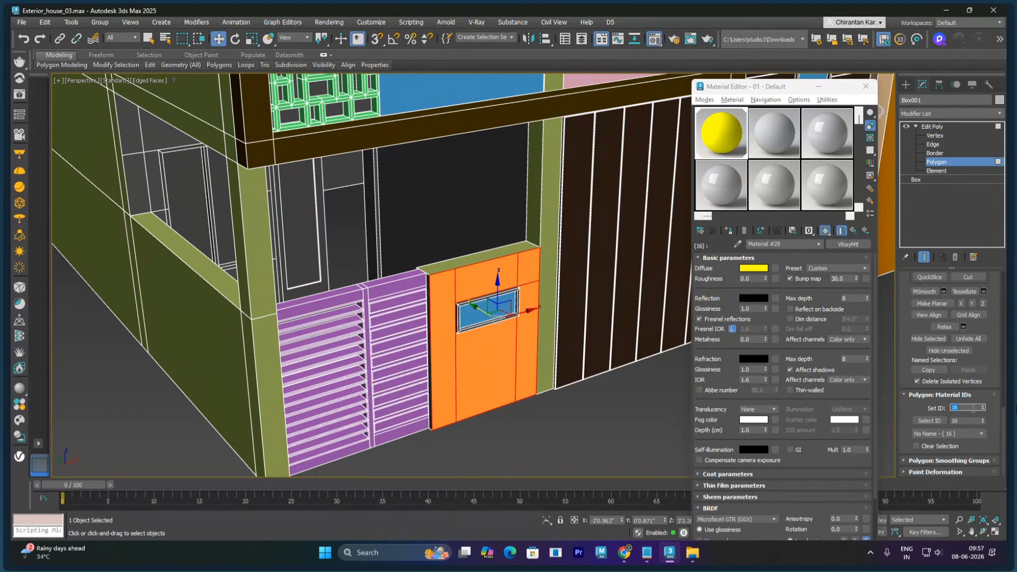
left_click(614, 441)
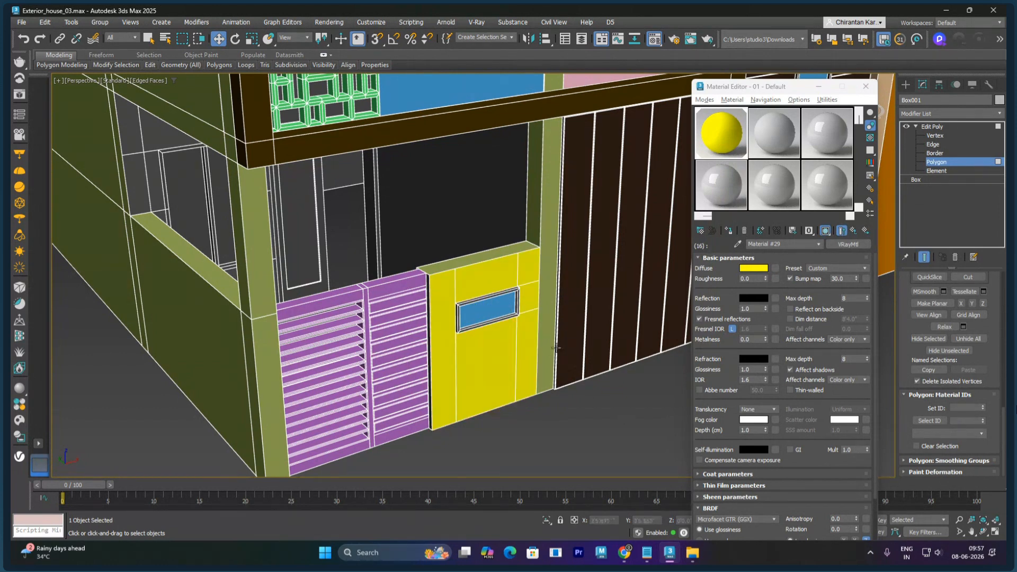
scroll(556, 348, "down", 2)
mouse_move(556, 348)
middle_mouse_down("alt")
mouse_move(520, 319)
mouse_move(575, 368)
mouse_move(561, 378)
mouse_move(548, 368)
middle_mouse_up("alt")
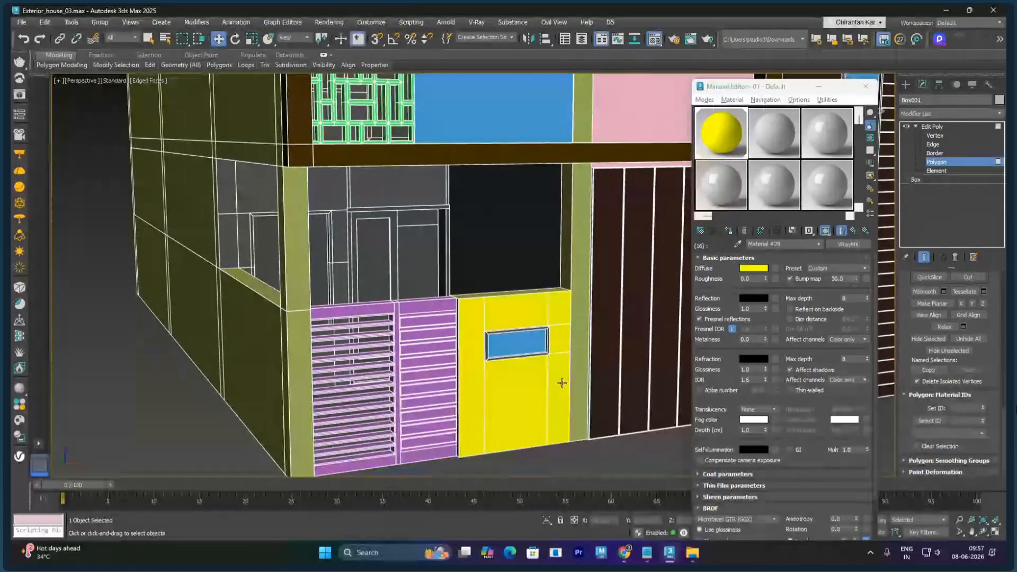
left_click(589, 351)
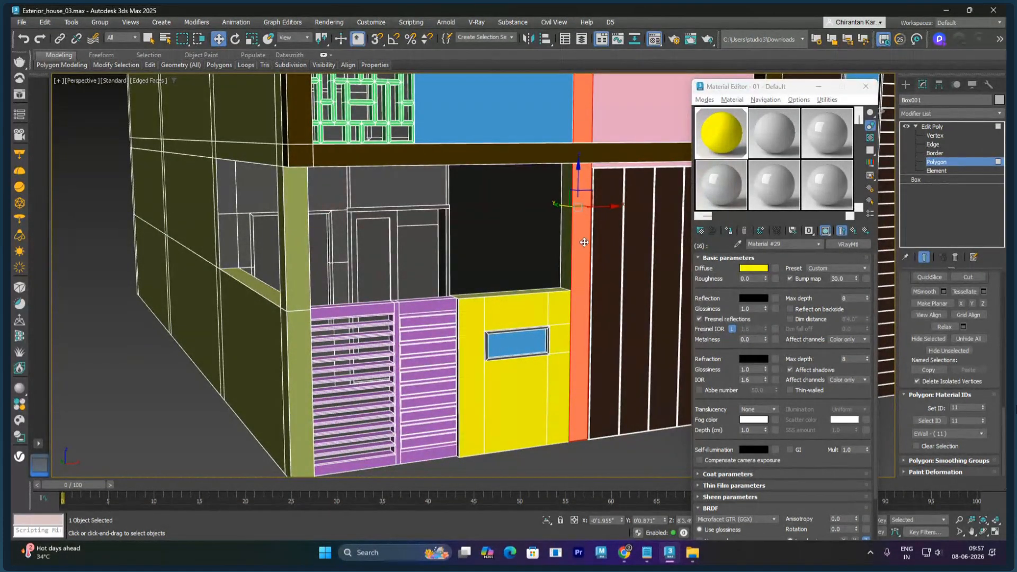
left_click(609, 462)
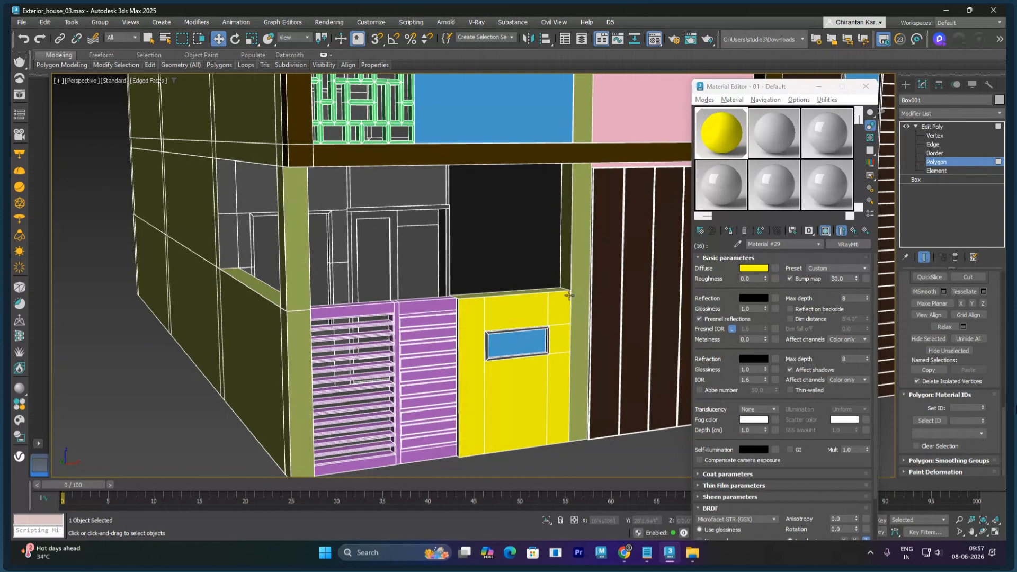
scroll(564, 301, "down", 8)
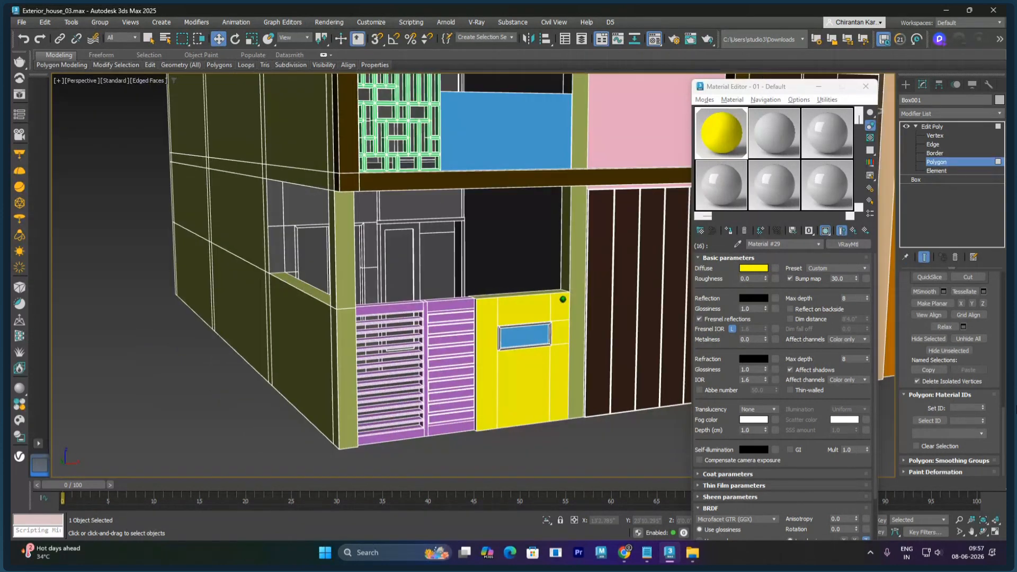
middle_click_drag(576, 348, 480, 413)
scroll(480, 413, "down", 2)
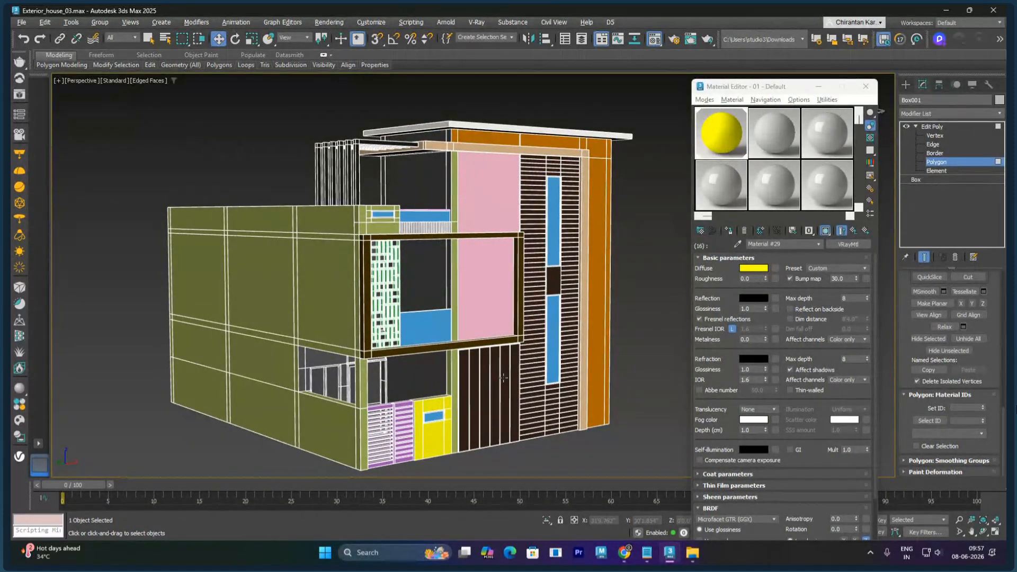
Step: Return to the Multi/Sub-Object material, select the pink front wall panels and open their FHW sub-material with ID 9
left_click(842, 230)
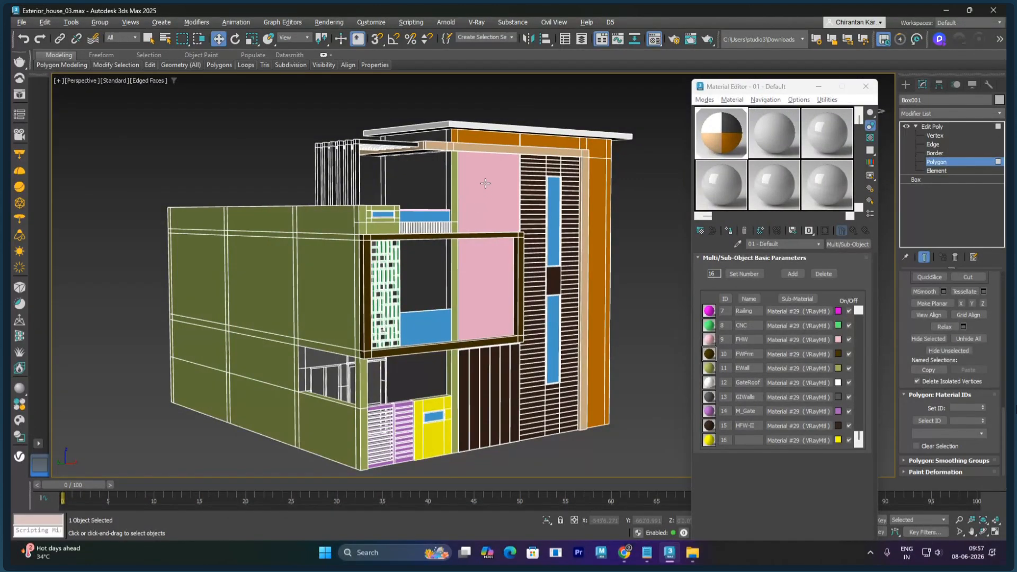
scroll(497, 153, "up", 5)
left_click(468, 181)
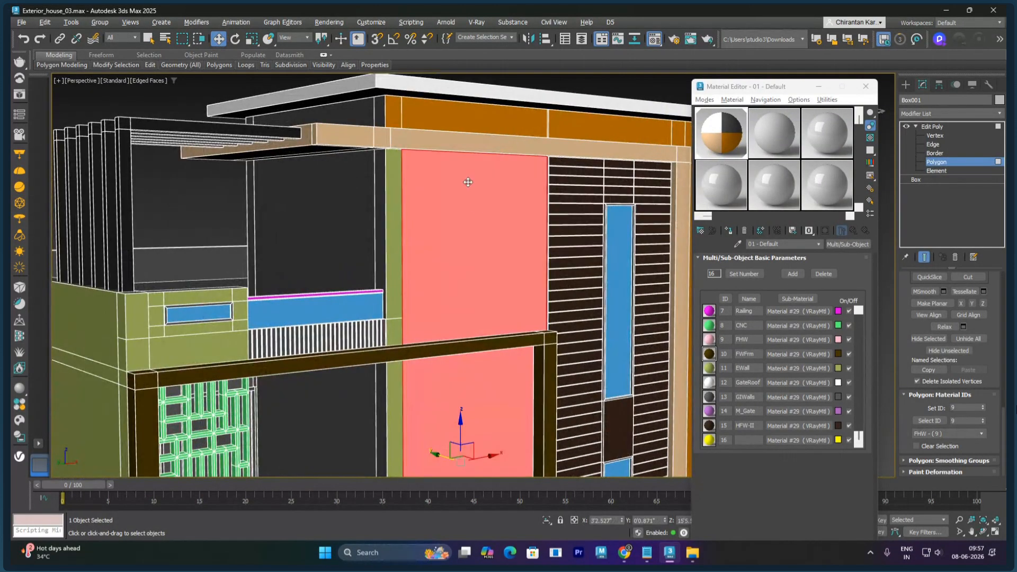
middle_click_drag(501, 245, 493, 195)
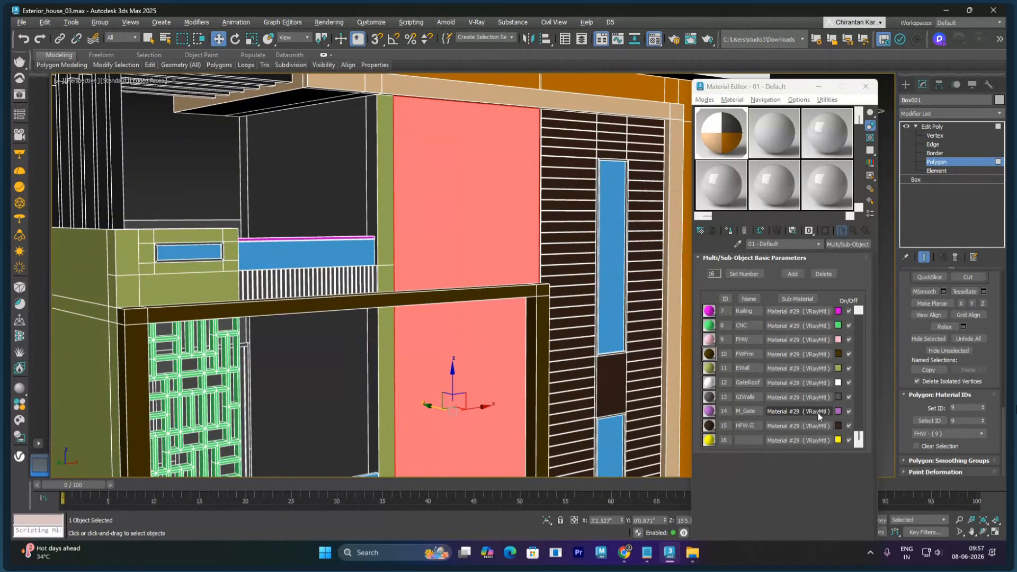
left_click(782, 341)
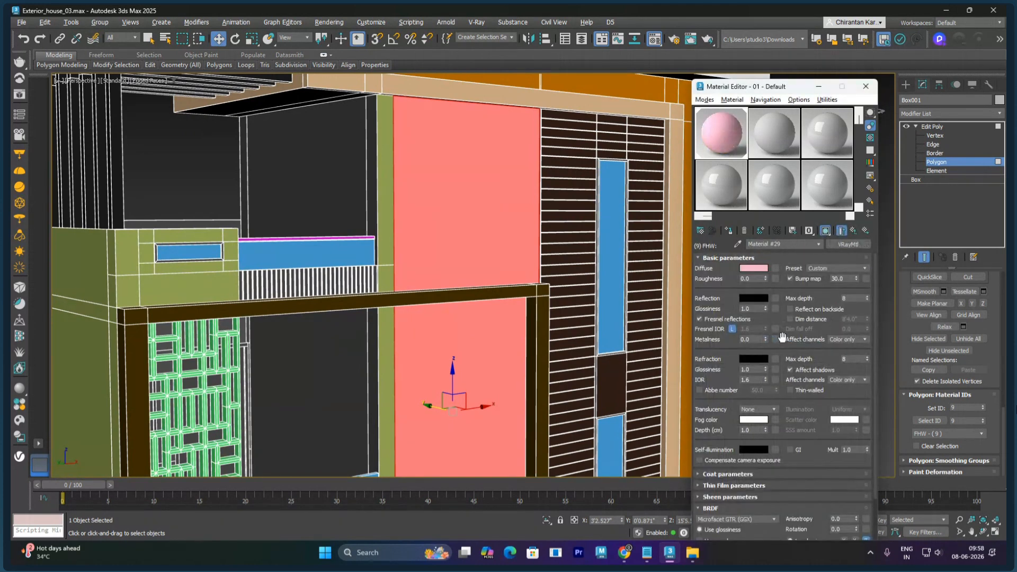
Step: Add a Bitmap map to the Diffuse slot of the FHW sub-material
left_click(774, 268)
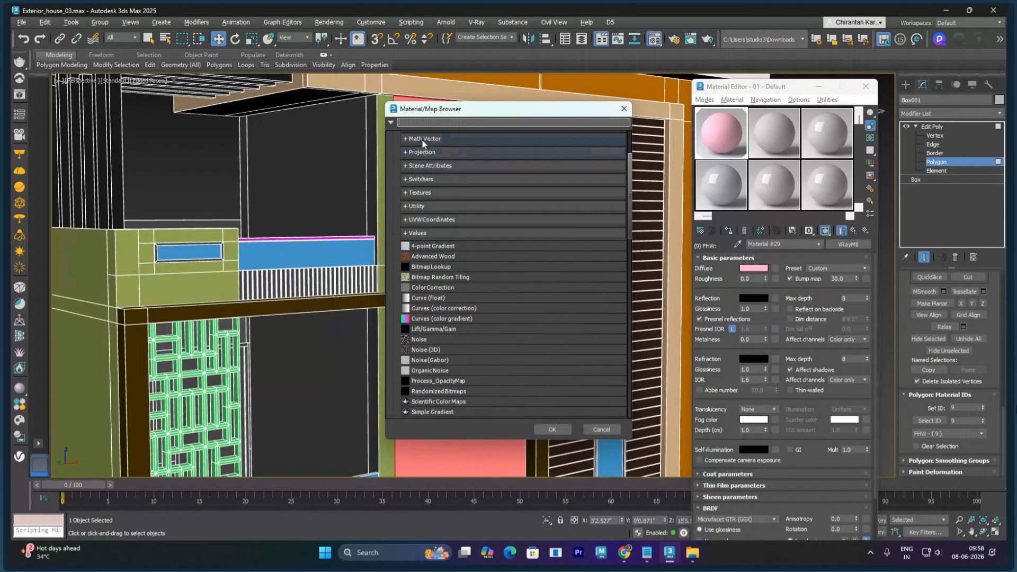
scroll(441, 196, "up", 3)
left_click(406, 149)
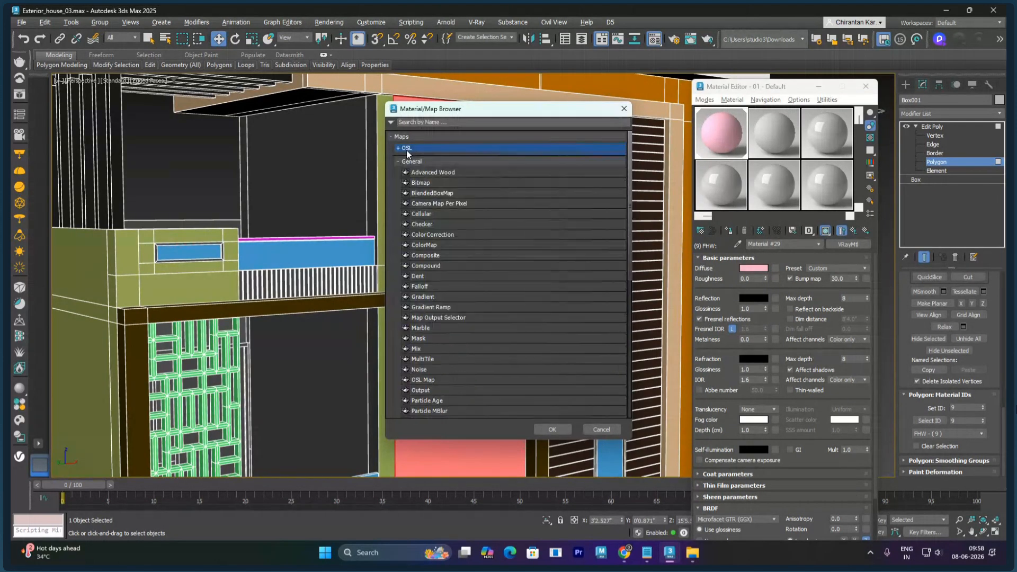
double_click(421, 183)
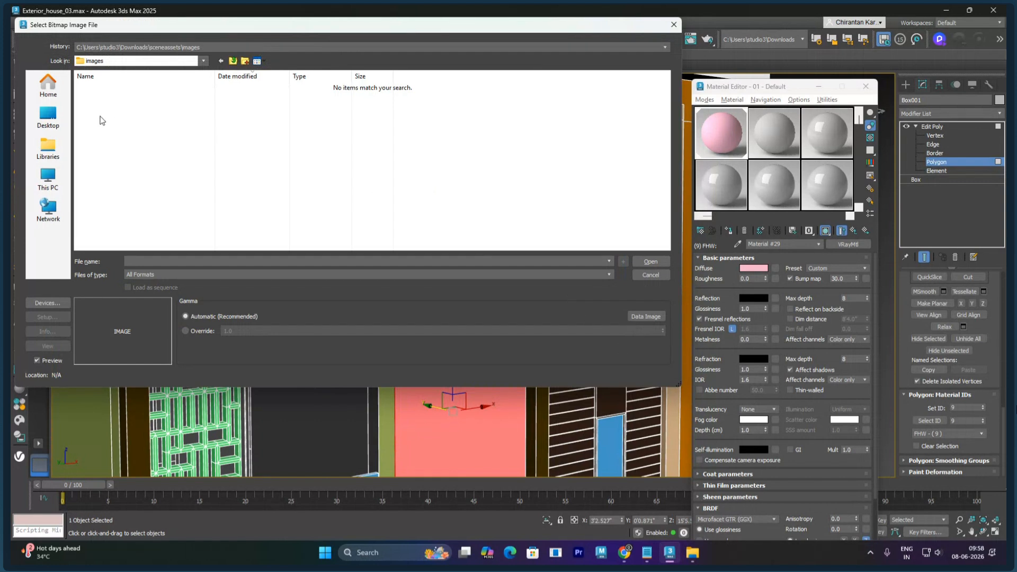
Step: Look through the Desktop for a texture image and preview metal_01.jpg
left_click(49, 118)
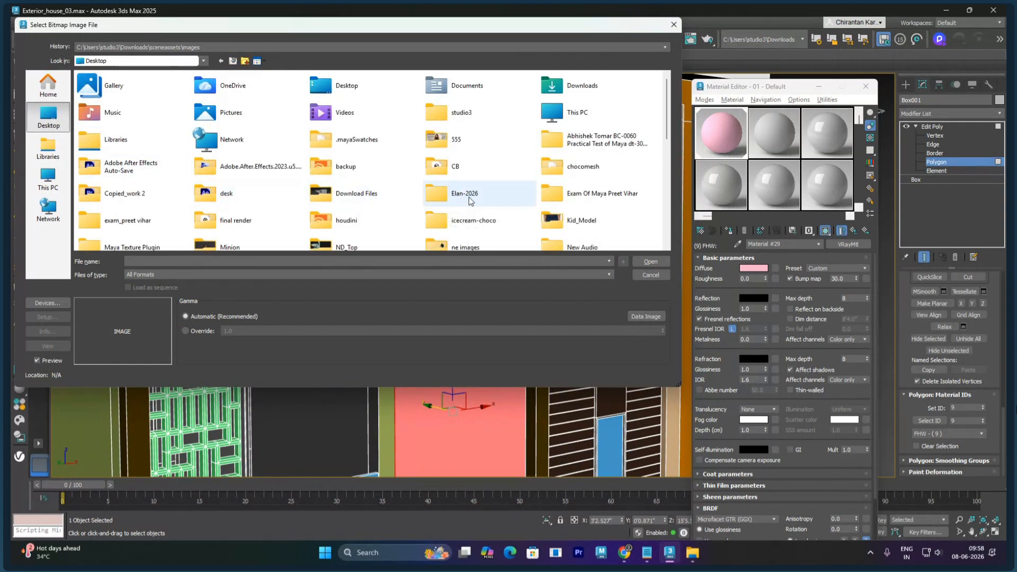
scroll(518, 199, "down", 1)
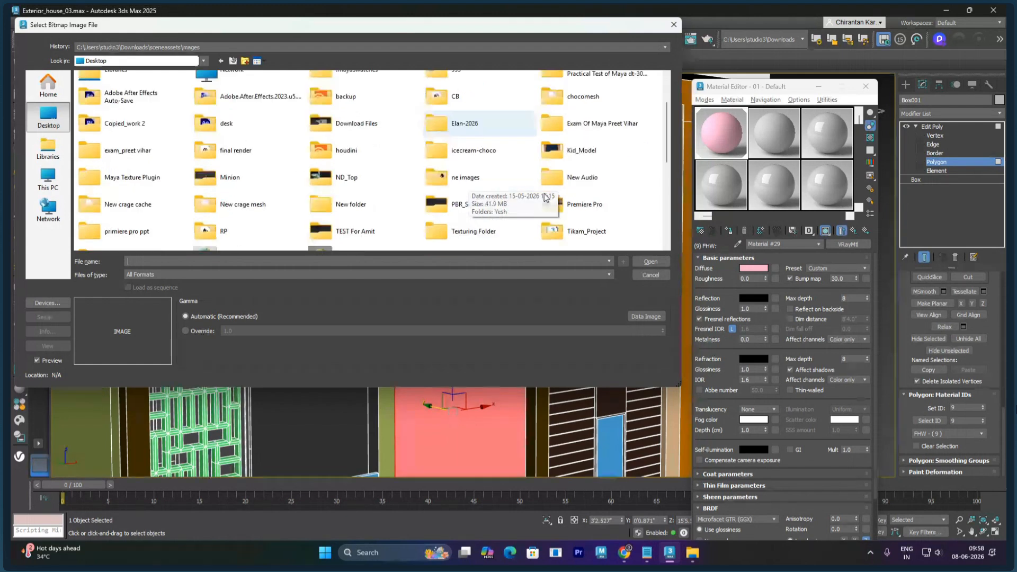
scroll(449, 220, "down", 2)
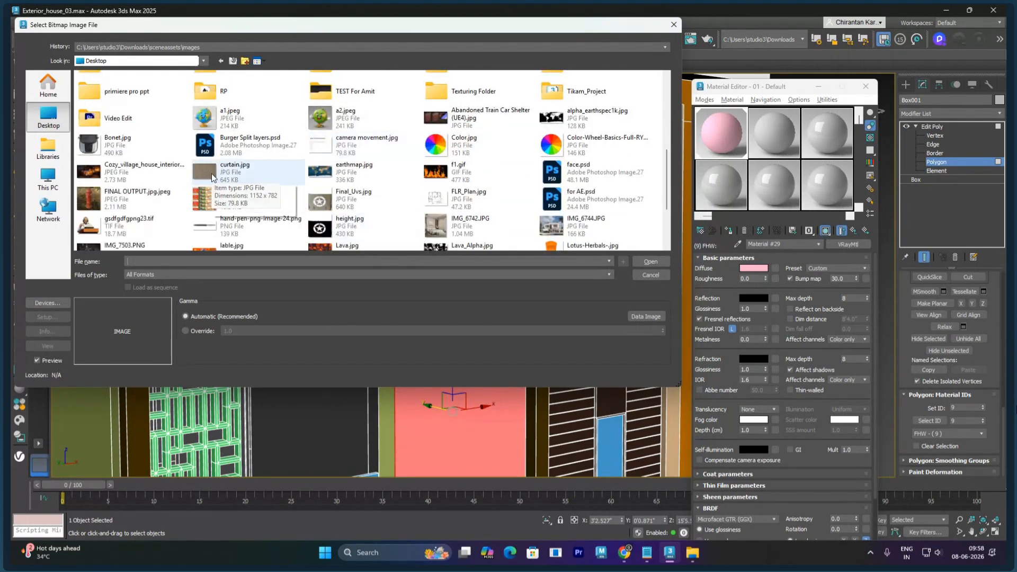
scroll(228, 181, "down", 1)
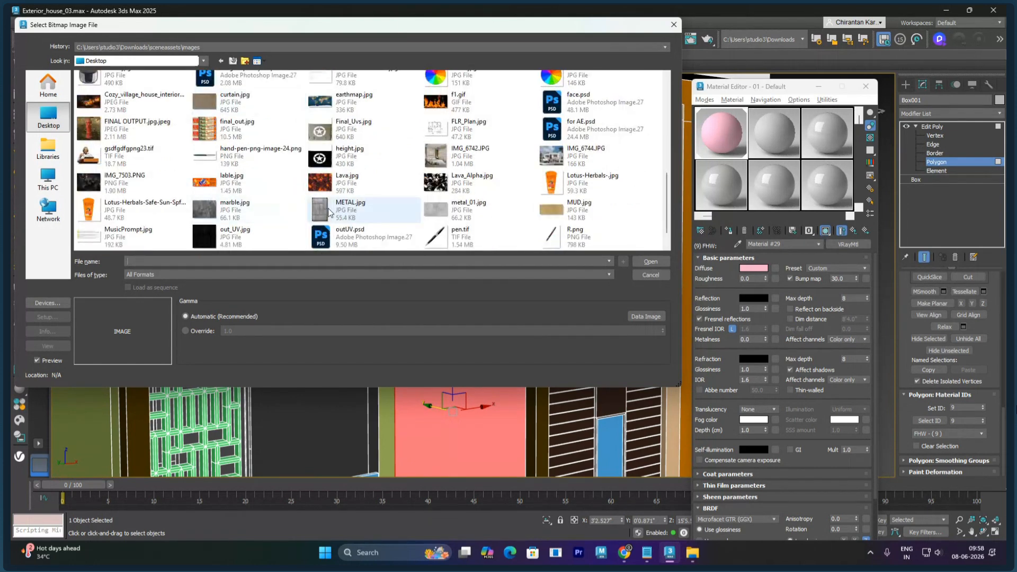
left_click(486, 212)
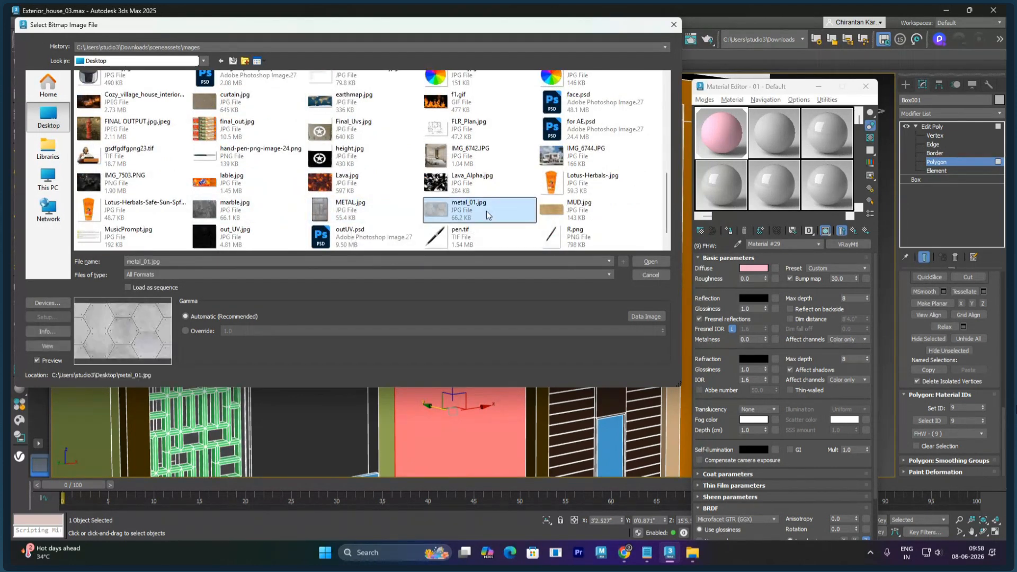
scroll(503, 214, "down", 1)
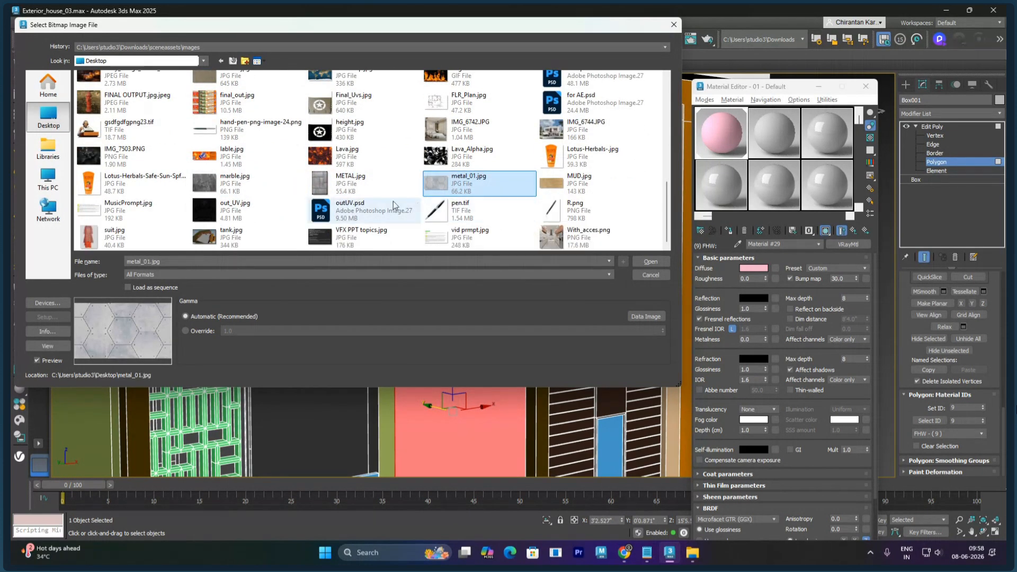
scroll(282, 186, "up", 10)
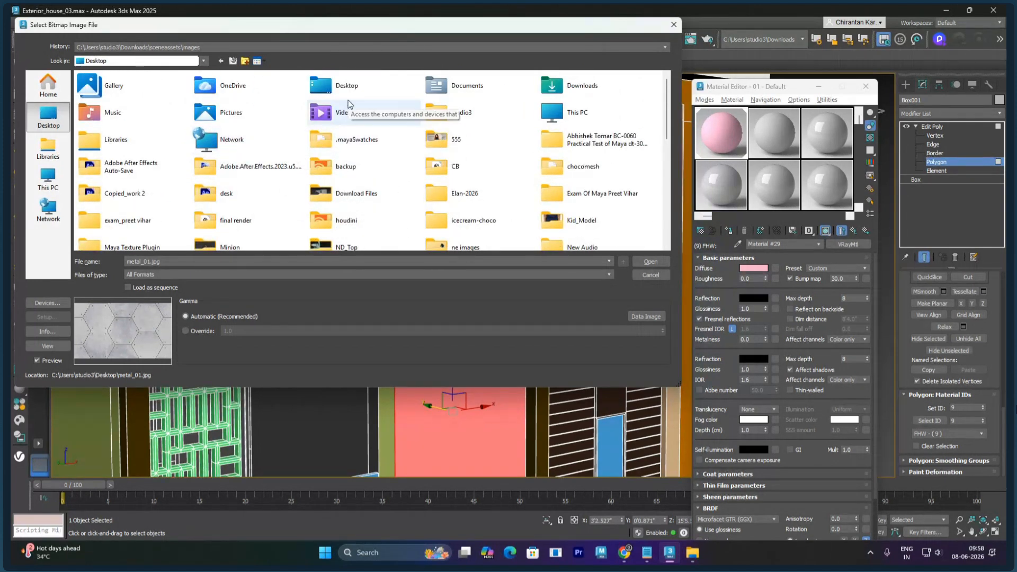
double_click(348, 95)
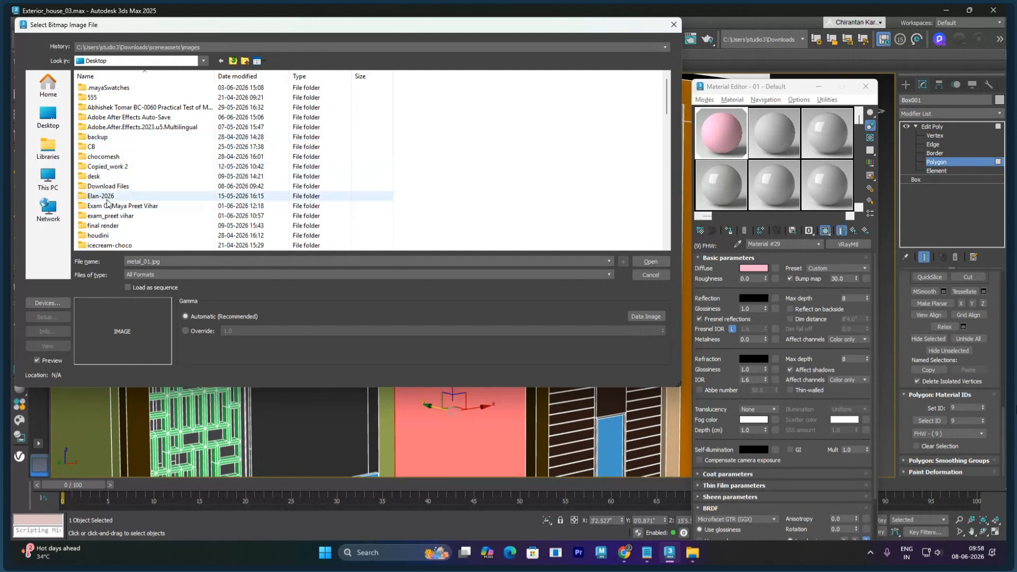
left_click(221, 61)
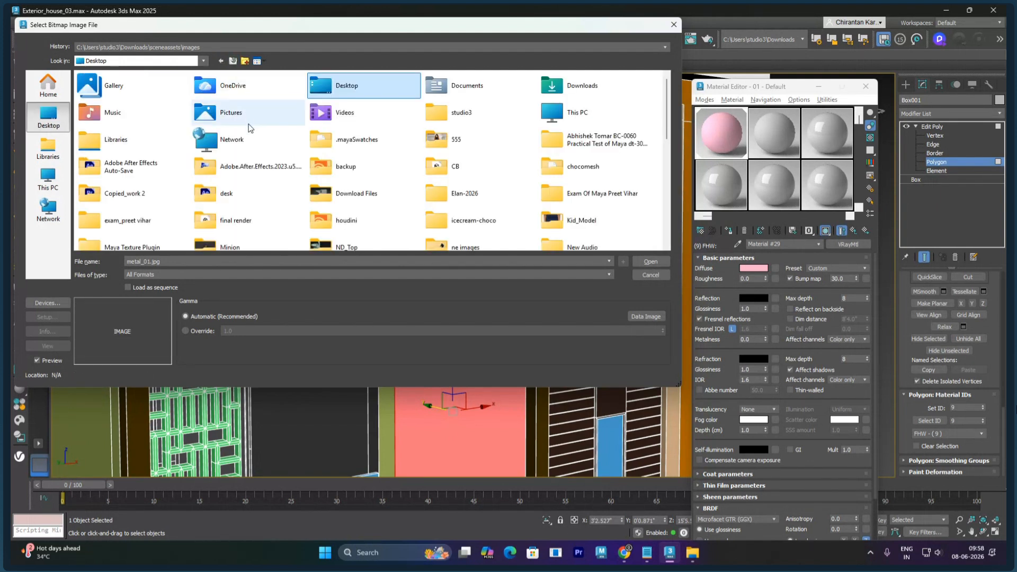
Step: Open the images folder inside sceneassets of the project folder on the Desktop
left_click(222, 122)
key("t")
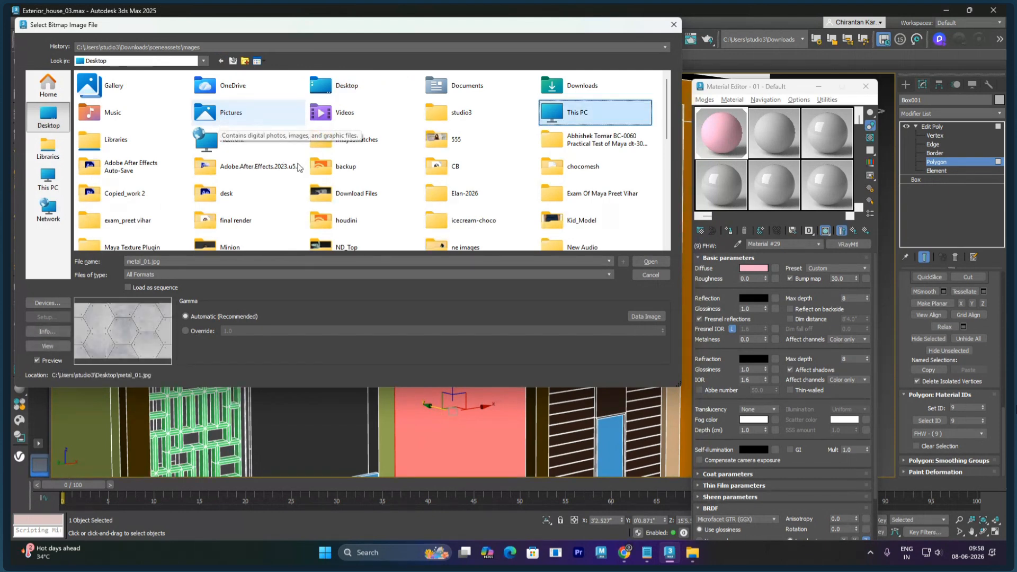
key("t")
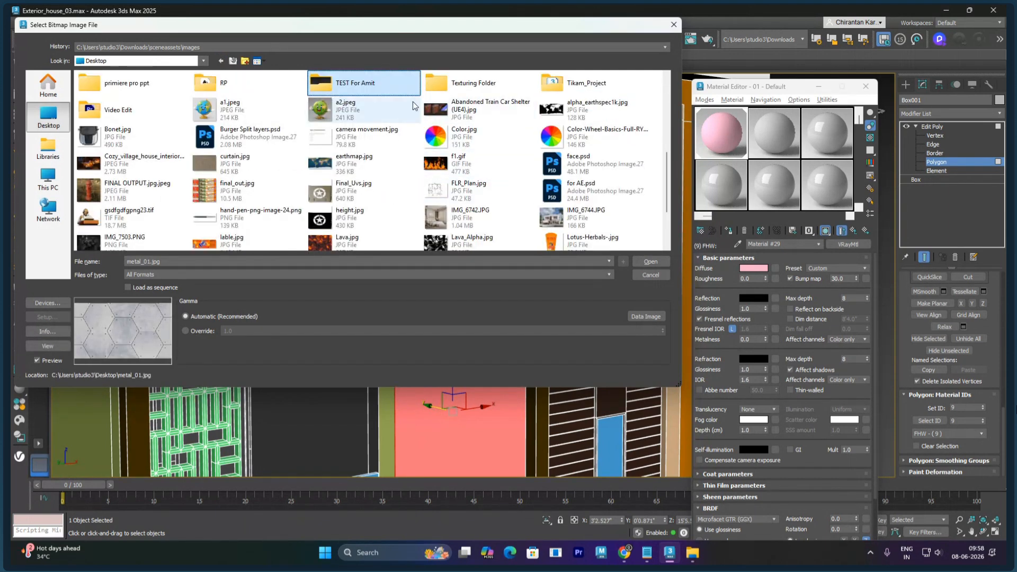
double_click(557, 88)
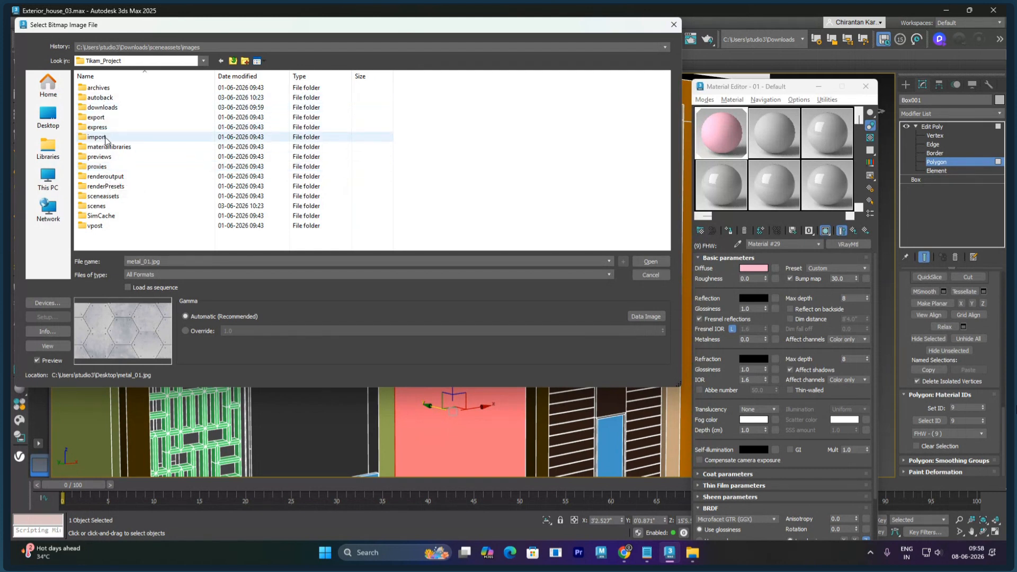
left_click(109, 198)
double_click(109, 198)
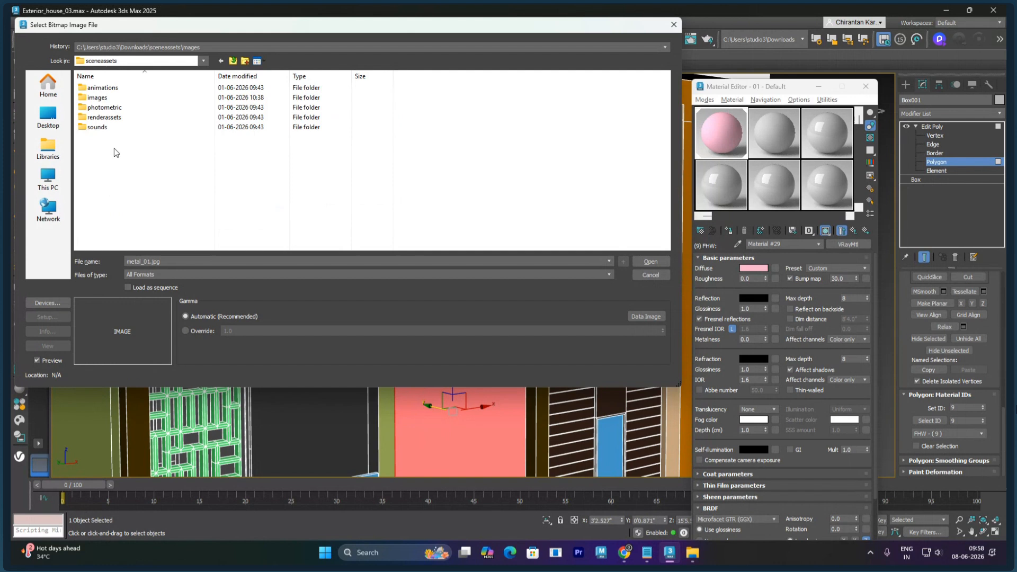
double_click(103, 99)
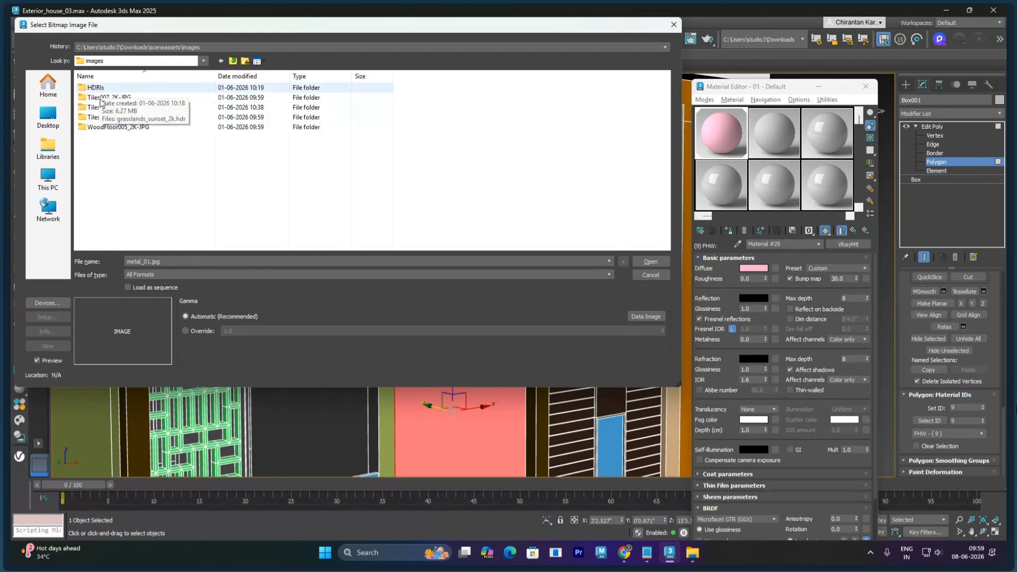
Step: Look through the Tiles007_2K-JPG and Tiles015_2K-JPG folders for a suitable wall texture
double_click(101, 98)
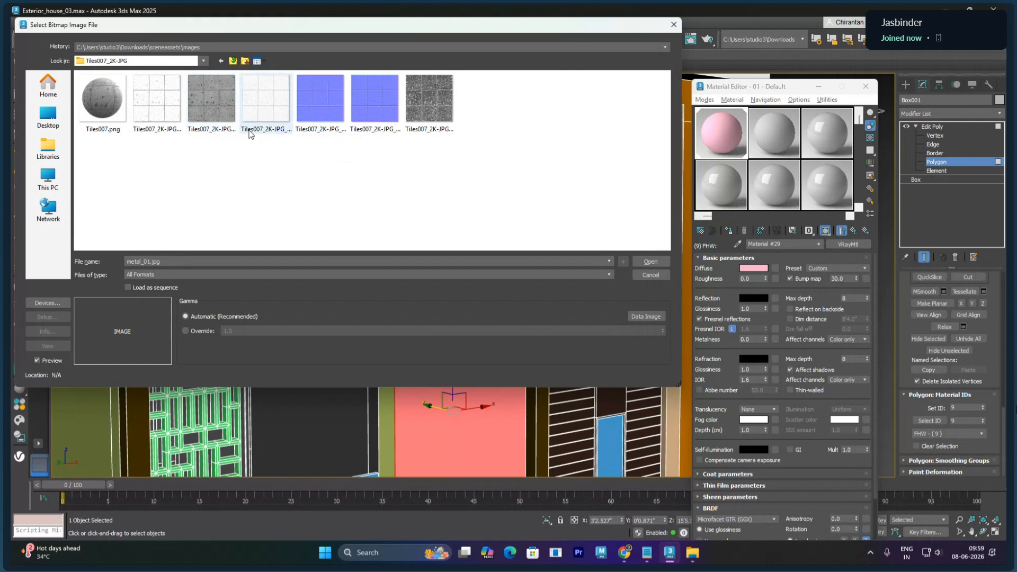
key("BackSpace")
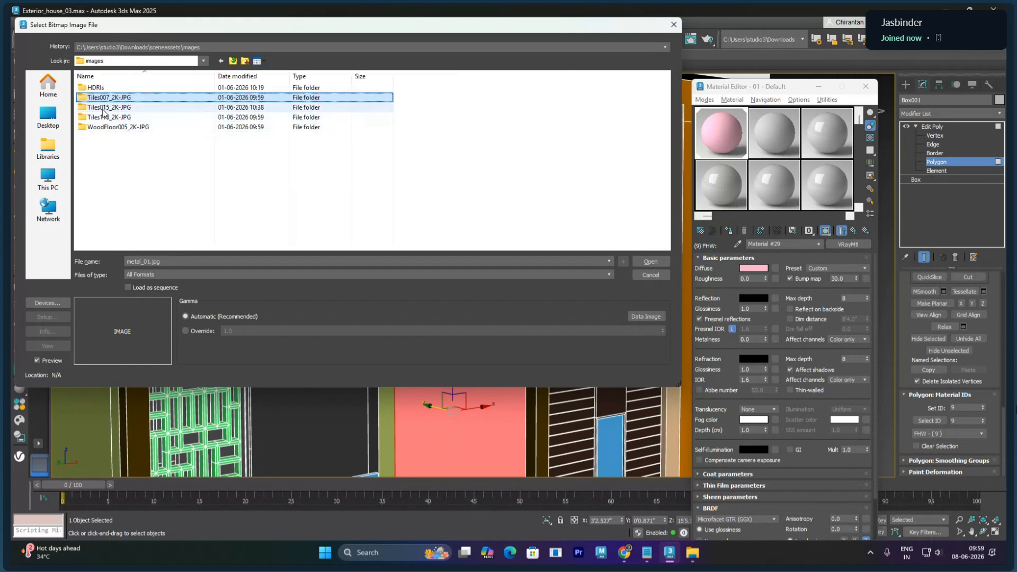
double_click(103, 105)
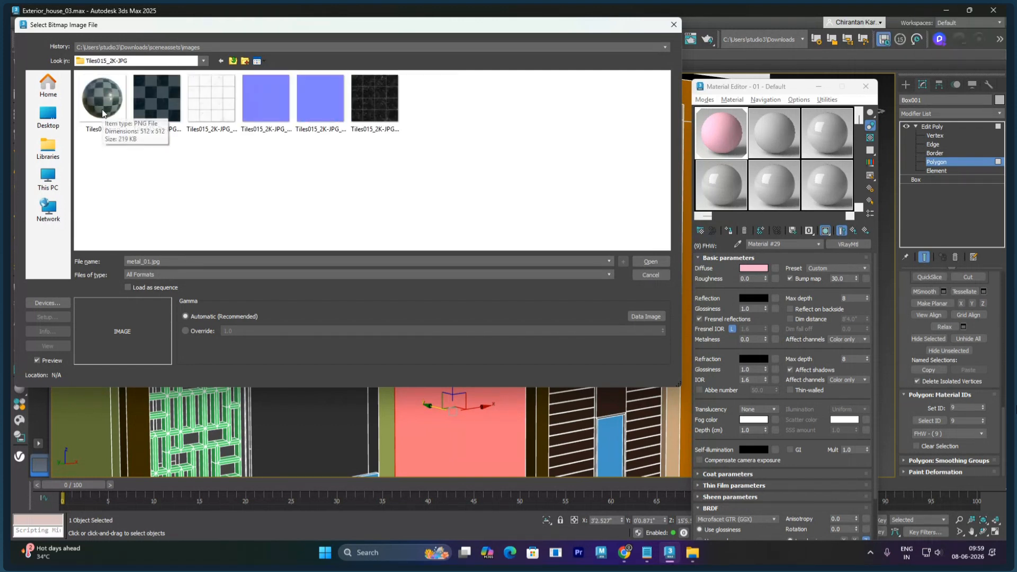
key("BackSpace")
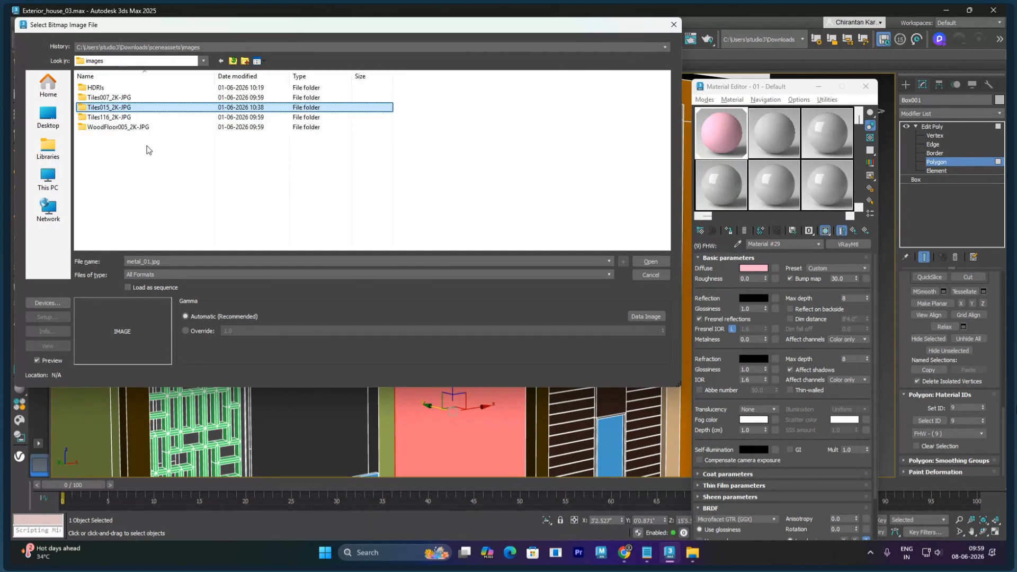
Step: Load Tiles116_2K-JPG_Color.jpg from the Tiles116_2K-JPG folder as the diffuse bitmap and display it in the viewport without the selection shading
left_click(112, 117)
double_click(113, 122)
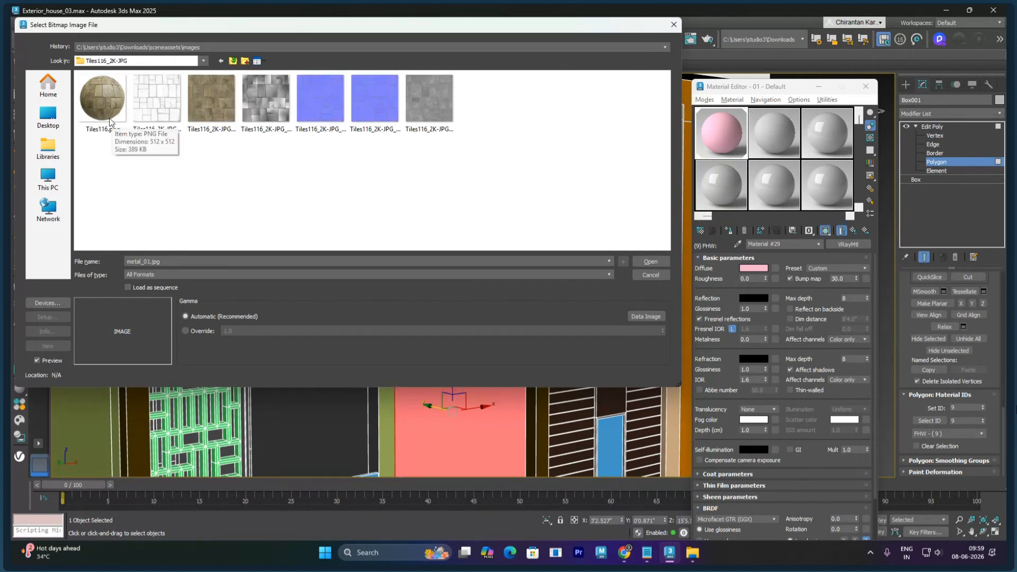
left_click(104, 110)
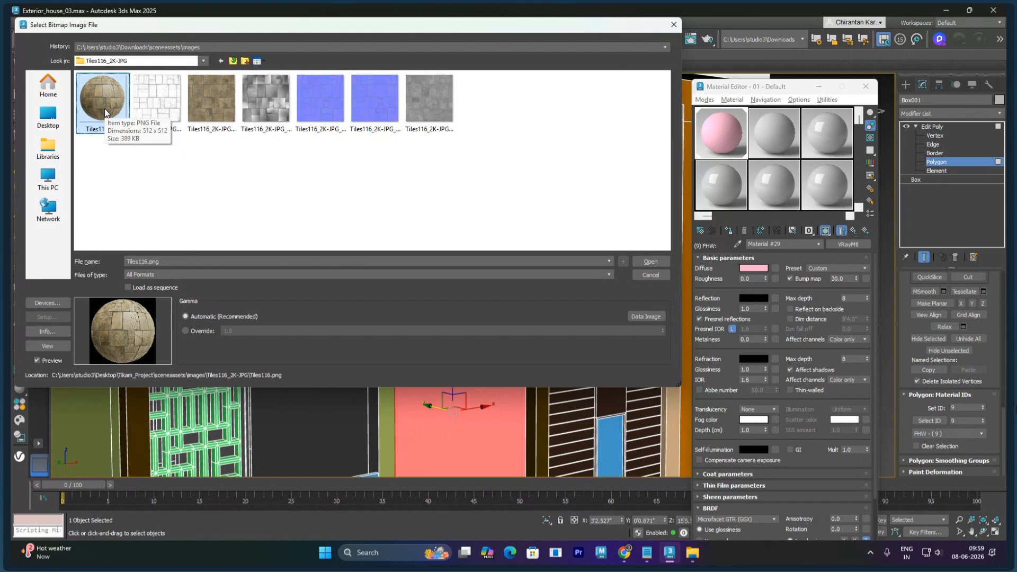
left_click(200, 131)
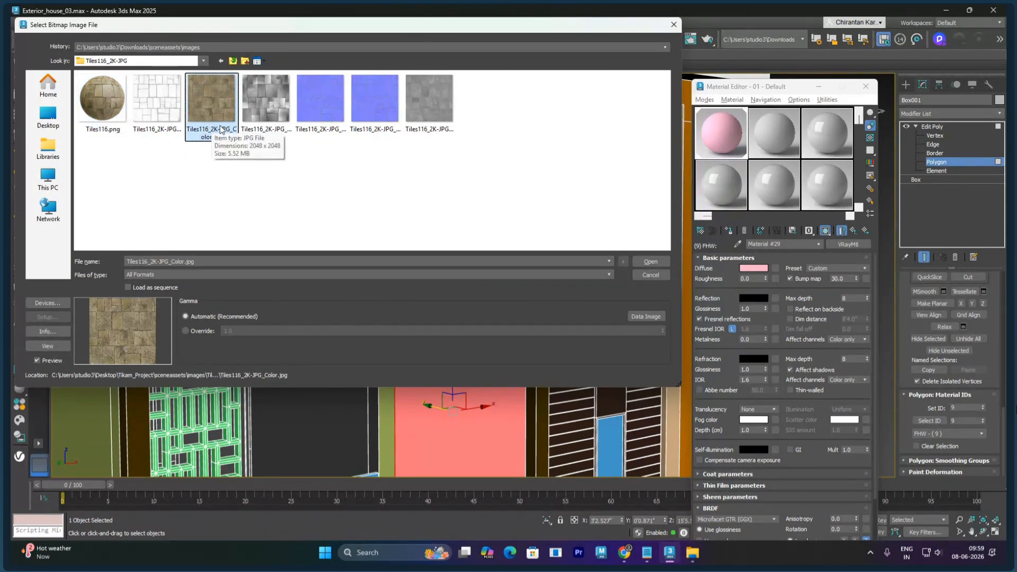
left_click(638, 263)
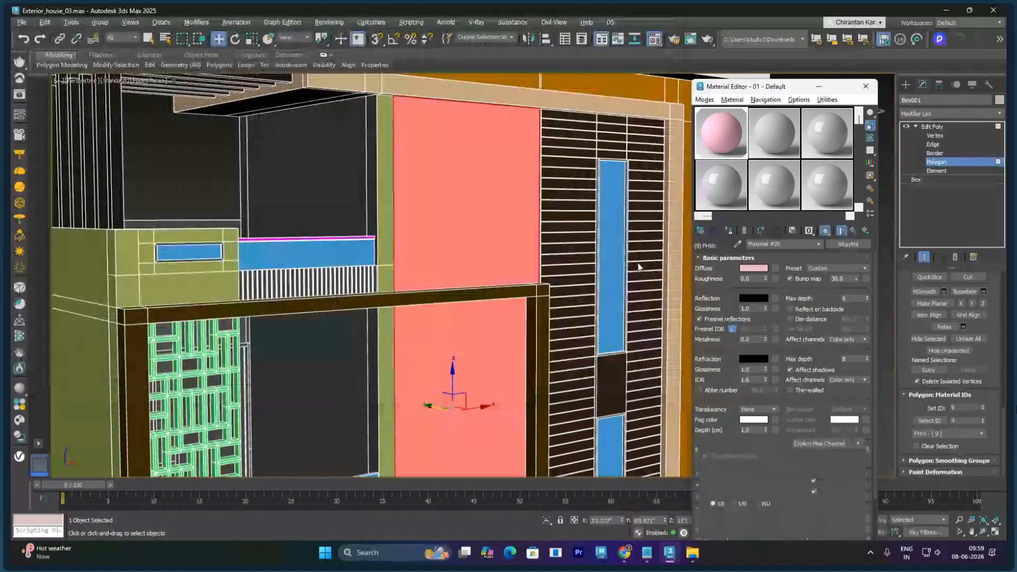
left_click(826, 232)
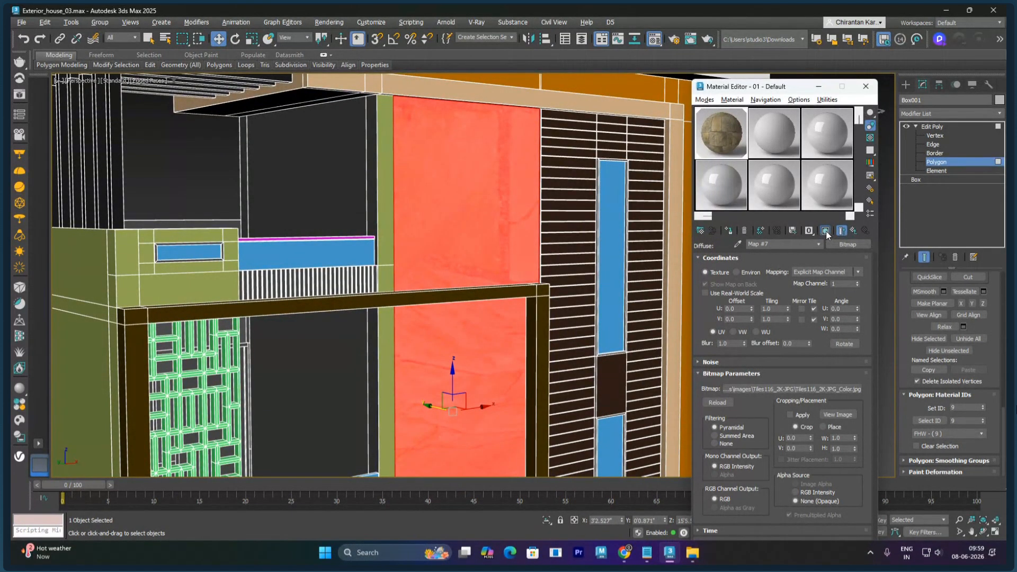
key("F2")
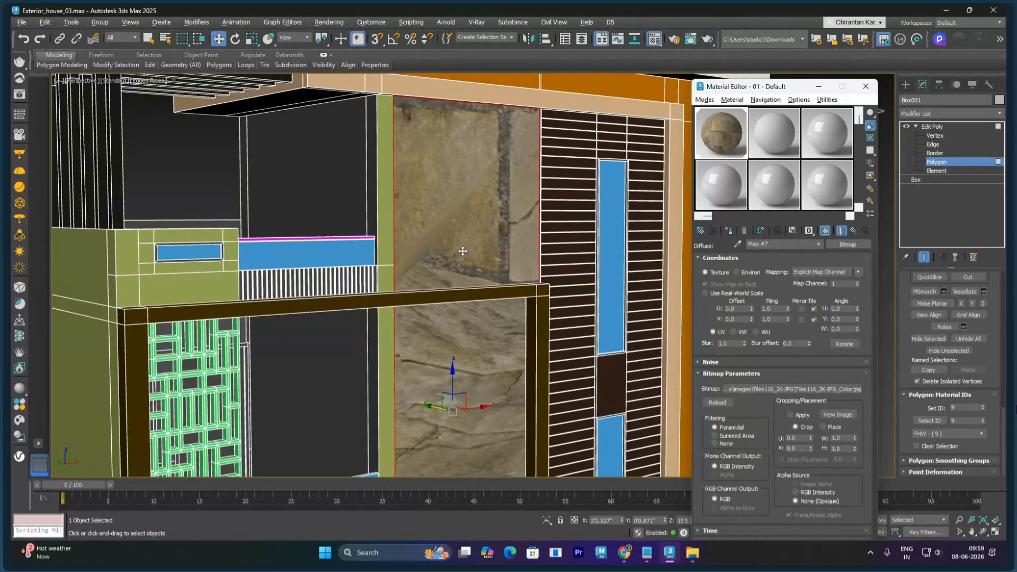
Step: Add a UVW Map modifier to the selected wall panels, align it to X and fit it to them
left_click_drag(793, 93, 801, 321)
left_click(943, 114)
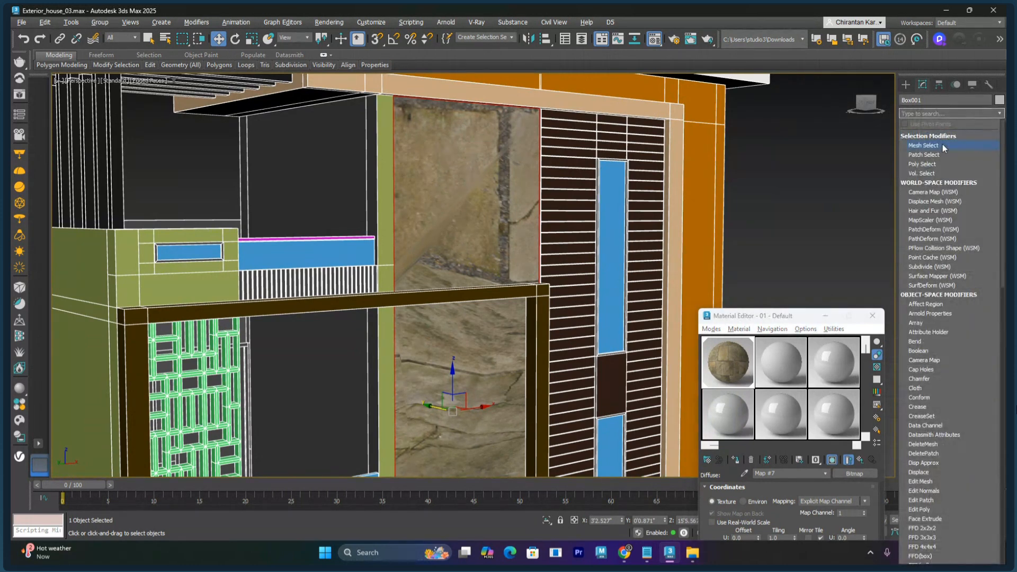
type("u")
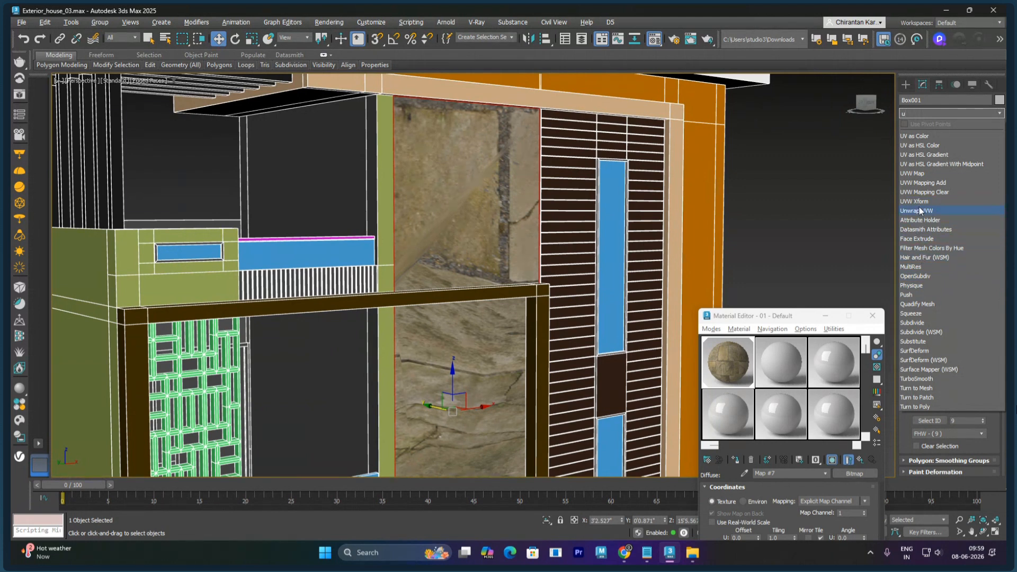
left_click(923, 173)
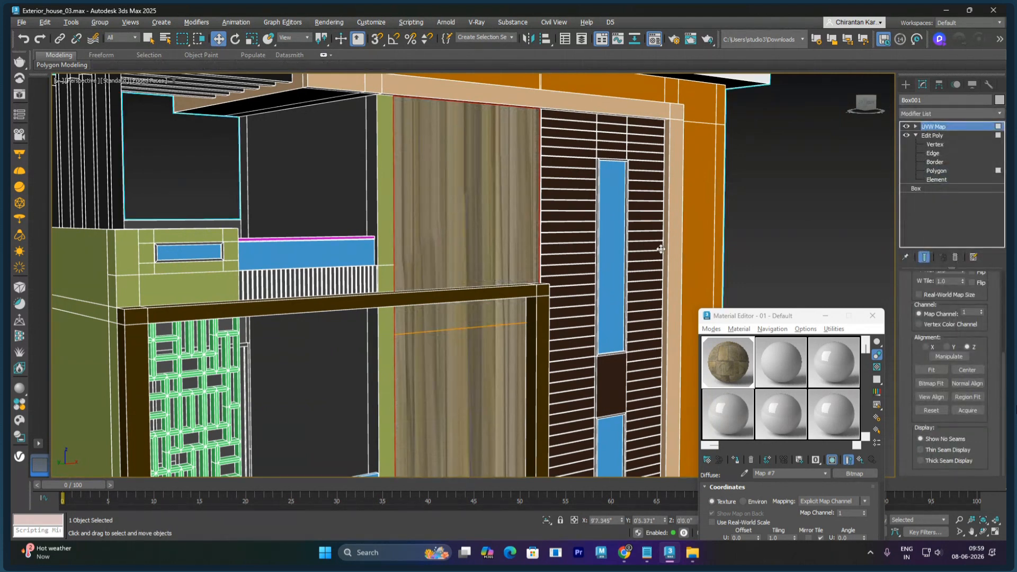
left_click(925, 347)
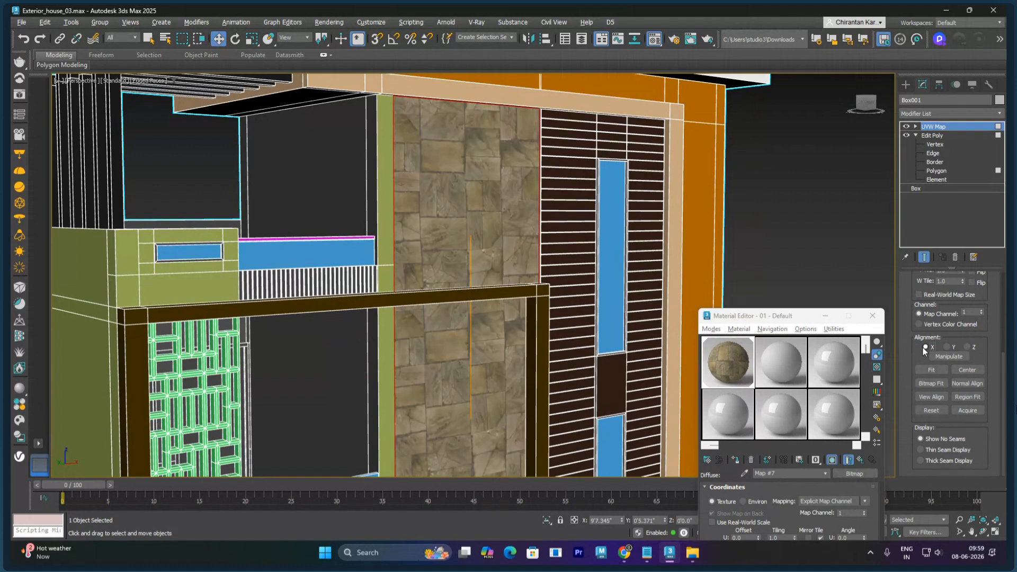
left_click(930, 370)
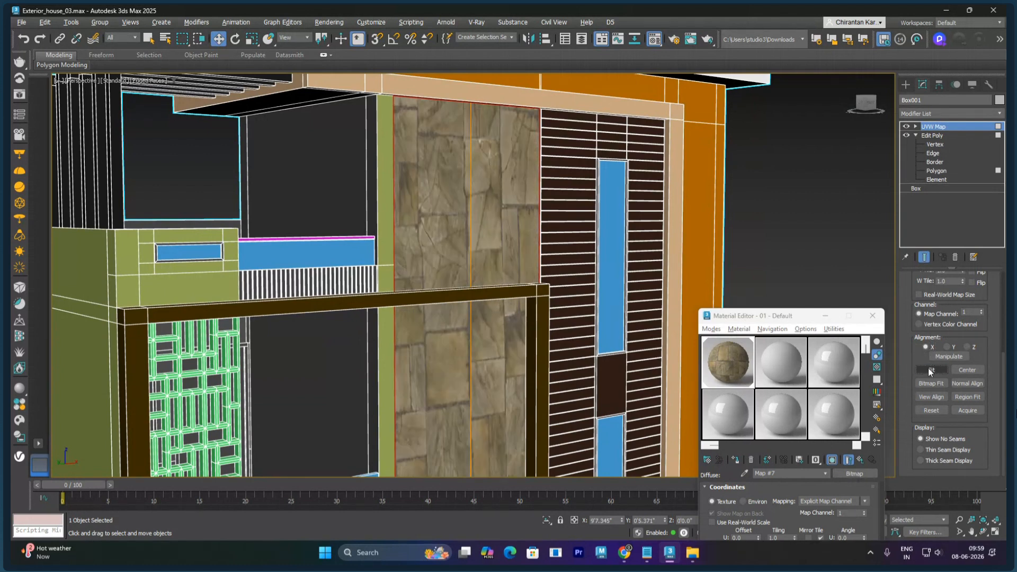
Step: Try different length and width values for the UVW mapping and refit it to the wall panels
scroll(910, 379, "up", 5)
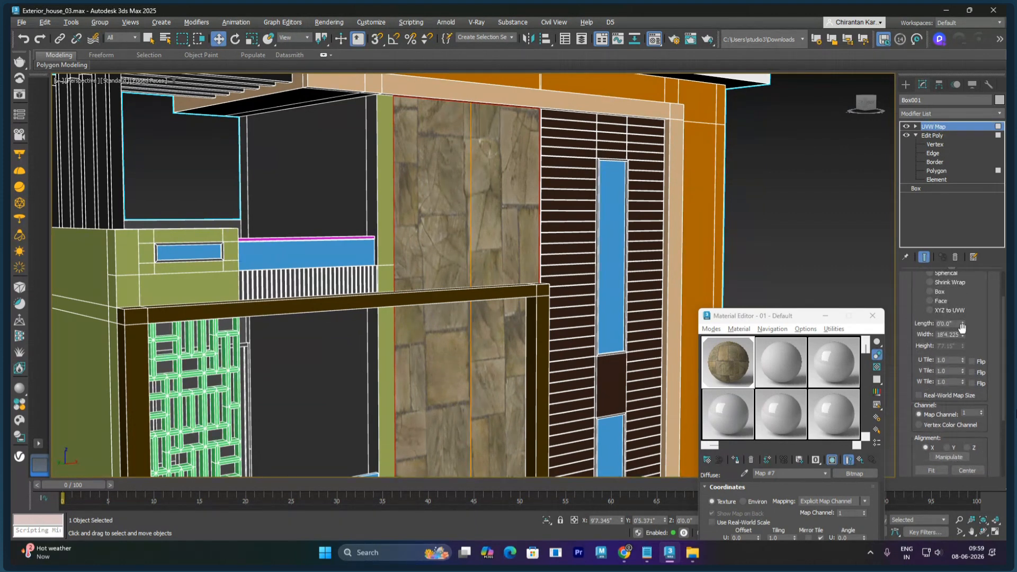
left_click(962, 321)
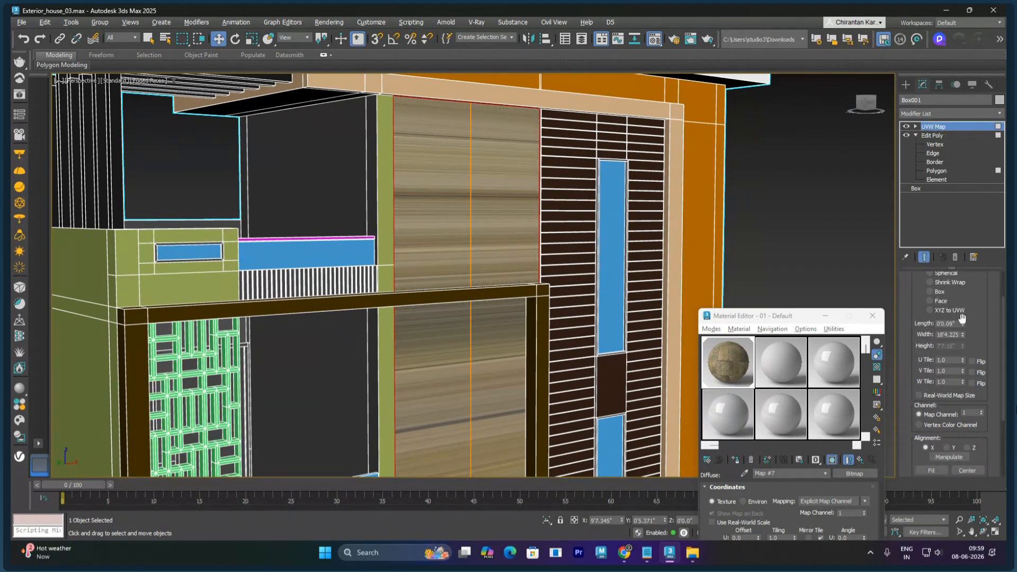
left_click(962, 325)
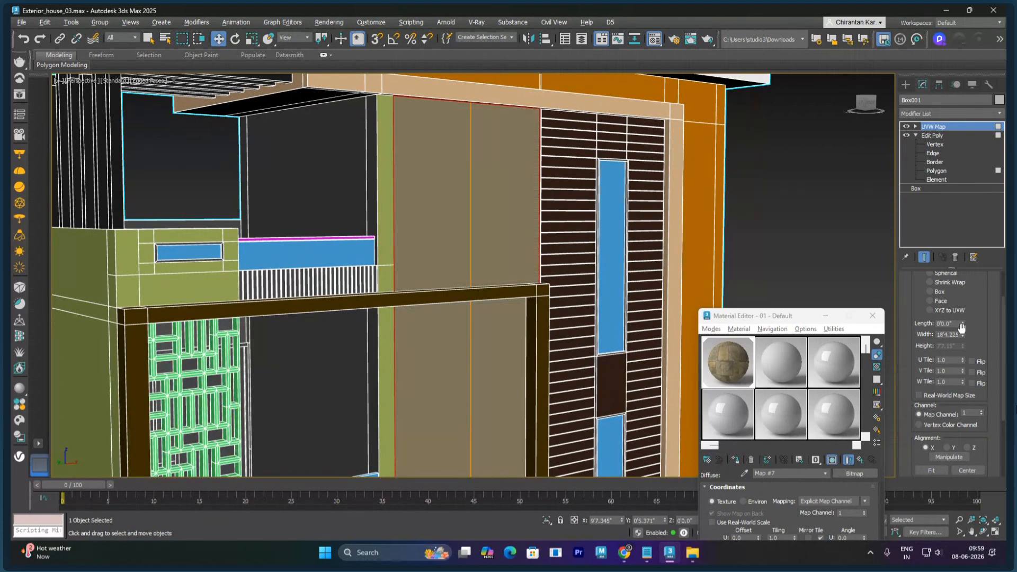
left_click_drag(962, 335, 965, 306)
scroll(927, 419, "down", 2)
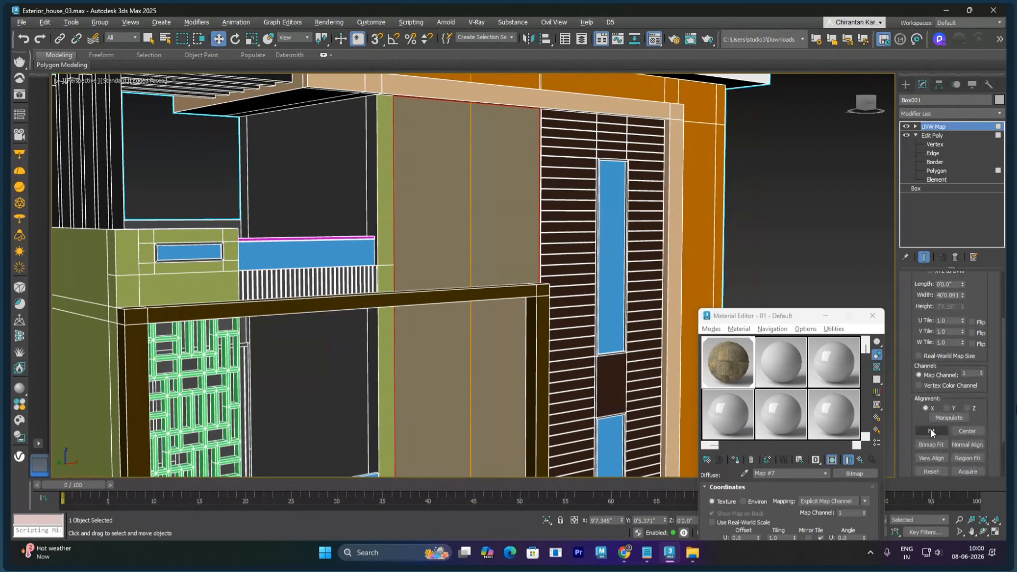
left_click(930, 431)
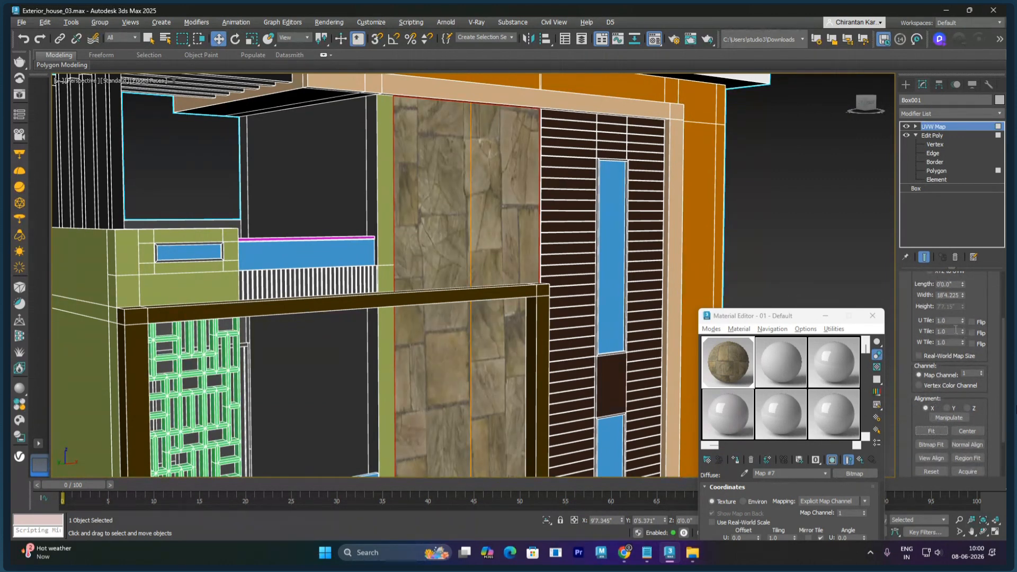
Step: Set the UVW mapping's U Tile to 3.0 and V Tile to 2.0
double_click(956, 330)
left_click_drag(961, 332, 952, 215)
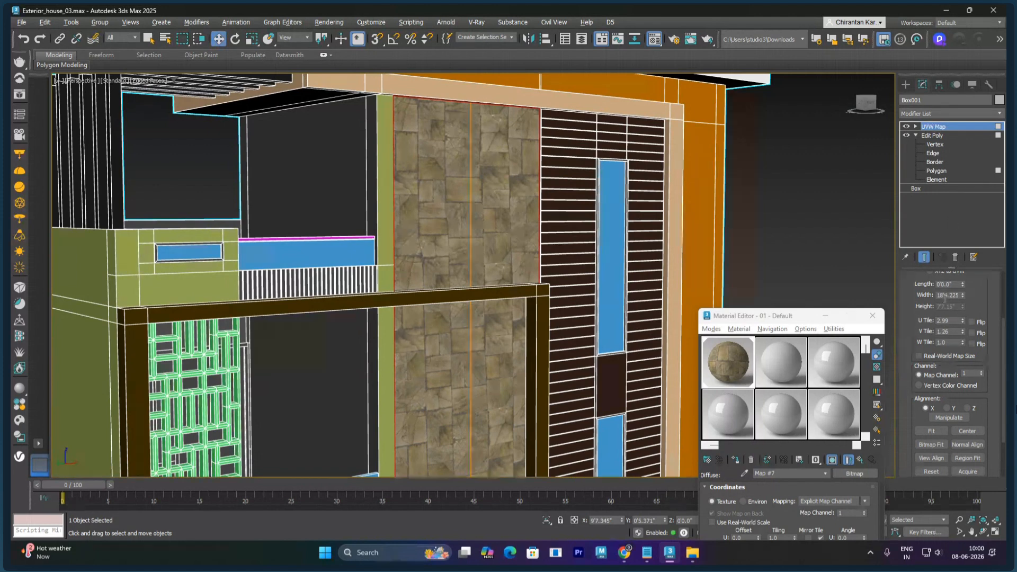
double_click(953, 320)
key("Return")
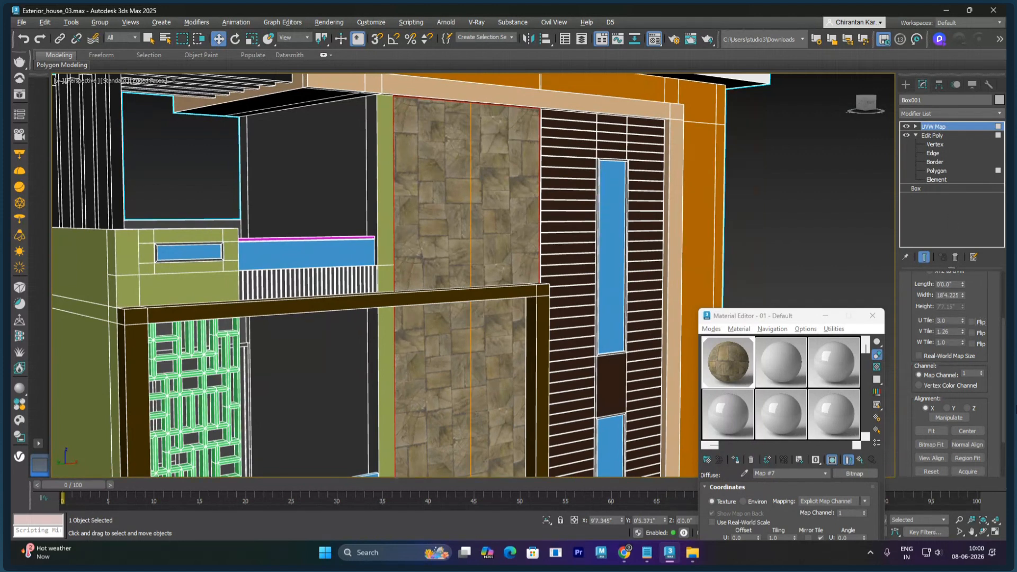
double_click(948, 332)
key("Return")
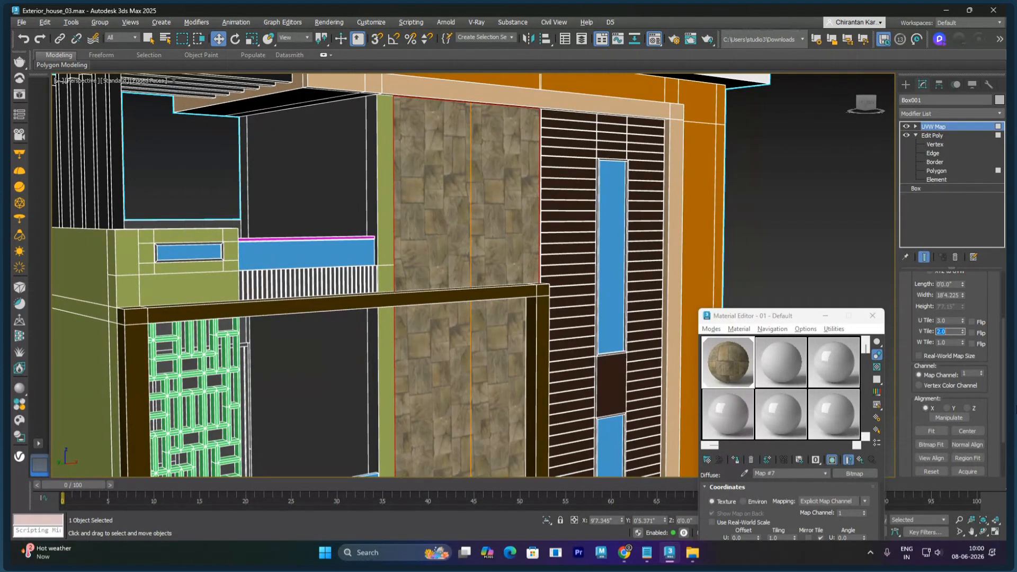
double_click(946, 321)
Step: Open an enlarged preview of the stone sample and return to the parent FHW material's parameters
left_click_drag(792, 316, 806, 129)
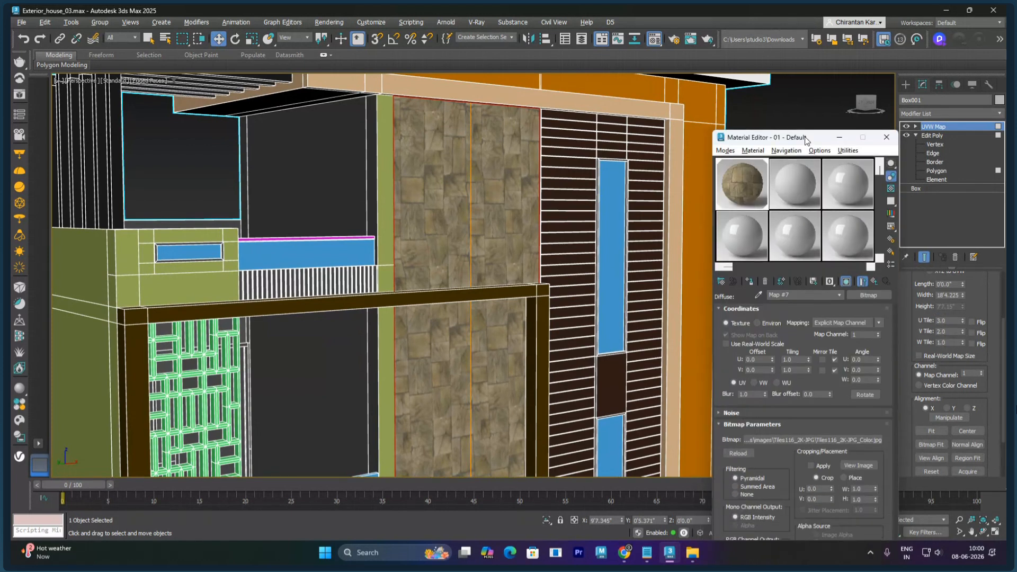
double_click(740, 174)
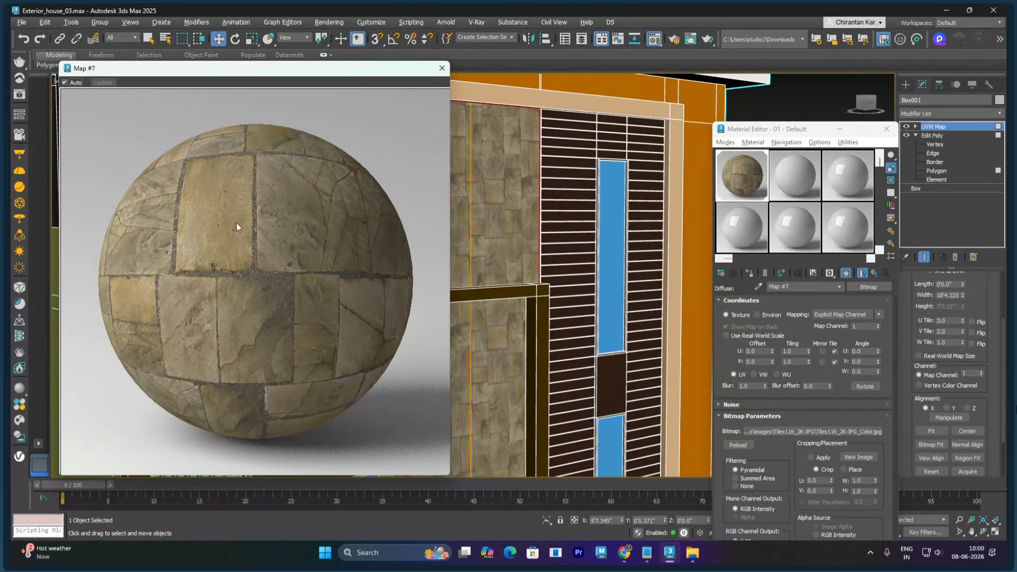
left_click_drag(794, 135, 822, 107)
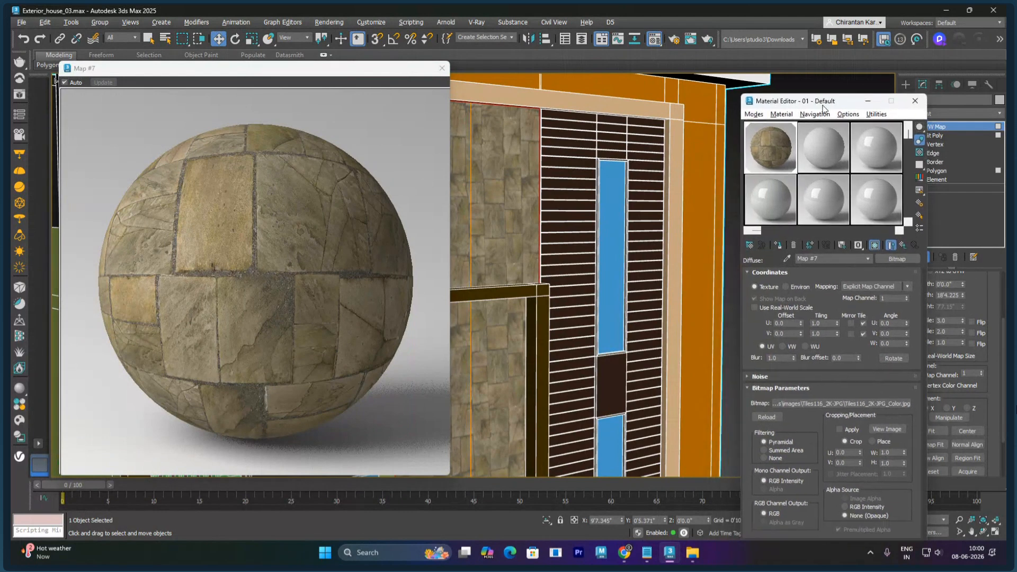
left_click(903, 245)
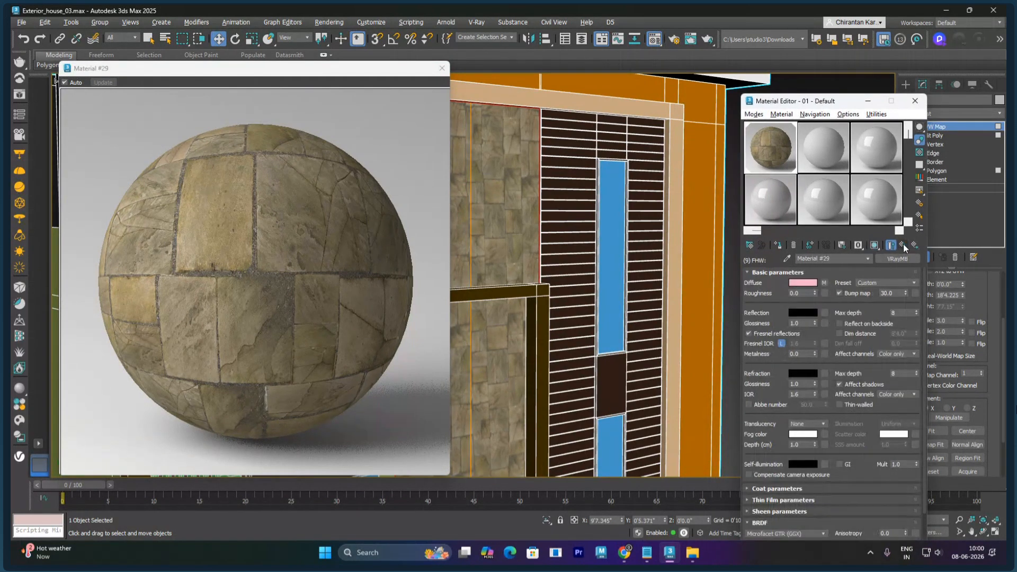
Step: Set the FHW material's reflection colour value to 120 and its reflection glossiness to 0.75
left_click(803, 313)
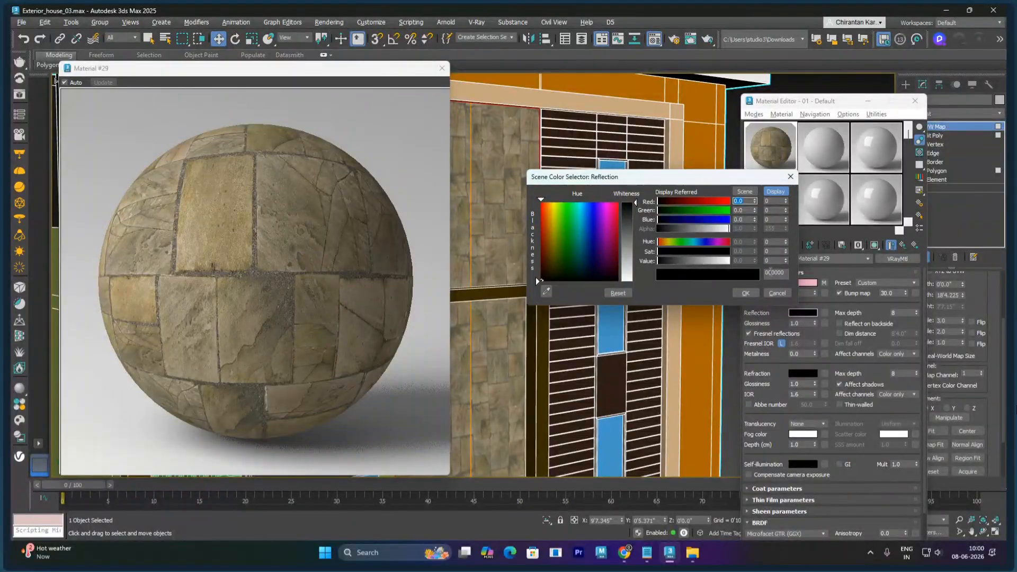
left_click(773, 261)
type("120")
key("Return")
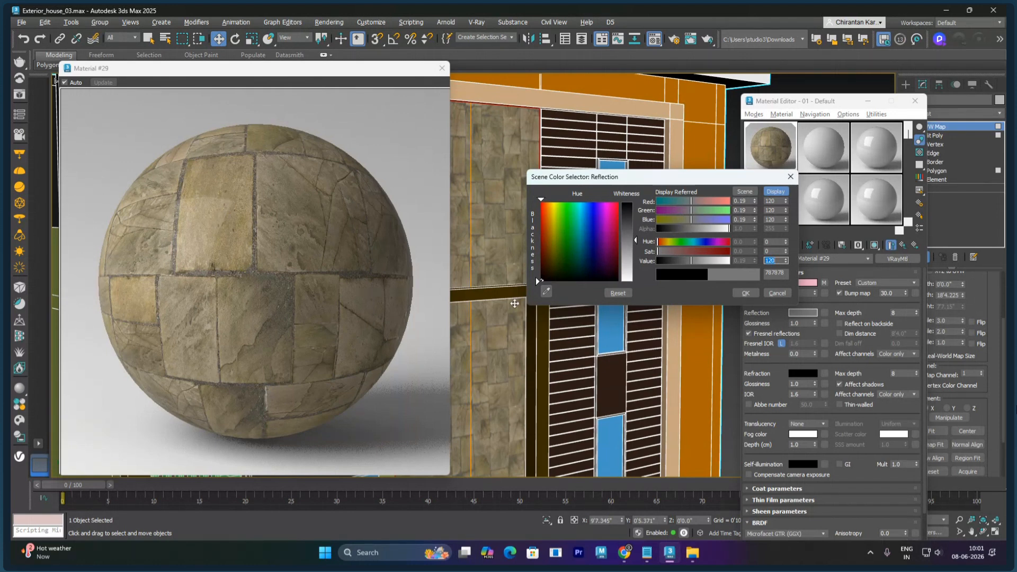
double_click(805, 323)
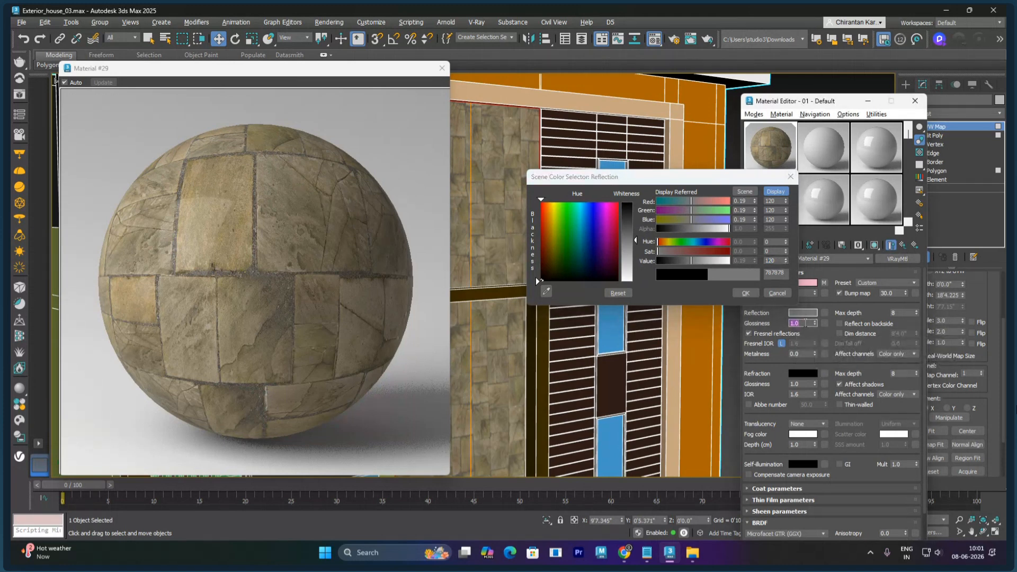
key("BackSpace")
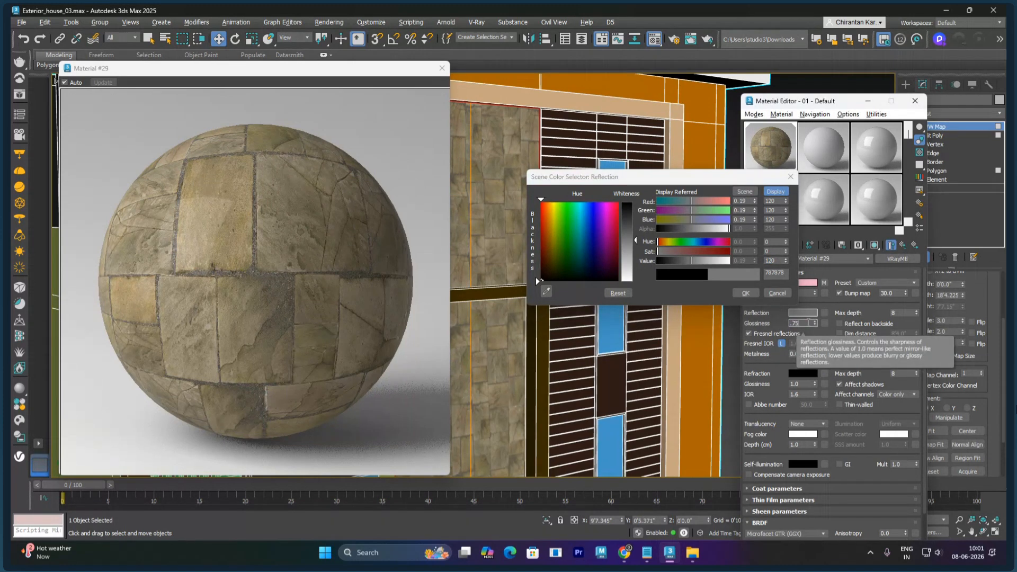
type(".75")
key("Return")
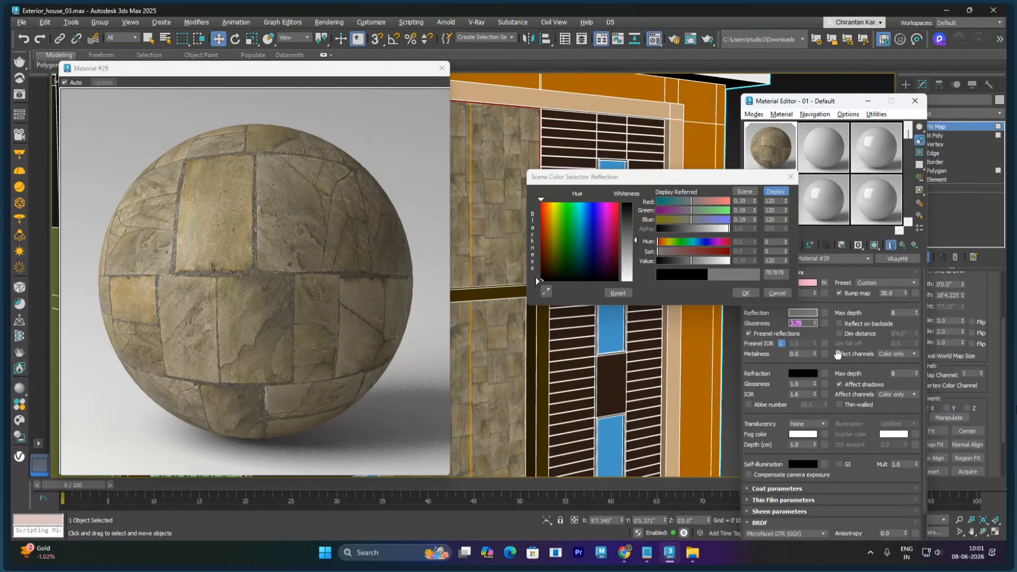
left_click(745, 293)
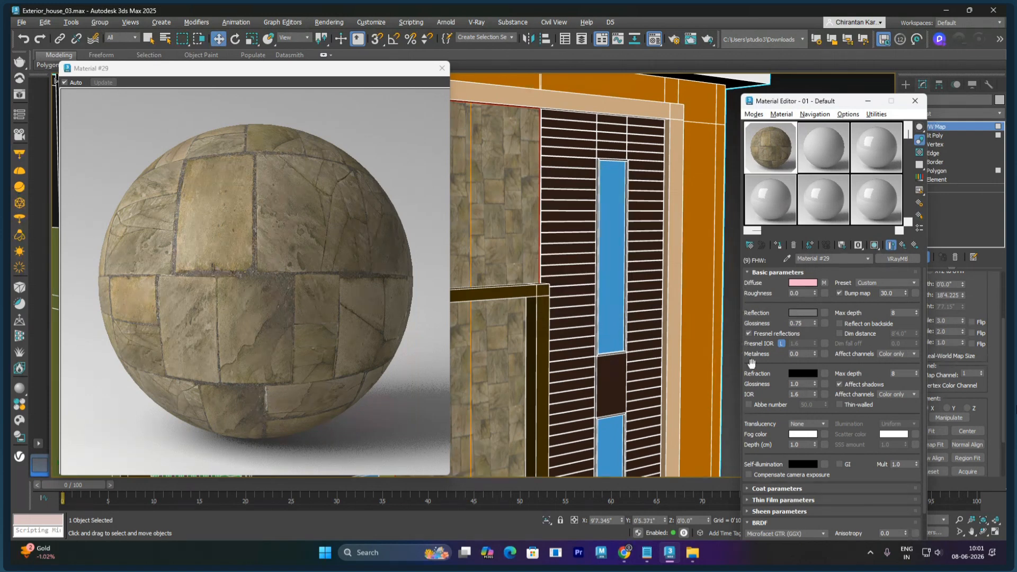
Step: Assign the bitmap Tiles116_2K-JPG_NormalGL.jpg to the FHW material's bump map and return to the parent material
scroll(763, 395, "down", 5)
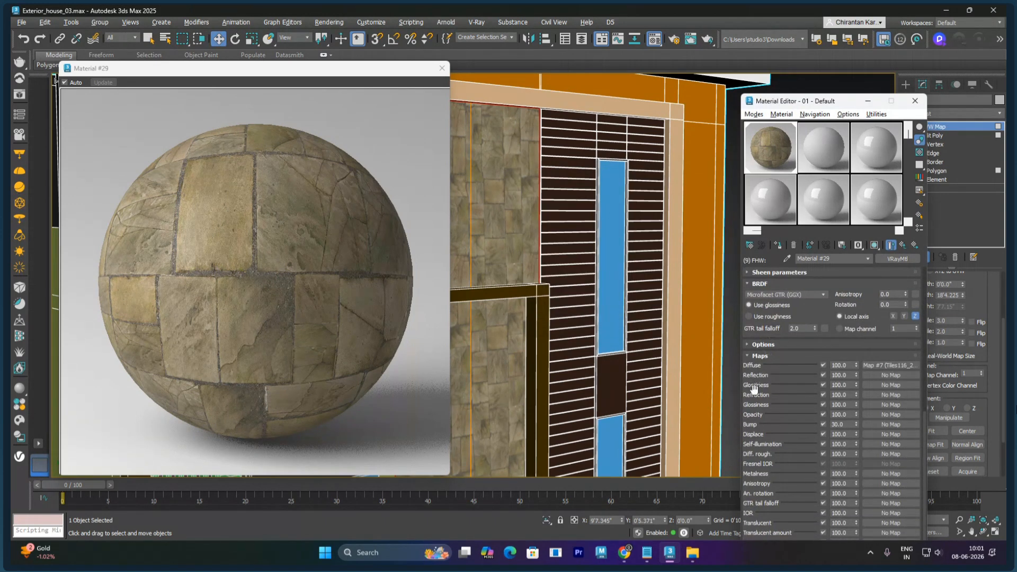
left_click(875, 427)
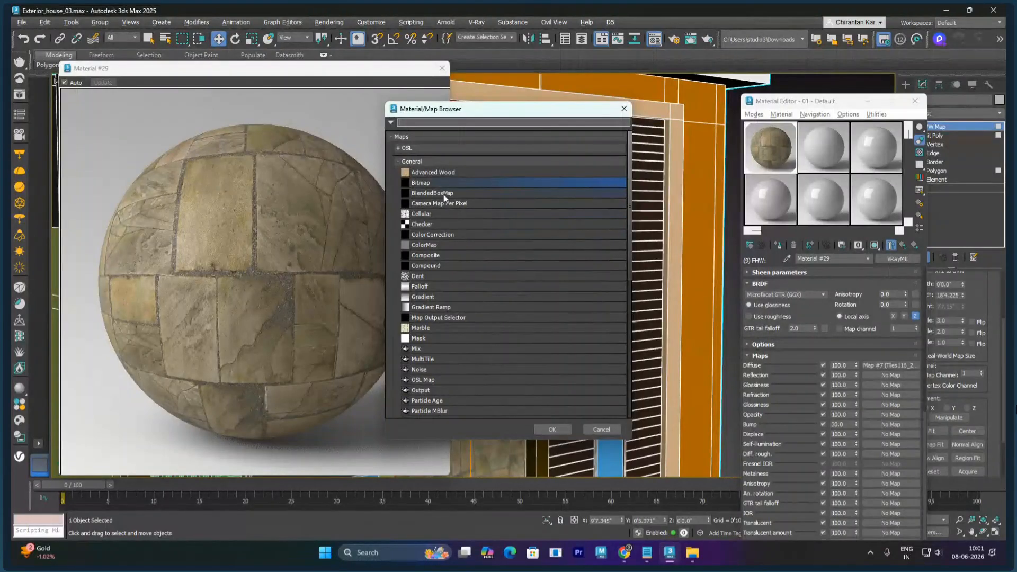
double_click(423, 183)
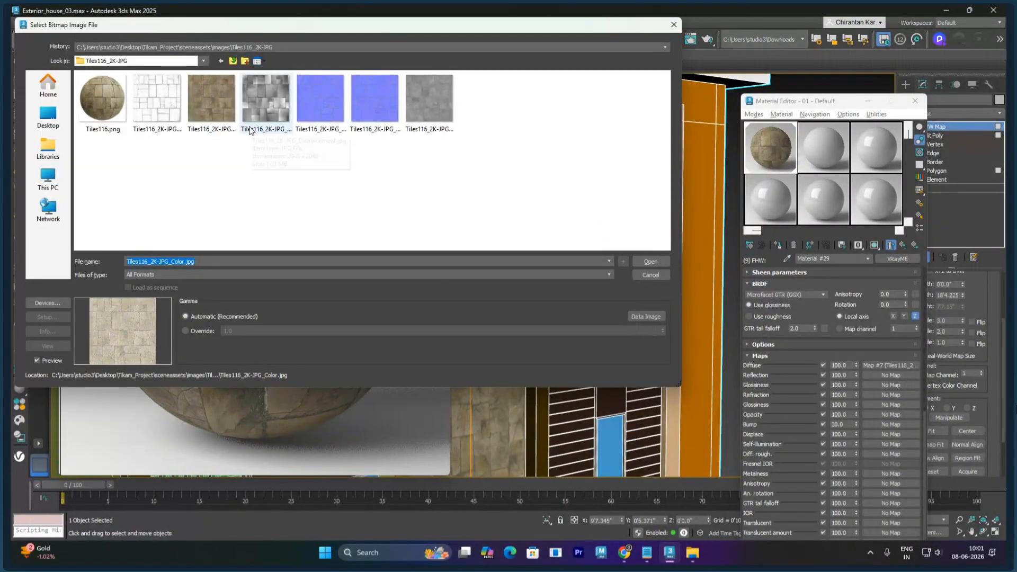
left_click(278, 143)
left_click(281, 127)
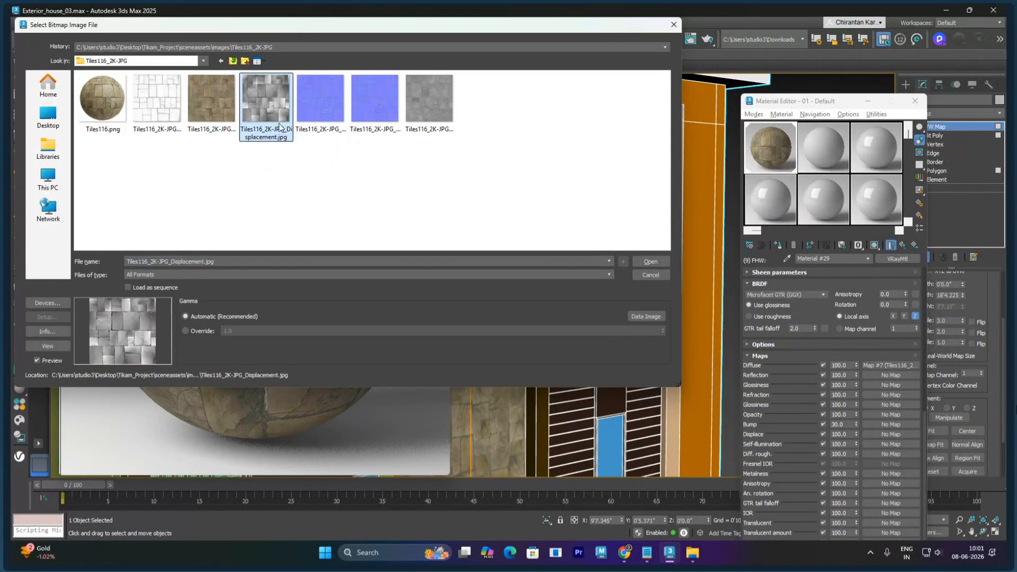
left_click(329, 132)
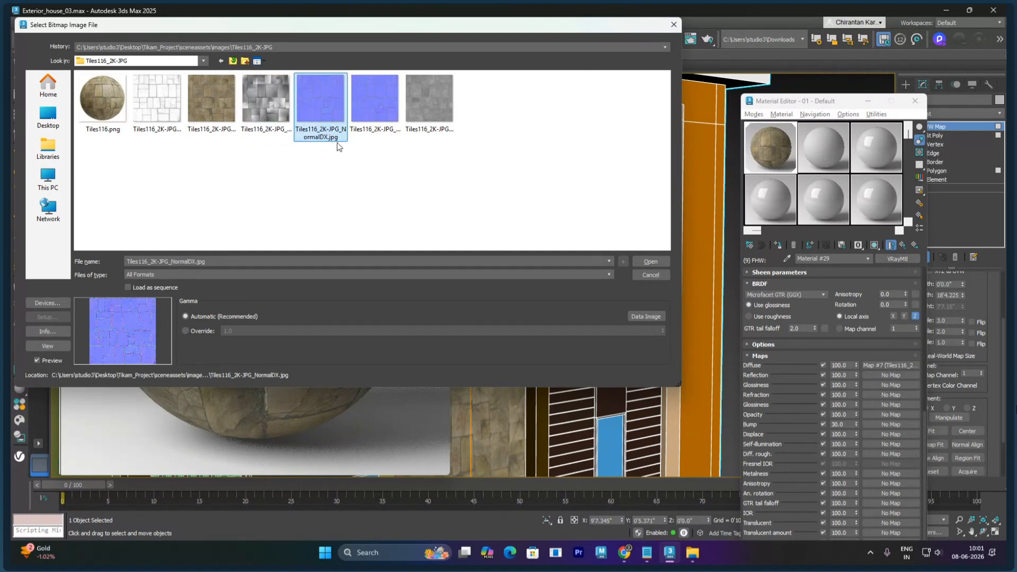
left_click(374, 133)
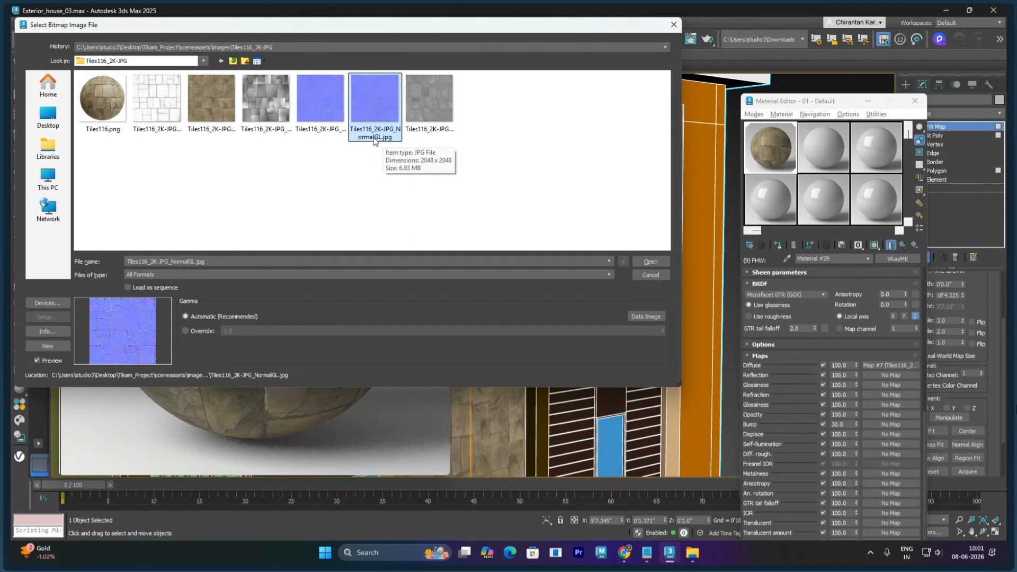
left_click(651, 262)
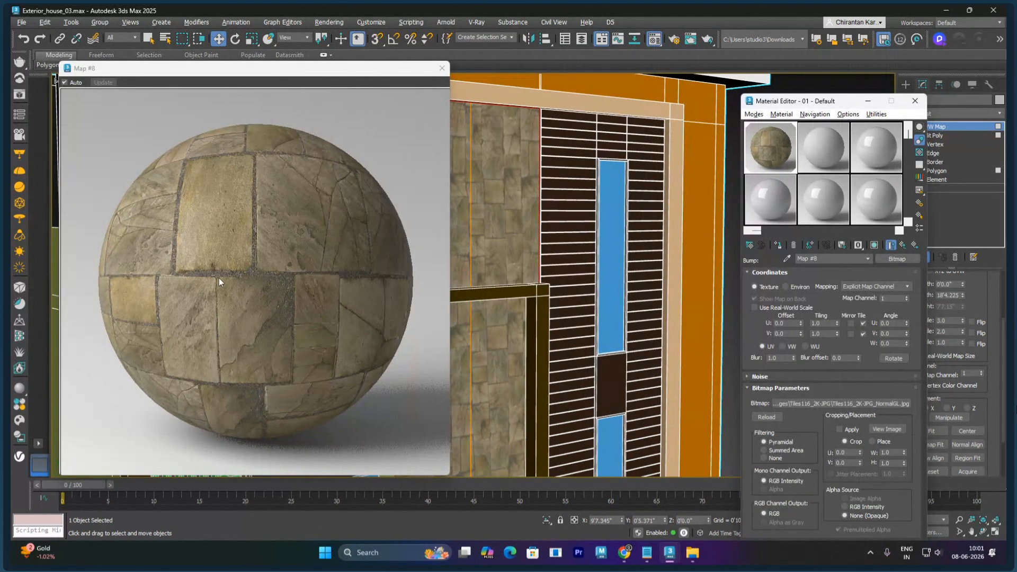
left_click(891, 244)
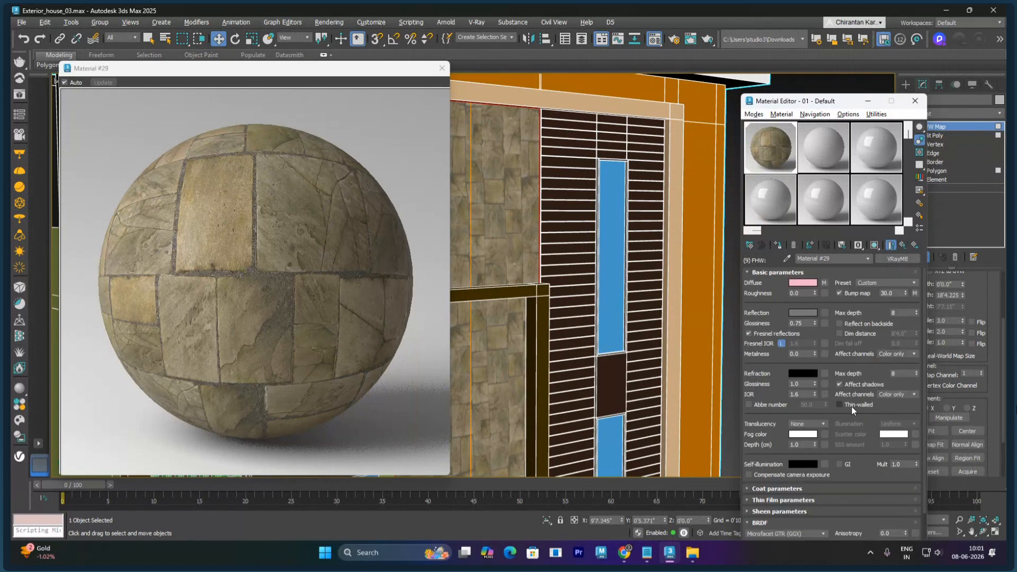
Step: Set the FHW material's bump map amount to 80
scroll(763, 317, "down", 5)
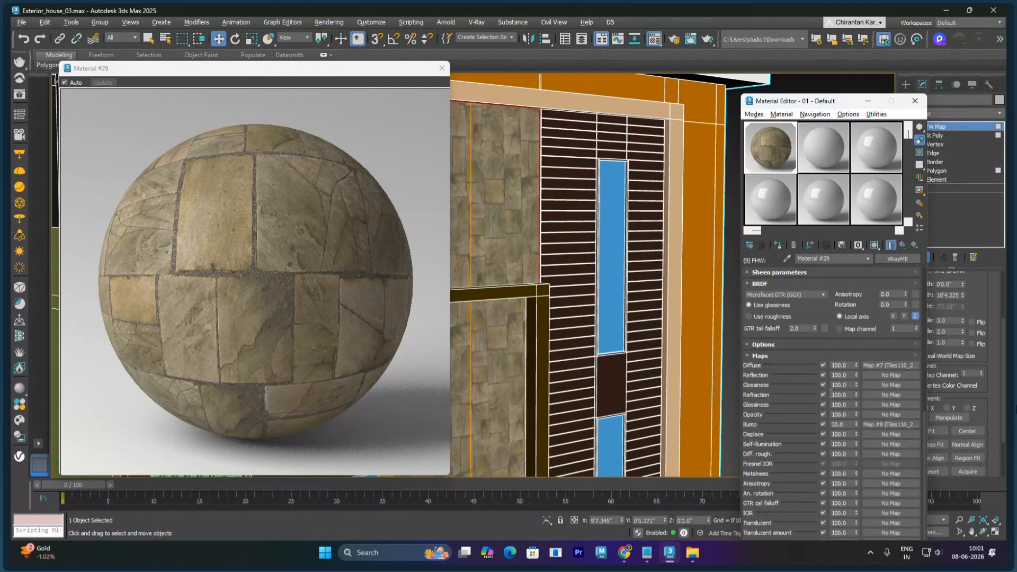
double_click(842, 424)
type("80")
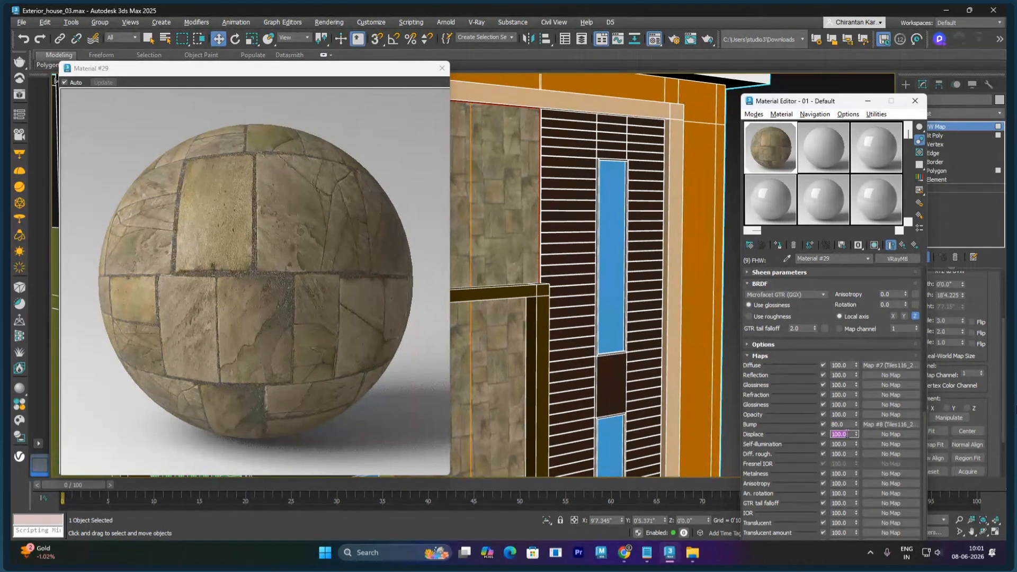
Step: Assign the bitmap Tiles116_2K-JPG_Displacement.jpg to the FHW material's displacement map and return to the parent material
left_click(881, 436)
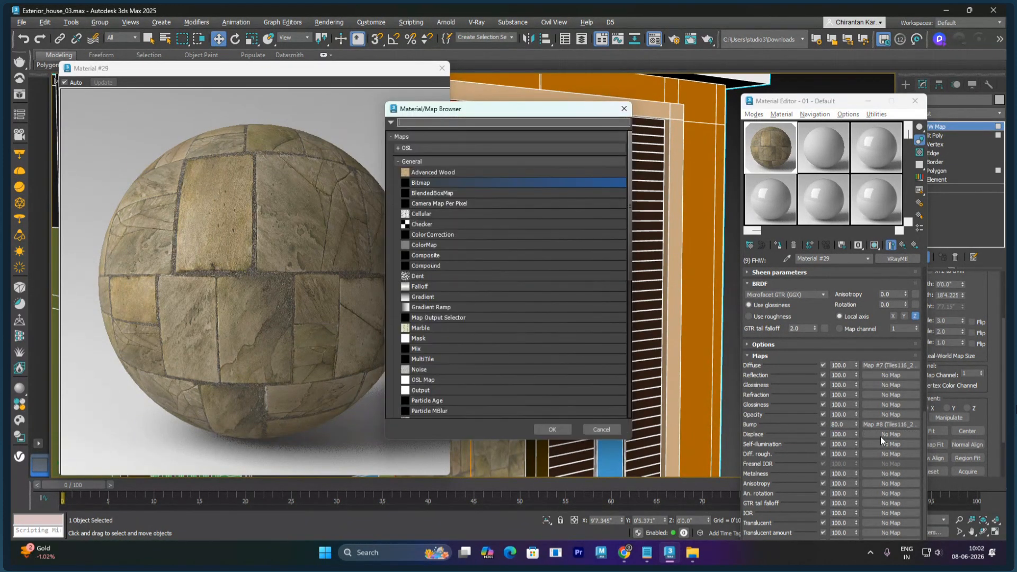
double_click(433, 182)
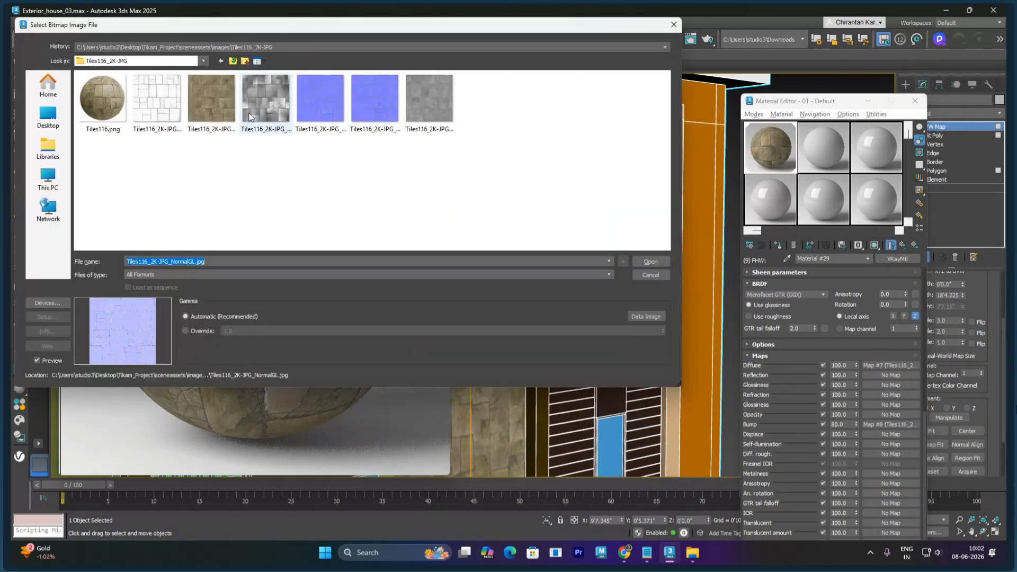
left_click(248, 116)
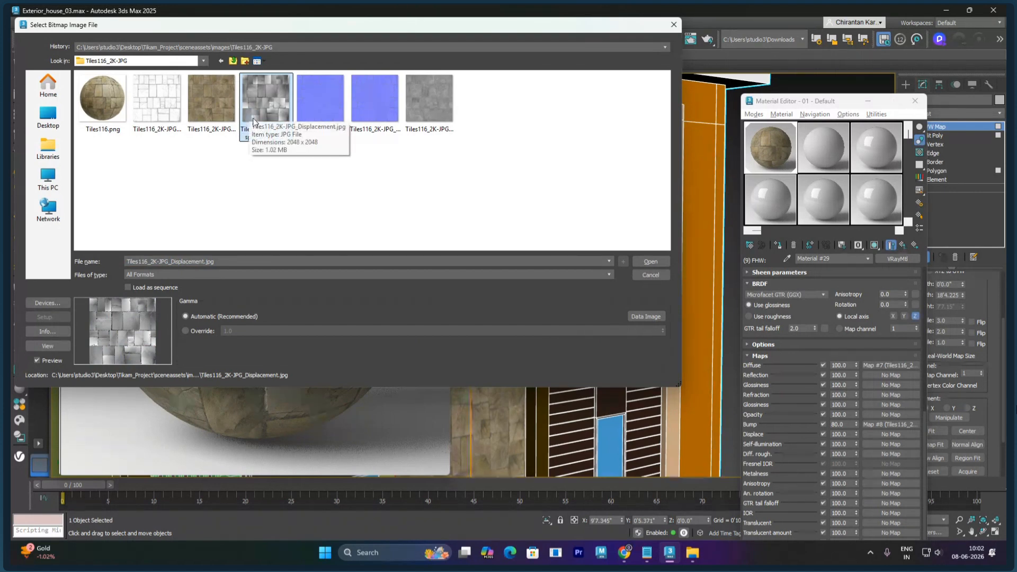
double_click(254, 121)
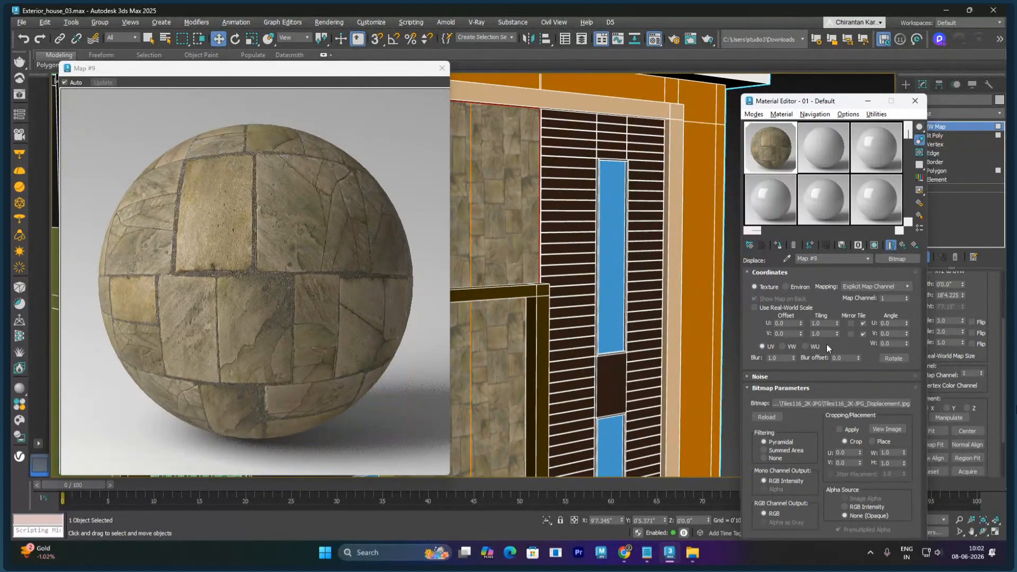
left_click(903, 247)
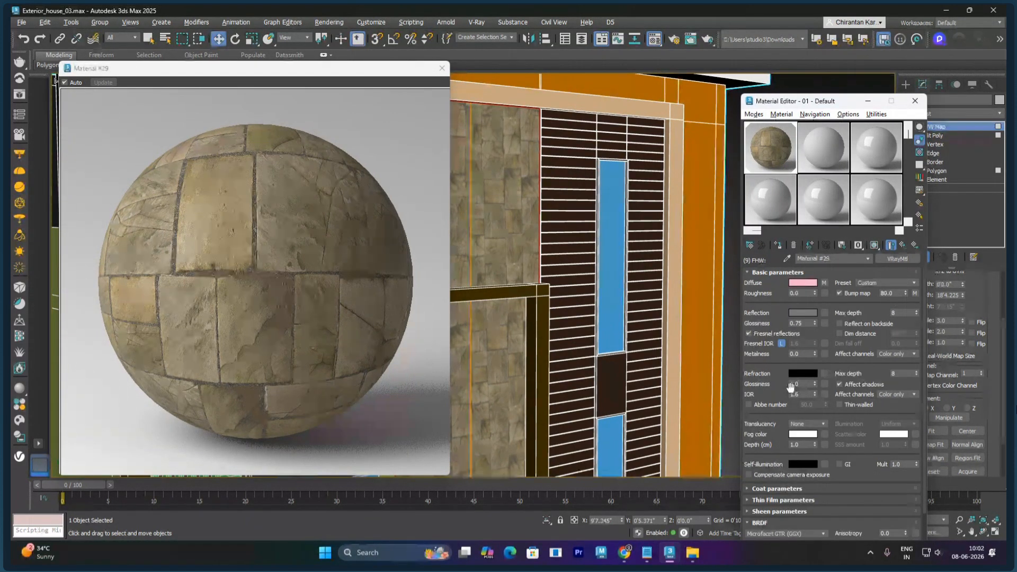
Step: Set the FHW material's displacement amount to 2.0 and close the enlarged stone sample preview
scroll(790, 388, "down", 5)
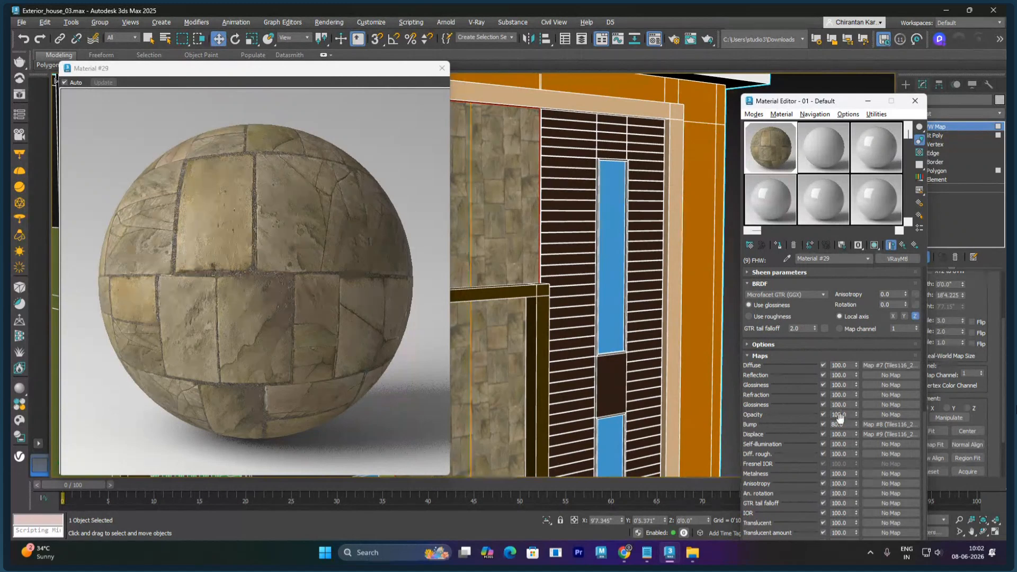
left_click(843, 434)
type("2")
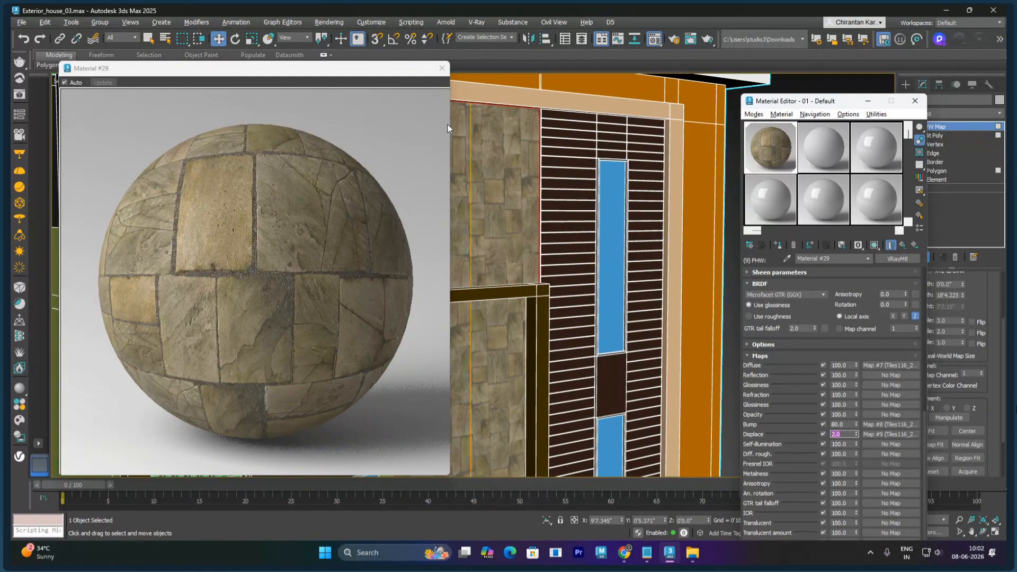
left_click(442, 69)
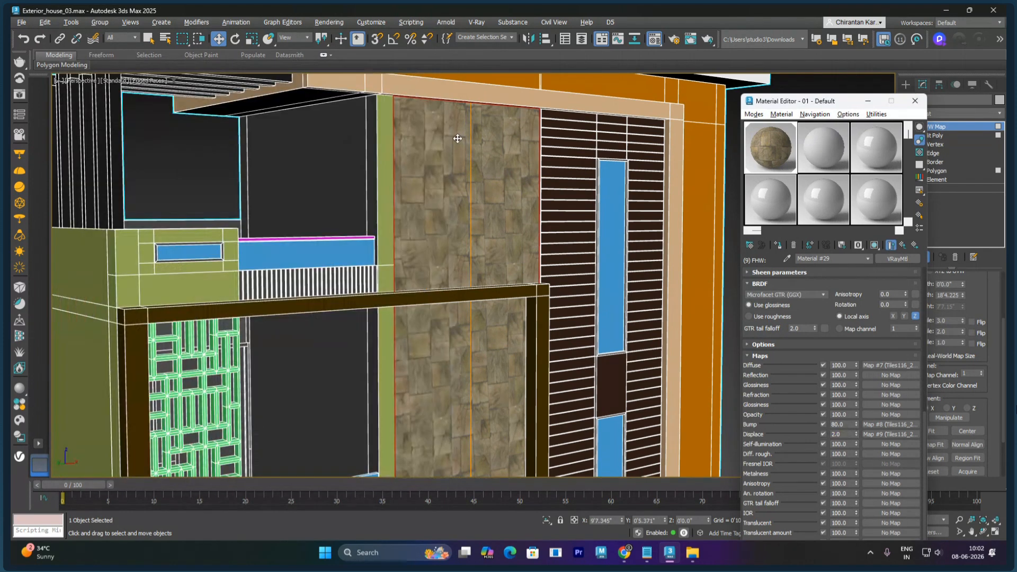
Step: Deselect the house and draw a large ground plane about 776 ft long and 878 ft wide around it in the top view
middle_click_drag(479, 186, 654, 253, "alt")
scroll(503, 292, "down", 10)
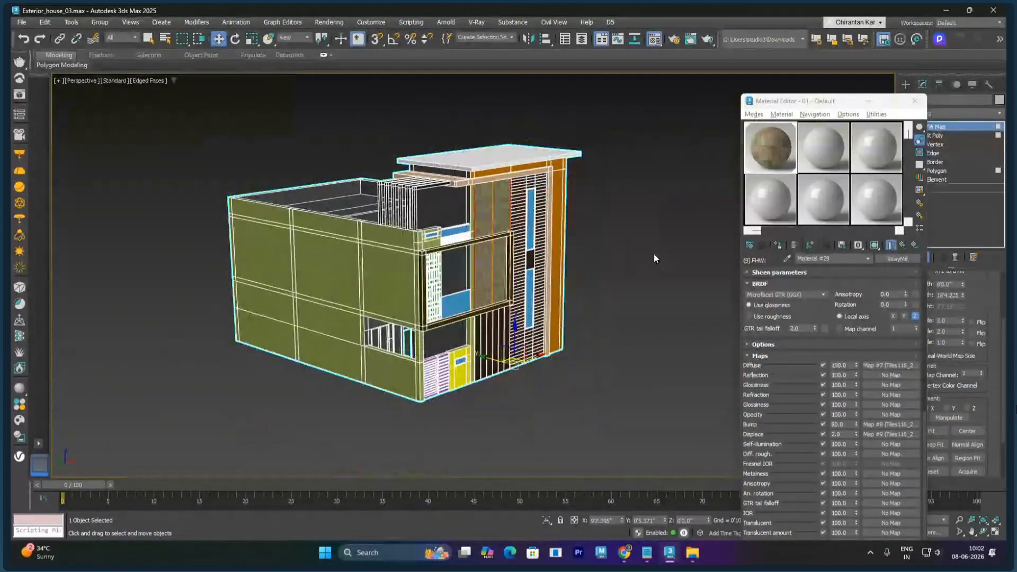
left_click(654, 253)
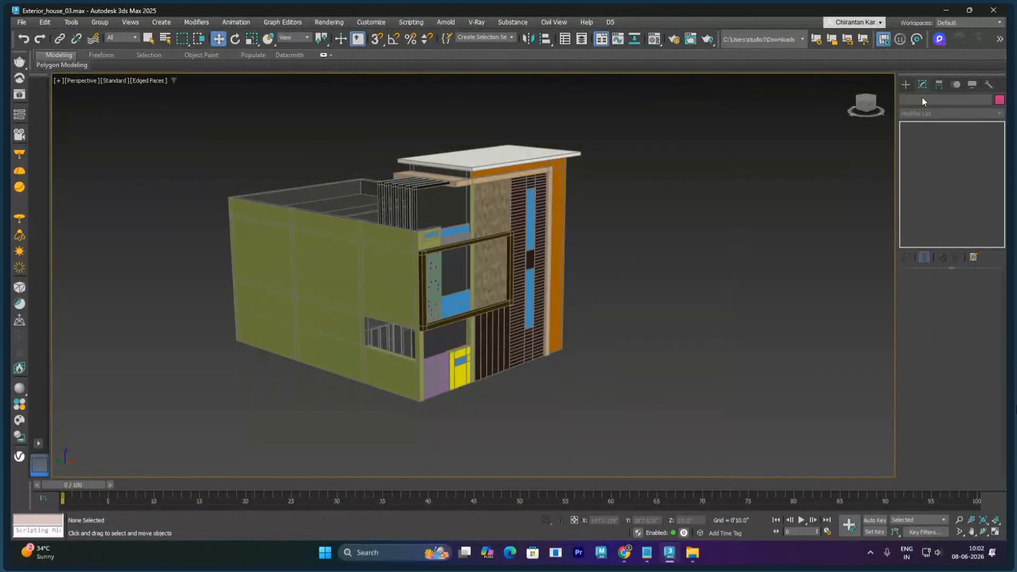
left_click(915, 101)
left_click(906, 84)
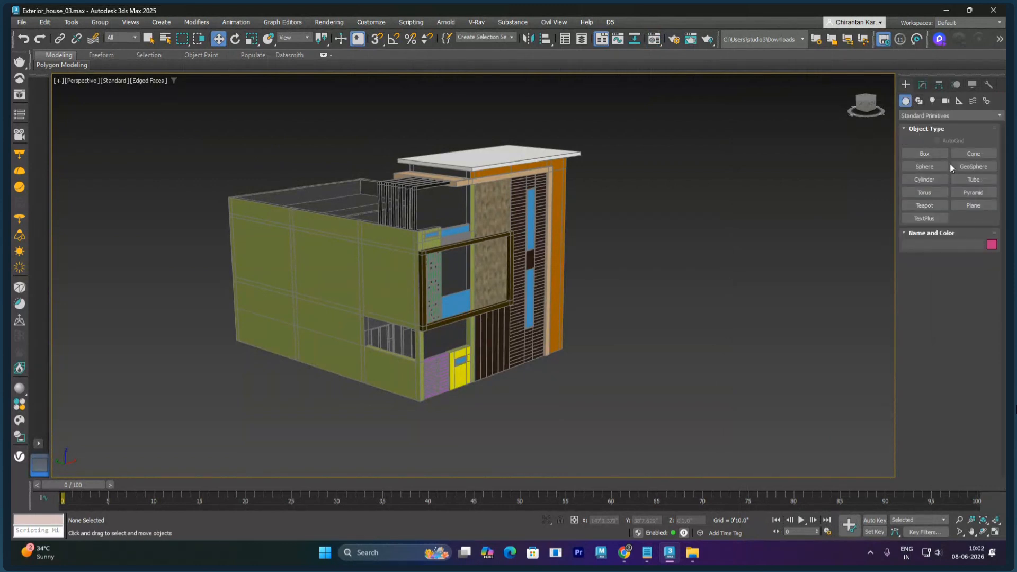
left_click(973, 206)
key("t")
scroll(550, 275, "down", 3)
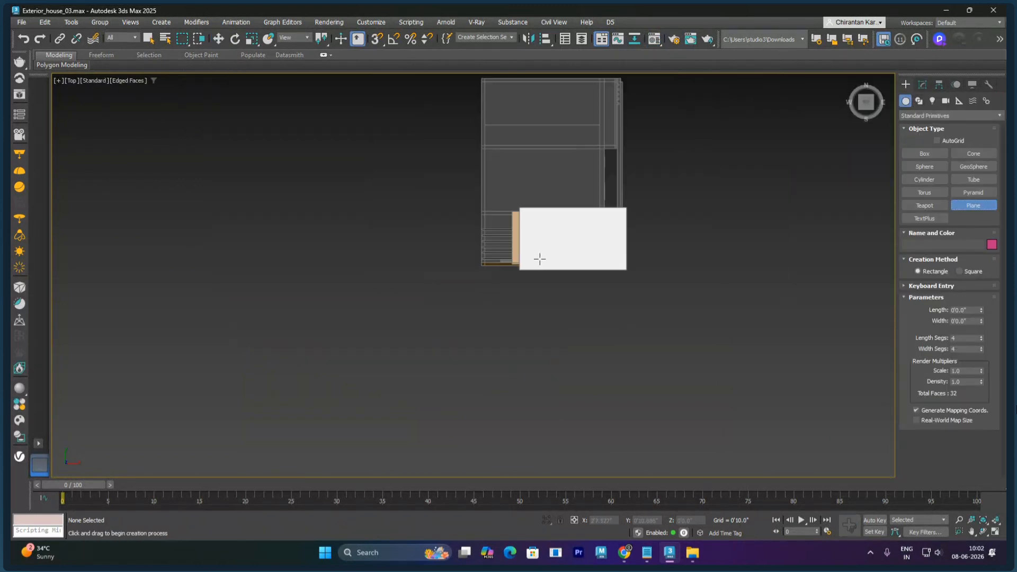
scroll(539, 259, "down", 10)
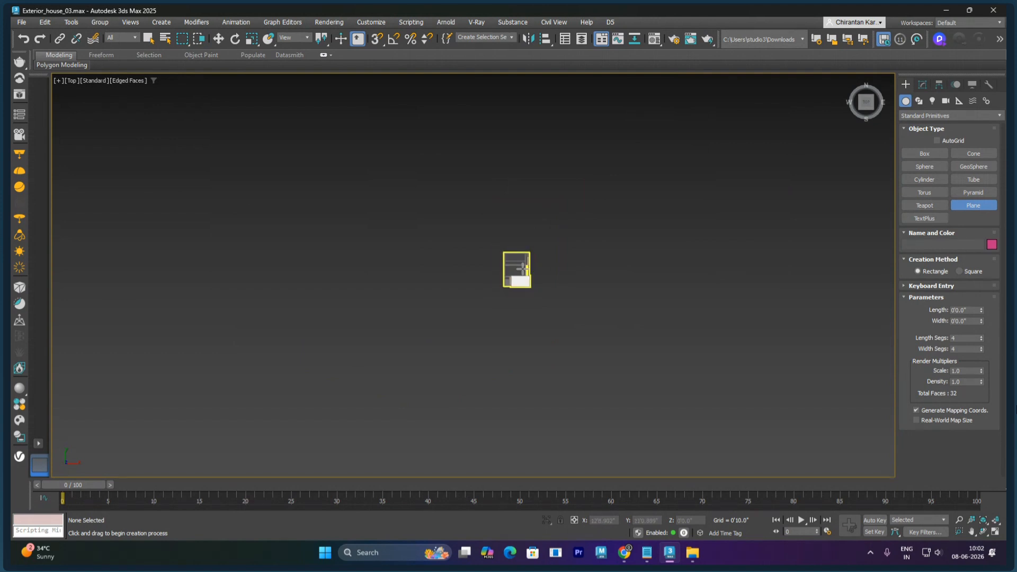
middle_click_drag(523, 268, 503, 292)
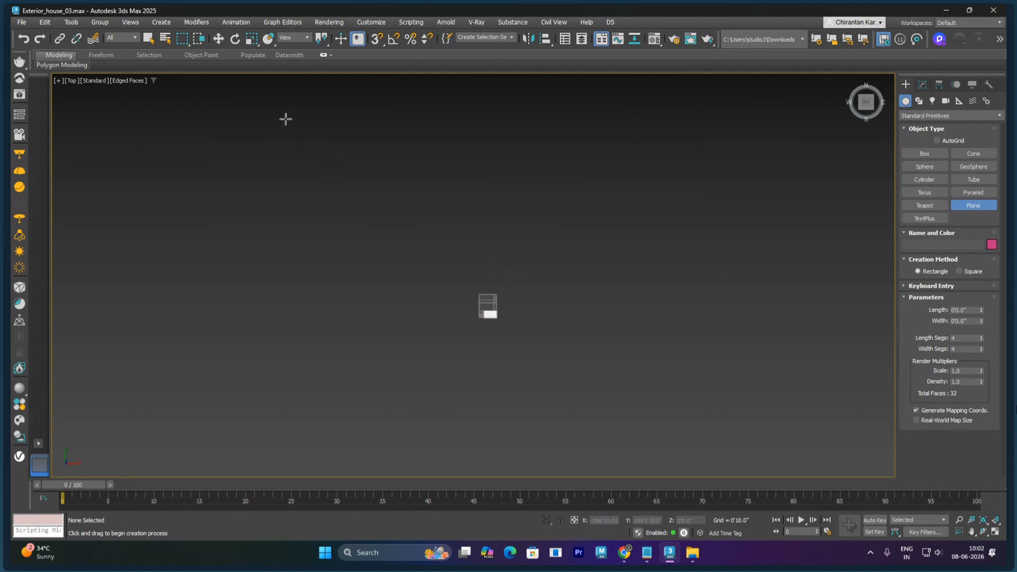
left_click_drag(247, 95, 737, 530)
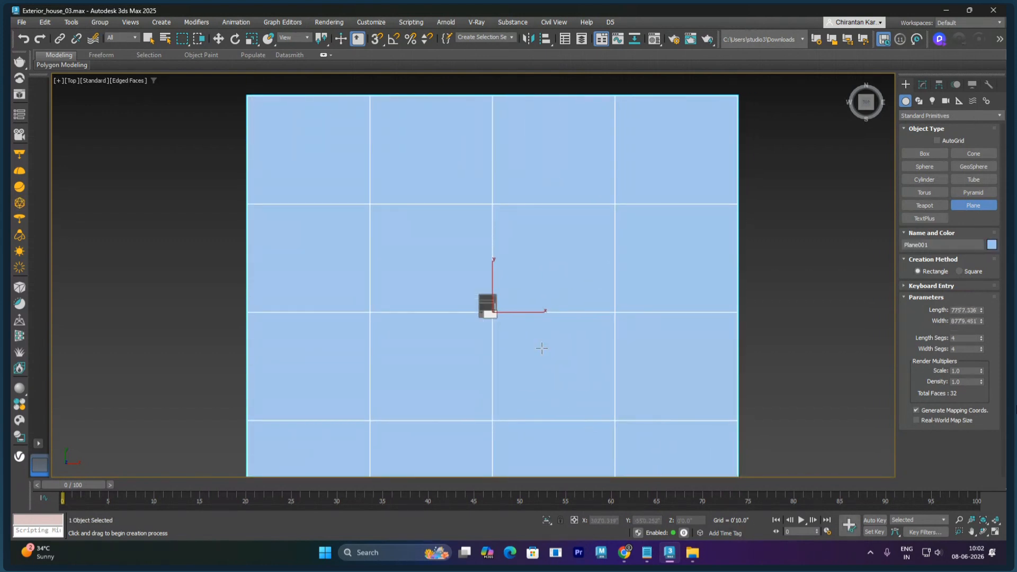
Step: Nudge the ground plane slightly along X beneath the house and return to a close perspective view of the front
key("w")
left_click_drag(506, 298, 503, 298)
key("p")
middle_click_drag(523, 352, 546, 371, "alt")
scroll(495, 318, "up", 5)
scroll(495, 318, "up", 5)
left_click(372, 23)
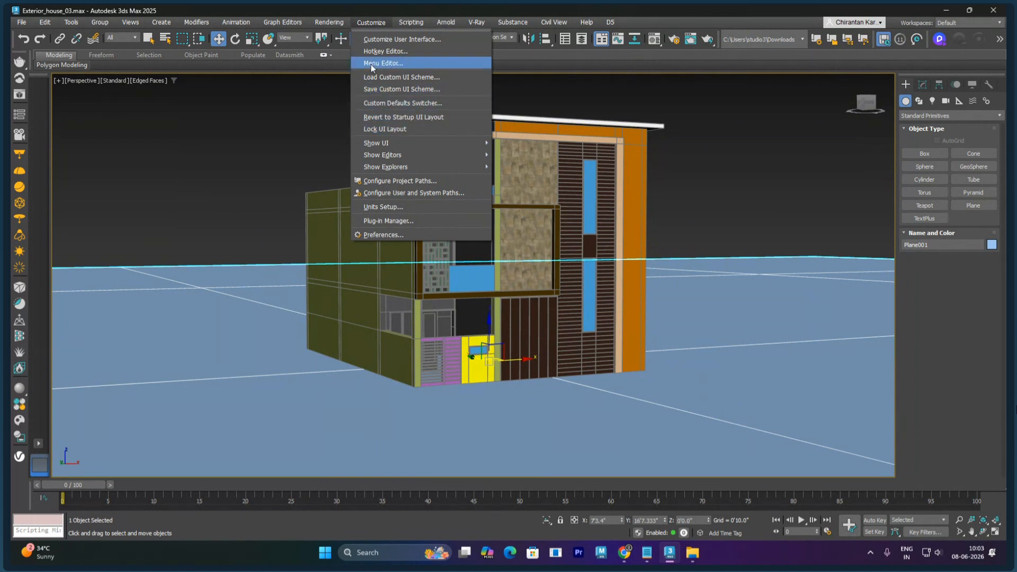
mouse_move(329, 22)
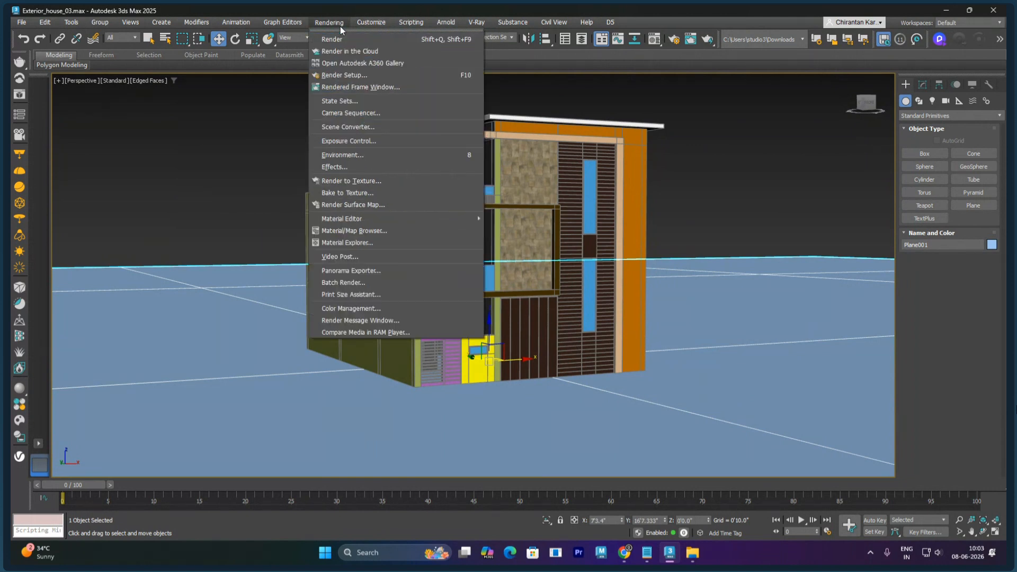
left_click(367, 154)
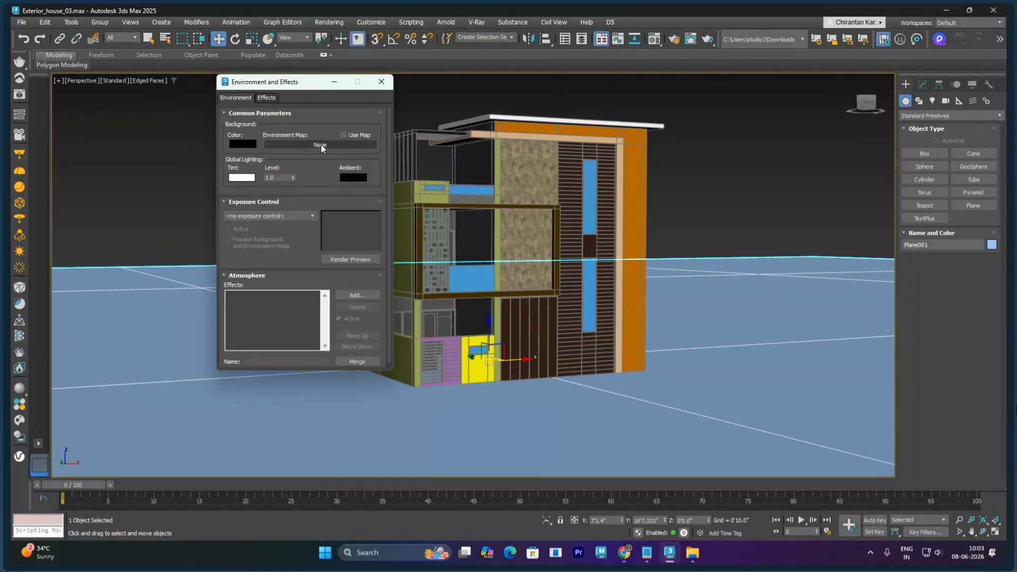
left_click(384, 84)
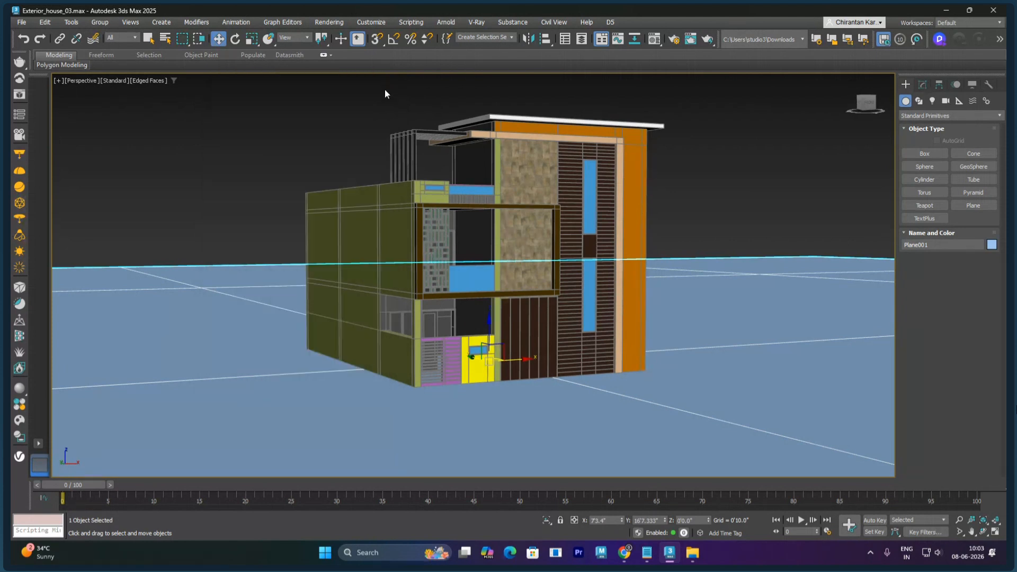
Step: Create a VRaySun in the left view, placed high in front of the house and aimed down at the building's base
left_click(694, 144)
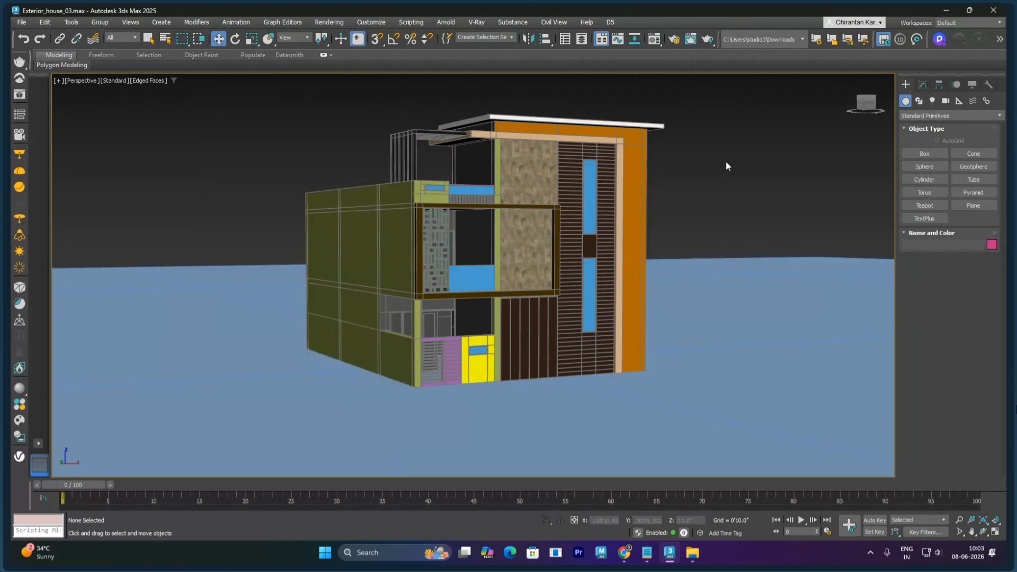
left_click(932, 101)
left_click(933, 116)
left_click(918, 144)
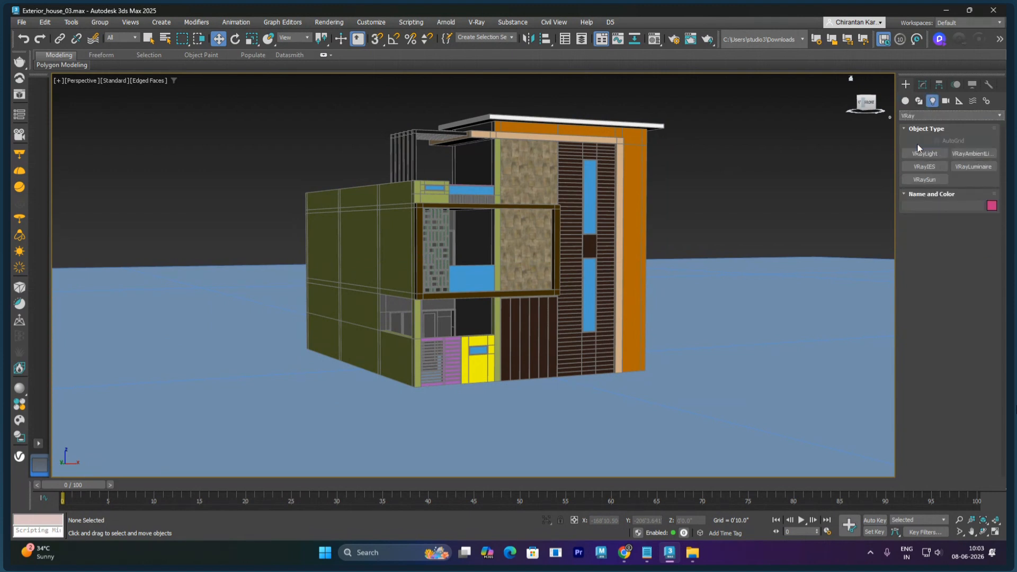
left_click(936, 183)
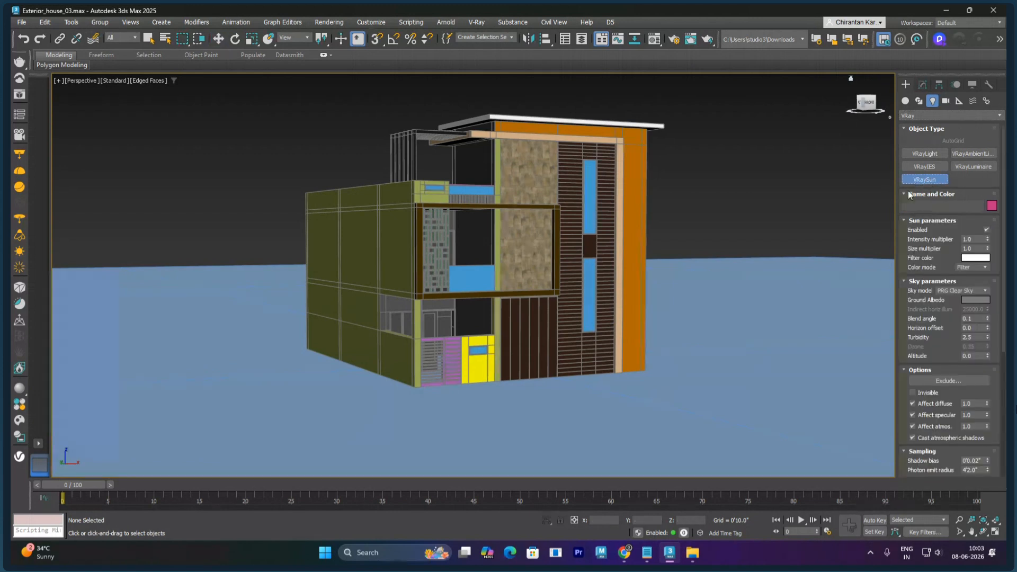
key("l")
middle_click_drag(718, 189, 705, 224)
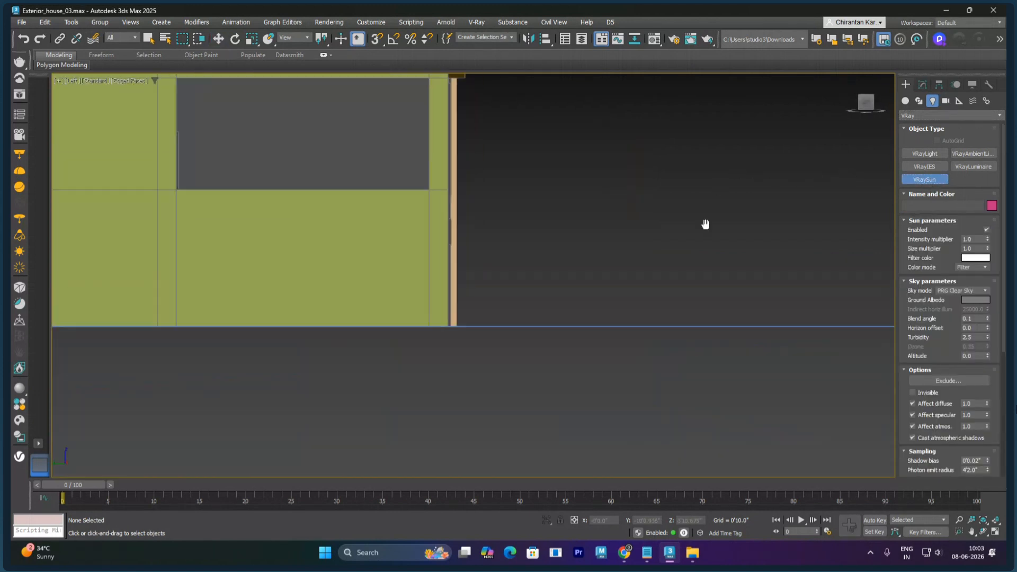
key("z")
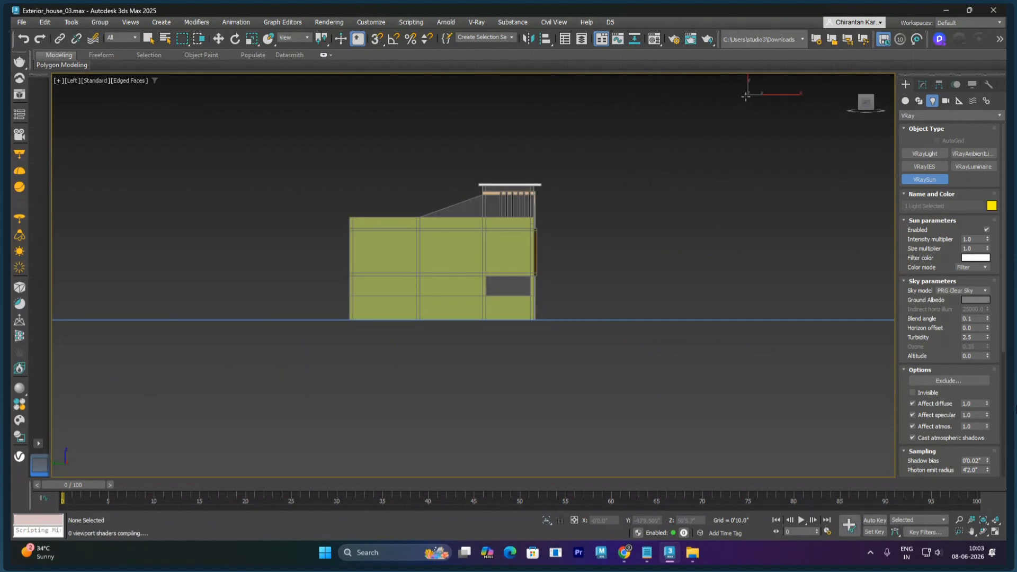
left_click_drag(746, 98, 443, 312)
left_click(541, 309)
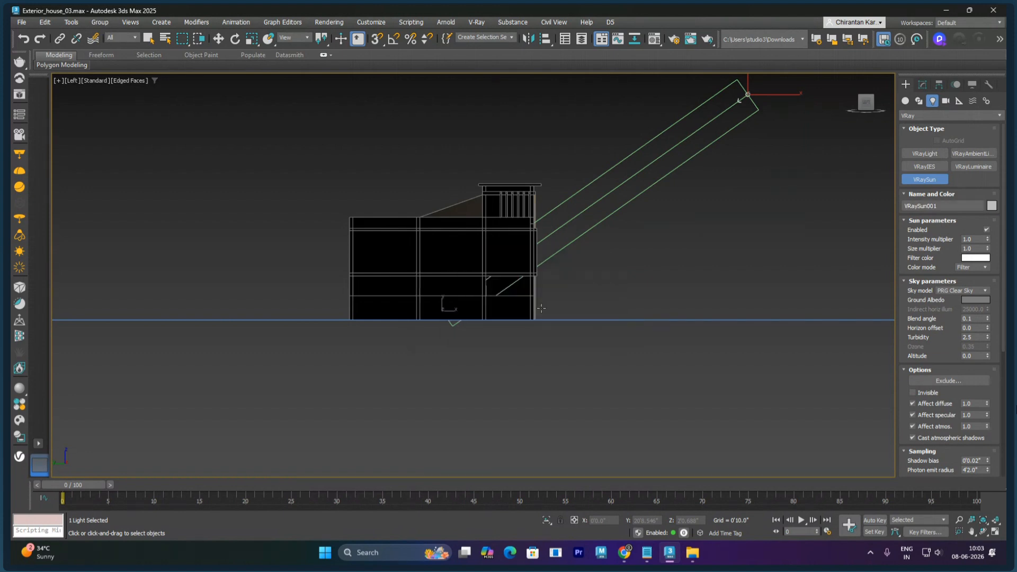
Step: Finish placing the VRaySun and move it sideways along X to about -49'8" so it lights the house front at an angle
right_click(649, 236)
right_click(667, 240)
left_click(677, 249)
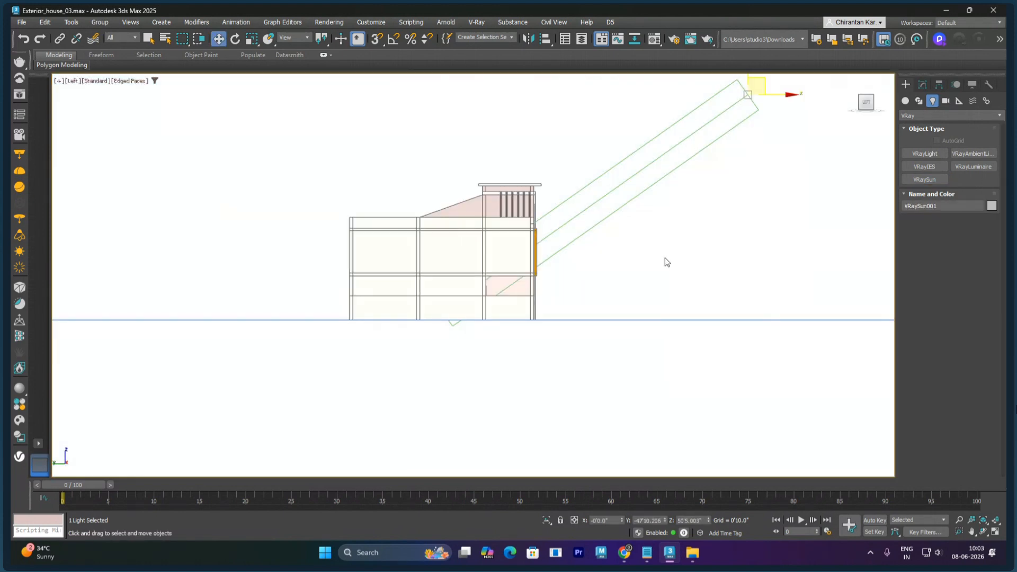
key("p")
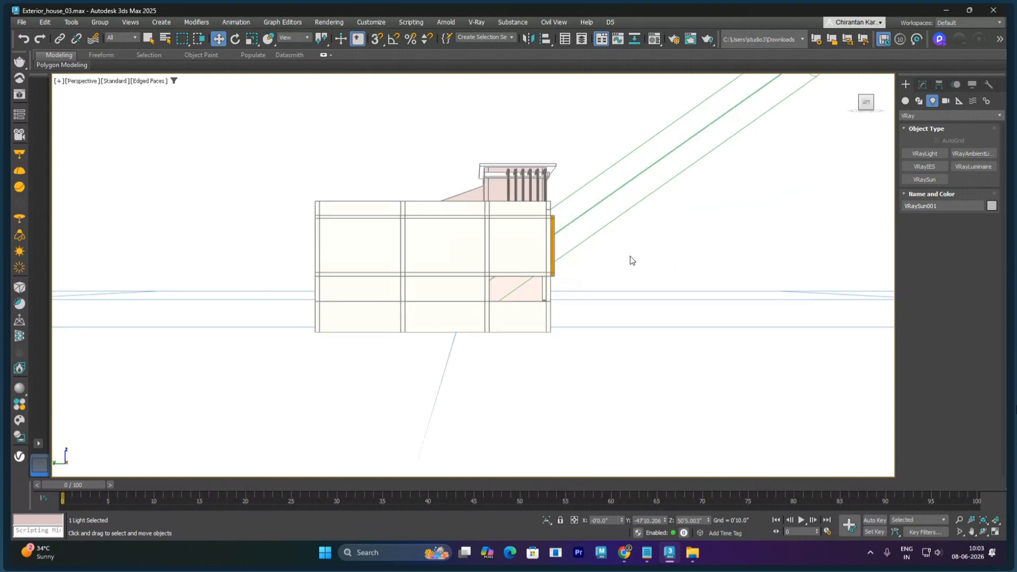
middle_click_drag(631, 261, 466, 271, "alt")
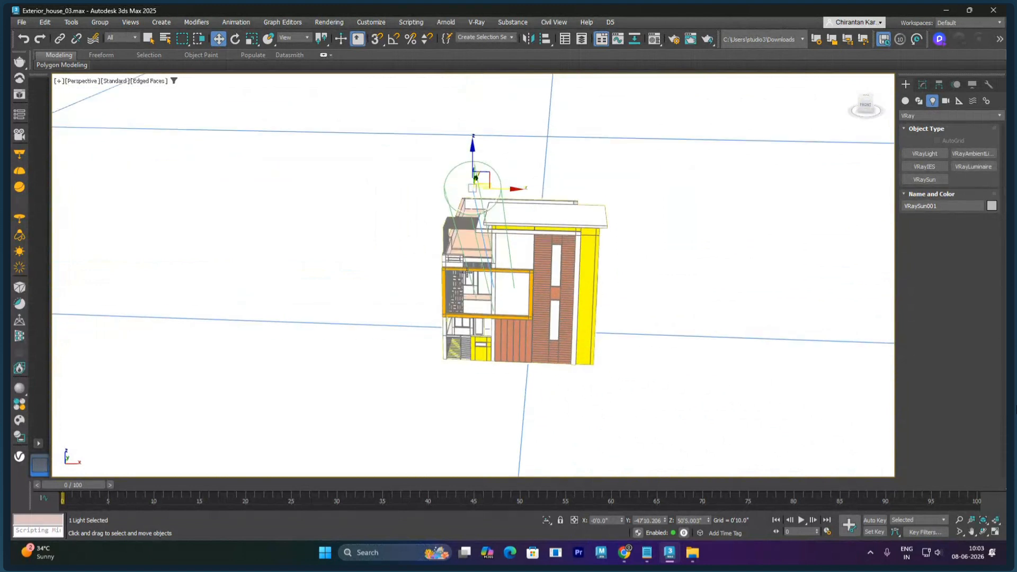
left_click_drag(514, 190, 175, 148)
middle_click_drag(490, 286, 572, 245, "alt")
middle_click_drag(469, 265, 614, 250)
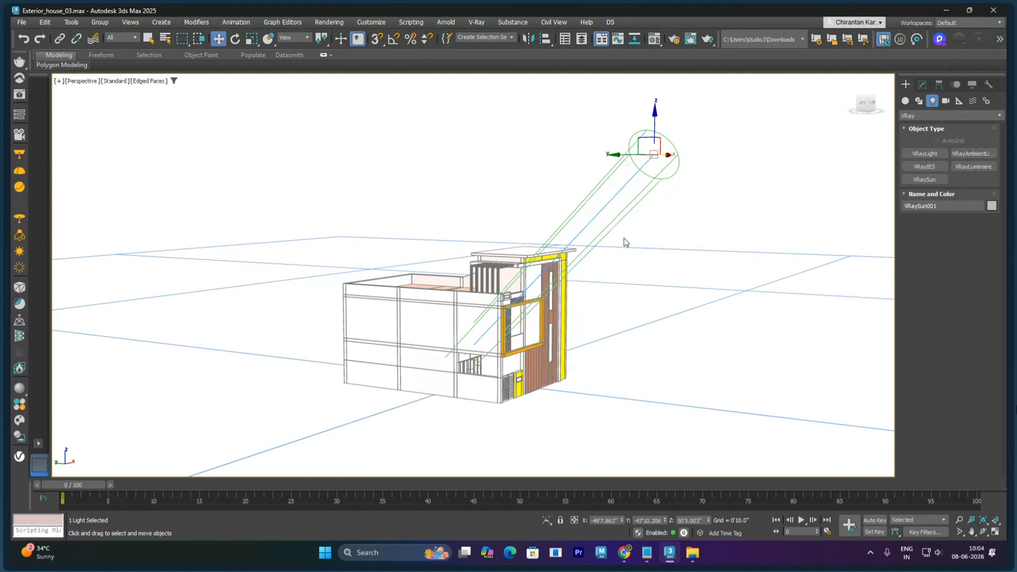
Step: Try a VRaySun intensity multiplier of 0.1, and settle on 0.05
left_click(922, 86)
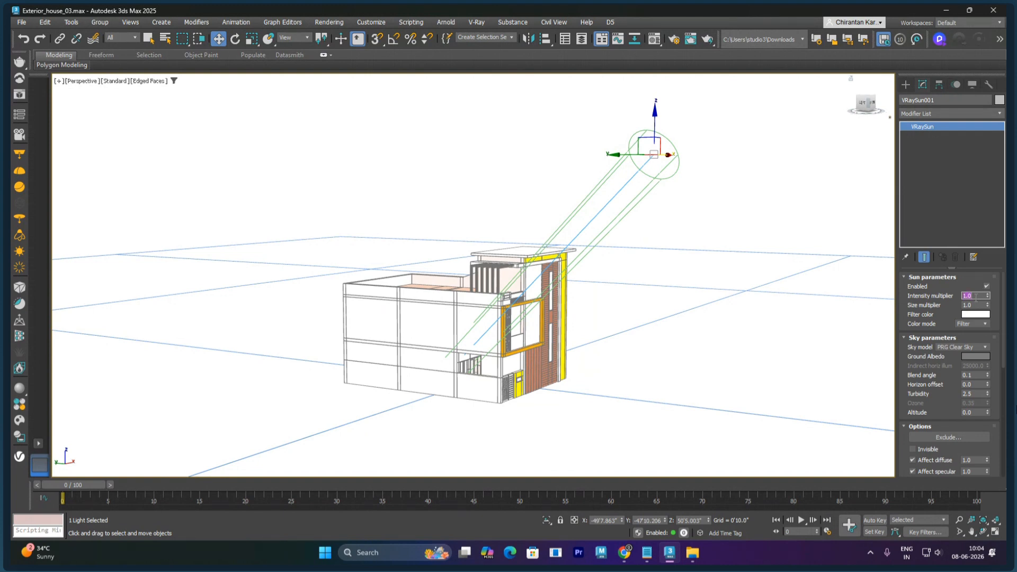
type("0.1")
key("Return")
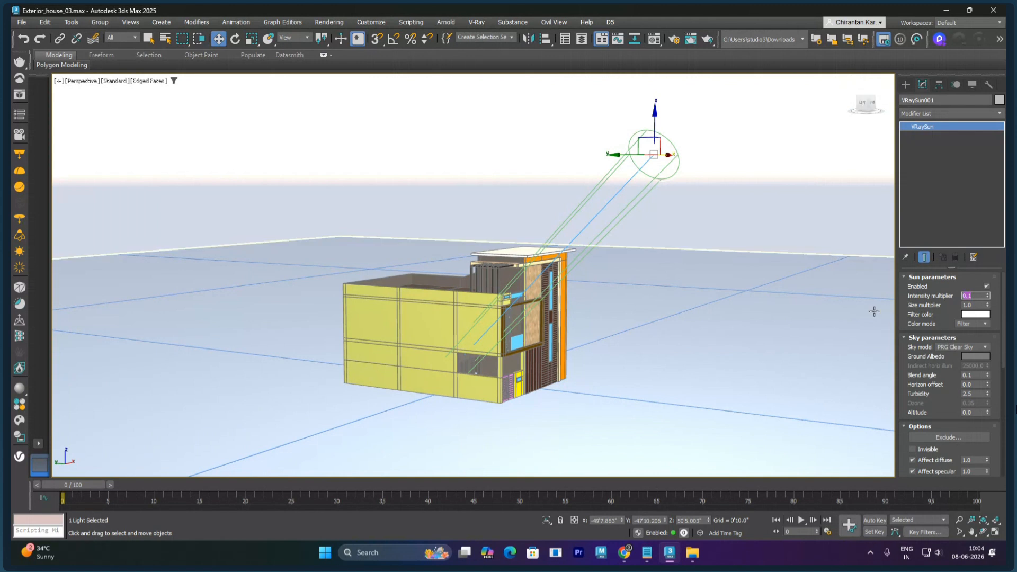
type("0.05")
key("Return")
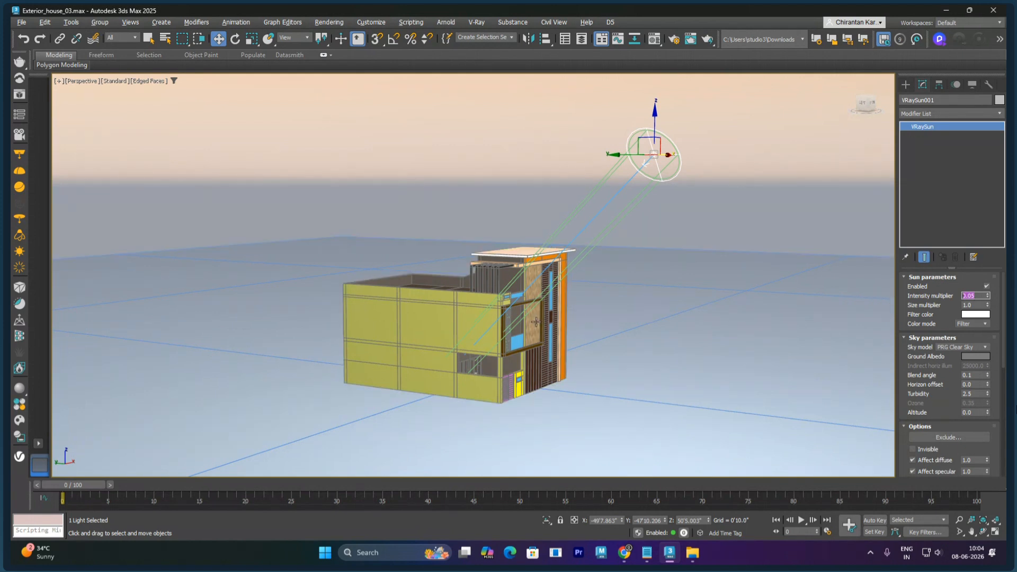
Step: Render a close perspective view of the front stone wall to check its texture in sunlight, and close the frame buffer
scroll(536, 321, "up", 4)
scroll(536, 321, "up", 3)
middle_click_drag(536, 321, 436, 225)
scroll(436, 225, "up", 5)
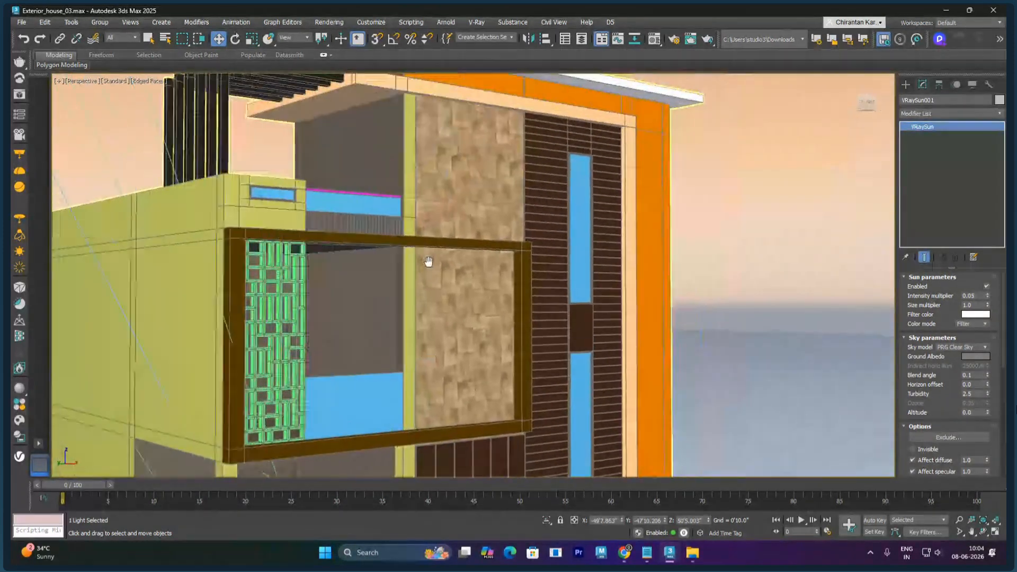
middle_click_drag(429, 262, 405, 283)
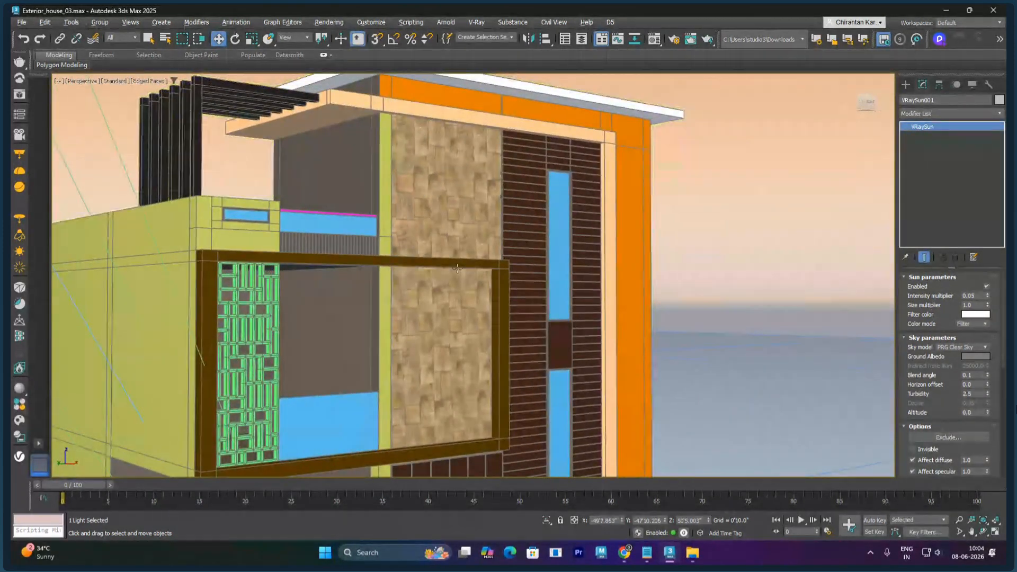
scroll(458, 272, "up", 2)
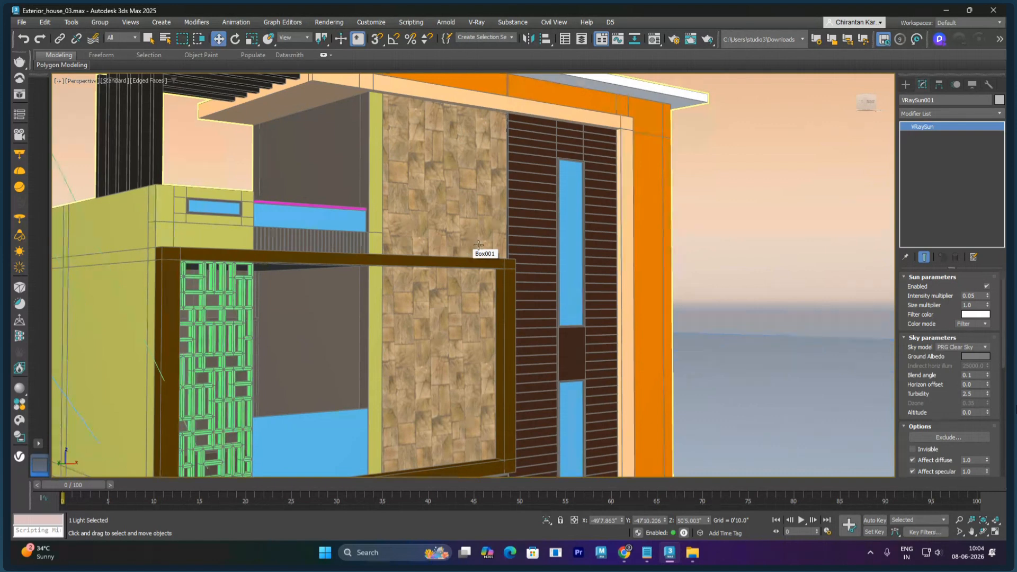
middle_click_drag(479, 245, 432, 254)
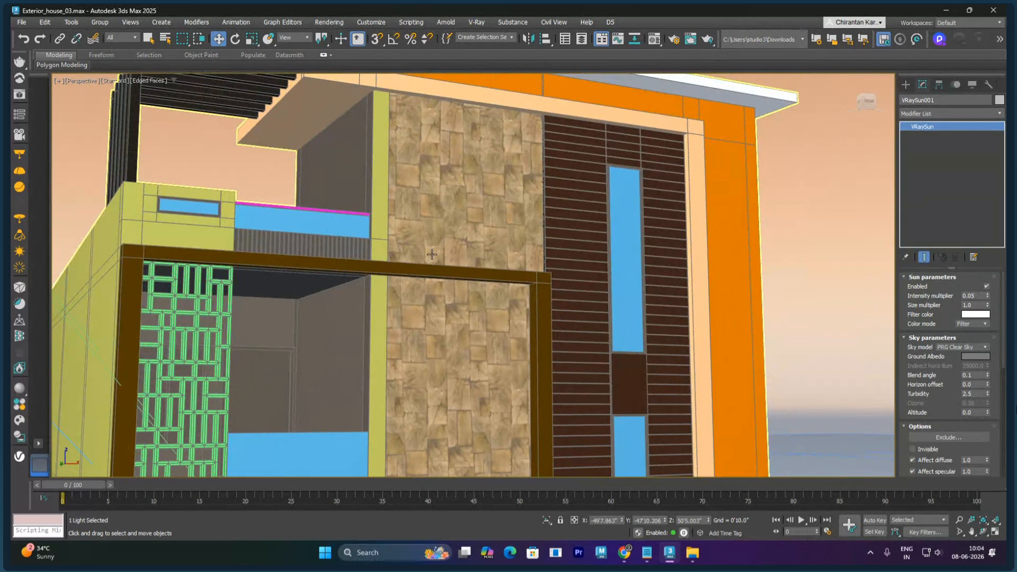
key("shift+q")
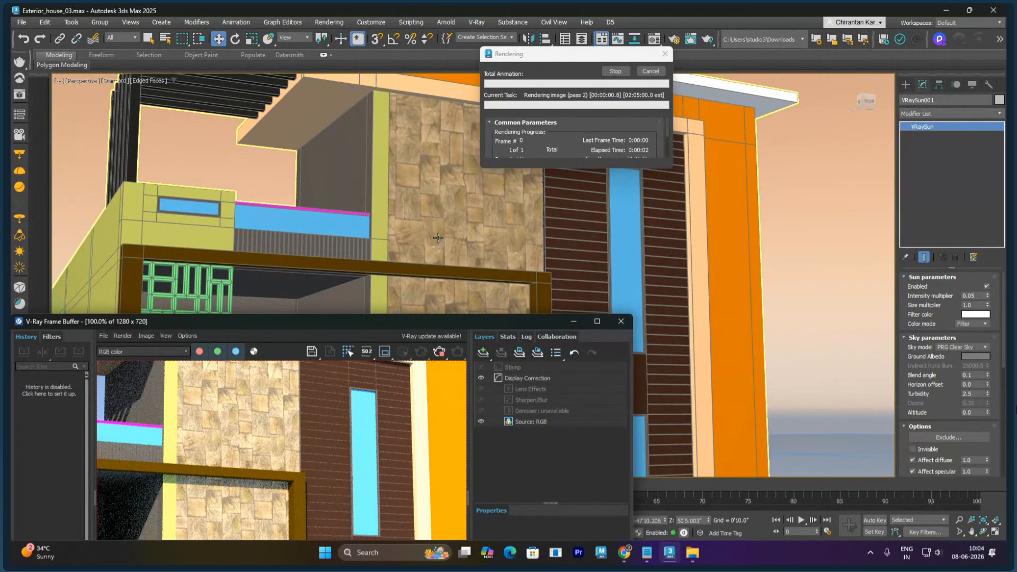
left_click_drag(407, 326, 590, 167)
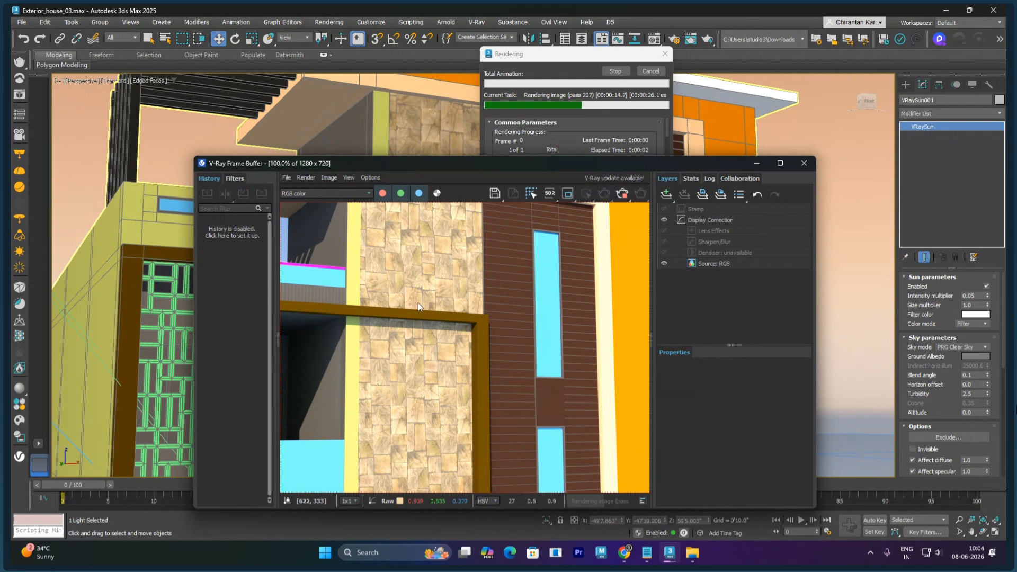
left_click(804, 164)
Step: Examine the stone texture up close on the front wall and select the house
scroll(477, 236, "up", 3)
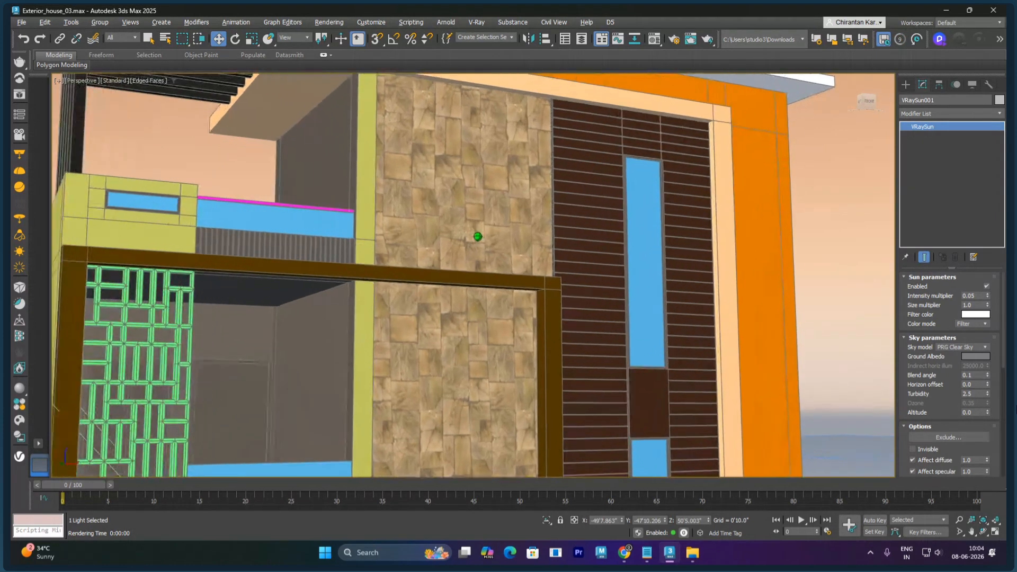
scroll(477, 236, "up", 8)
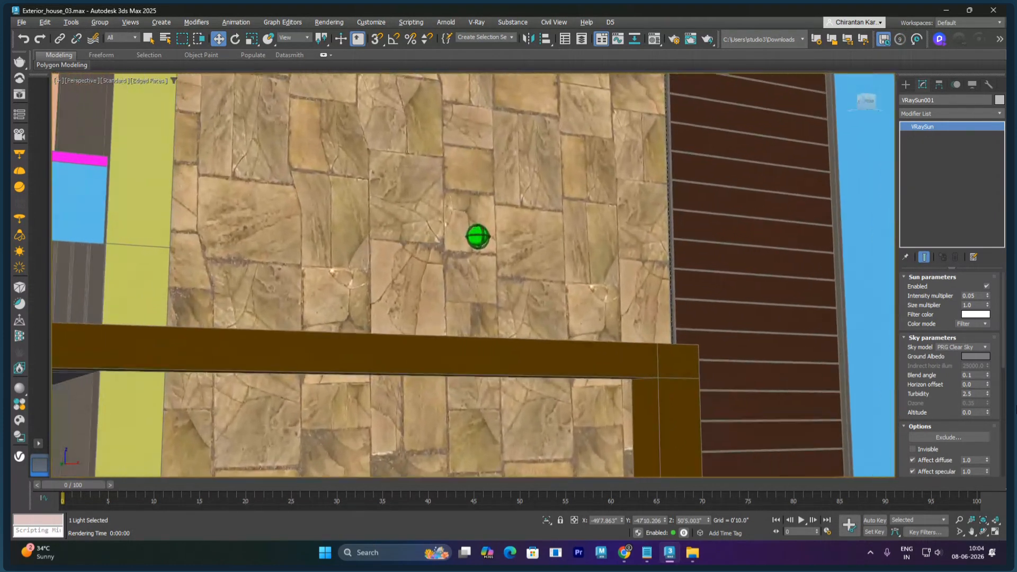
scroll(477, 236, "up", 8)
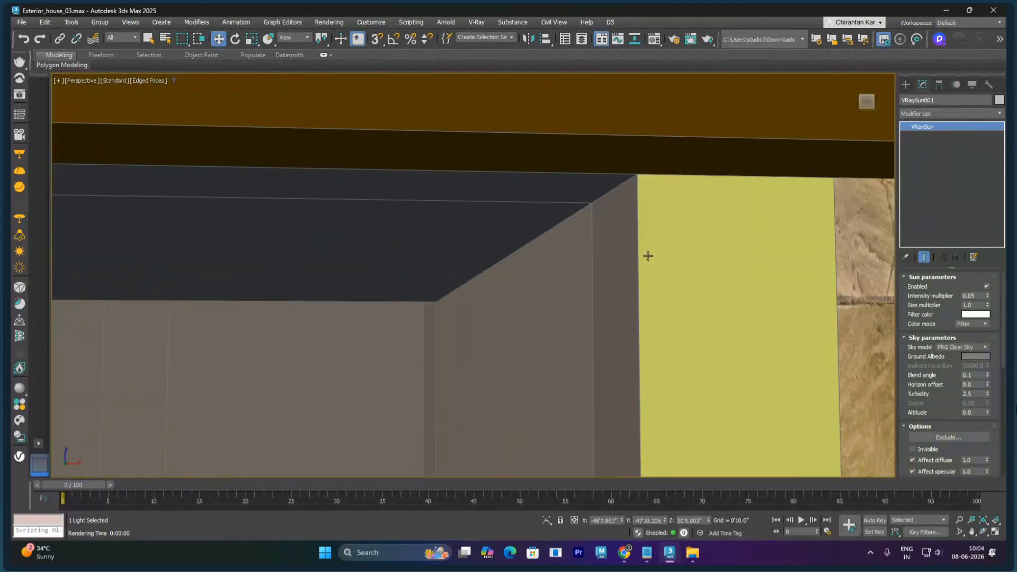
scroll(648, 256, "up", 8)
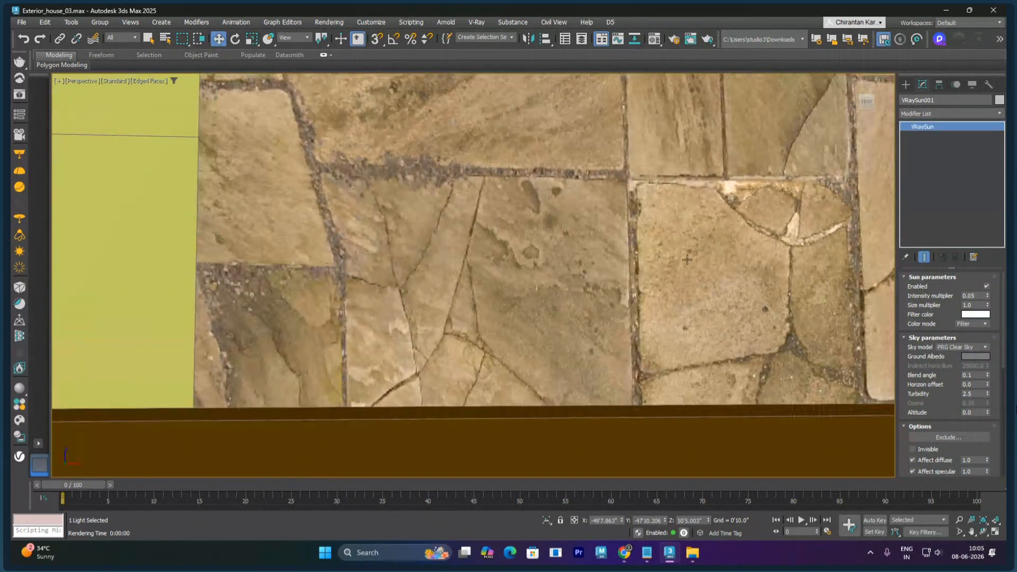
scroll(687, 260, "down", 6)
left_click(753, 256)
scroll(753, 256, "down", 1)
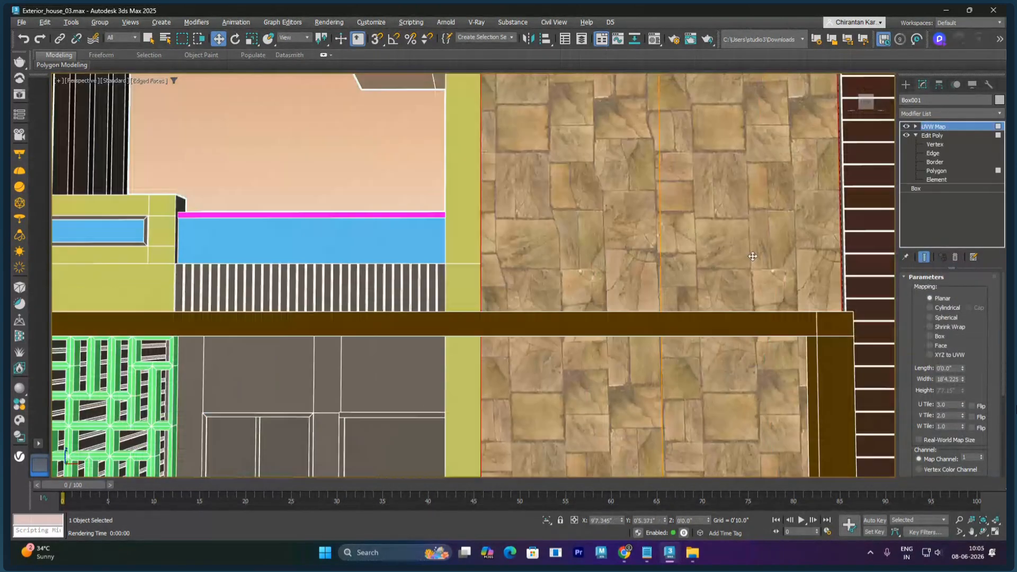
Step: Render an oblique low-angle view of the stone wall beside the brown frame's corner and inspect the stone relief
middle_click_drag(753, 256, 705, 302, "alt")
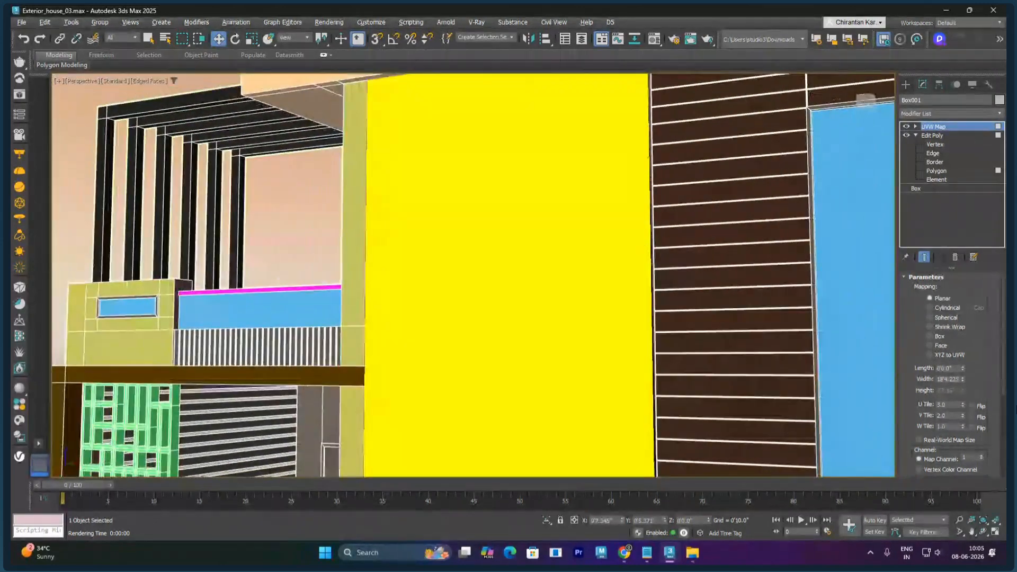
scroll(657, 249, "up", 1)
middle_click_drag(683, 251, 628, 165, "alt")
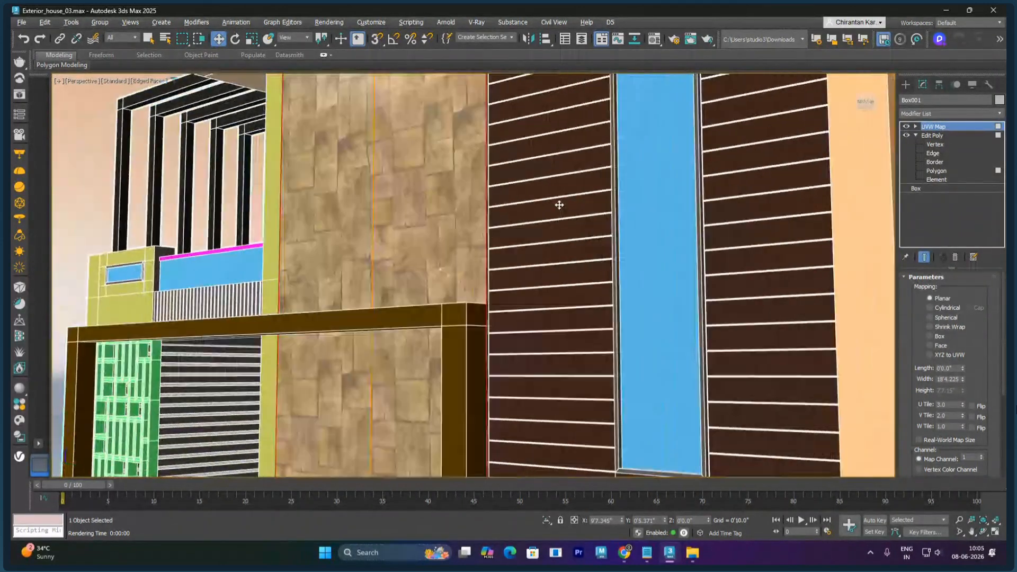
mouse_move(559, 205)
middle_mouse_down("alt")
mouse_move(561, 191)
mouse_move(556, 198)
middle_mouse_up("alt")
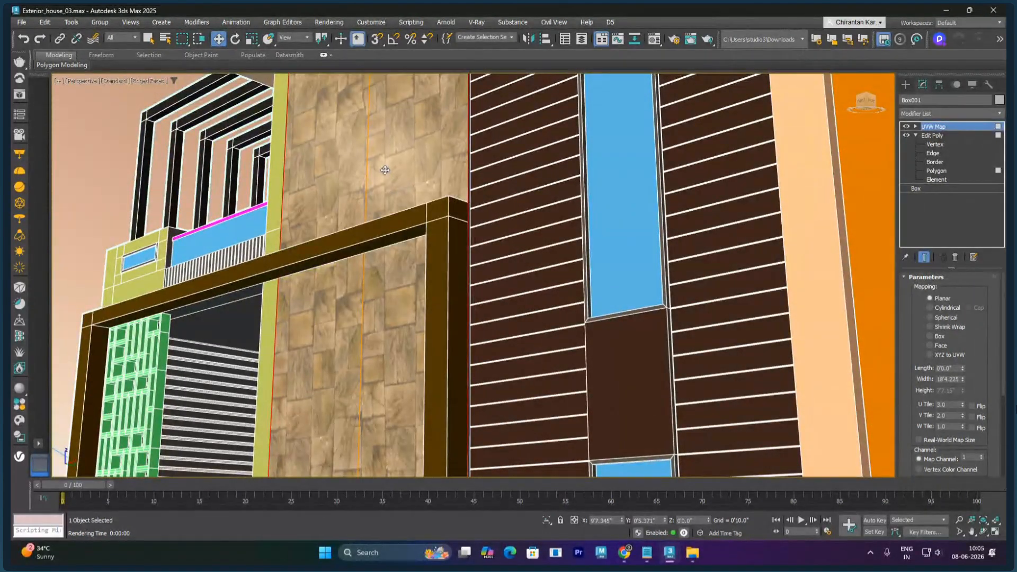
scroll(385, 170, "up", 4)
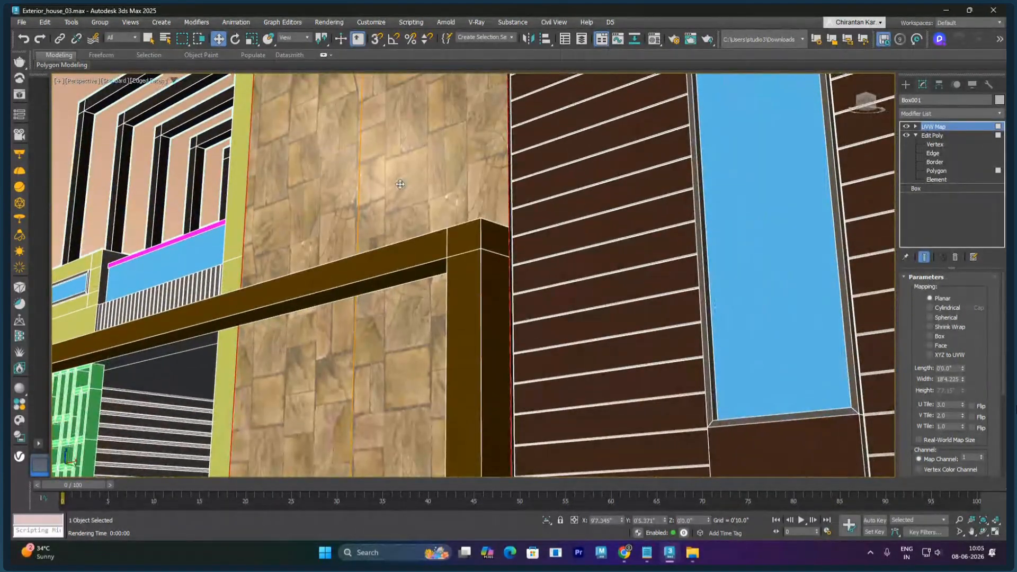
key("shift+q")
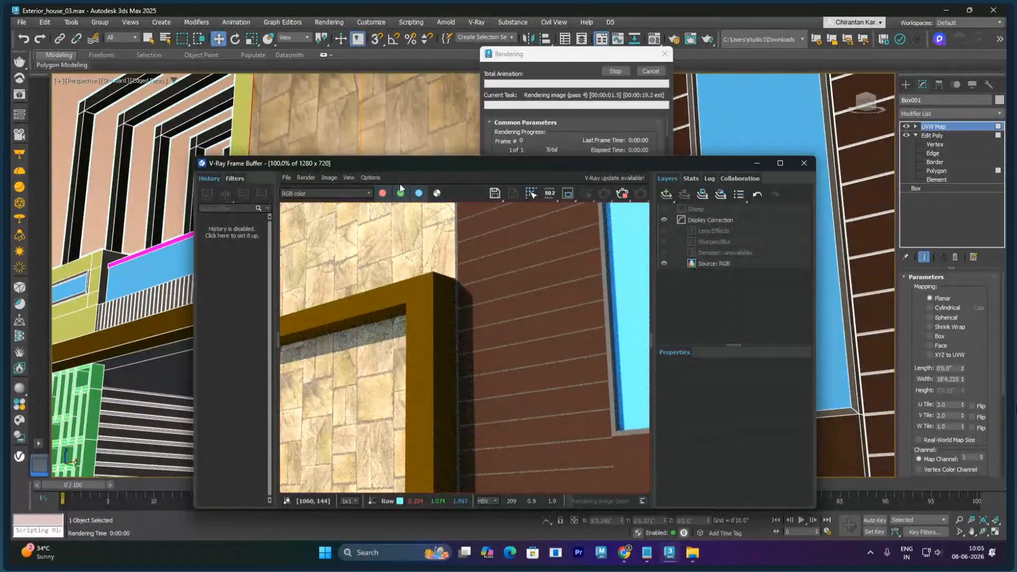
left_click_drag(451, 163, 502, 93)
scroll(440, 218, "down", 1)
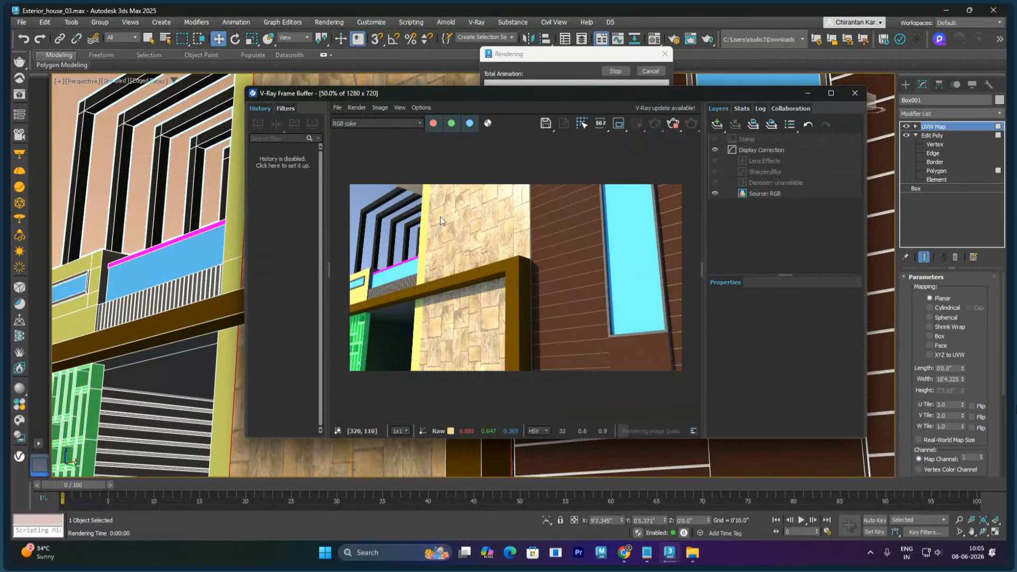
scroll(440, 217, "up", 1)
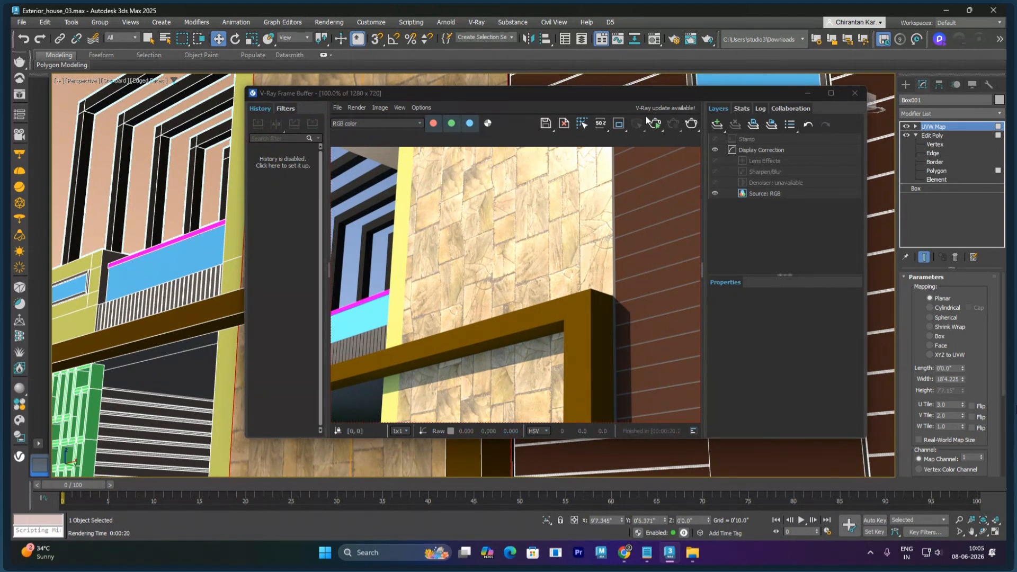
Step: Start an interactive V-Ray render of the same view and enlarge the stone wall area in the frame buffer
left_click_drag(666, 98, 487, 91)
left_click(476, 116)
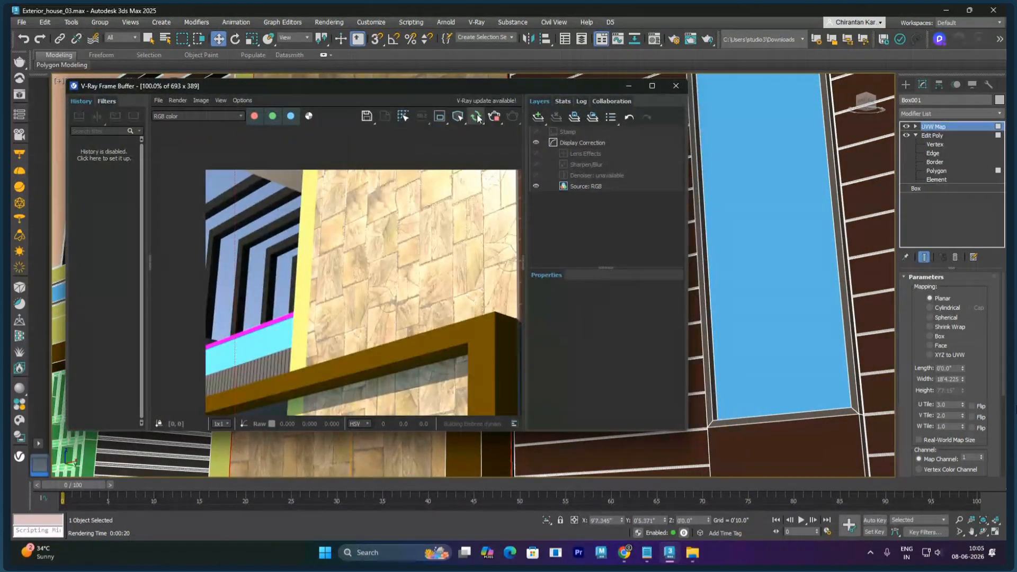
scroll(314, 204, "up", 1)
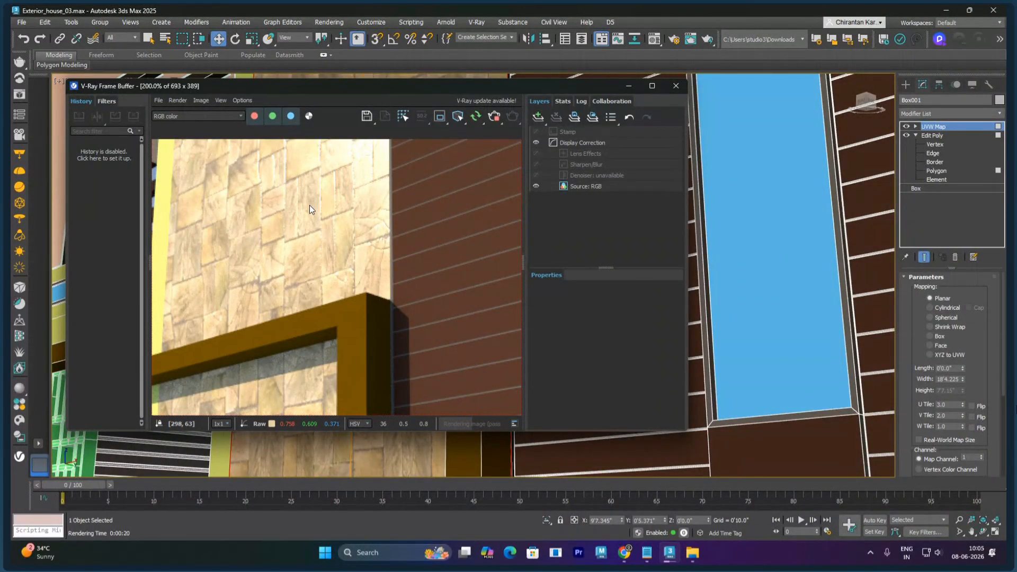
Step: Set the FHW stone material's displacement amount to 8.0 in its maps
right_click(789, 298)
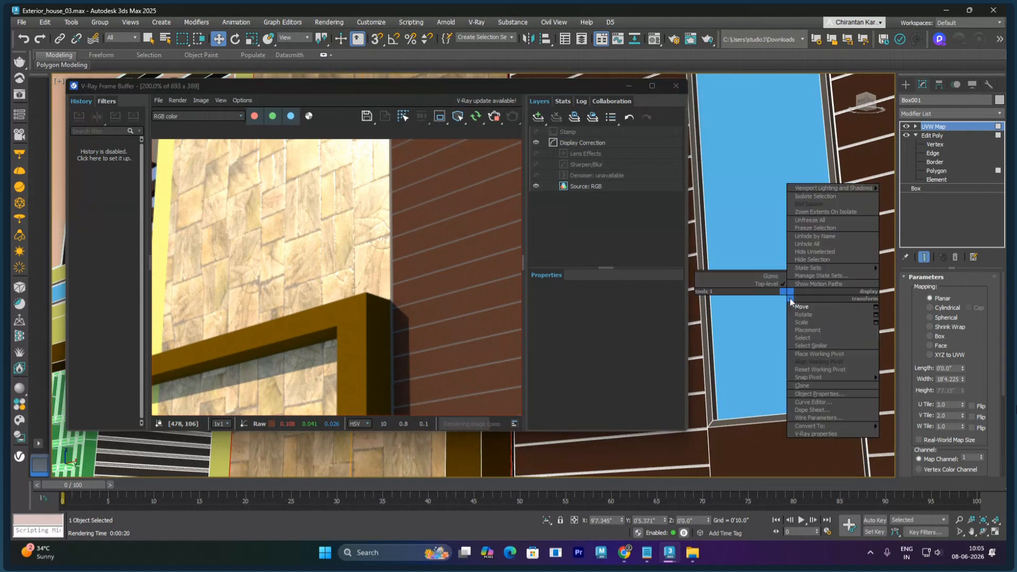
left_click(795, 307)
key("m")
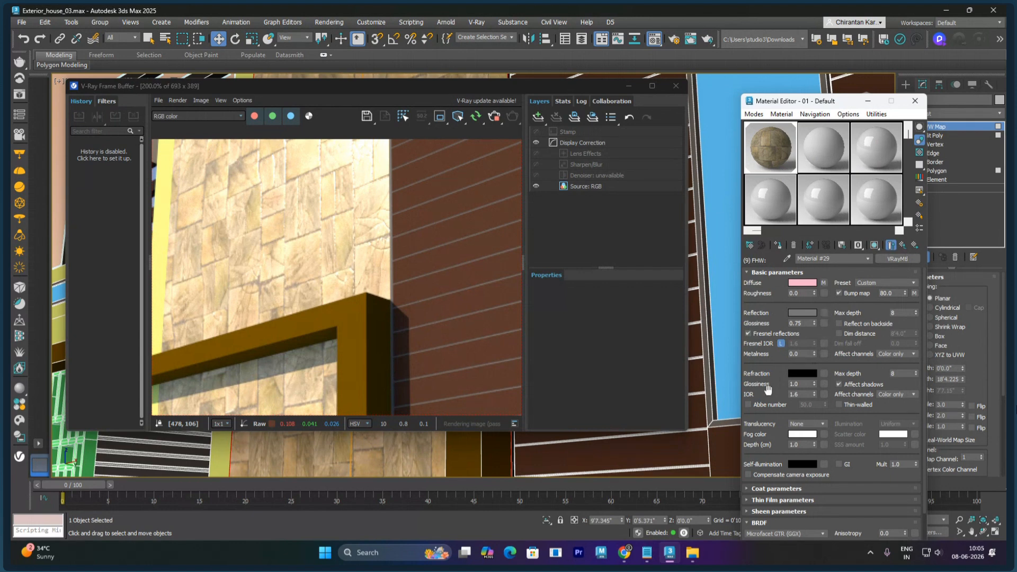
scroll(768, 371, "down", 5)
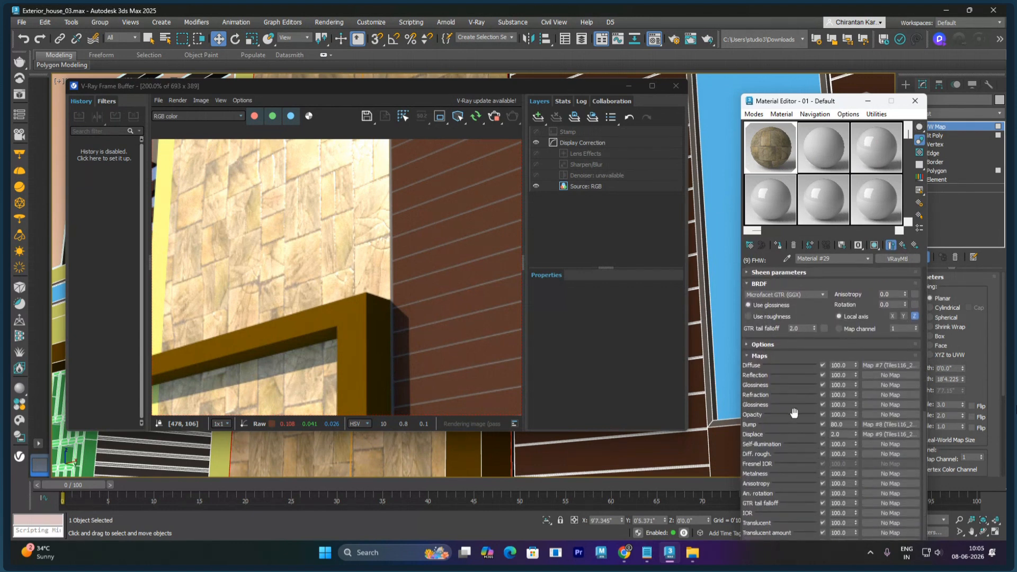
double_click(842, 433)
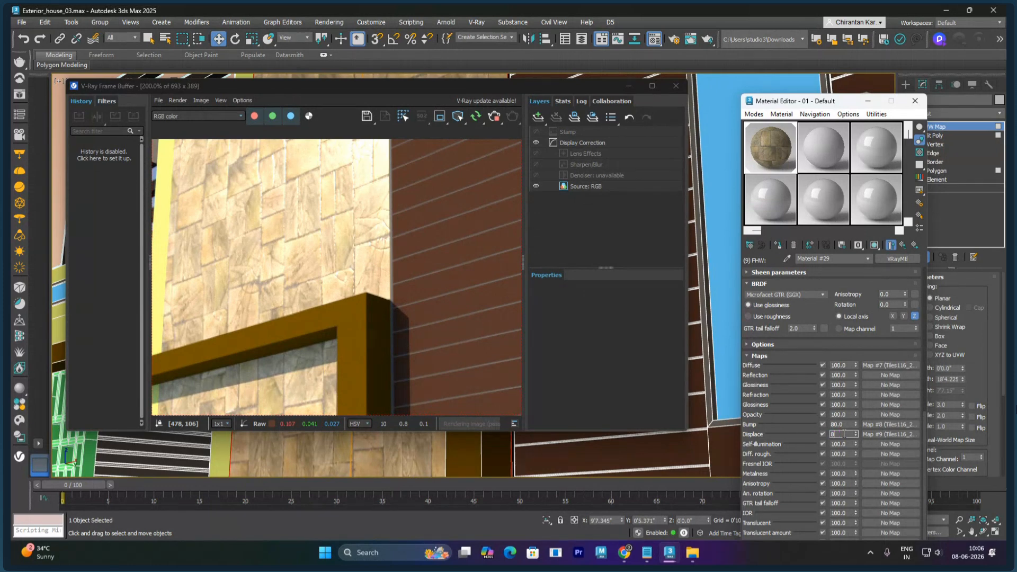
key("Return")
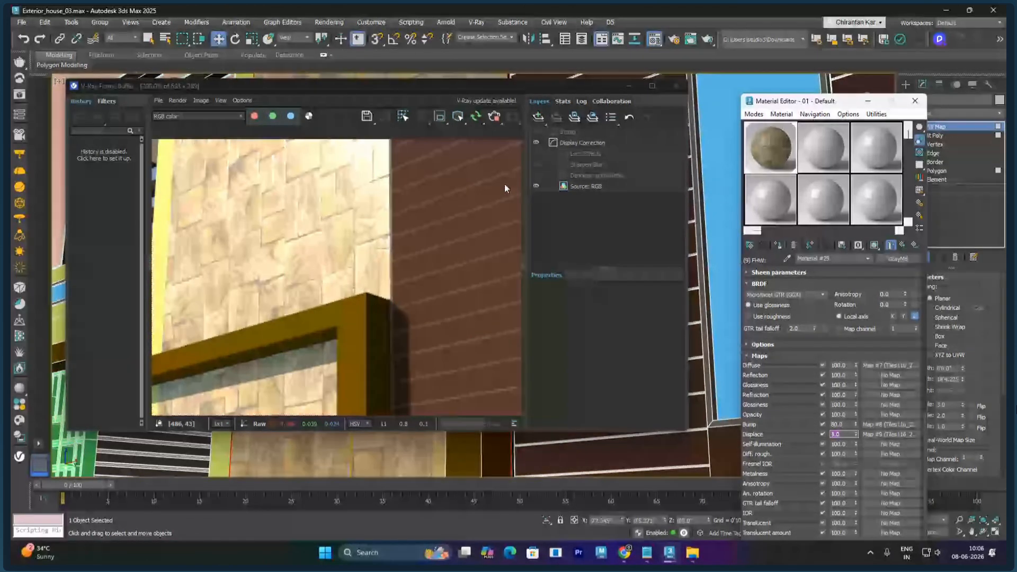
Step: Stop the interactive render and run a full production render to check the stone wall's displacement
left_click(495, 120)
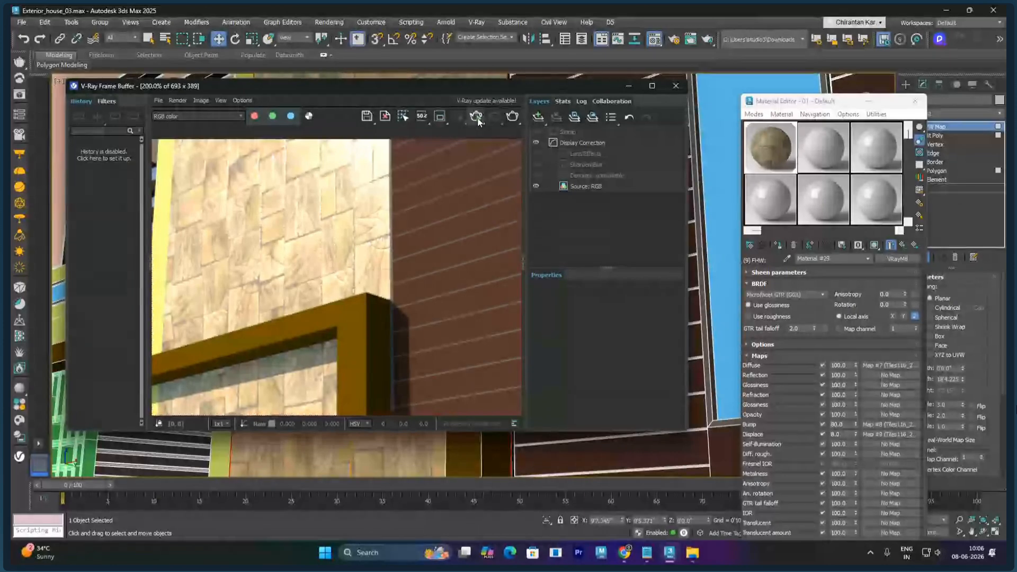
left_click(477, 119)
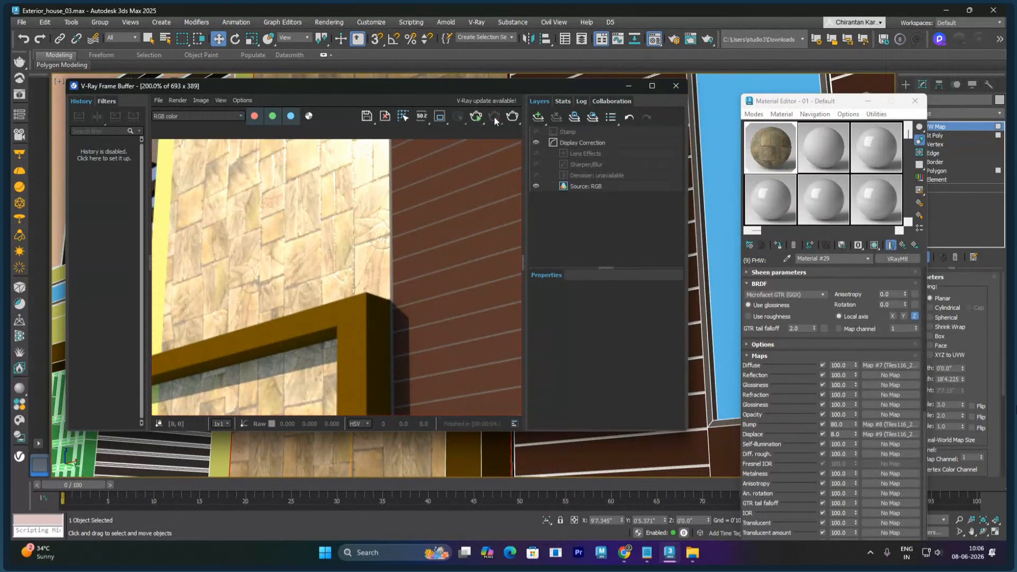
left_click(517, 116)
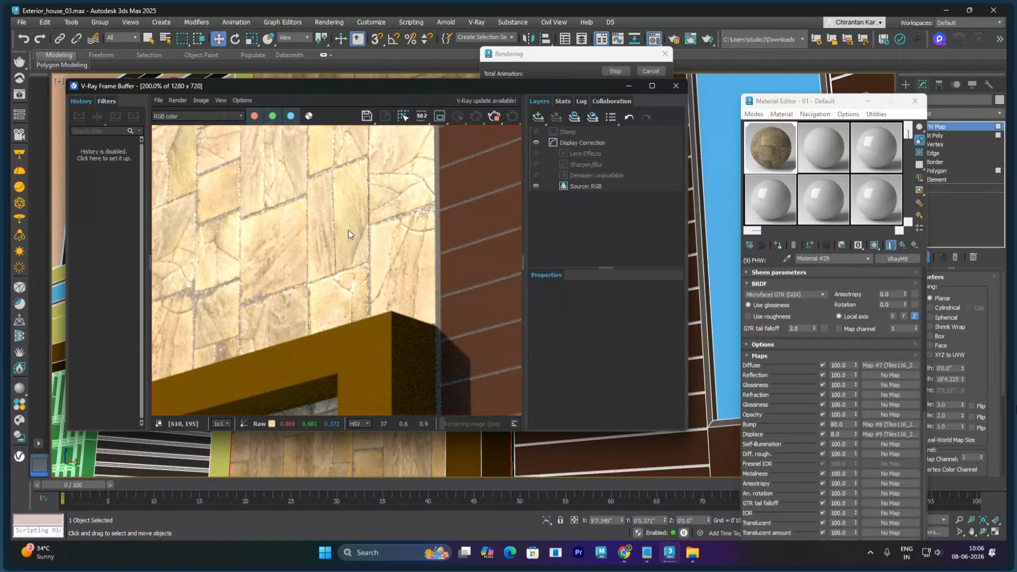
Step: Examine the rendered stone wall and brown frame at different magnifications and close the frame buffer
scroll(347, 224, "down", 2)
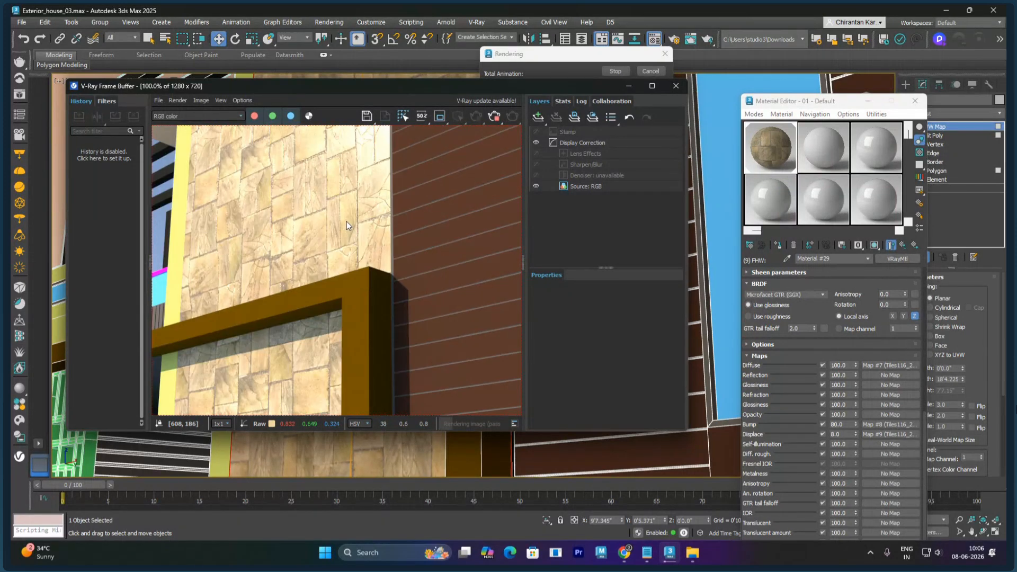
scroll(331, 209, "down", 1)
scroll(292, 191, "up", 2)
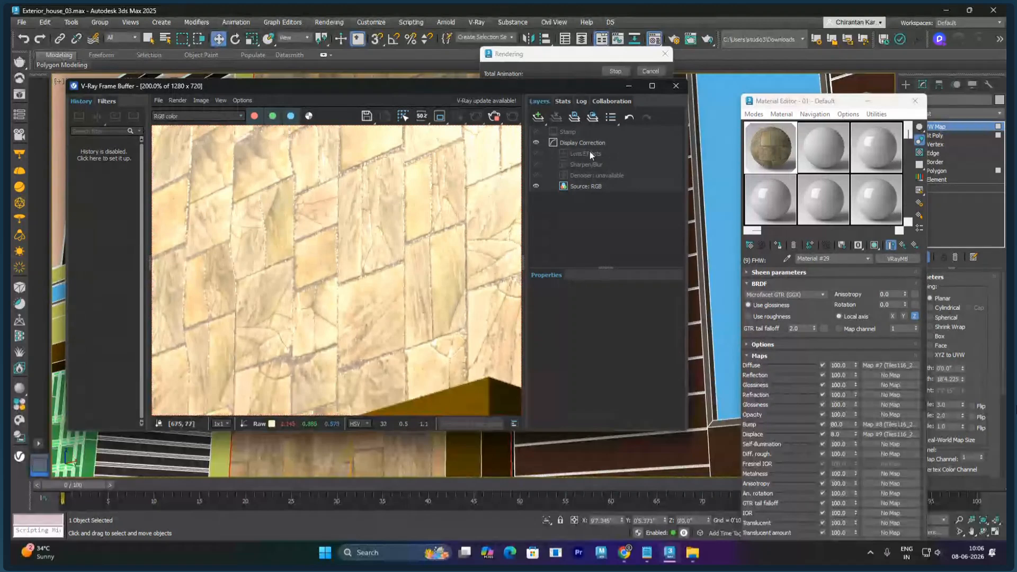
left_click(675, 86)
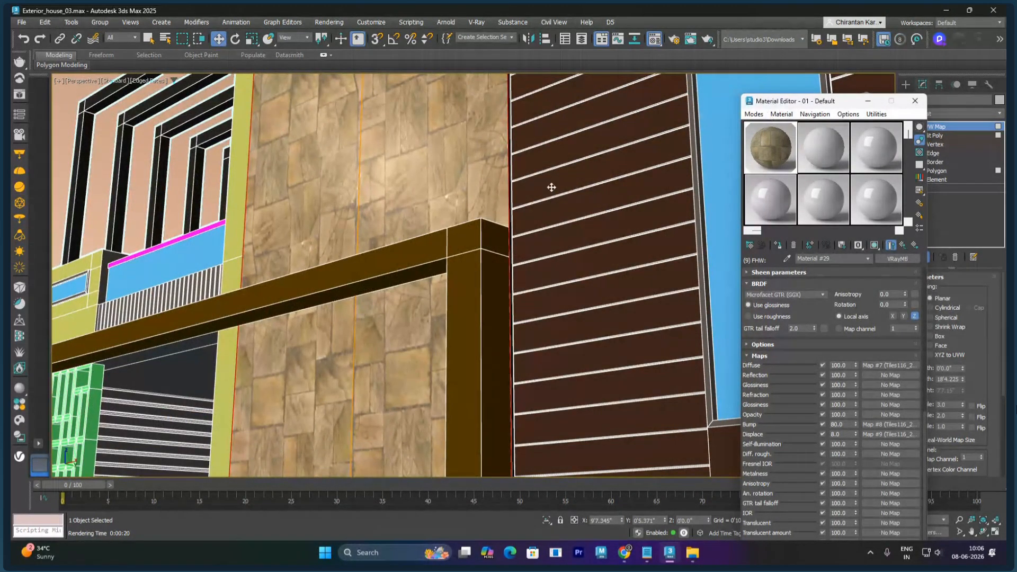
Step: Lower the V-Ray sun vertically to about 13 ft above the ground in front of the house
scroll(546, 183, "down", 10)
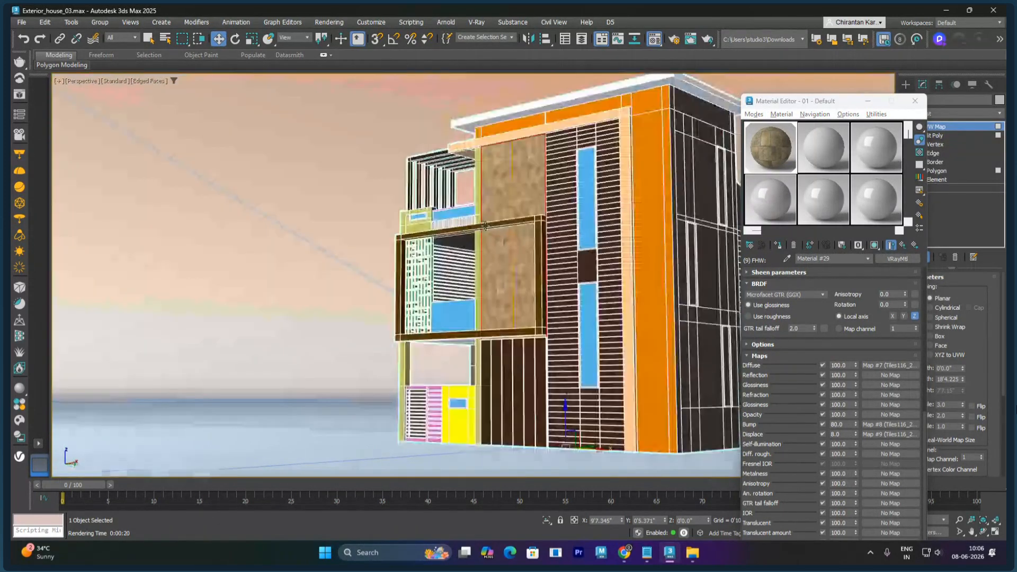
middle_click_drag(484, 216, 520, 240, "alt")
scroll(409, 199, "down", 3)
scroll(408, 199, "down", 5)
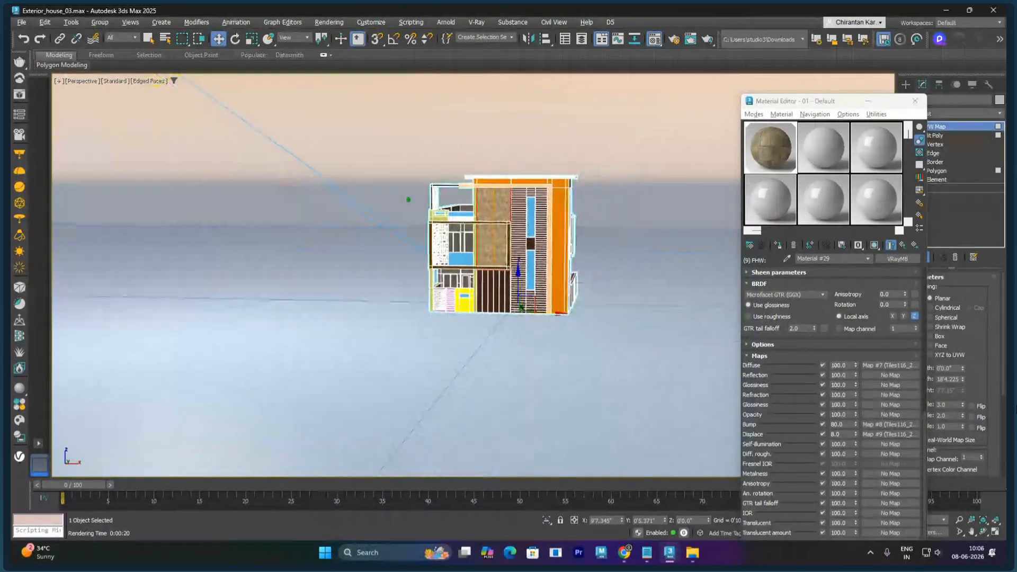
middle_click_drag(311, 189, 309, 207)
left_click(228, 128)
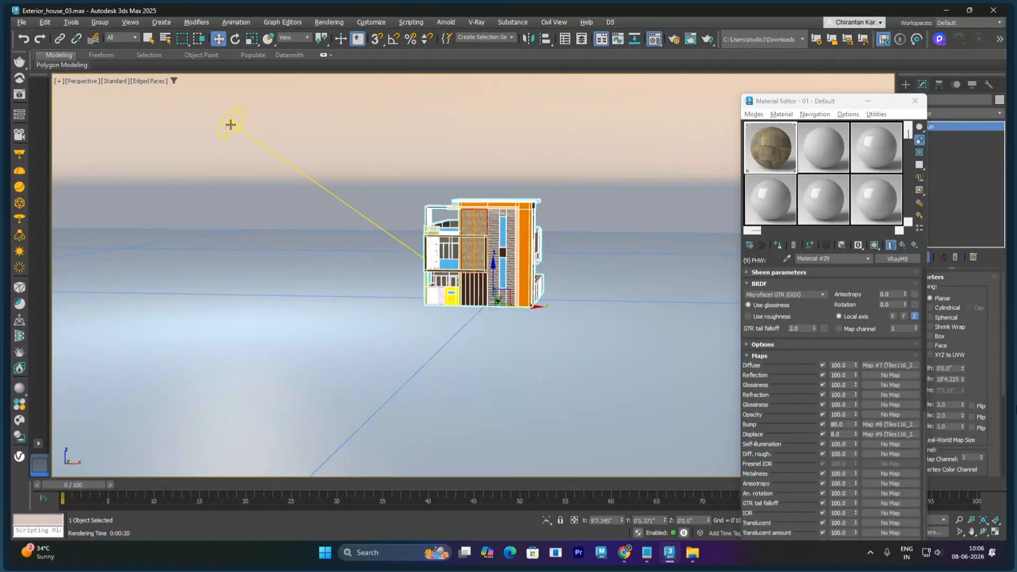
left_click_drag(229, 117, 232, 249)
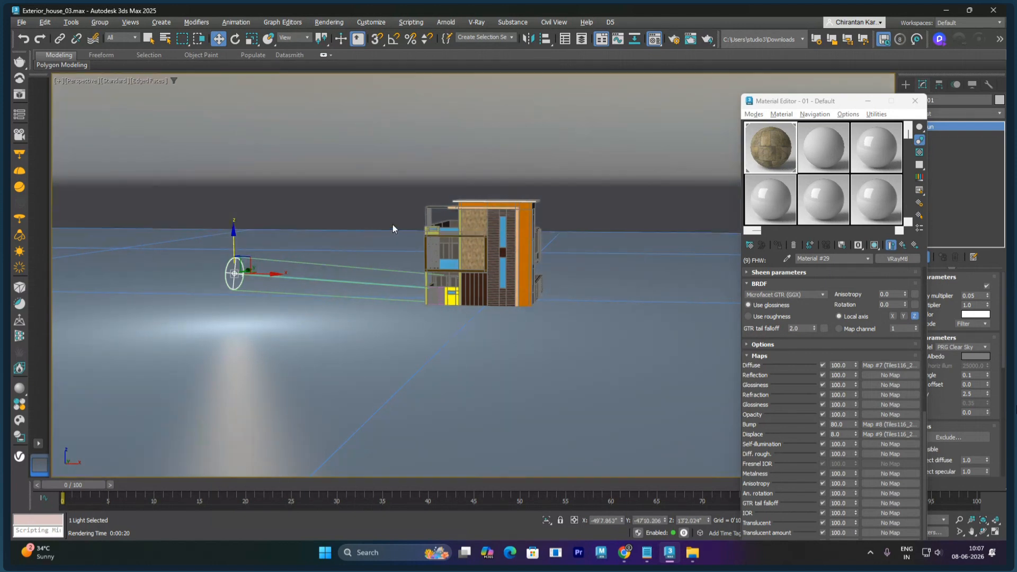
Step: Render a close low-angle view of the stone wall under the low sun, check its relief, and close the frame buffer
scroll(460, 223, "up", 8)
scroll(460, 222, "up", 3)
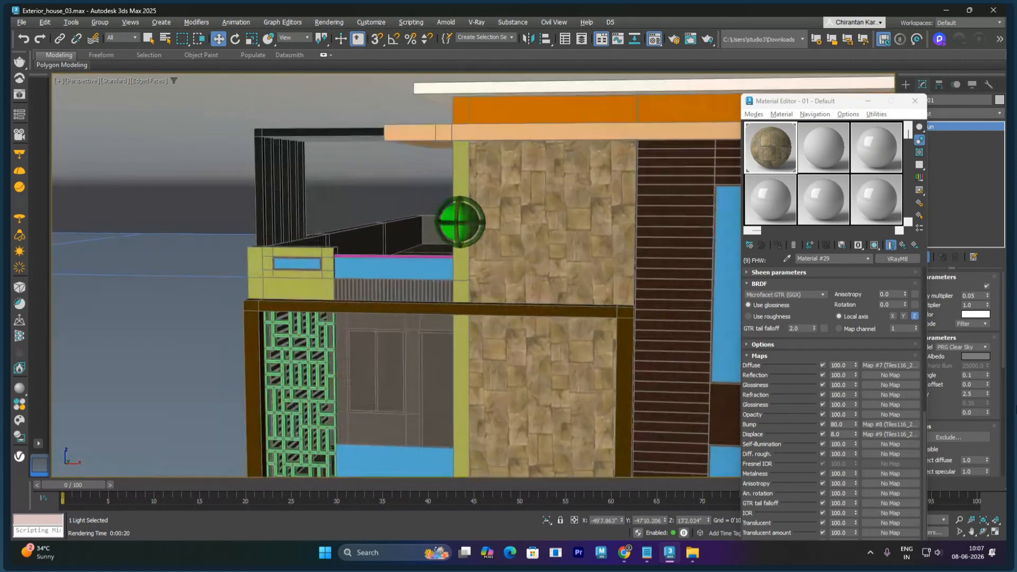
middle_click_drag(460, 223, 419, 185, "alt")
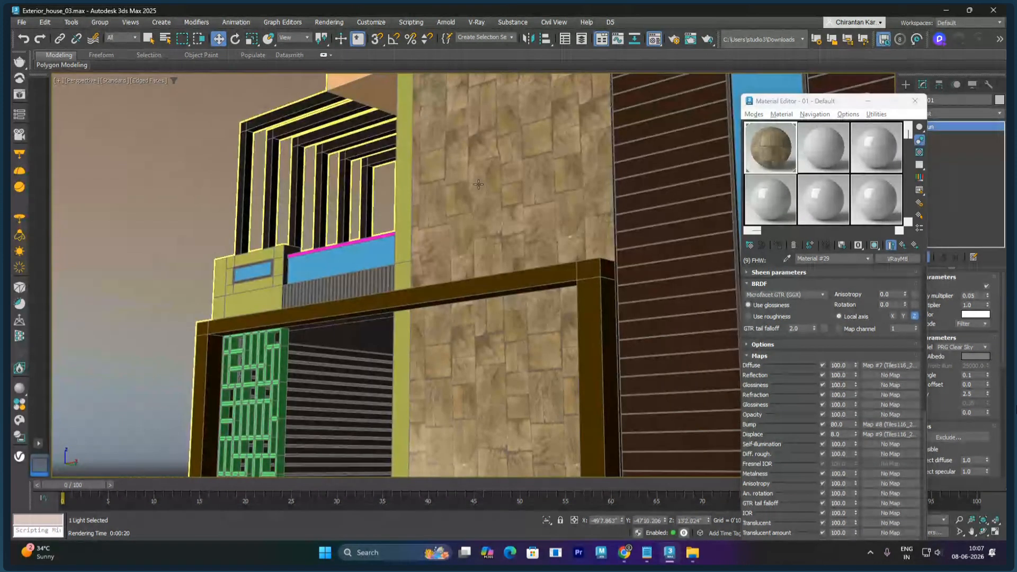
scroll(419, 186, "down", 1)
middle_click_drag(495, 208, 403, 274)
scroll(392, 242, "up", 2)
scroll(392, 241, "up", 2)
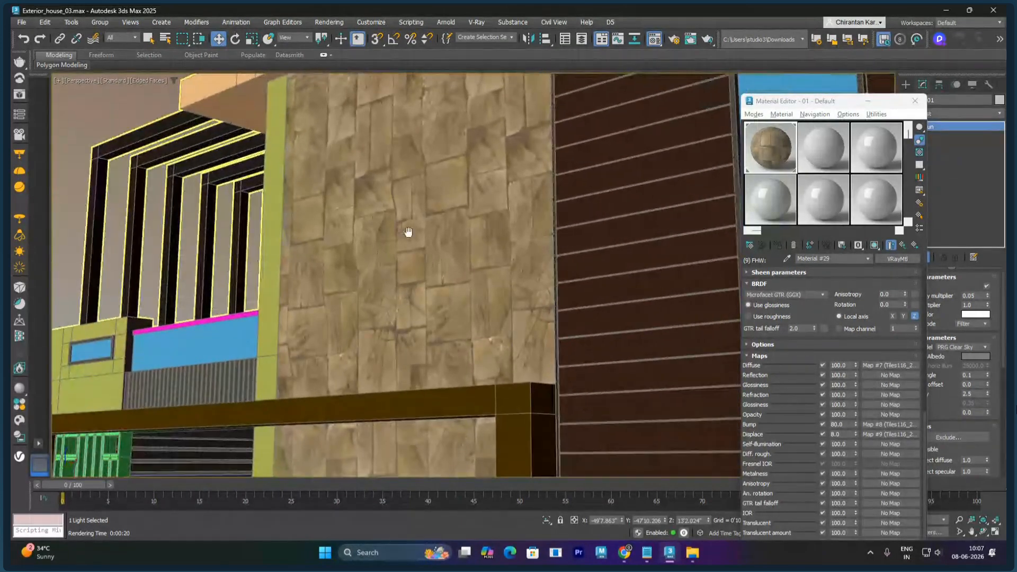
middle_click_drag(409, 232, 426, 262, "alt")
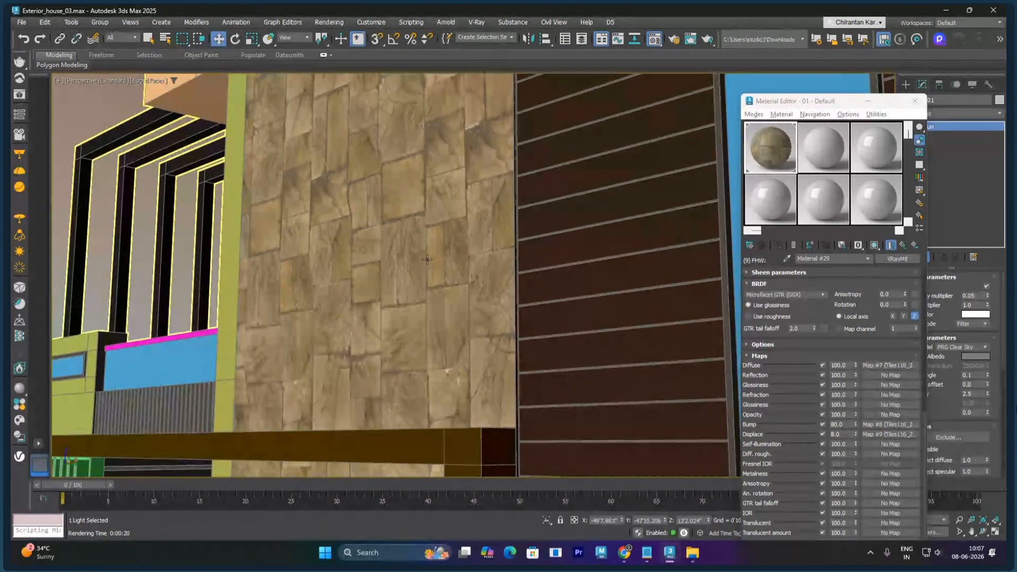
key("shift+q")
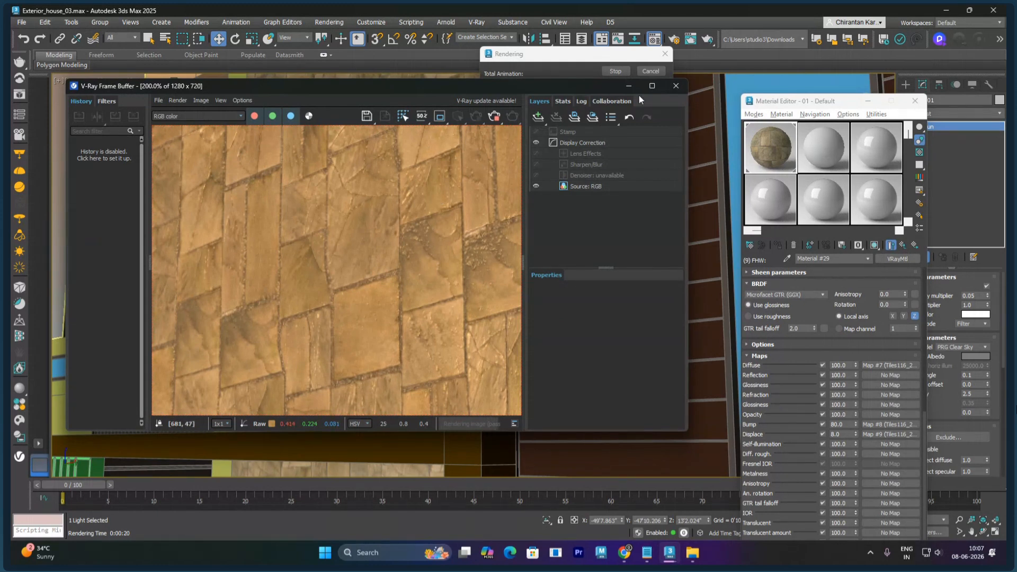
left_click(500, 120)
left_click(675, 86)
Step: Split the workspace into two side-by-side viewports, with a Top view beside a shaded Perspective view of the house
scroll(403, 177, "down", 15)
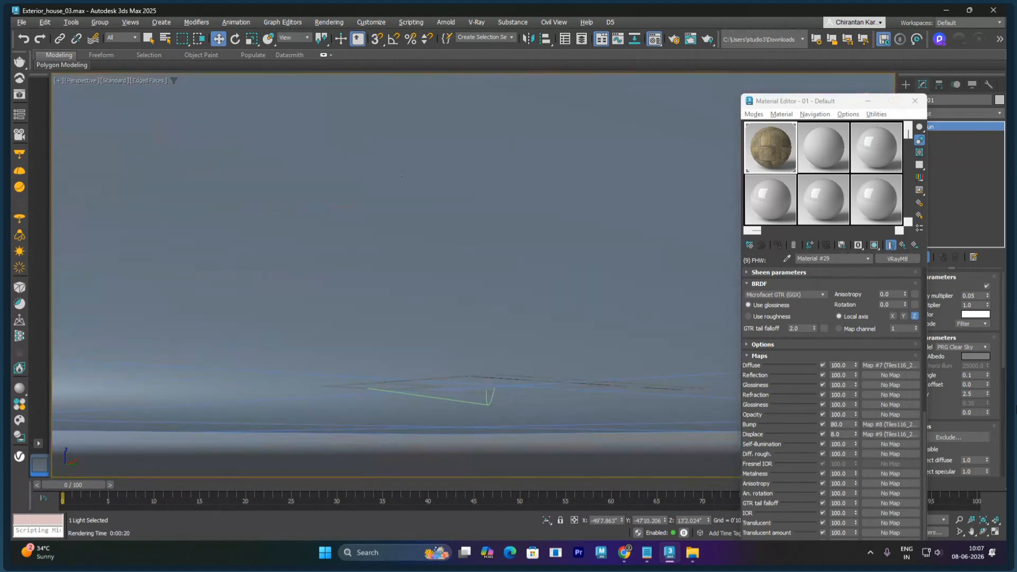
middle_click_drag(401, 176, 502, 293, "alt")
scroll(496, 312, "down", 5)
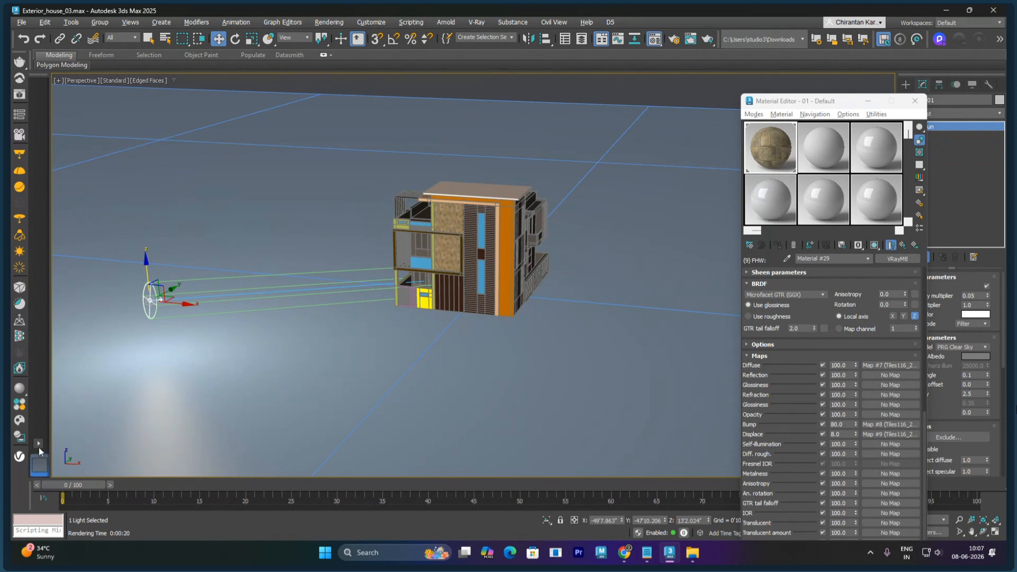
left_click(39, 447)
left_click(64, 472)
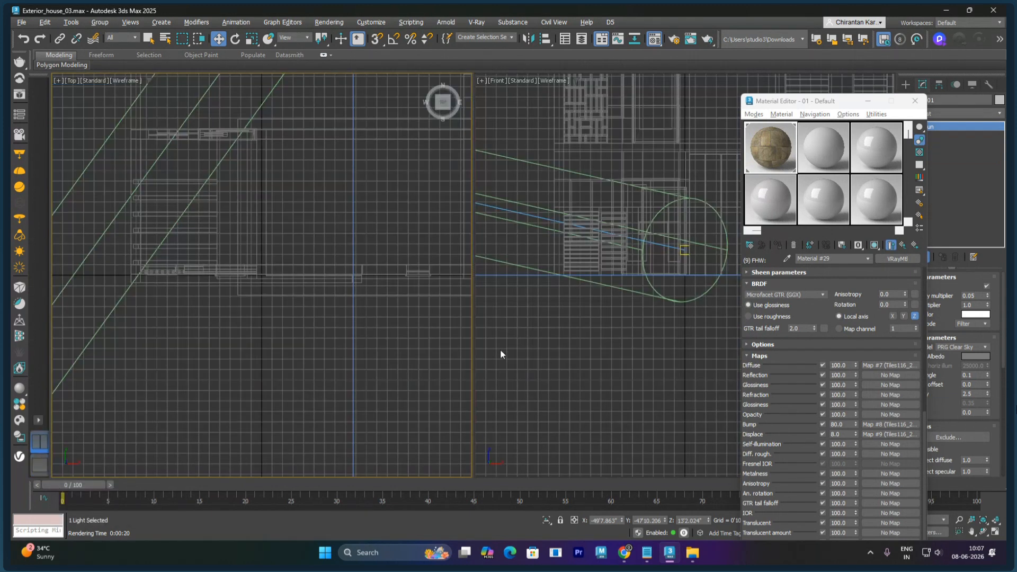
left_click(548, 330)
key("p")
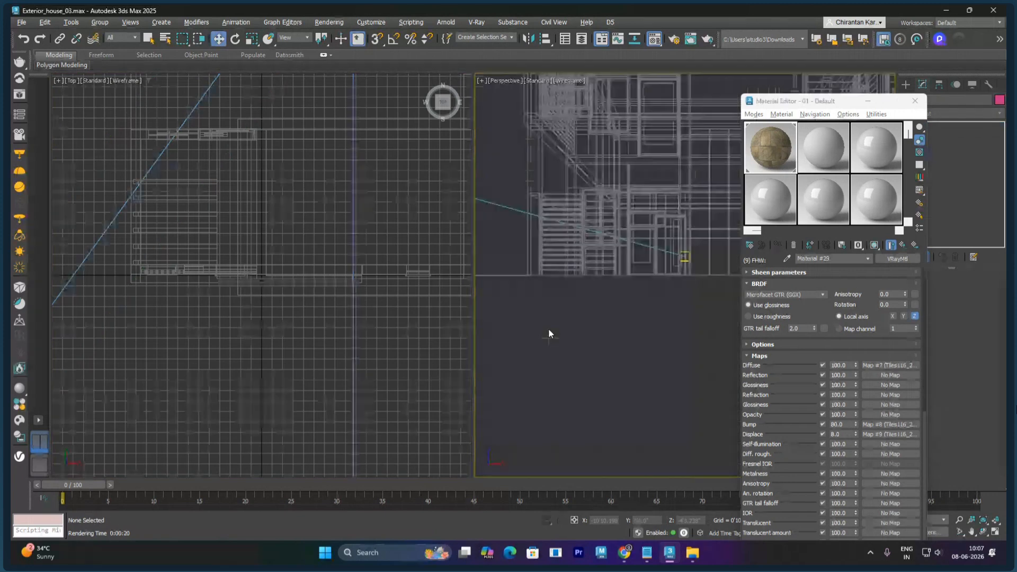
key("F3")
mouse_move(562, 317)
middle_mouse_down()
mouse_move(541, 367)
mouse_move(550, 332)
middle_mouse_up()
Step: Move the V-Ray sun's target toward the right side of the house in plan and shift the sun slightly toward the right
left_click(308, 240)
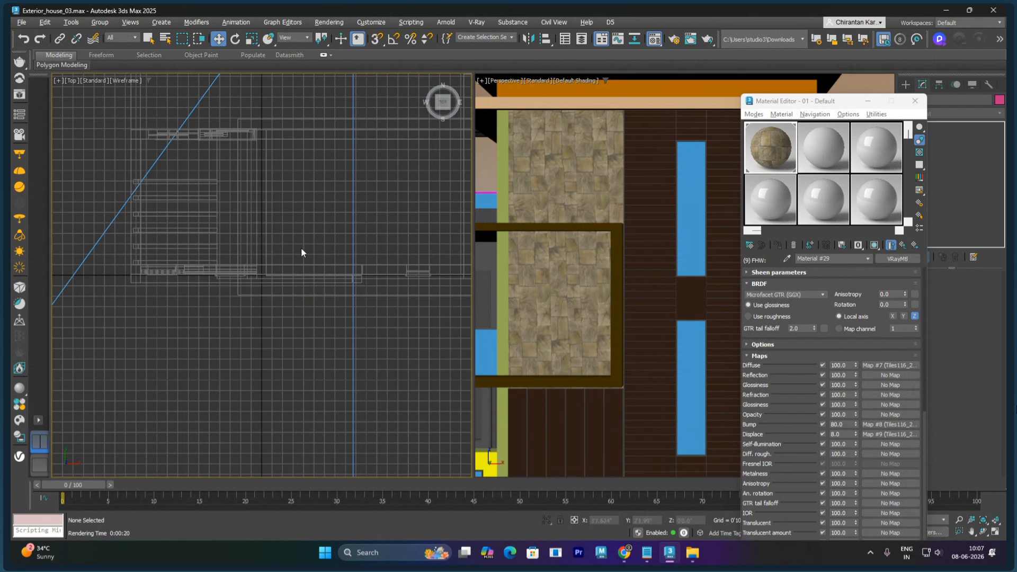
scroll(301, 248, "down", 5)
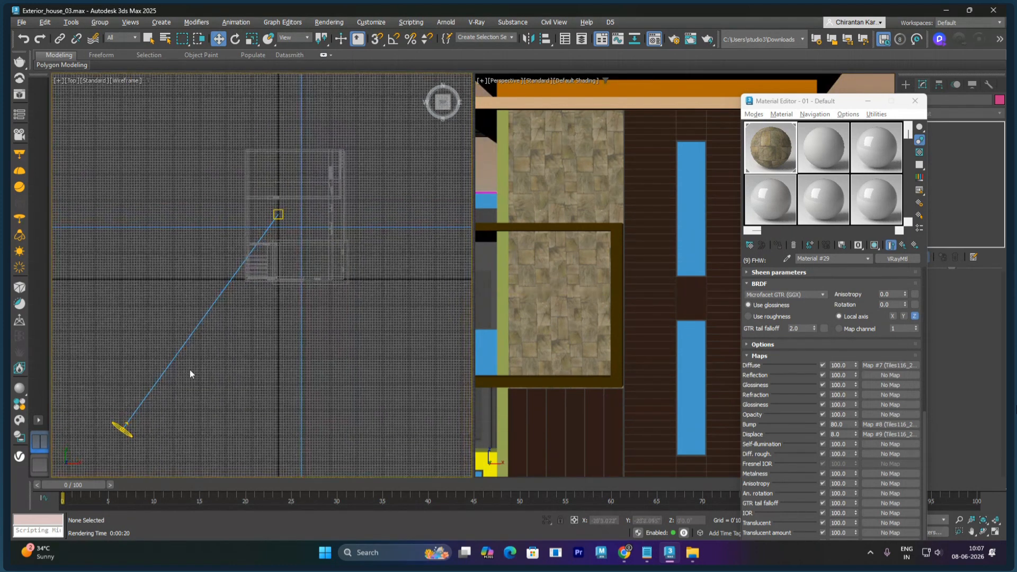
left_click(130, 434)
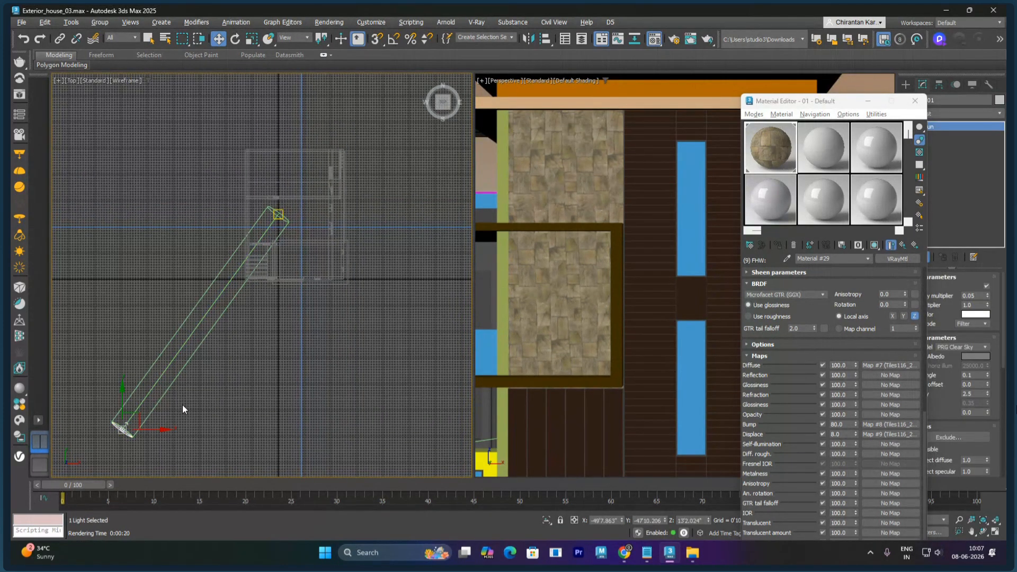
left_click(279, 217)
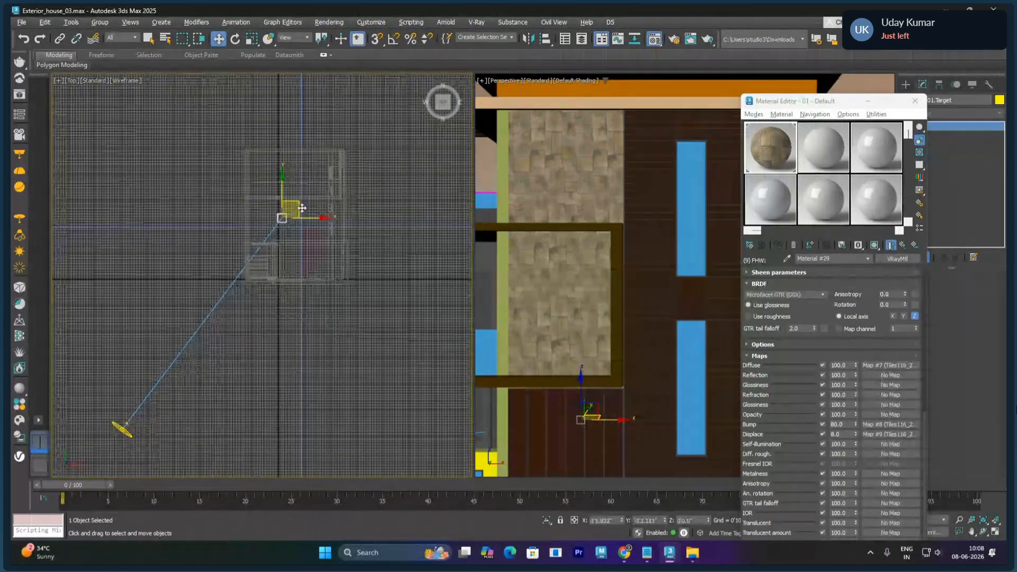
left_click_drag(302, 208, 334, 223)
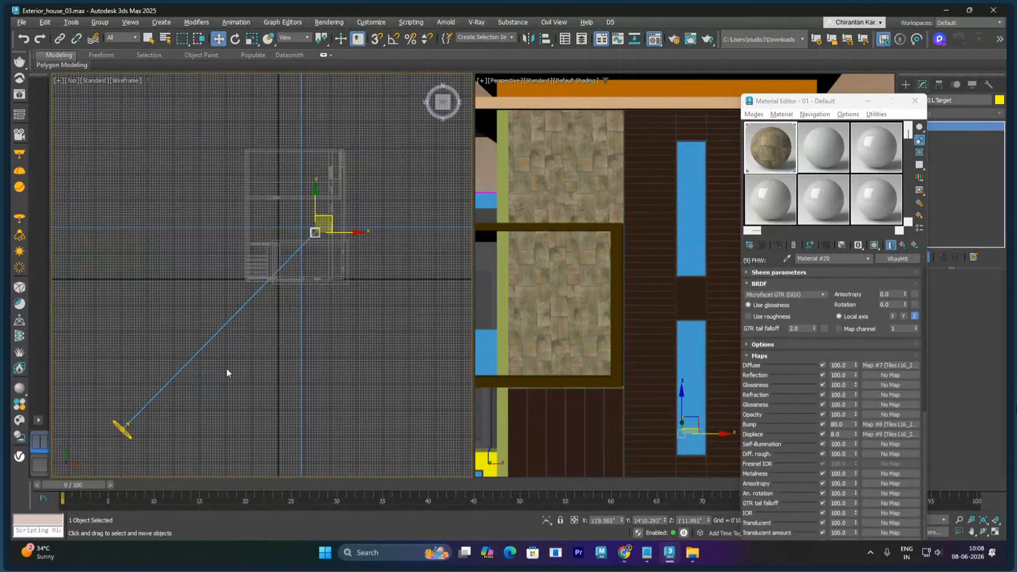
left_click(125, 427)
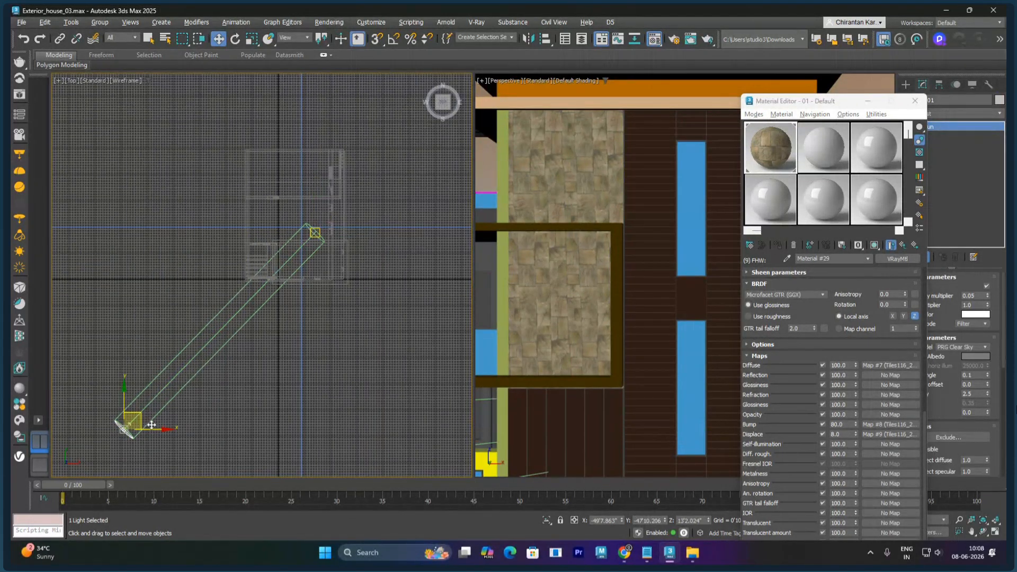
left_click_drag(151, 425, 166, 432)
Step: Raise the V-Ray sun to about 62 ft in the Front view so it shines steeply onto the house
key("f")
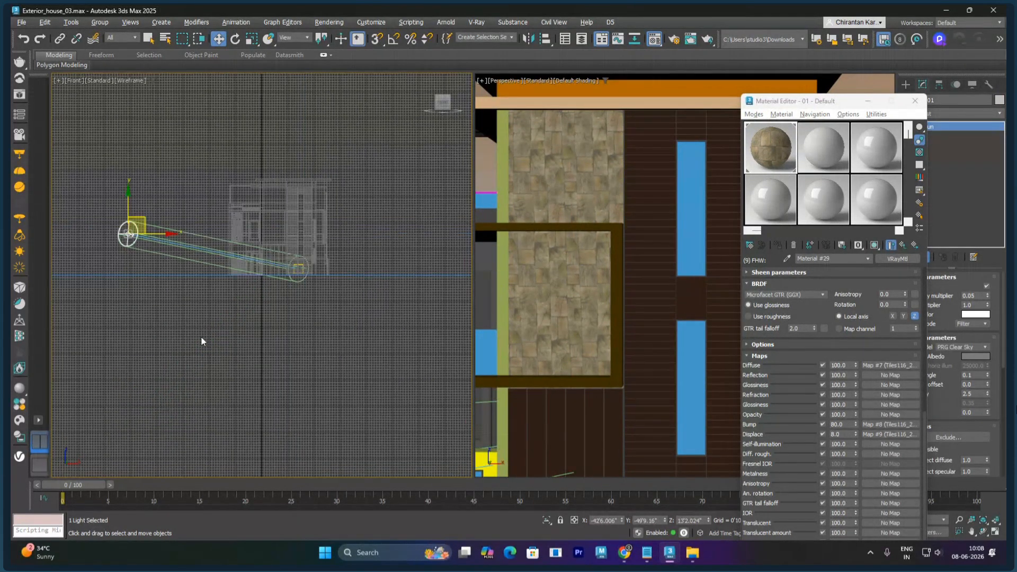
middle_click_drag(172, 261, 177, 320)
left_click_drag(135, 256, 174, 112)
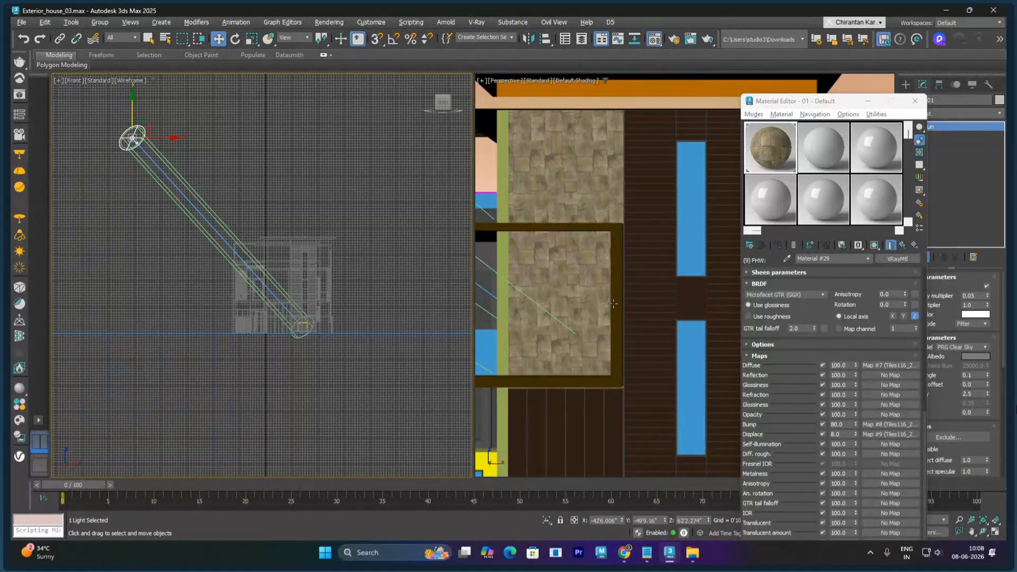
Step: Render an oblique low-angle perspective of the stone wall under the raised sun, inspect it, and close the frame buffer
middle_click_drag(643, 239, 604, 407, "alt")
scroll(604, 407, "down", 5)
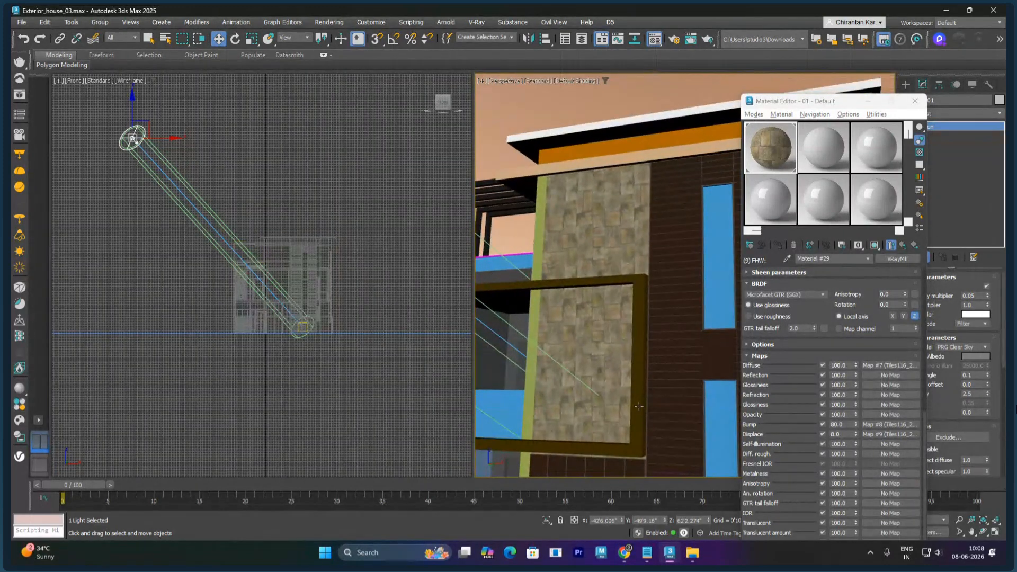
key("shift+q")
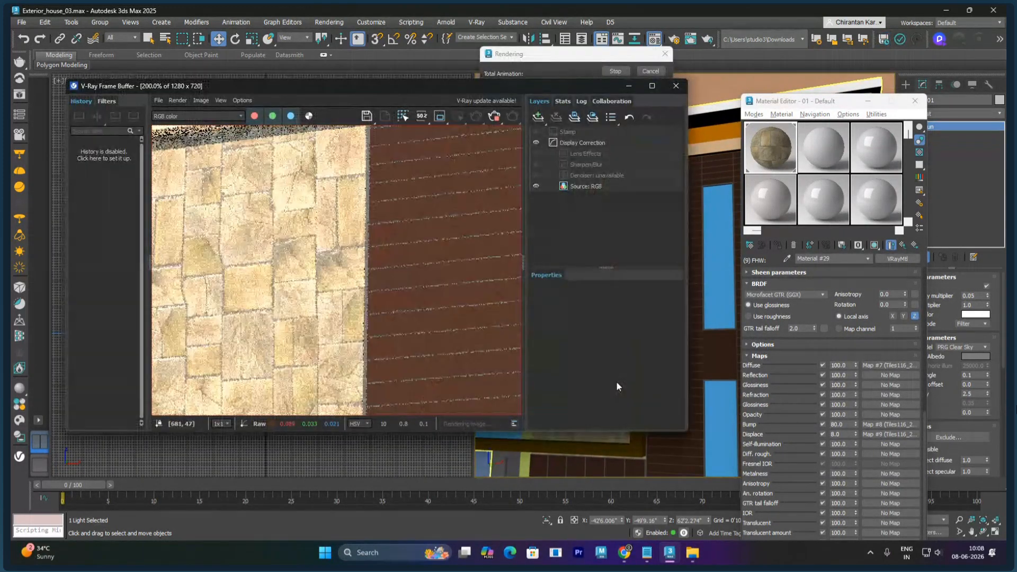
scroll(276, 243, "down", 1)
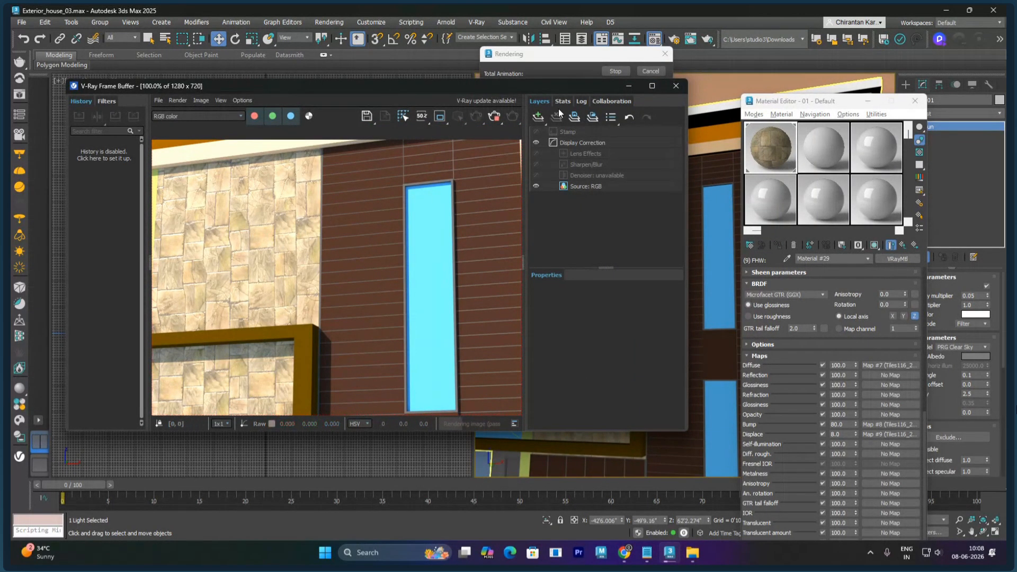
left_click(666, 90)
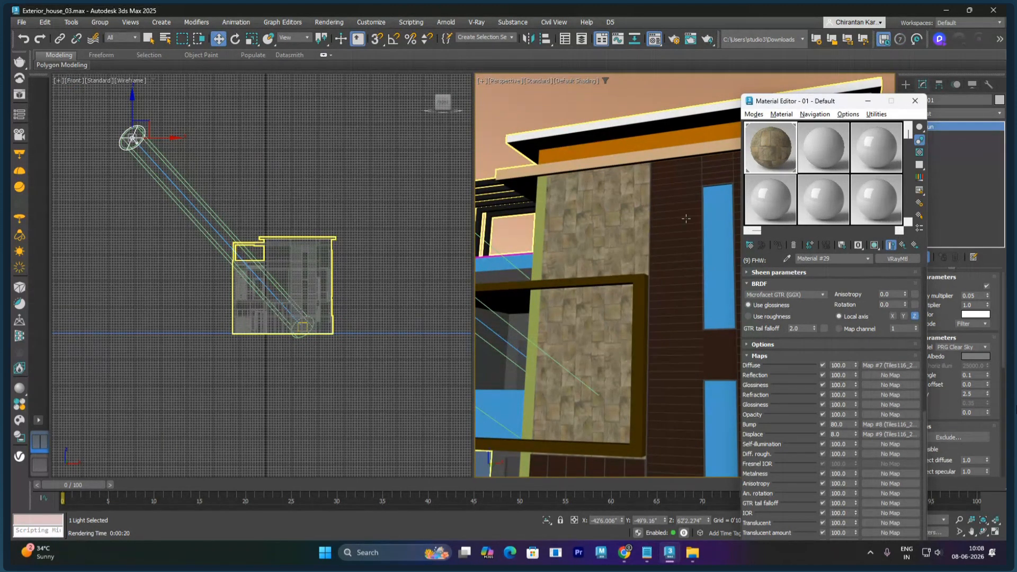
Step: Add an Edit Poly modifier above the UVW Map on the house object Box001
left_click(685, 242)
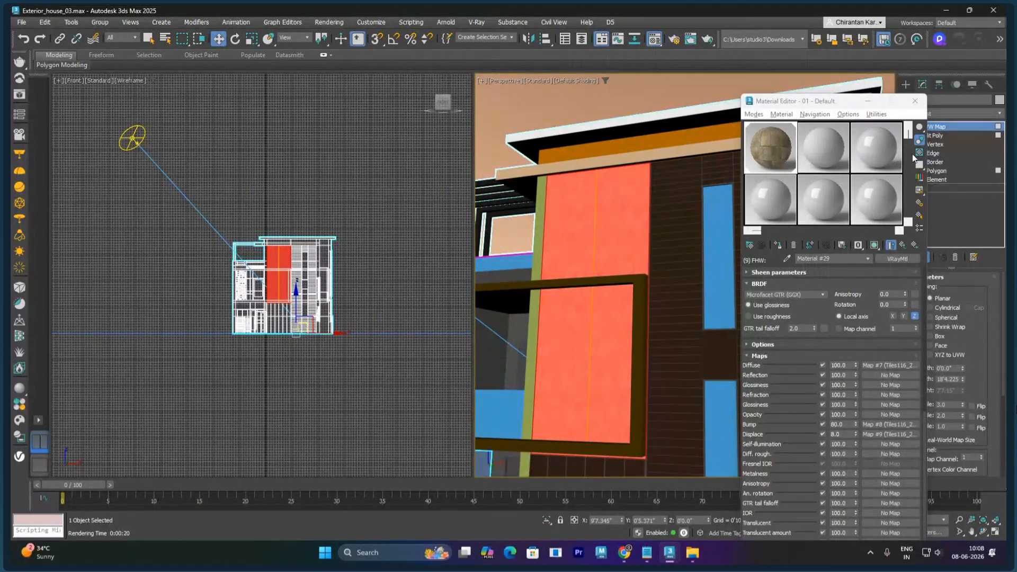
left_click_drag(837, 101, 793, 242)
left_click(942, 114)
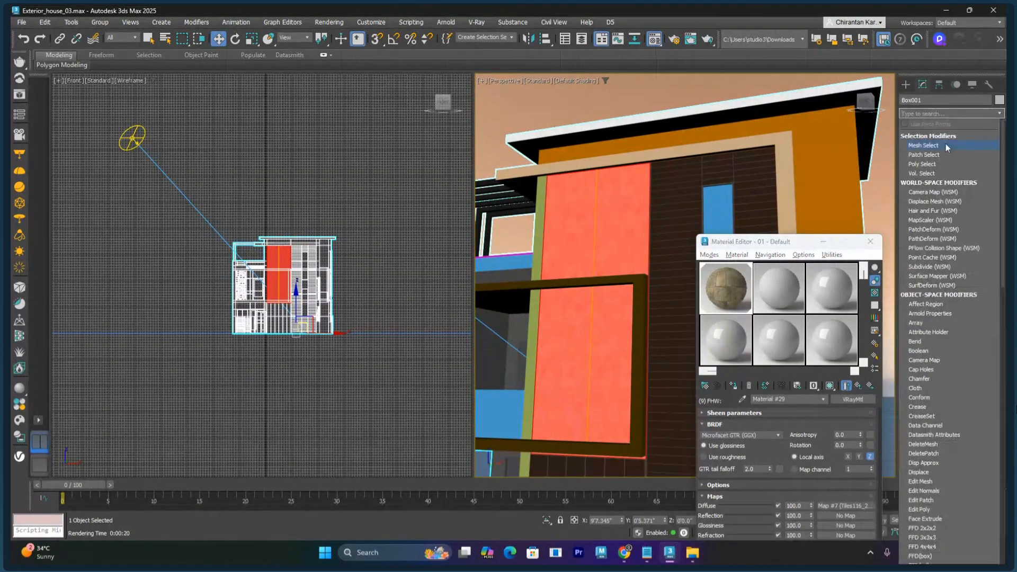
type("e")
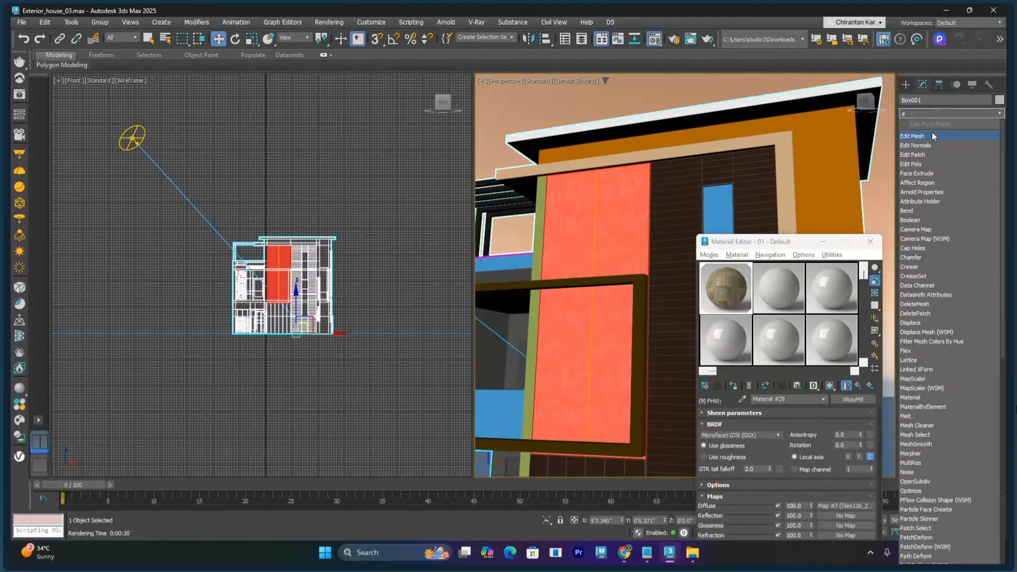
left_click(926, 163)
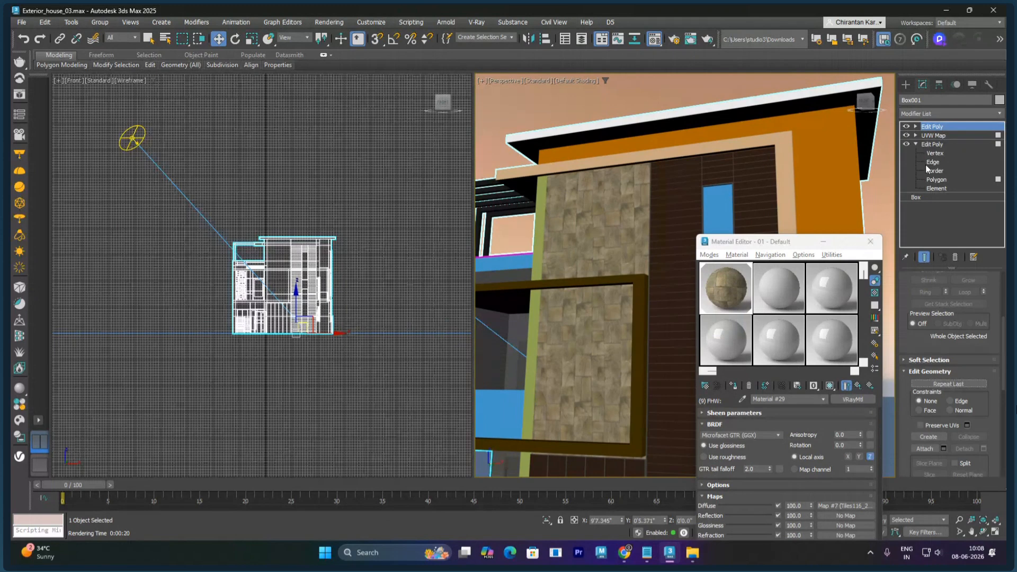
right_click(916, 126)
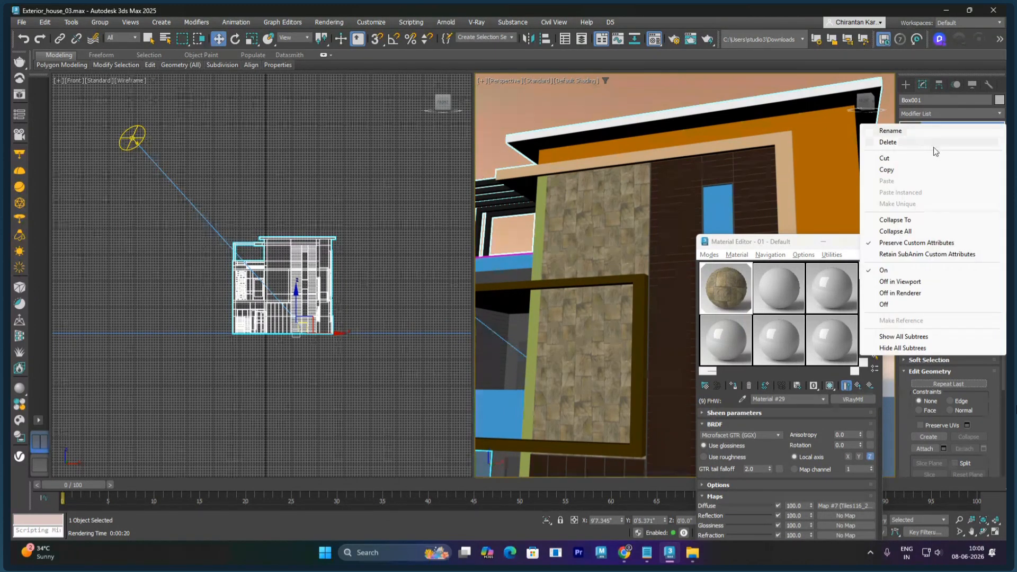
left_click(938, 109)
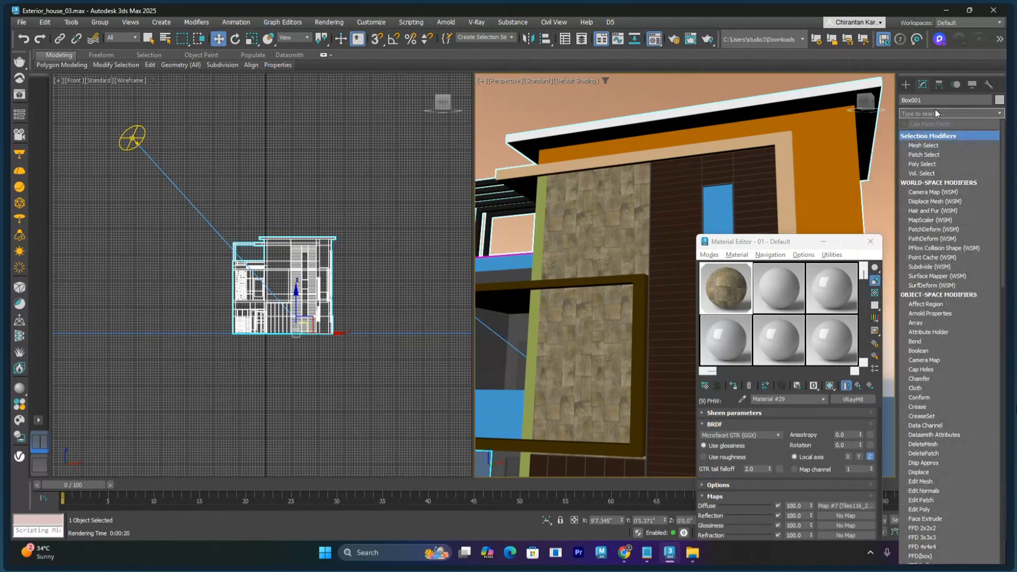
left_click(924, 82)
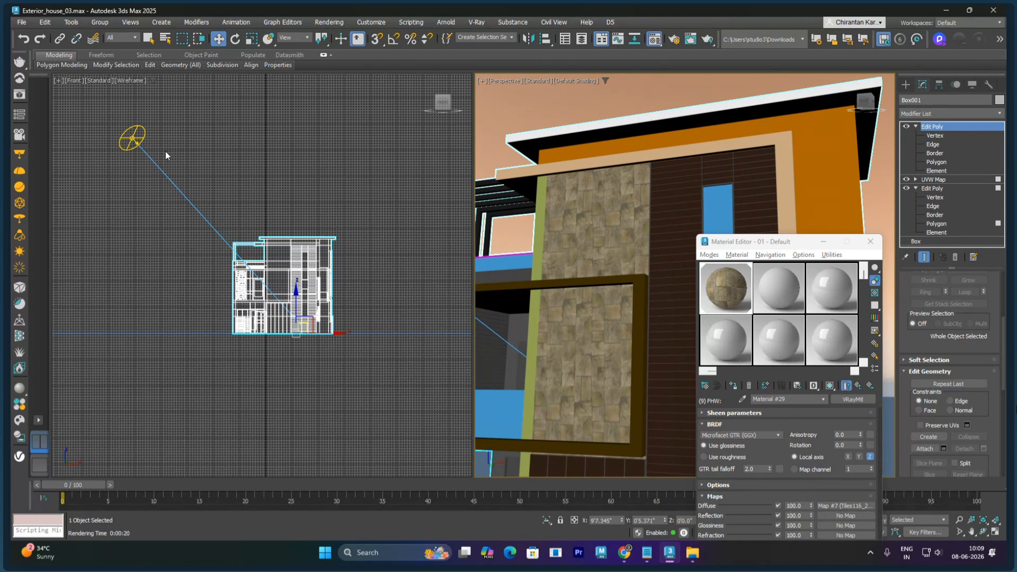
Step: Select the V-Ray sun and render a perspective view of the house's front and side
left_click(136, 142)
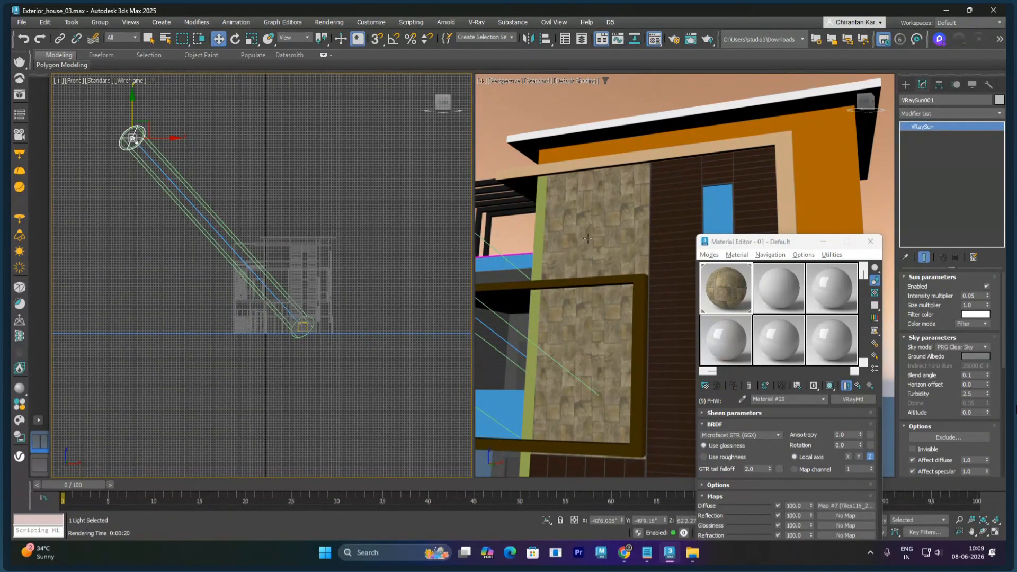
middle_click_drag(618, 229, 636, 263, "ctrl+alt")
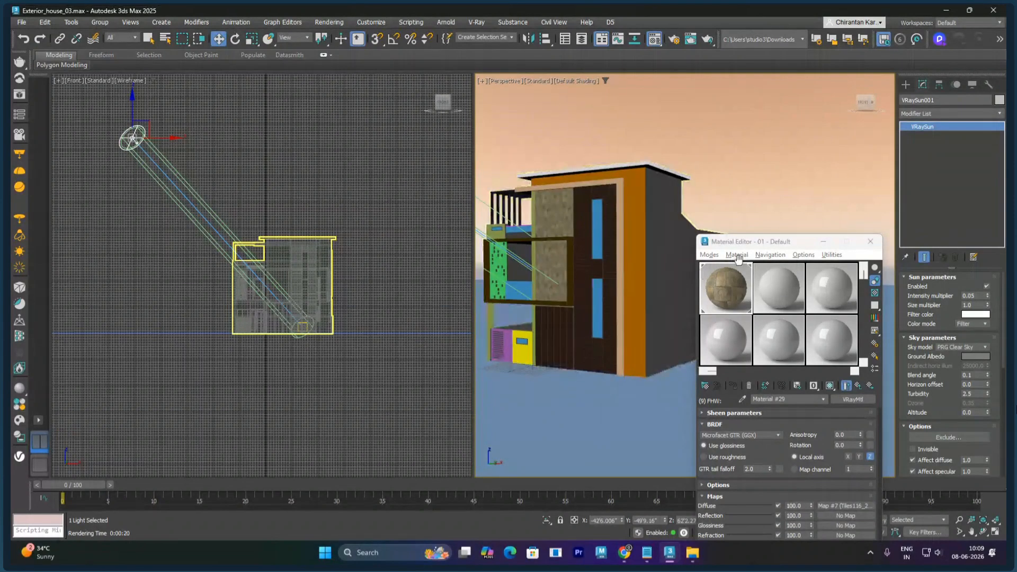
left_click_drag(760, 242, 771, 431)
middle_click_drag(730, 390, 762, 357, "alt")
key("shift+q")
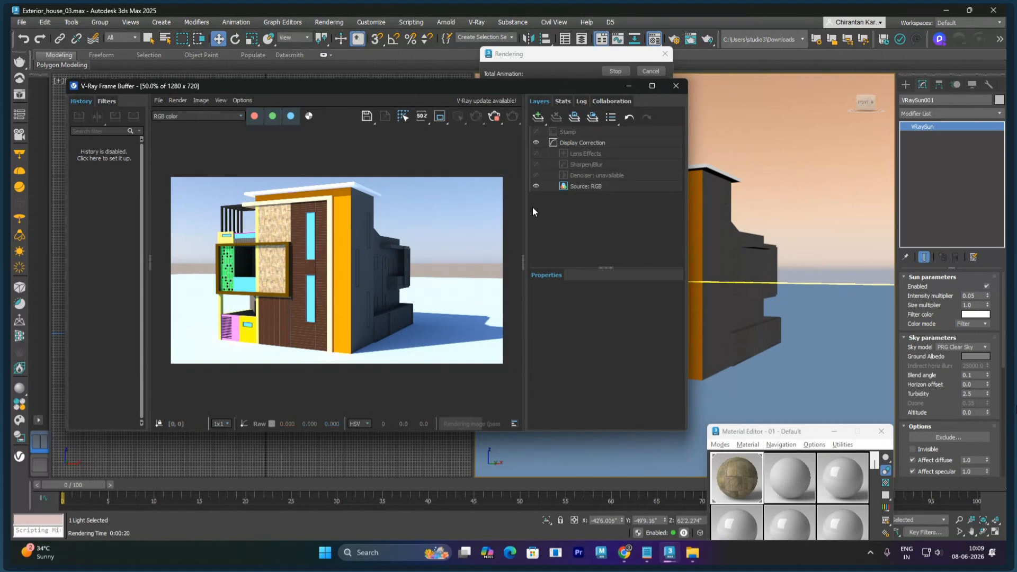
left_click(494, 117)
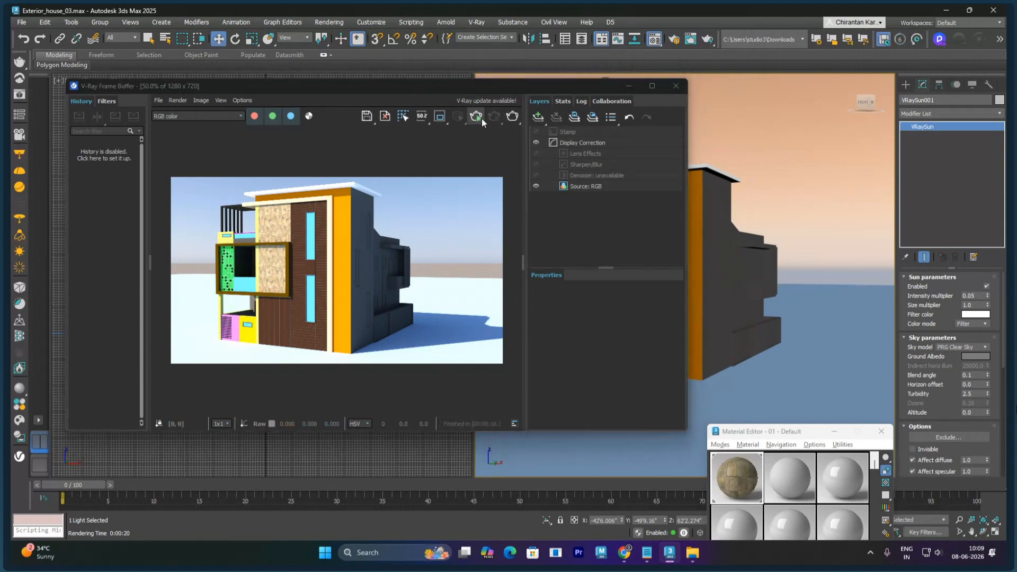
Step: Start interactive rendering and move the sun across to the opposite side of the house in the Front view, to about X 52'9"
left_click(480, 118)
left_click_drag(424, 94, 737, 151)
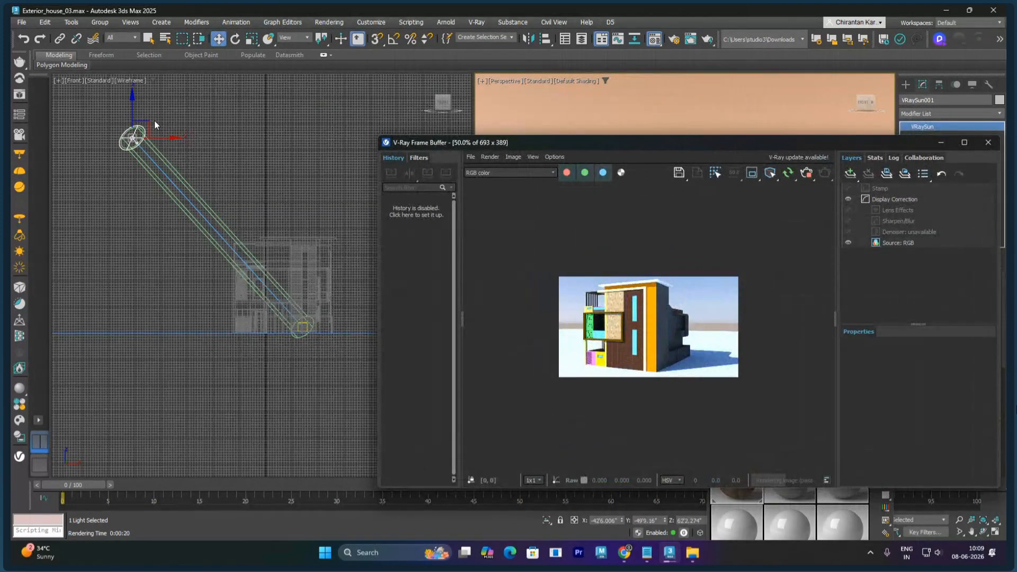
left_click_drag(148, 125, 468, 119)
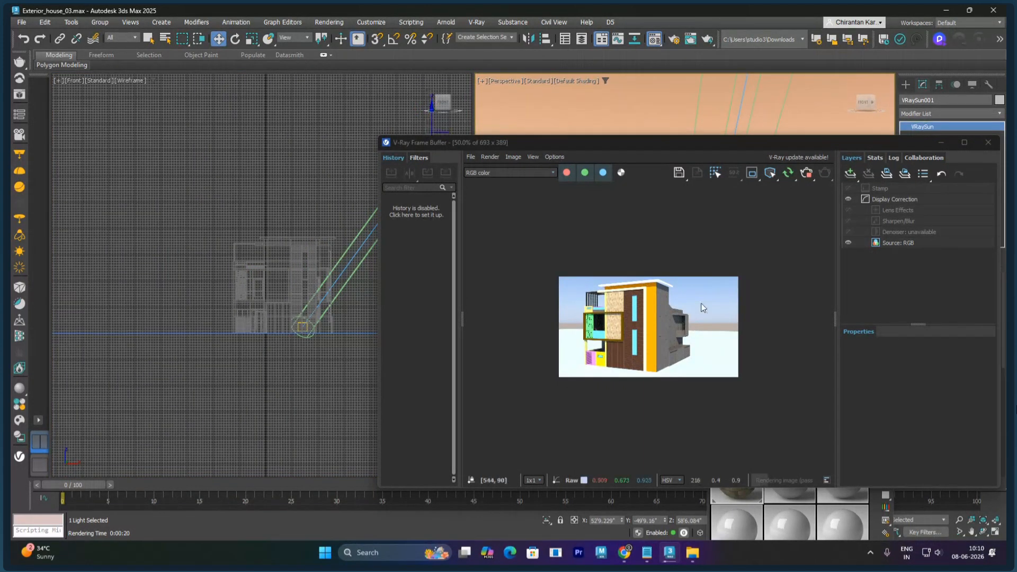
Step: In the Top view, swing the sun around the house and place it at the front-left, about X -31'7", Y -28'7"
left_click_drag(581, 142, 716, 186)
key("t")
middle_click_drag(355, 265, 261, 236)
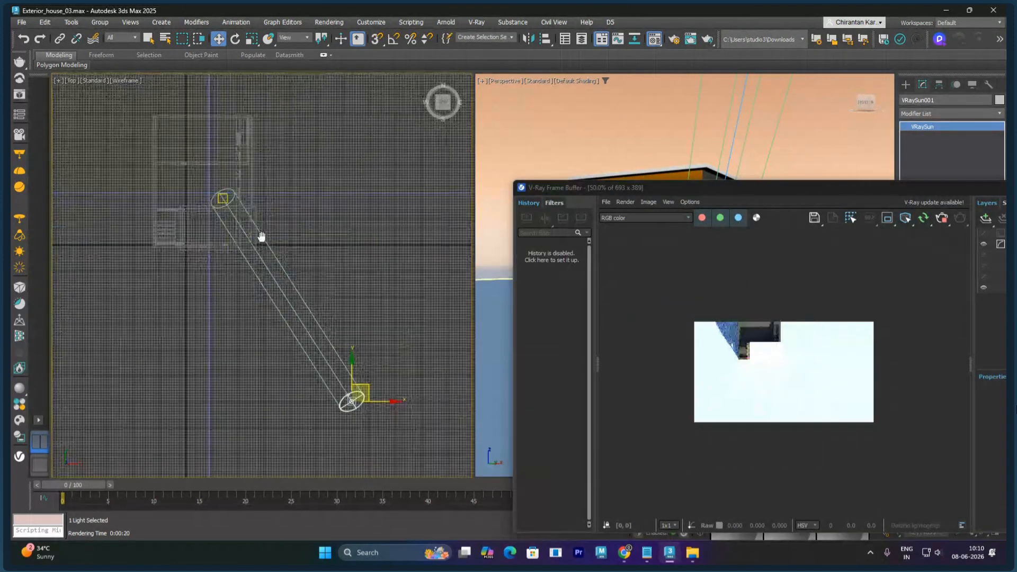
left_click_drag(366, 389, 399, 95)
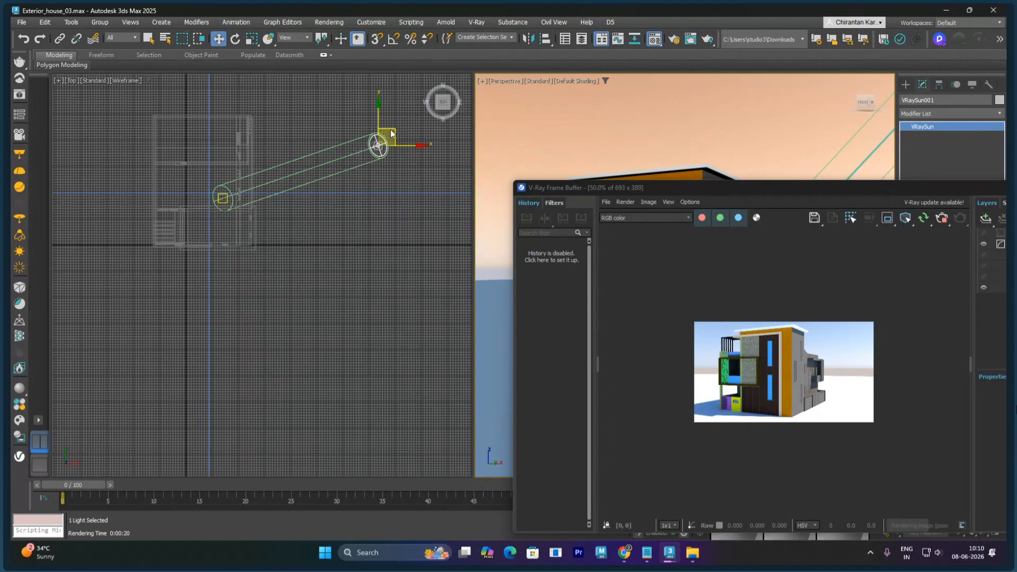
left_click_drag(394, 131, 102, 318)
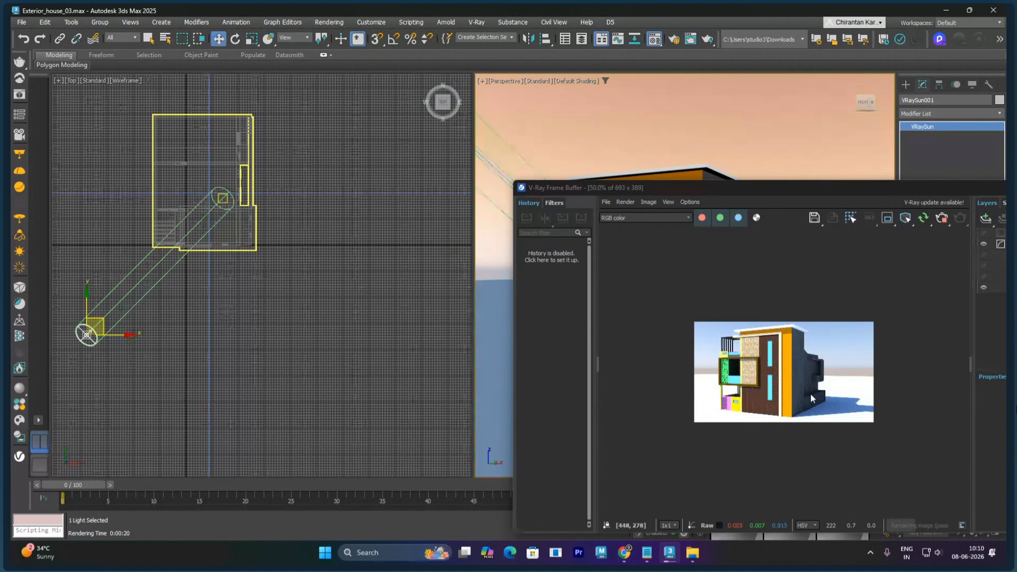
Step: Examine the front gate, balcony and side wall of the house in the interactive render
left_click_drag(743, 191, 246, 108)
middle_click_drag(681, 347, 846, 338, "alt")
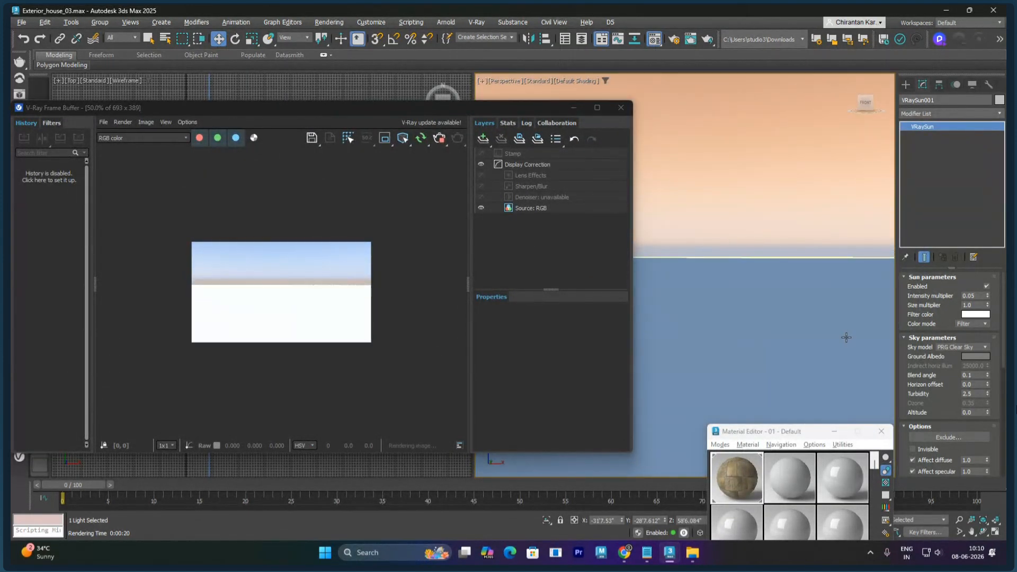
key("f")
middle_click_drag(785, 228, 863, 334, "alt")
key("p")
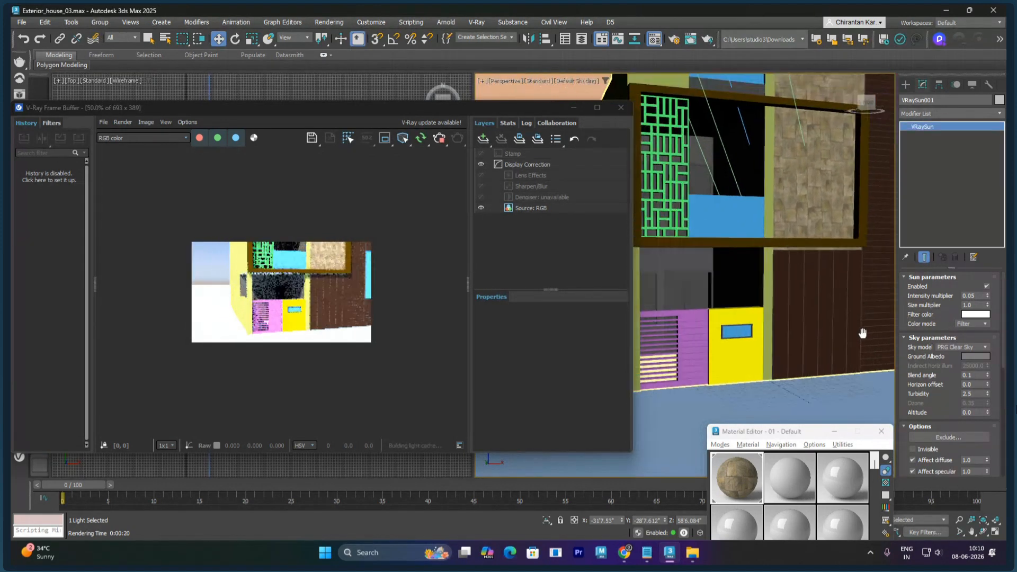
mouse_move(792, 317)
middle_mouse_down("alt")
mouse_move(843, 315)
mouse_move(822, 316)
mouse_move(766, 284)
mouse_move(770, 302)
mouse_move(806, 329)
middle_mouse_up("alt")
scroll(789, 299, "up", 4)
scroll(789, 300, "up", 2)
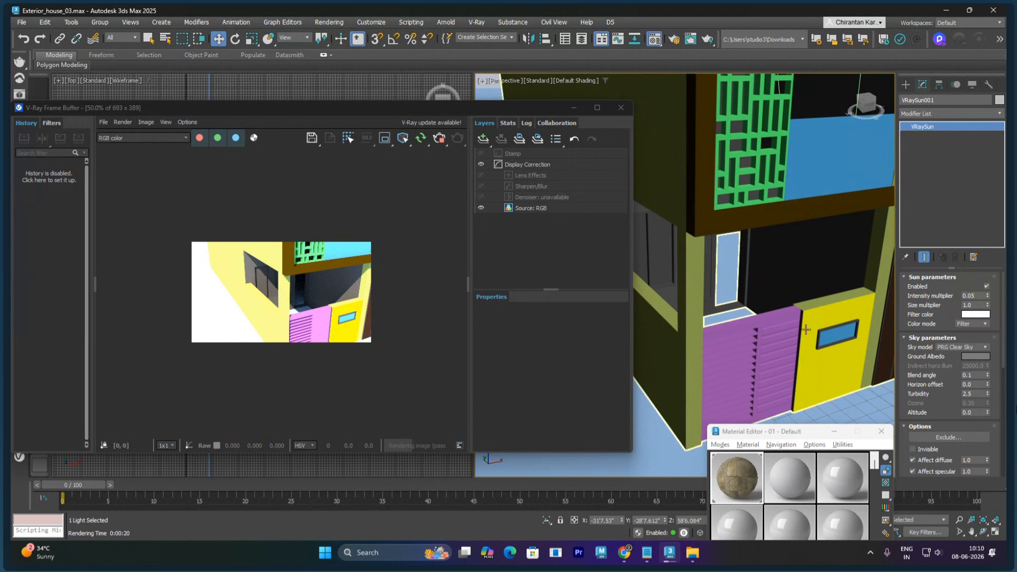
Step: Select the house object and inspect the ground-floor room behind the gate and the side wall opening in the interactive render
left_click(742, 279)
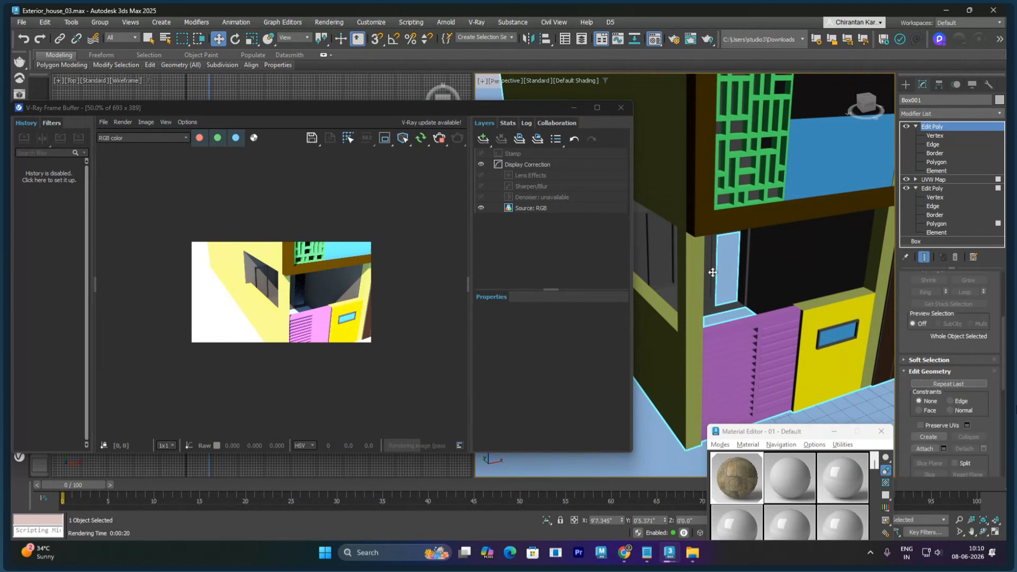
scroll(713, 286, "up", 6)
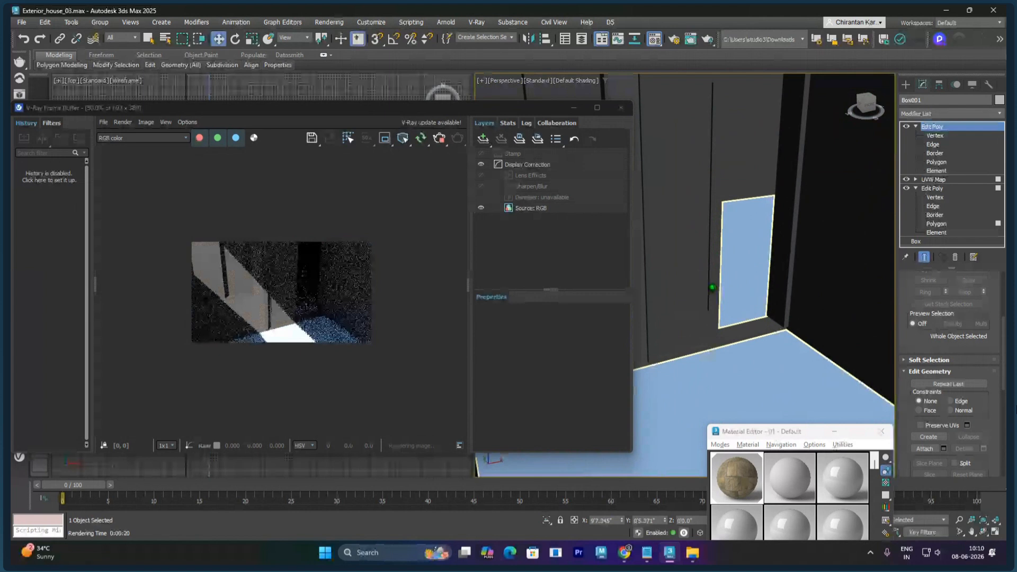
scroll(712, 288, "up", 2)
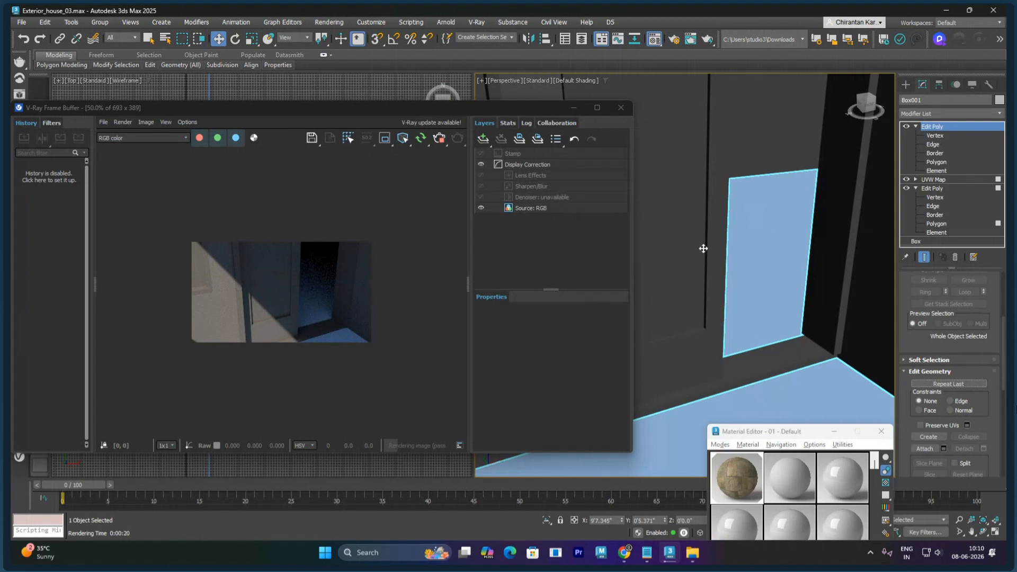
scroll(703, 248, "up", 6)
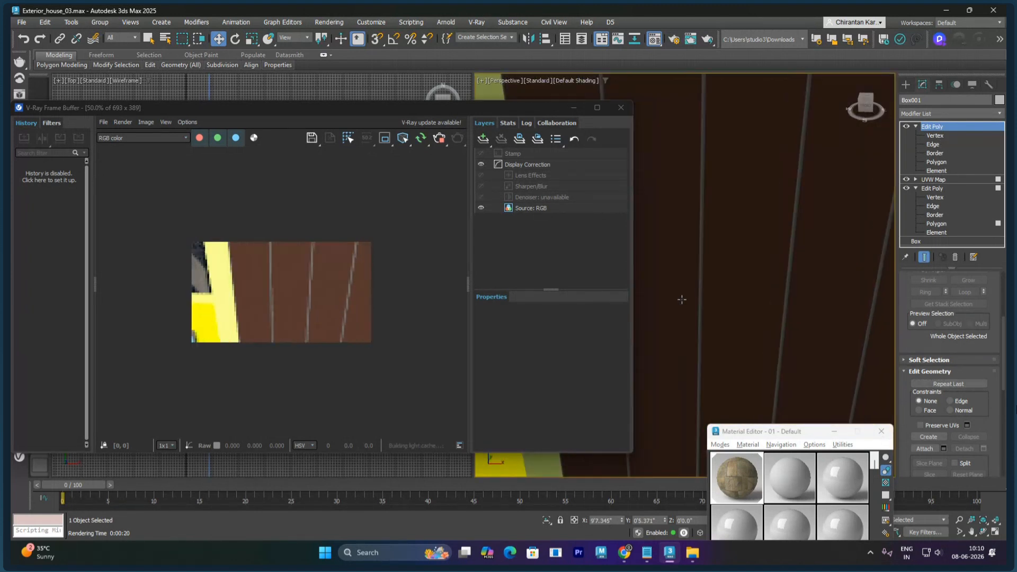
middle_click_drag(682, 299, 624, 296)
middle_click_drag(805, 302, 812, 223, "alt")
scroll(812, 223, "down", 5)
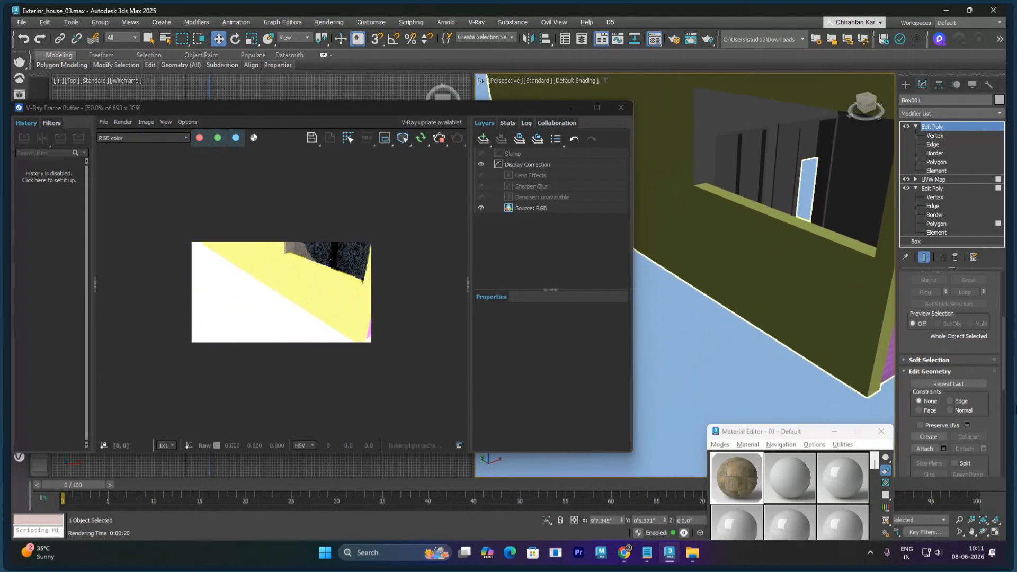
middle_click_drag(815, 272, 659, 315)
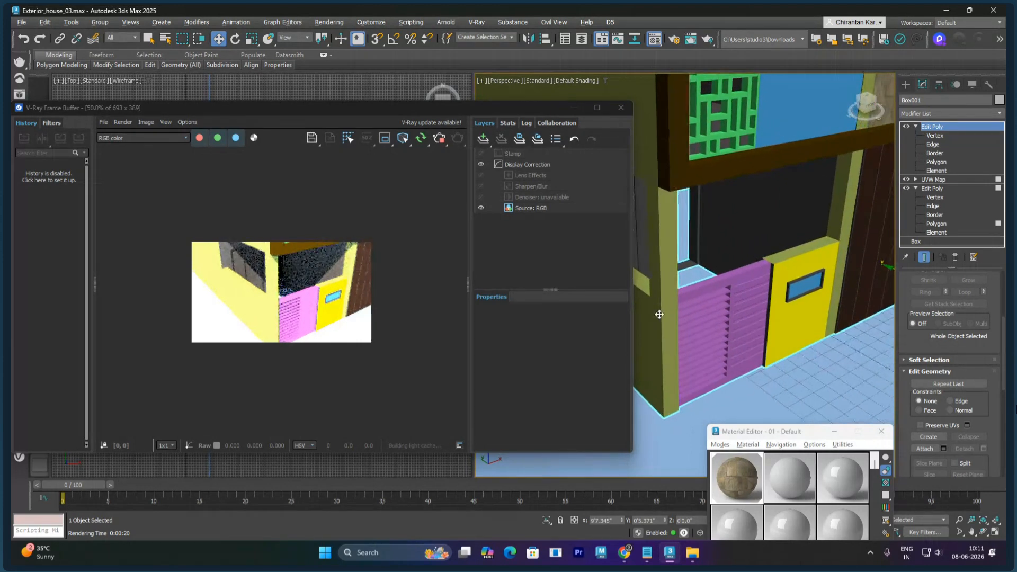
scroll(751, 295, "up", 4)
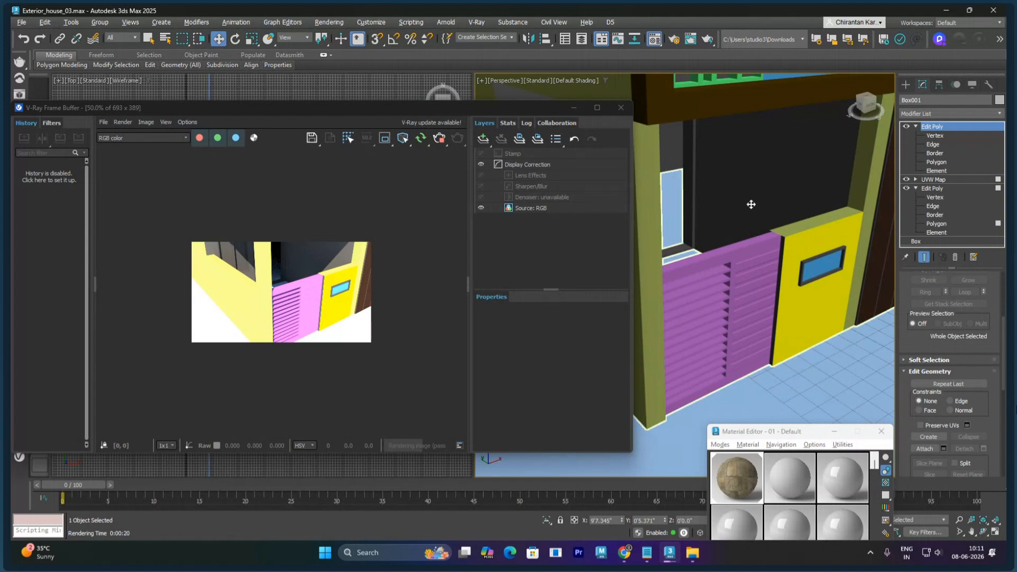
Step: In the upper Edit Poly, select all wall-cladding polygons with material ID 15 (HFW-II)
scroll(752, 205, "down", 5)
middle_click_drag(786, 212, 709, 301)
middle_click_drag(789, 249, 852, 270, "alt")
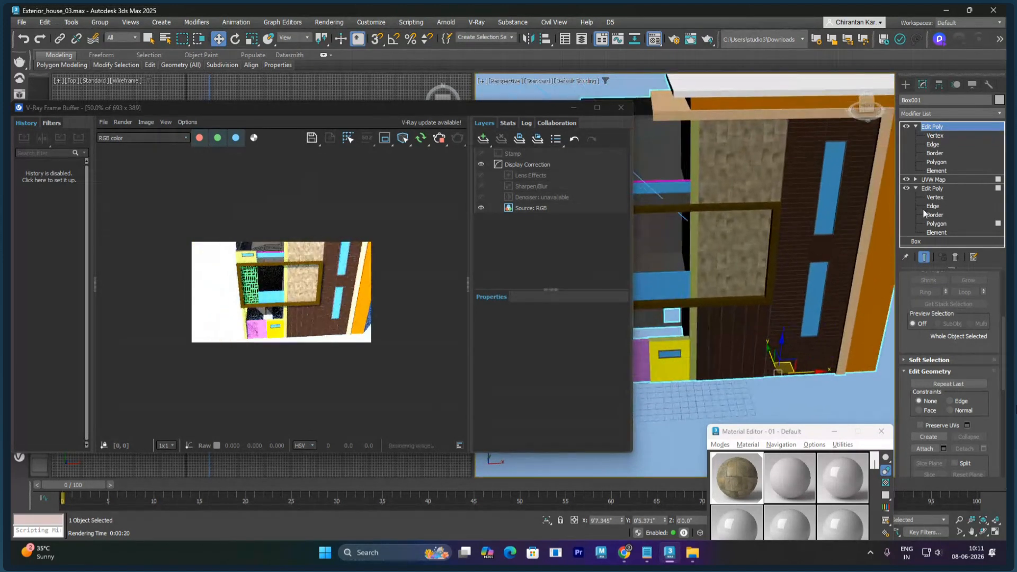
left_click(937, 162)
left_click(726, 227)
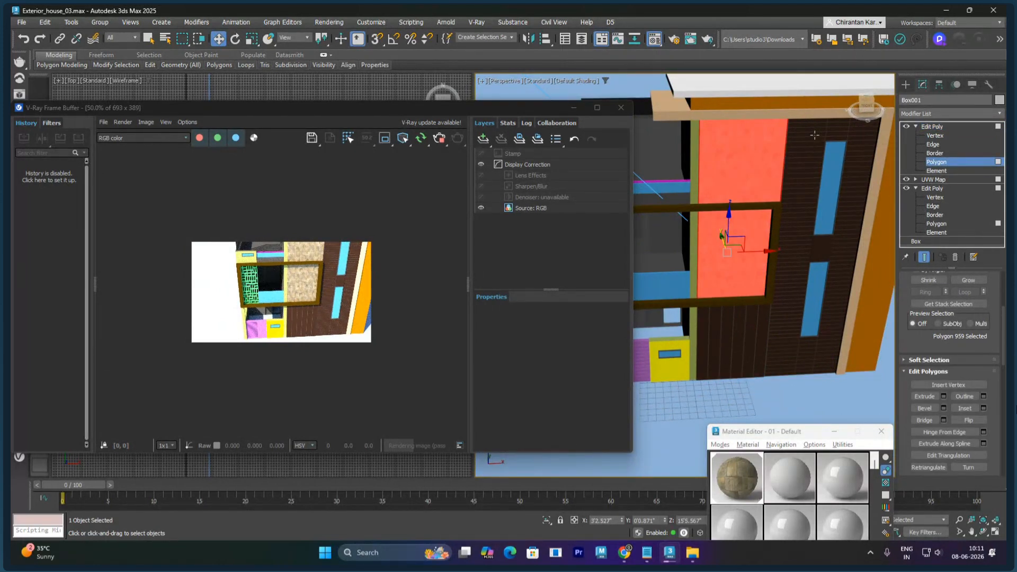
left_click(814, 135)
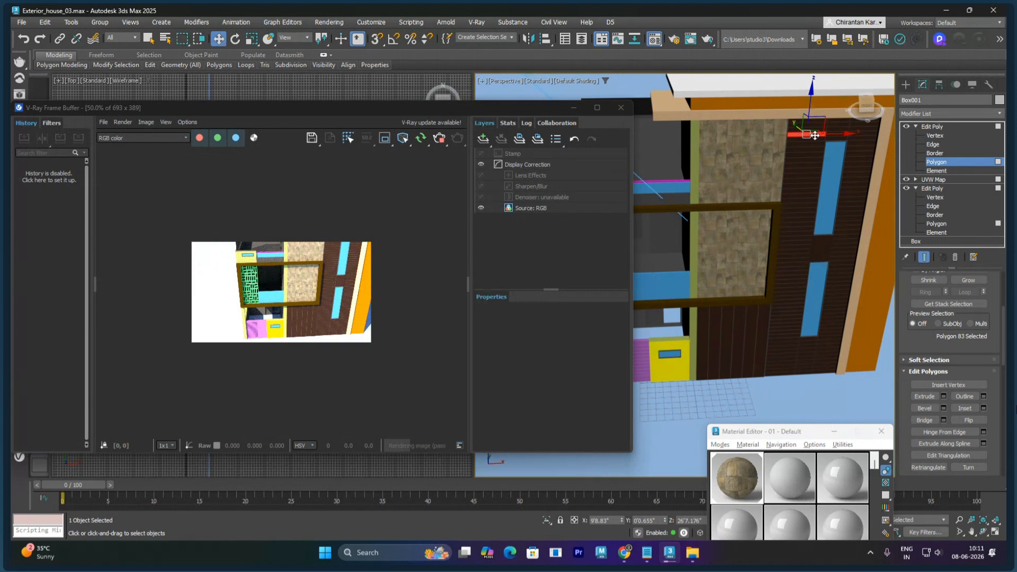
scroll(918, 348, "down", 10)
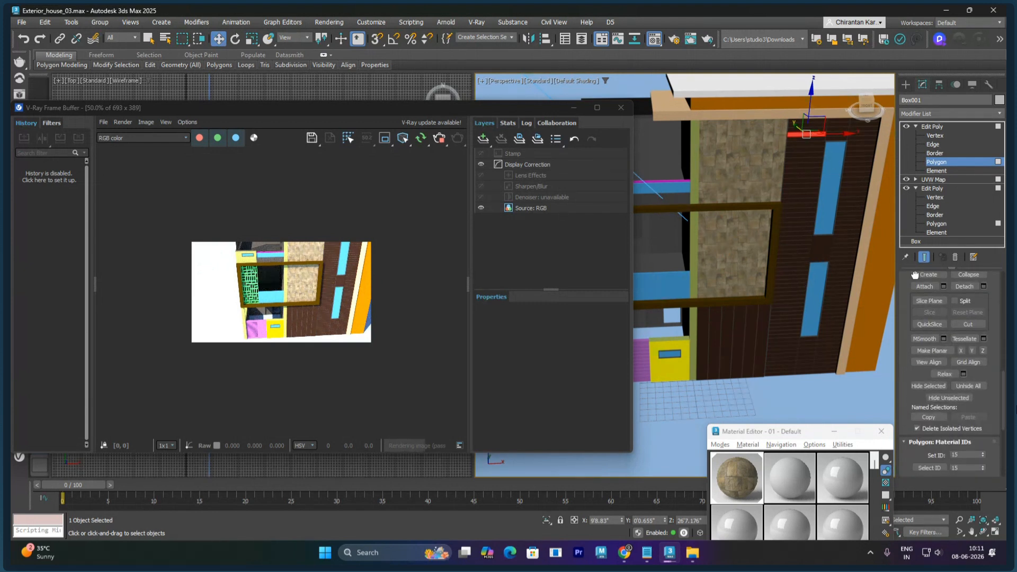
left_click(929, 390)
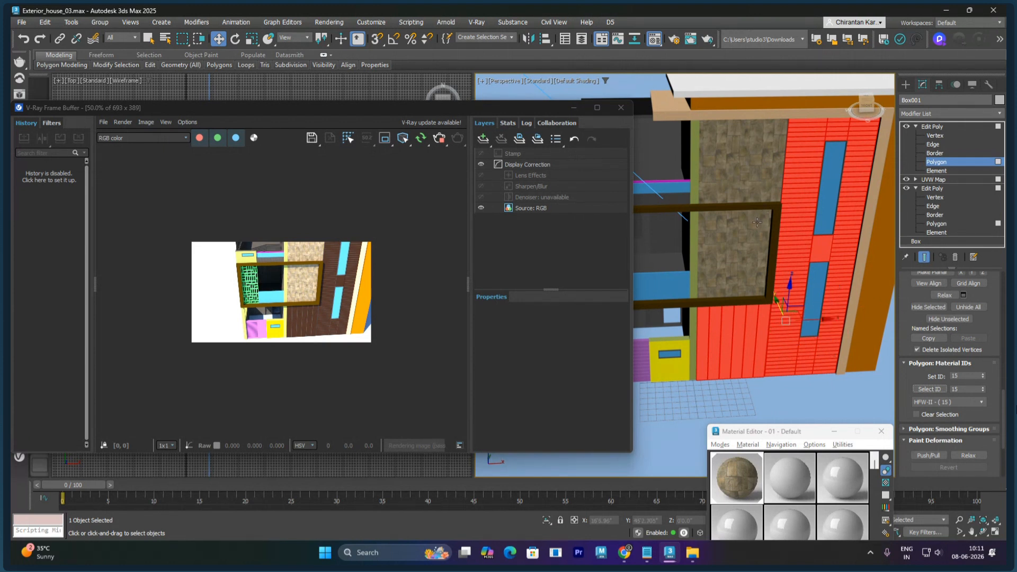
Step: Return to the Multi/Sub-Object material's top level and open sub-material 15, HFW-II
key("m")
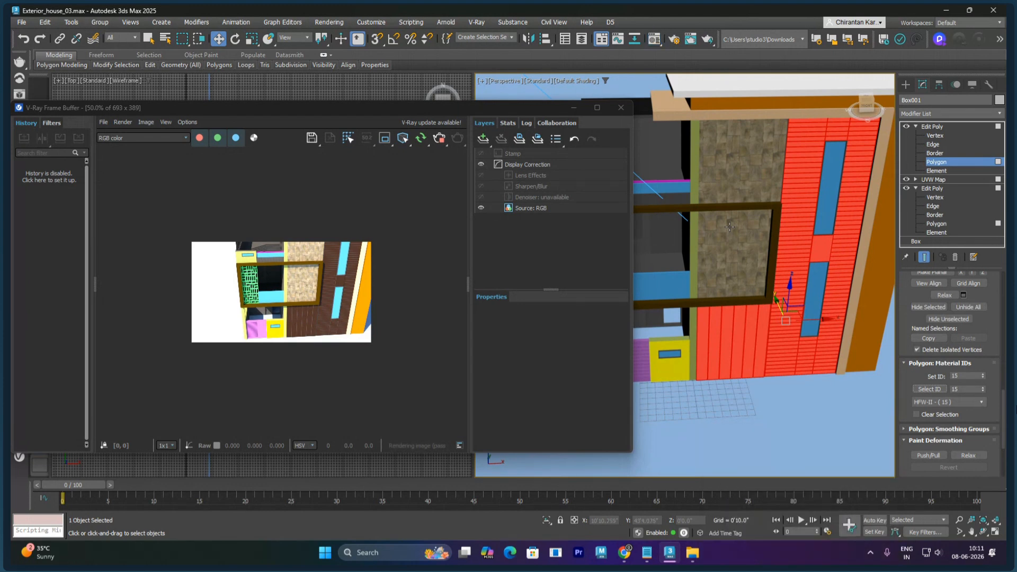
right_click(730, 226)
left_click(734, 237)
key("m")
left_click_drag(805, 435, 553, 101)
left_click(618, 244)
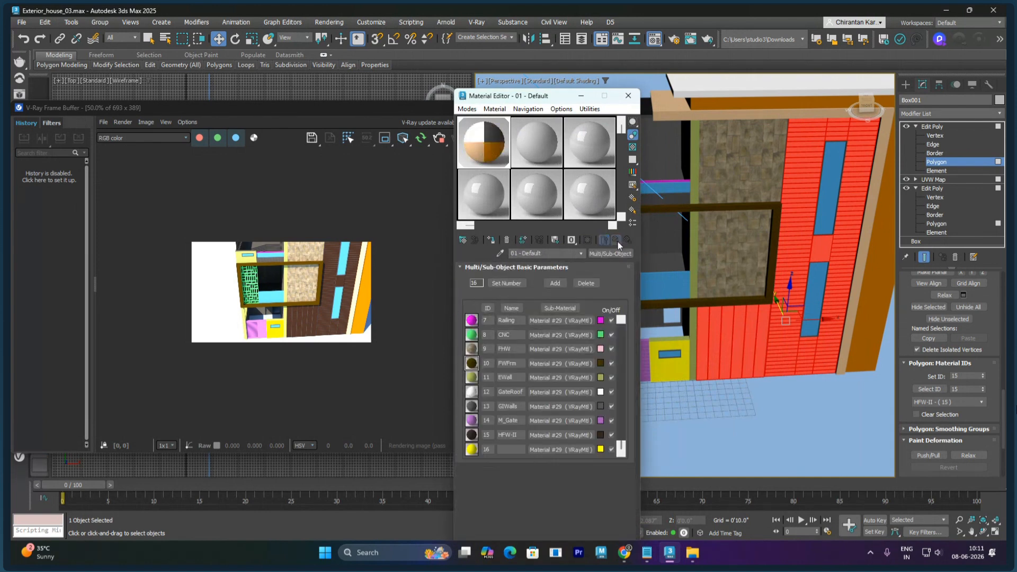
left_click(559, 435)
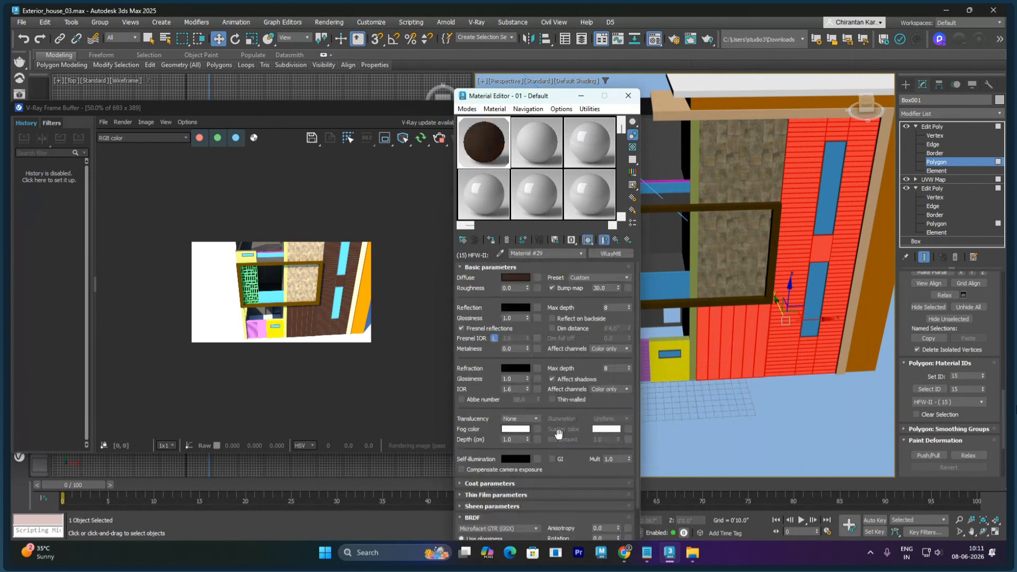
Step: Assign WoodFloor005_2K-JPG_Color.jpg as the HFW-II diffuse bitmap and display it in the viewport
left_click(537, 279)
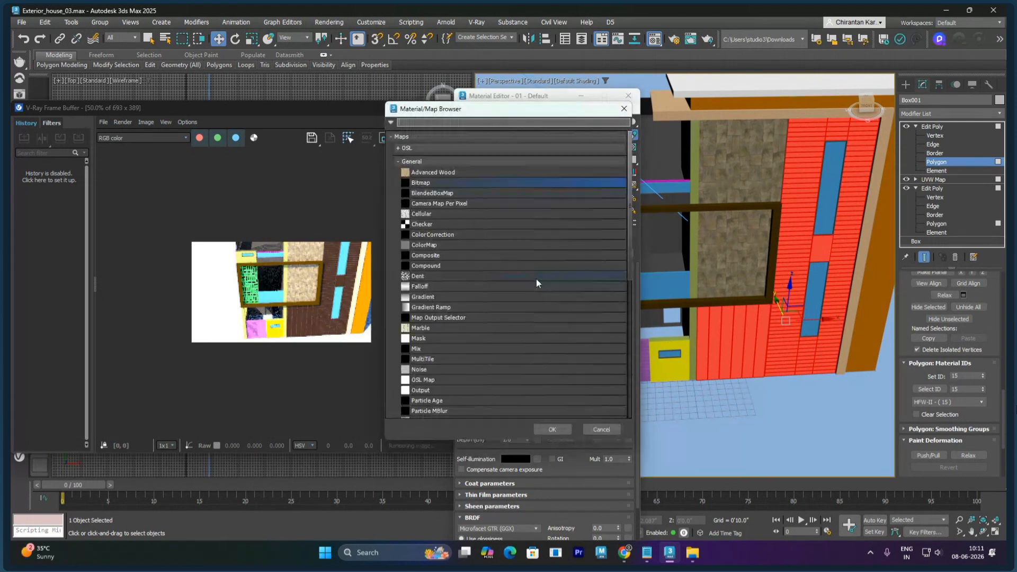
double_click(424, 183)
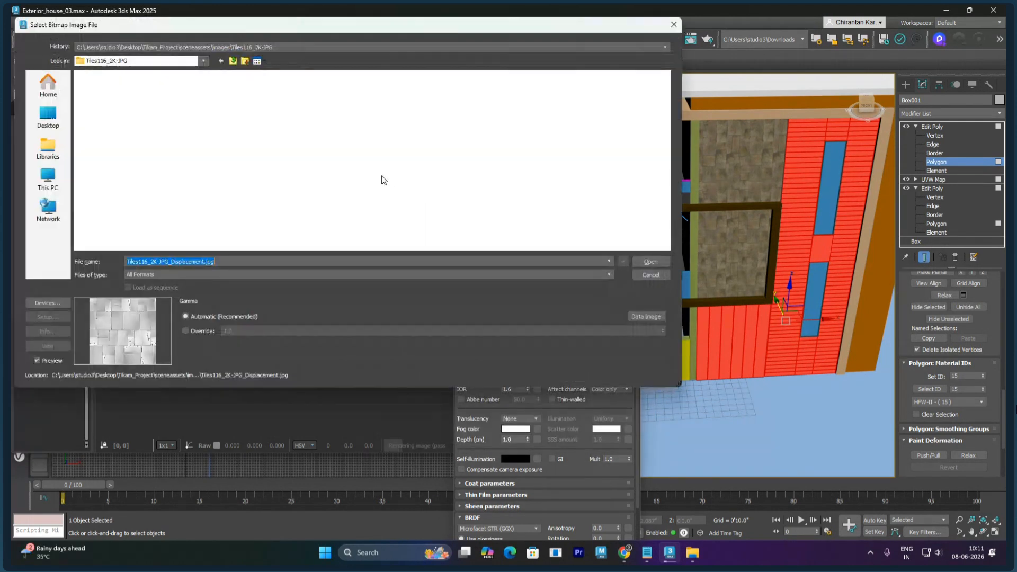
key("BackSpace")
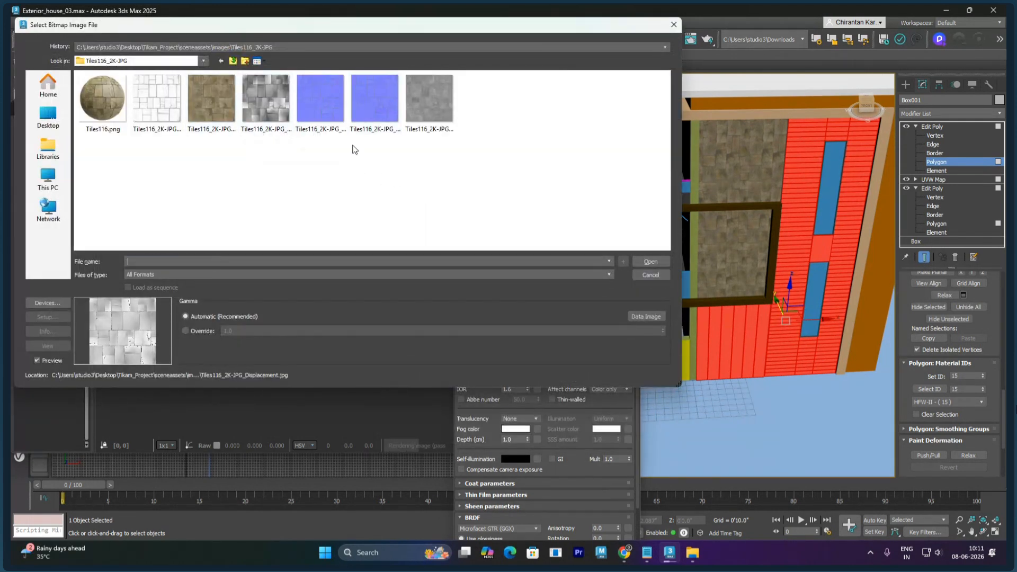
key("BackSpace")
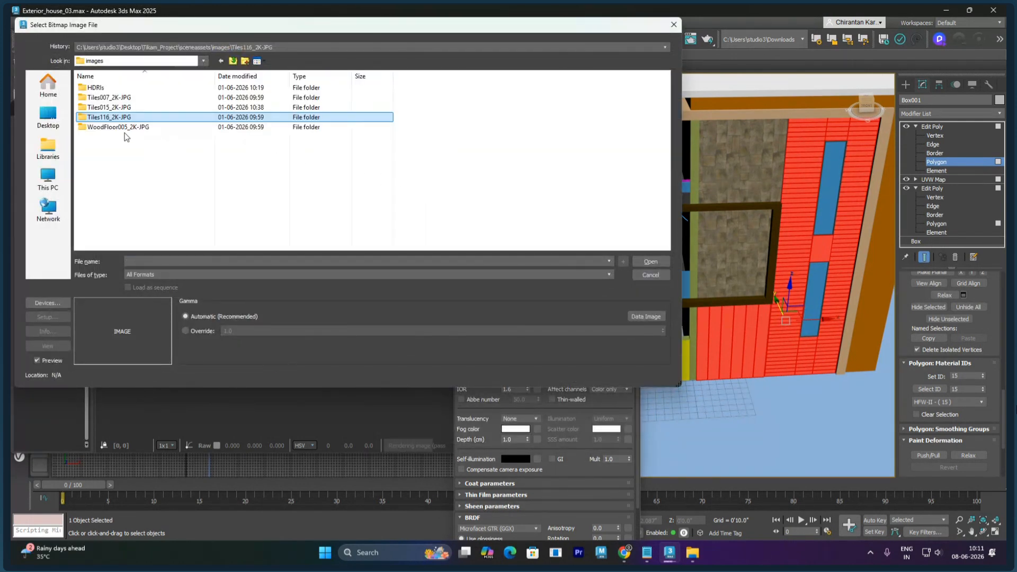
double_click(119, 128)
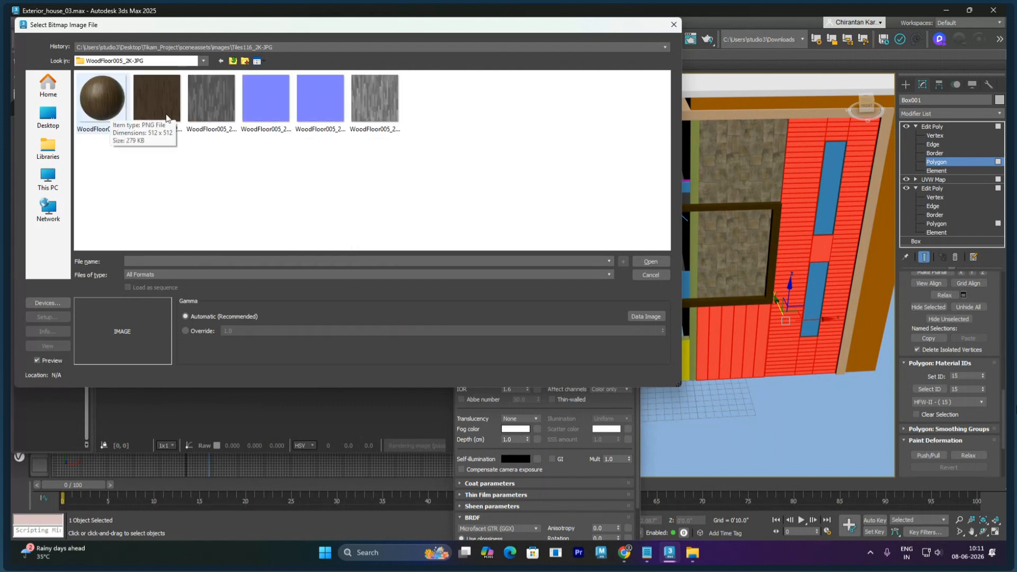
left_click(165, 117)
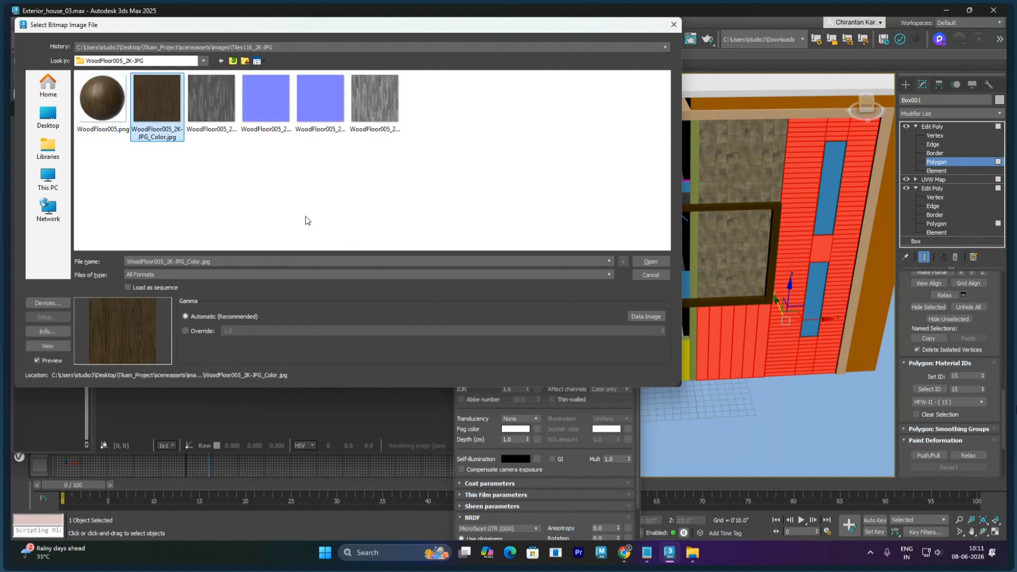
left_click(650, 262)
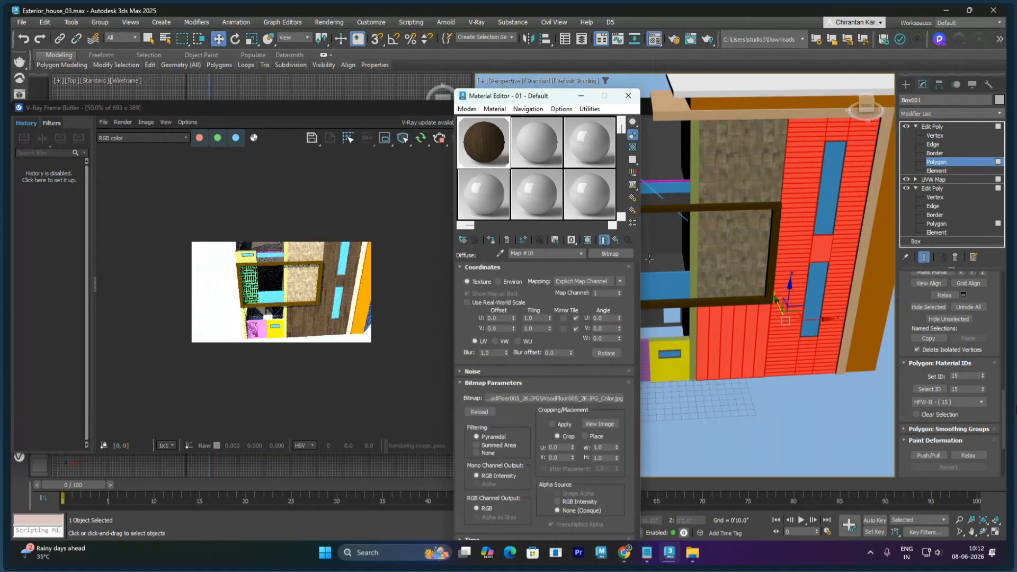
left_click(586, 240)
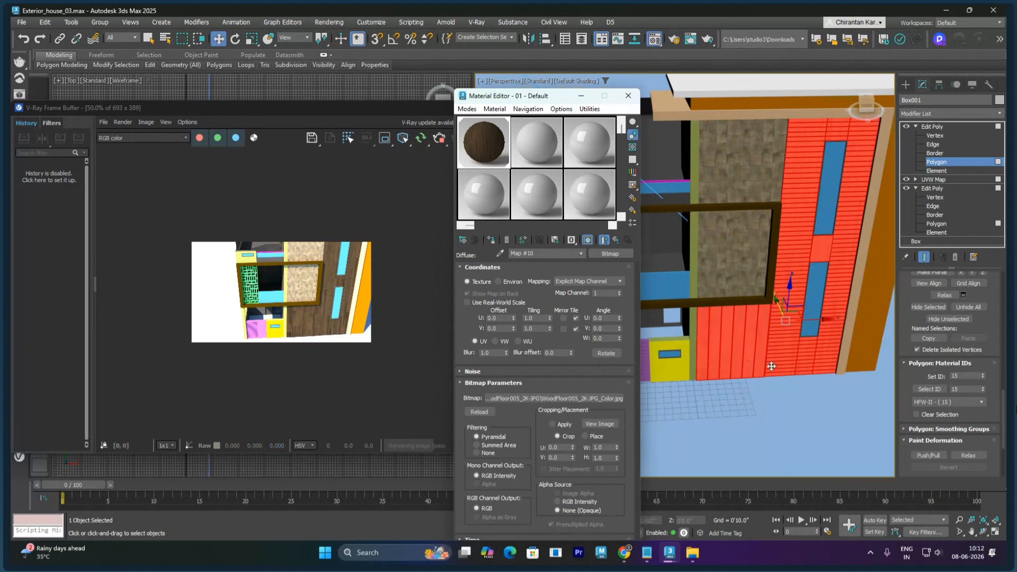
Step: Add a UVW Map modifier above the upper Edit Poly for the selected HFW-II wall-cladding polygons
scroll(771, 360, "up", 5)
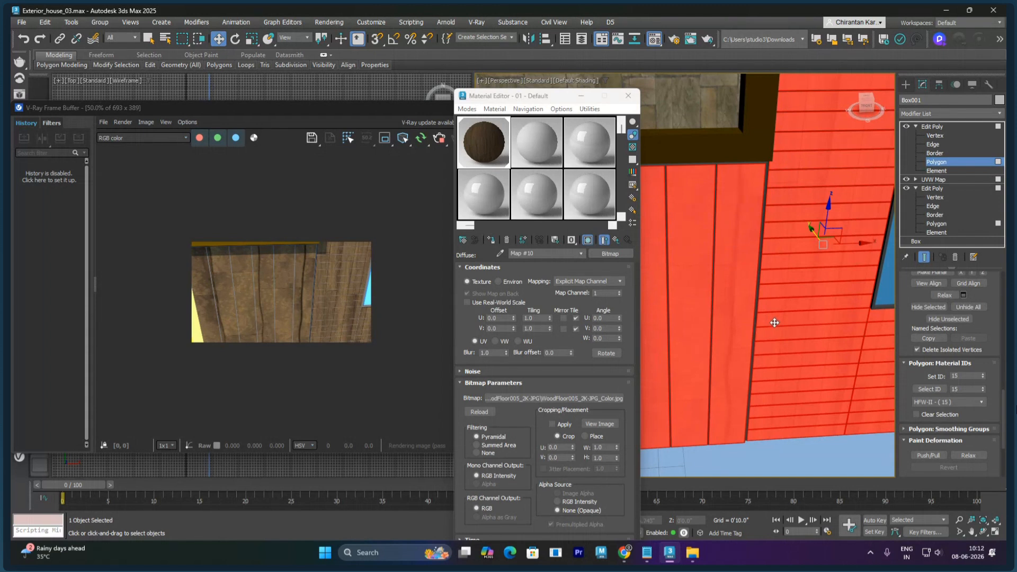
left_click(926, 114)
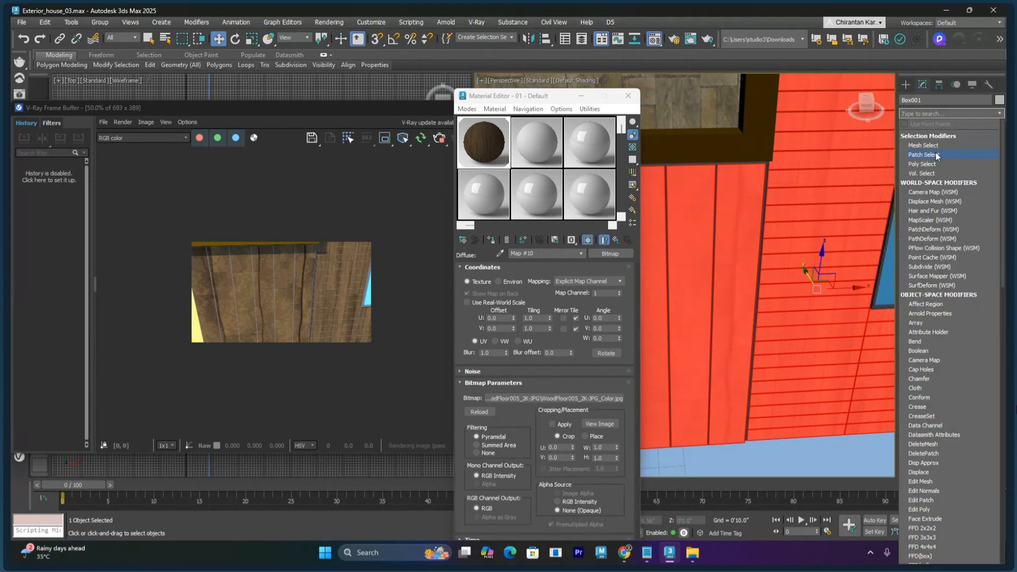
type("u")
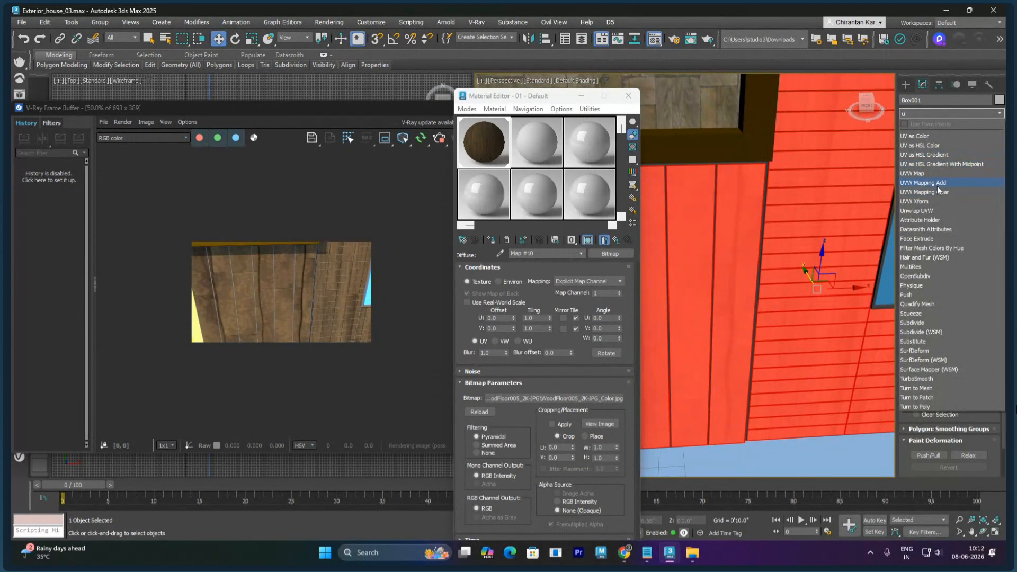
left_click(931, 173)
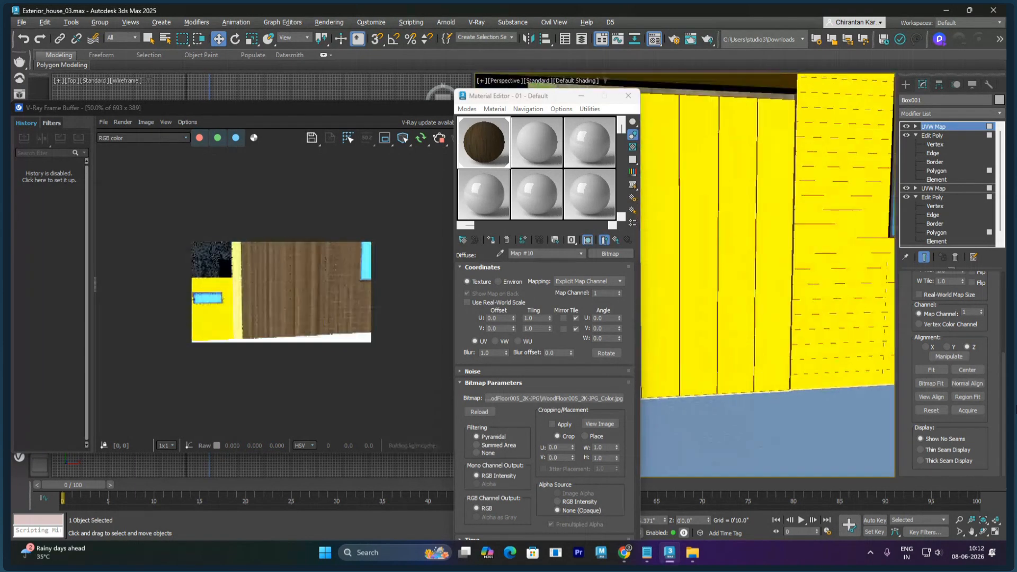
Step: Try X alignment with Fit on the cladding's new UVW mapping, and set its final alignment axis to Y
left_click(925, 347)
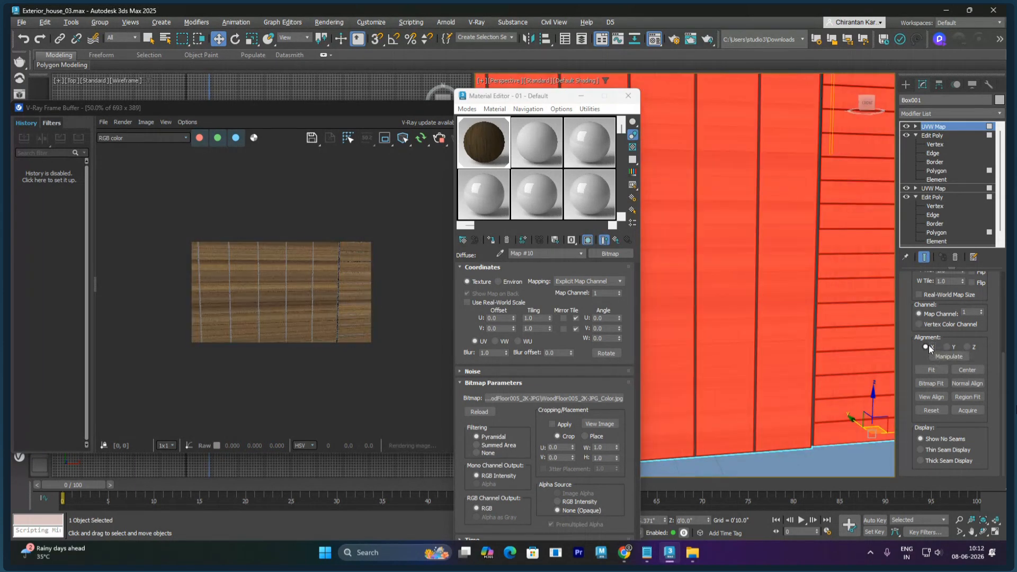
left_click(932, 370)
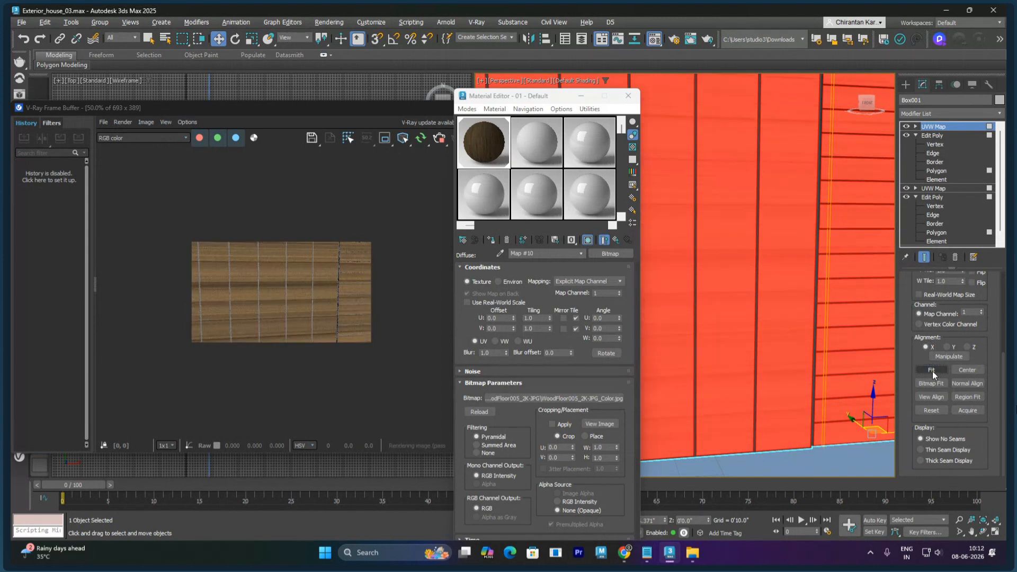
left_click(947, 347)
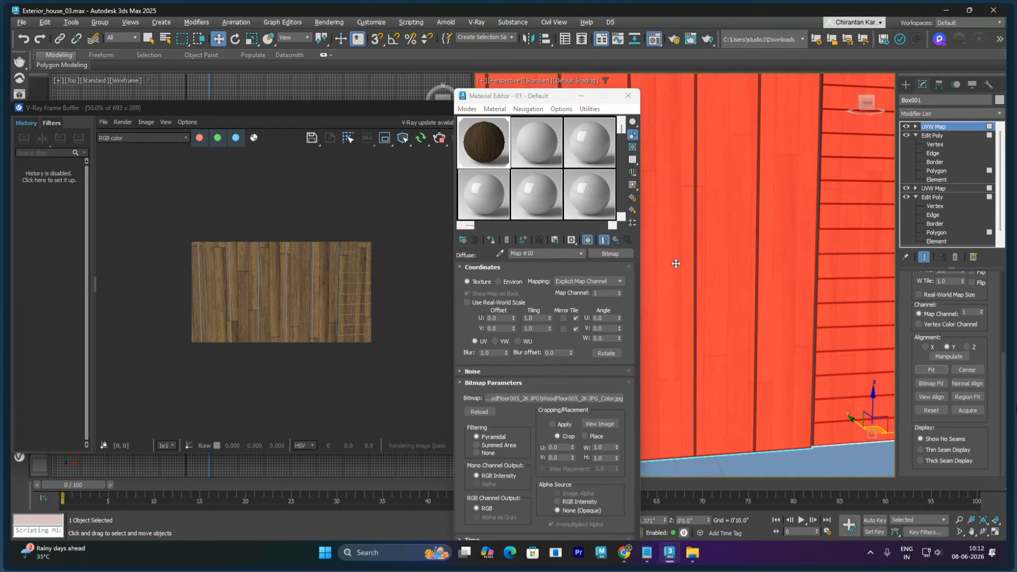
scroll(752, 218, "down", 6)
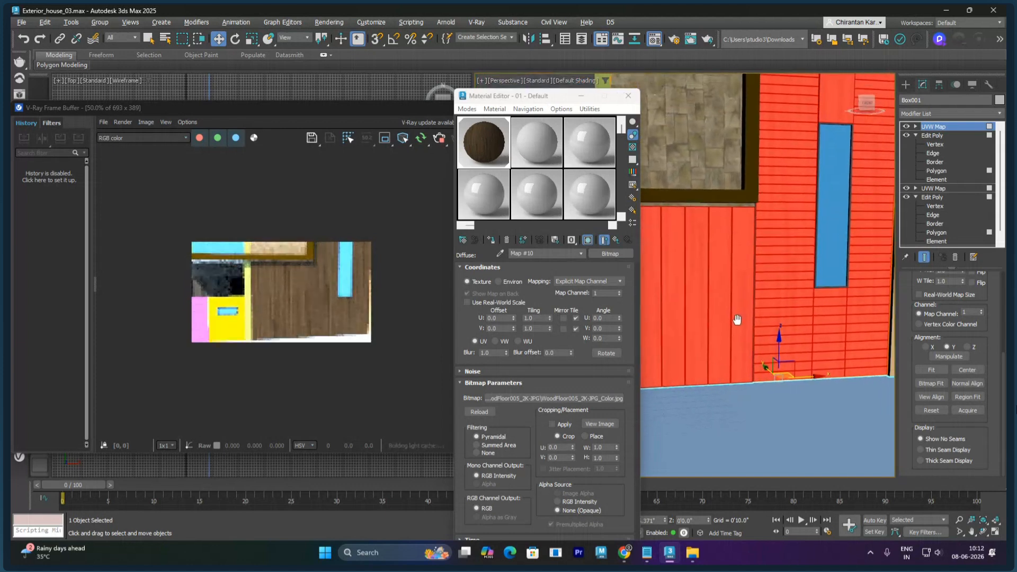
middle_click_drag(733, 343, 757, 338)
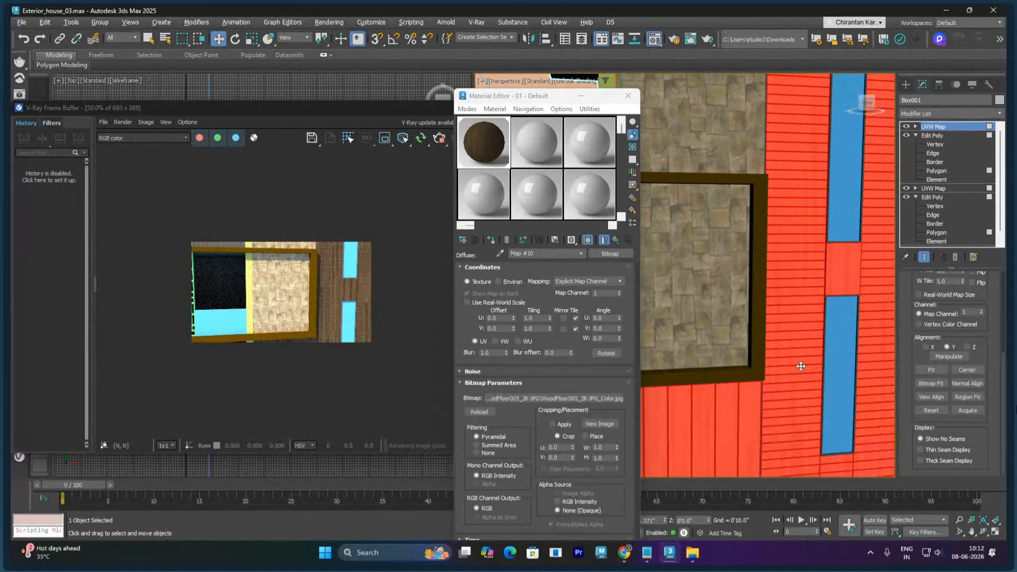
Step: Reduce the Edit Poly polygon selection to the six vertical planks below the framed stone wall
middle_click_drag(755, 435, 806, 317)
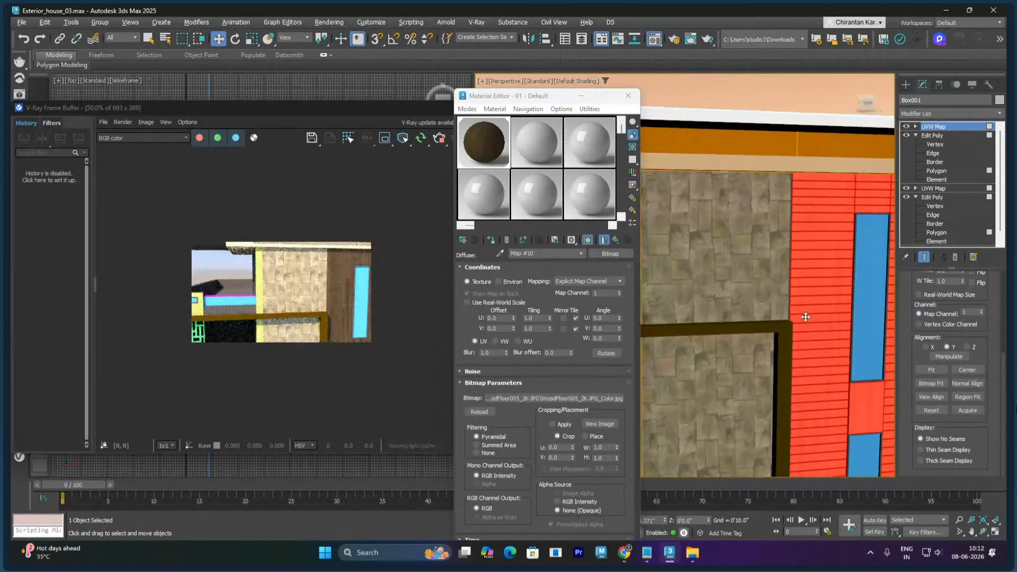
left_click(935, 162)
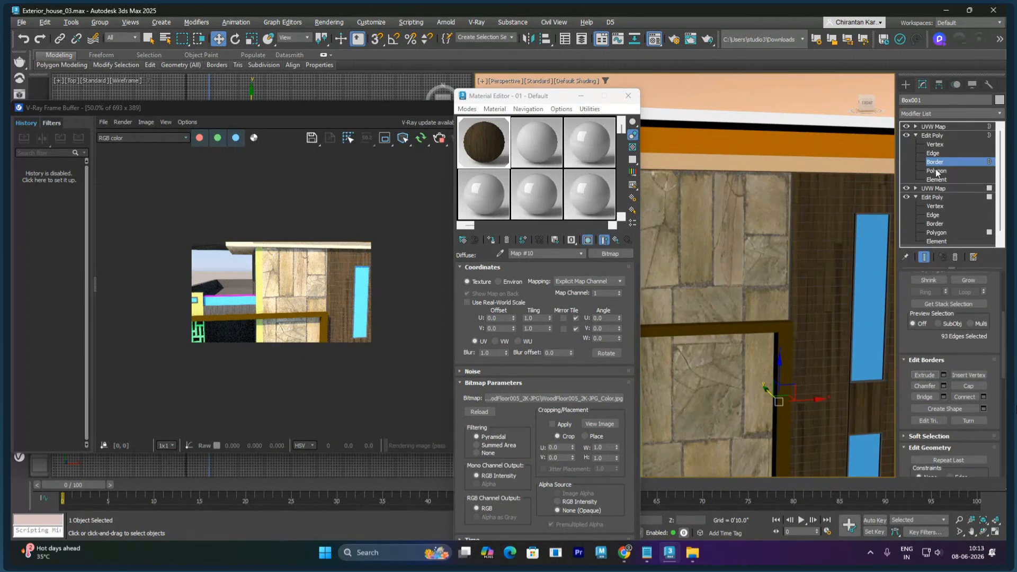
left_click(936, 171)
middle_click_drag(760, 416, 731, 284)
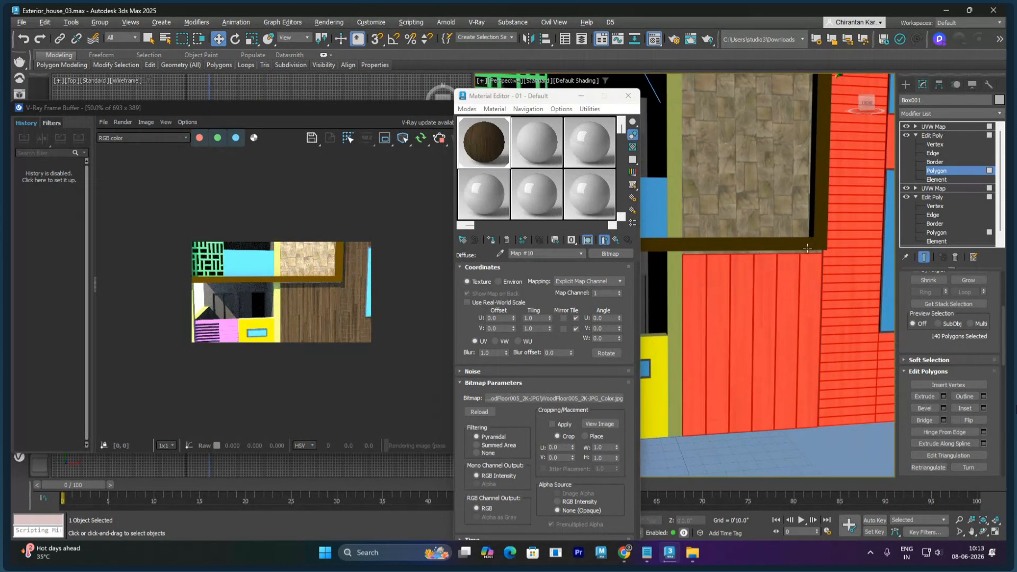
left_click(695, 279)
left_click(719, 304, "ctrl")
left_click(740, 310, "ctrl")
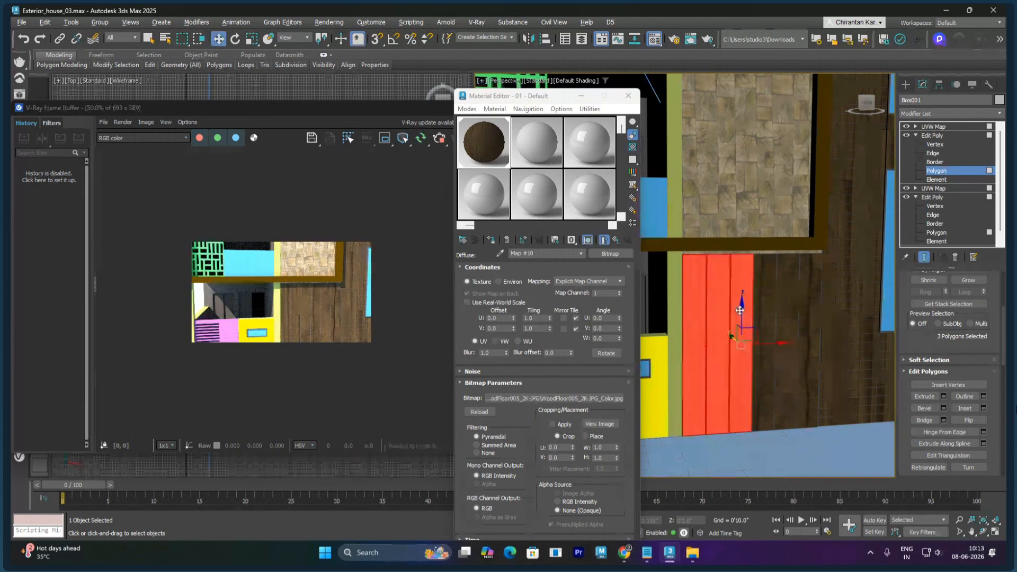
left_click(765, 312, "ctrl")
left_click(788, 312, "ctrl")
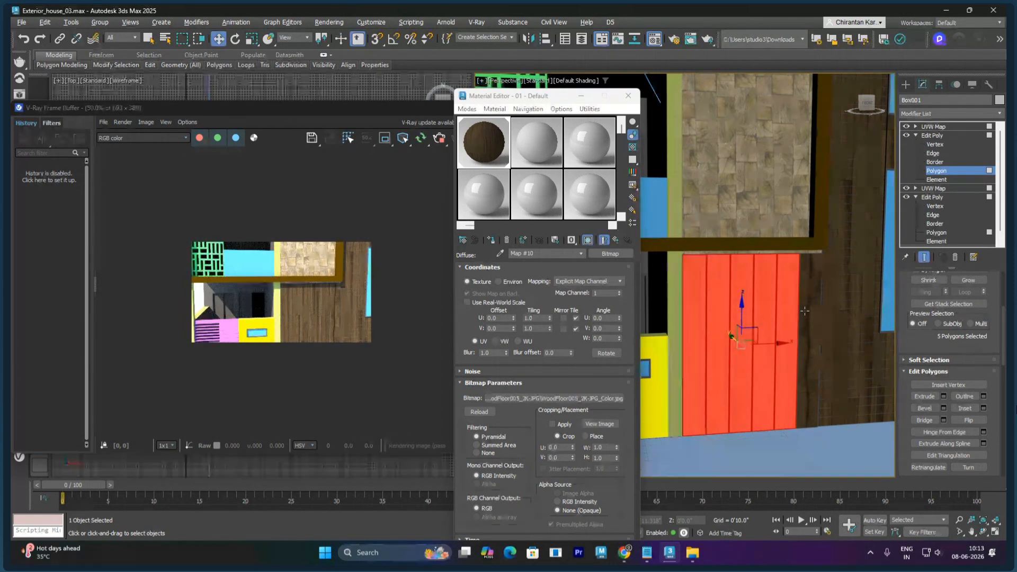
left_click(805, 311, "ctrl")
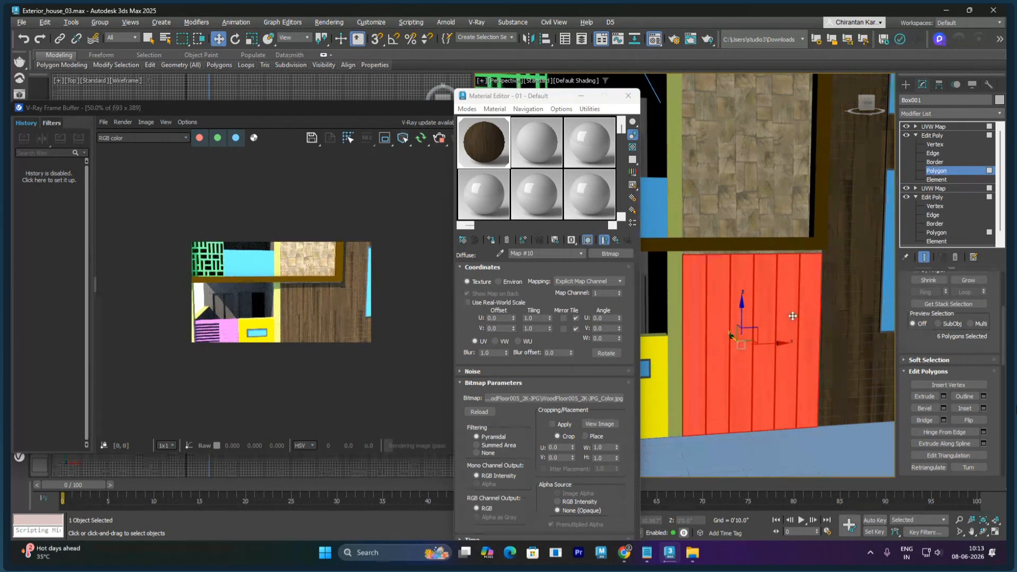
Step: Set the U tiling of the vertical planks' UVW Map to 0.35
left_click(936, 127)
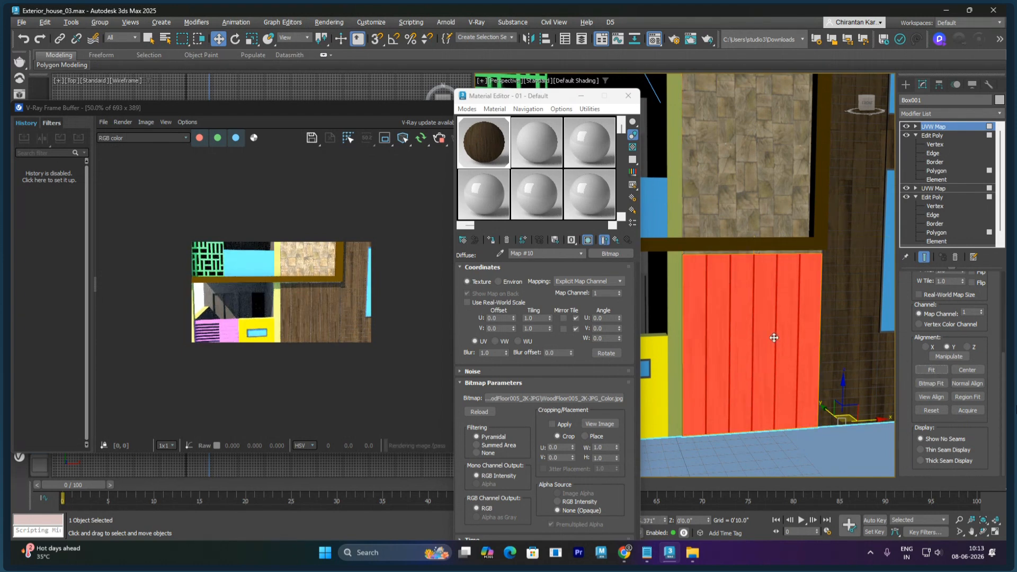
scroll(794, 341, "up", 2)
scroll(763, 311, "up", 4)
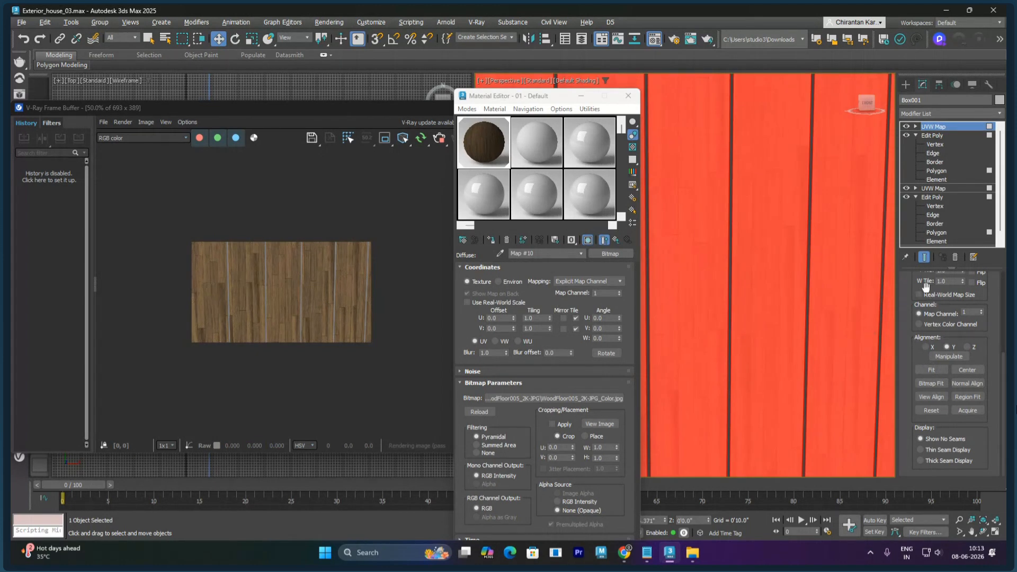
left_click_drag(923, 286, 919, 363)
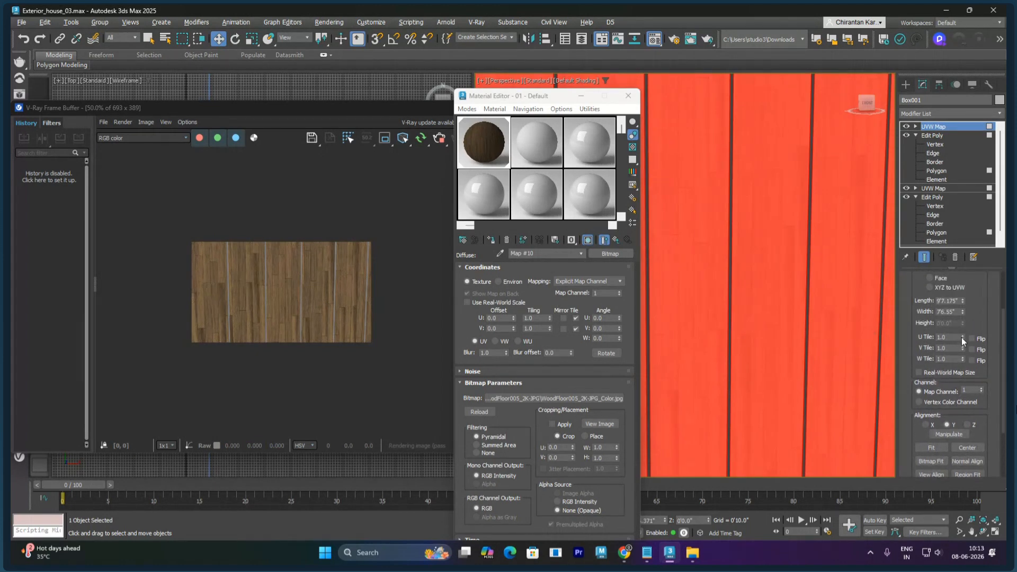
left_click_drag(961, 338, 964, 371)
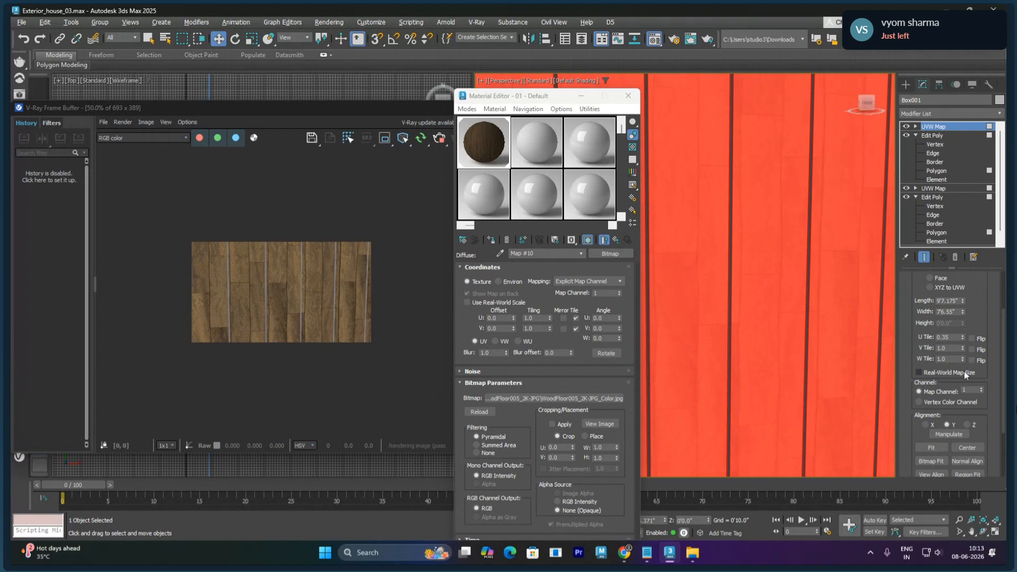
Step: Add a new Edit Poly modifier above the UVW Map and enter its Polygon level
scroll(841, 271, "down", 5)
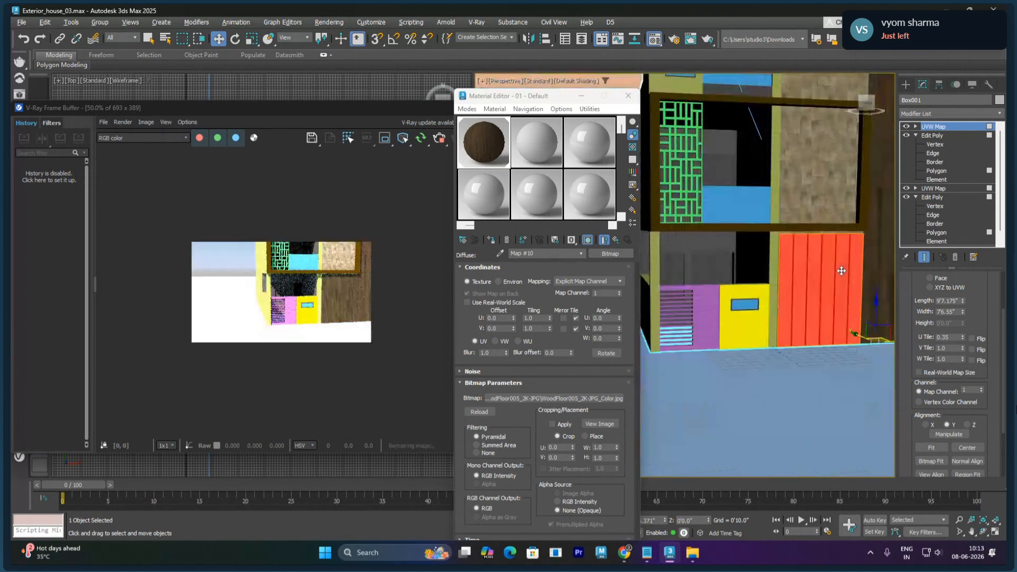
middle_click_drag(842, 271, 775, 291, "alt")
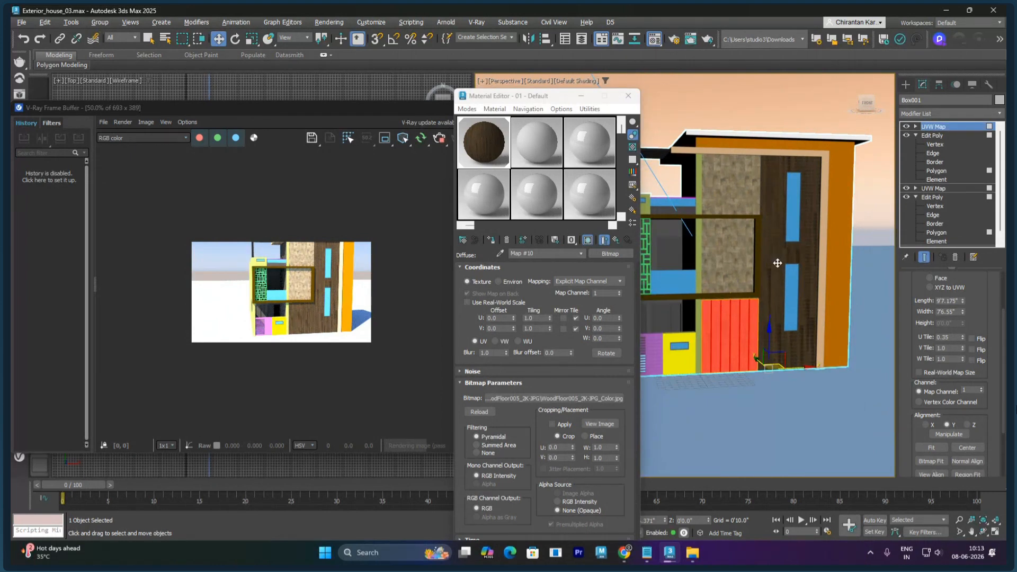
left_click(953, 113)
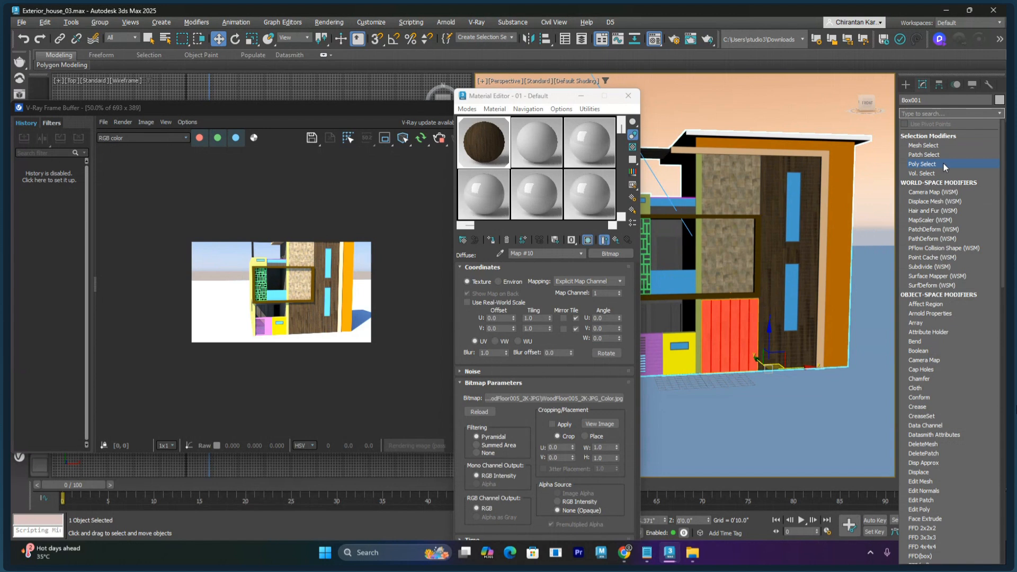
type("e")
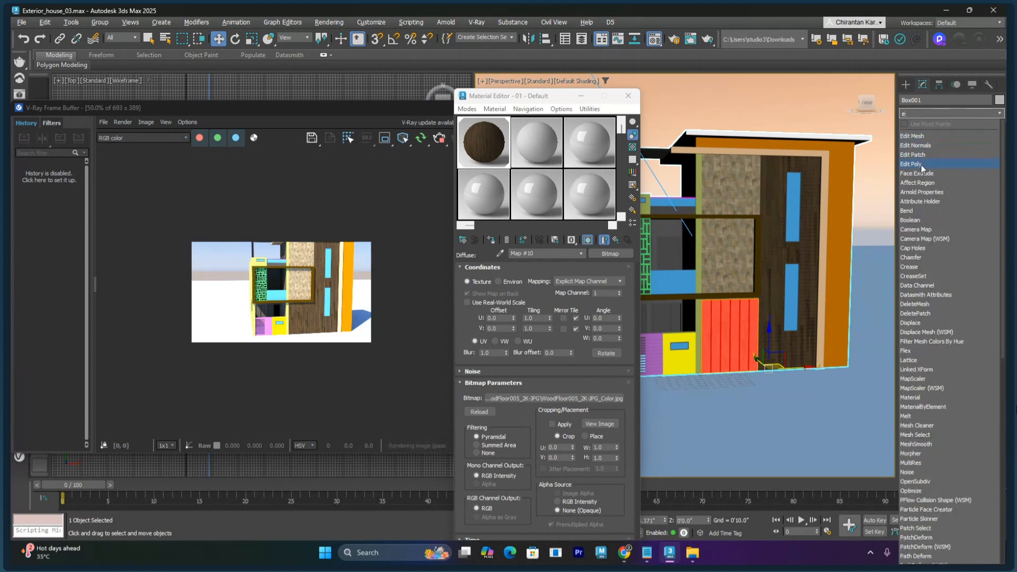
left_click(927, 164)
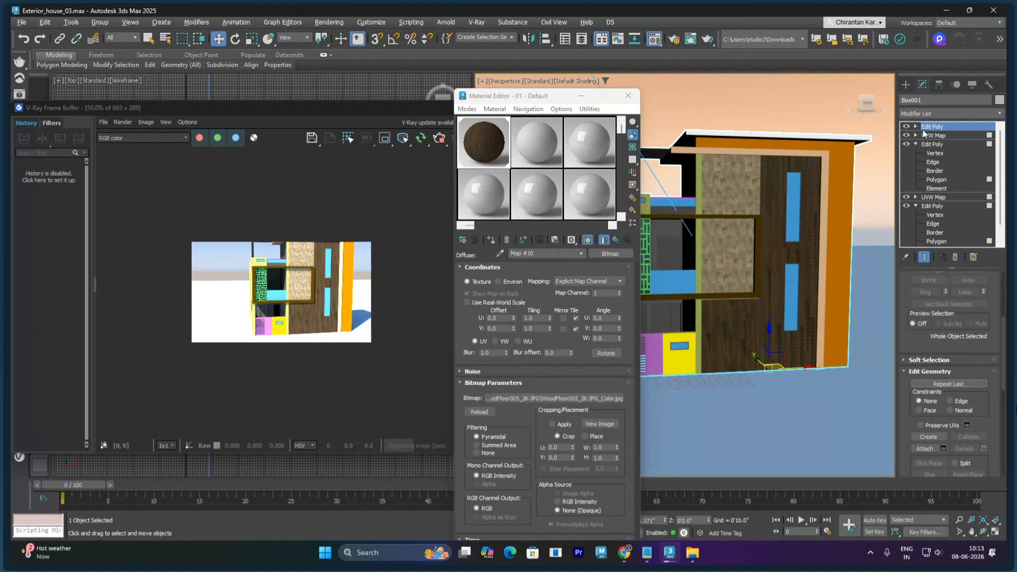
left_click(915, 127)
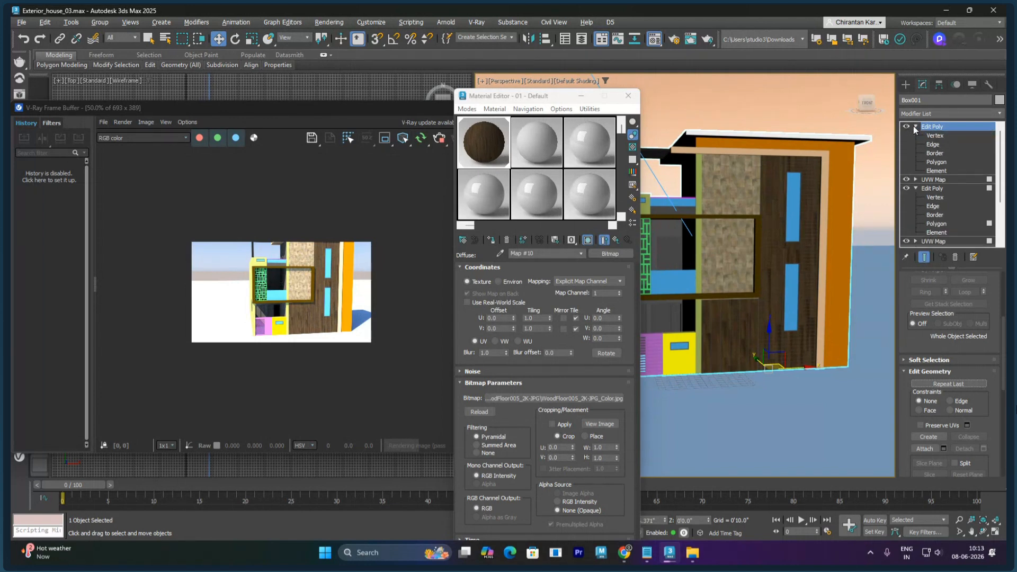
left_click(936, 162)
Step: Select all polygons with material ID 15, then exclude the vertical planks so only the horizontally slatted wall remains selected
left_click(730, 327)
left_click(769, 164)
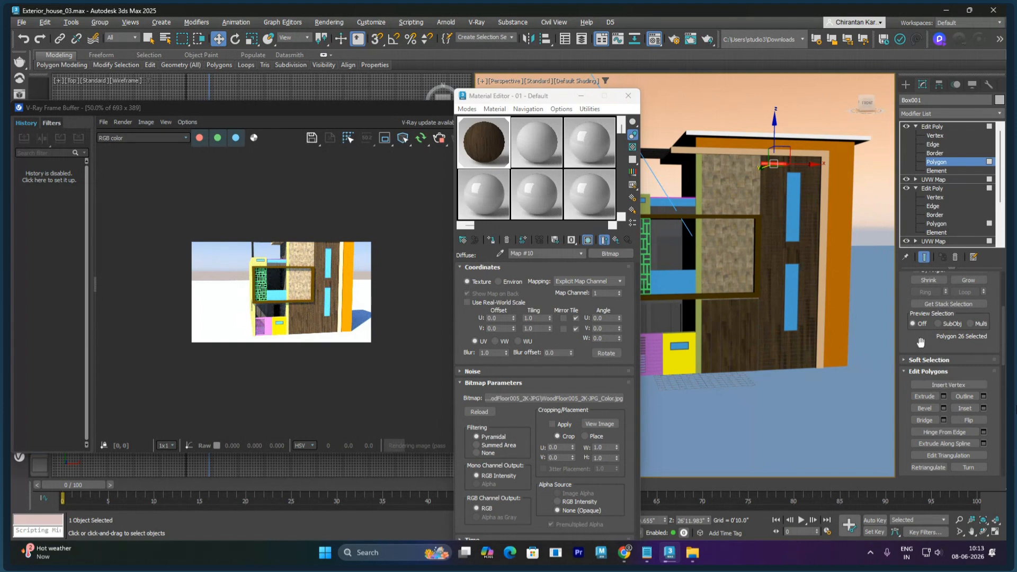
scroll(925, 297, "down", 10)
scroll(920, 269, "down", 3)
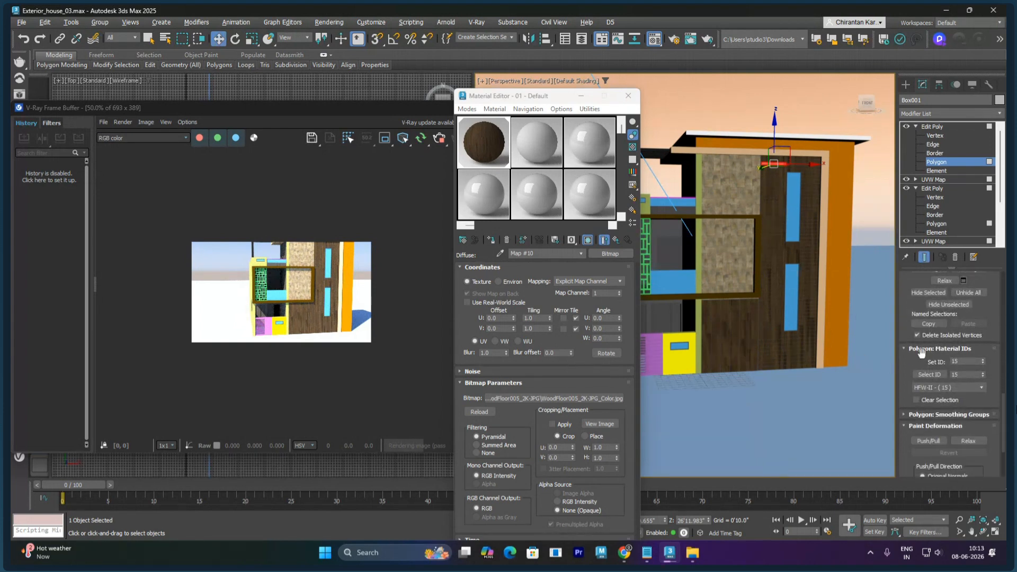
left_click(930, 375)
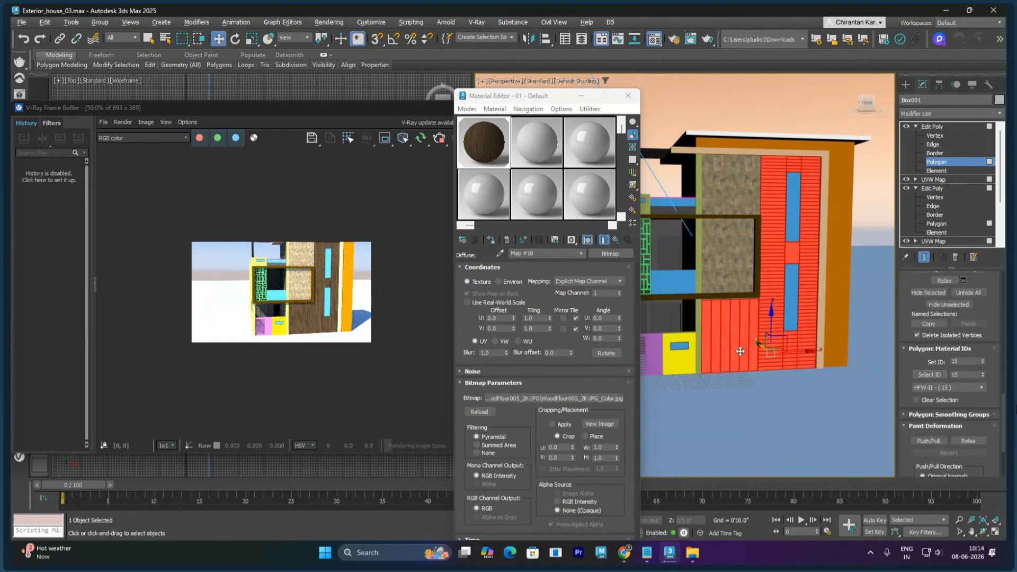
middle_click_drag(711, 386, 711, 397, "alt")
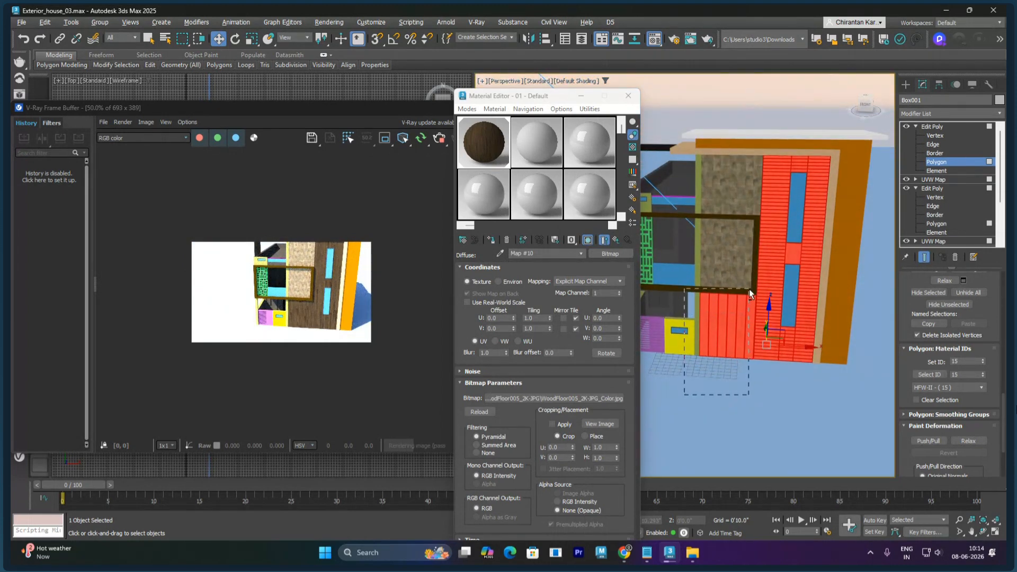
left_click_drag(749, 289, 749, 289, "alt")
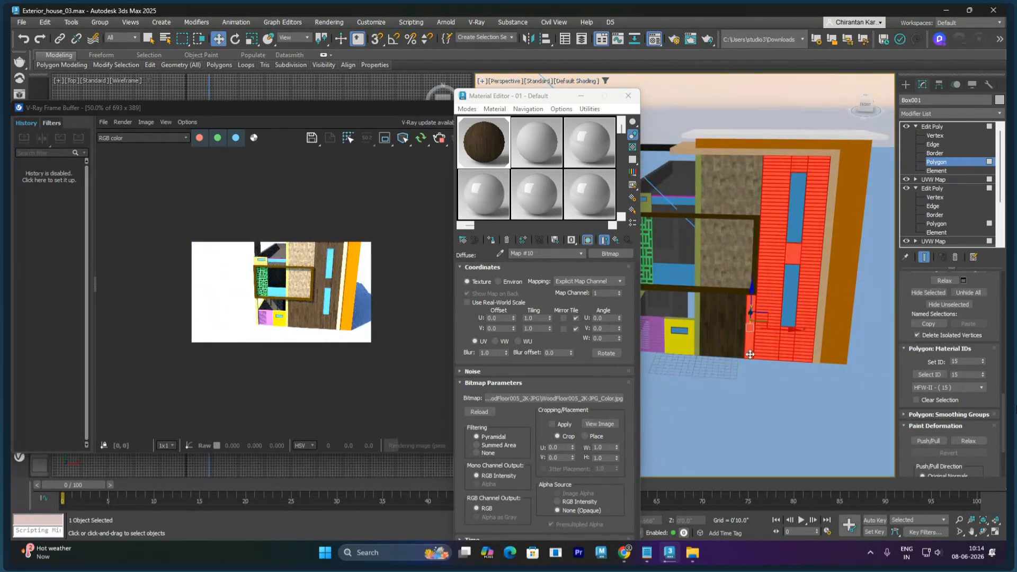
left_click(750, 355, "alt")
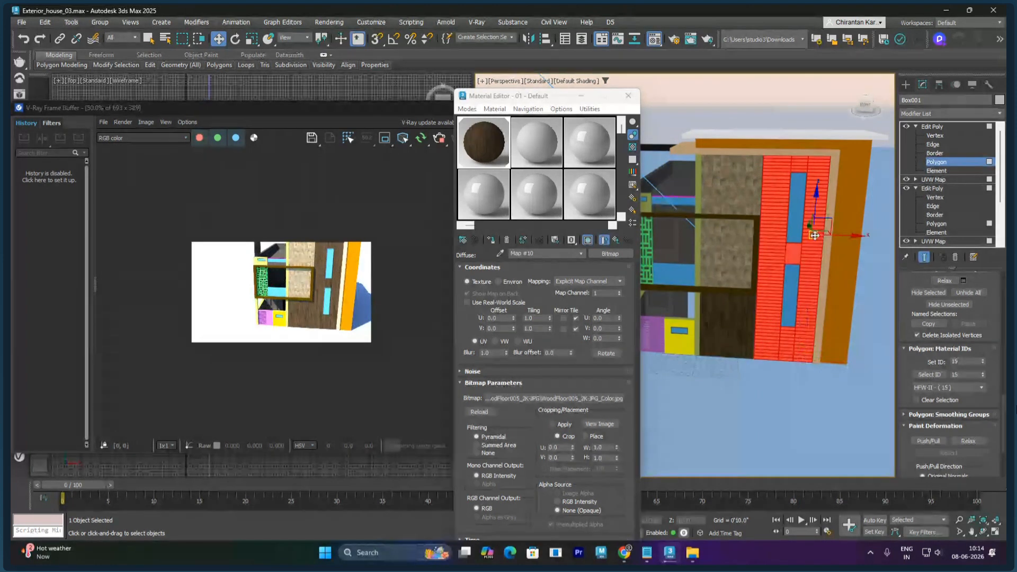
Step: Add a UVW Map modifier to the selected slatted wall, align it to the Y axis and fit it
left_click(948, 113)
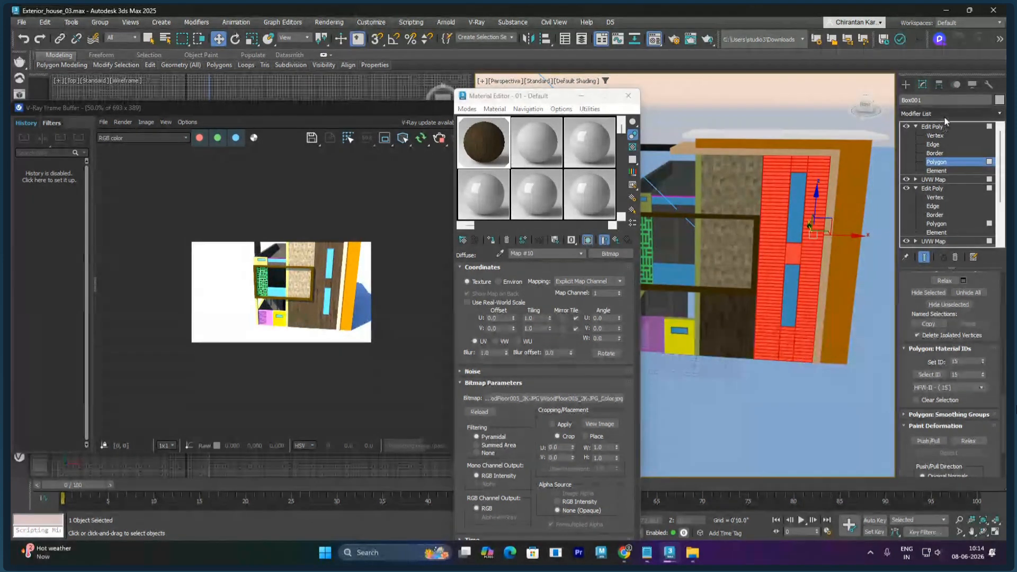
type("u")
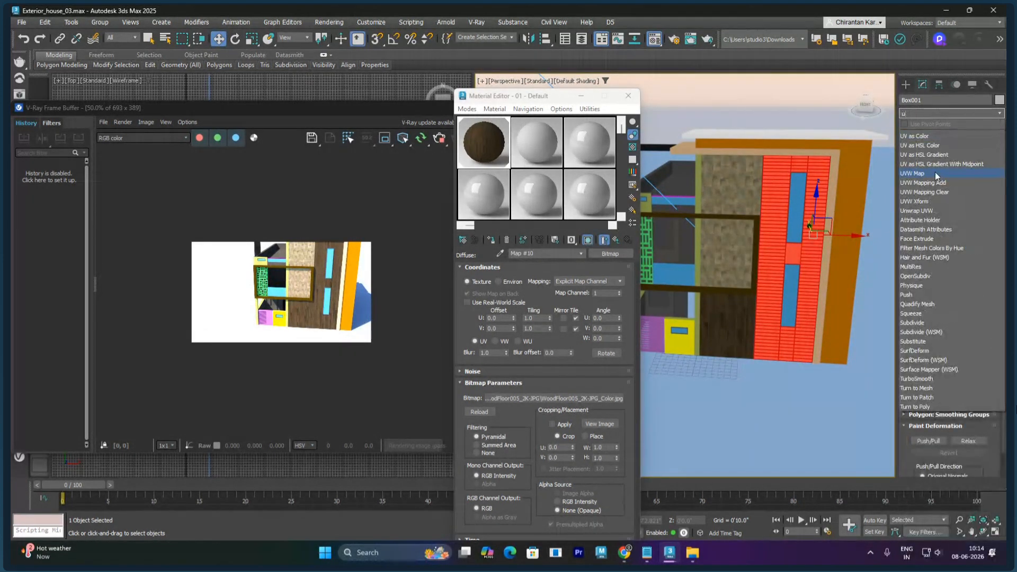
left_click(921, 174)
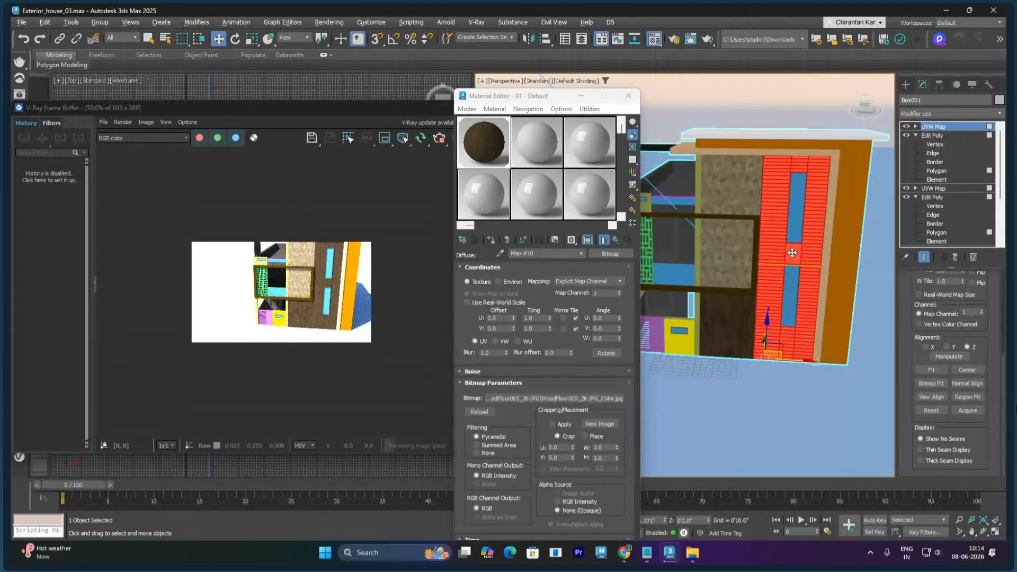
scroll(794, 238, "up", 5)
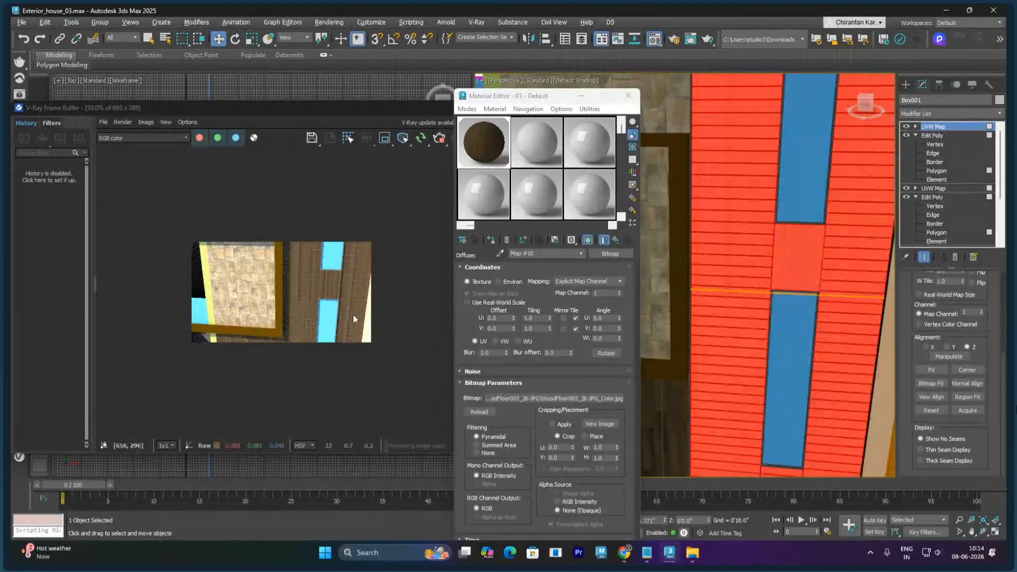
left_click(342, 309)
scroll(323, 303, "up", 4)
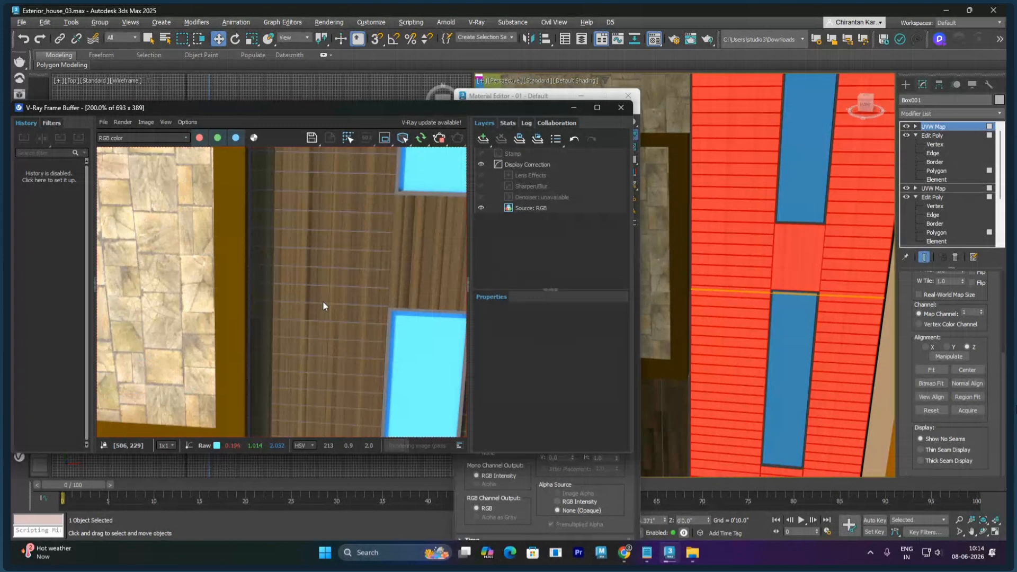
left_click(952, 349)
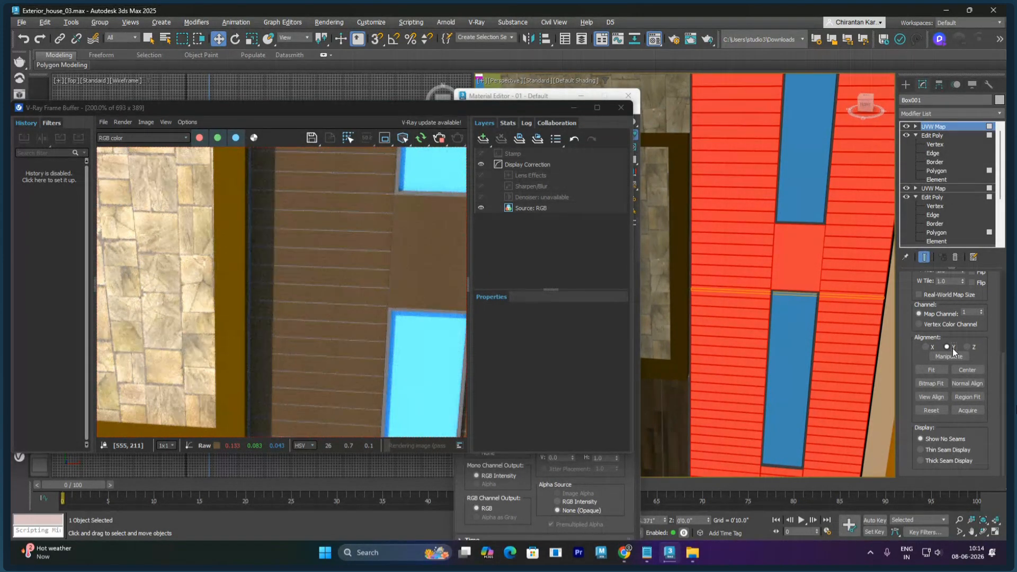
left_click(934, 370)
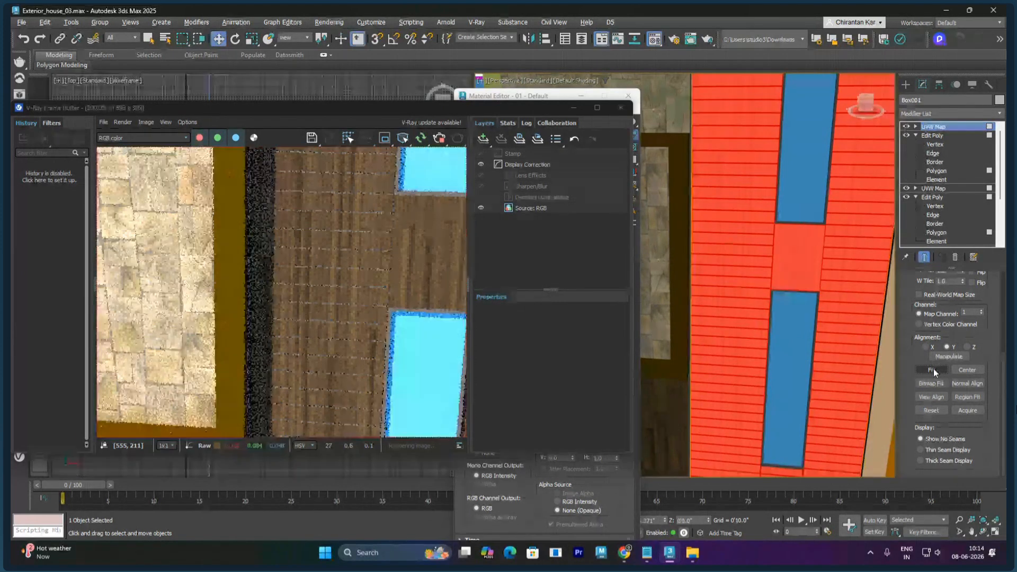
Step: Rotate the UVW Map gizmo a quarter turn with angle snap so the wood grain runs horizontally, and fit it again
left_click(916, 126)
left_click(929, 135)
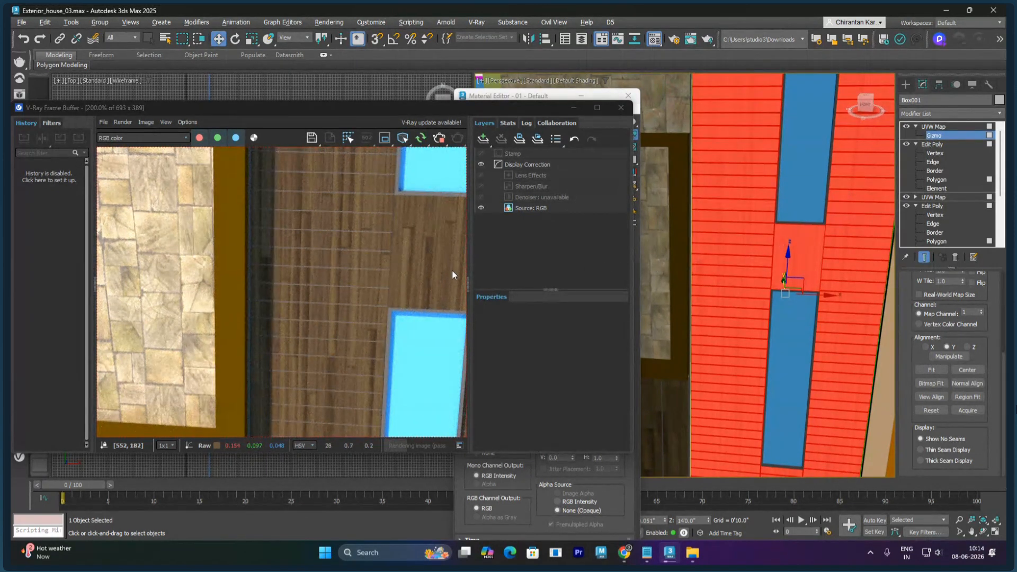
scroll(422, 270, "down", 2)
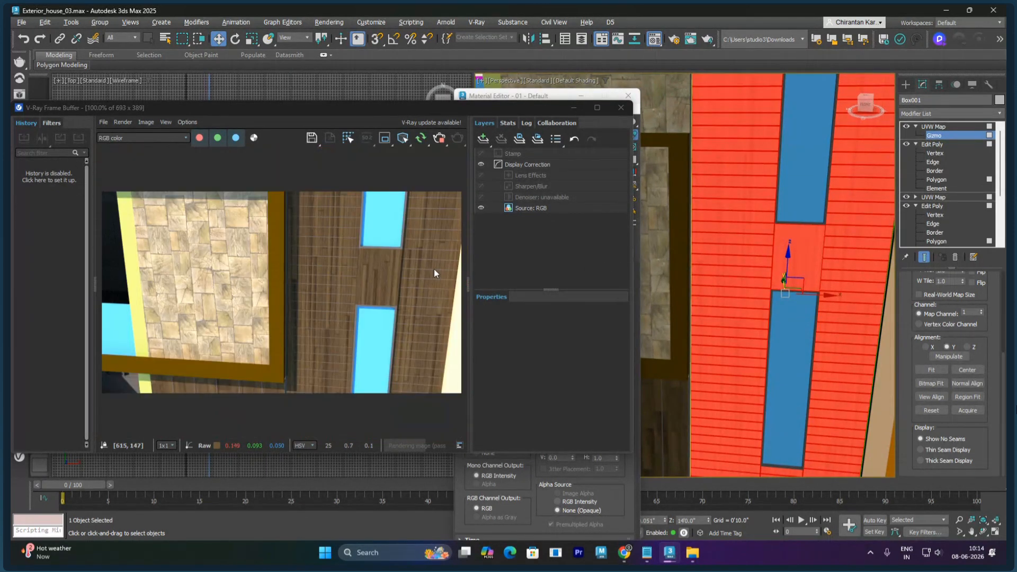
right_click(824, 285)
left_click(842, 299)
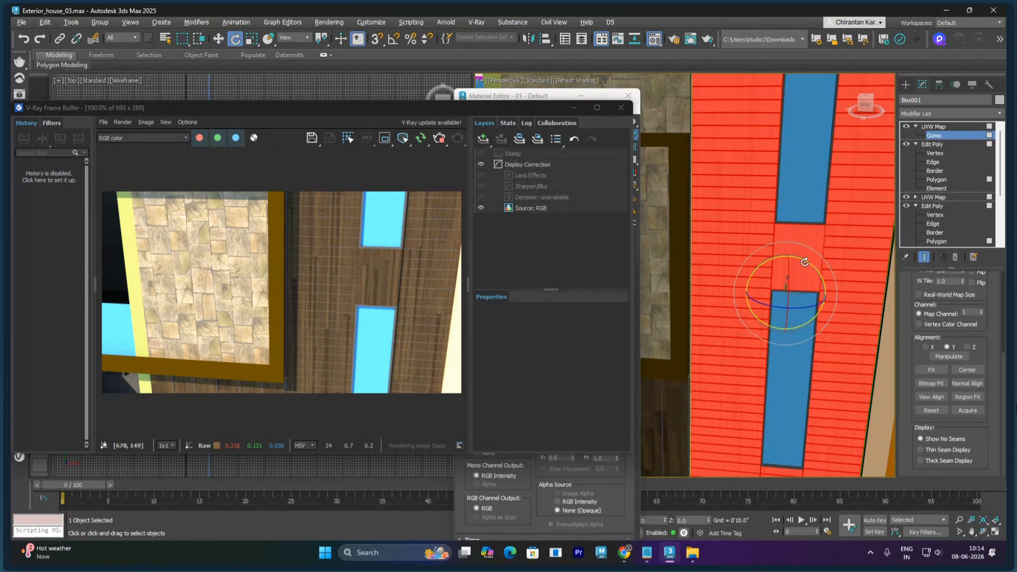
key("a")
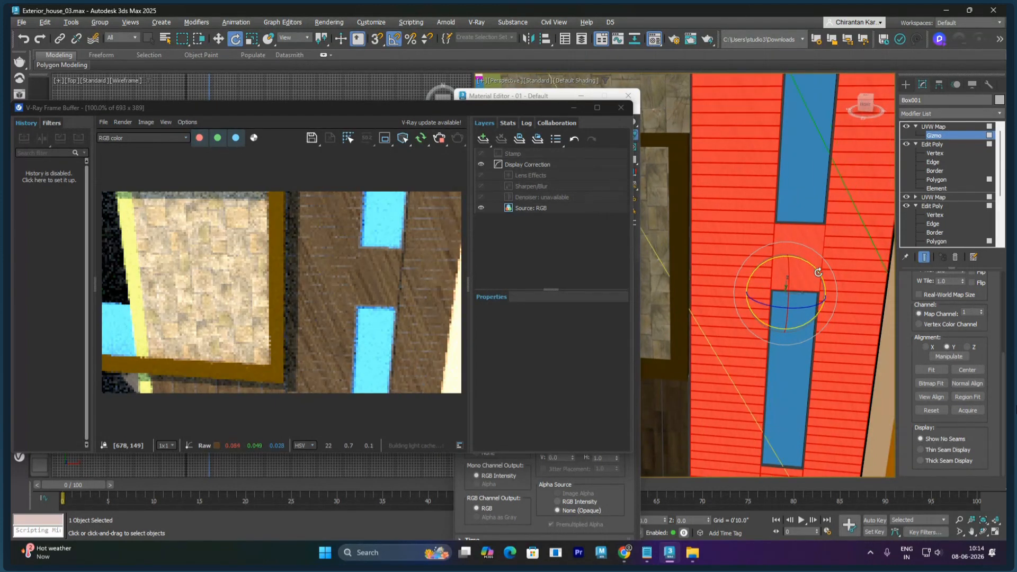
left_click_drag(819, 272, 835, 306)
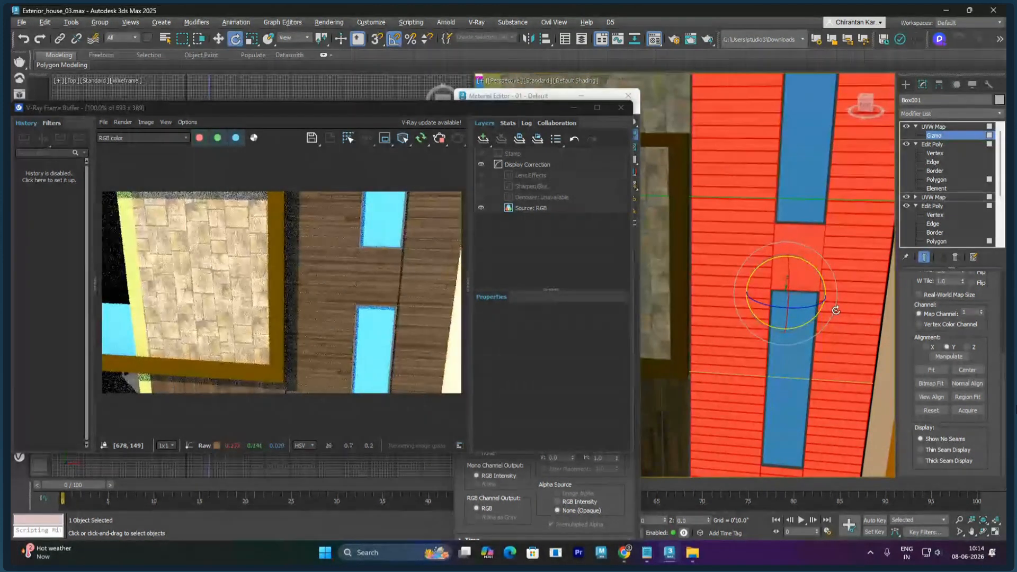
left_click(930, 370)
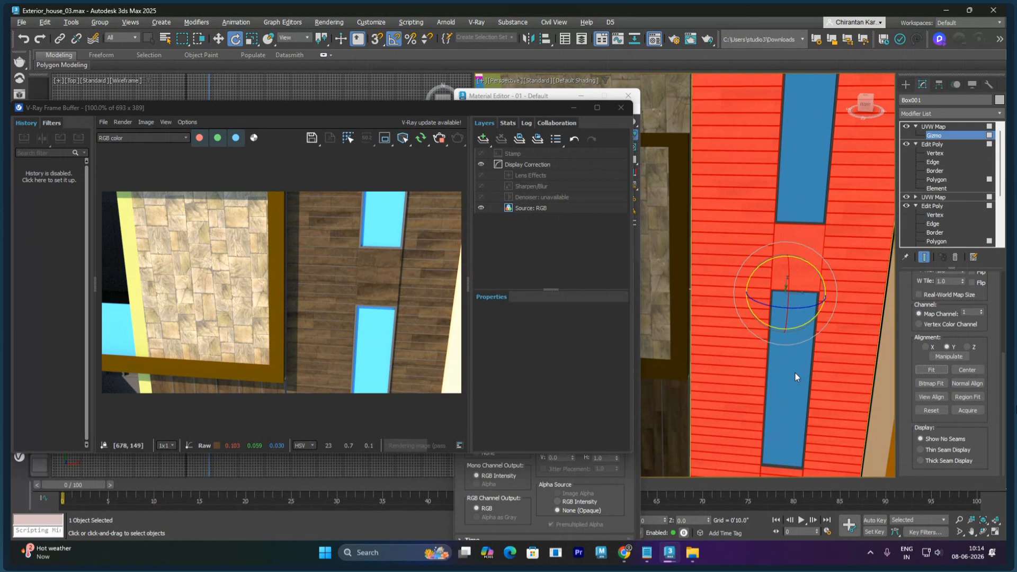
Step: Leave the UVW Map's gizmo level and examine the wood grain on the vertical planks and the horizontally slatted wall
left_click(946, 127)
scroll(798, 265, "down", 6)
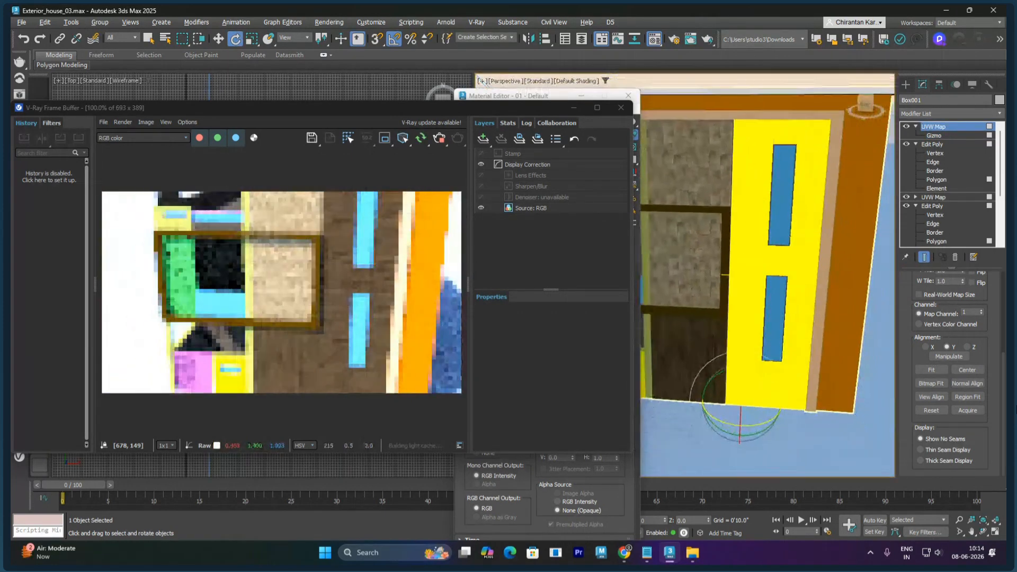
scroll(760, 316, "up", 7)
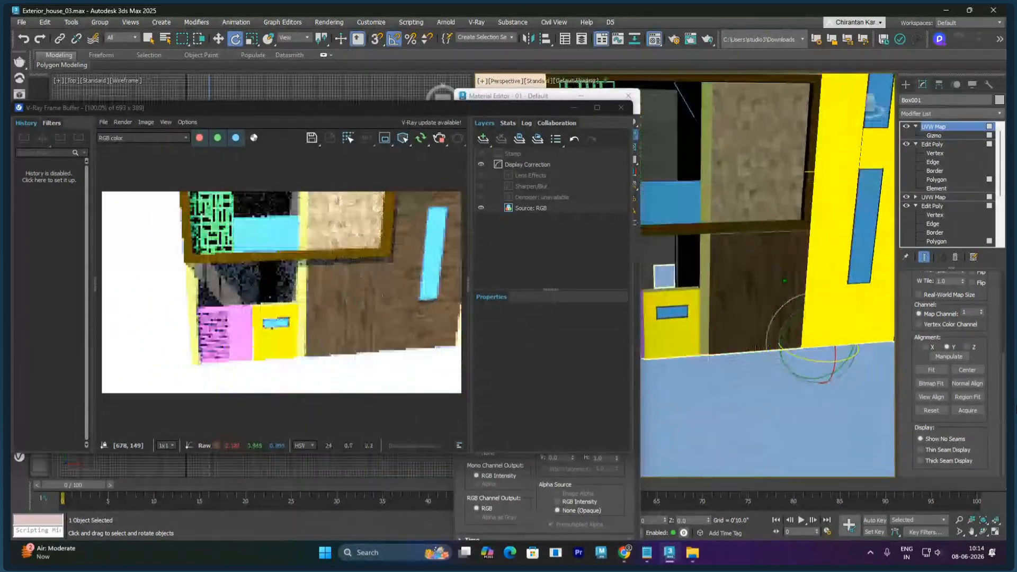
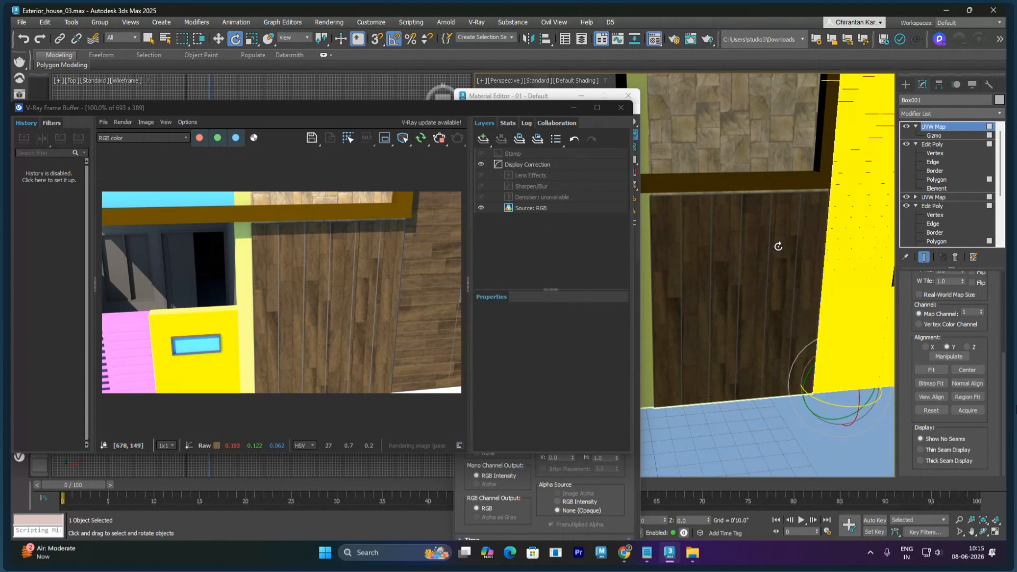
scroll(777, 249, "down", 2)
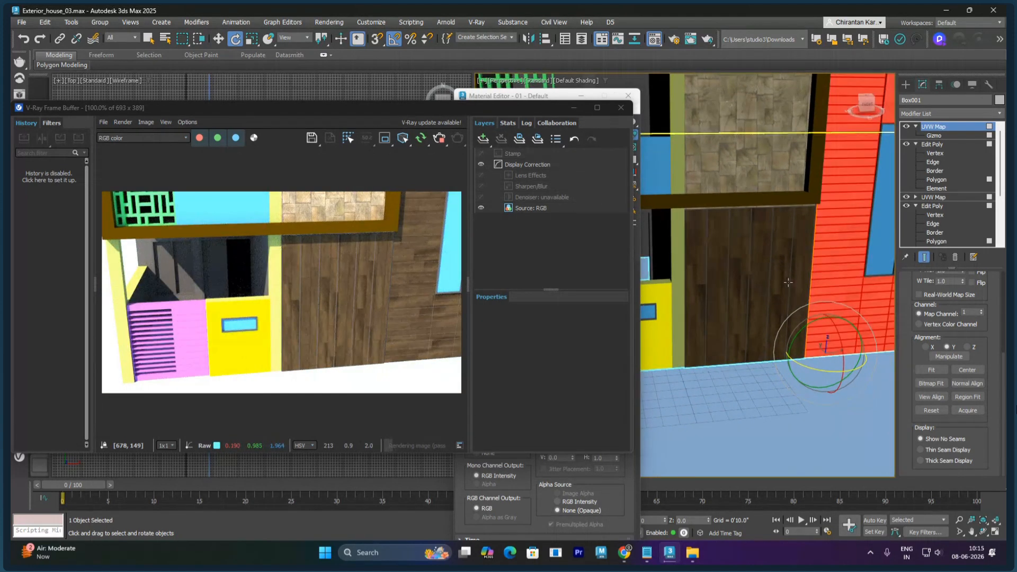
scroll(779, 259, "up", 3)
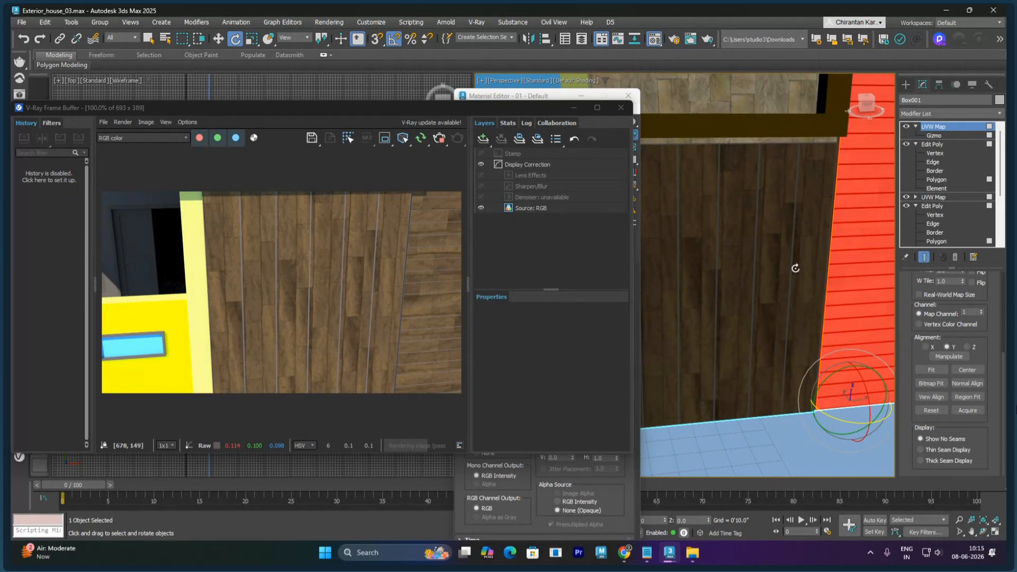
Step: Go up from the diffuse bitmap to the HFW-II wood material and set its reflection color value to 120
key("m")
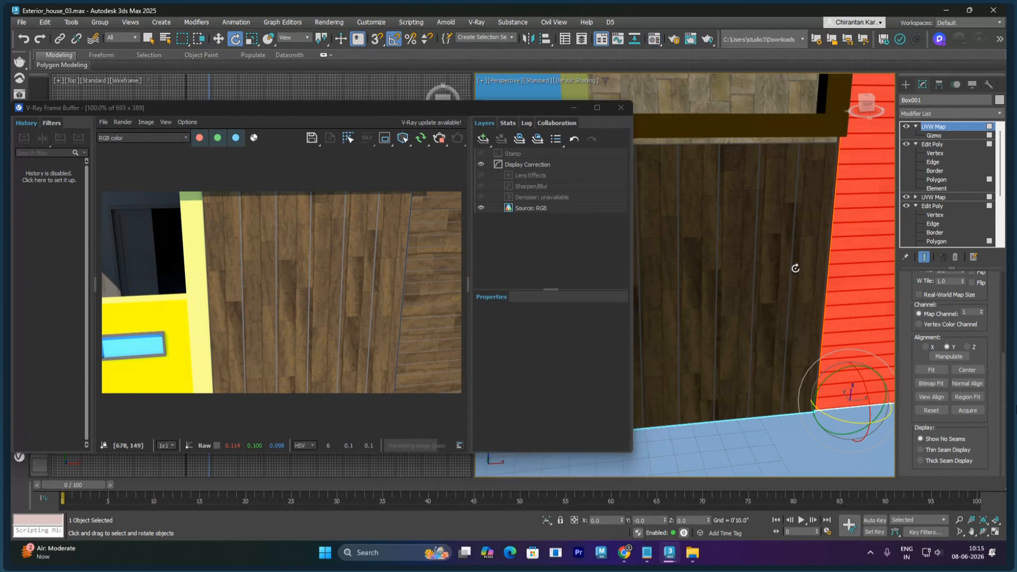
key("m")
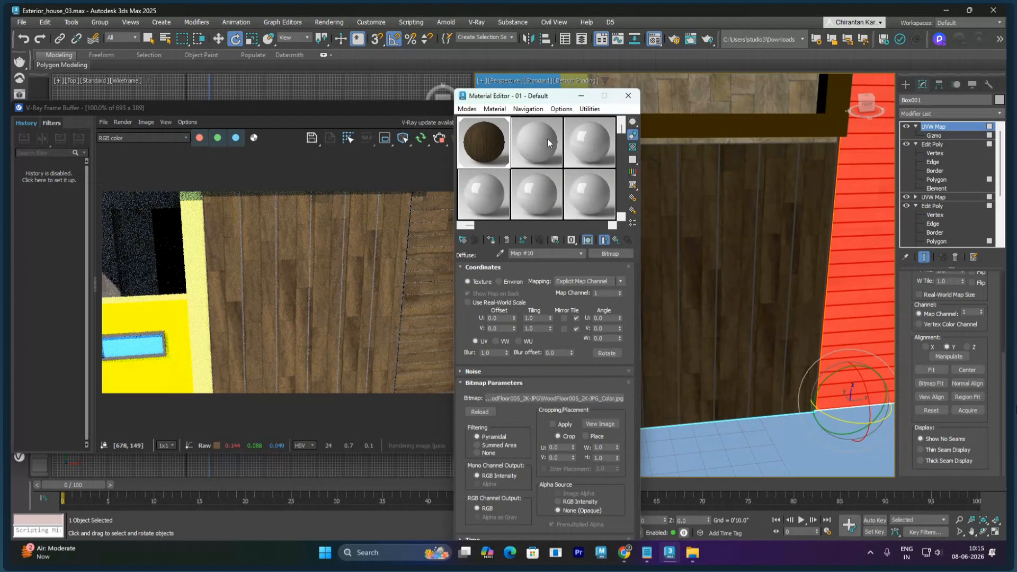
left_click_drag(527, 95, 685, 69)
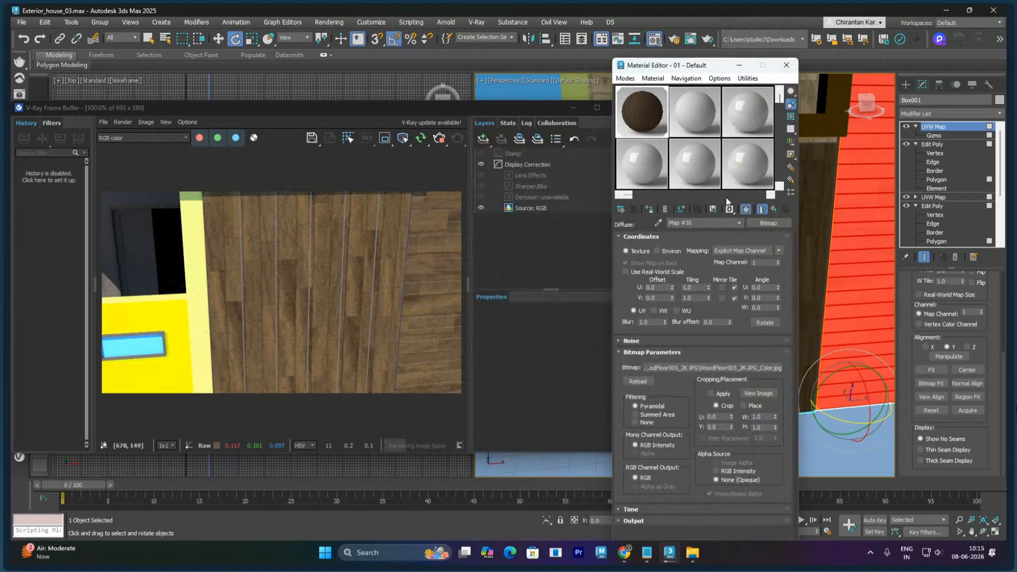
left_click(776, 208)
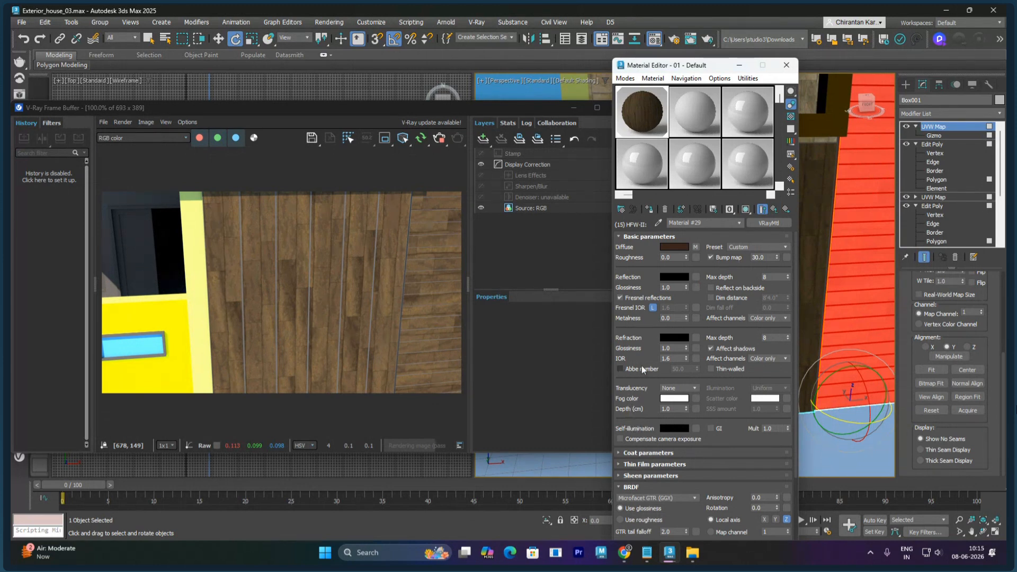
left_click(671, 278)
left_click_drag(540, 223, 562, 224)
right_click(641, 223)
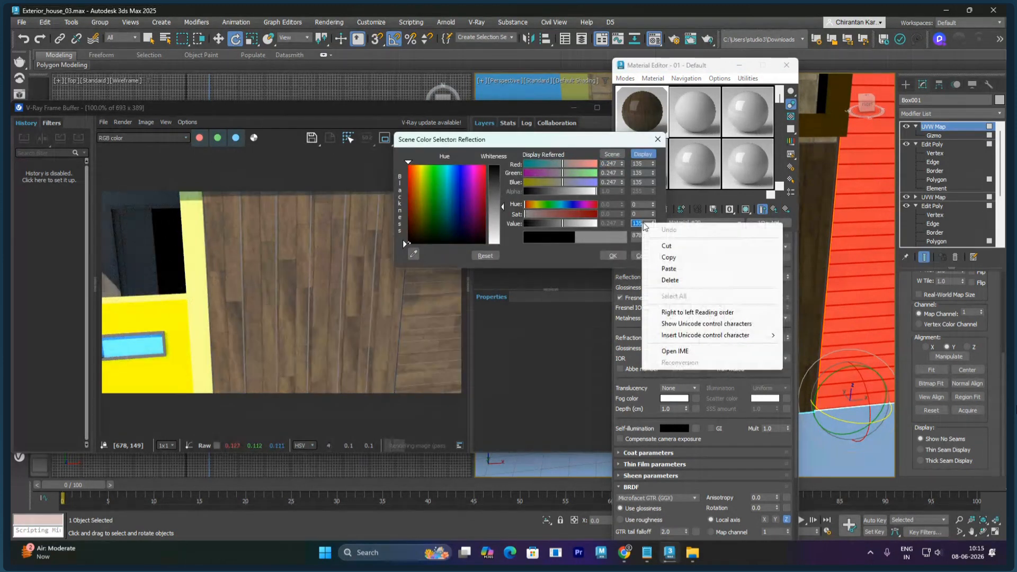
key("Escape")
type("120")
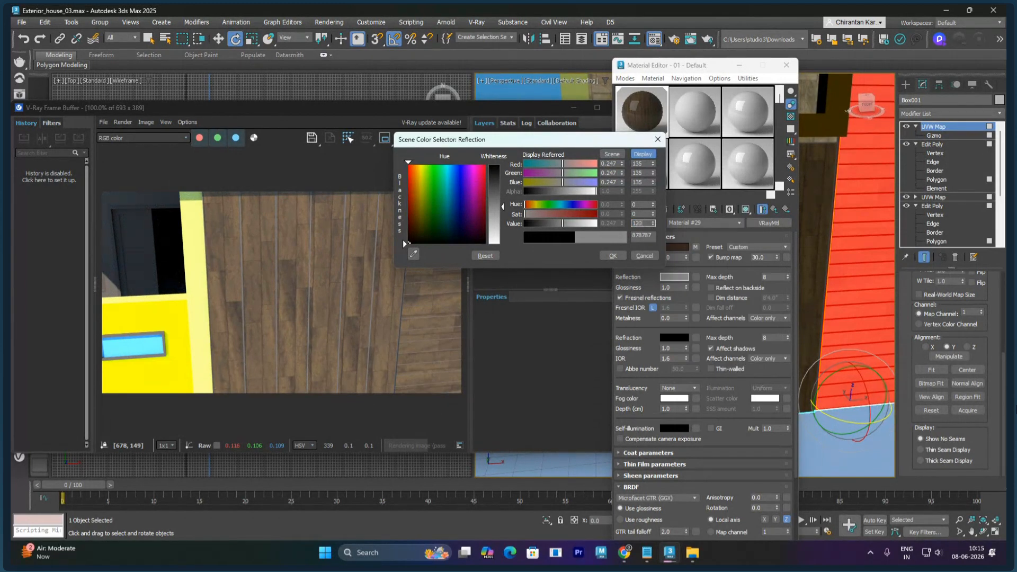
key("Return")
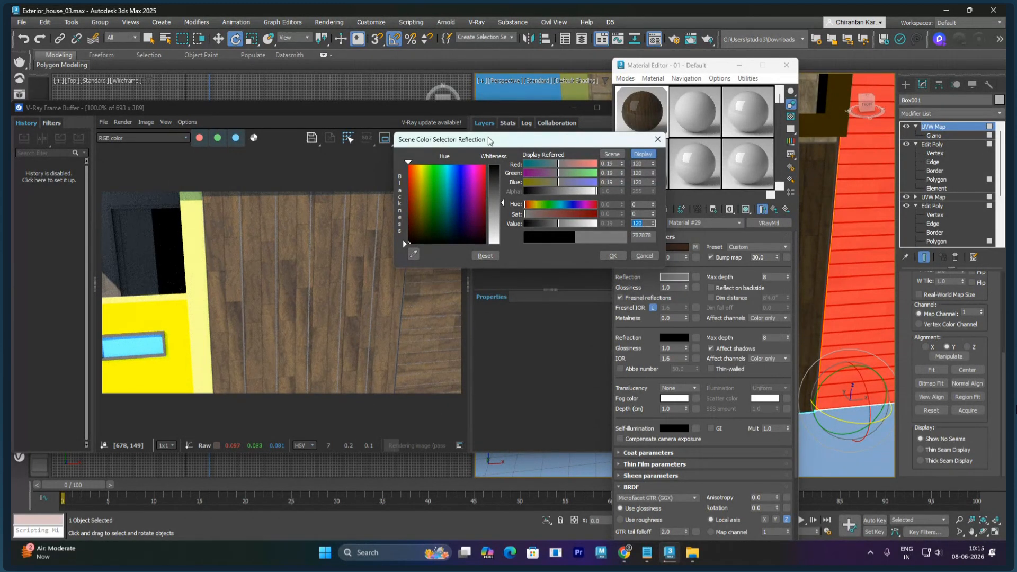
Step: Open an enlarged preview of the wood material, move the editor windows clear of it and accept the reflection color
right_click(646, 106)
left_click(646, 101)
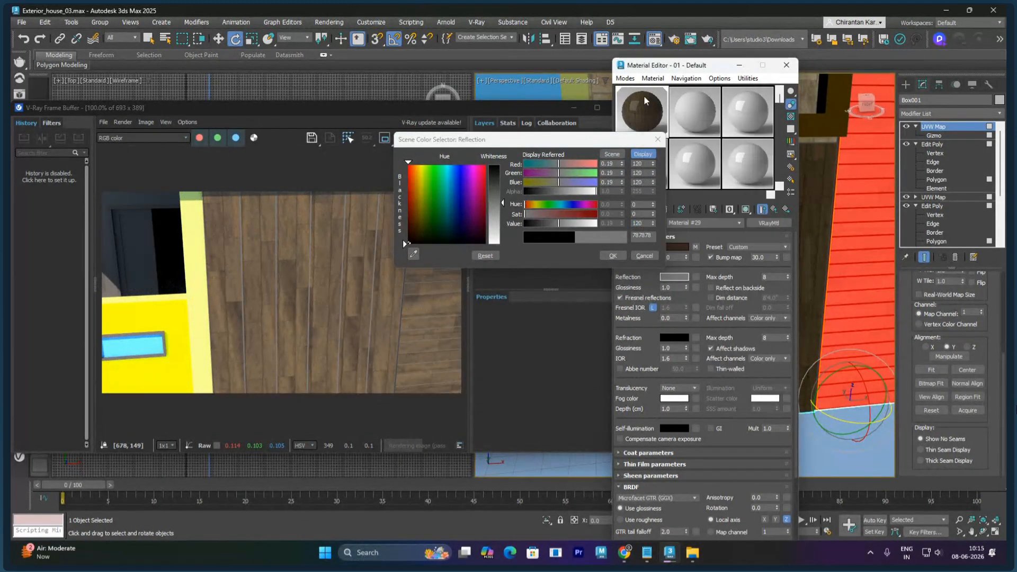
double_click(645, 101)
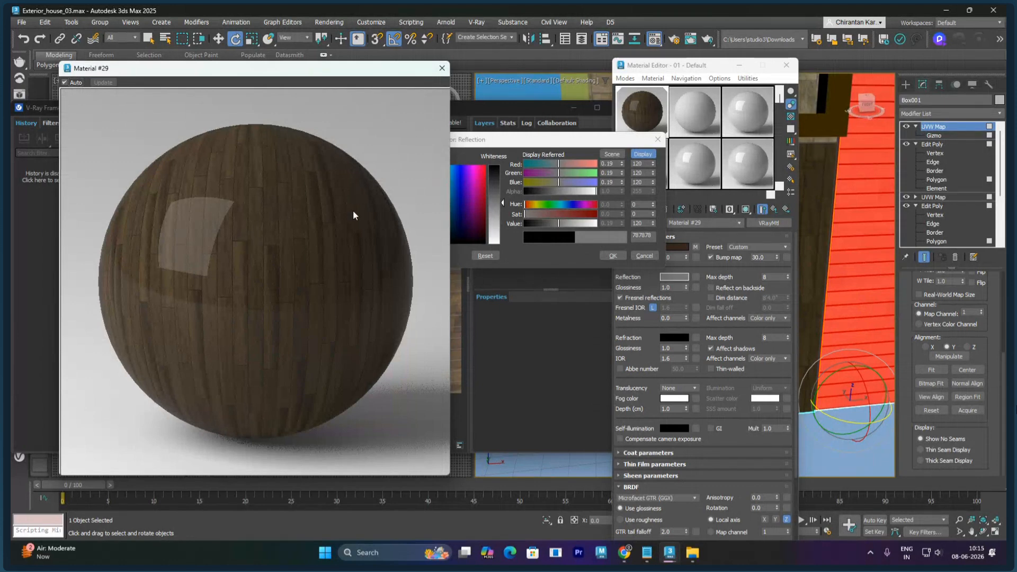
left_click_drag(640, 69, 732, 71)
left_click_drag(572, 144, 667, 126)
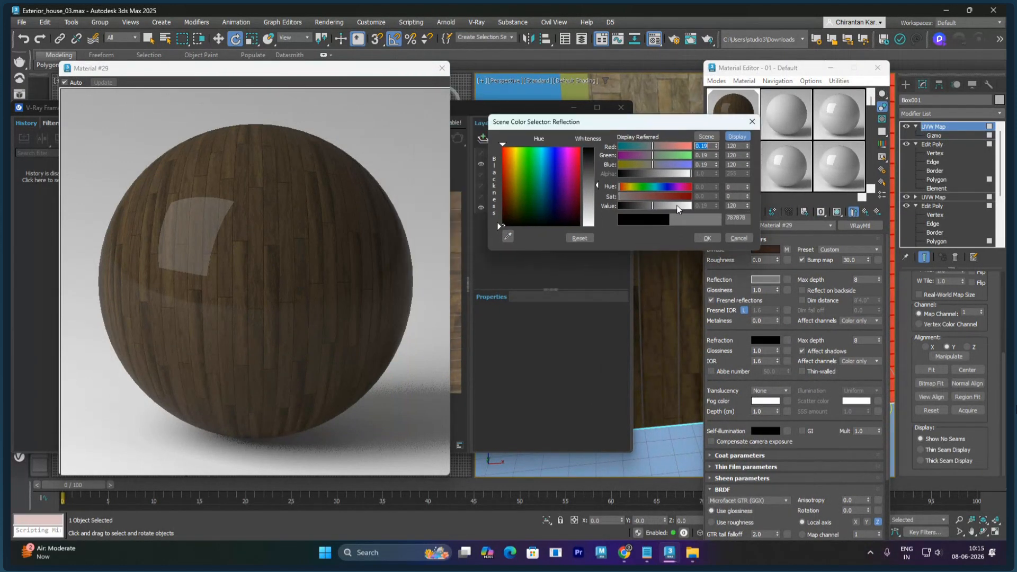
left_click(698, 236)
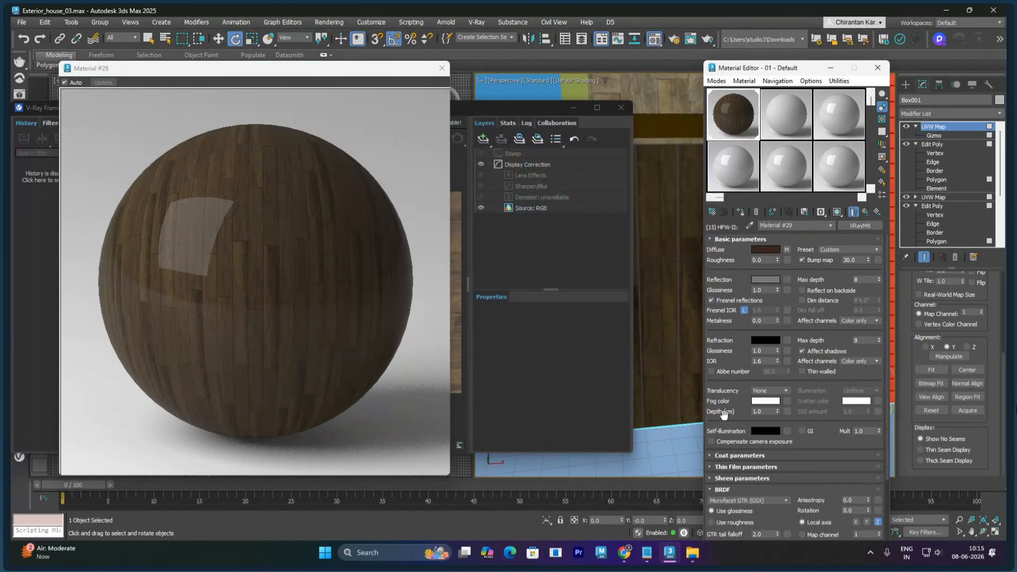
Step: Load WoodFloor005_2K-JPG_NormalGL.jpg as a Bitmap in the wood material's bump slot and return to the material
scroll(728, 367, "down", 5)
scroll(728, 367, "down", 3)
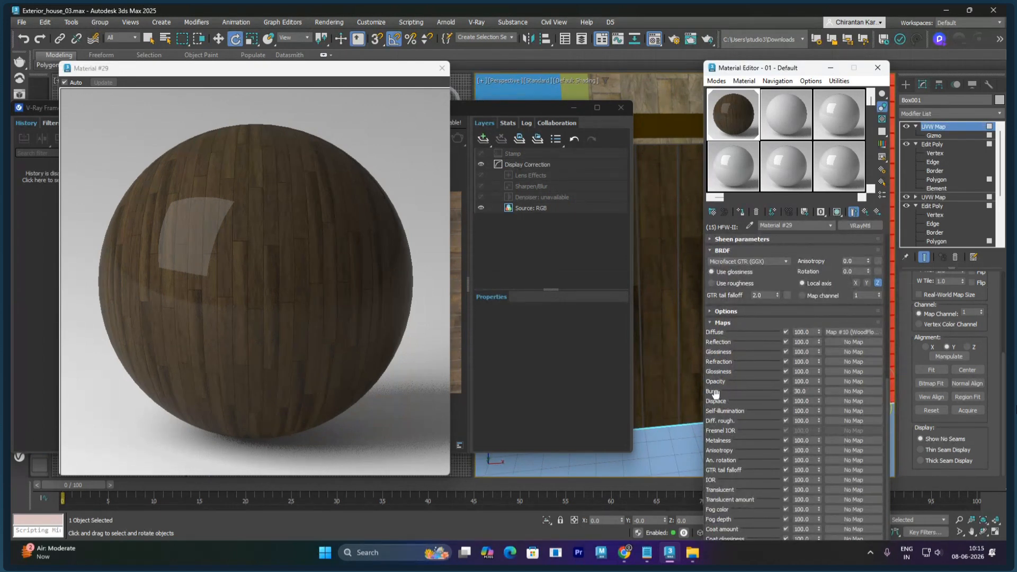
left_click(843, 390)
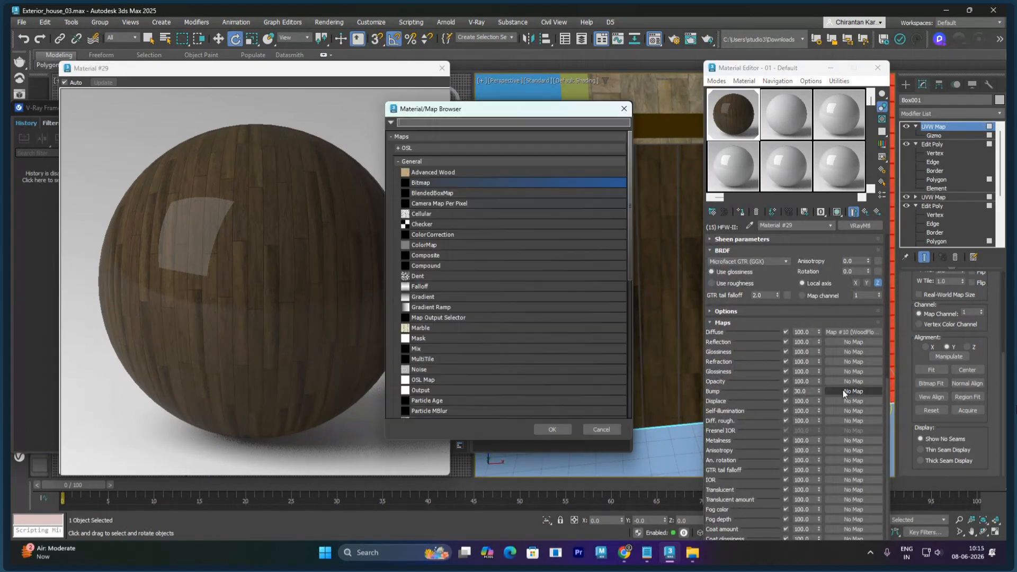
double_click(419, 182)
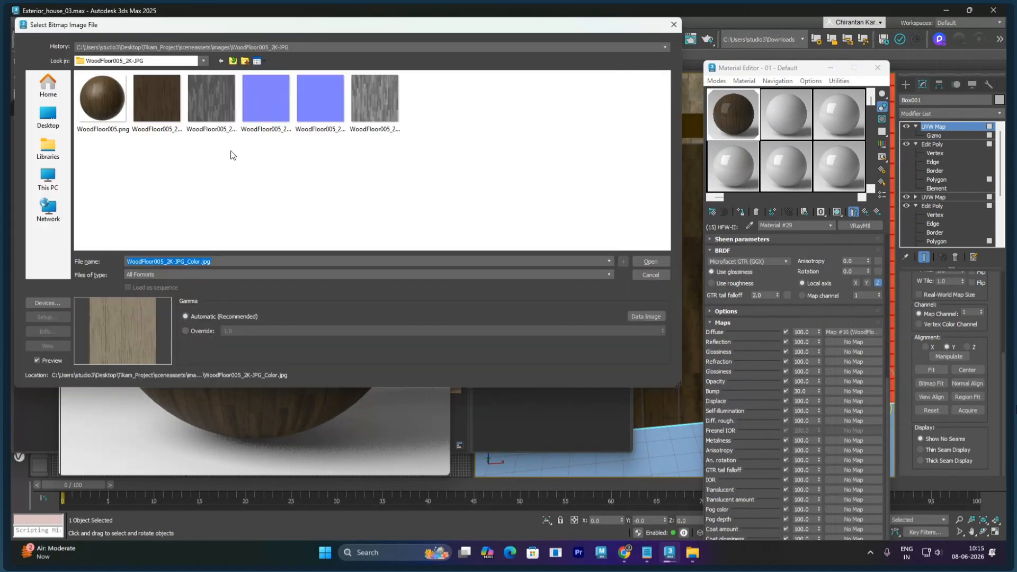
left_click(320, 115)
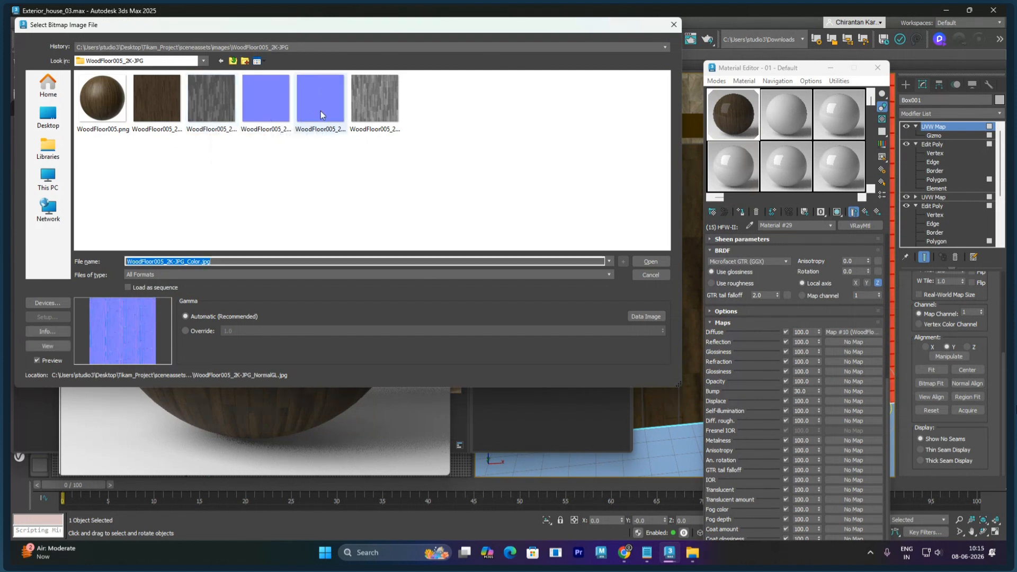
left_click(321, 115)
right_click(322, 115)
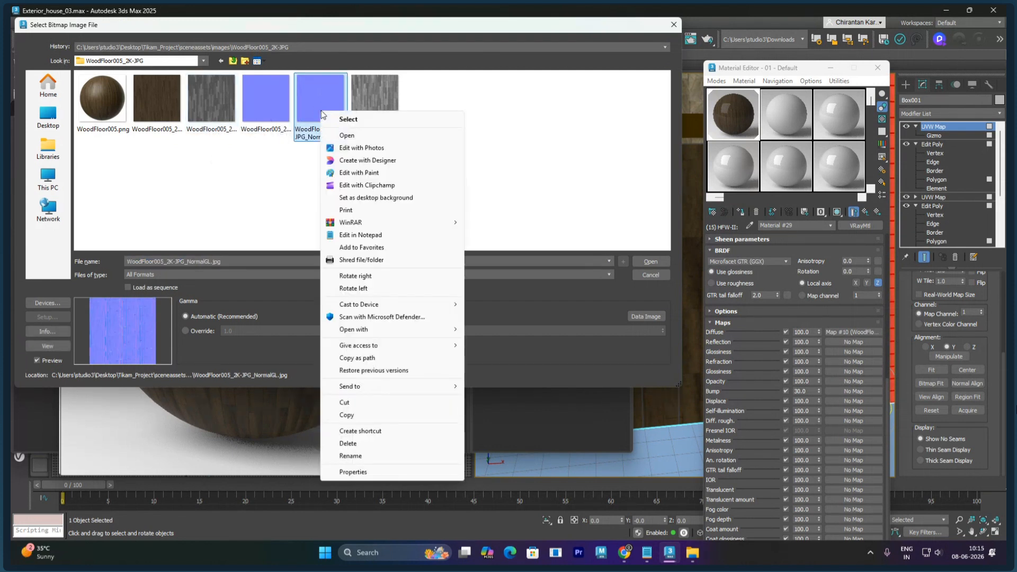
key("Escape")
left_click(649, 262)
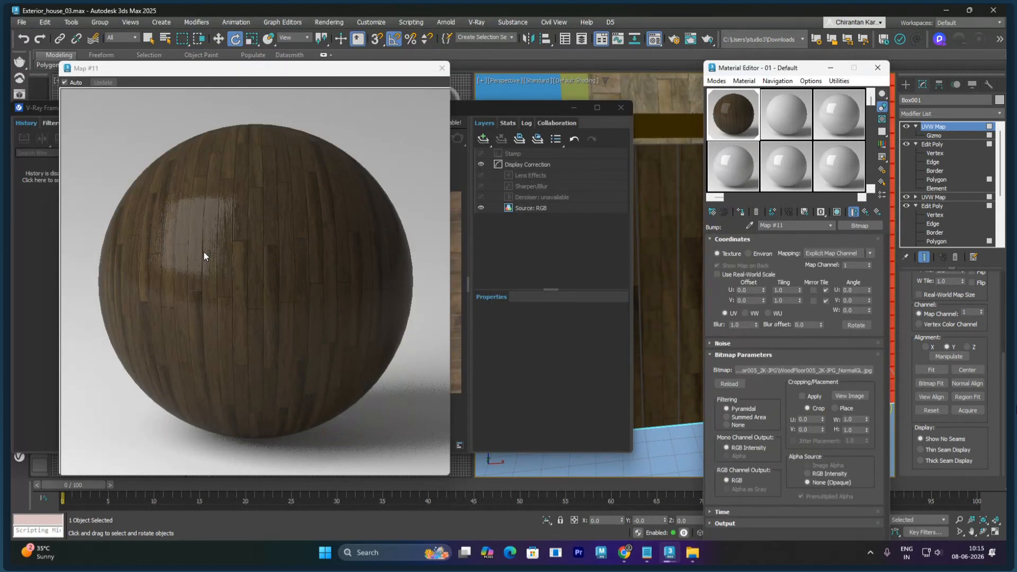
left_click(869, 215)
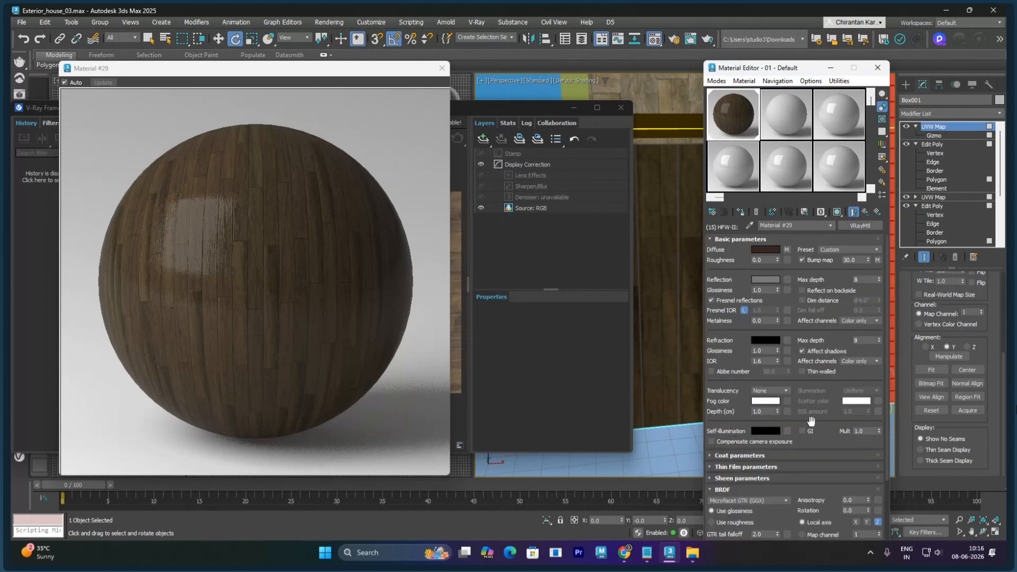
Step: Set the wood material's bump amount to 80 and its reflection glossiness to 0.75
scroll(811, 421, "down", 5)
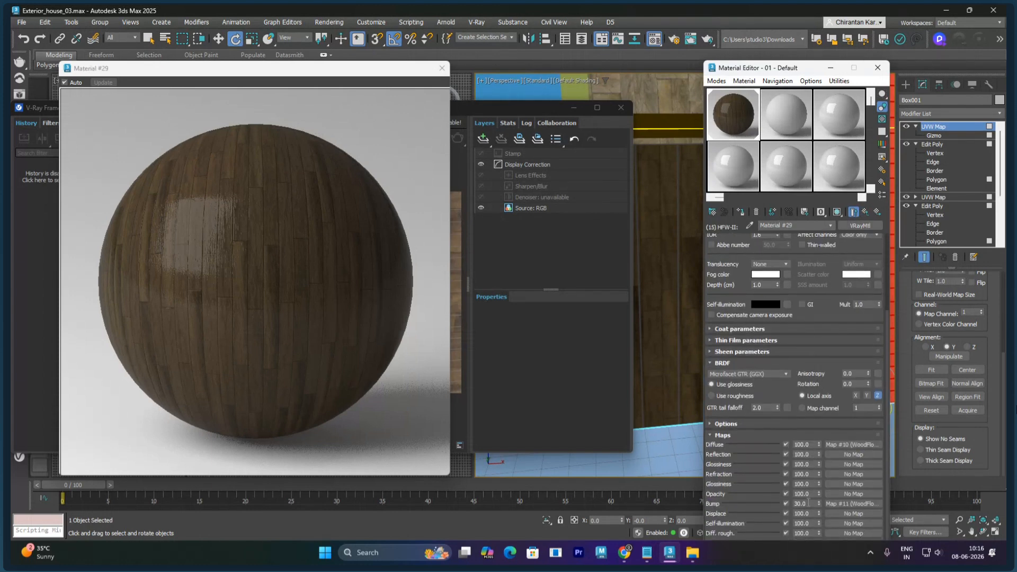
double_click(808, 502)
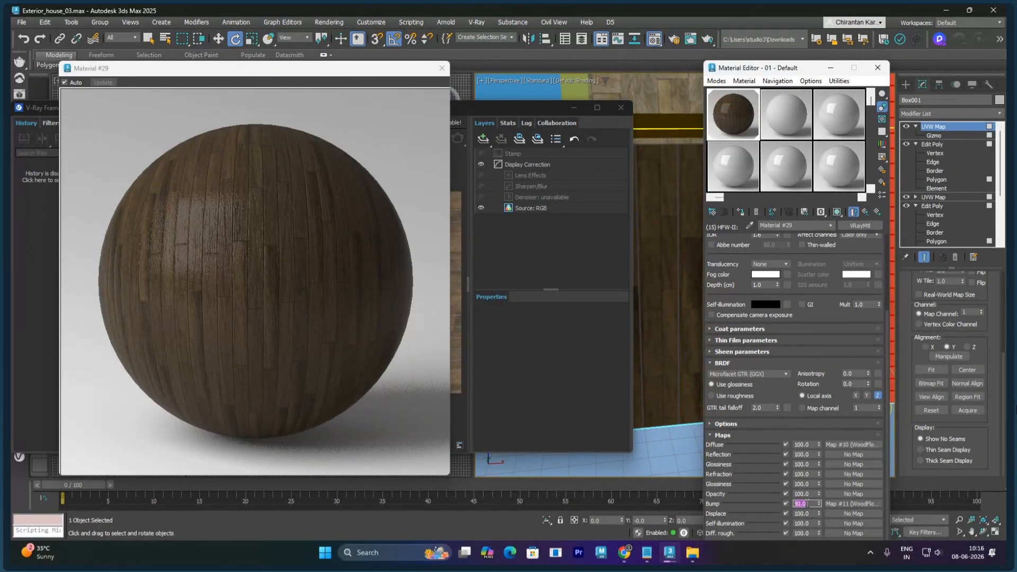
scroll(749, 295, "up", 5)
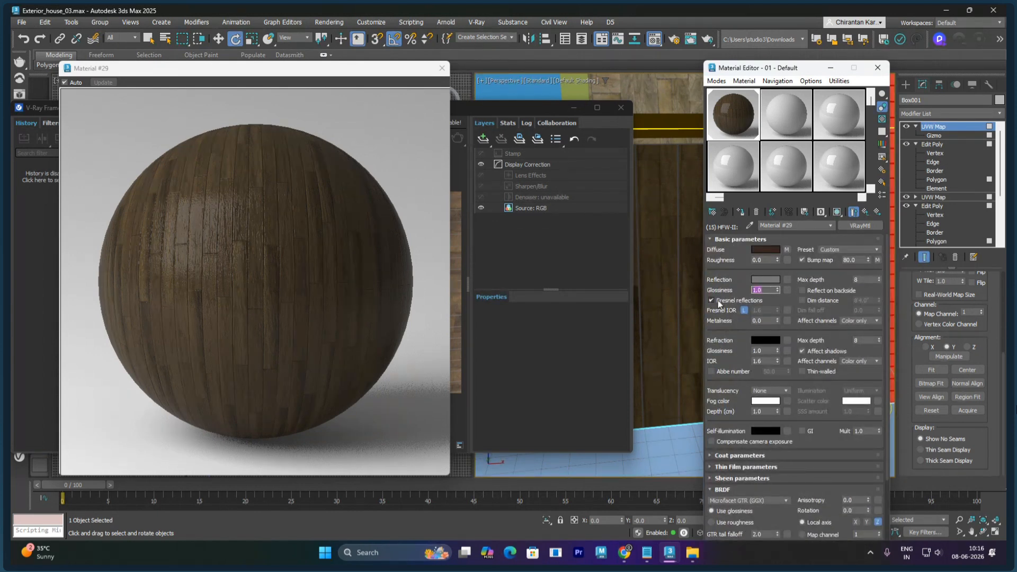
key("BackSpace")
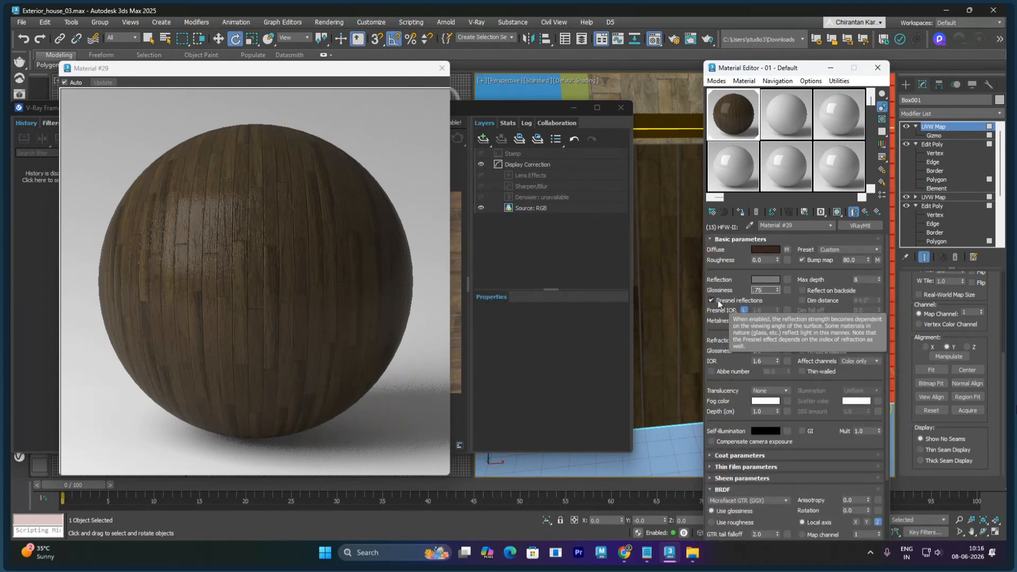
key("Return")
Step: Load WoodFloor005_2K-JPG_Displacement.jpg as a Bitmap in the HFW-II material's displacement slot and return to the material
left_click(868, 213)
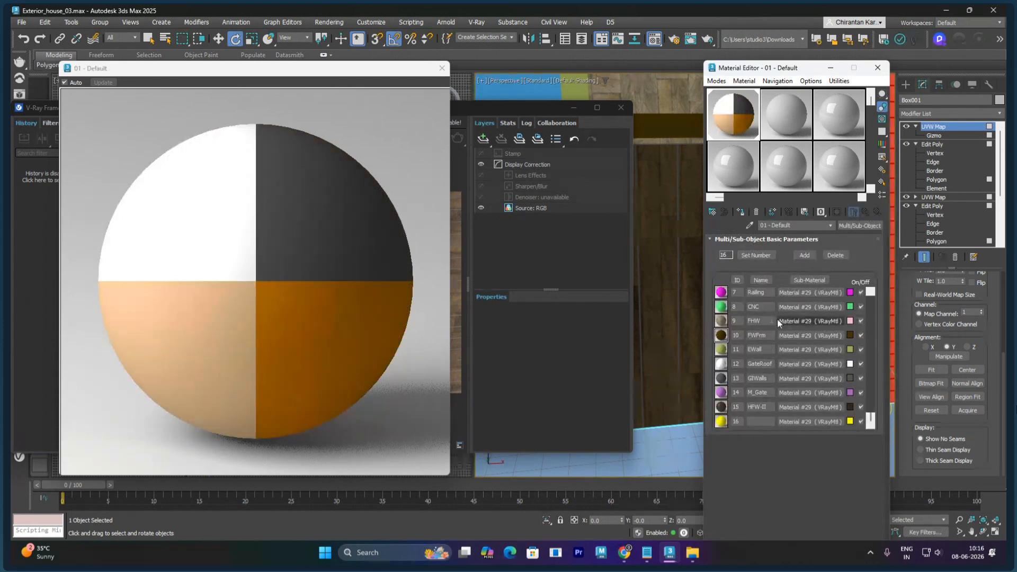
left_click(803, 405)
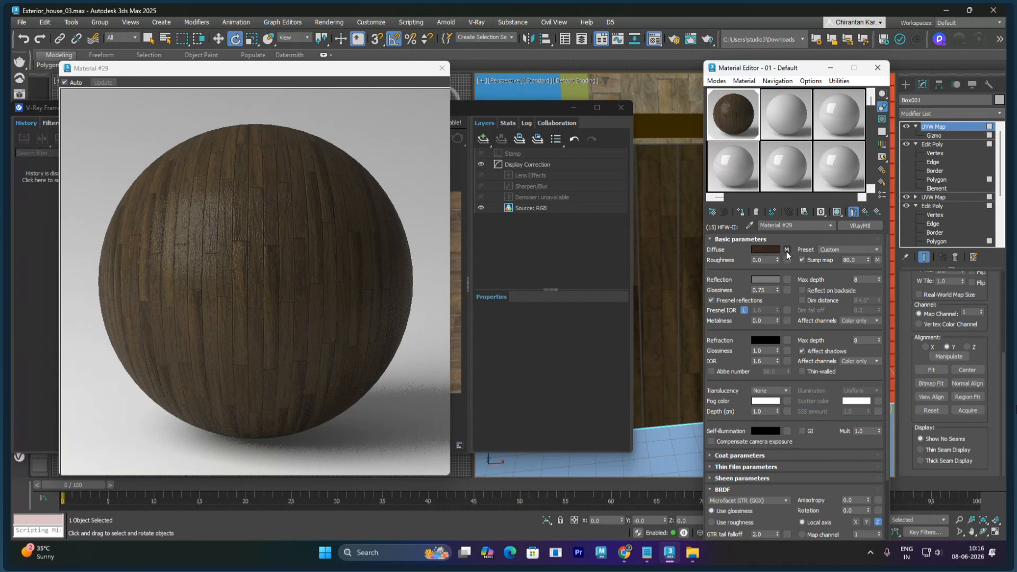
scroll(726, 372, "down", 5)
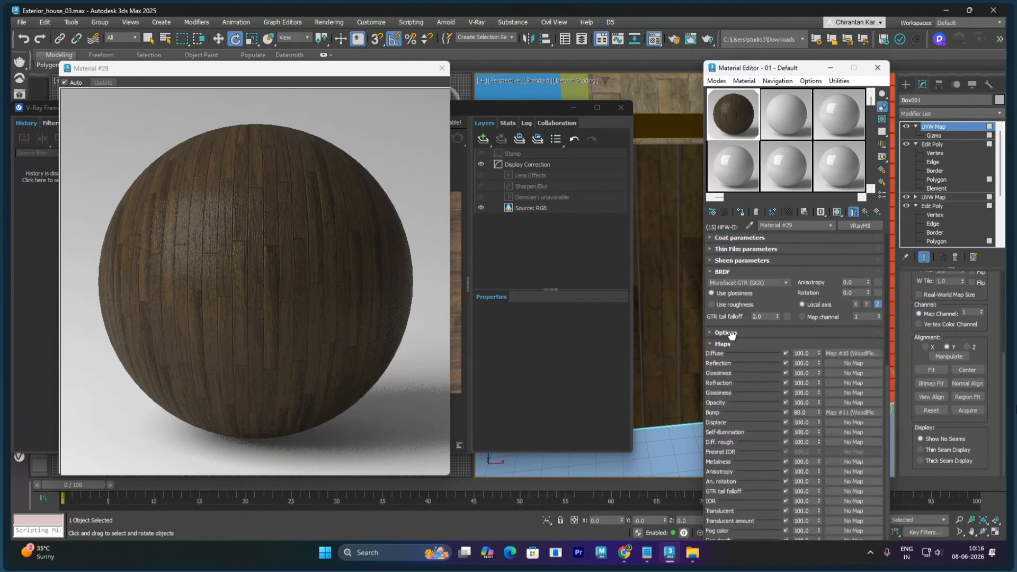
left_click(842, 401)
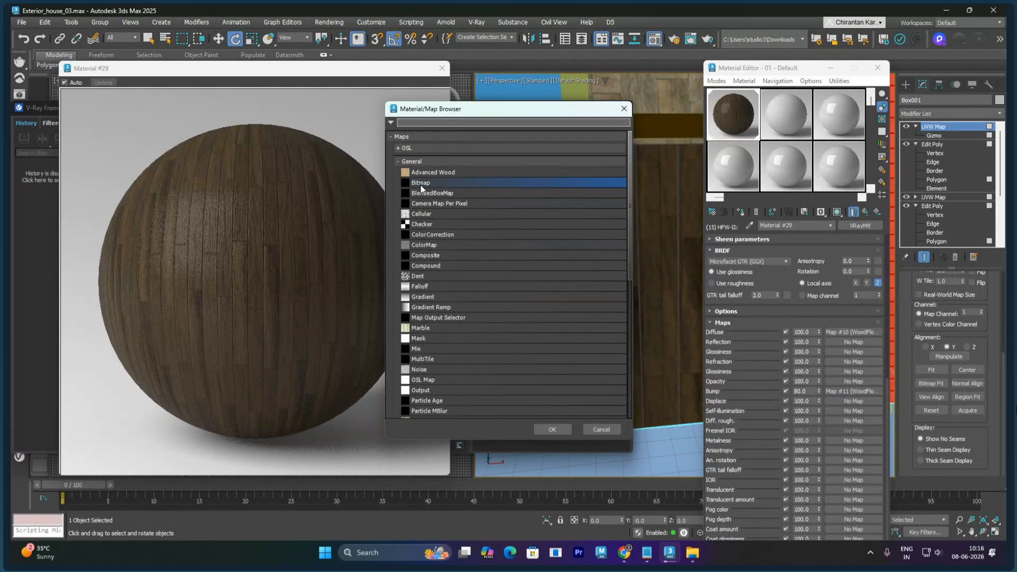
double_click(421, 184)
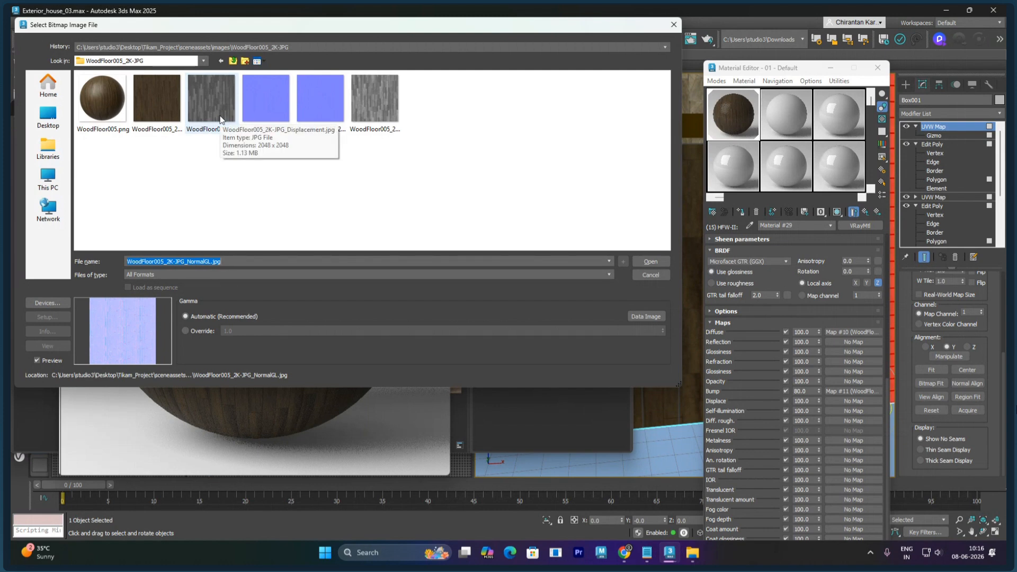
left_click(220, 120)
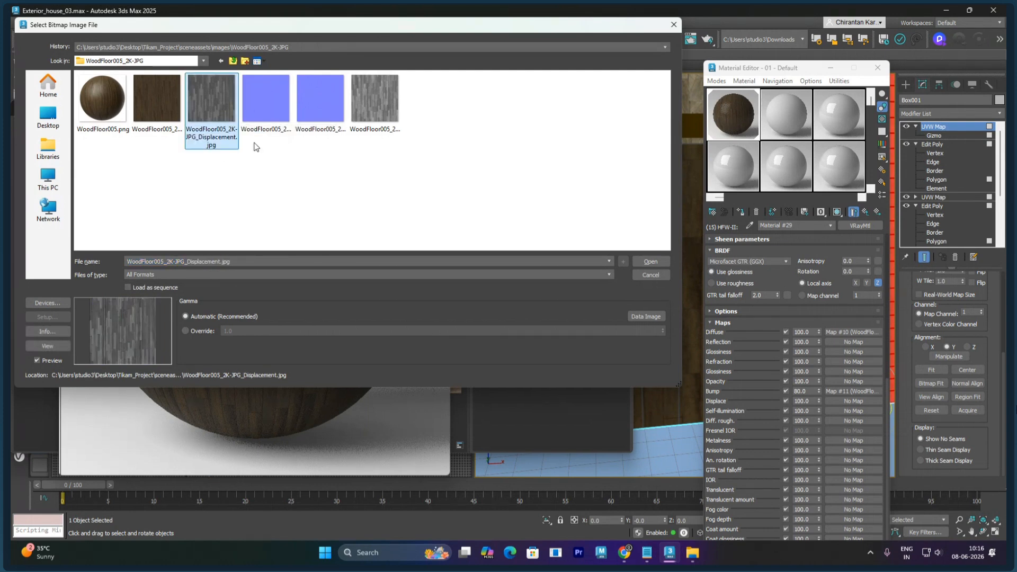
left_click(653, 262)
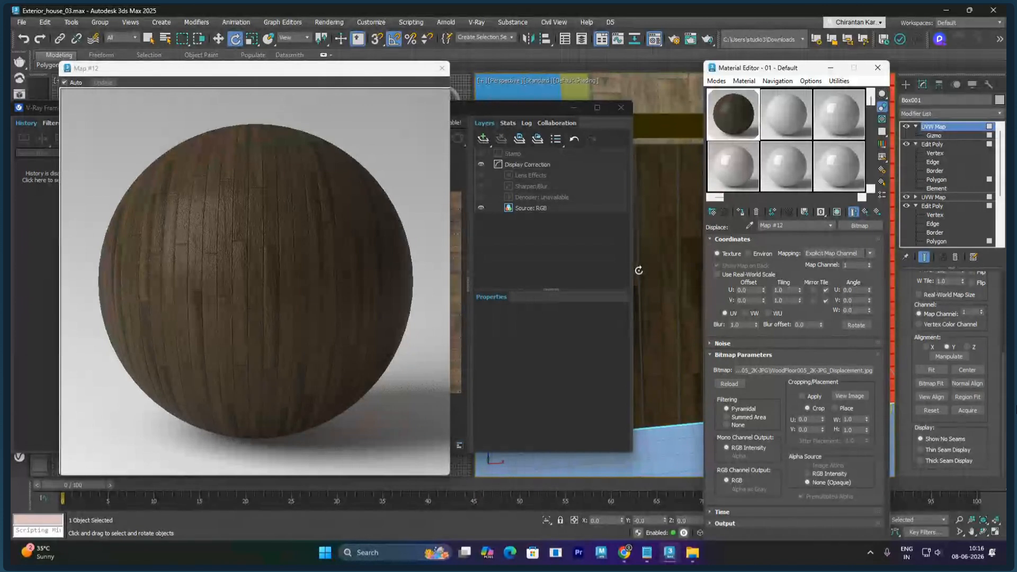
left_click(868, 214)
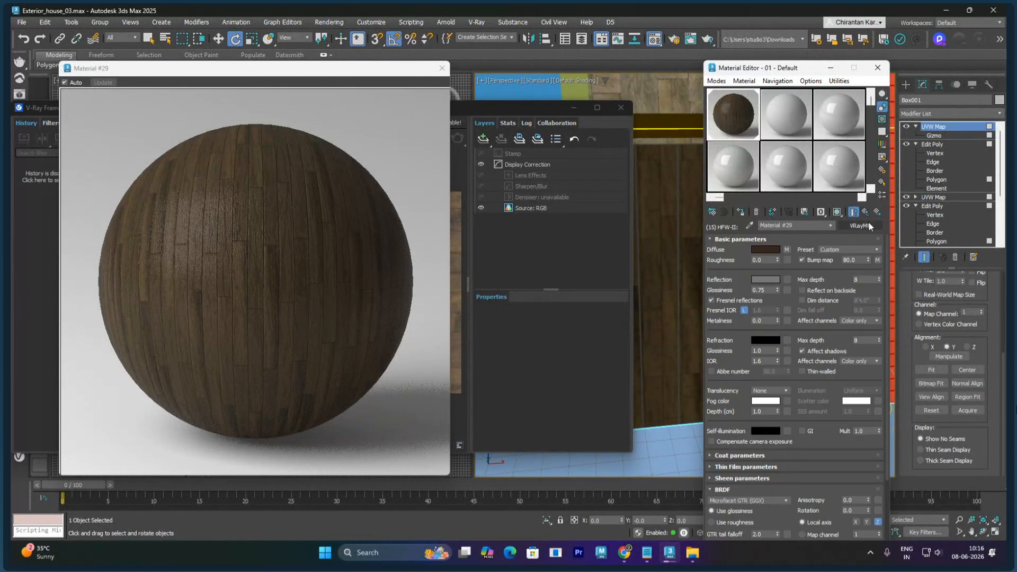
Step: Close the enlarged material preview, test-render the wood-clad wall at the current view and close the frame buffer
scroll(810, 382, "down", 9)
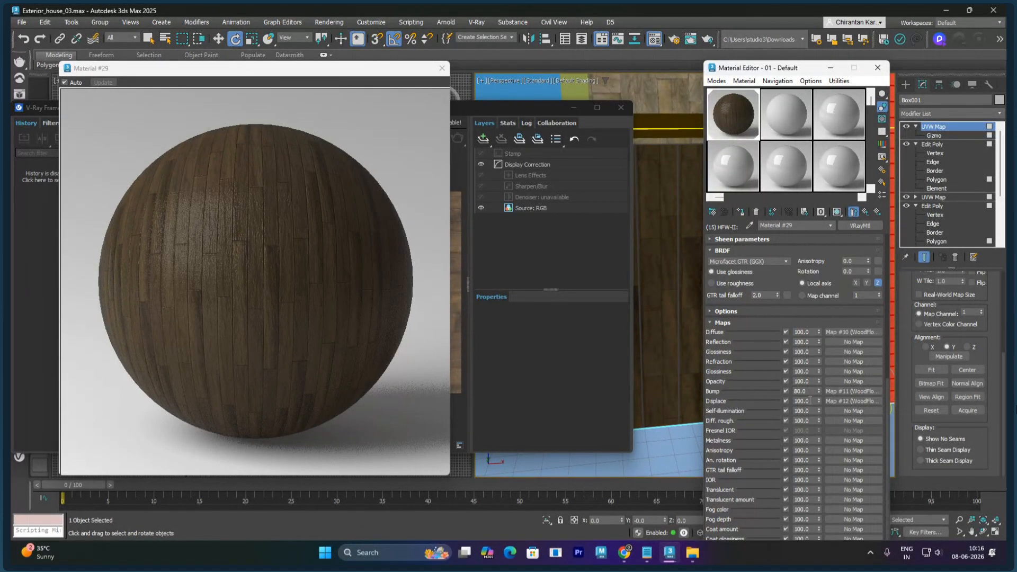
double_click(805, 401)
left_click(442, 68)
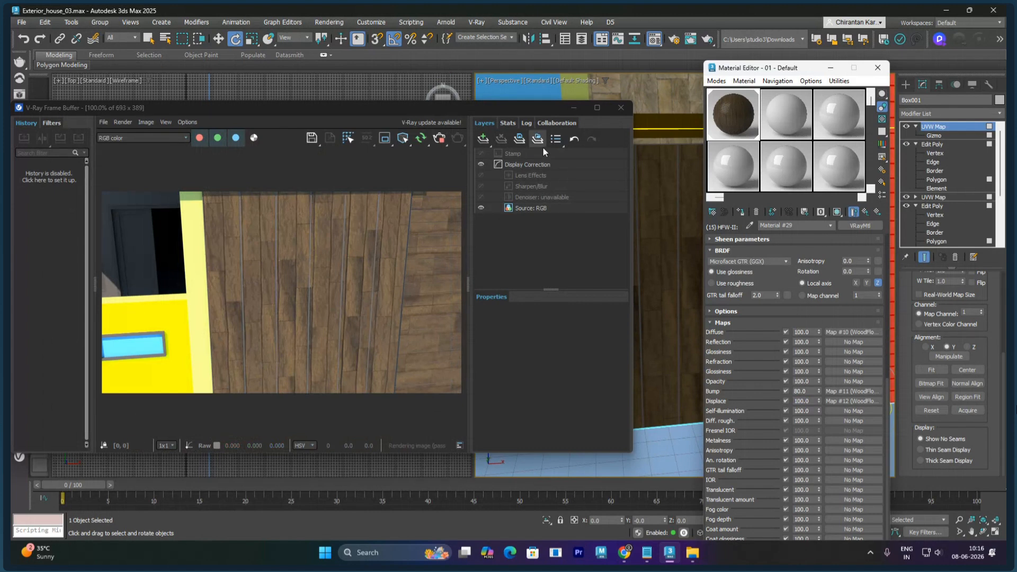
left_click(455, 138)
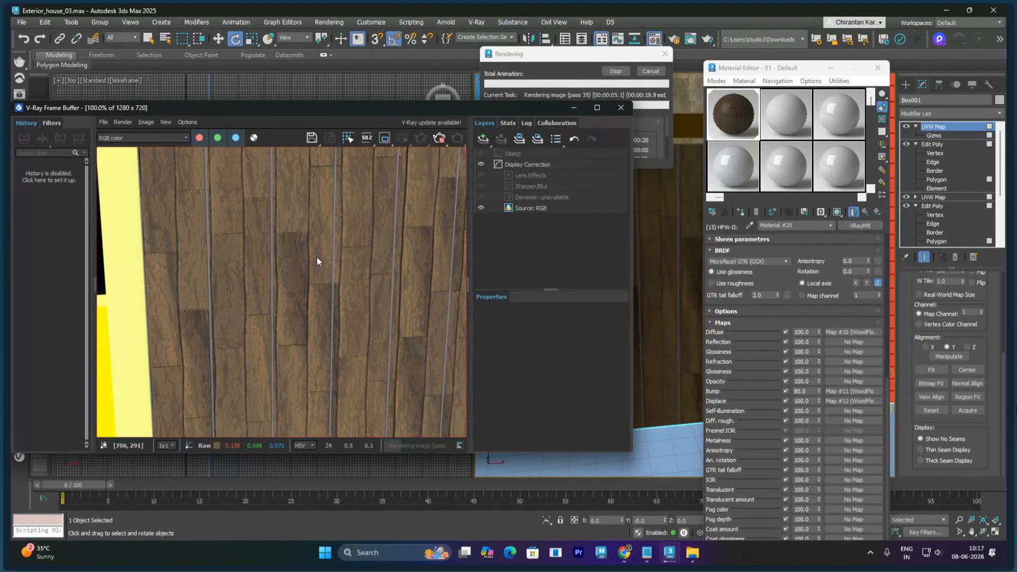
scroll(373, 225, "down", 1)
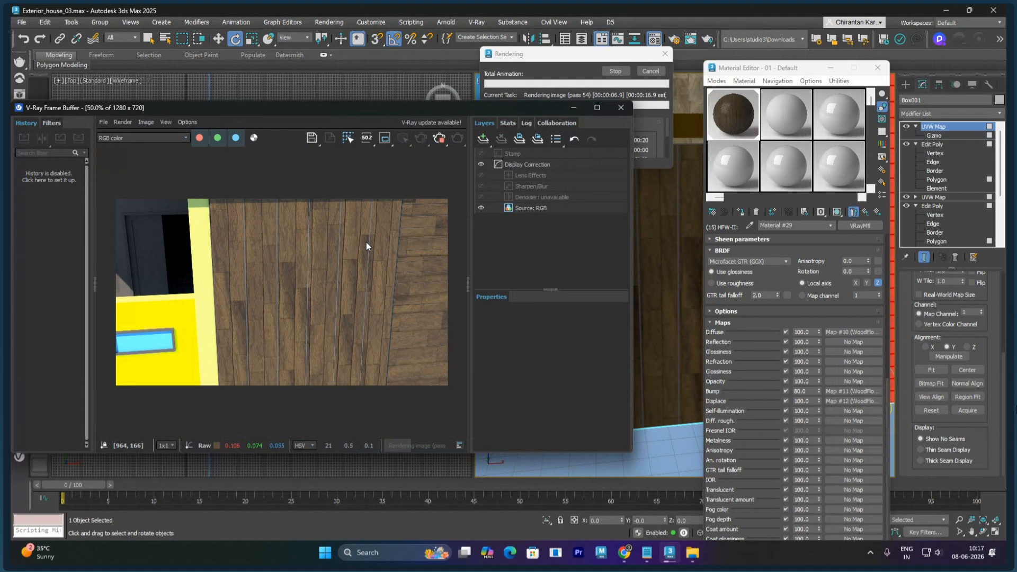
left_click(438, 139)
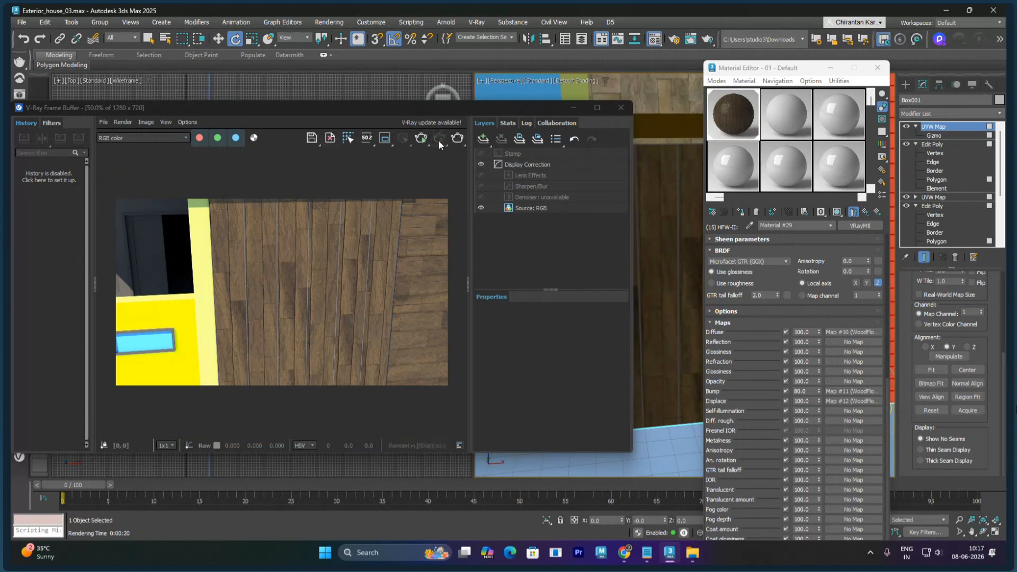
left_click(620, 107)
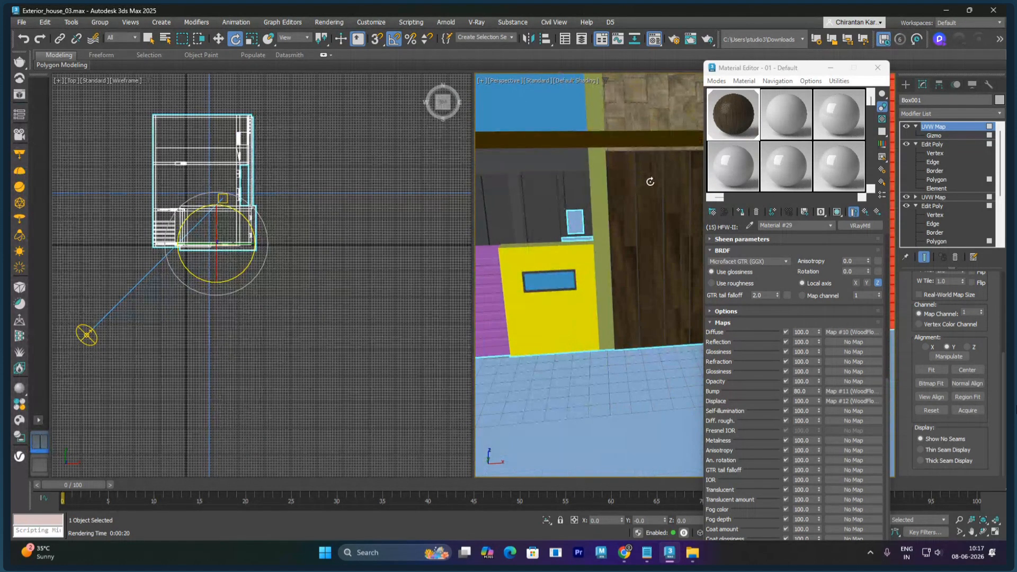
Step: Test-render the wood-clad wall with the two narrow windows from a new viewpoint
scroll(654, 180, "down", 3)
middle_click_drag(656, 179, 617, 228, "alt")
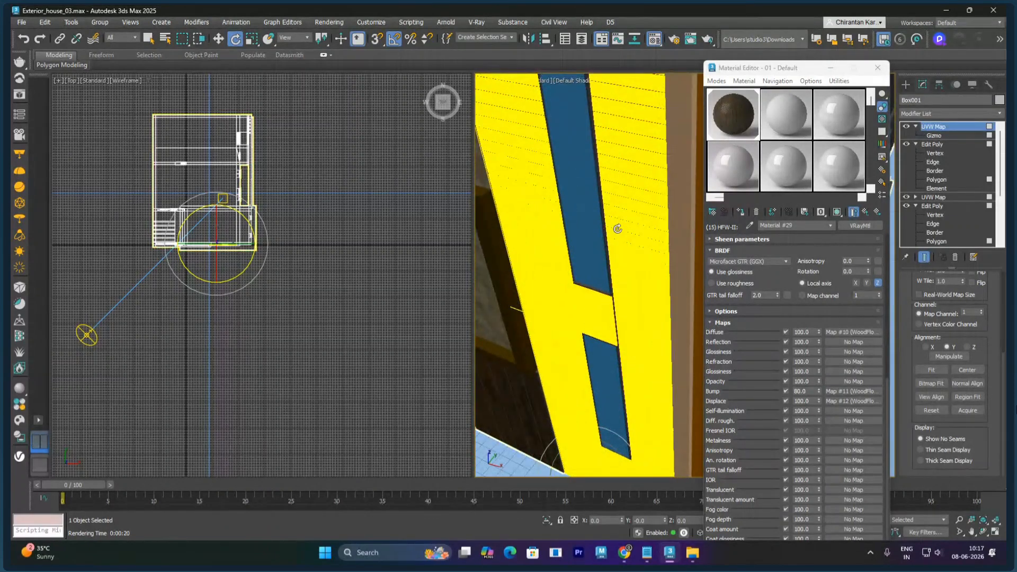
key("shift+q")
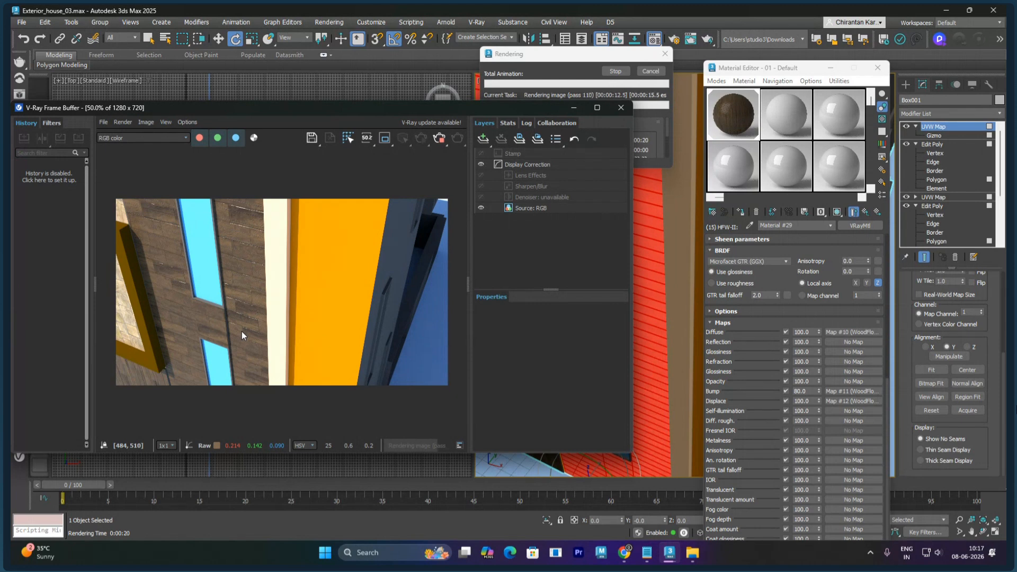
left_click(444, 140)
Step: Start an interactive render and examine the wood planks around the narrow window at close range
left_click(421, 140)
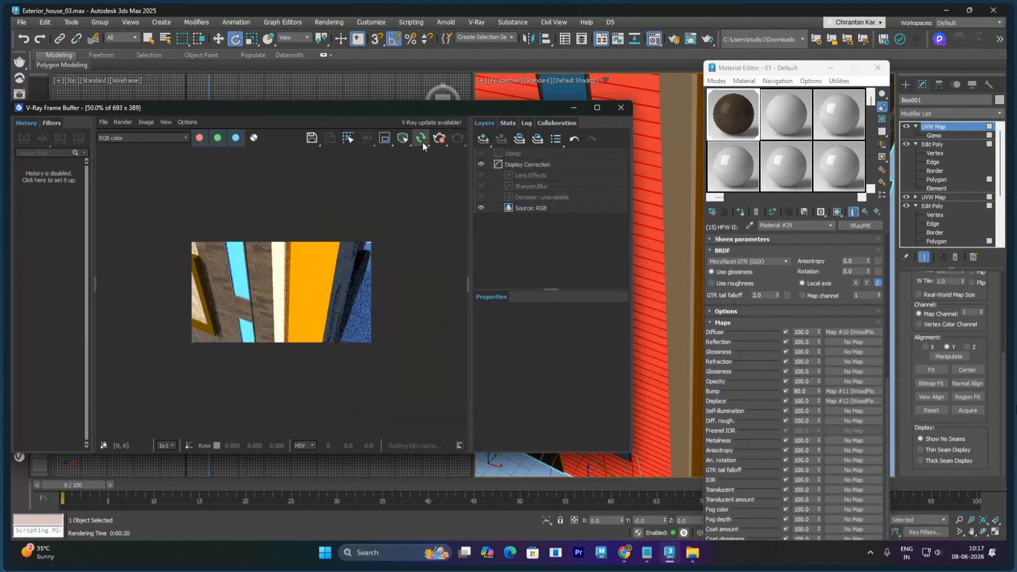
scroll(666, 267, "up", 6)
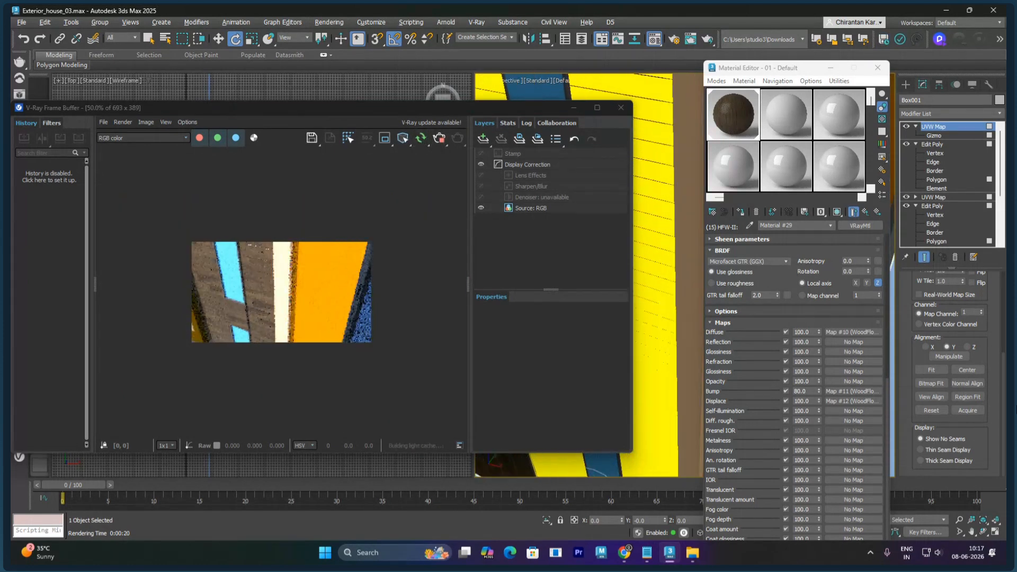
scroll(658, 240, "up", 2)
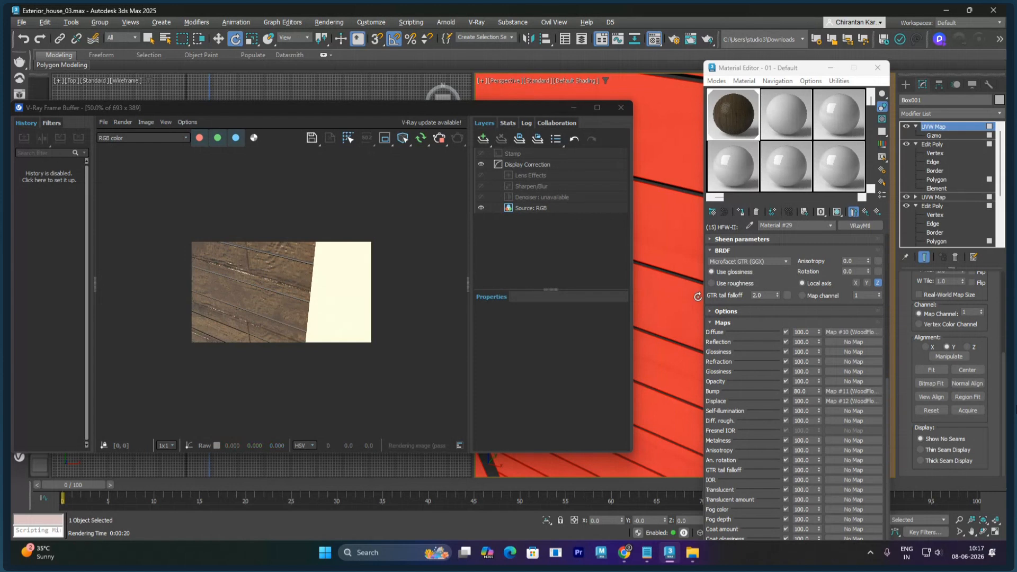
middle_click_drag(698, 297, 651, 309, "alt")
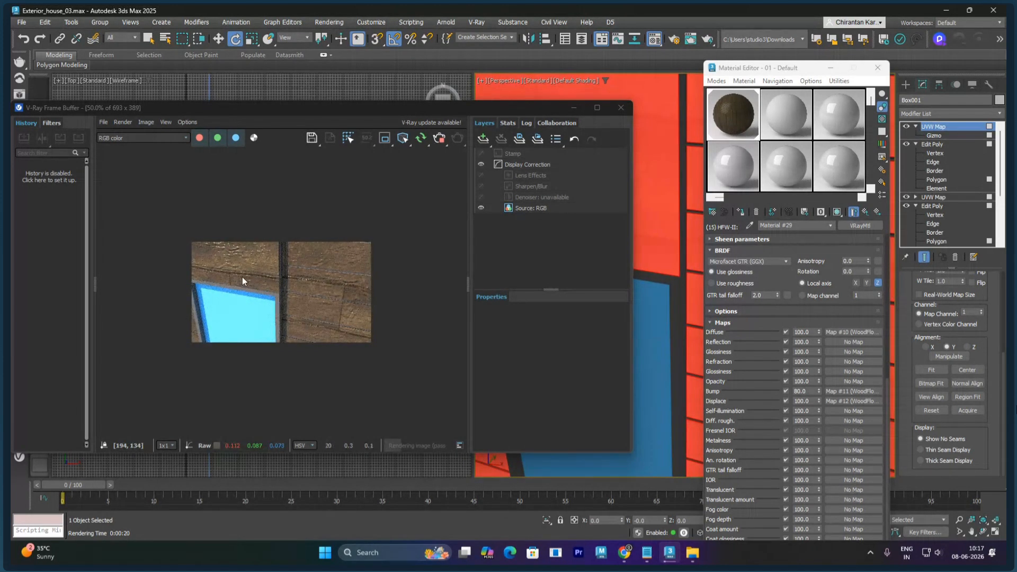
Step: Try a displacement amount of 3 on the wood material and test-render the close-up
double_click(811, 401)
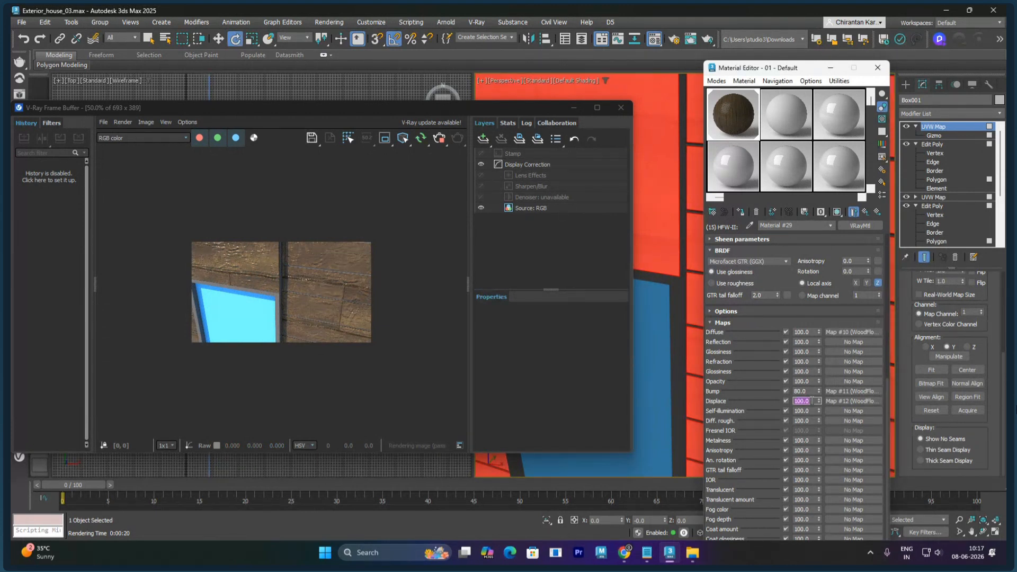
type("3")
key("Return")
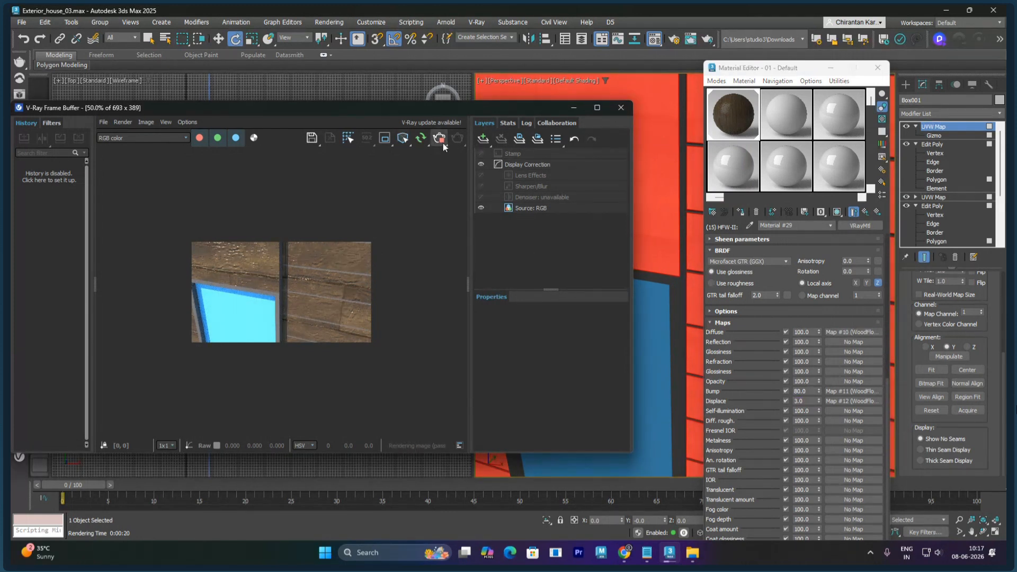
left_click(456, 139)
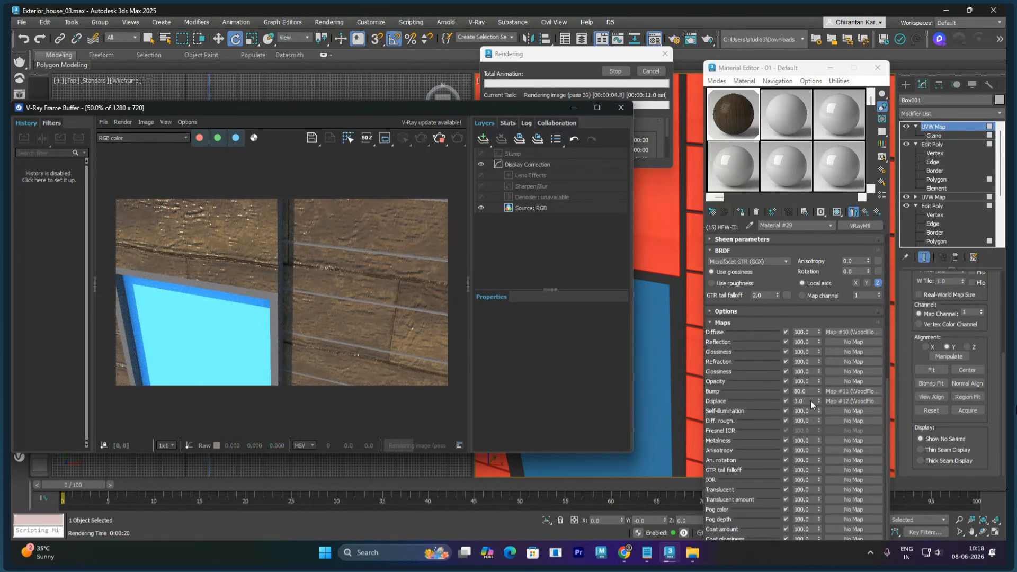
left_click(615, 71)
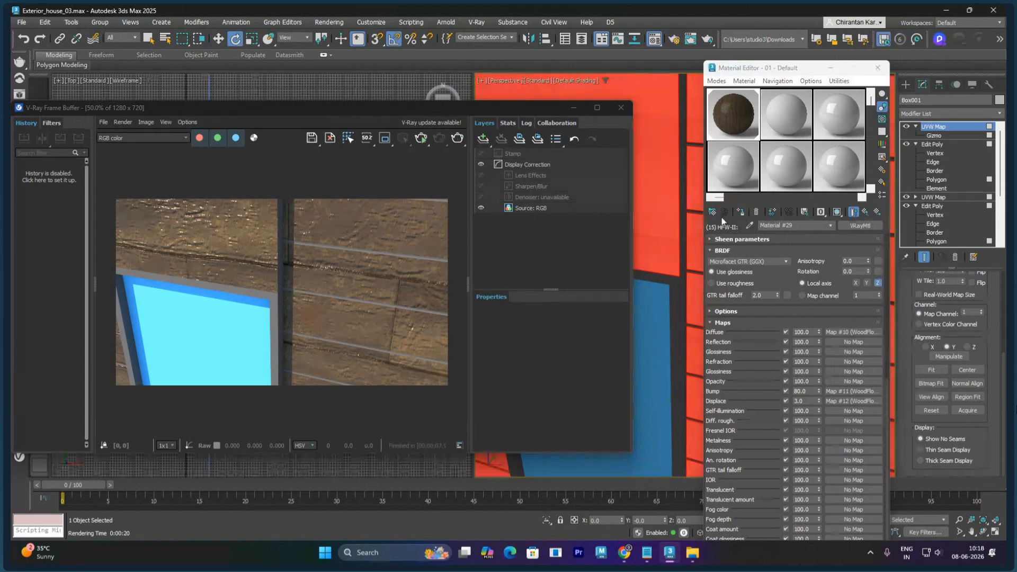
Step: Set the wood material's displacement amount to 2 and check the close-up in an interactive render
right_click(812, 402)
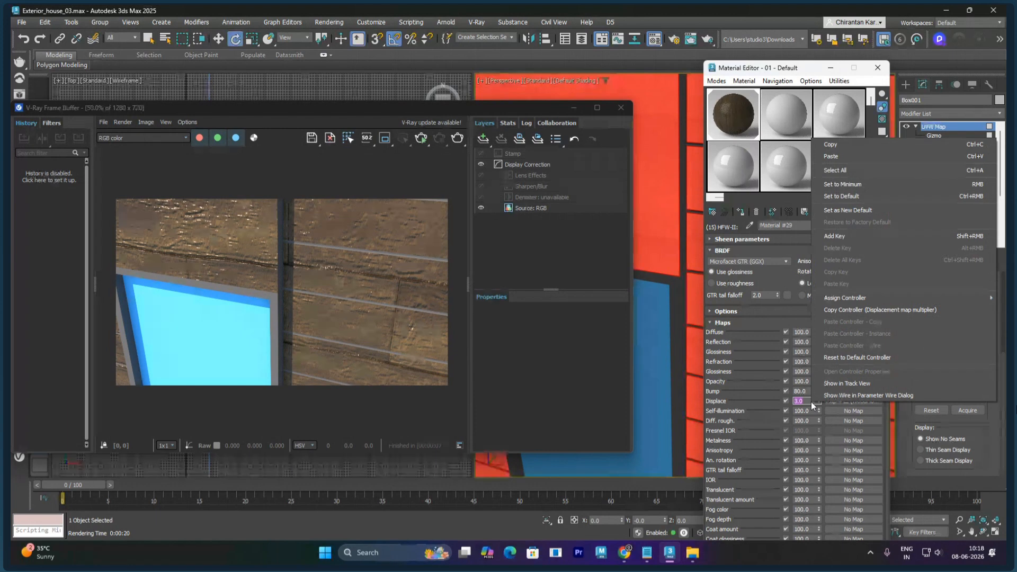
key("Down")
left_click(774, 249)
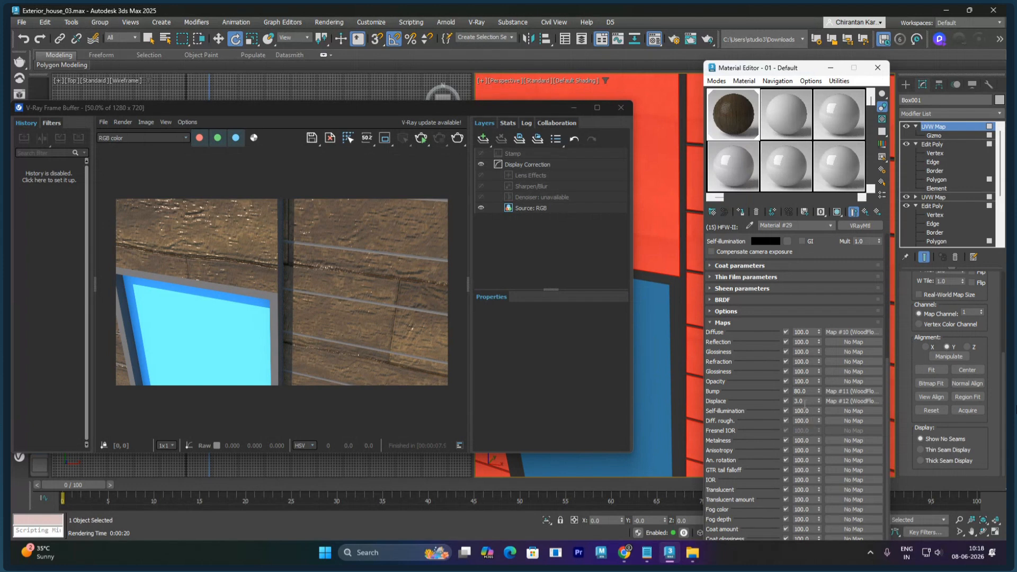
double_click(801, 401)
type("2")
key("Return")
left_click(425, 144)
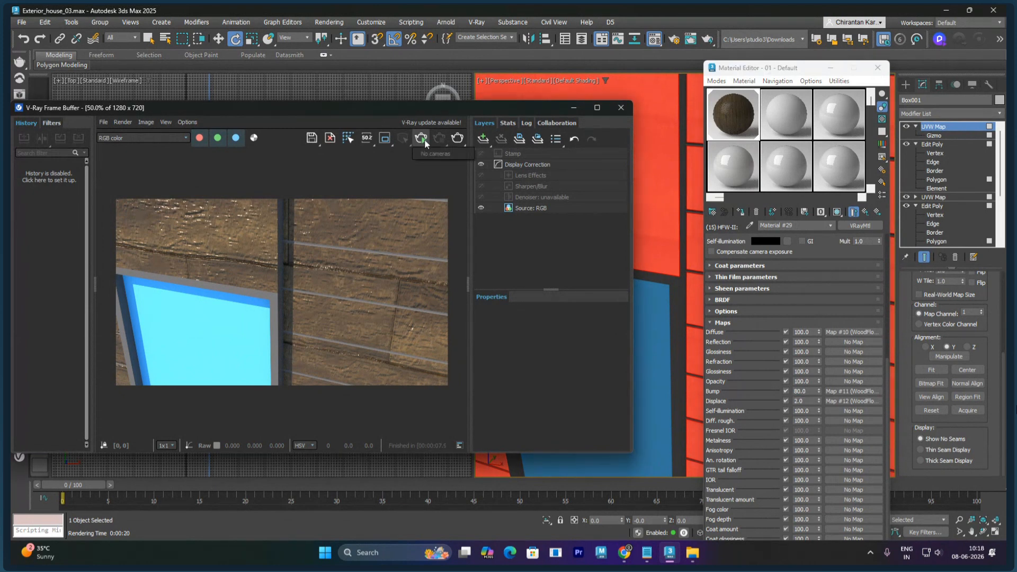
left_click(423, 140)
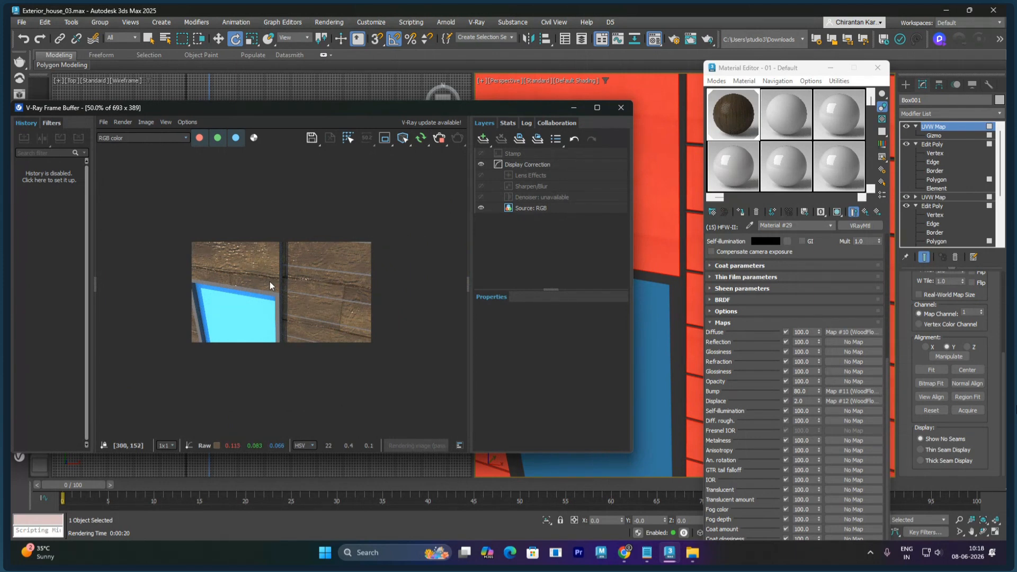
left_click(621, 108)
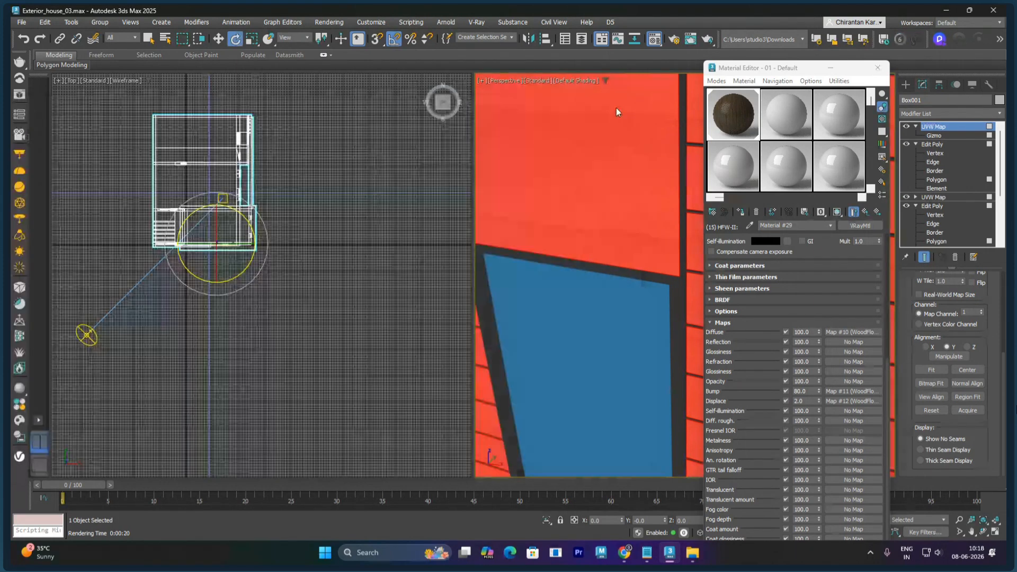
Step: Test-render the narrow-window wall from a wider, straighter viewpoint to review its displacement, and close the frame buffer
scroll(601, 344, "down", 4)
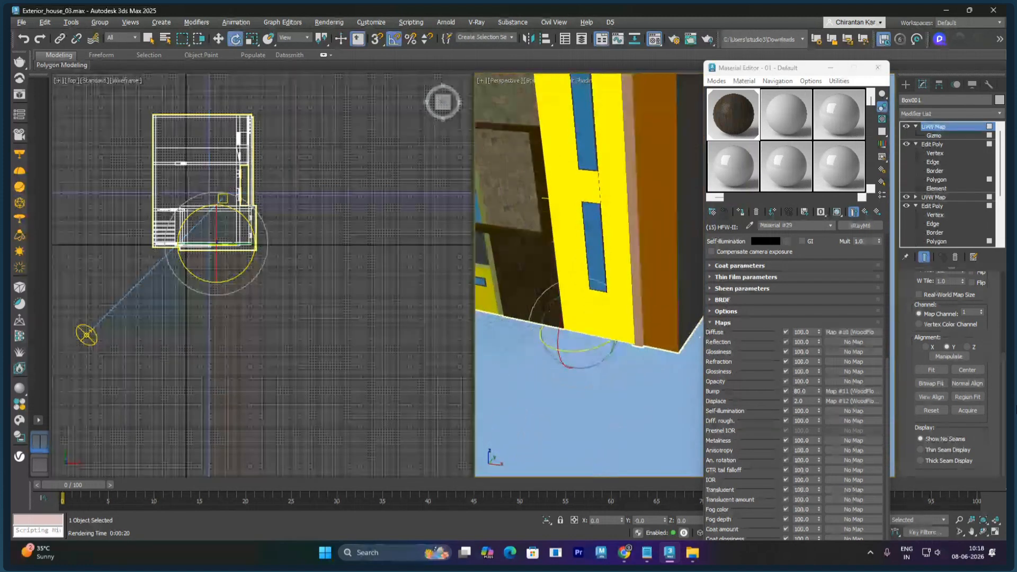
middle_click_drag(614, 358, 638, 316, "alt")
scroll(608, 292, "up", 4)
key("shift+q")
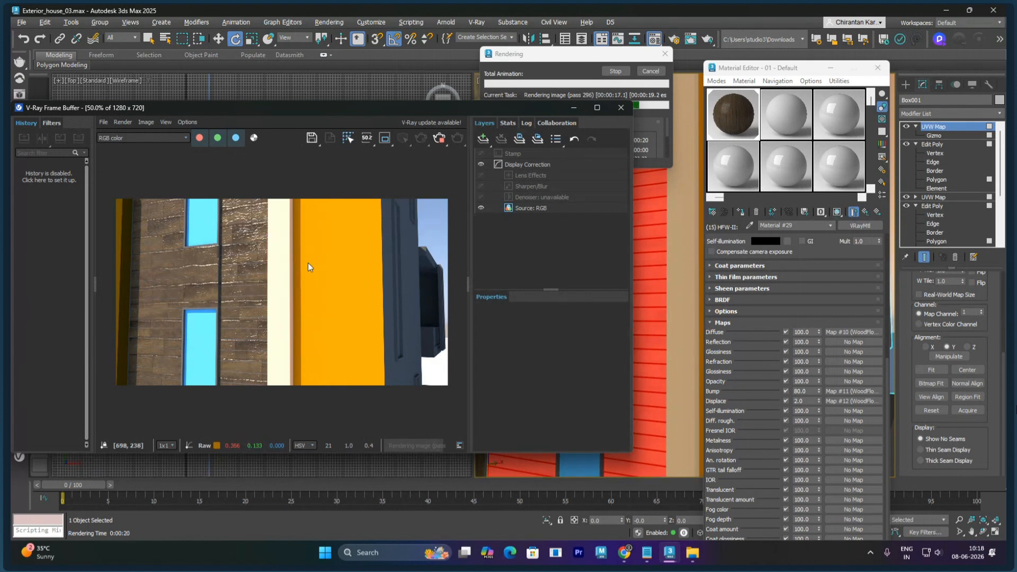
left_click(622, 107)
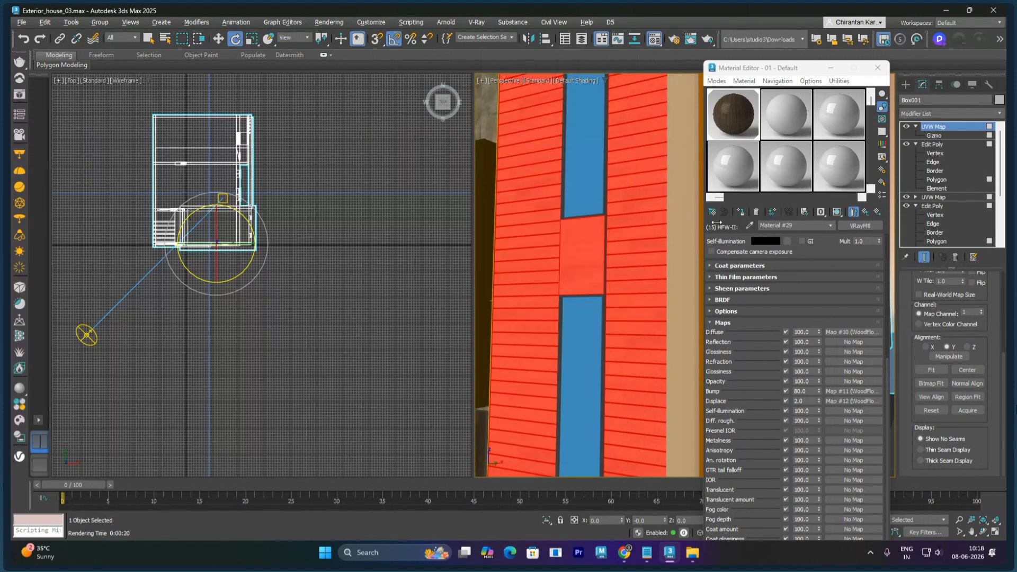
Step: Return to the parent Multi/Sub-Object material, close the Material Editor and add an Edit Poly modifier above the house's UVW Map
left_click(864, 212)
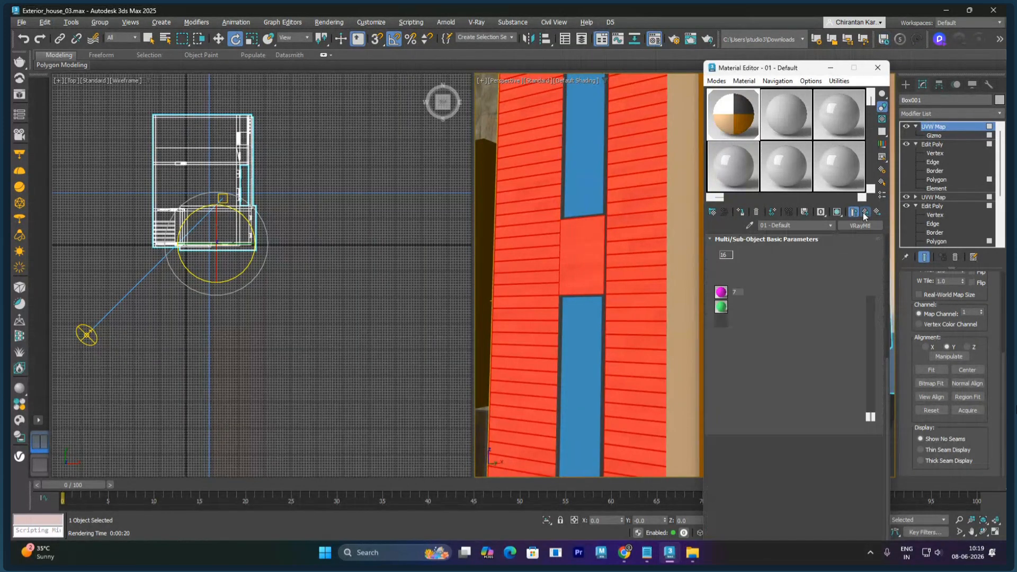
left_click(878, 67)
scroll(667, 227, "down", 8)
middle_click_drag(666, 227, 682, 289, "alt")
left_click(941, 117)
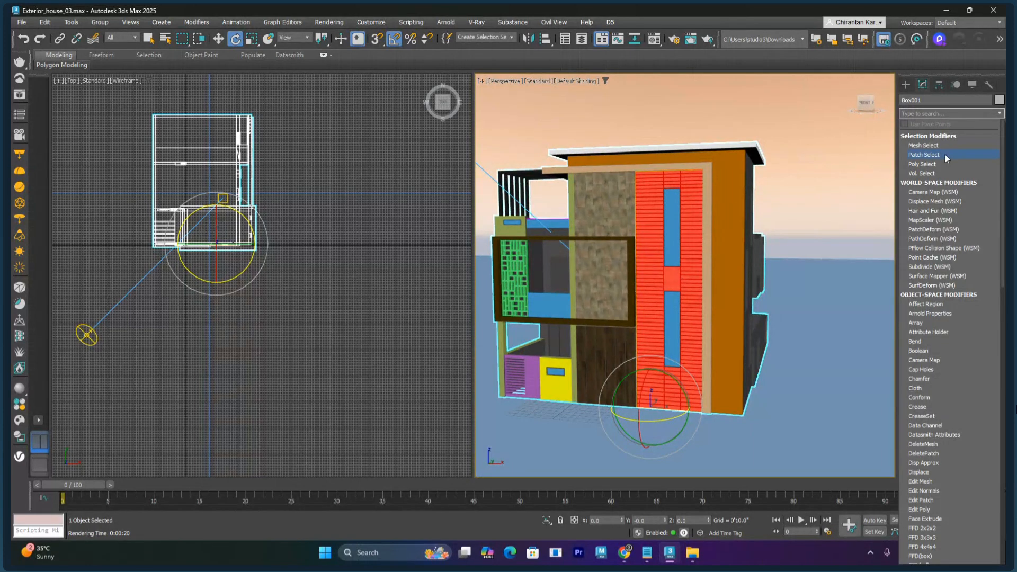
type("e")
left_click(924, 164)
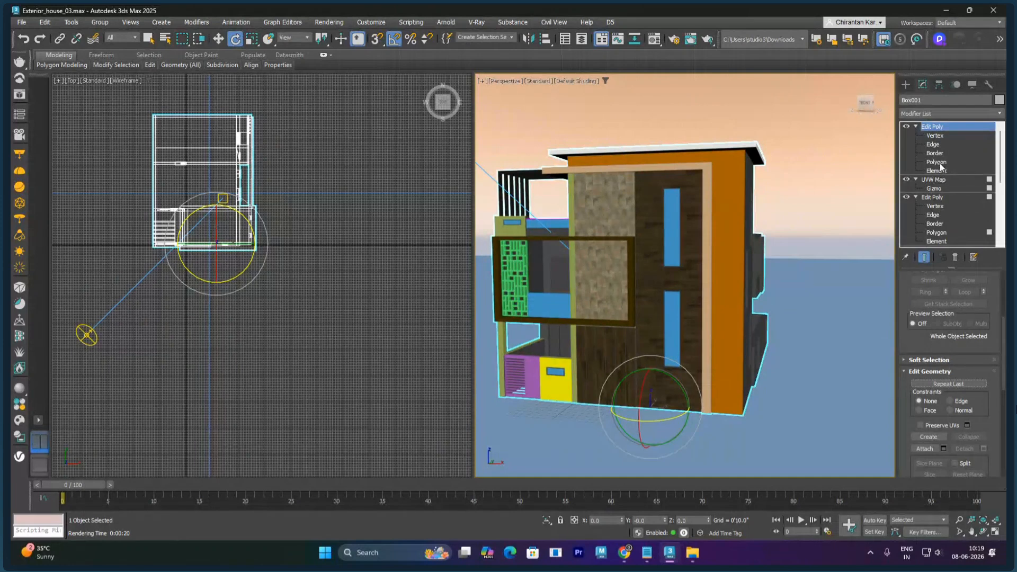
Step: Select the beige frame bordering the facade's wood cladding as a whole element in the new Edit Poly modifier
left_click(936, 162)
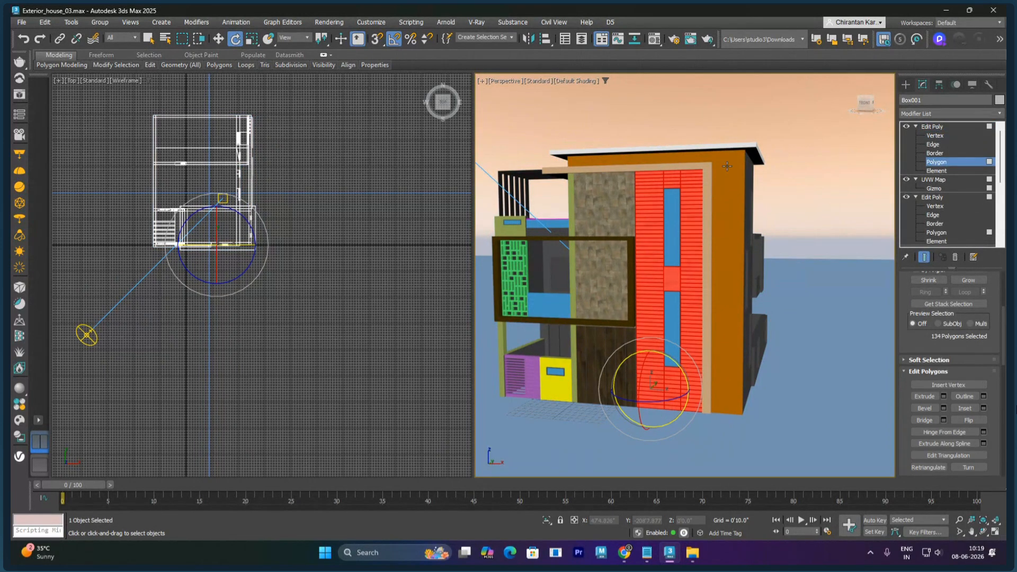
right_click(946, 171)
left_click(673, 168)
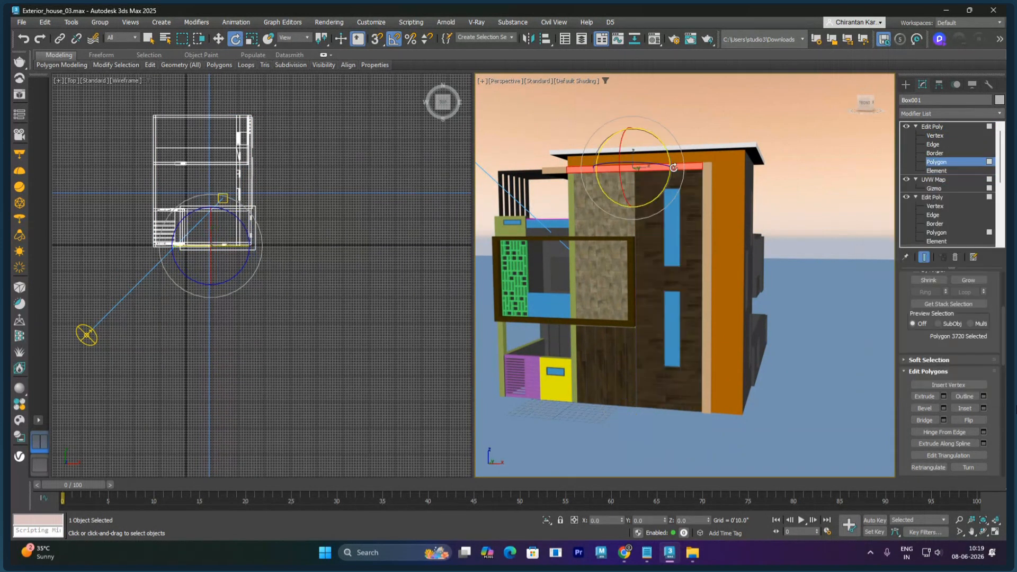
left_click(936, 171)
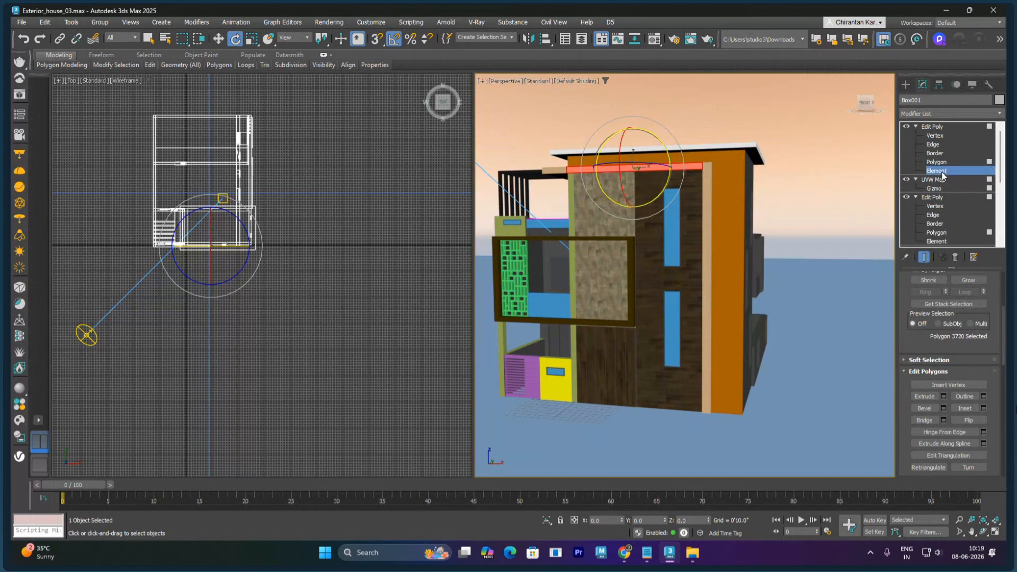
left_click(706, 169)
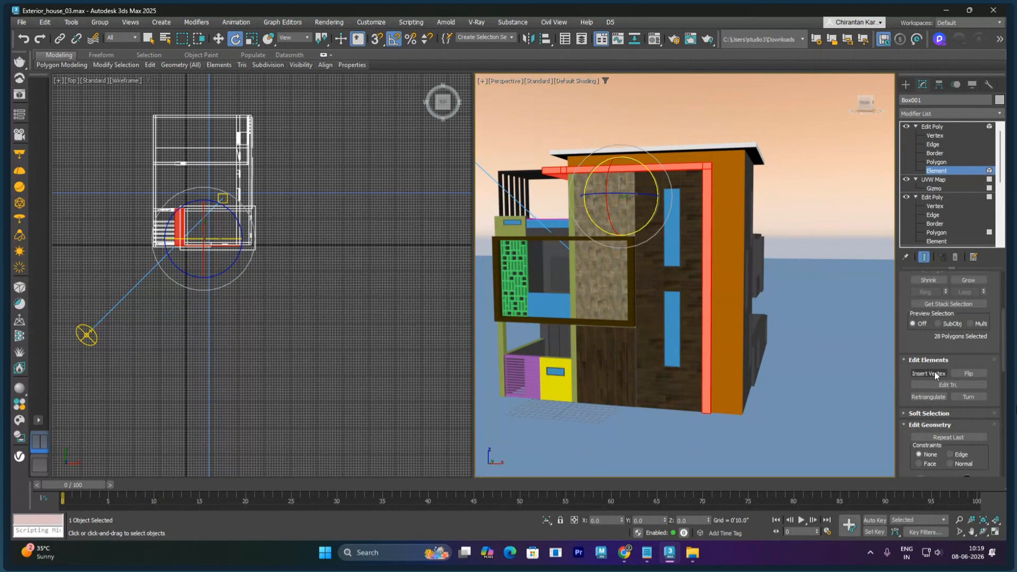
Step: Look up the selected frame element's material ID and open the matching sub-material, ID 3, in the Material Editor
left_click_drag(907, 351, 907, 338)
scroll(907, 338, "down", 5)
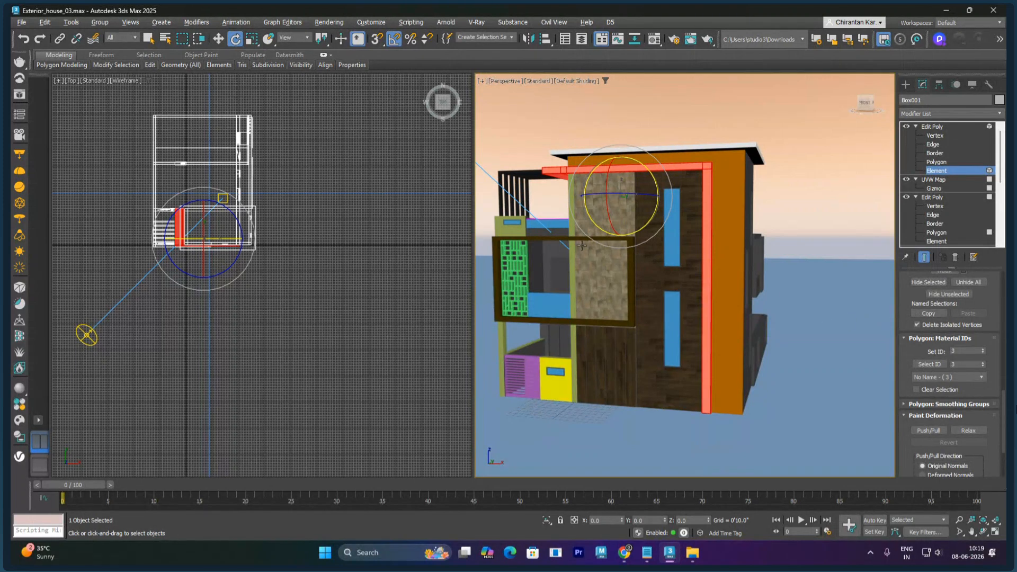
middle_click_drag(753, 283, 647, 245, "alt")
scroll(646, 246, "up", 8)
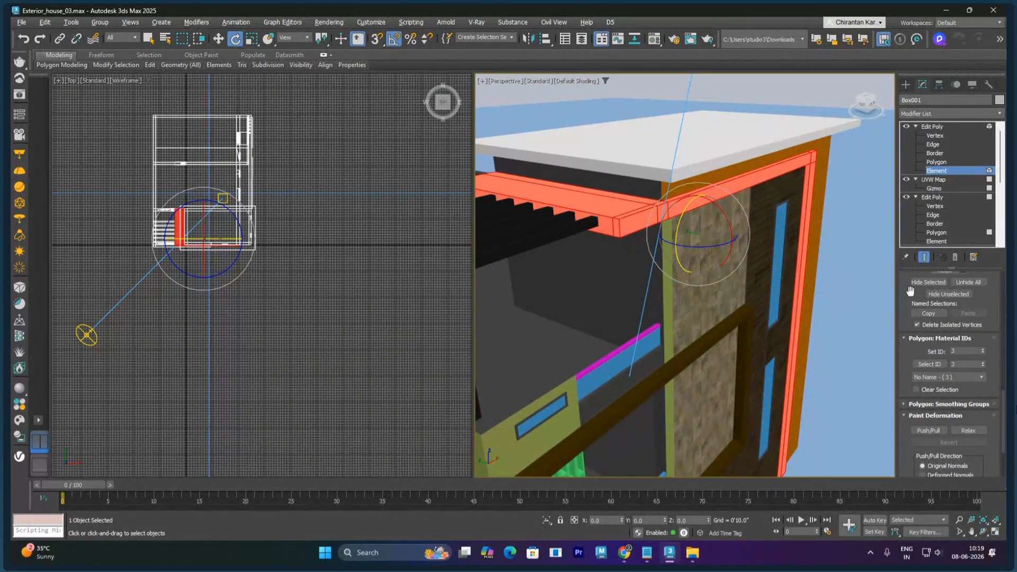
scroll(913, 308, "up", 5)
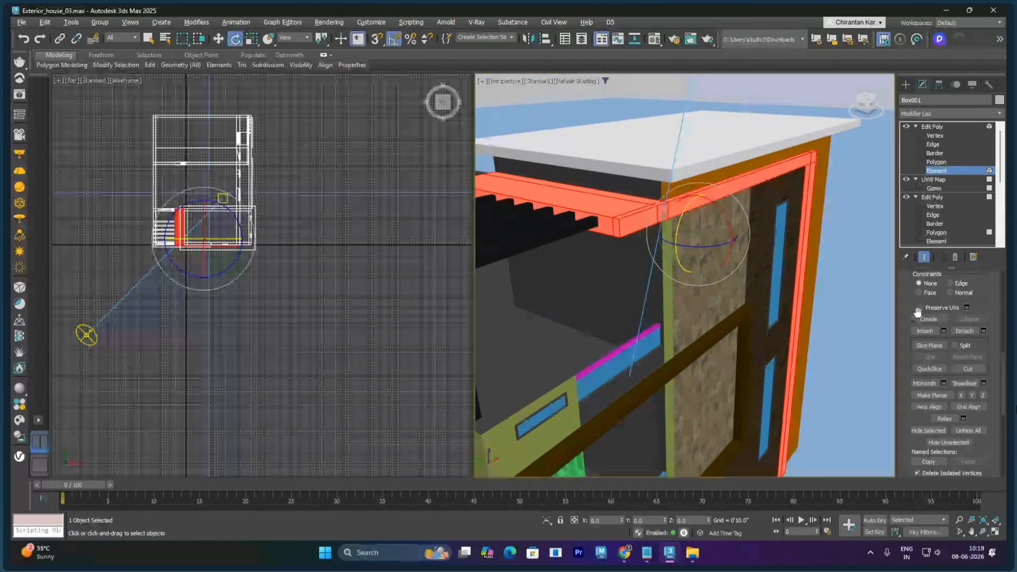
right_click(705, 305)
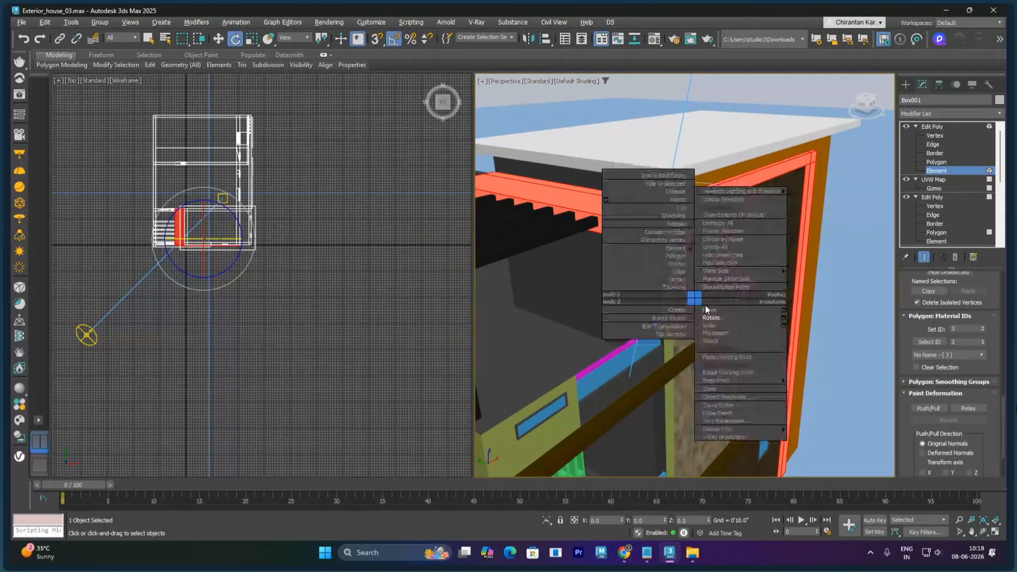
left_click(708, 309)
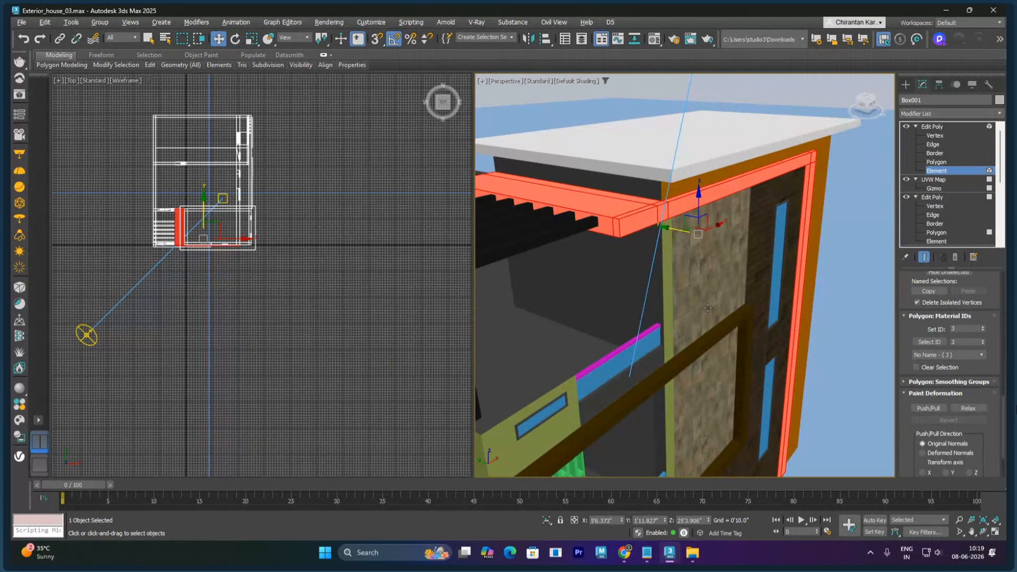
key("m")
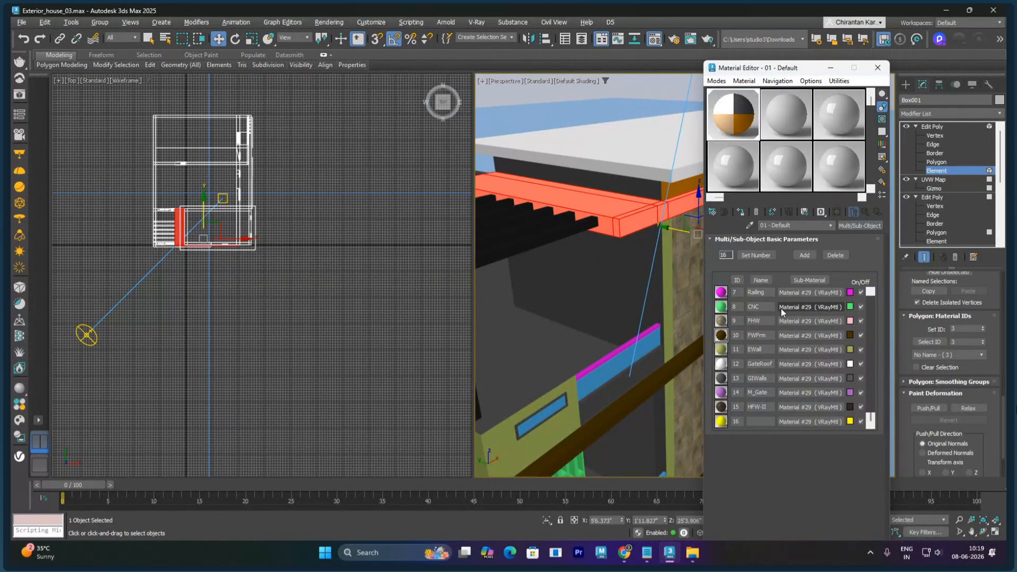
left_click(870, 303)
left_click(811, 320)
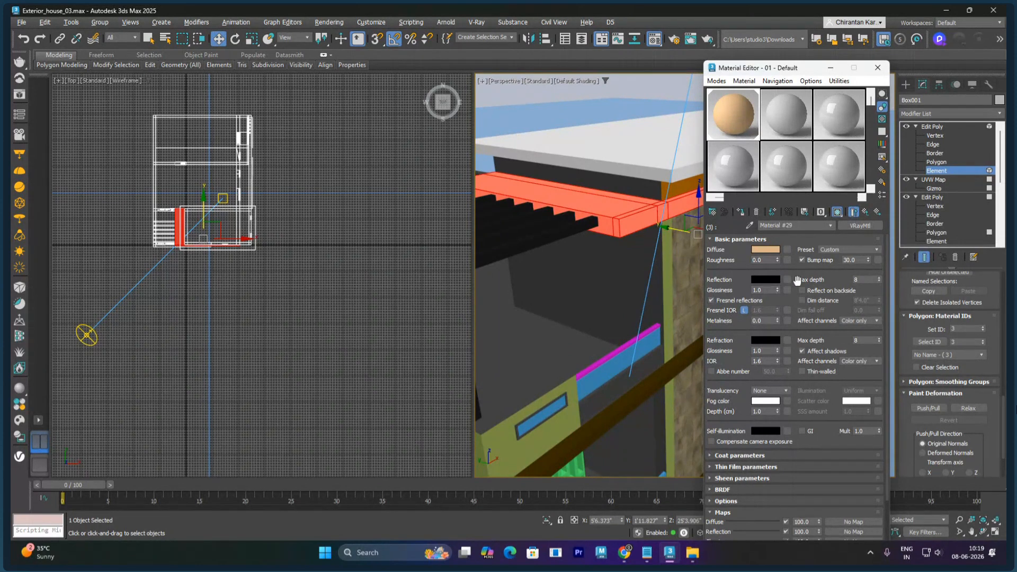
Step: Load Tiles015_2K-JPG_Color.jpg from the Tiles015_2K-JPG folder as the frame material's diffuse bitmap and return to the parent material
left_click(790, 249)
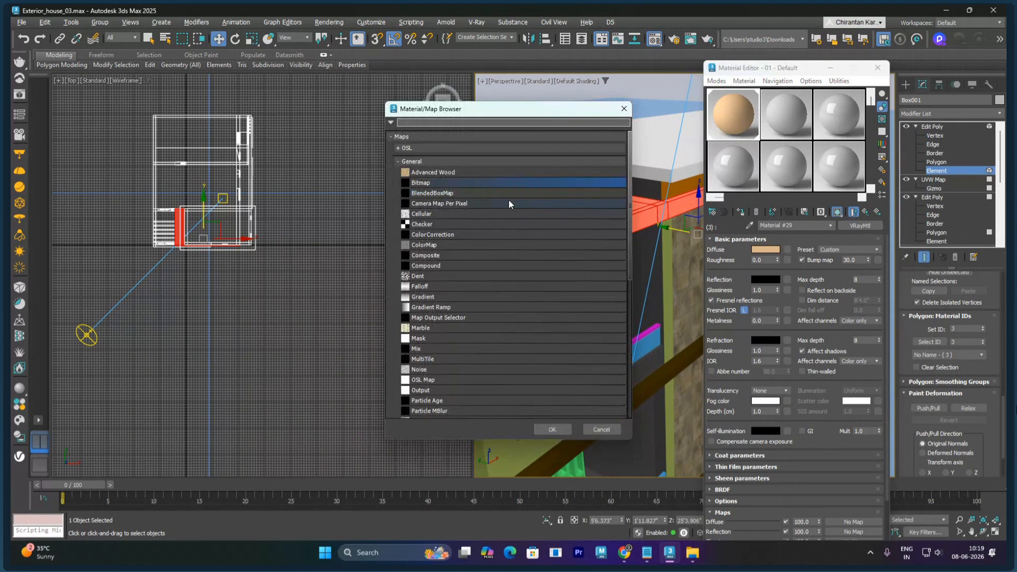
key("Escape")
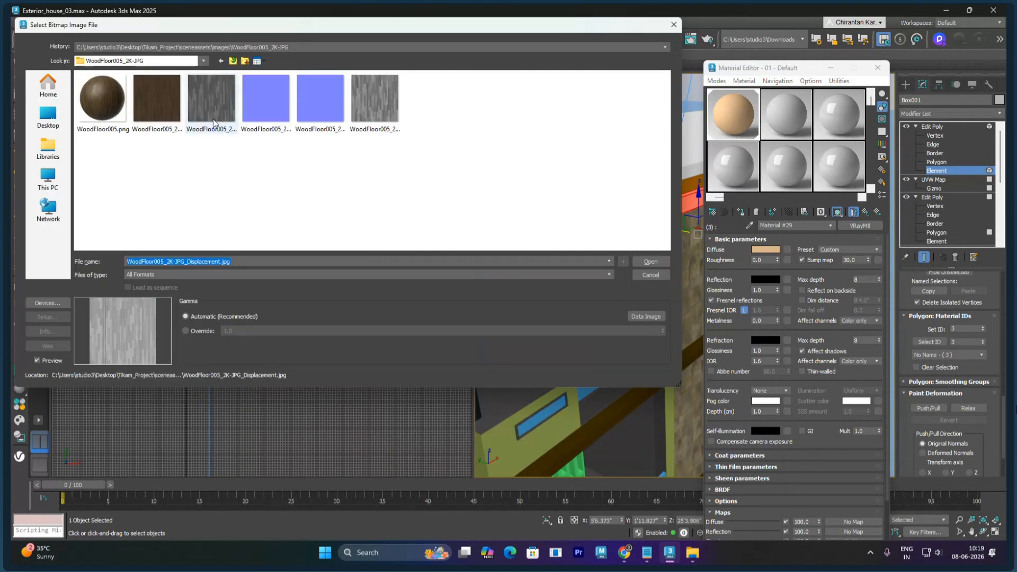
key("BackSpace")
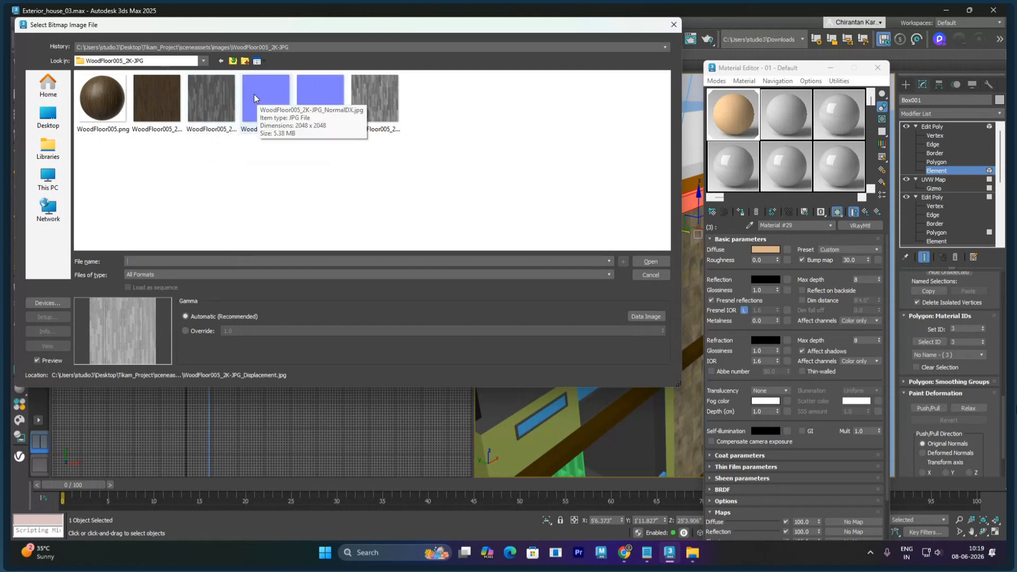
left_click(252, 154)
key("BackSpace")
double_click(105, 116)
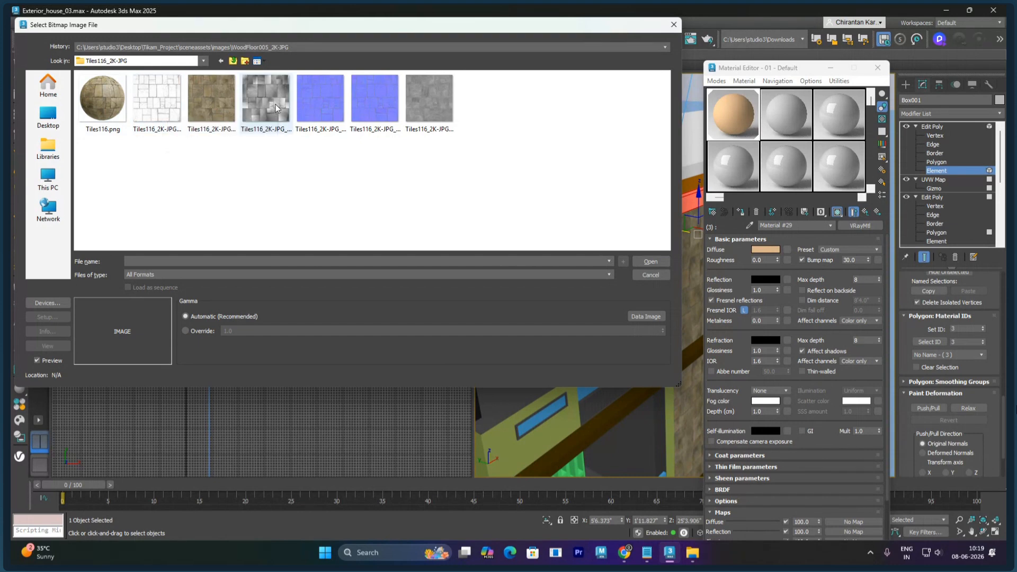
left_click(217, 100)
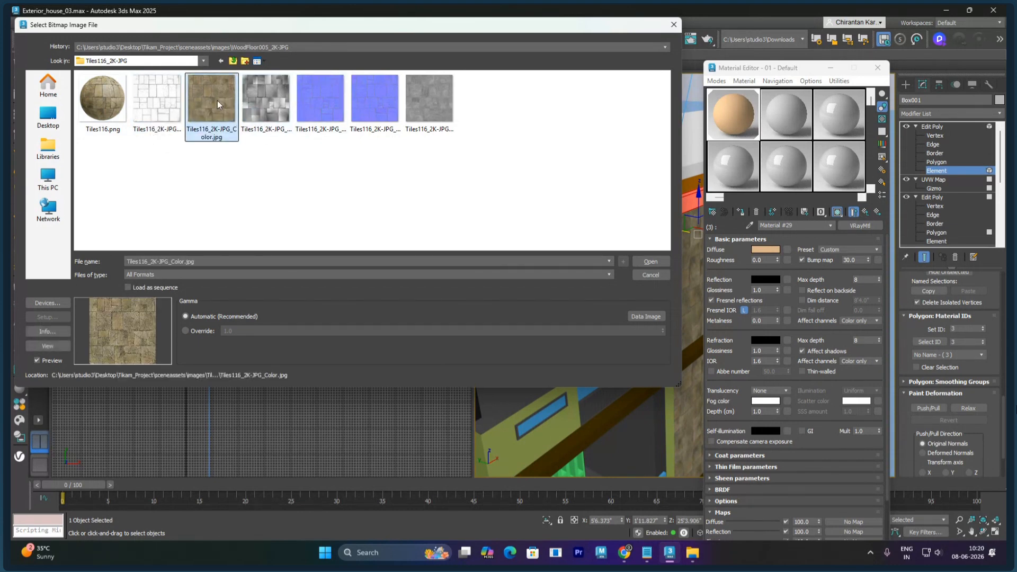
key("BackSpace")
double_click(128, 108)
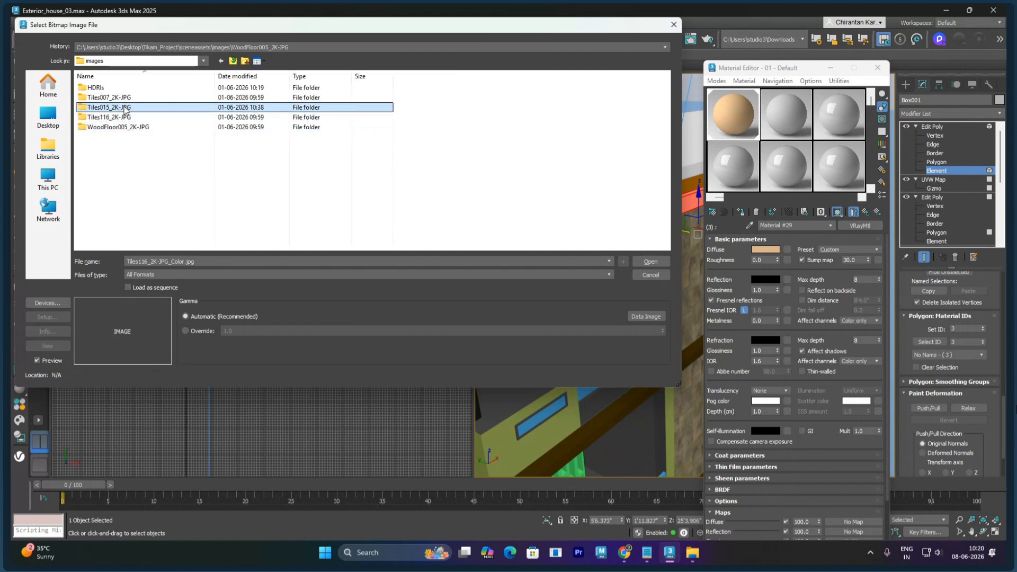
left_click(114, 110)
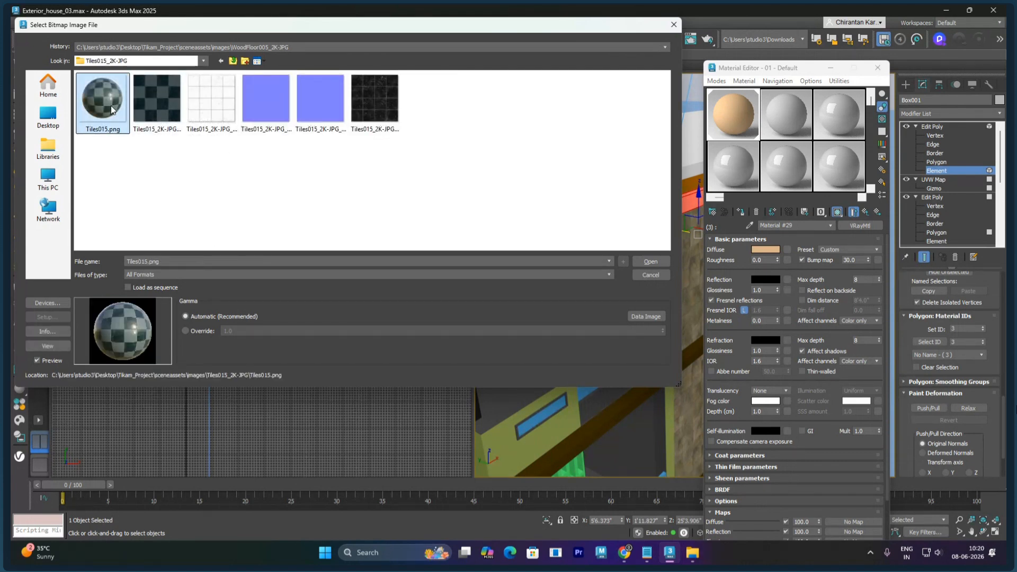
left_click(144, 103)
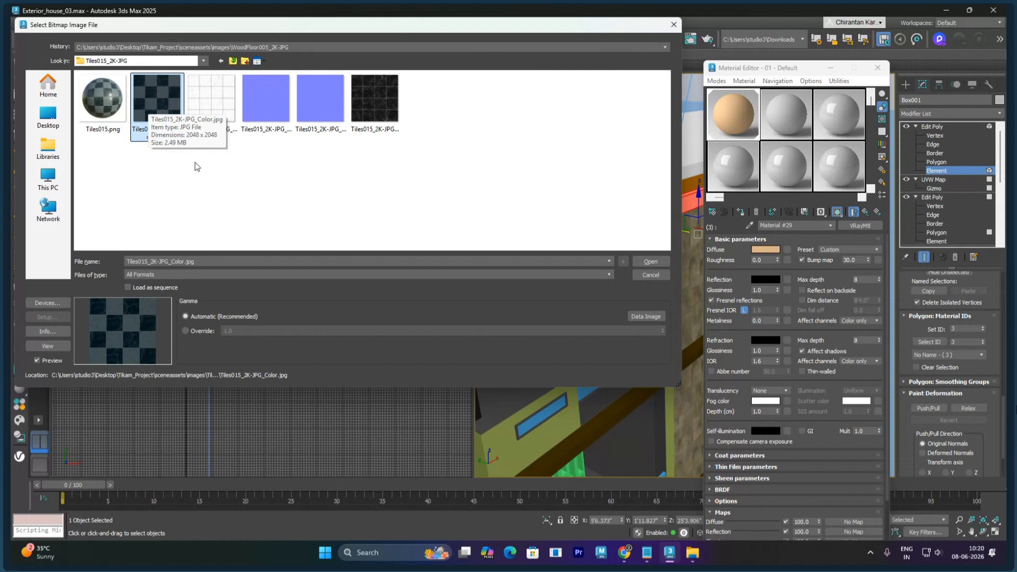
left_click(647, 262)
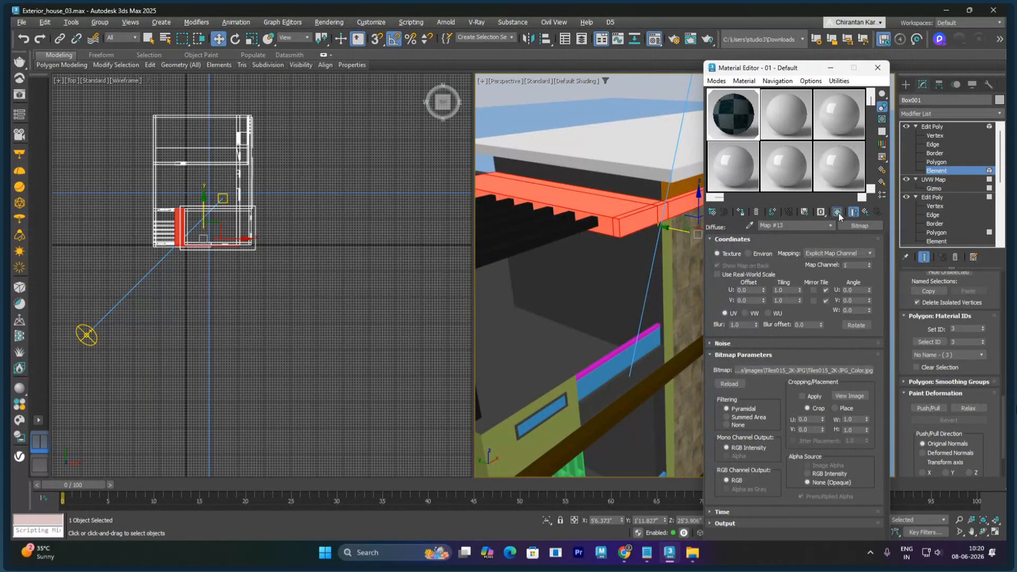
left_click(865, 212)
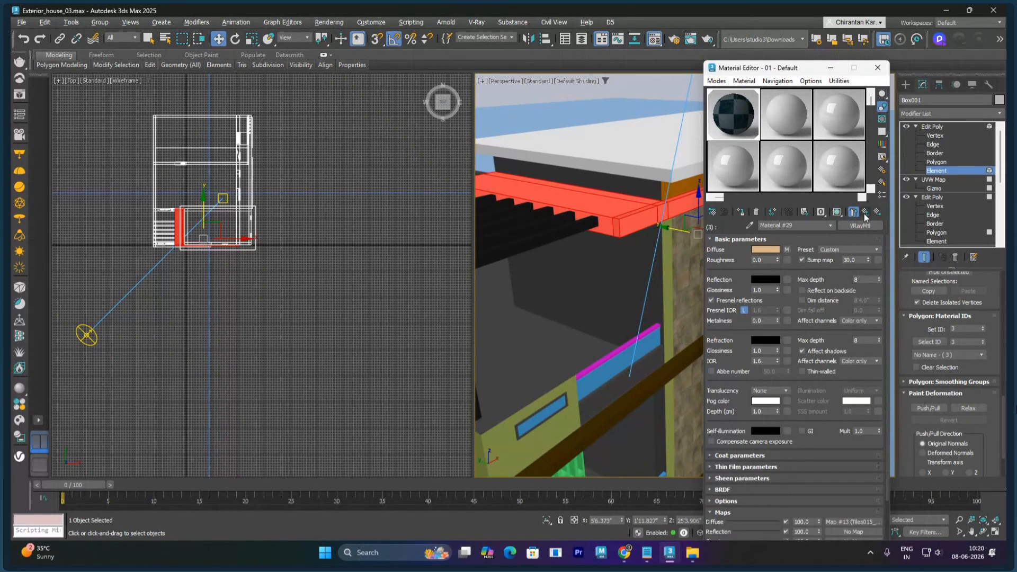
Step: Set the frame material's reflection color to a neutral gray with a value of 150
left_click(756, 280)
left_click_drag(611, 226, 654, 225)
left_click(729, 225)
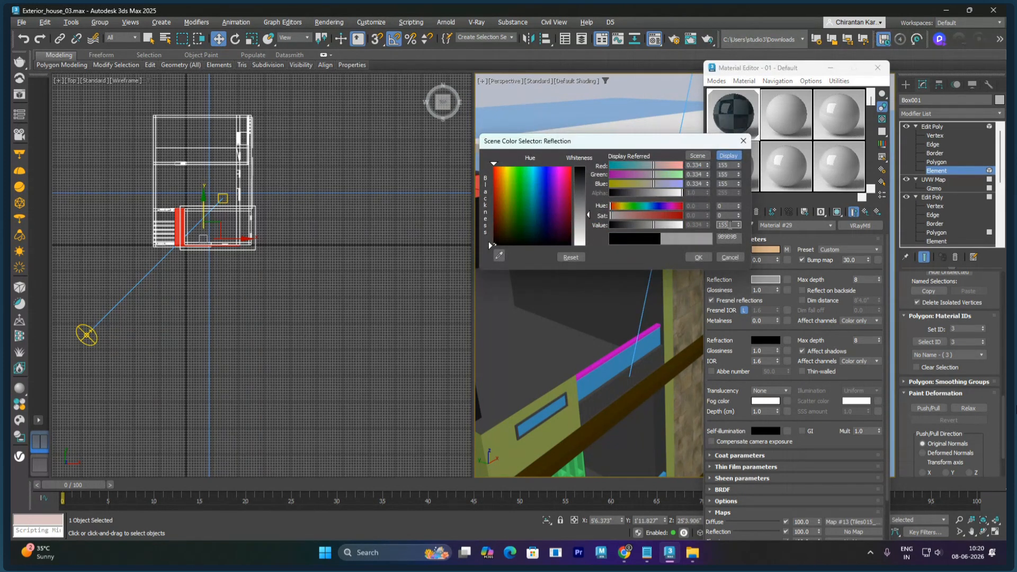
type("150")
key("Return")
left_click(698, 257)
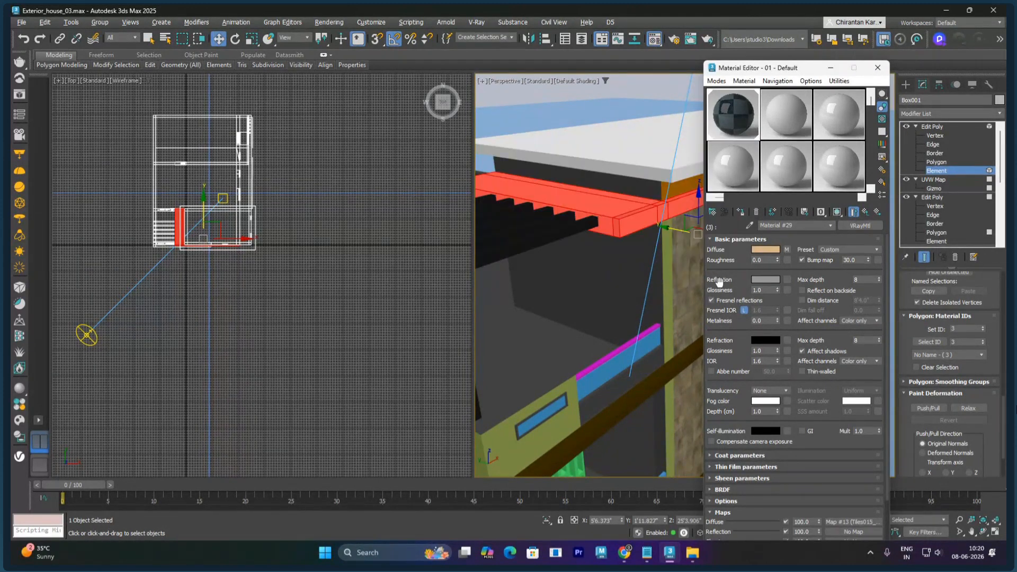
Step: Set the frame material's reflection glossiness to 0.75 and check it in an enlarged sample preview
left_click(765, 290)
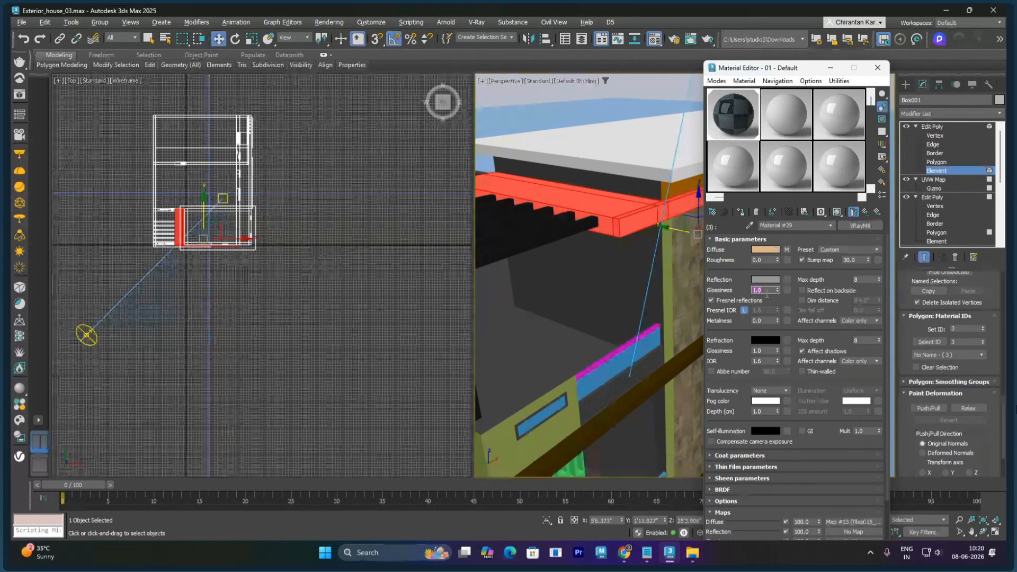
type("0.75")
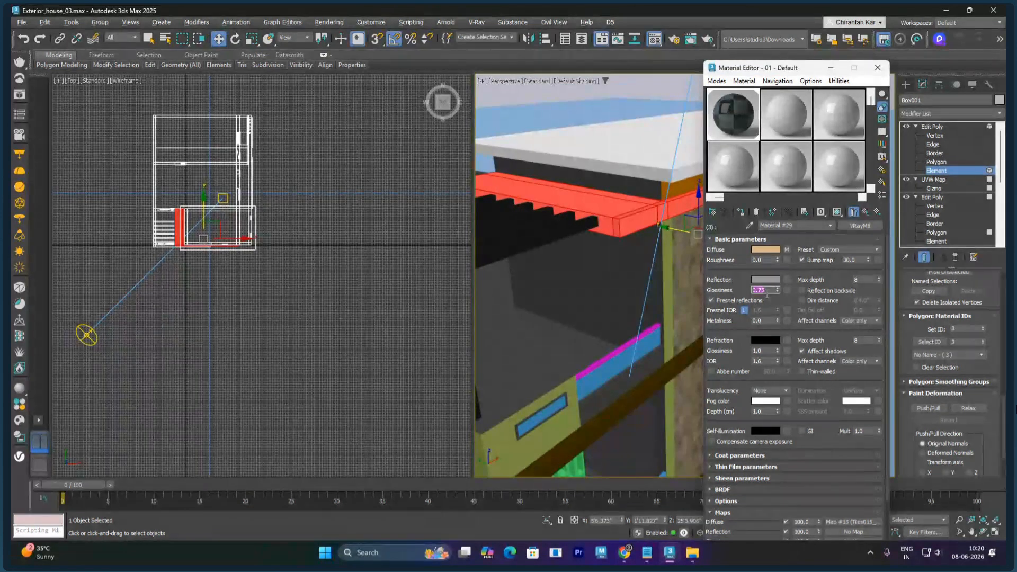
double_click(730, 125)
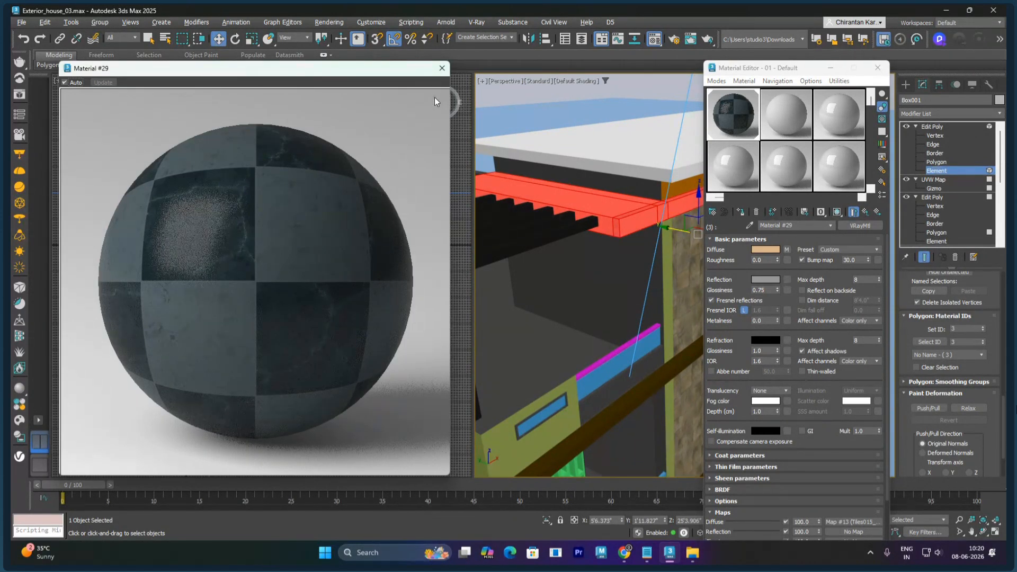
left_click(442, 68)
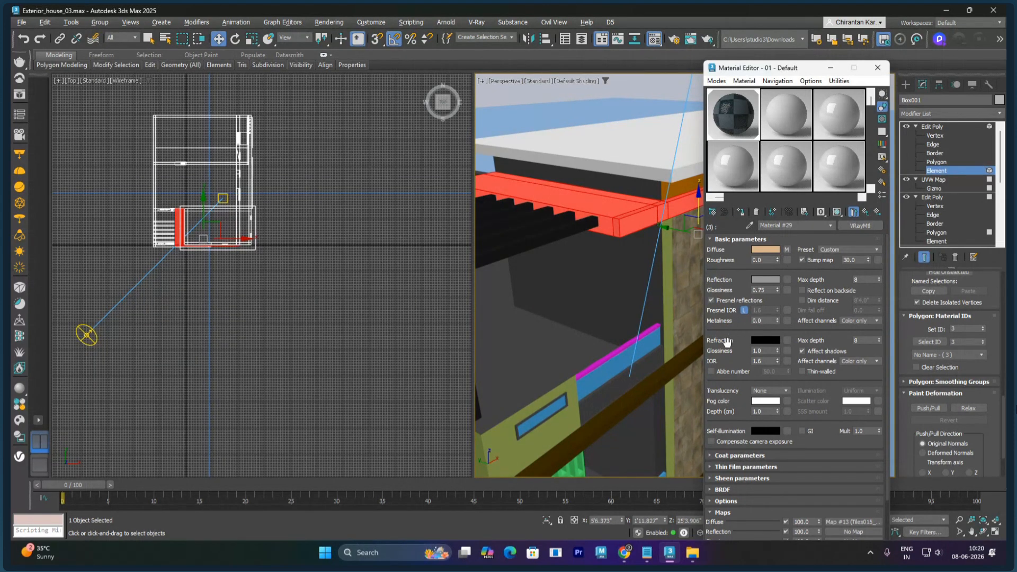
Step: Assign Tiles015_2K-JPG_NormalGL.jpg as the material's bump bitmap, inspect the enlarged sample and return to the parent material
scroll(727, 341, "down", 5)
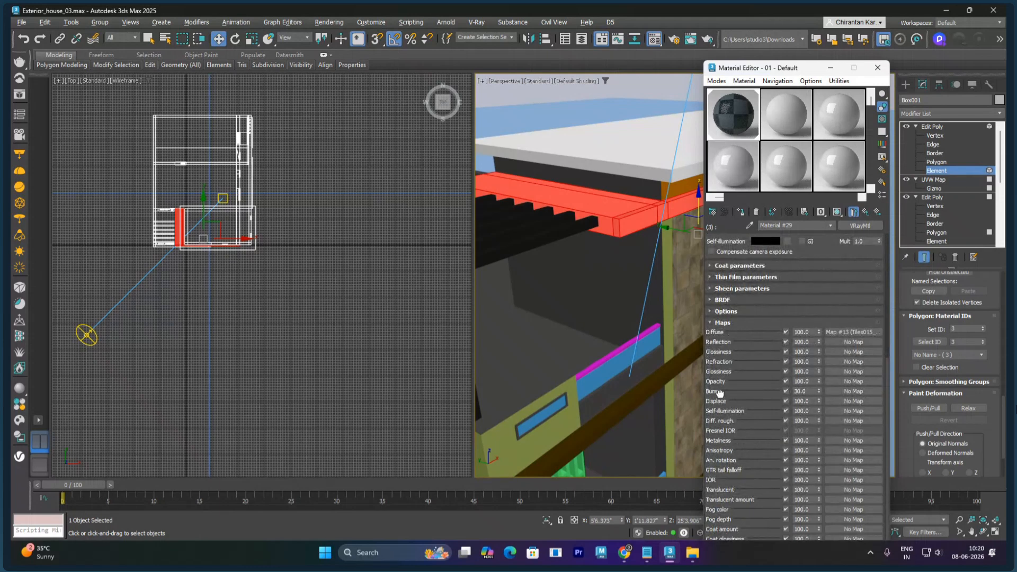
left_click(831, 391)
double_click(422, 184)
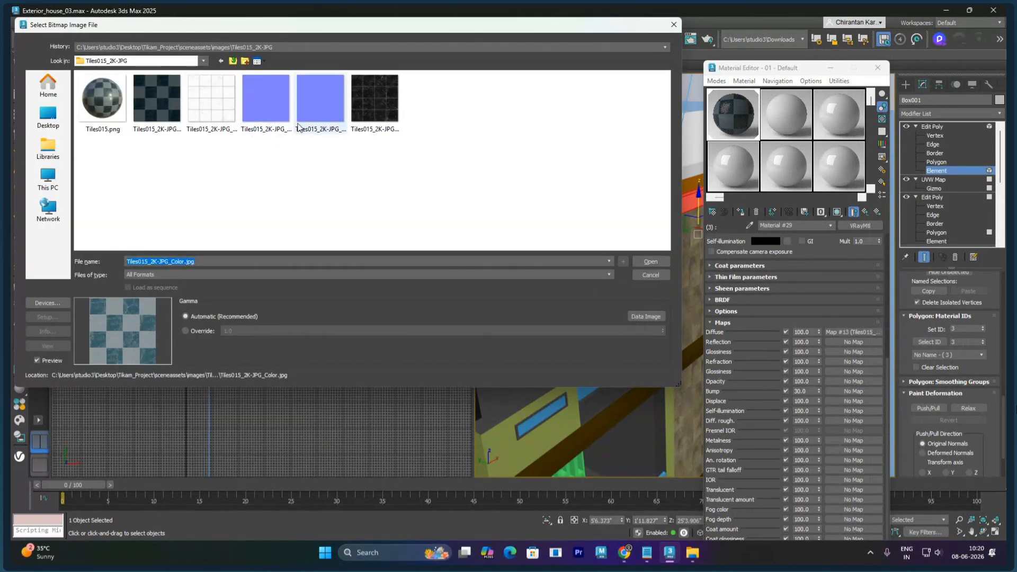
left_click(320, 118)
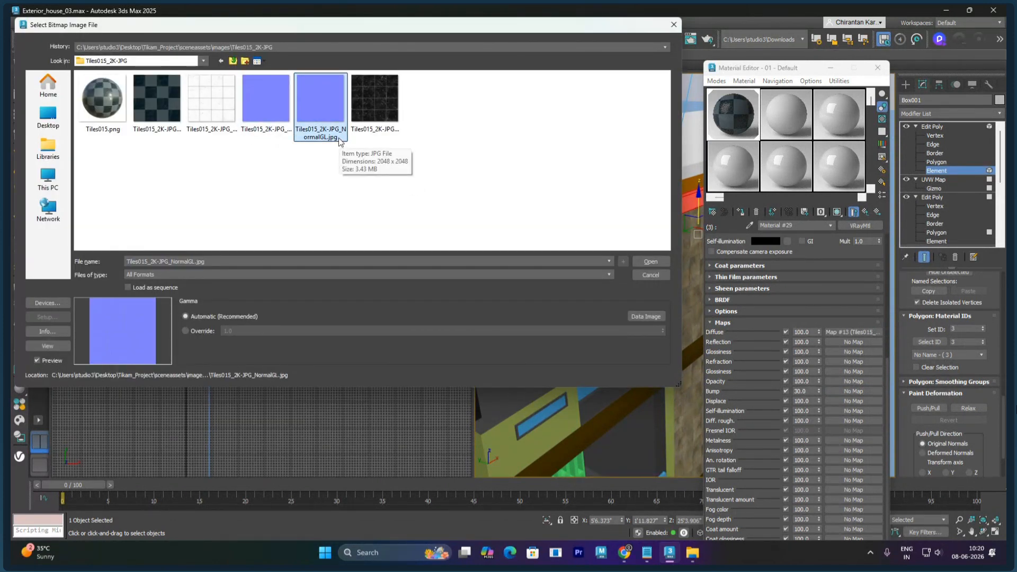
left_click(640, 262)
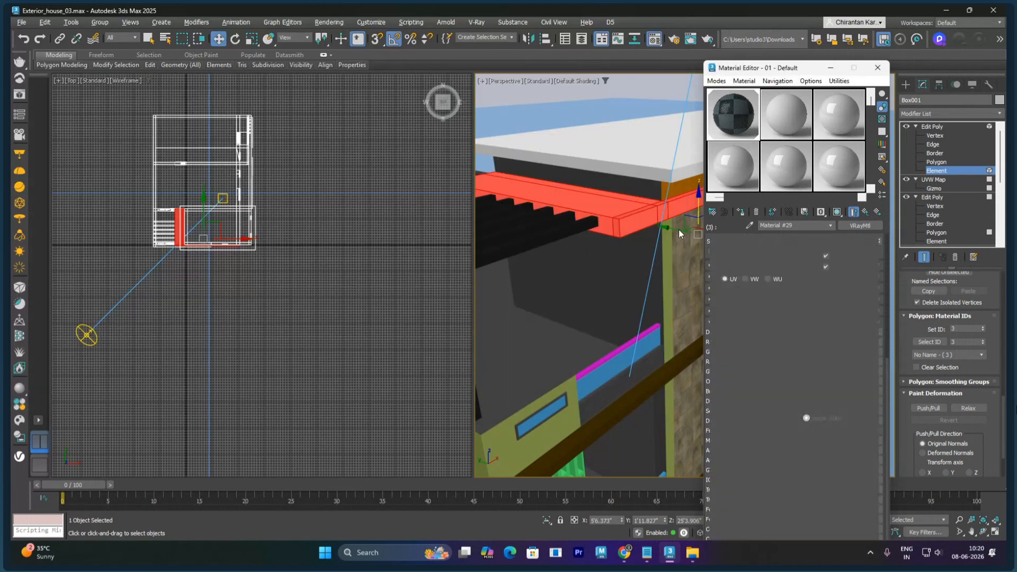
double_click(729, 113)
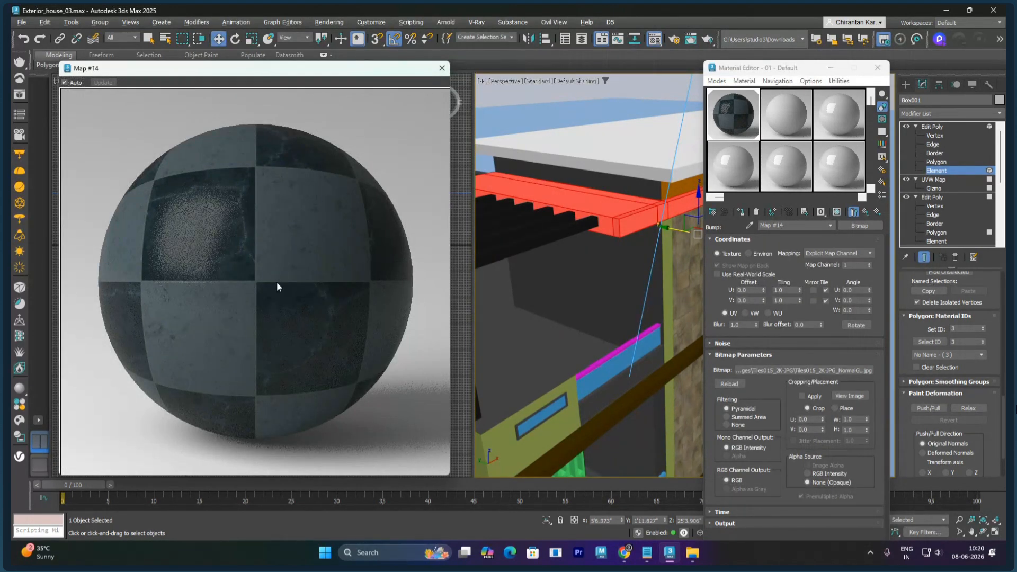
left_click(866, 213)
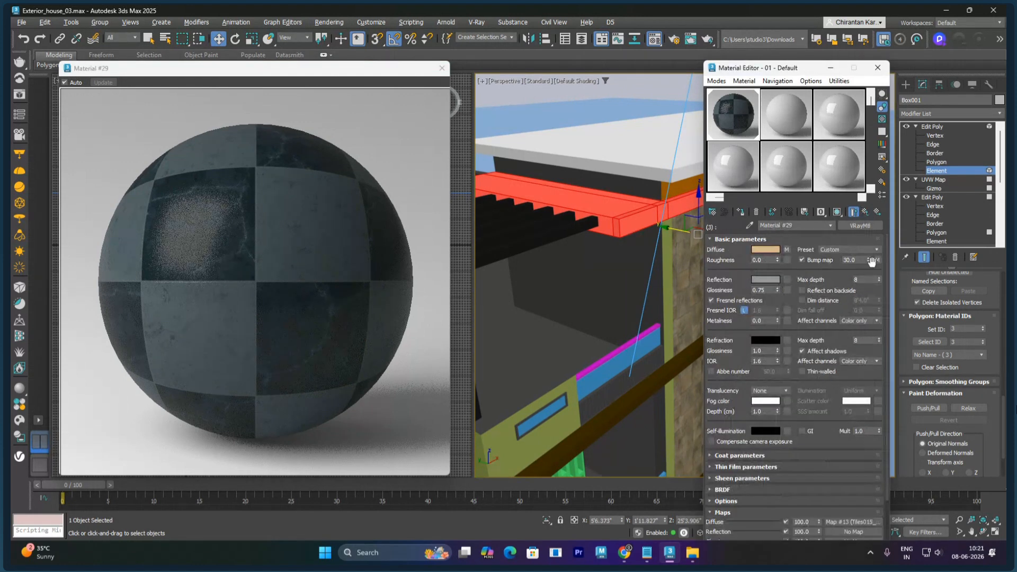
Step: Set the frame material's bump amount to 85
left_click_drag(712, 408, 715, 374)
scroll(725, 365, "down", 3)
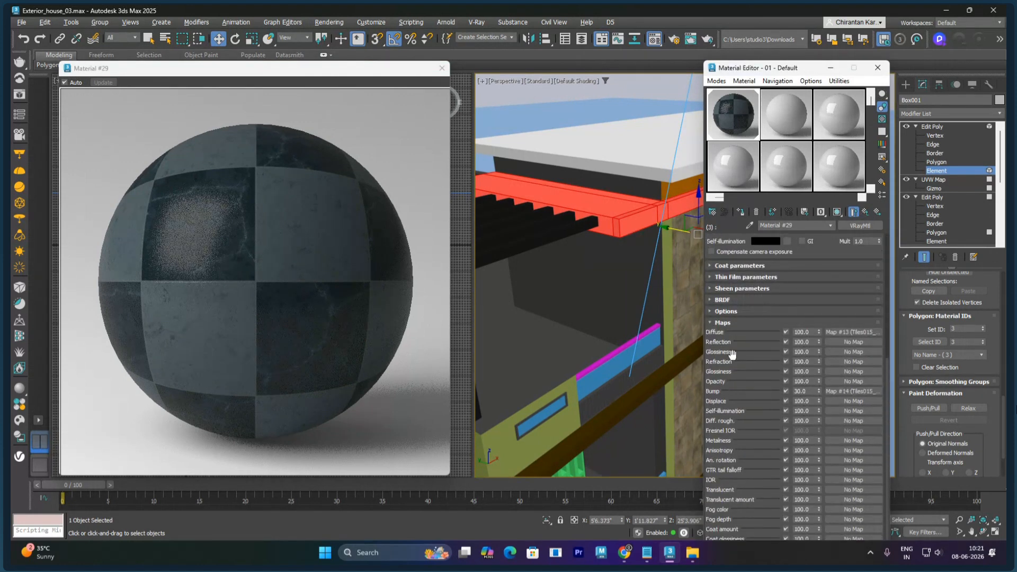
double_click(805, 391)
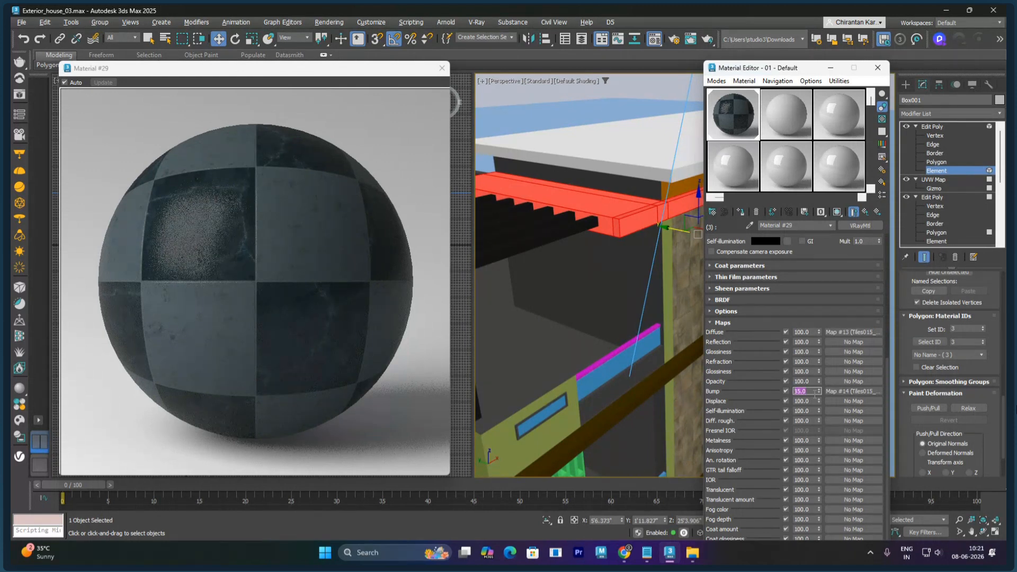
type("85")
Step: Assign Tiles015_2K-JPG_Displacement.jpg as the frame material's displacement bitmap
left_click(841, 401)
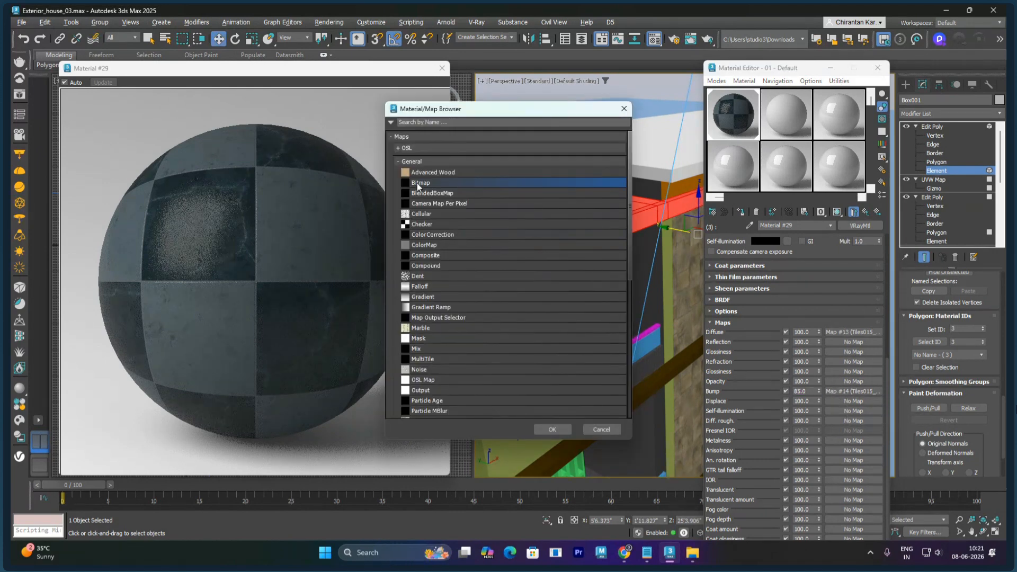
double_click(417, 183)
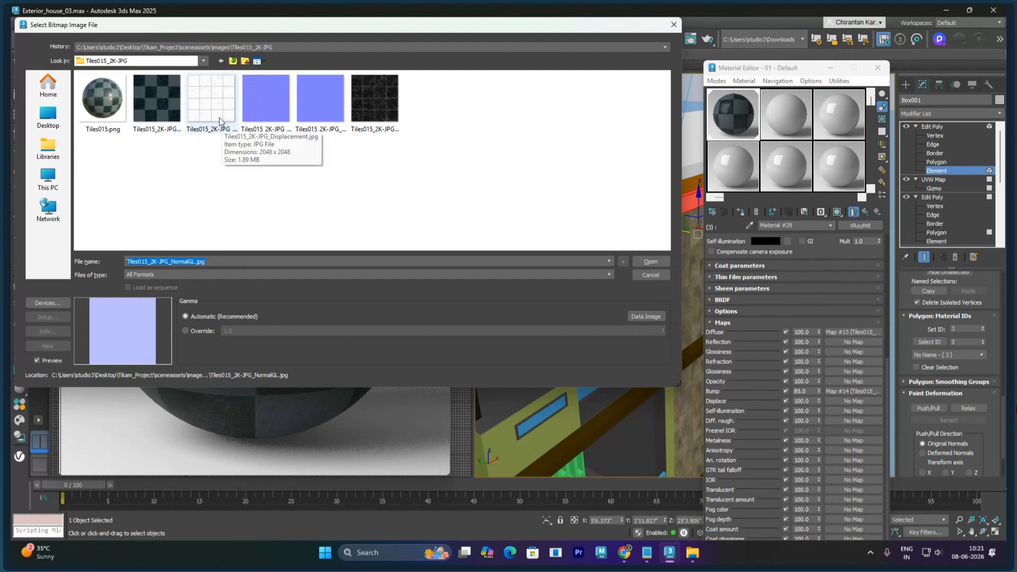
left_click(219, 118)
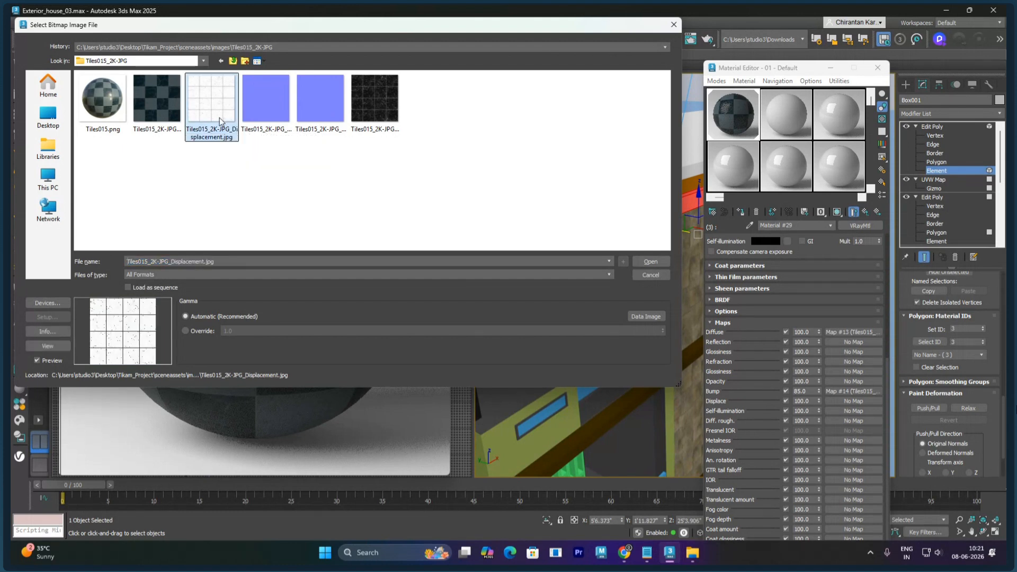
left_click(647, 262)
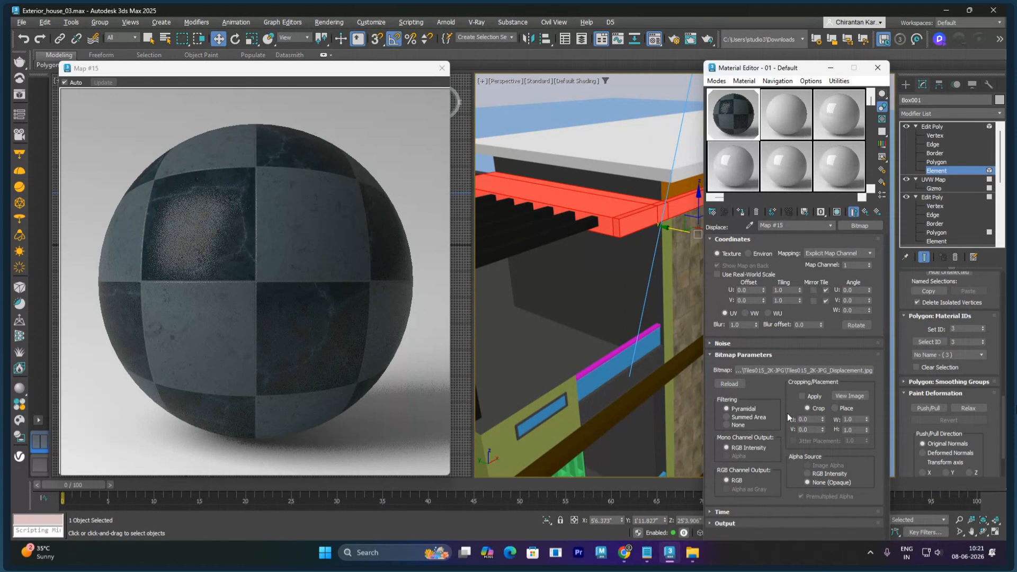
Step: Set the frame material's displacement amount to 2 and close the sample preview and the Material Editor
left_click(866, 212)
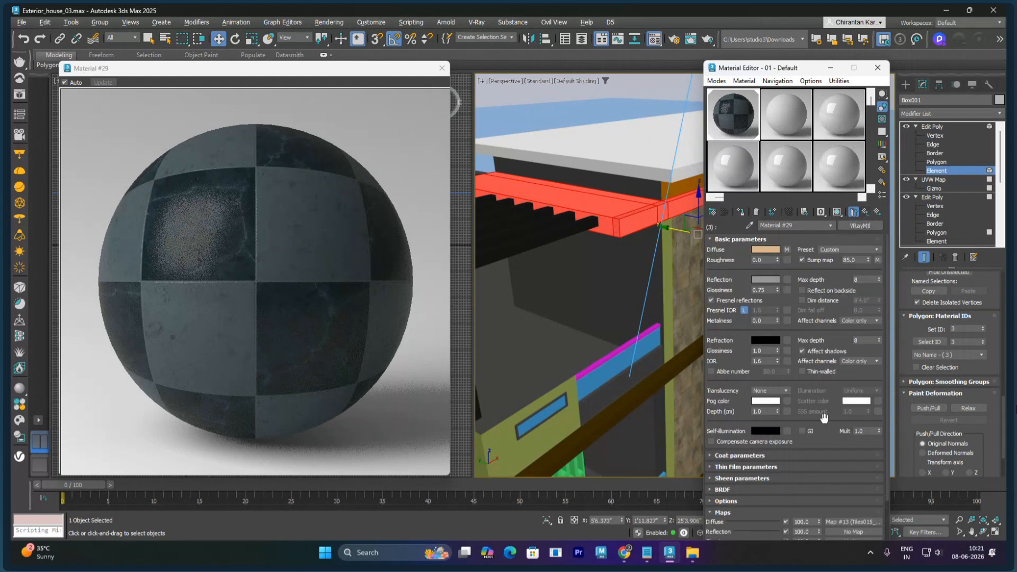
scroll(796, 378, "down", 5)
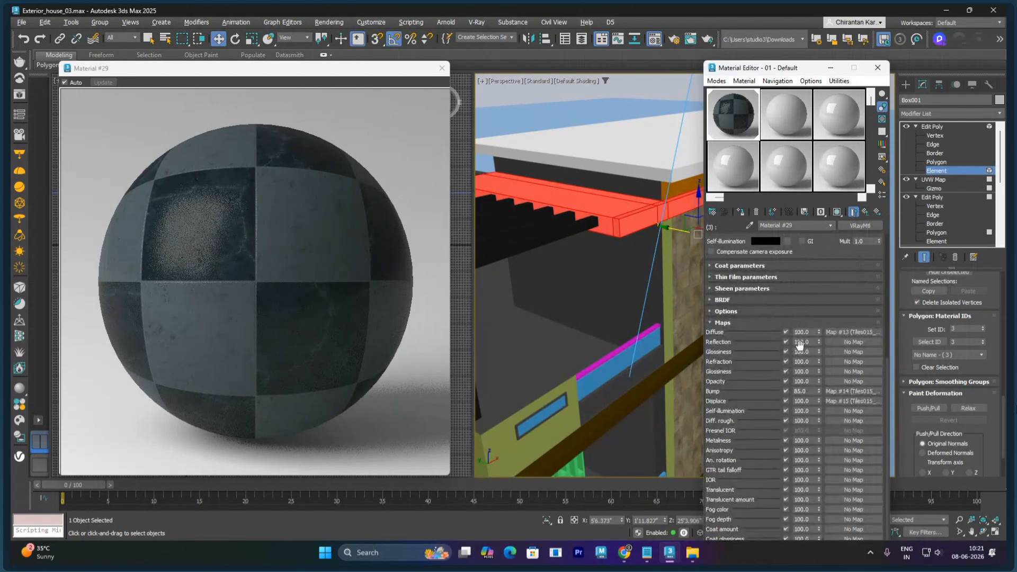
double_click(806, 401)
type("2")
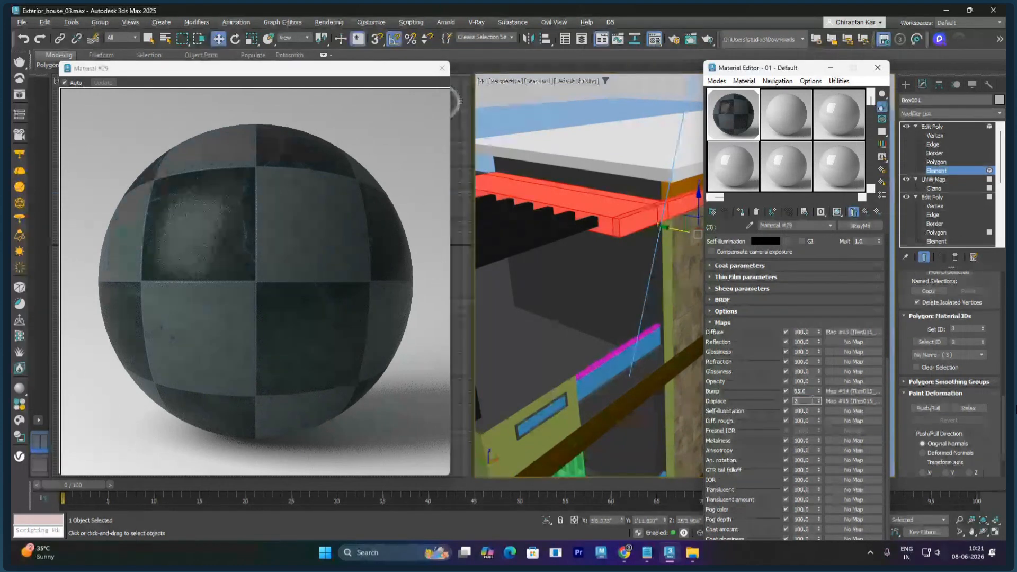
key("Return")
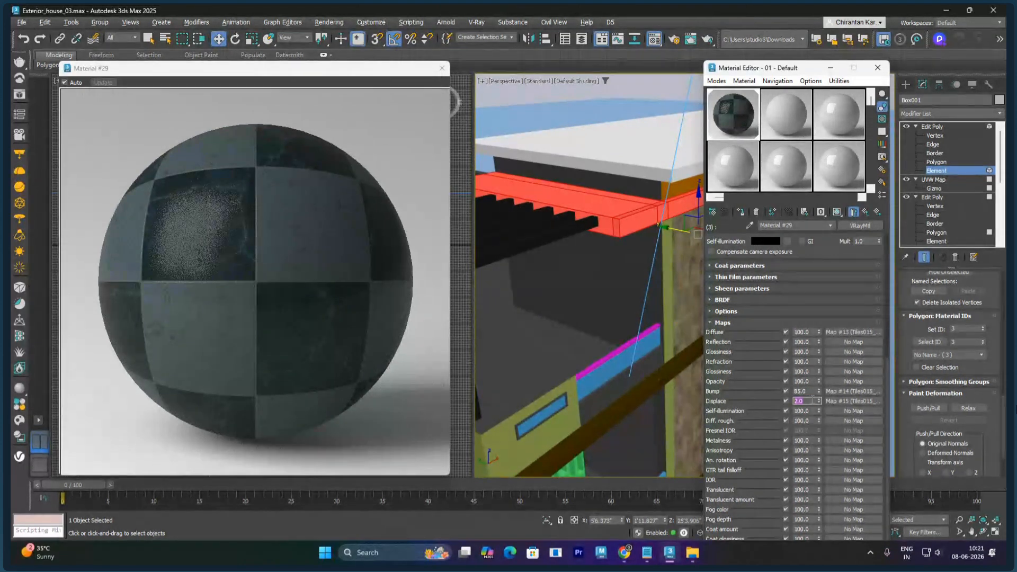
left_click(441, 68)
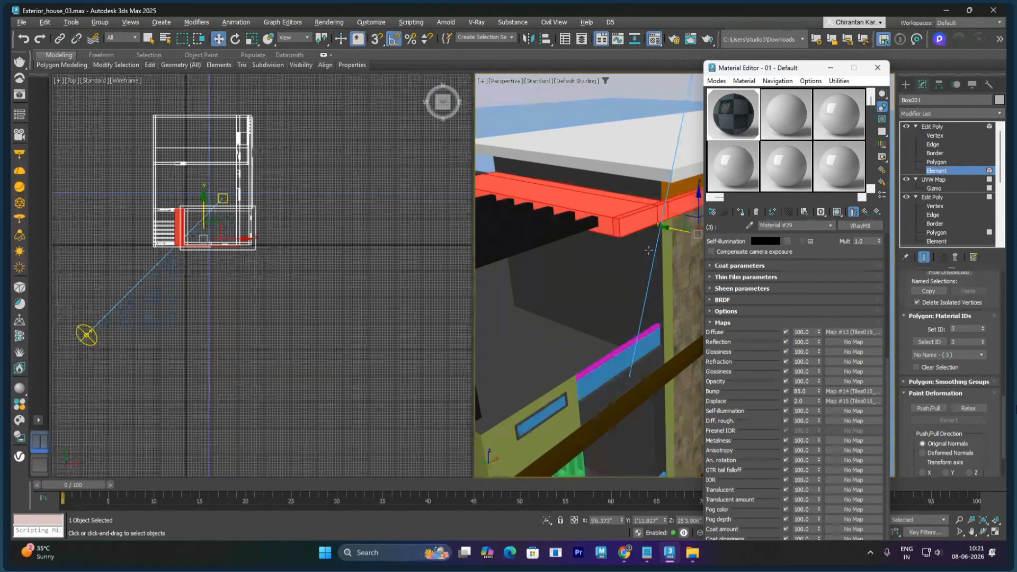
middle_click_drag(649, 263, 561, 270, "alt")
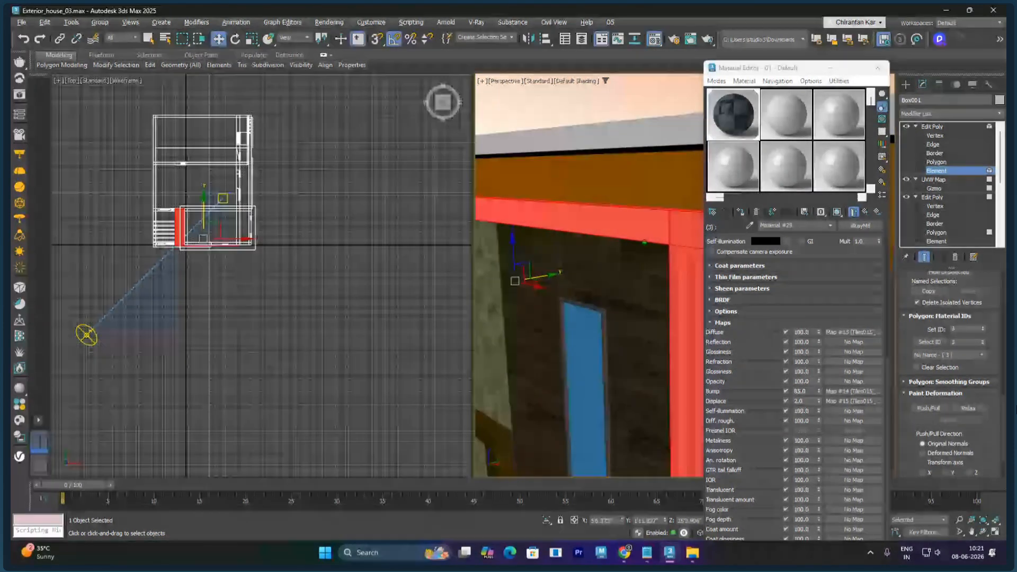
left_click(878, 68)
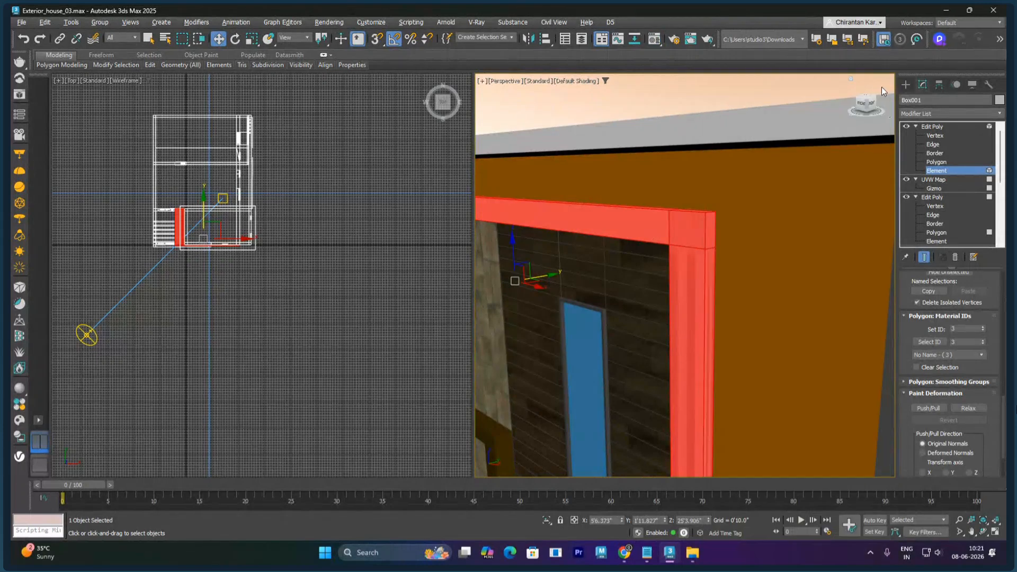
Step: Add a UVW Map modifier with Box mapping to the selected polygons of the facade frame
left_click(935, 162)
scroll(654, 229, "down", 3)
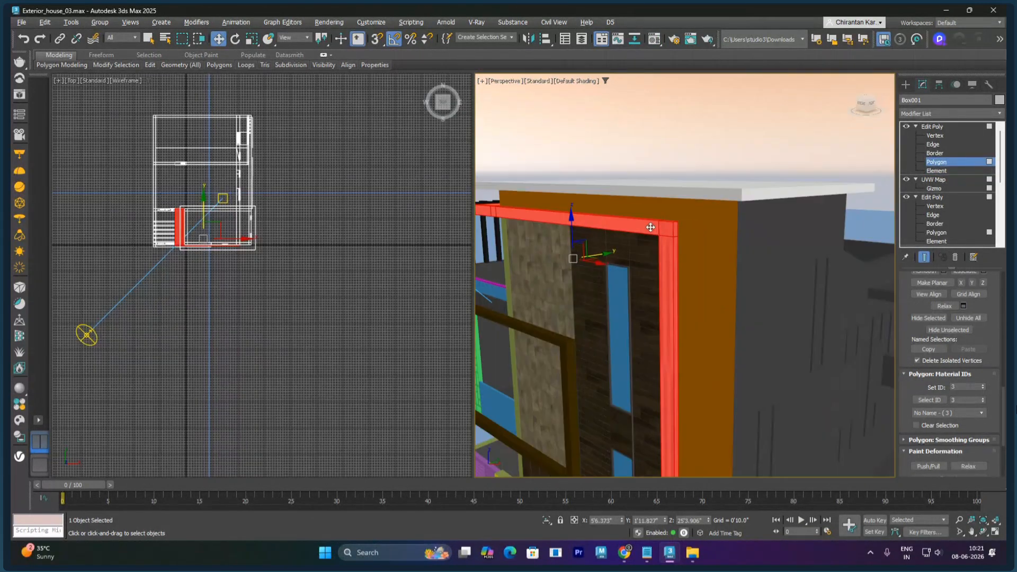
middle_click_drag(636, 235, 753, 254, "alt")
scroll(642, 258, "up", 3)
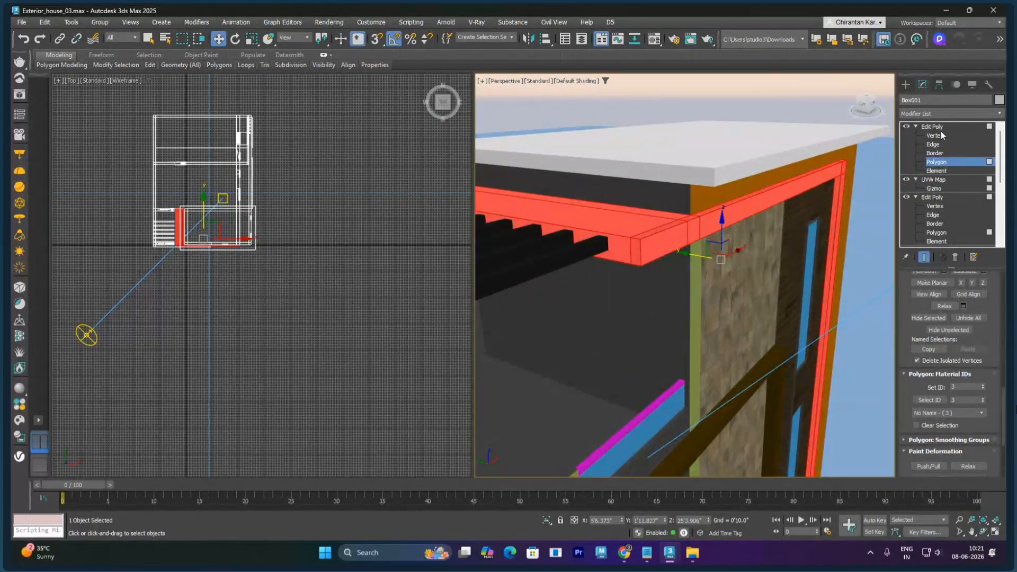
left_click(942, 114)
type("u")
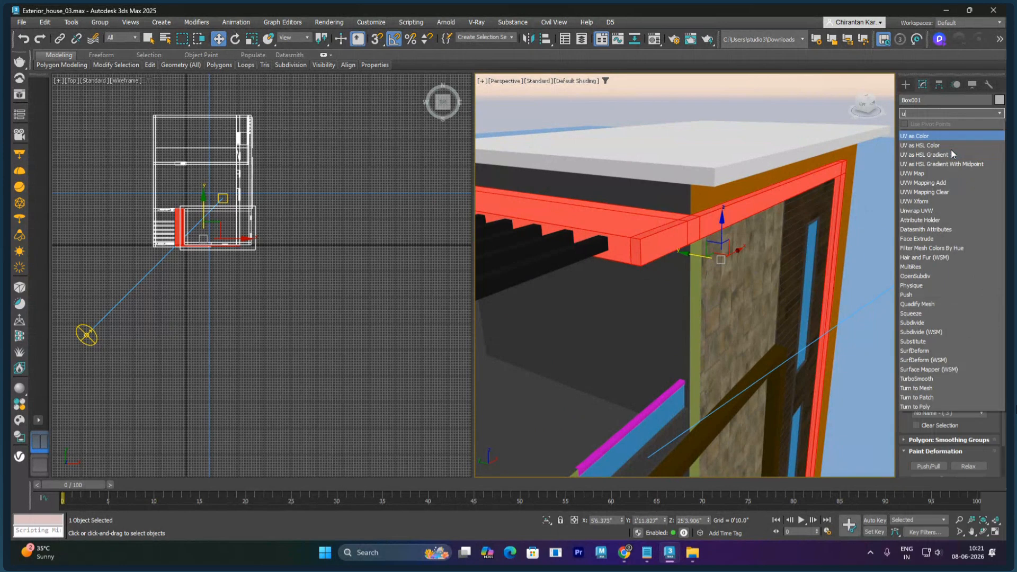
left_click(930, 174)
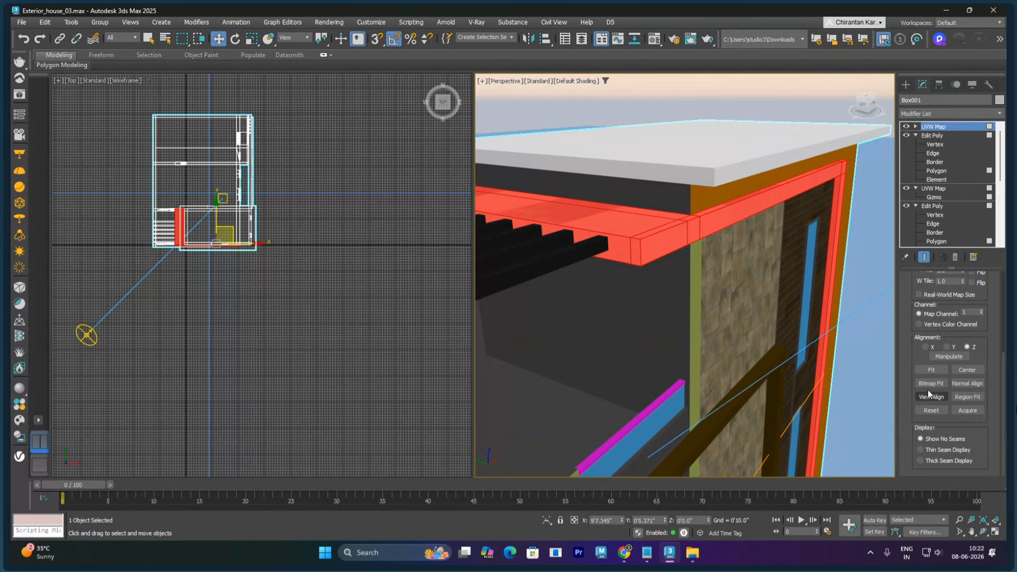
scroll(913, 344, "up", 5)
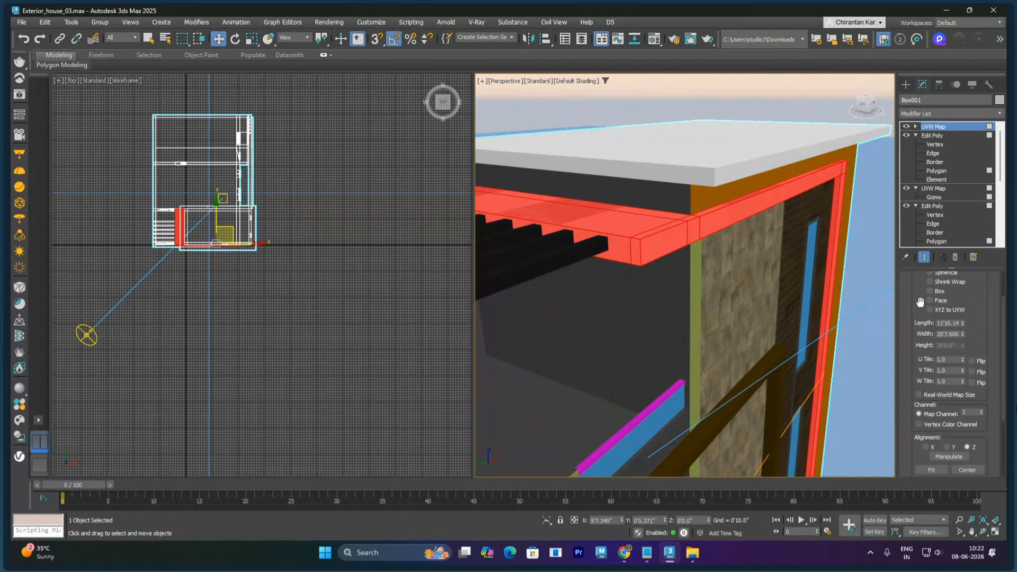
left_click(931, 308)
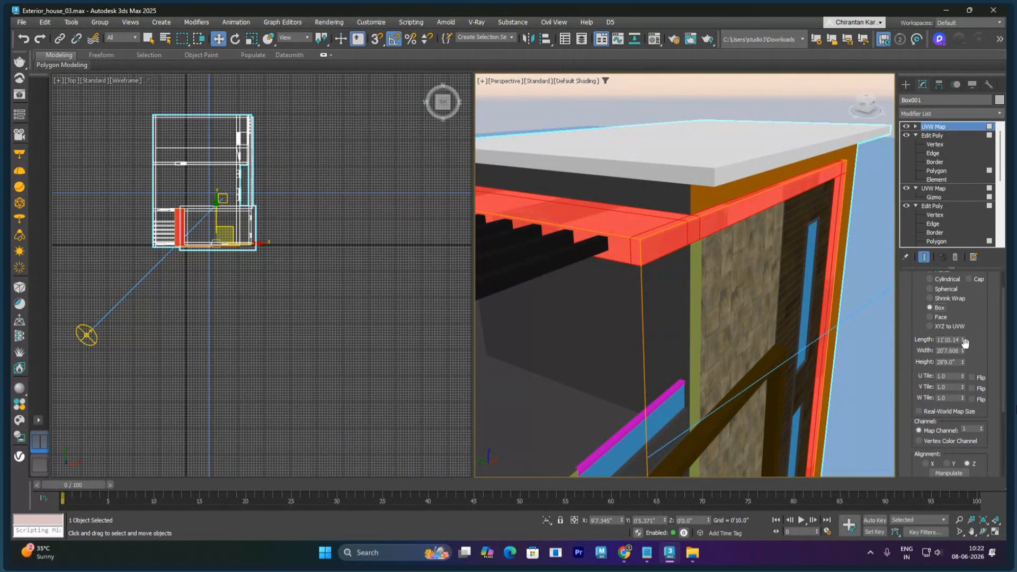
Step: Resize the frame's box mapping to about 3'9.5" long, 2'0.8" wide and 2'0.15" high
left_click_drag(963, 341, 967, 397)
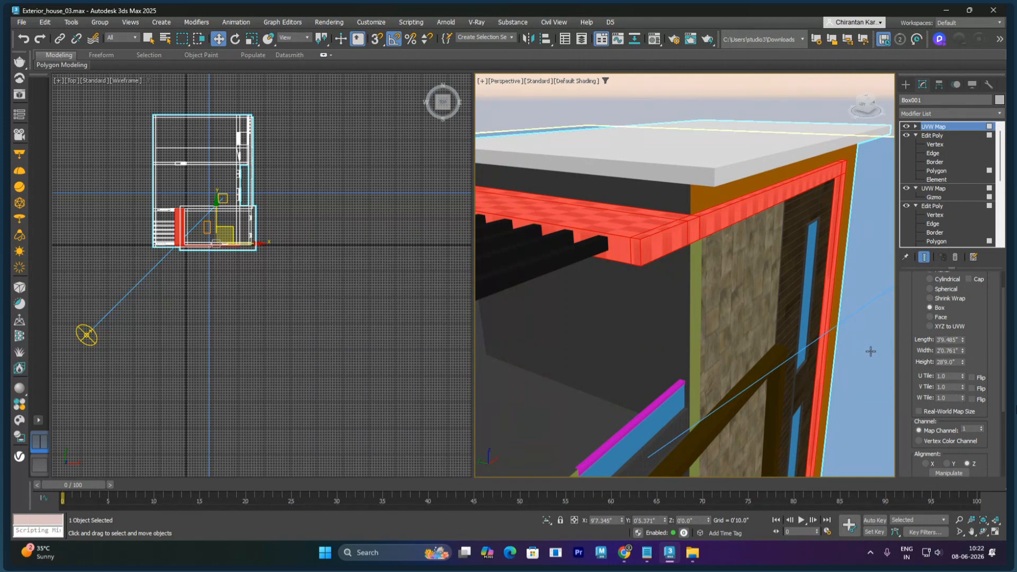
scroll(799, 354, "down", 5)
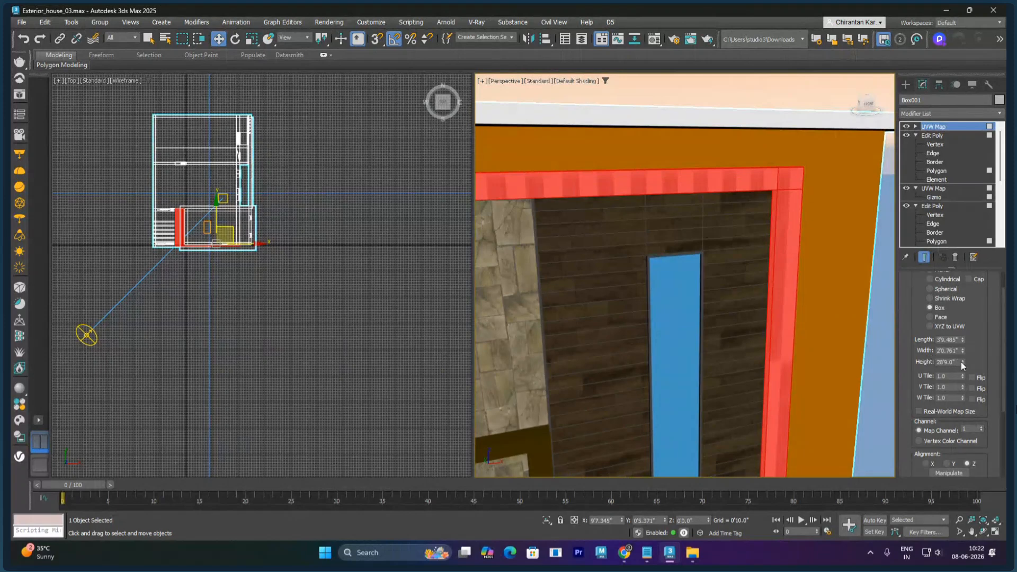
left_click_drag(962, 364, 950, 409)
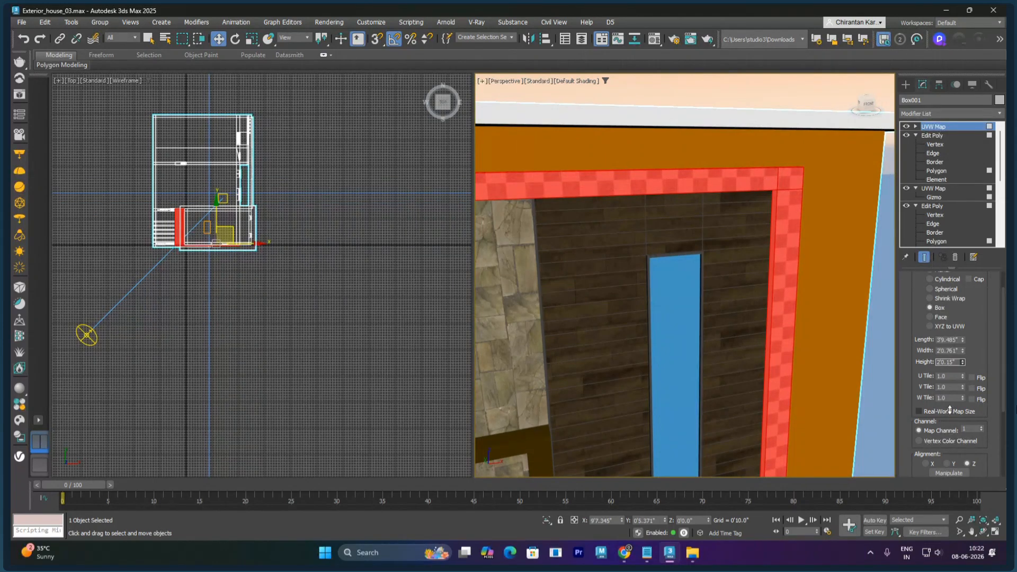
Step: Add an Edit Poly modifier above the frame's UVW Map
scroll(660, 318, "down", 6)
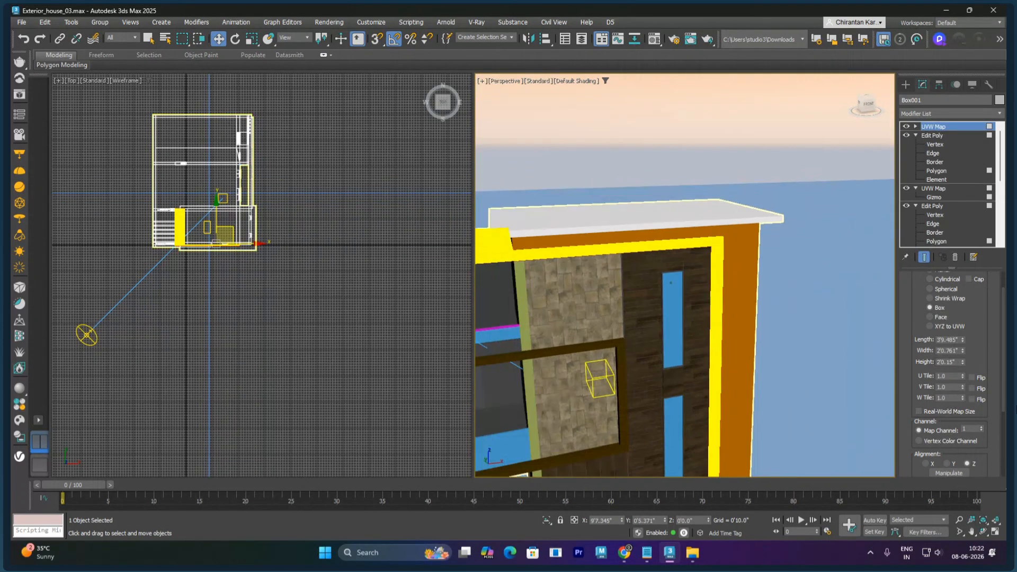
middle_click_drag(661, 318, 673, 321, "alt")
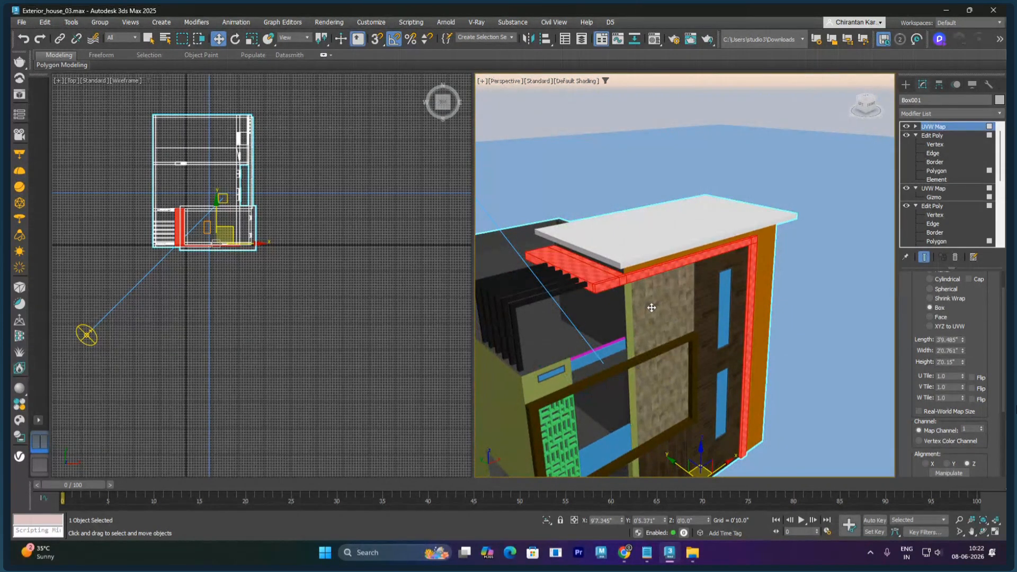
scroll(651, 307, "up", 5)
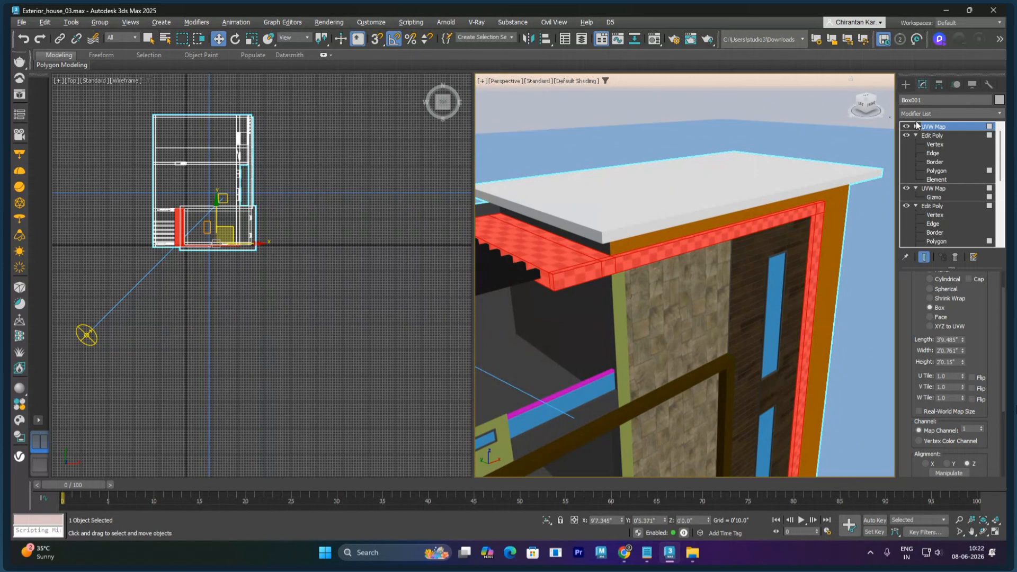
left_click(936, 116)
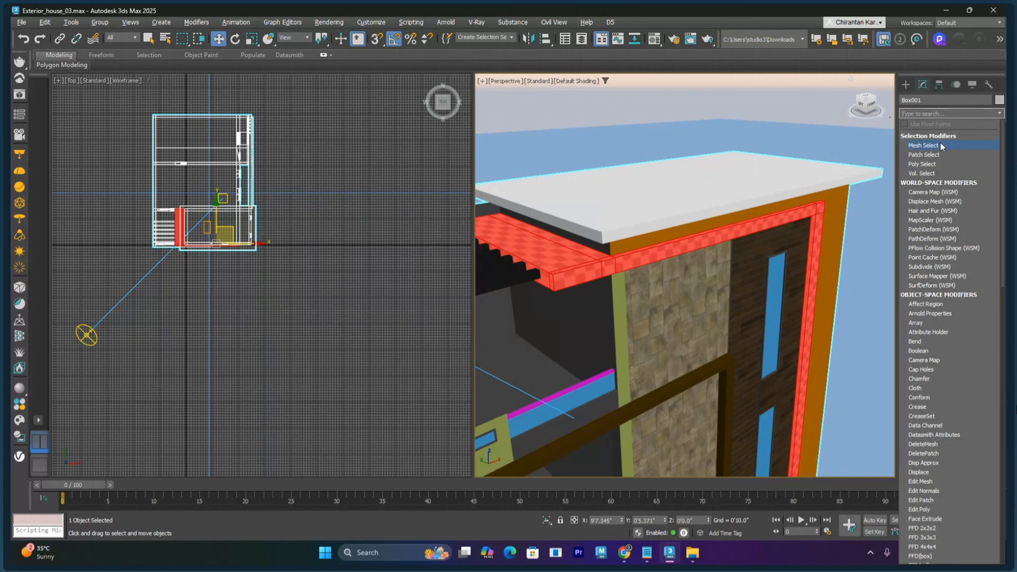
type("e")
left_click(923, 166)
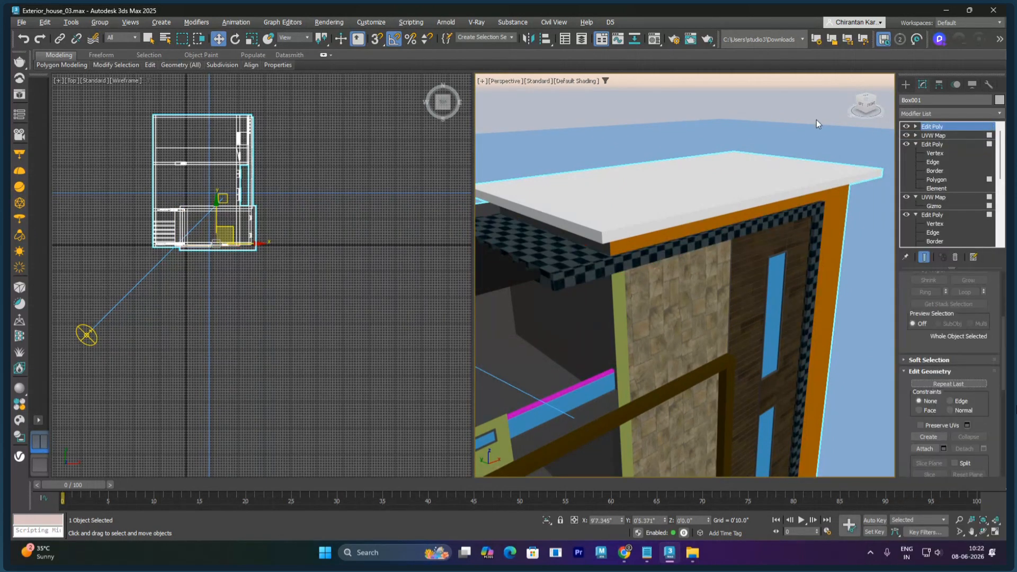
Step: Examine the tile pattern's scale and alignment along the facade frame, from below and close up
scroll(761, 239, "down", 5)
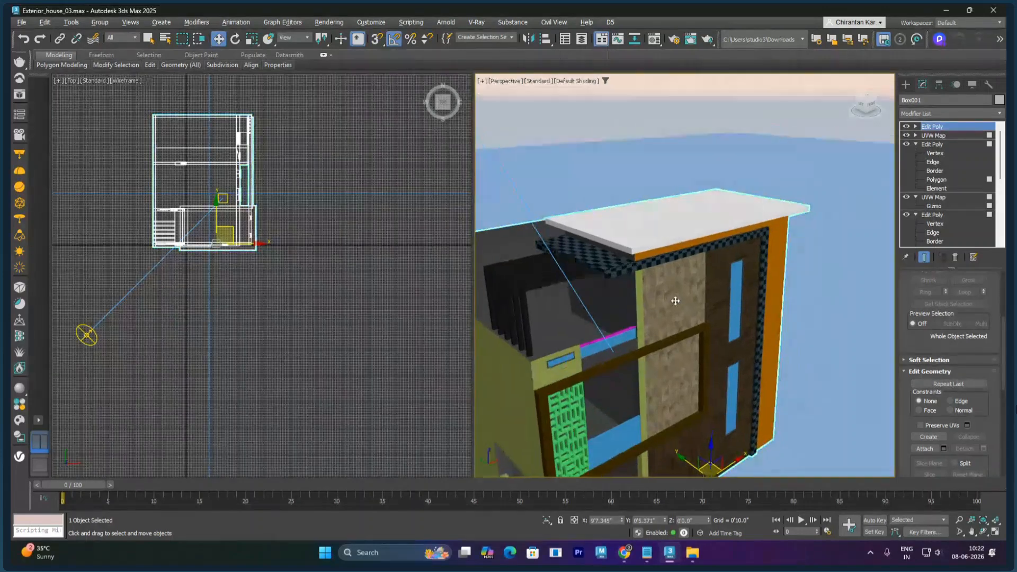
middle_click_drag(675, 298, 676, 261, "alt")
scroll(674, 261, "up", 3)
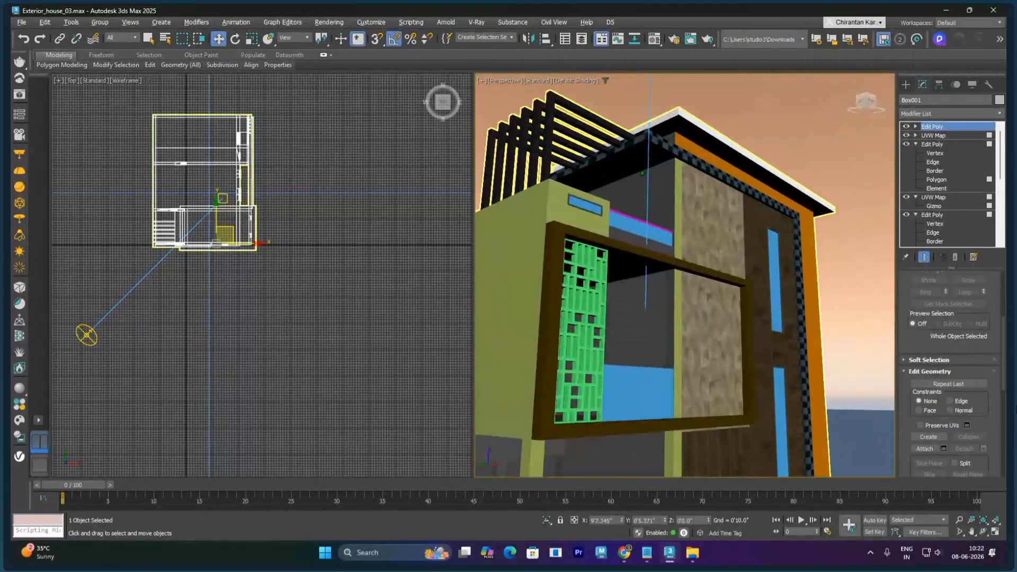
scroll(642, 173, "up", 5)
scroll(642, 172, "down", 3)
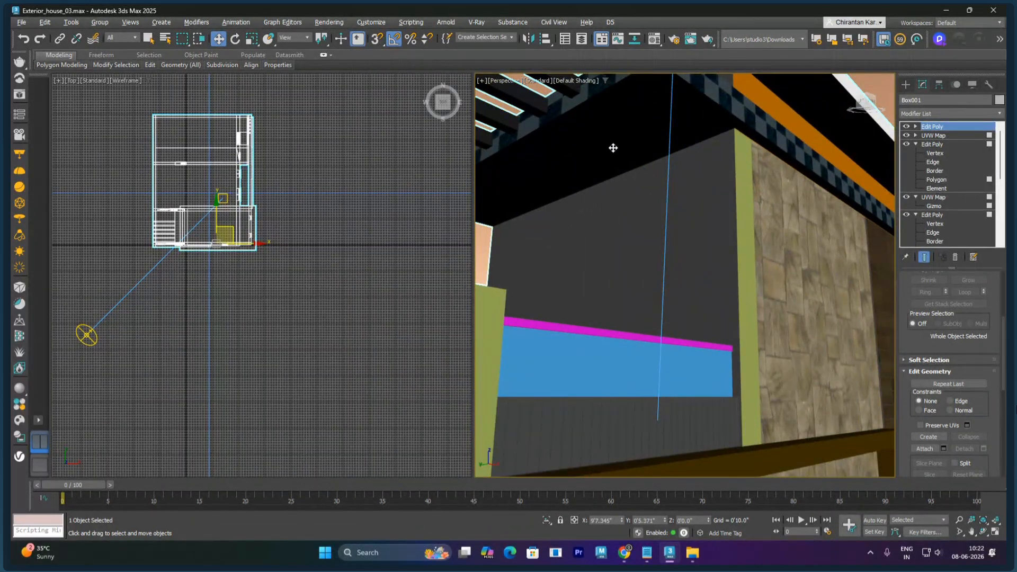
scroll(615, 148, "down", 8)
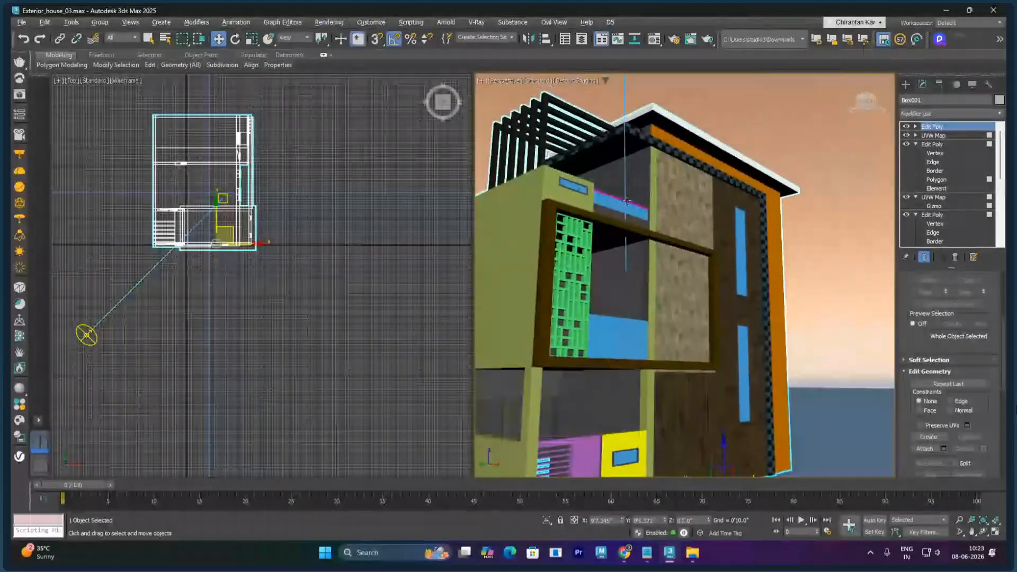
middle_click_drag(627, 211, 625, 166, "alt")
scroll(625, 165, "up", 6)
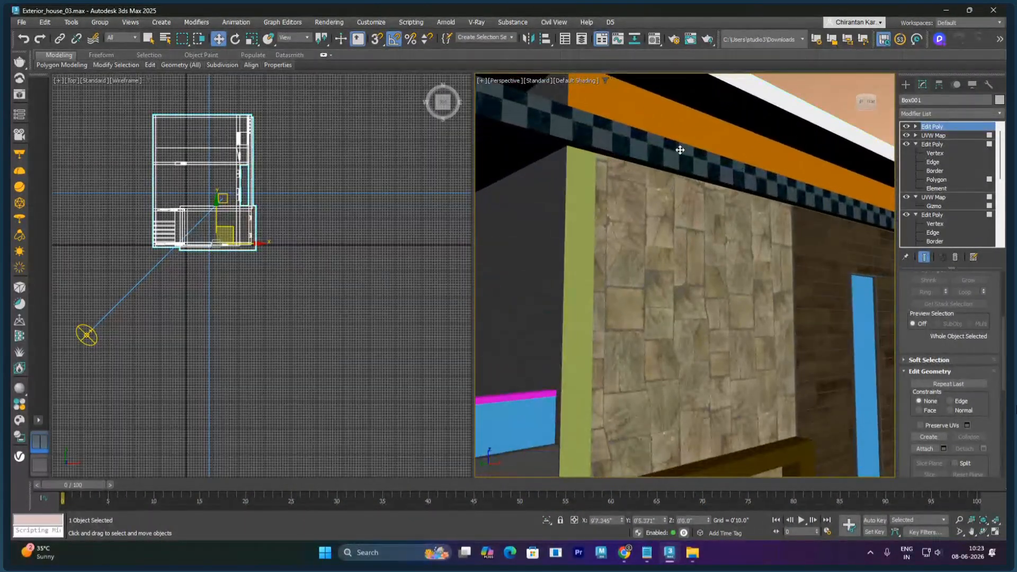
Step: Set the frame's UVW Map height to about 2'2.3" and its W tiling to 1.01
left_click(935, 135)
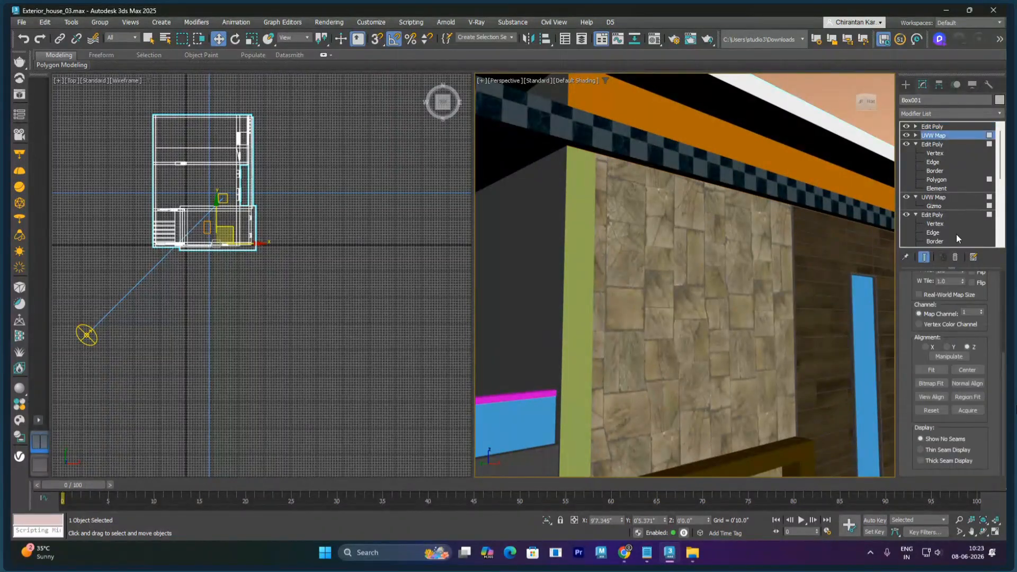
scroll(976, 326, "up", 2)
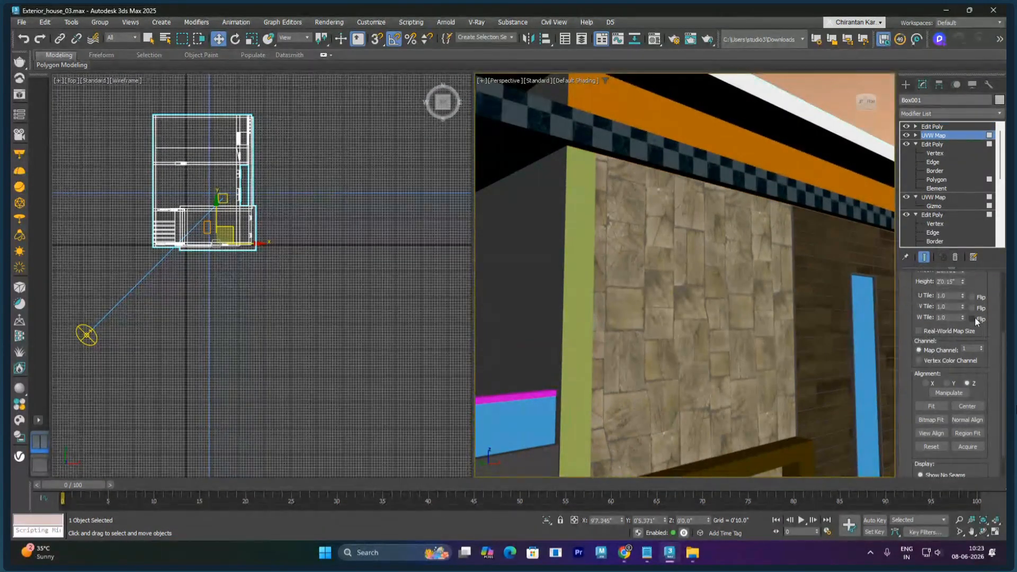
mouse_move(965, 317)
left_mouse_down()
mouse_move(963, 301)
mouse_move(965, 321)
left_mouse_up()
scroll(911, 362, "up", 2)
scroll(912, 362, "up", 2)
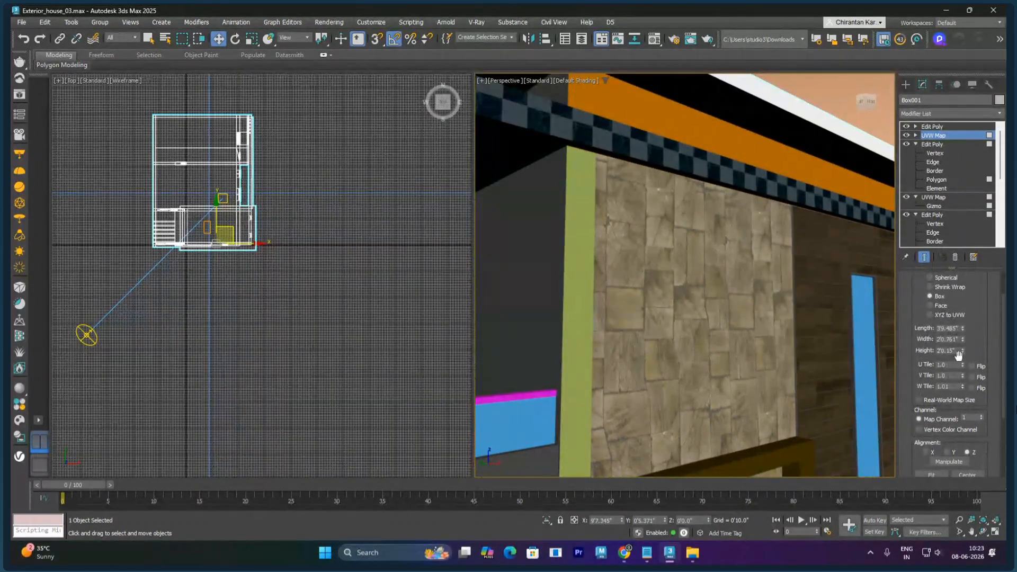
mouse_move(963, 351)
left_mouse_down()
mouse_move(964, 343)
mouse_move(963, 352)
left_mouse_up()
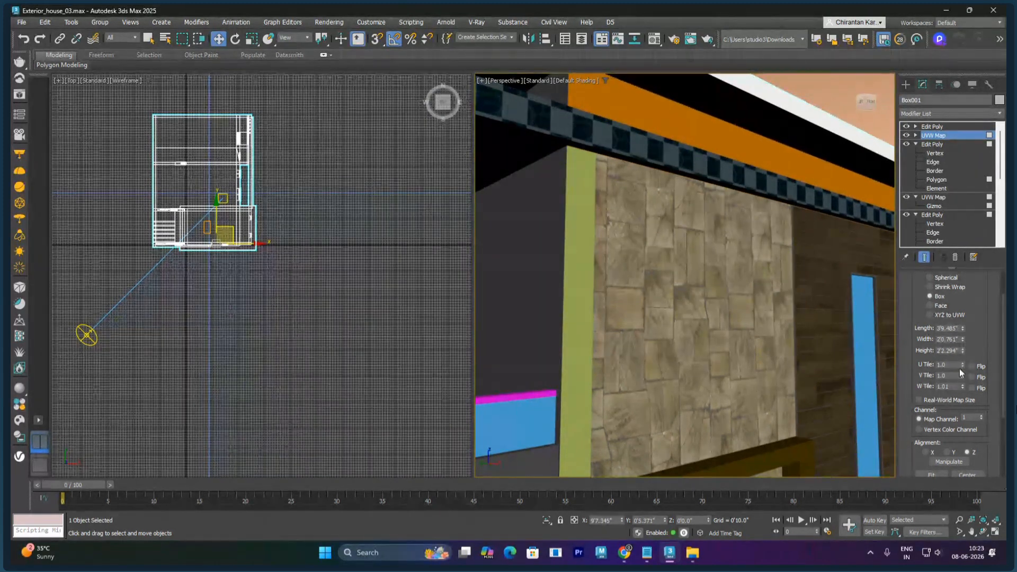
Step: Set the frame mapping's V tiling to about 1.49 and check the tile rows around the frame's corners
left_click_drag(963, 377, 966, 354)
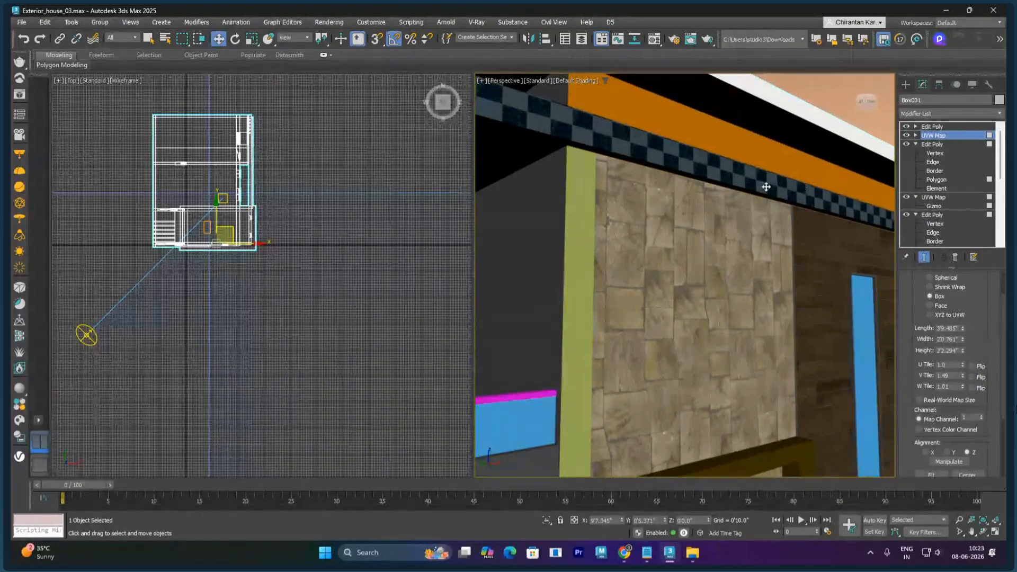
scroll(787, 208, "down", 2)
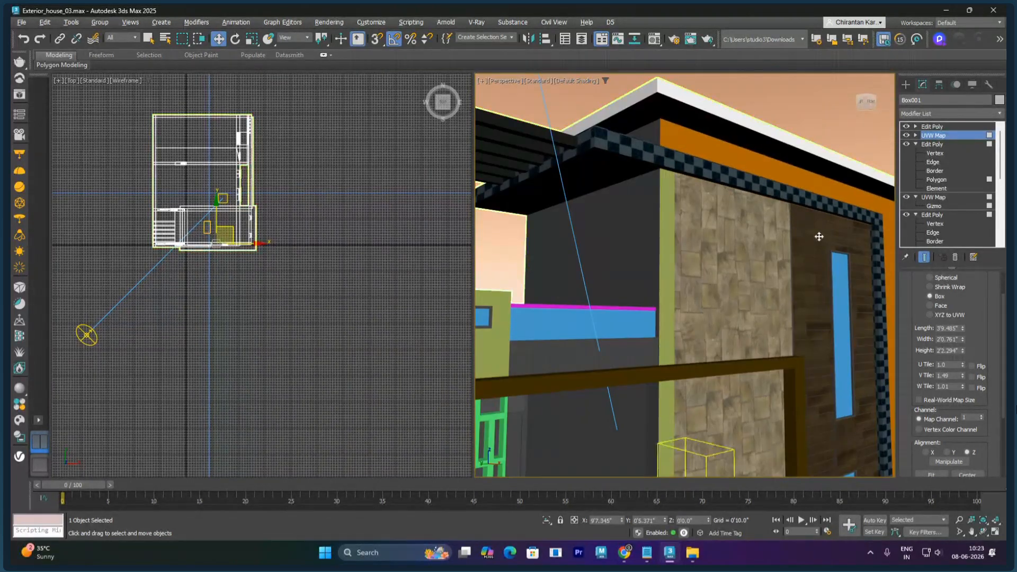
scroll(796, 240, "up", 5)
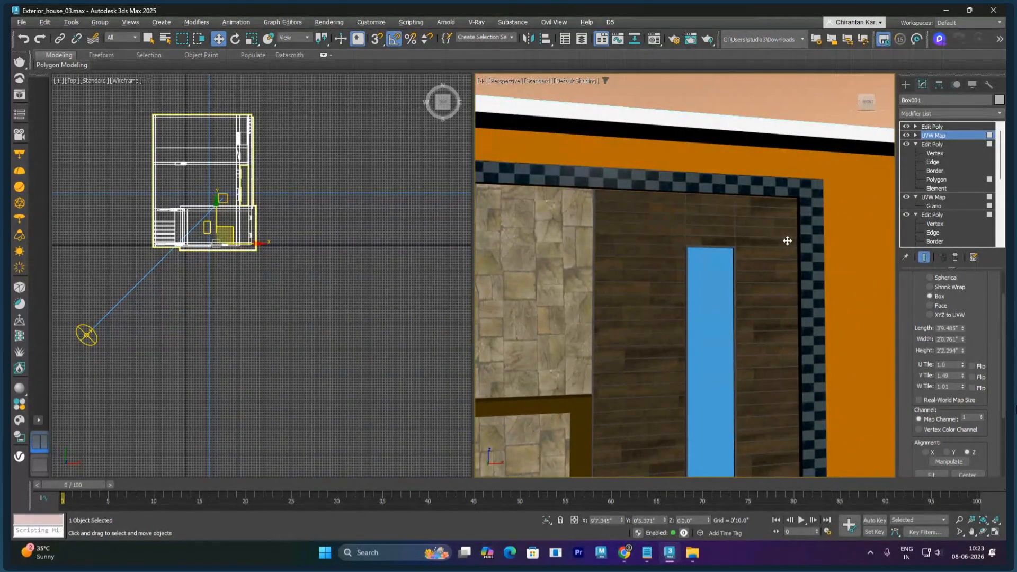
middle_click_drag(787, 240, 818, 233, "alt")
middle_click_drag(735, 209, 724, 226, "alt")
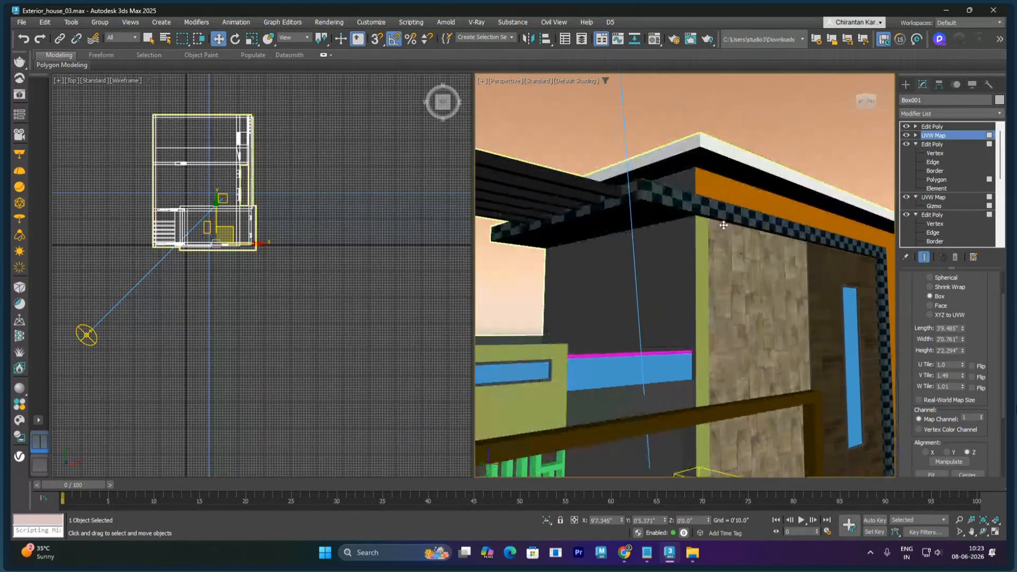
scroll(724, 225, "up", 5)
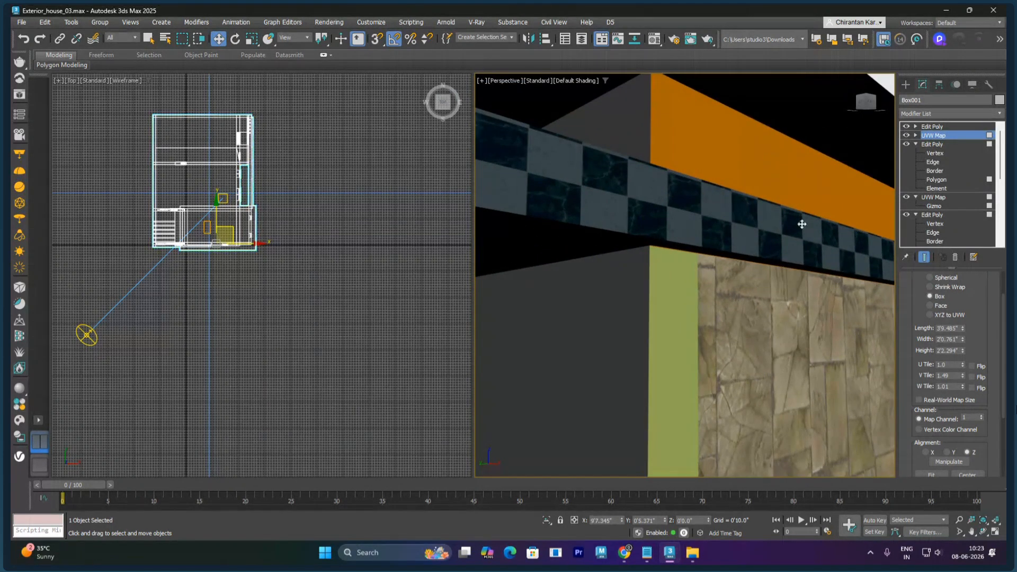
Step: Fine-tune the frame's UVW Map with a height of about 2'2.29", V tiling of 1.56 and W tiling of 0
left_click(962, 350)
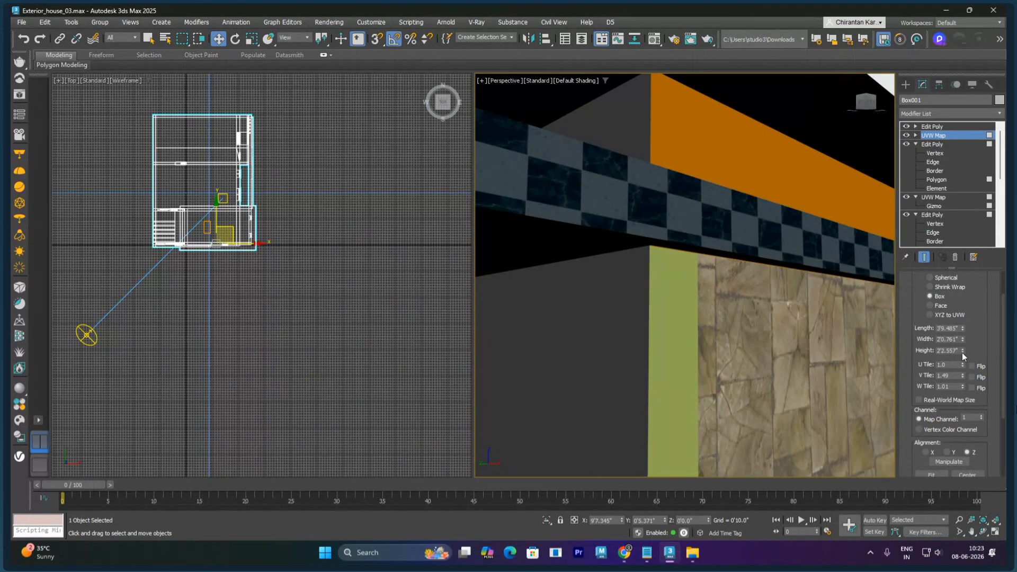
left_click(962, 351)
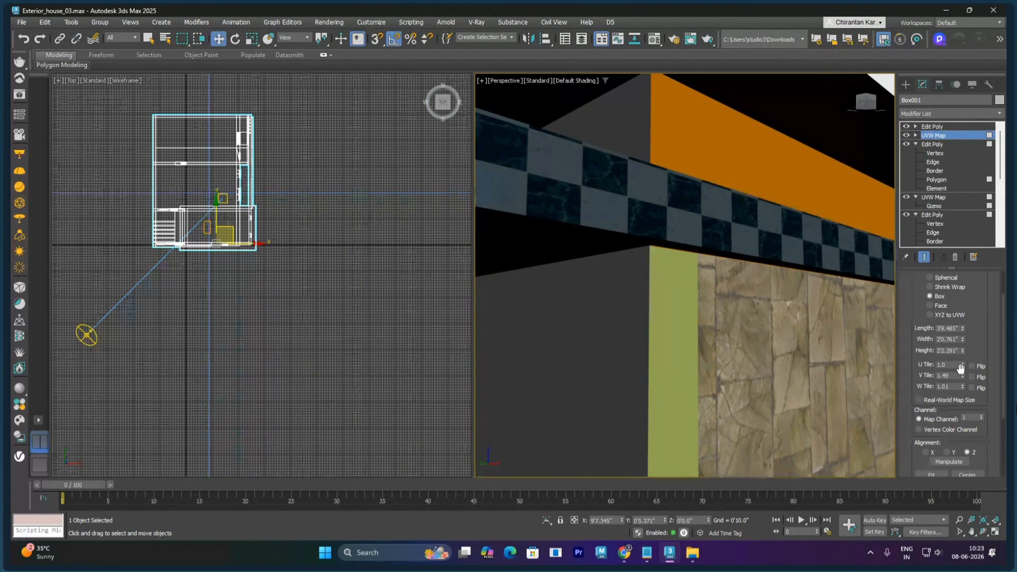
left_click(961, 373)
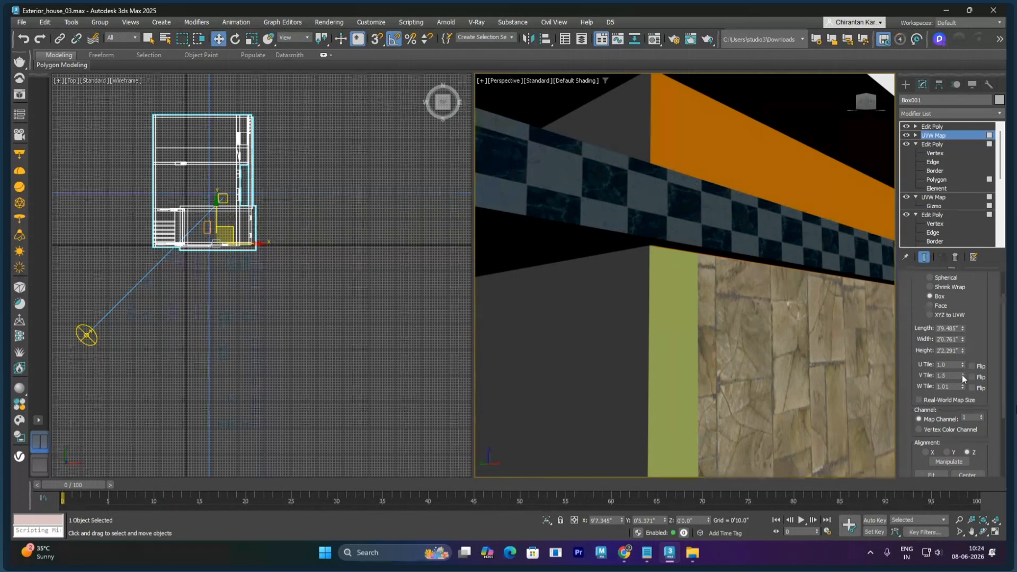
left_click(962, 374)
left_click(962, 374)
left_click(962, 374)
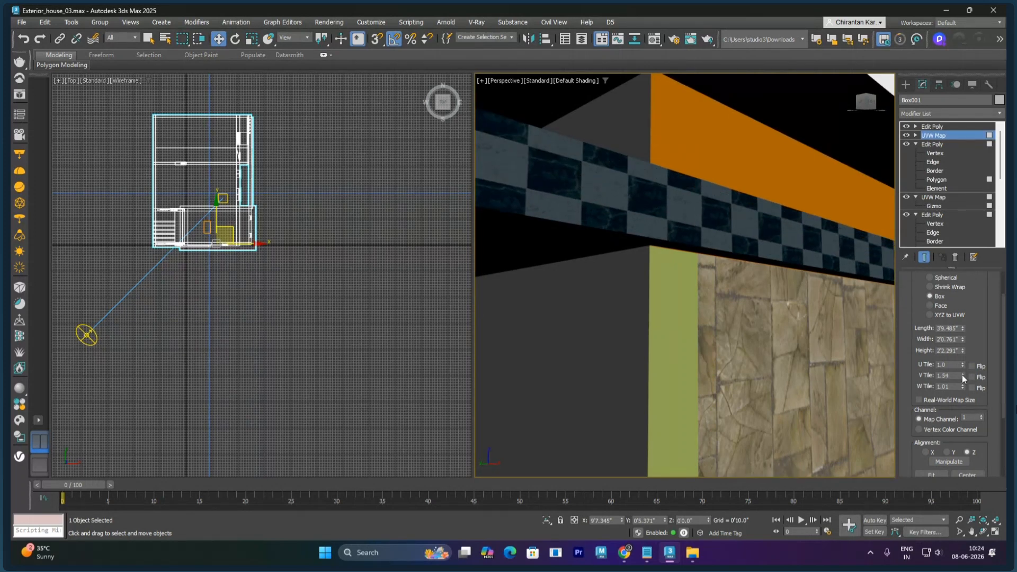
left_click(962, 374)
left_click(962, 374)
left_click(962, 374)
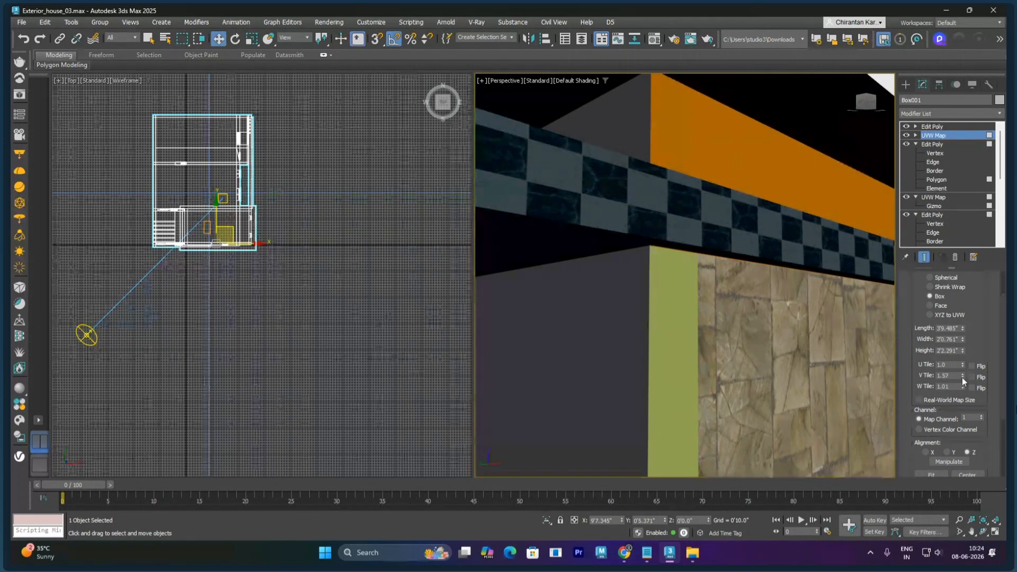
left_click(962, 377)
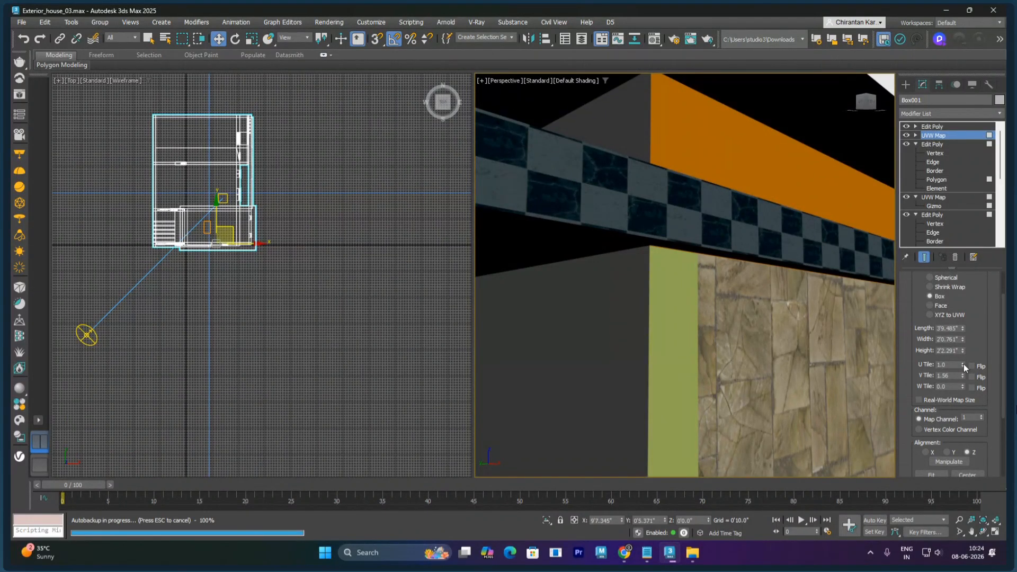
Step: Raise the frame mapping's U tiling to 1.11 and check the tile squares along the facade band
left_click(964, 364)
left_click(964, 364)
left_click(964, 363)
left_click(964, 364)
left_click(964, 364)
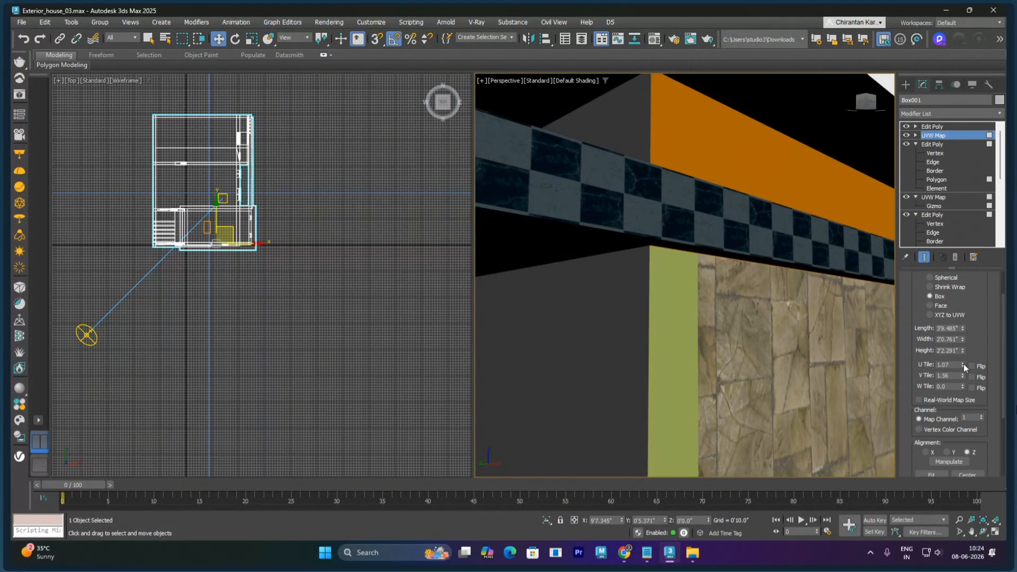
left_click(964, 364)
left_click(964, 363)
middle_click_drag(731, 233, 707, 273, "alt")
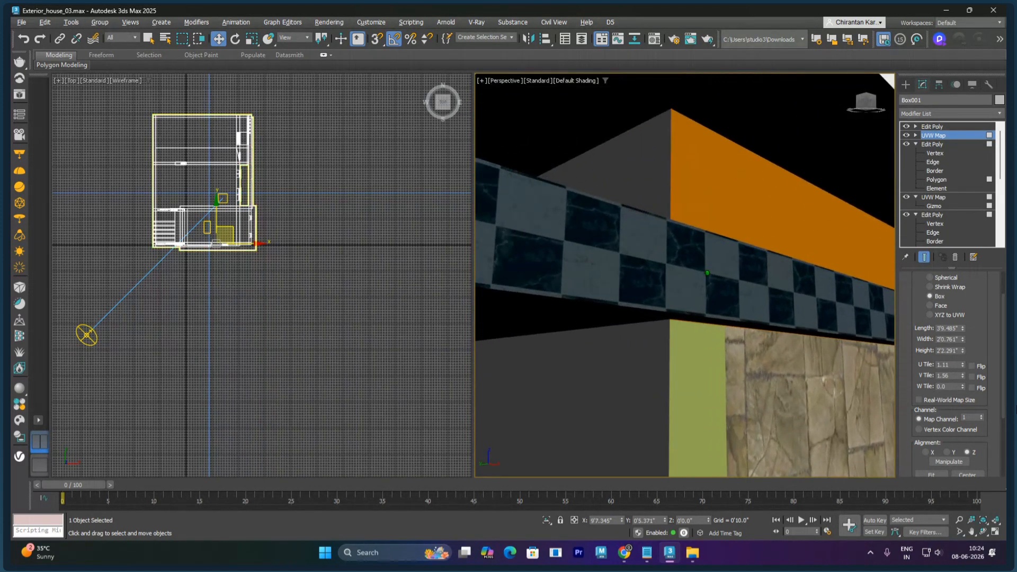
Step: Test-render the tiled band, then start an interactive V-Ray render and frame the wood wall and window
key("shift+q")
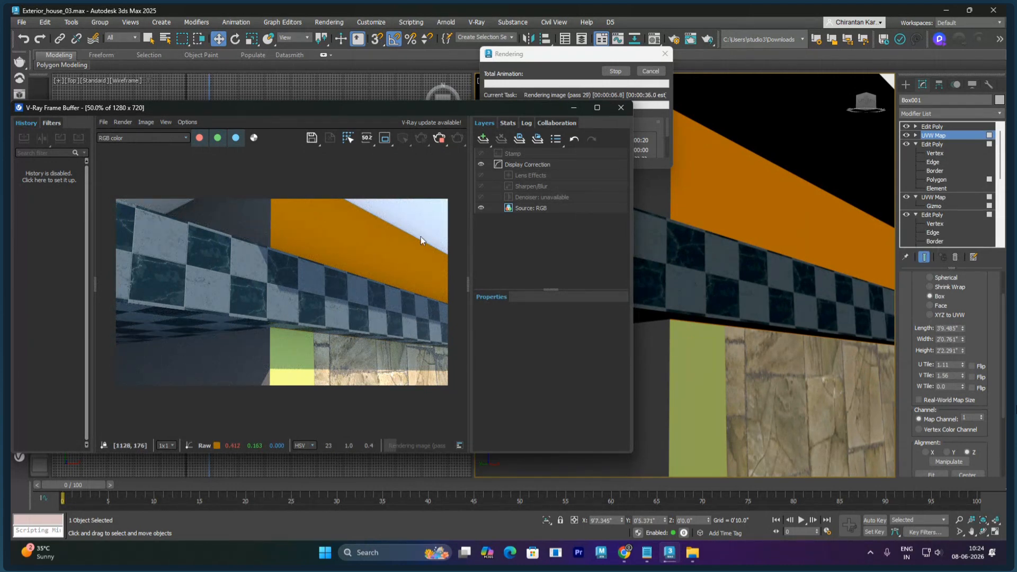
left_click(437, 141)
left_click(420, 139)
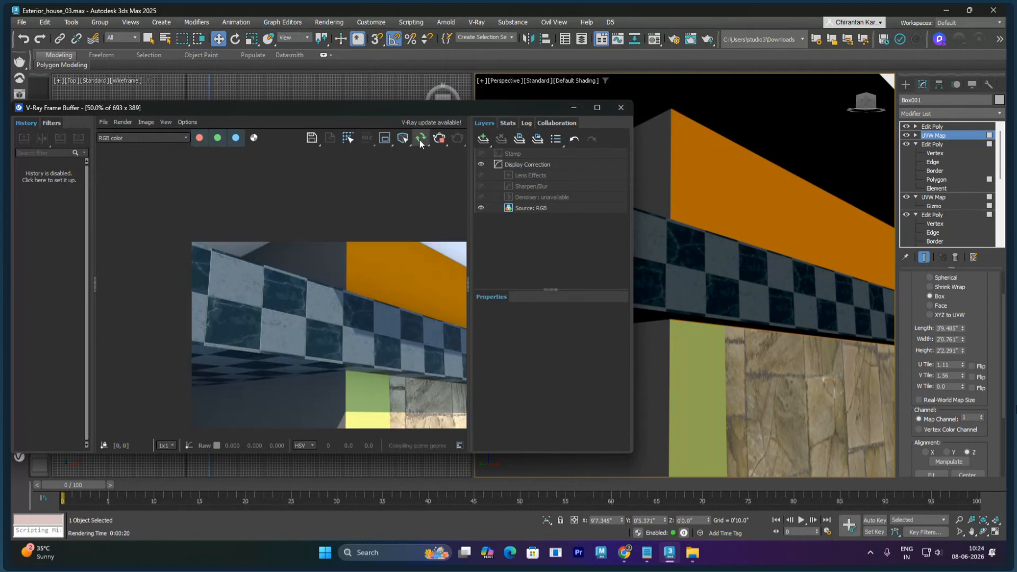
scroll(751, 259, "down", 5)
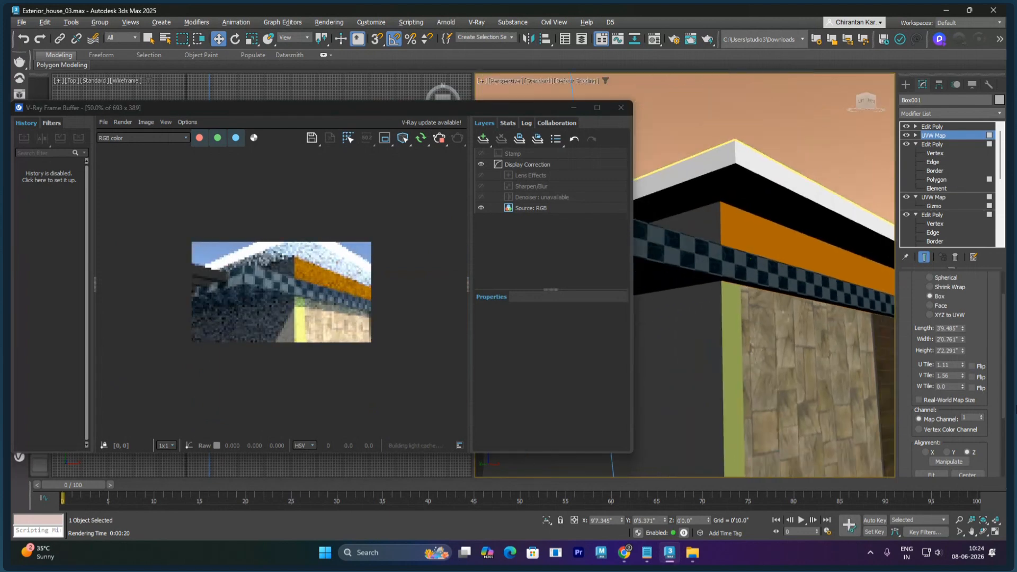
mouse_move(771, 283)
middle_mouse_down("alt")
mouse_move(706, 280)
mouse_move(832, 261)
mouse_move(828, 288)
mouse_move(851, 345)
mouse_move(778, 286)
middle_mouse_up("alt")
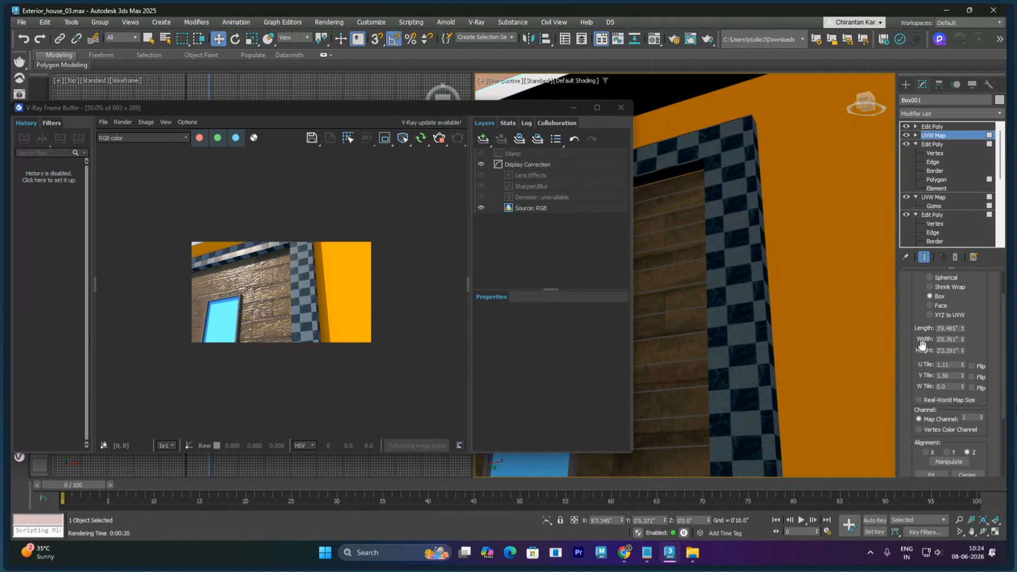
Step: Open the Glass sub-material, ID 6, of the house's Multi/Sub-Object material for editing
scroll(921, 345, "down", 2)
right_click(758, 256)
left_click(770, 265)
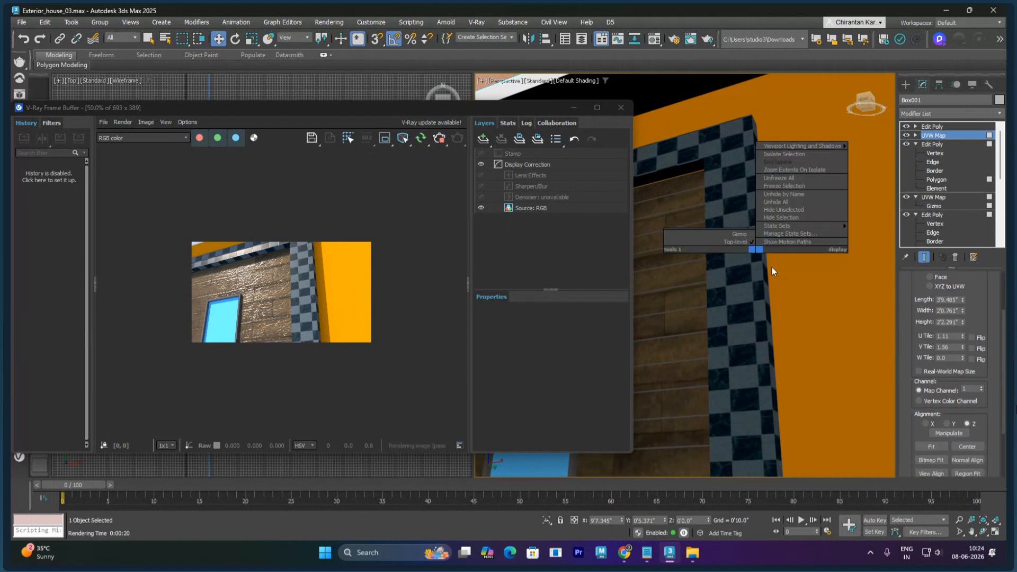
key("m")
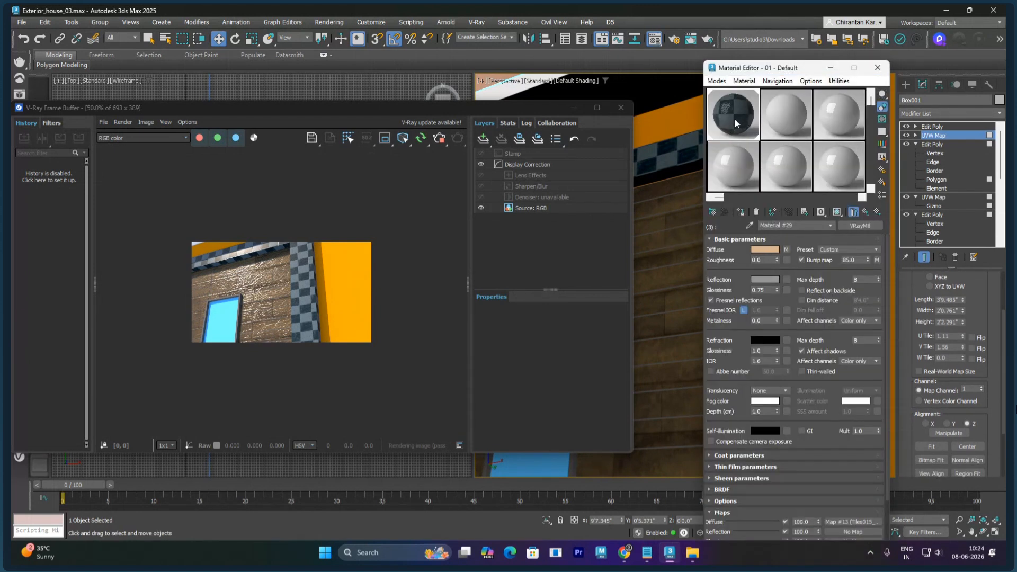
left_click(866, 212)
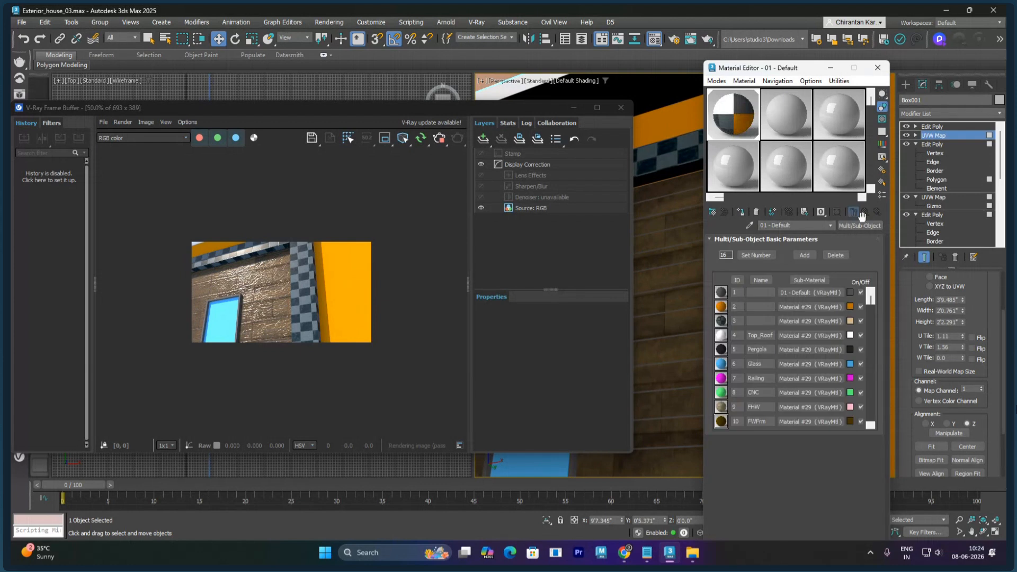
left_click(805, 364)
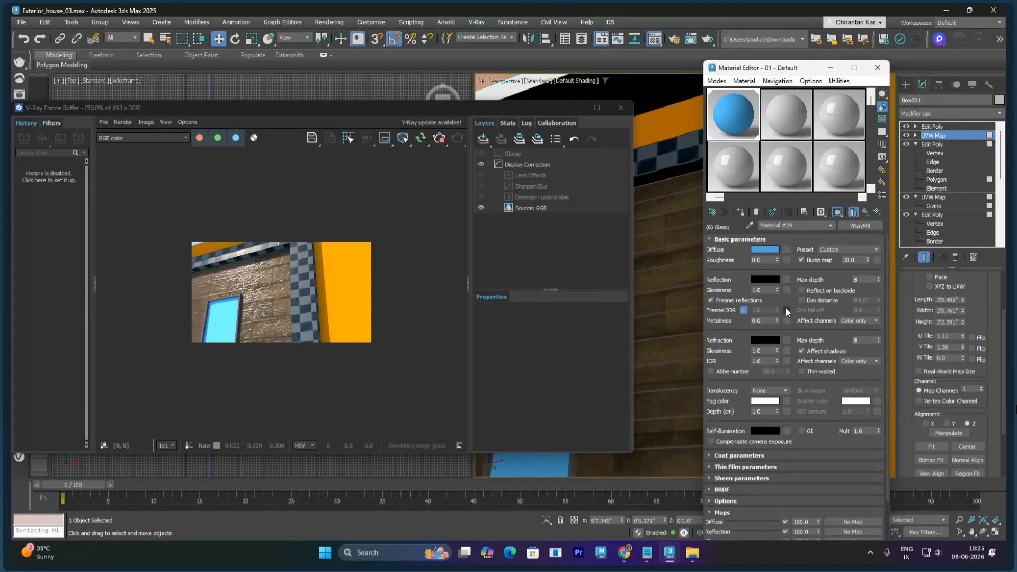
Step: Apply V-Ray's Glass preset to the Glass sub-material
left_click(835, 249)
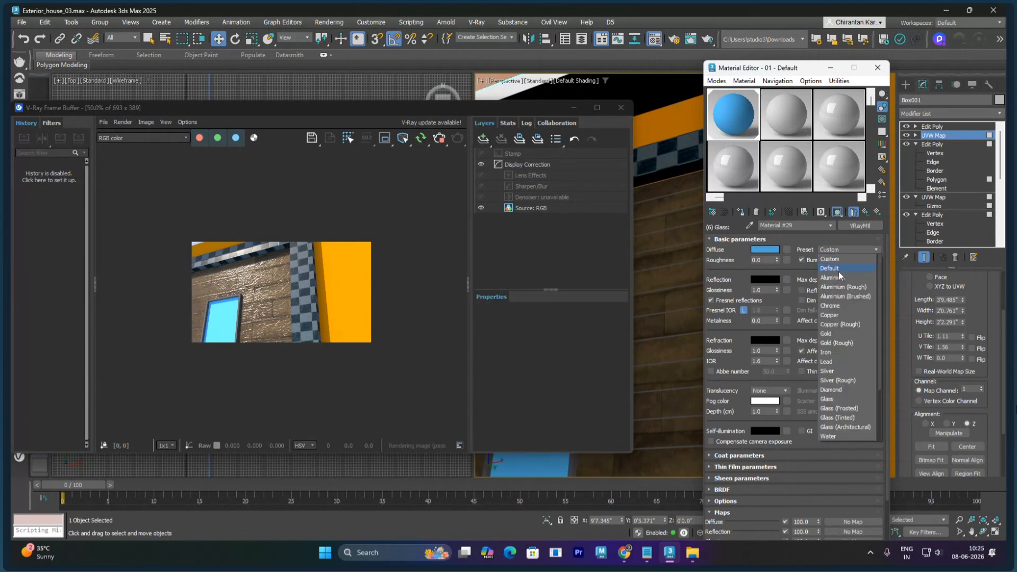
left_click(837, 400)
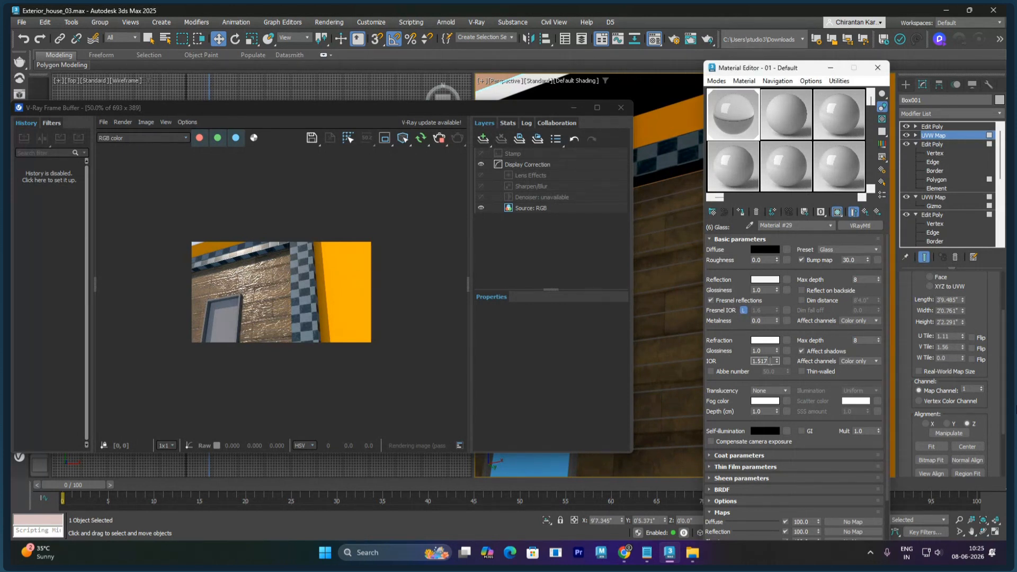
double_click(771, 361)
Step: Switch to Chrome and consult an index-of-refraction chart in the "ior chart" image results
key("alt+Tab")
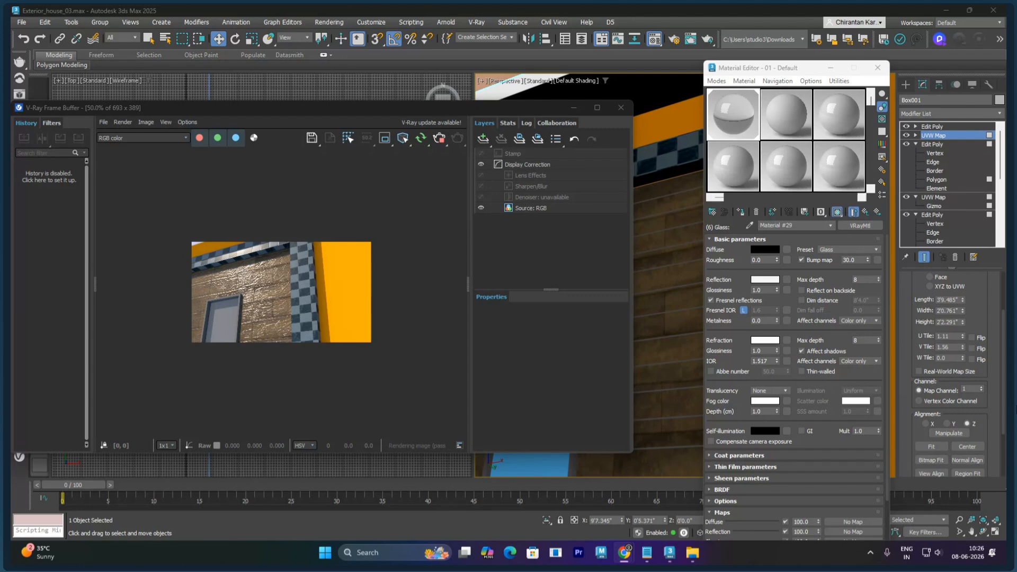
left_click(624, 553)
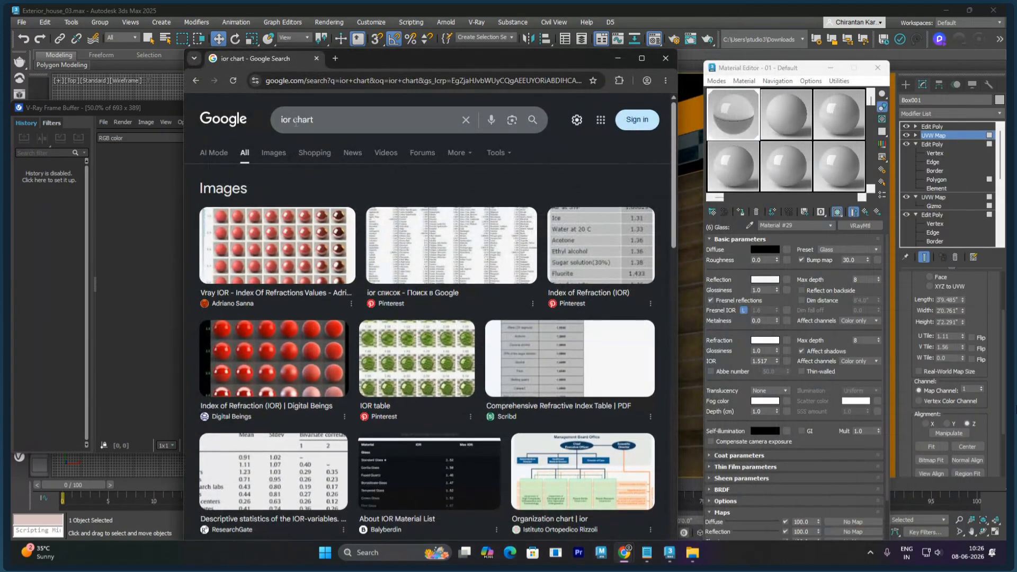
left_click(296, 121)
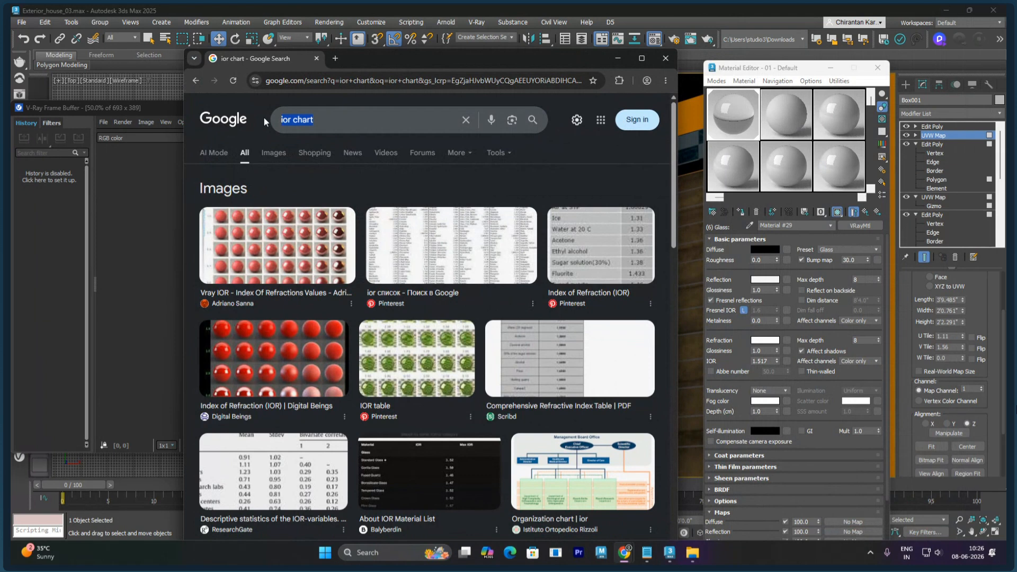
key("super+Up")
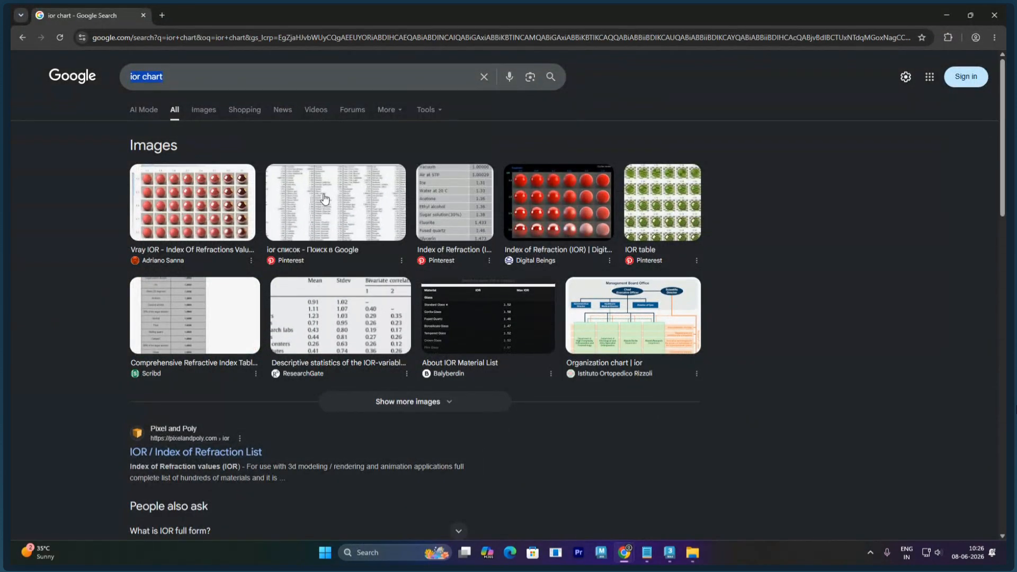
left_click(442, 207)
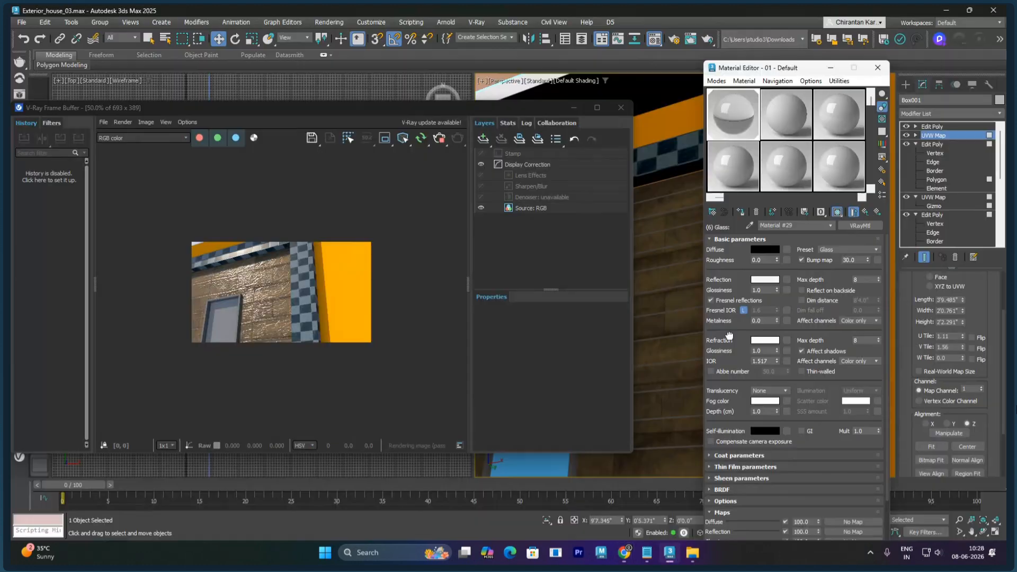
Step: Back in 3ds Max, set the refraction IOR of the preset-based Glass sub-material to 1.9
left_click_drag(729, 336, 733, 322)
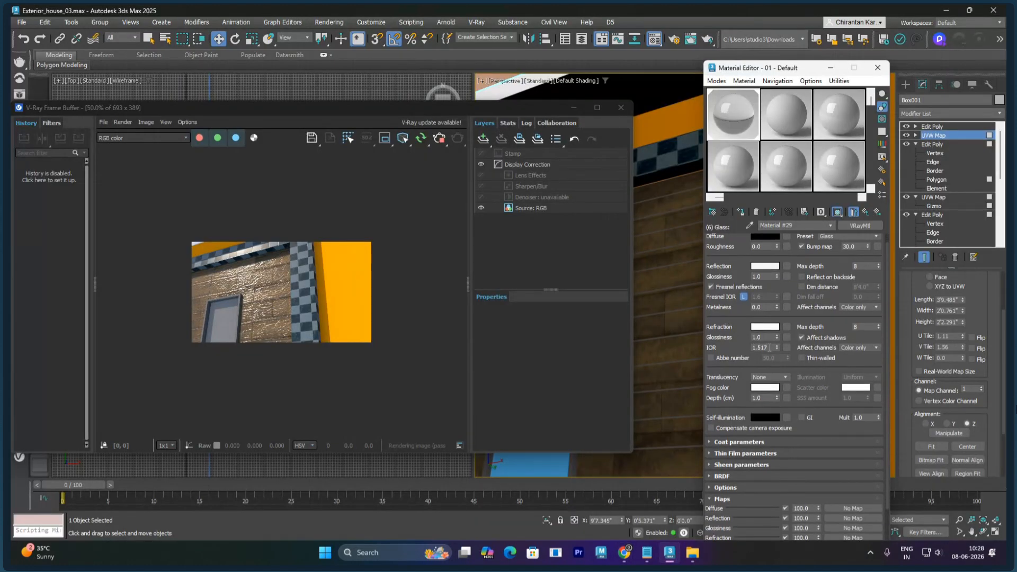
double_click(770, 349)
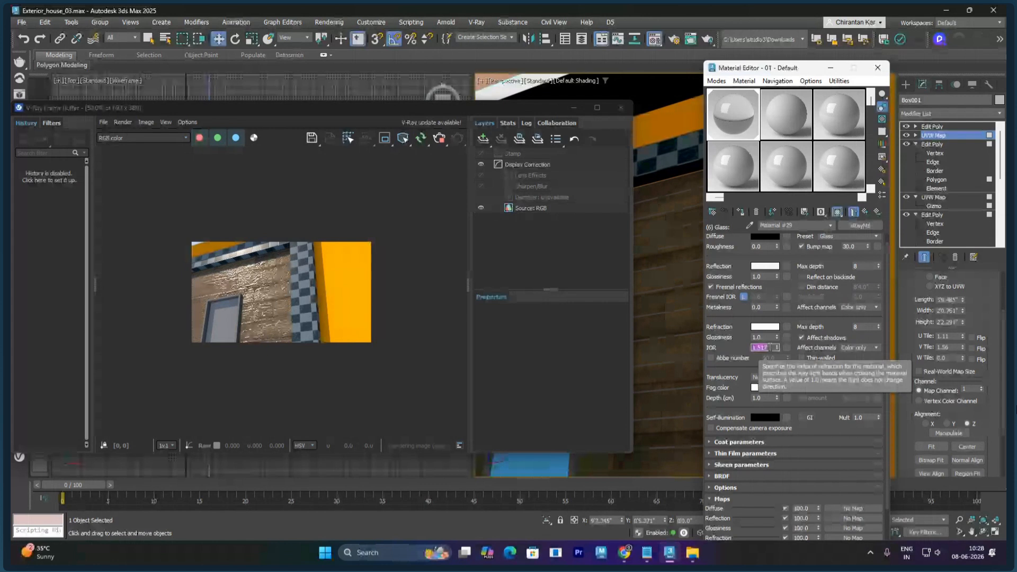
type("1.9")
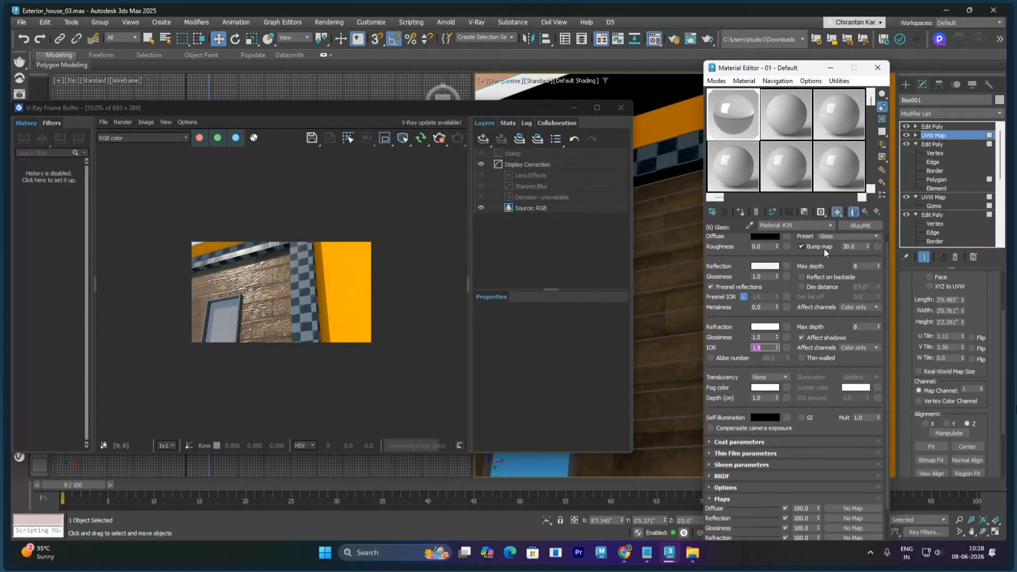
Step: Rebuild the Glass sub-material from the Default preset with white reflection and refraction colours and an IOR of 1.9
left_click(764, 266)
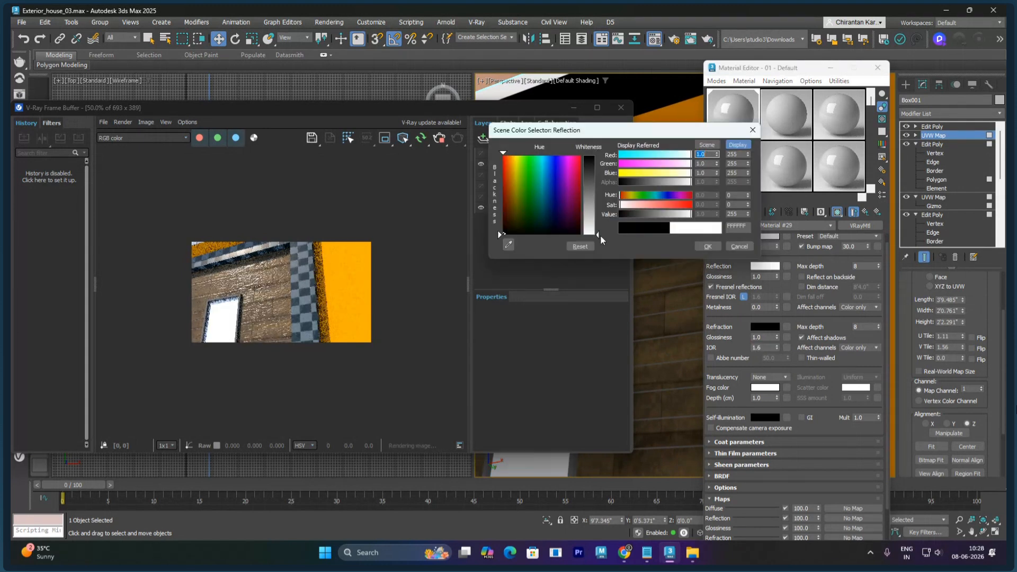
left_click(707, 247)
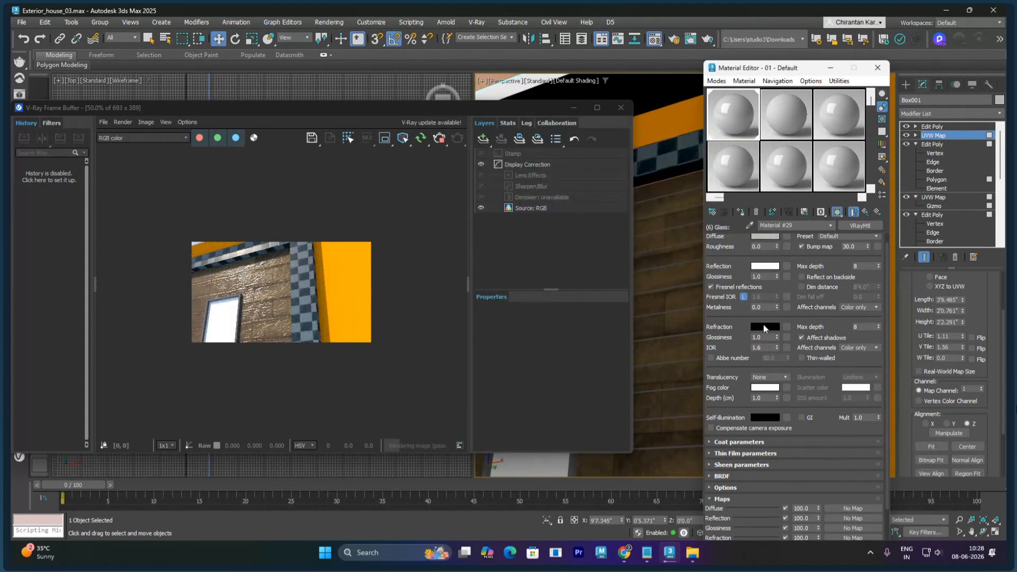
left_click(764, 328)
left_click_drag(596, 216, 596, 294)
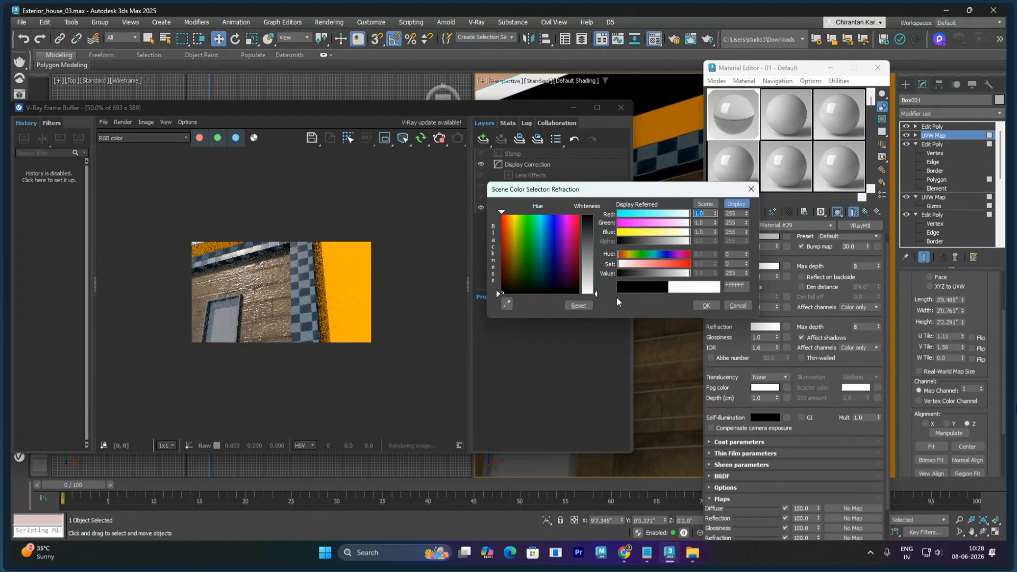
left_click(706, 305)
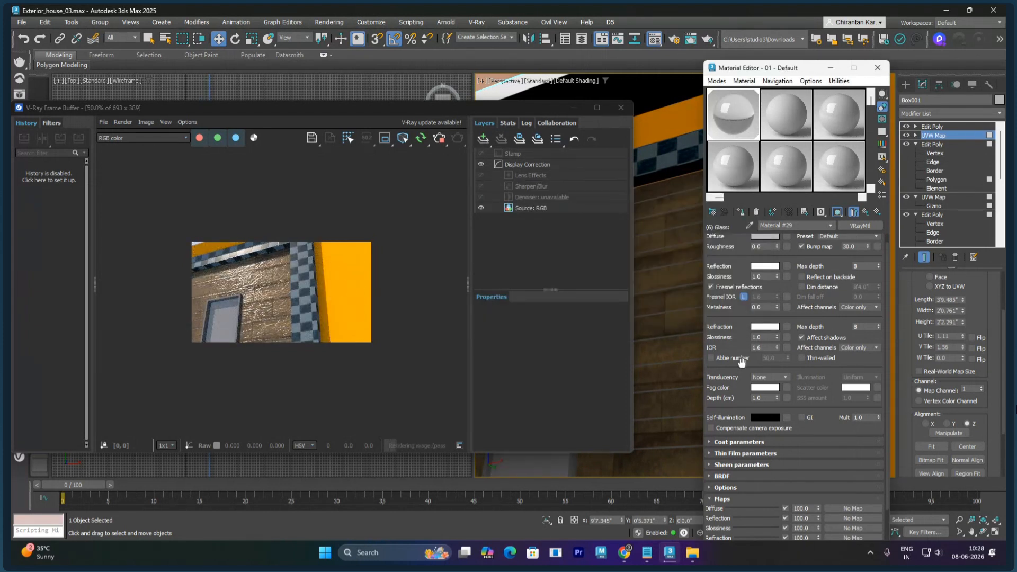
double_click(759, 348)
type("1.9")
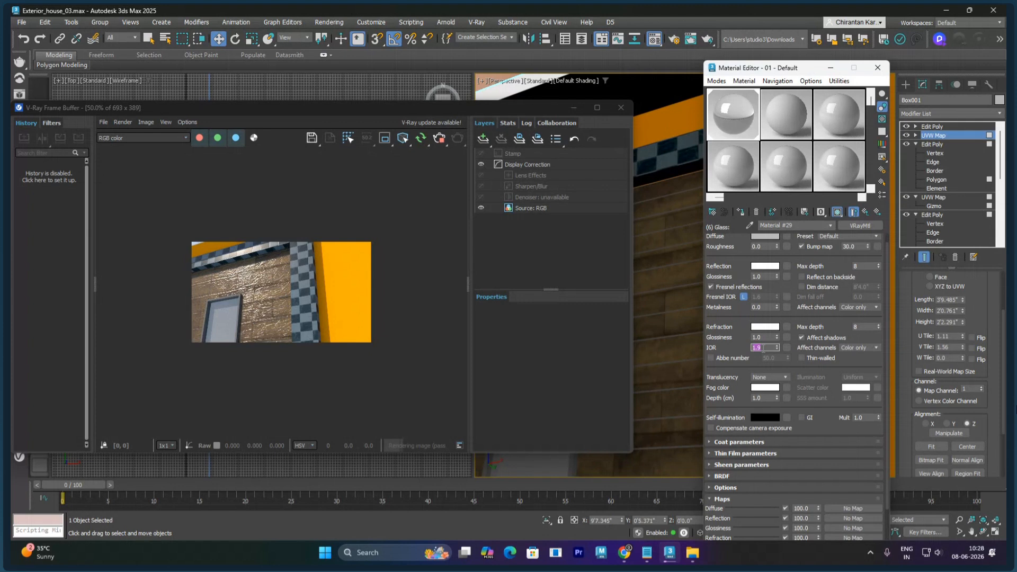
Step: Tint the Glass sub-material by setting its refraction colour to bright yellow, with display values red 249, green 255 and blue 91
right_click(768, 327)
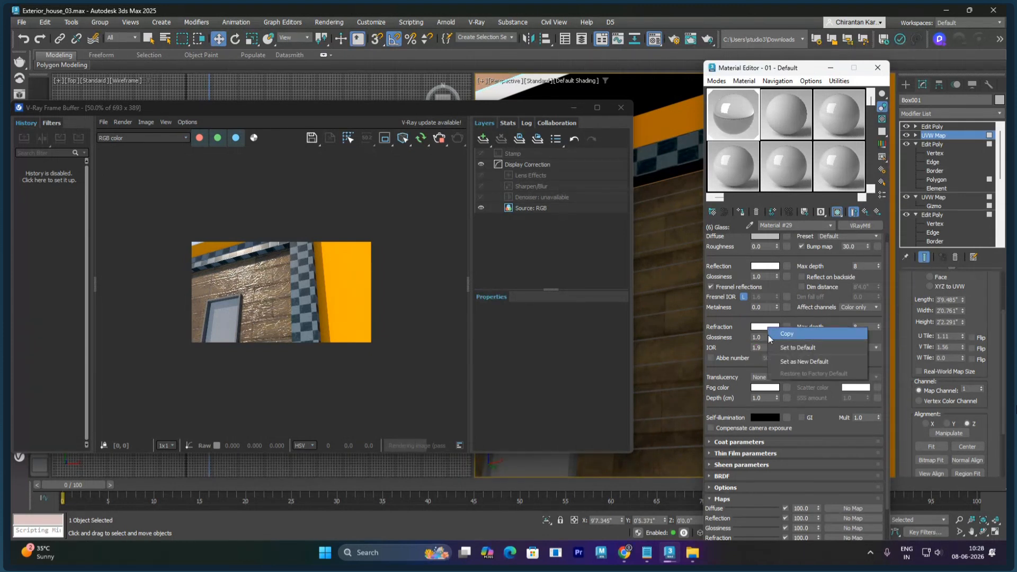
left_click(753, 327)
left_click(755, 329)
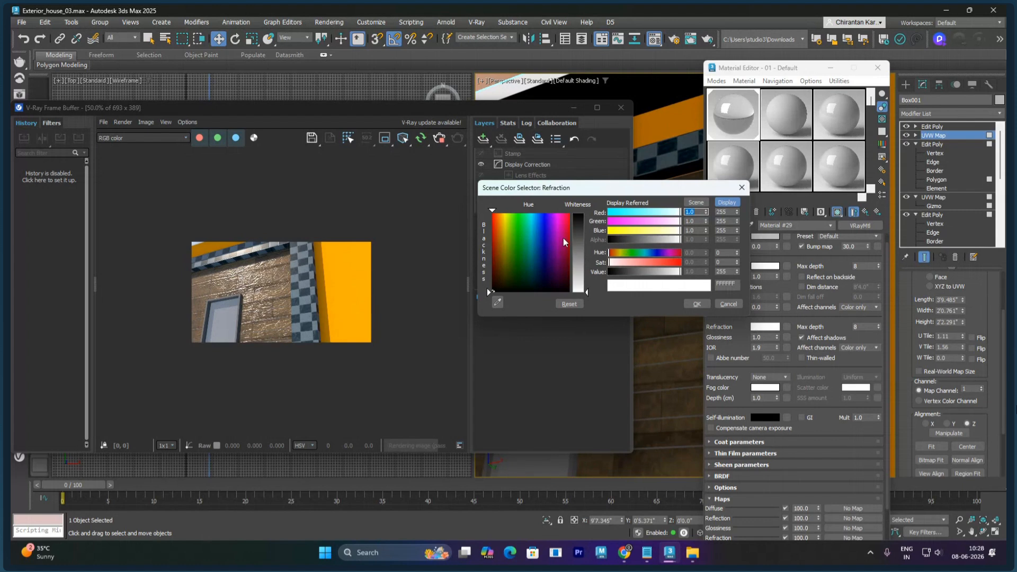
left_click(532, 245)
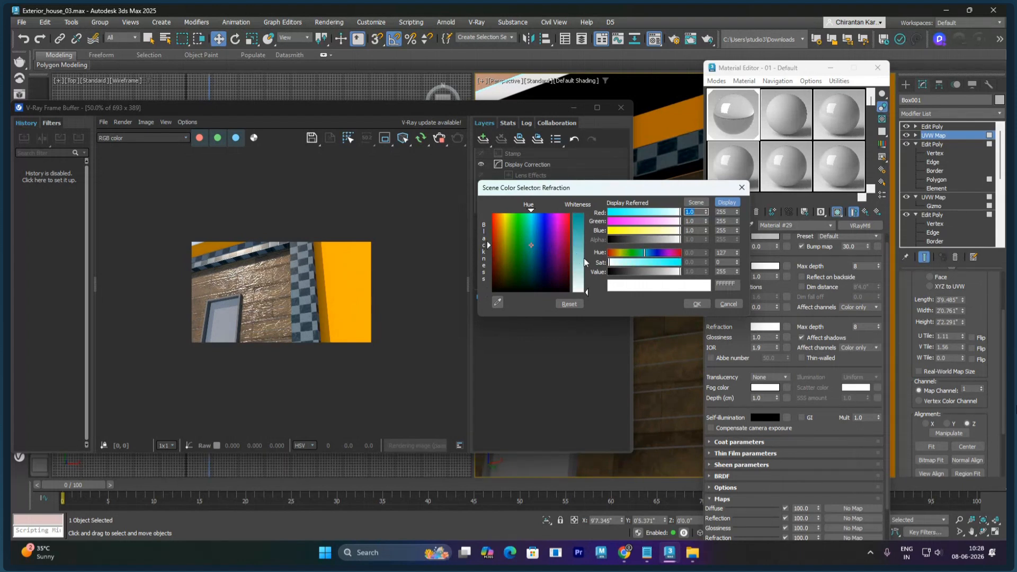
left_click_drag(580, 269, 580, 233)
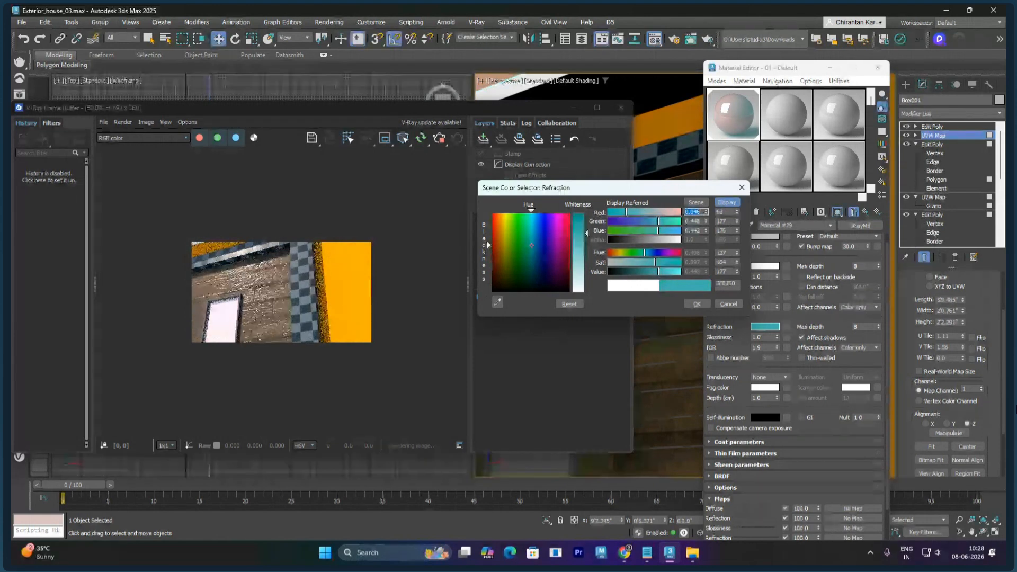
left_click_drag(659, 272, 682, 272)
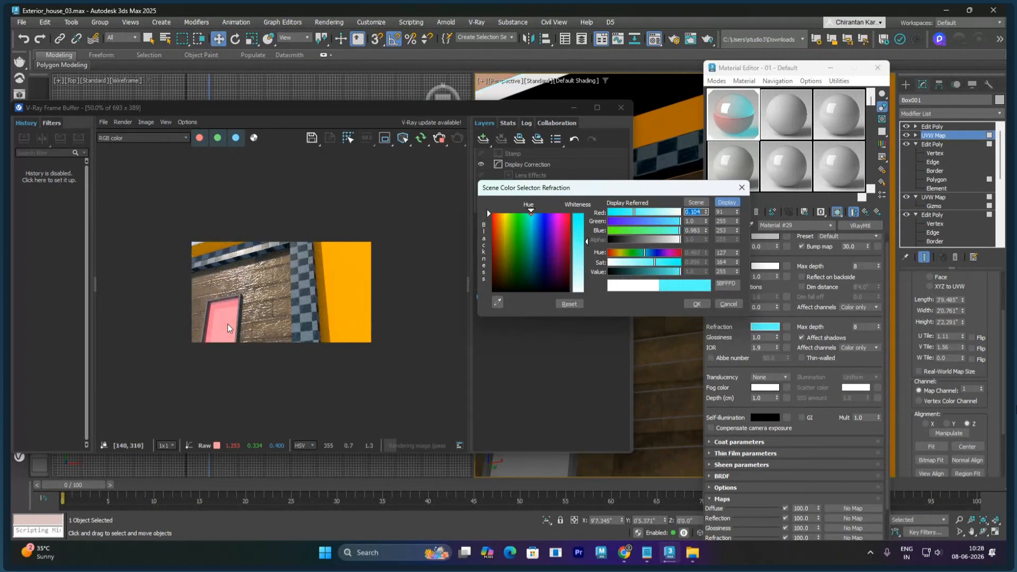
left_click_drag(645, 252, 622, 257)
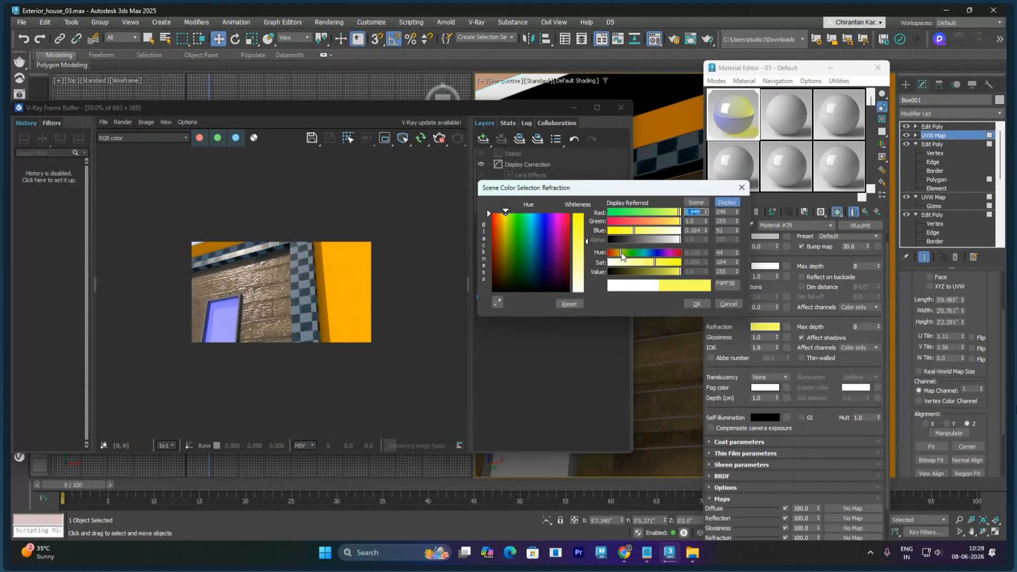
left_click(697, 304)
Step: Examine the tinted window glass up close in the V-Ray render, and return to a view of the whole house
left_click_drag(539, 116, 370, 119)
scroll(555, 320, "up", 10)
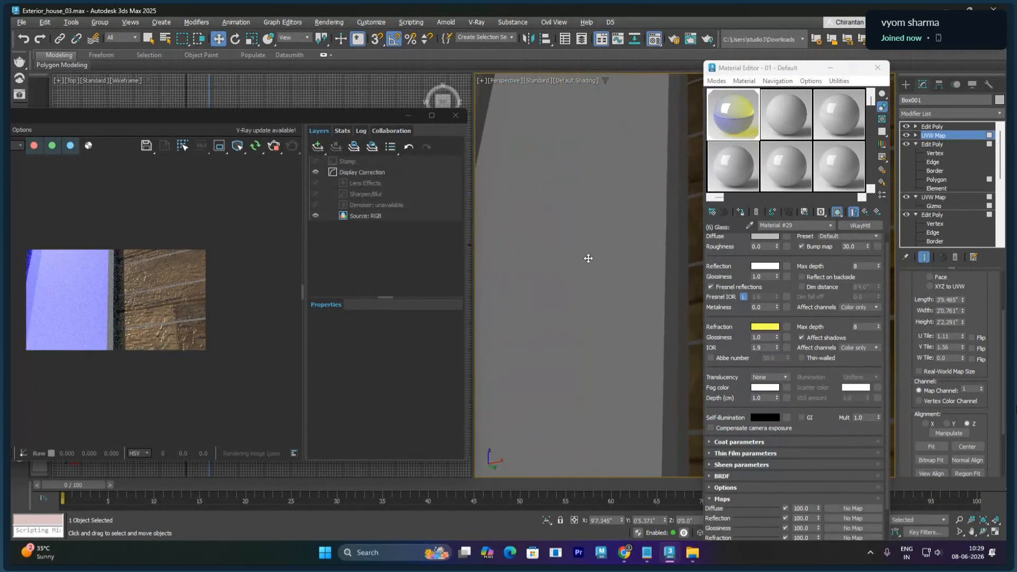
scroll(588, 259, "up", 5)
key("shift+z")
key("shift+z")
key("shift+z")
key("shift+z")
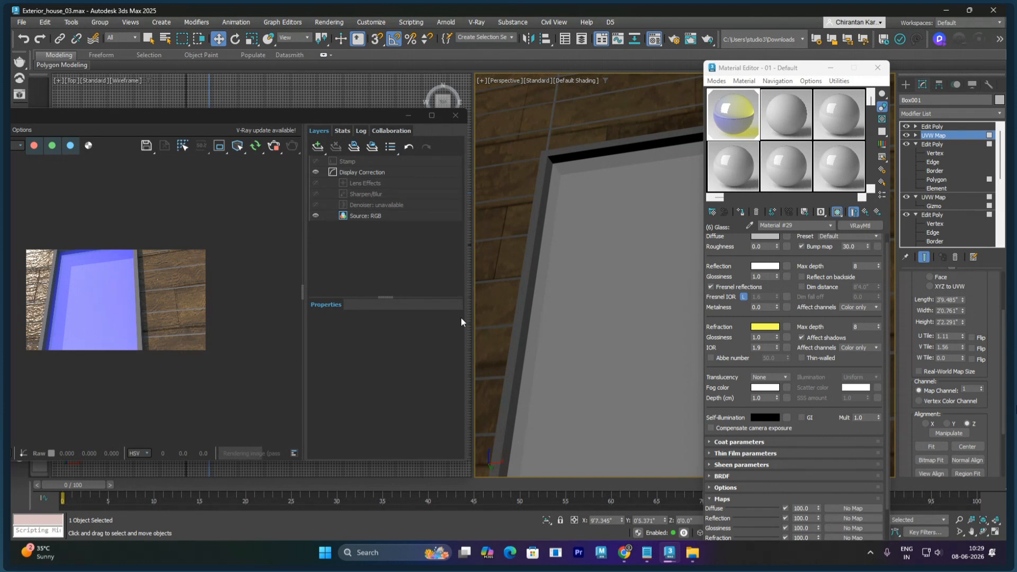
key("alt+q")
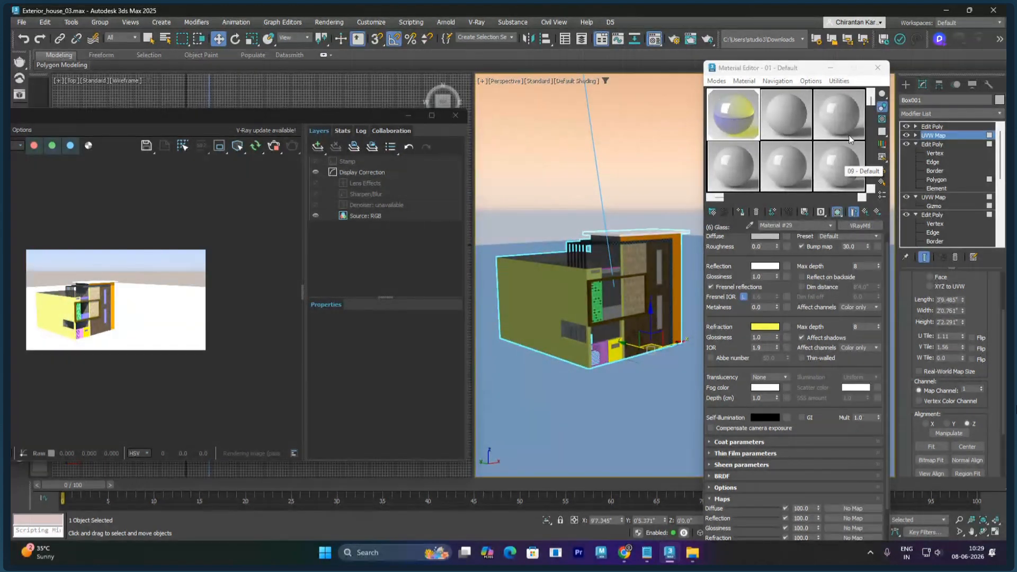
Step: Close the Material Editor and delete the V-Ray sun light above the house
left_click(879, 68)
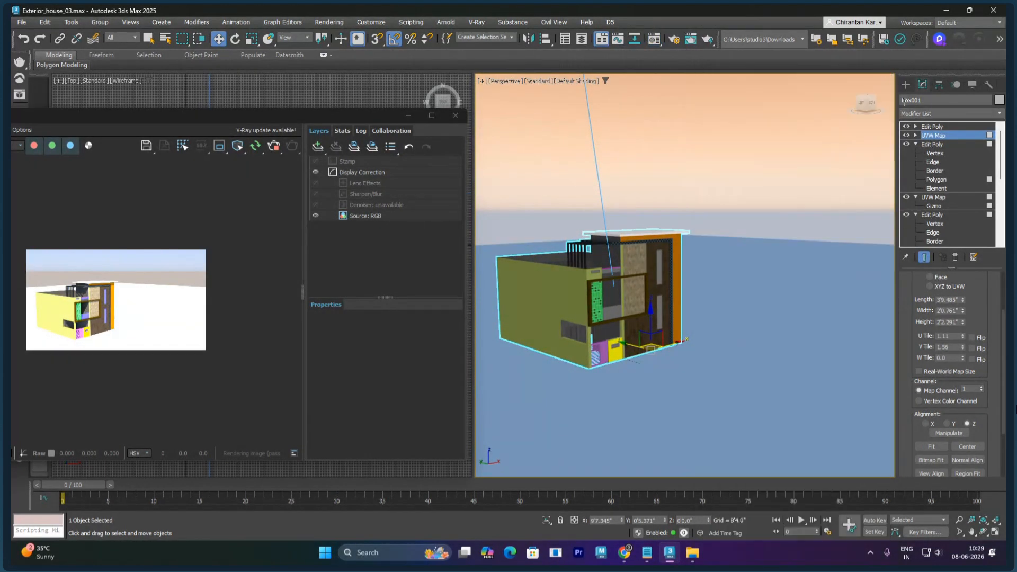
left_click(907, 86)
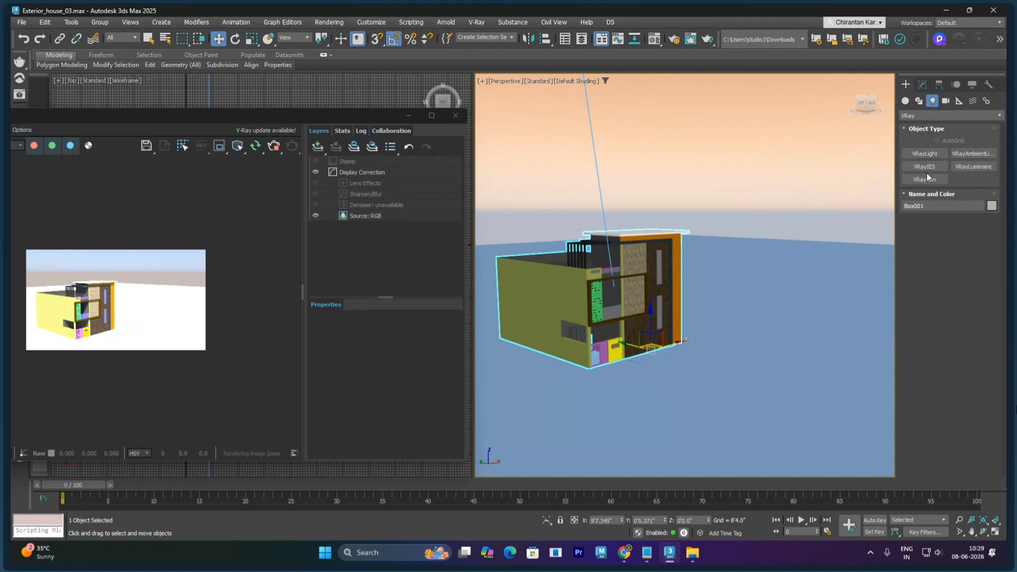
right_click(702, 167)
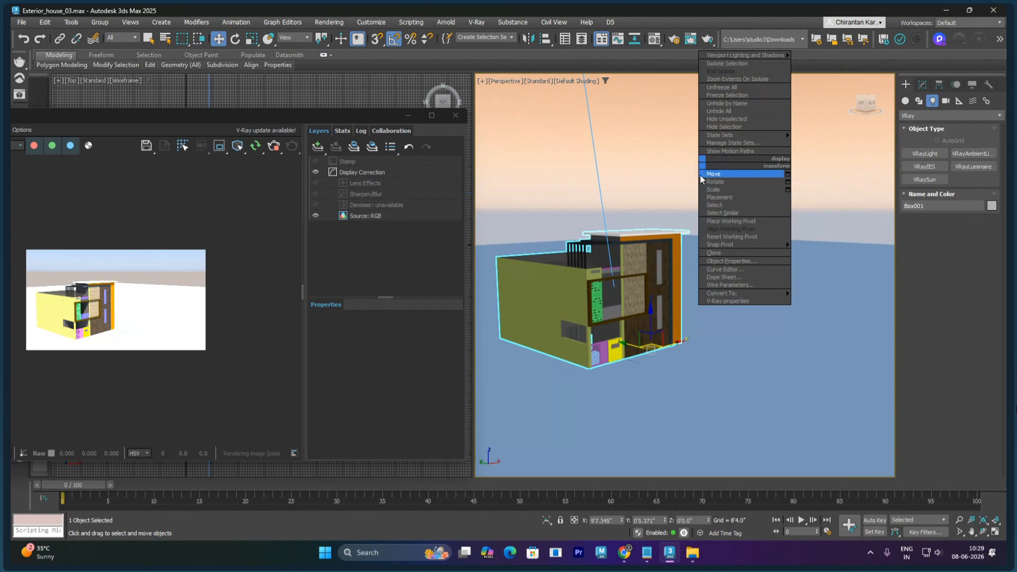
left_click(713, 173)
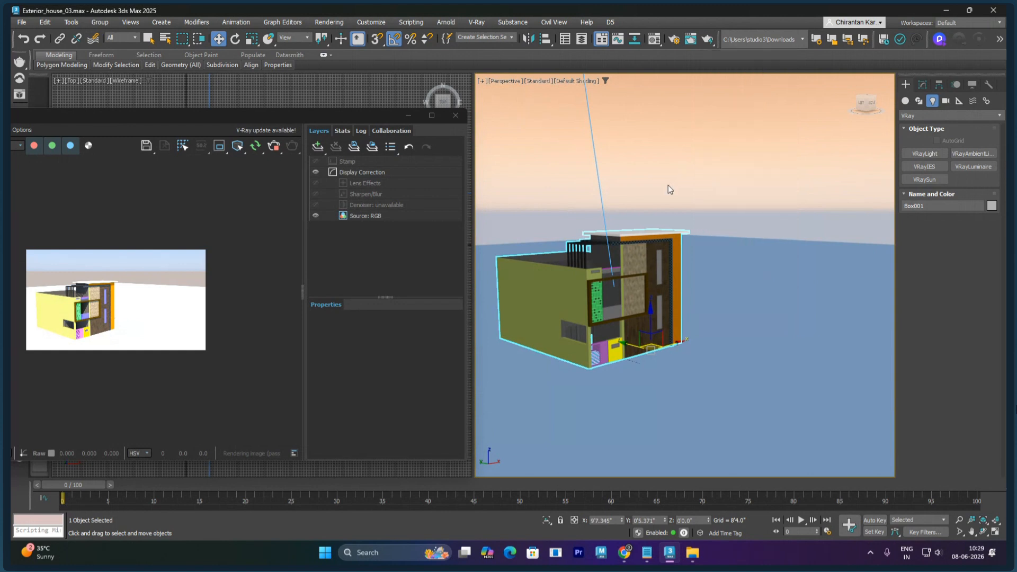
left_click(594, 173)
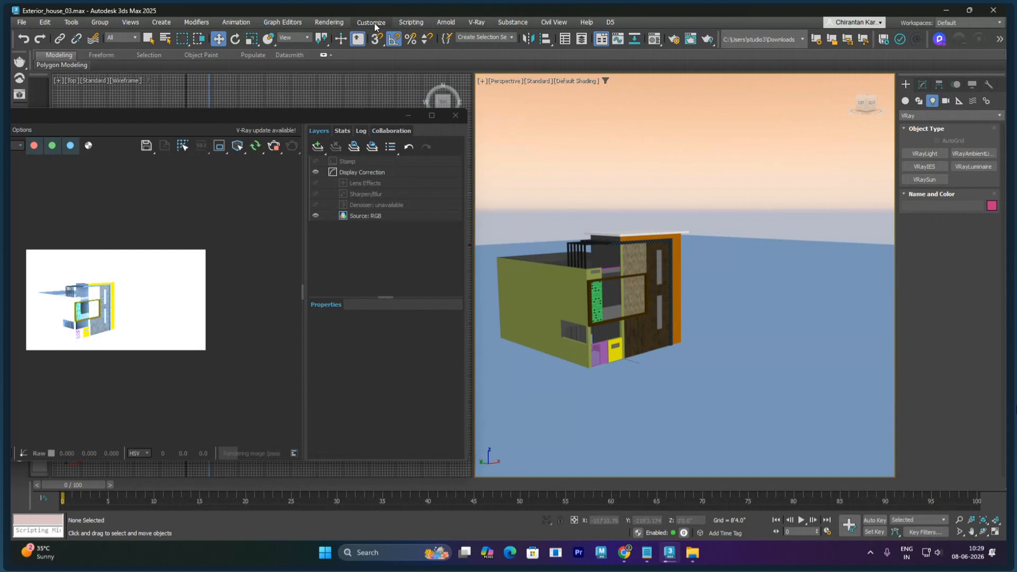
Step: Clear the default V-Ray sky map from the scene's environment background
left_click(334, 24)
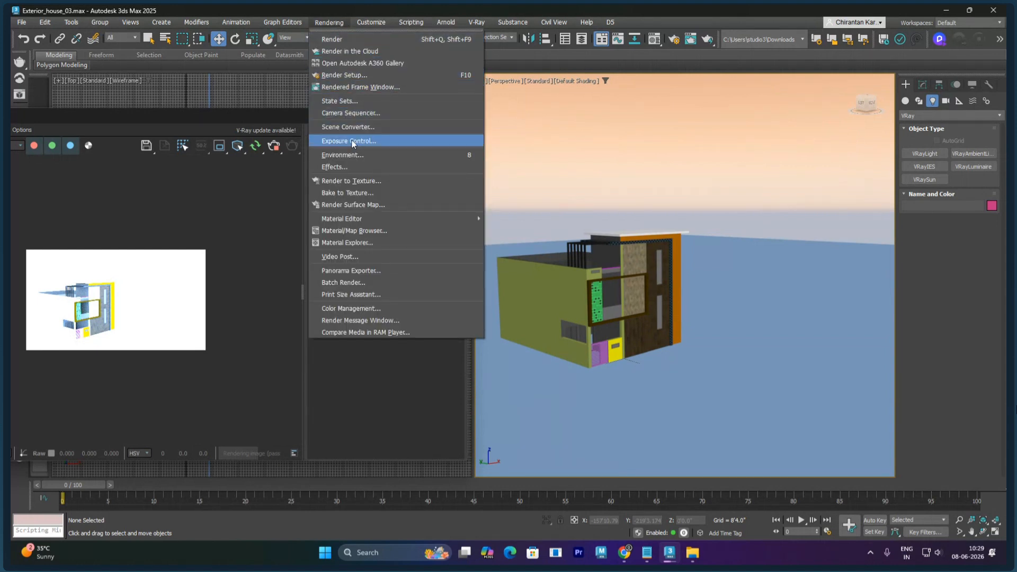
left_click(344, 75)
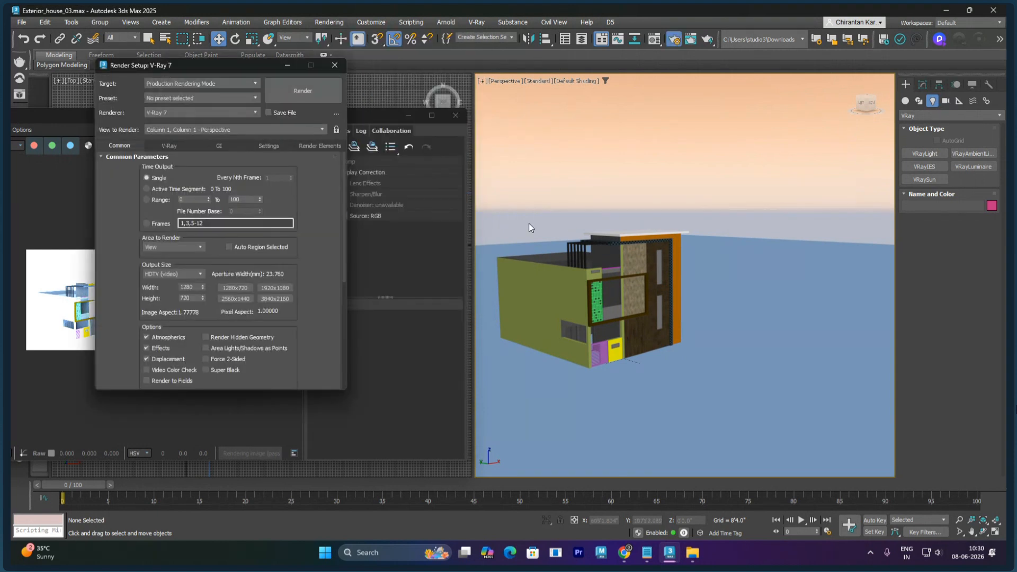
left_click(333, 66)
left_click(328, 22)
left_click(360, 139)
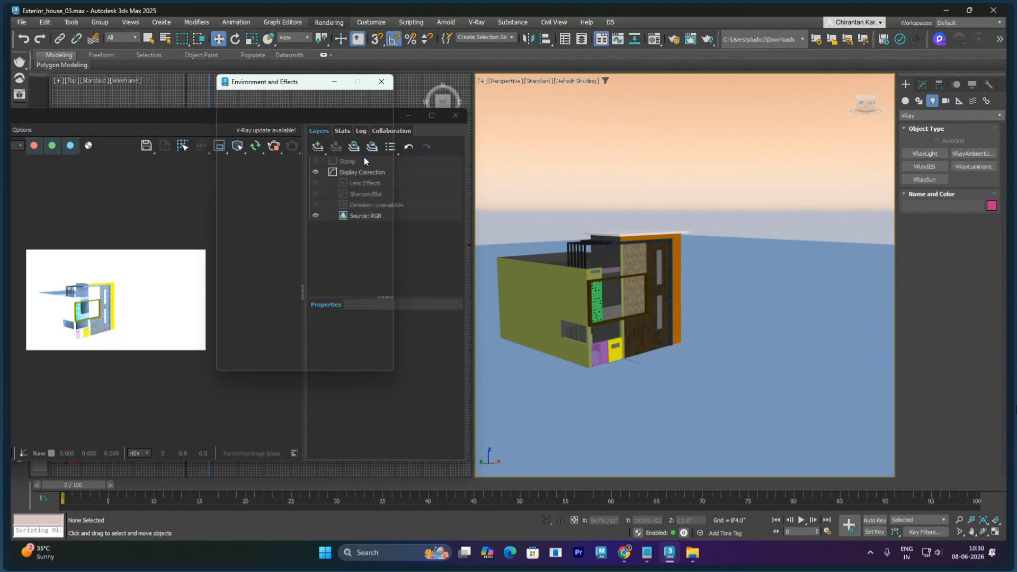
right_click(318, 143)
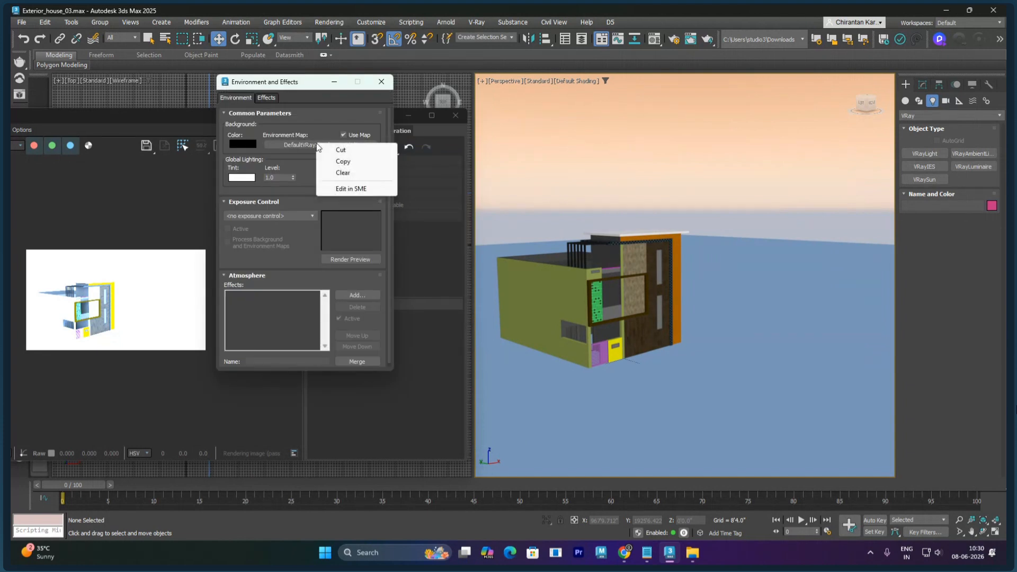
left_click(338, 172)
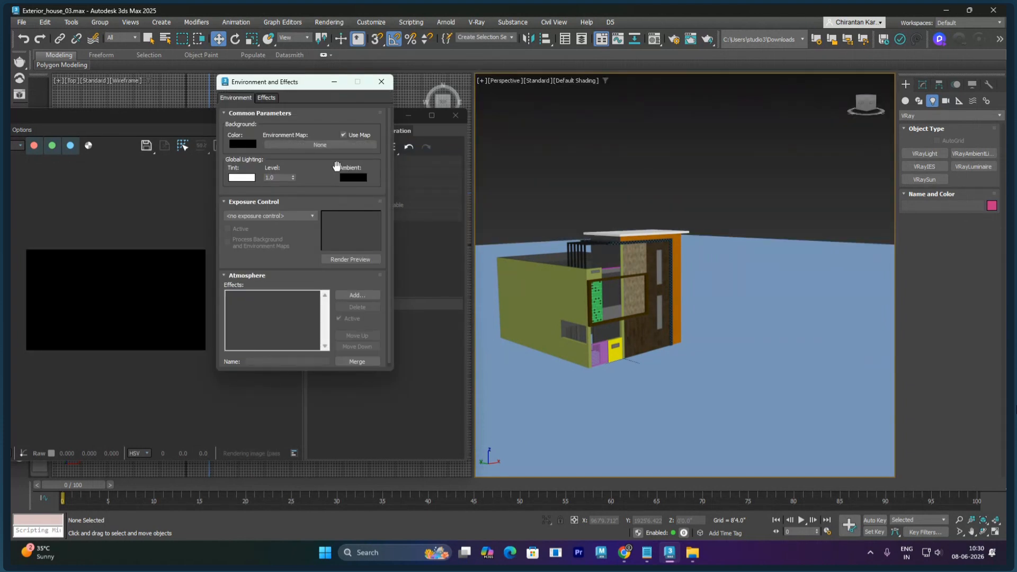
left_click(381, 82)
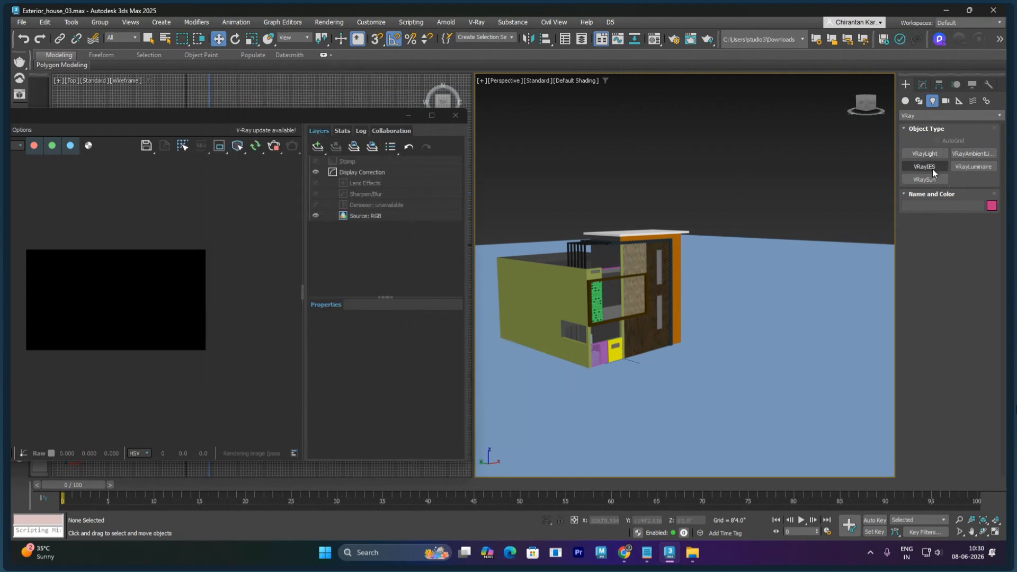
Step: Create a Dome-type VRayLight on the ground beside the house
left_click(931, 154)
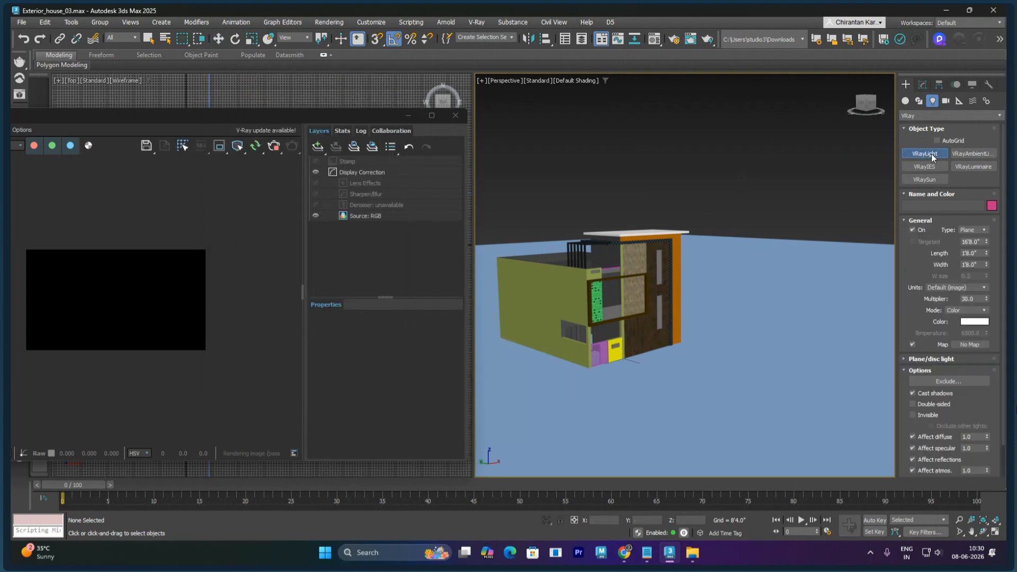
left_click(974, 230)
left_click(976, 251)
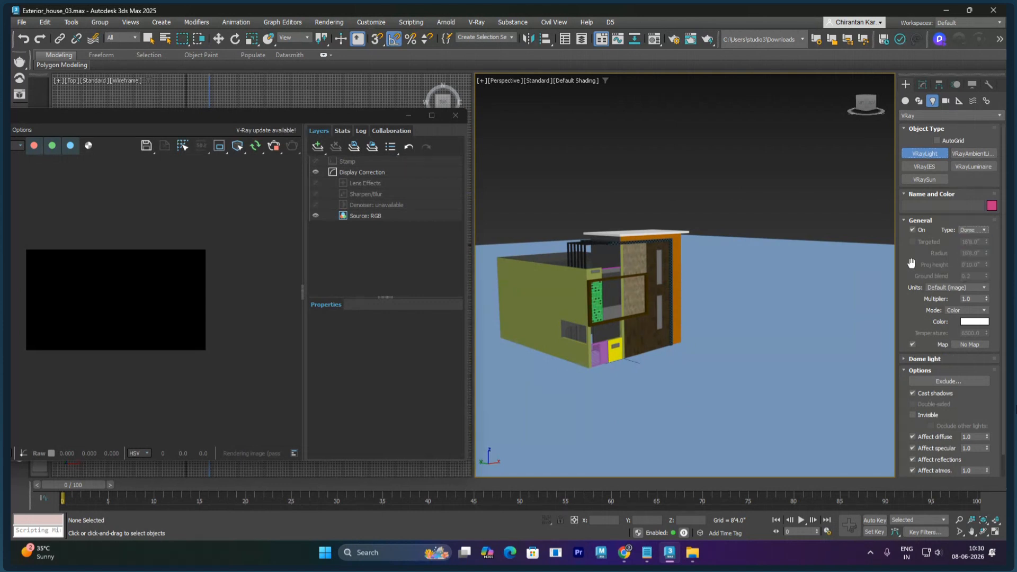
left_click(771, 282)
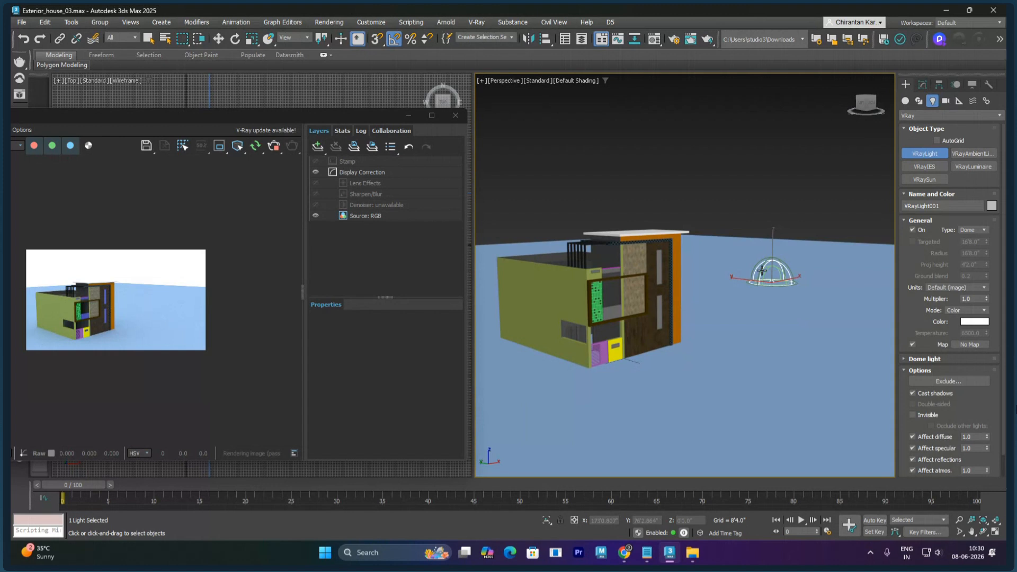
right_click(754, 265)
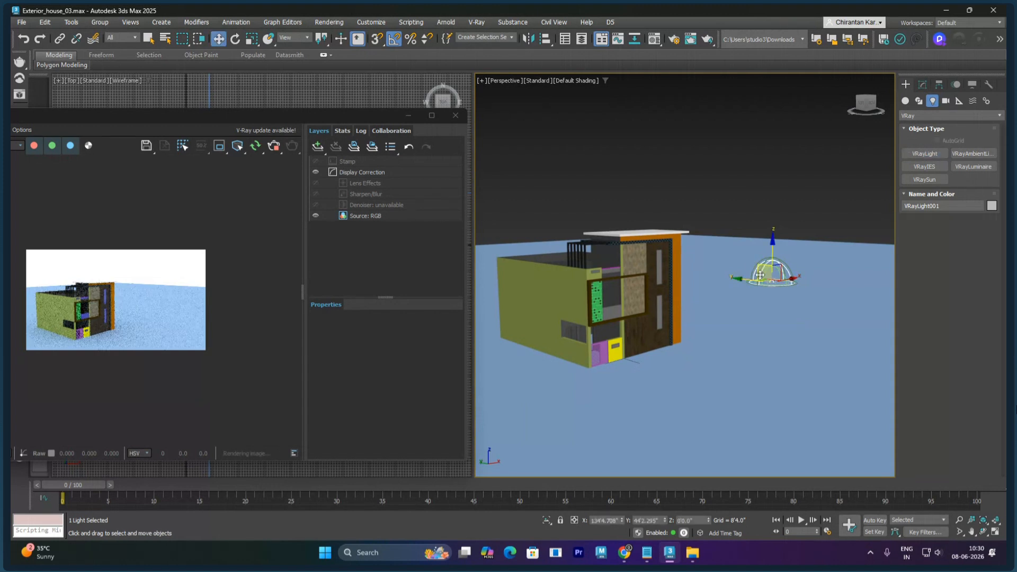
Step: Load grasslands_sunset_2k.hdr from the HDRIs folder as a Bitmap map for the dome light, keeping the default HDRI load settings
left_click(922, 86)
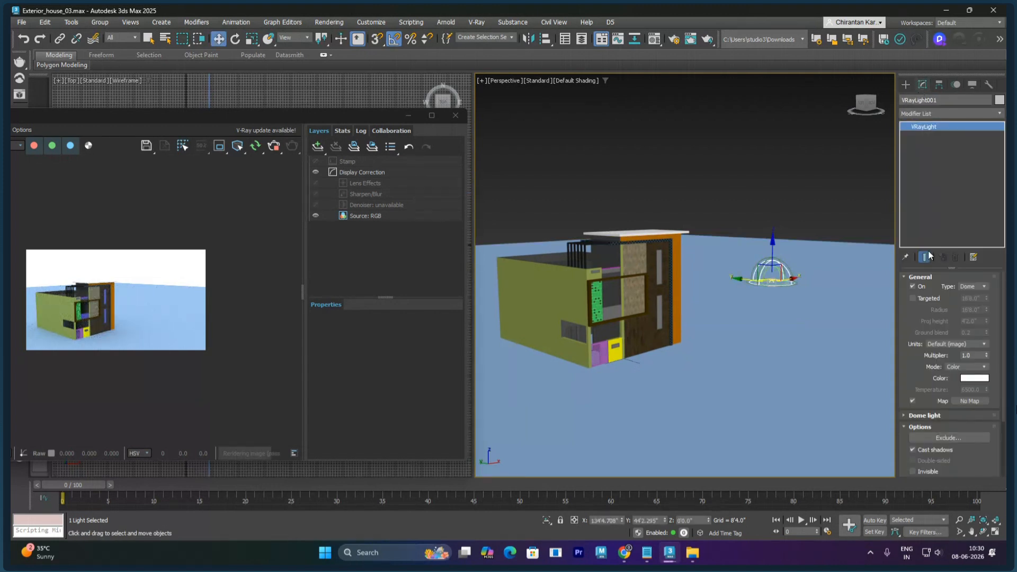
scroll(967, 325, "down", 3)
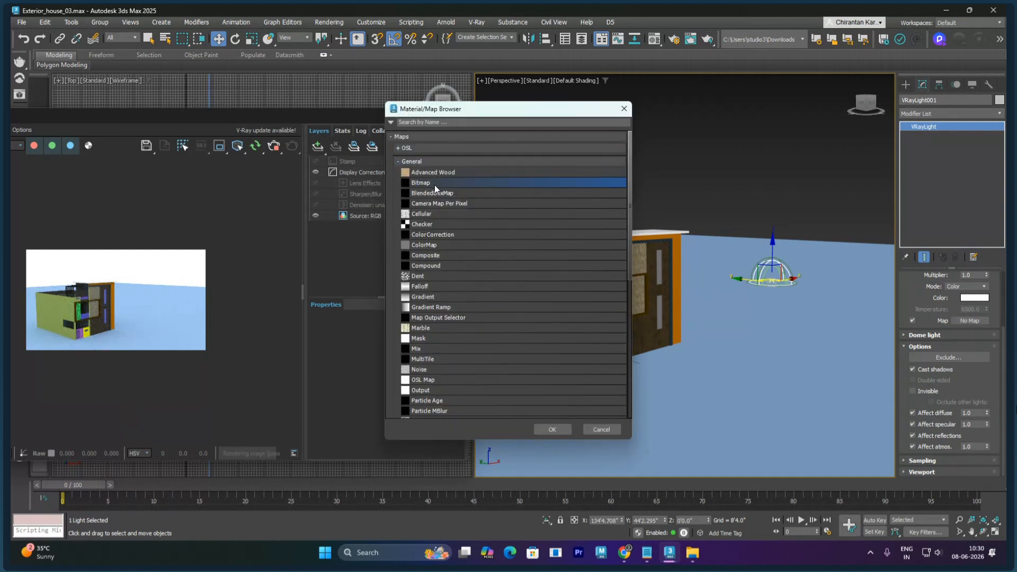
double_click(463, 183)
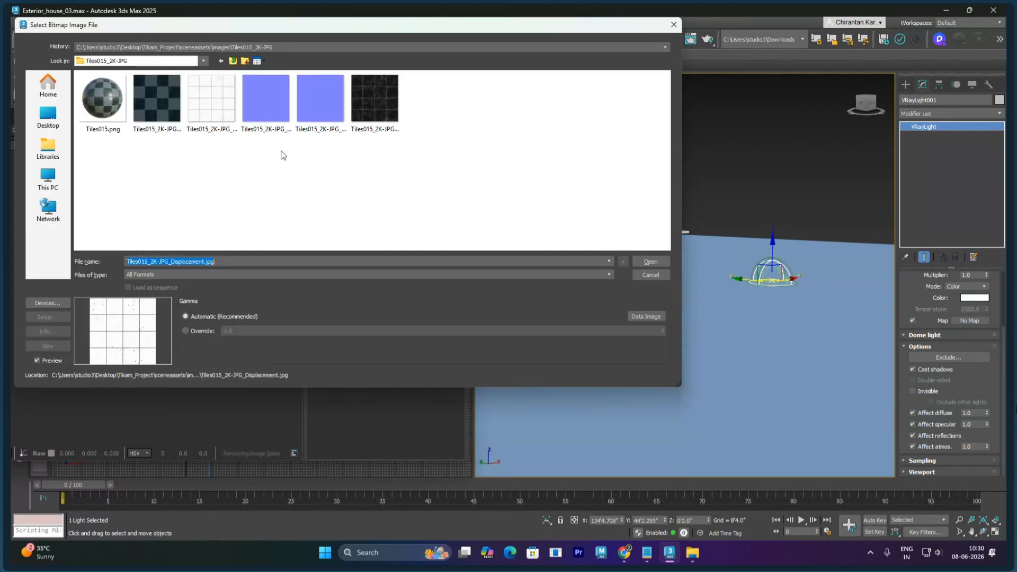
key("BackSpace")
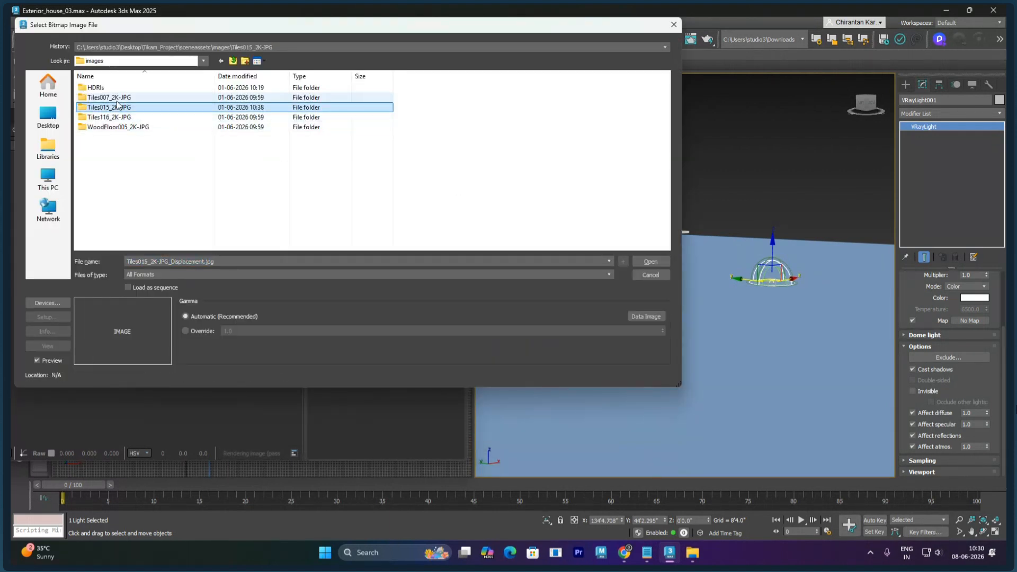
double_click(97, 87)
left_click(101, 98)
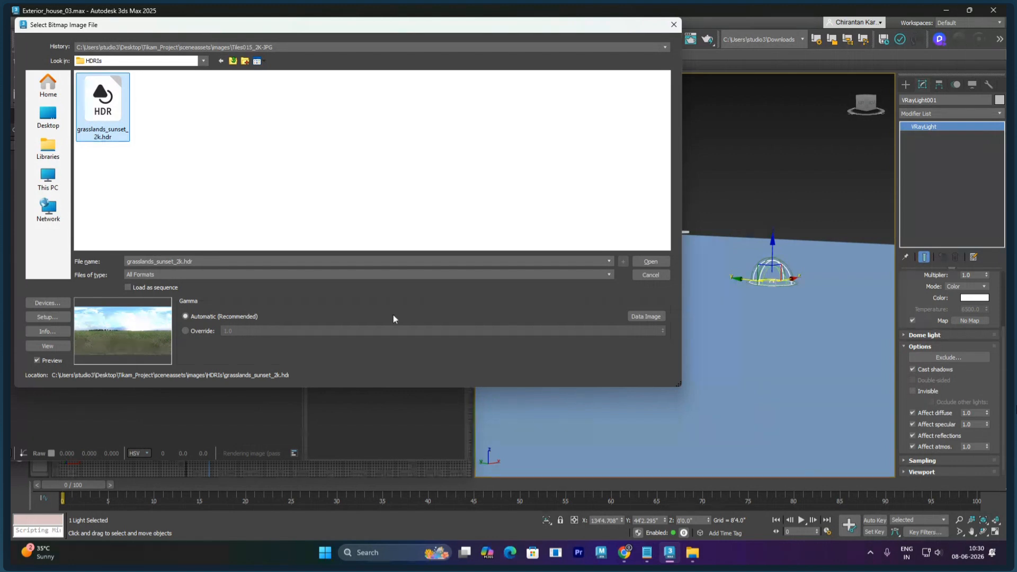
left_click(644, 263)
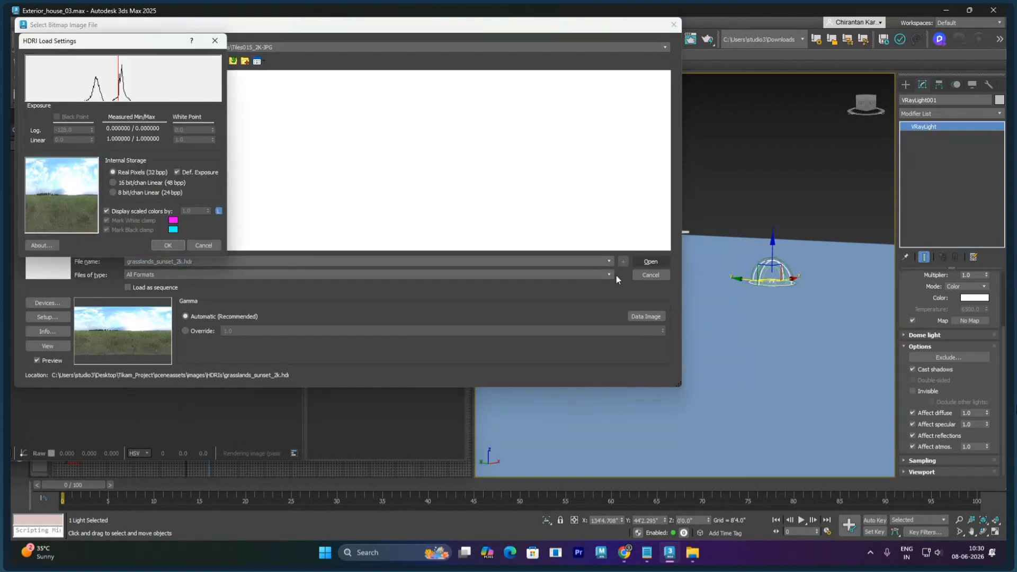
left_click(168, 247)
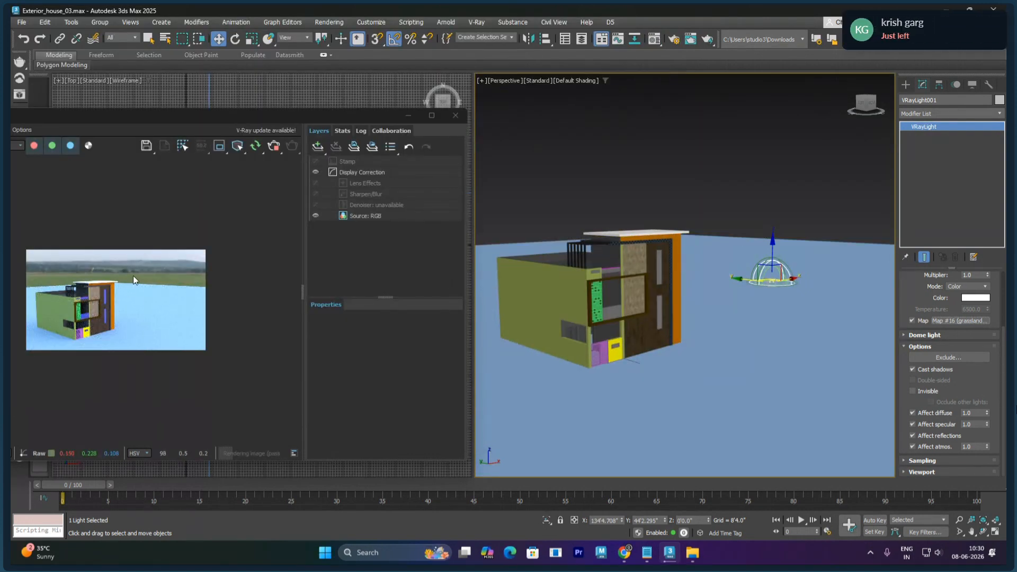
Step: Inspect the tinted glass of the two narrow windows in the wood-clad wall under the HDRI lighting
left_click(626, 285)
middle_click_drag(625, 298, 620, 291, "alt")
scroll(609, 290, "up", 5)
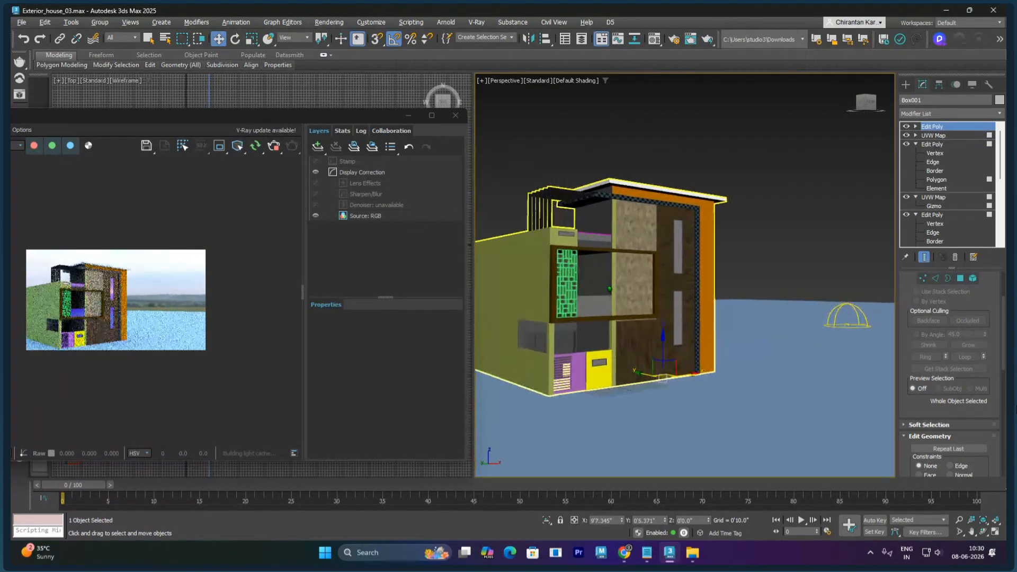
scroll(610, 289, "up", 8)
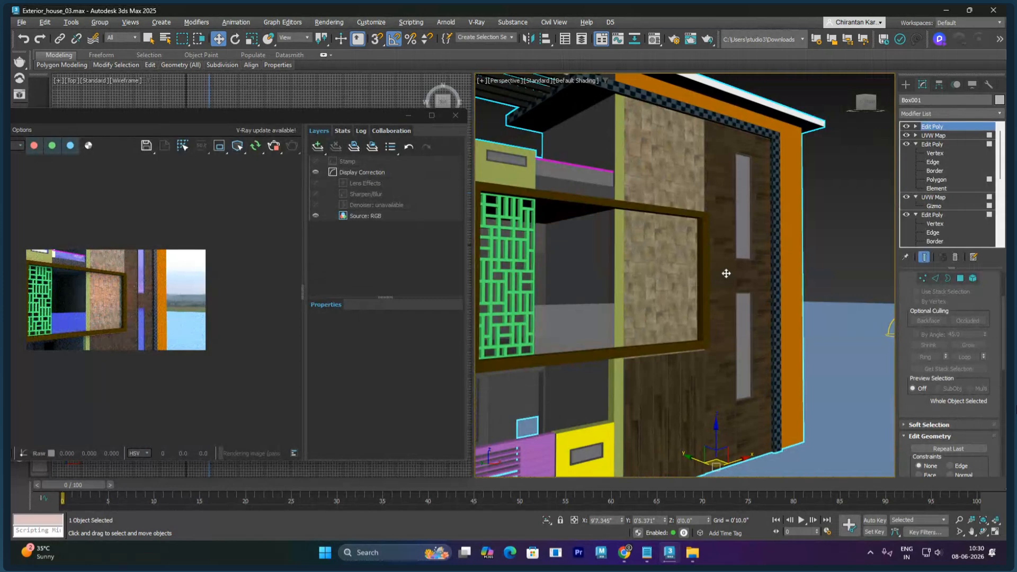
scroll(726, 273, "up", 8)
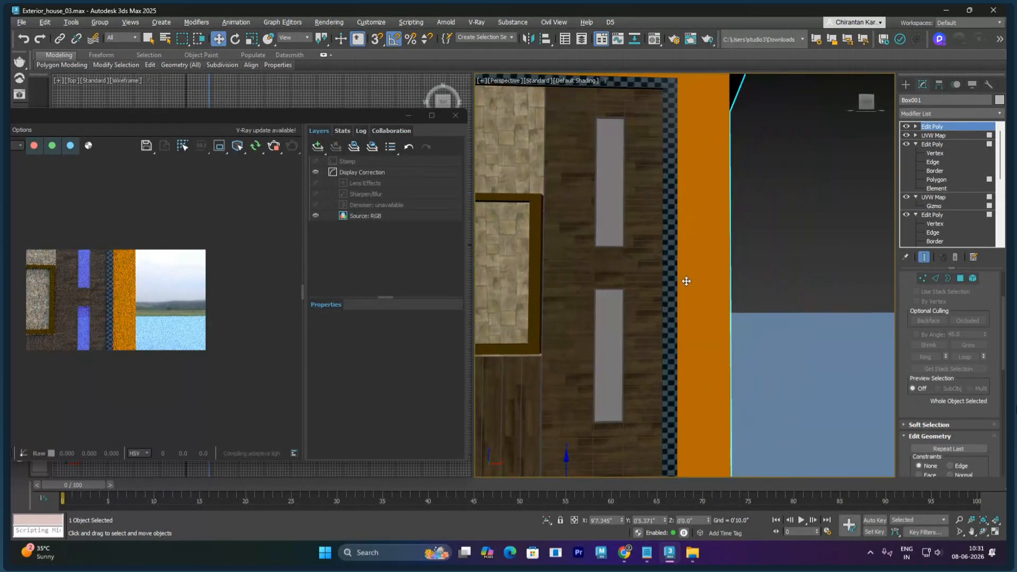
scroll(690, 276, "down", 4)
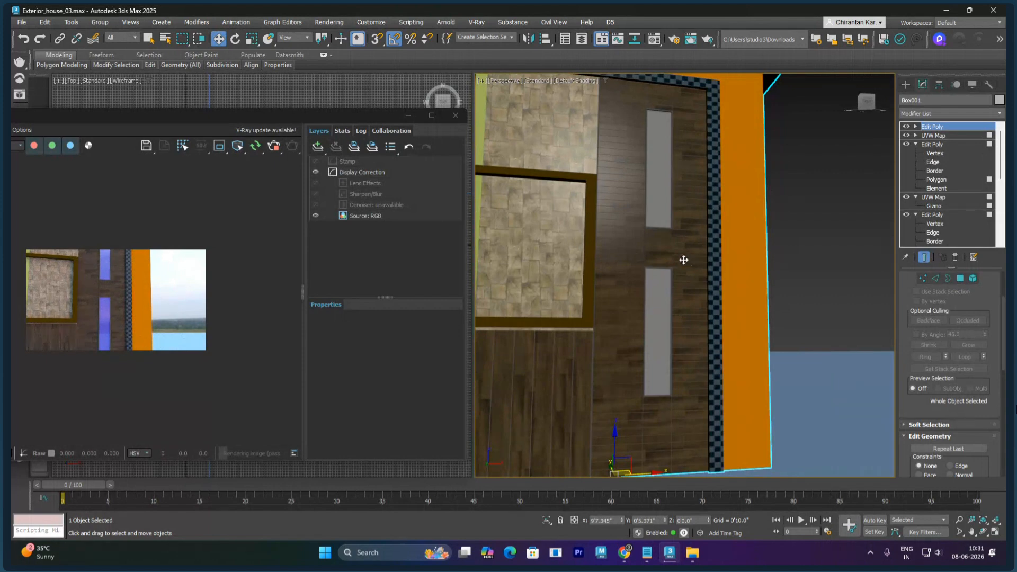
Step: Examine the wood cladding and the upper narrow window's glass at close range in the interactive render
middle_click_drag(684, 259, 730, 291)
scroll(646, 184, "up", 1)
scroll(646, 185, "up", 8)
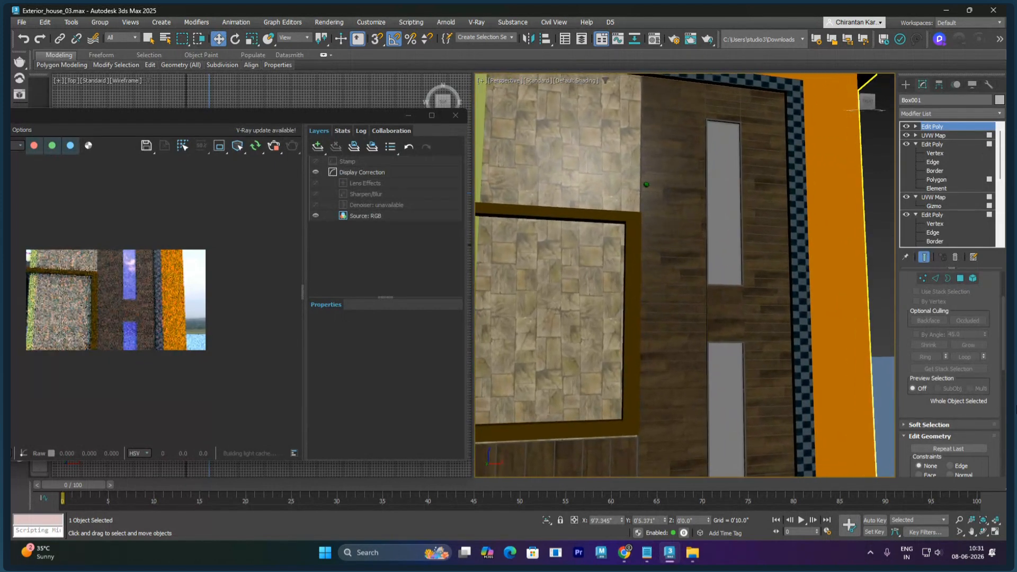
scroll(646, 184, "up", 7)
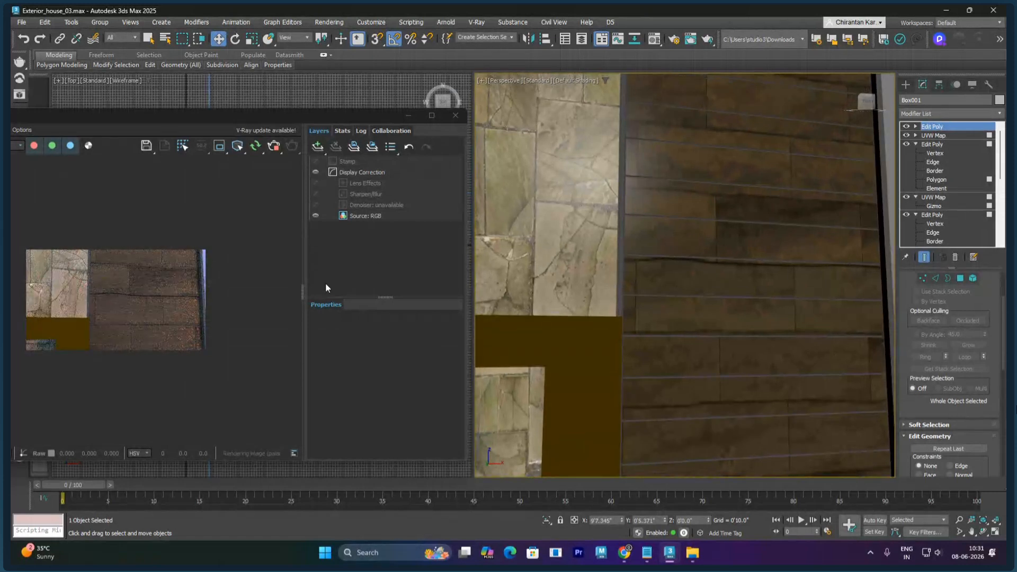
scroll(785, 259, "up", 5)
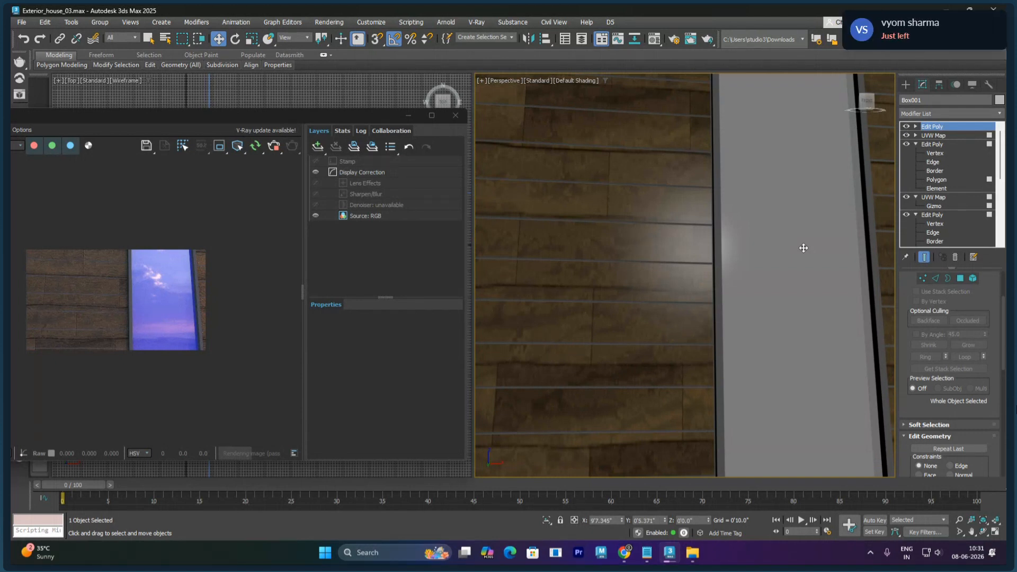
scroll(713, 222, "down", 6)
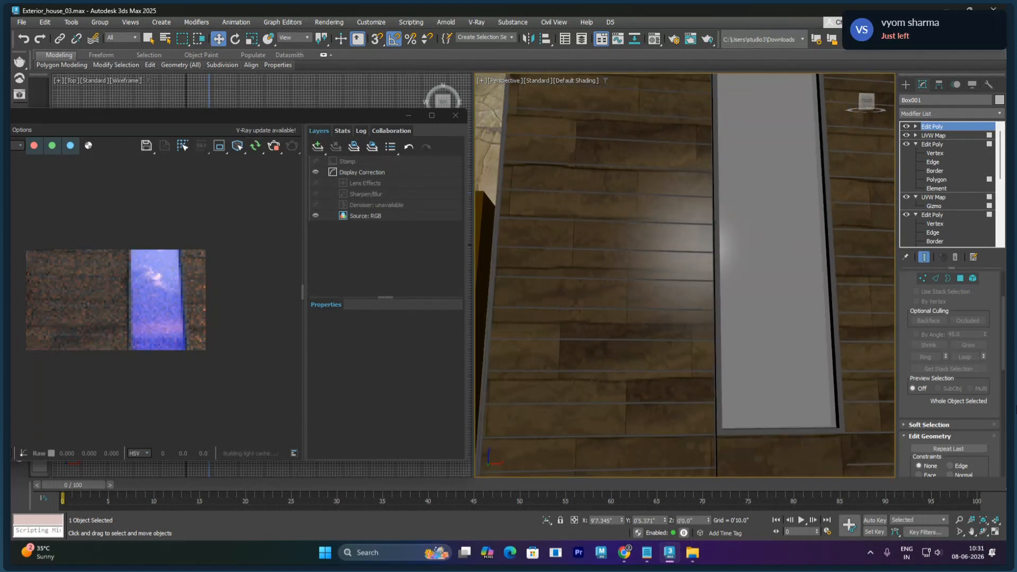
scroll(719, 242, "down", 3)
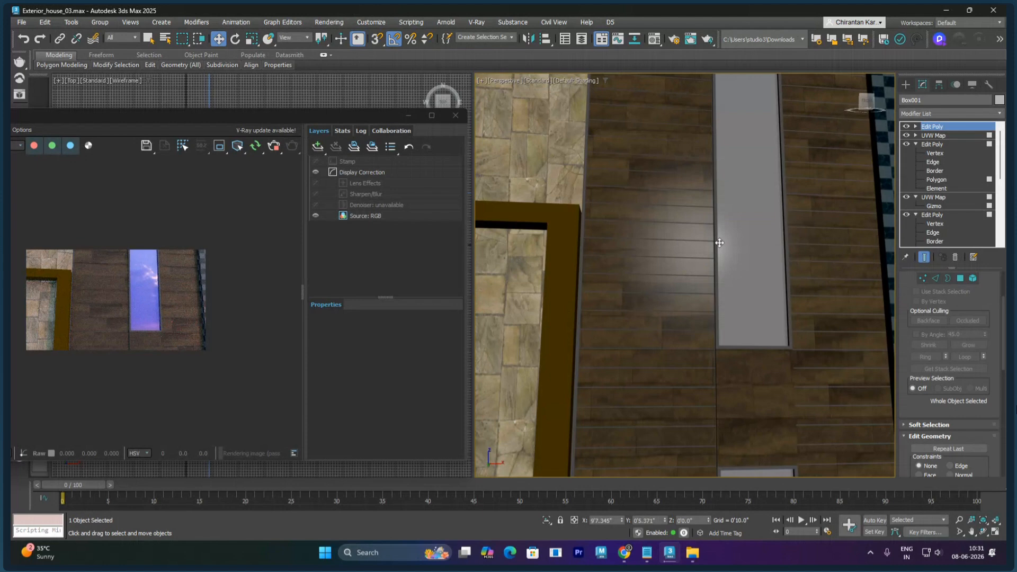
Step: Set the Glass sub-material's refraction colour to pure white, keeping its reflection colour white
middle_click_drag(560, 315, 869, 274)
middle_click_drag(641, 339, 706, 243)
middle_click_drag(682, 293, 694, 260)
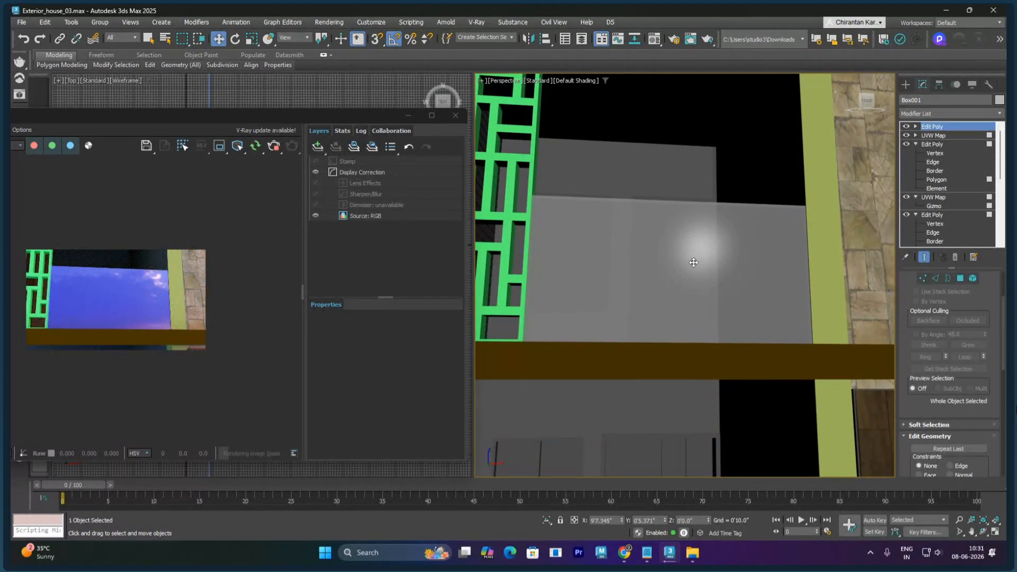
key("m")
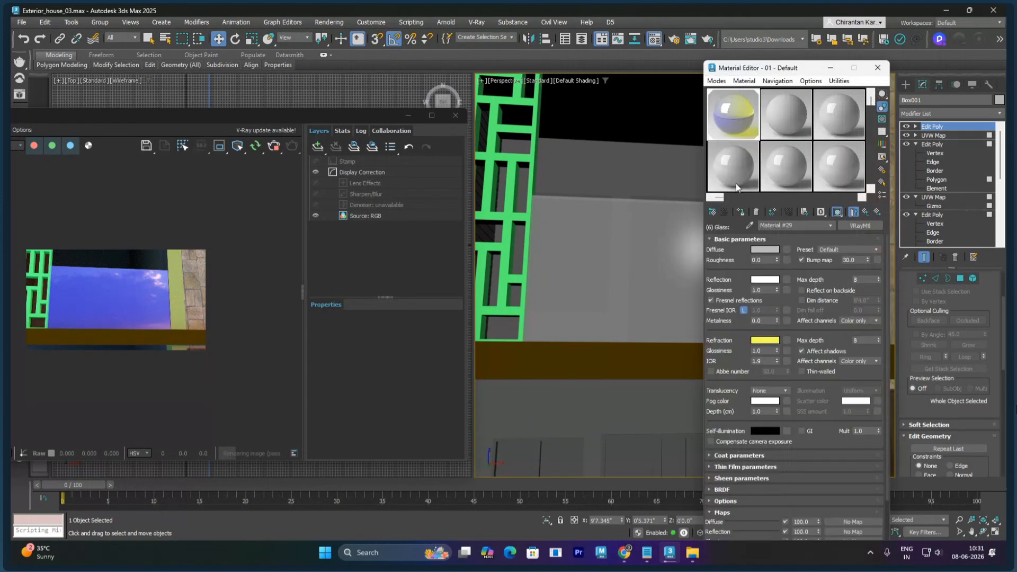
left_click(766, 281)
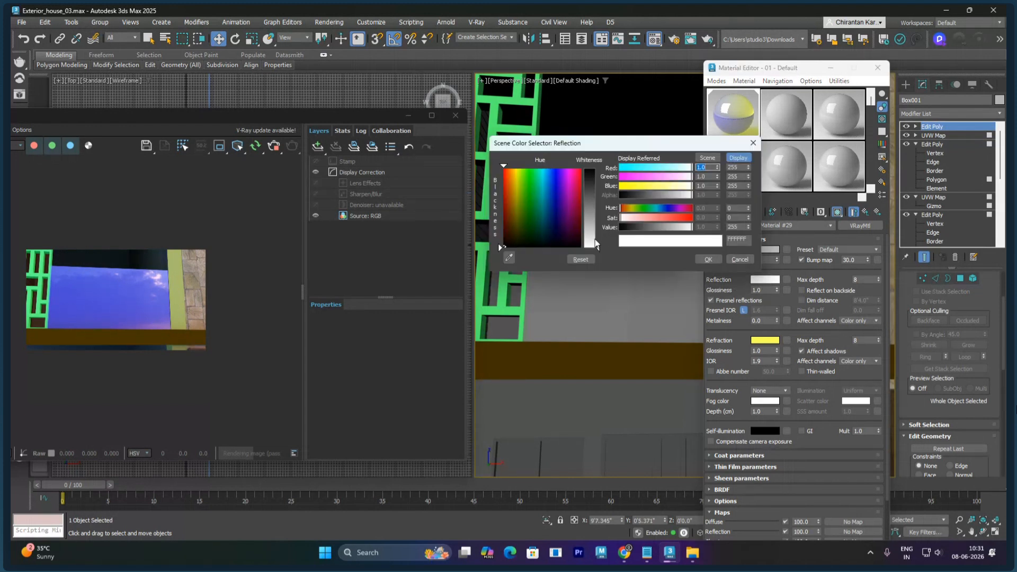
mouse_move(597, 246)
left_mouse_down()
mouse_move(598, 185)
mouse_move(598, 248)
left_mouse_up()
left_click(706, 260)
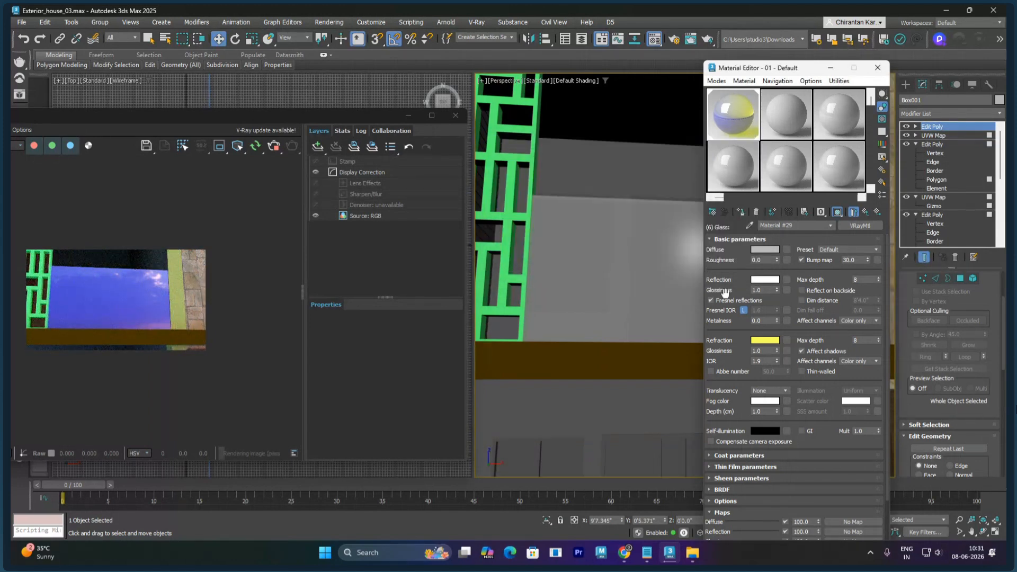
left_click(764, 342)
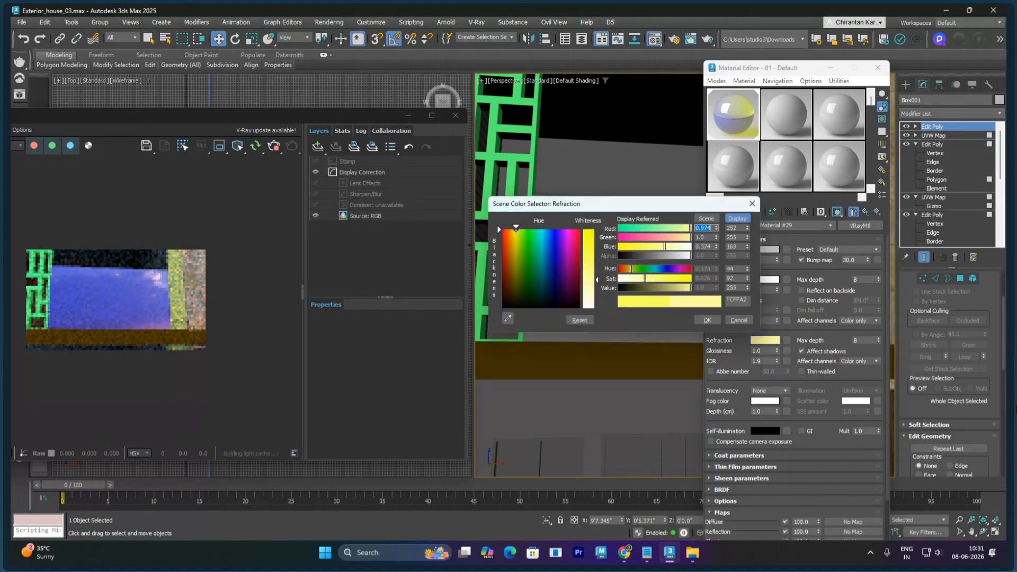
left_click_drag(596, 279, 596, 309)
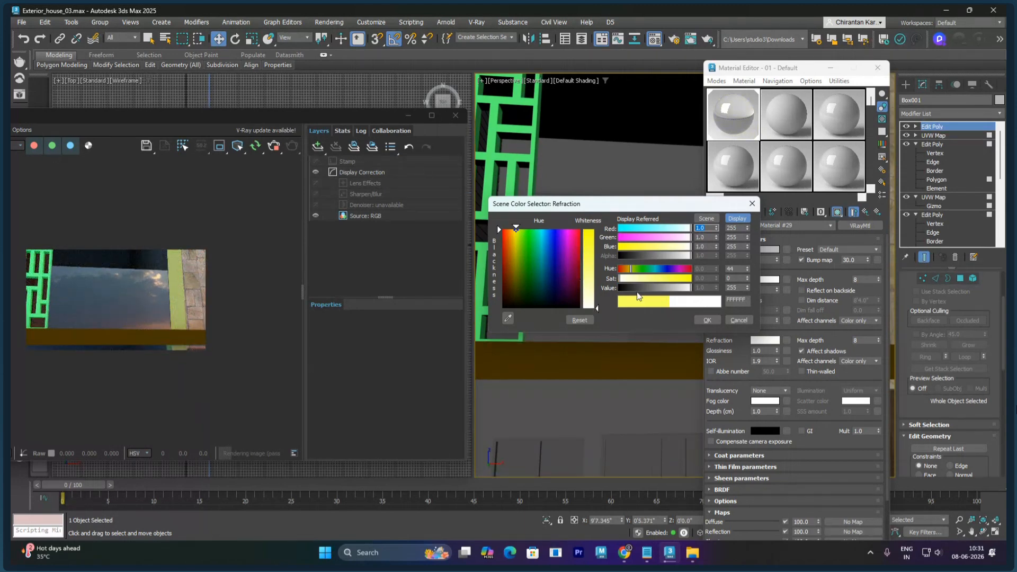
left_click(706, 319)
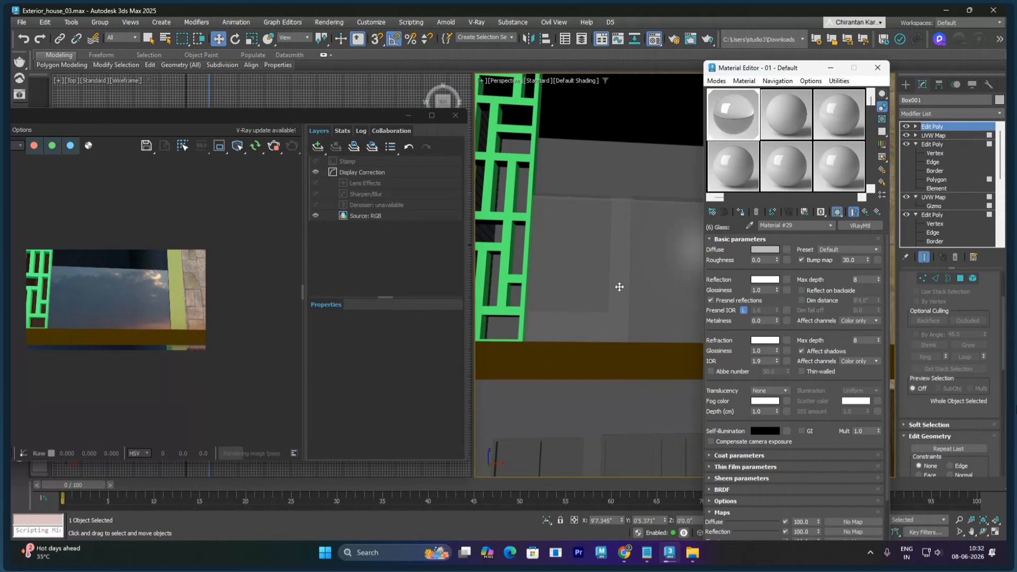
Step: Examine the clear balcony glass beside the green CNC screen from different angles and distances in the interactive render
scroll(619, 286, "down", 6)
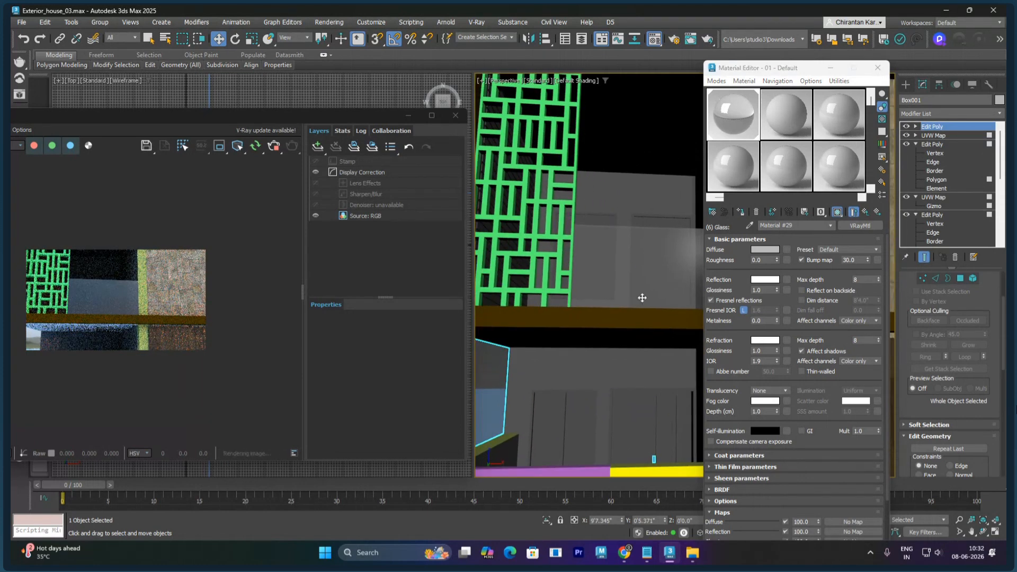
mouse_move(642, 298)
middle_mouse_down("alt")
mouse_move(644, 311)
mouse_move(670, 315)
mouse_move(661, 220)
mouse_move(649, 219)
mouse_move(645, 233)
mouse_move(629, 230)
mouse_move(647, 231)
mouse_move(651, 255)
mouse_move(661, 298)
mouse_move(646, 317)
middle_mouse_up("alt")
scroll(611, 271, "up", 5)
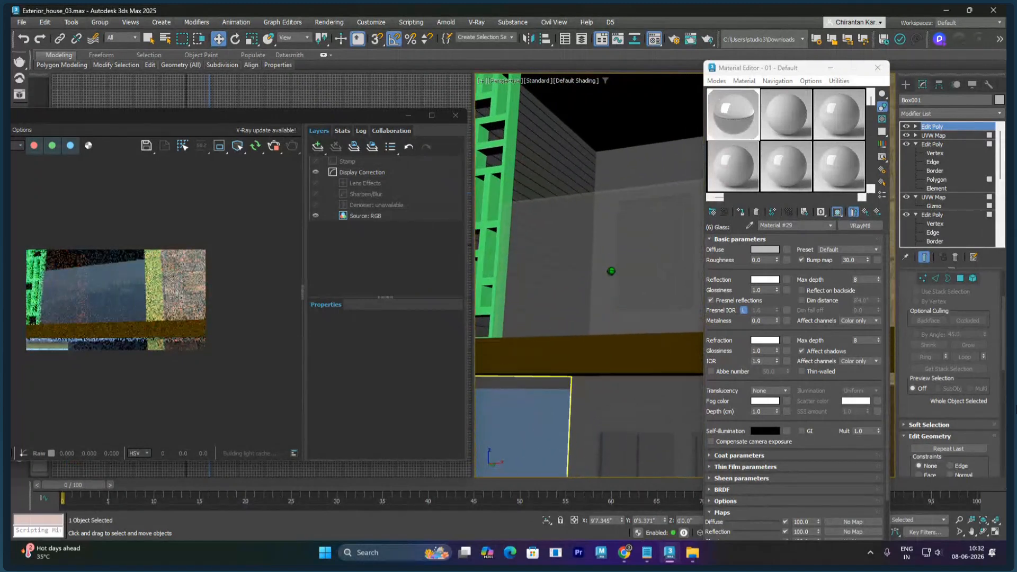
scroll(611, 271, "up", 4)
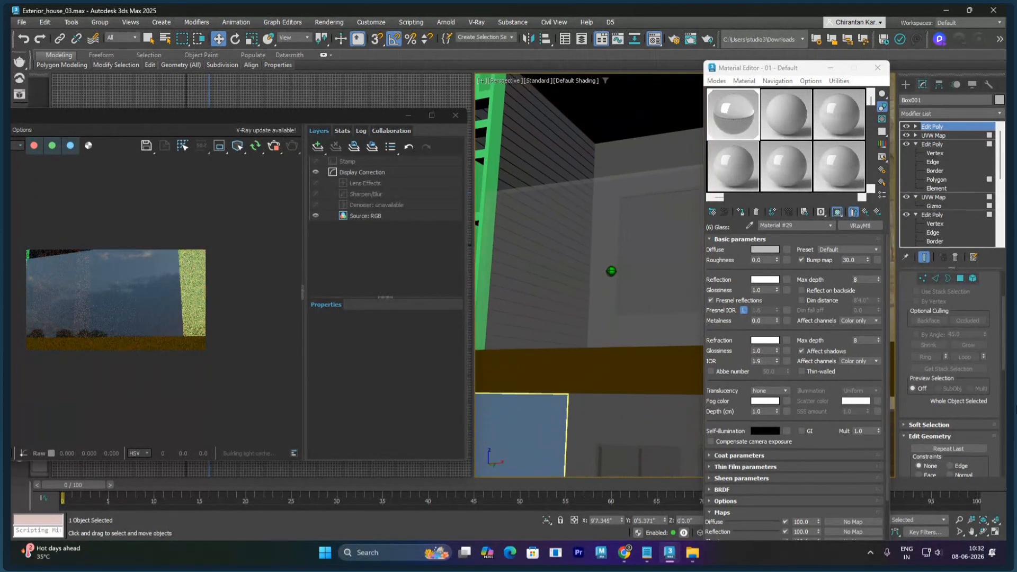
scroll(611, 271, "down", 3)
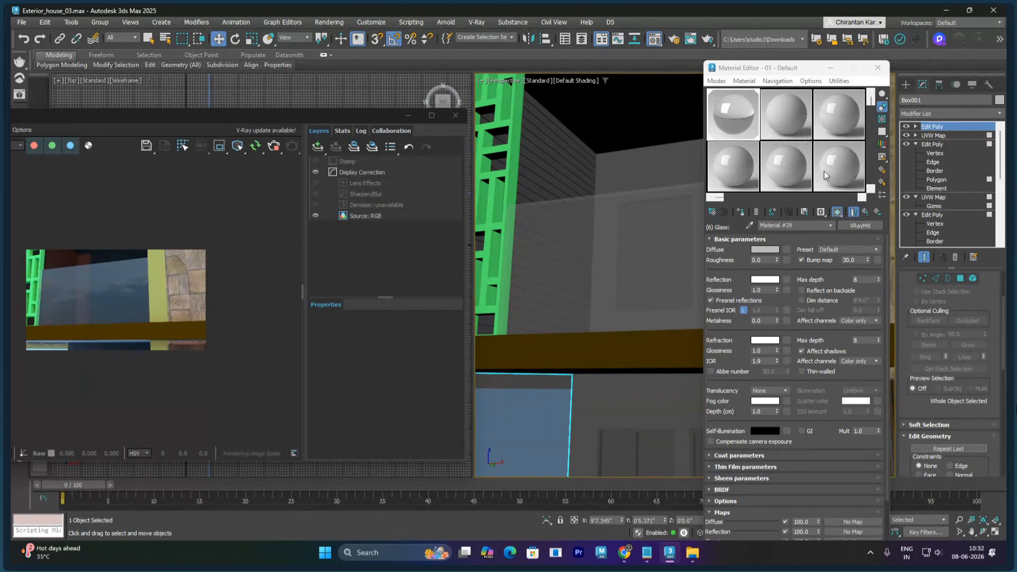
Step: Apply the Chrome preset to the Railing sub-material of the Multi/Sub-Object material
left_click(862, 212)
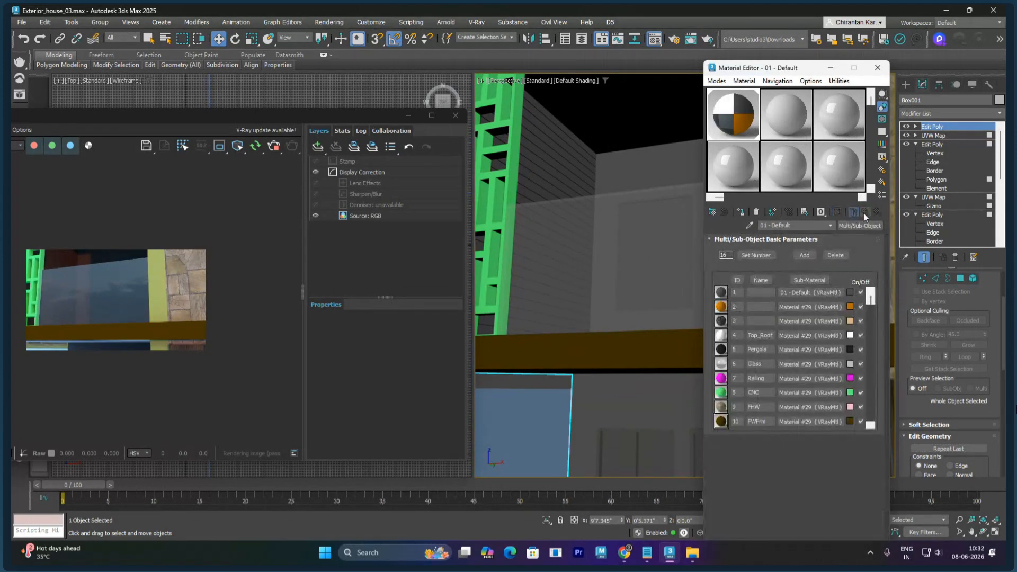
left_click(785, 377)
left_click(857, 250)
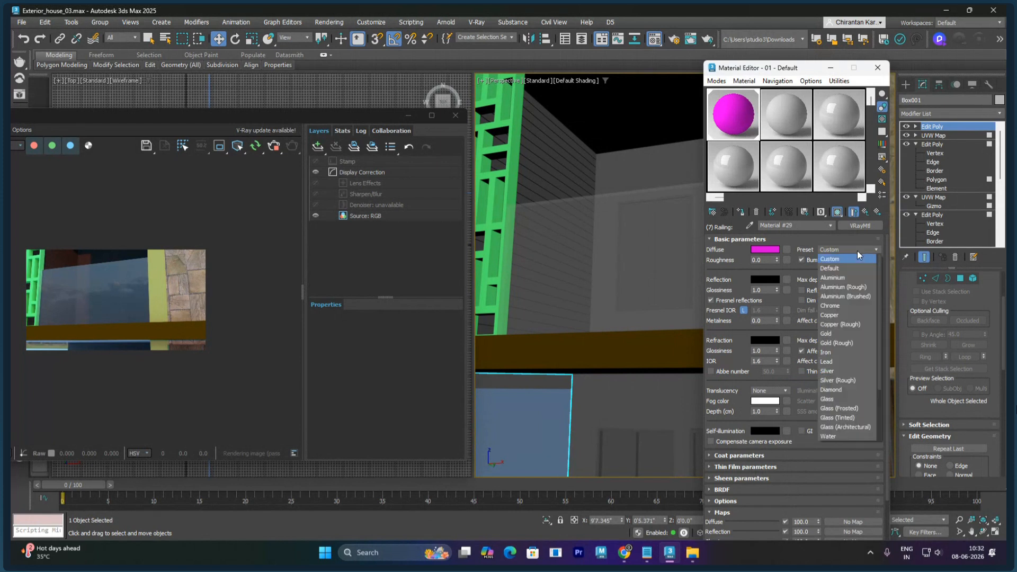
left_click(829, 306)
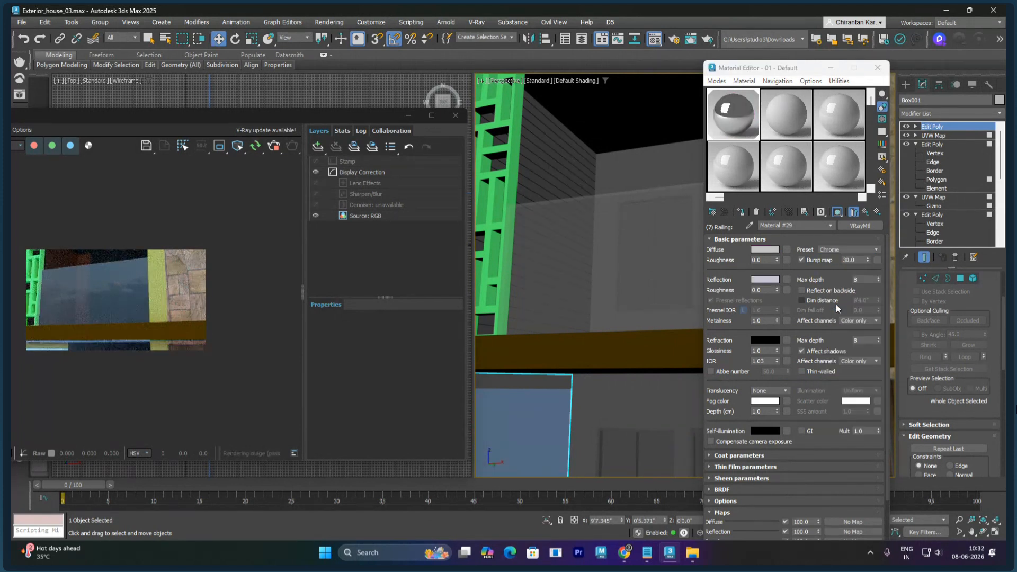
Step: Restart the interactive render on a close-up of the upper balcony's handrail to check its chrome finish
left_click(273, 146)
left_click(597, 196)
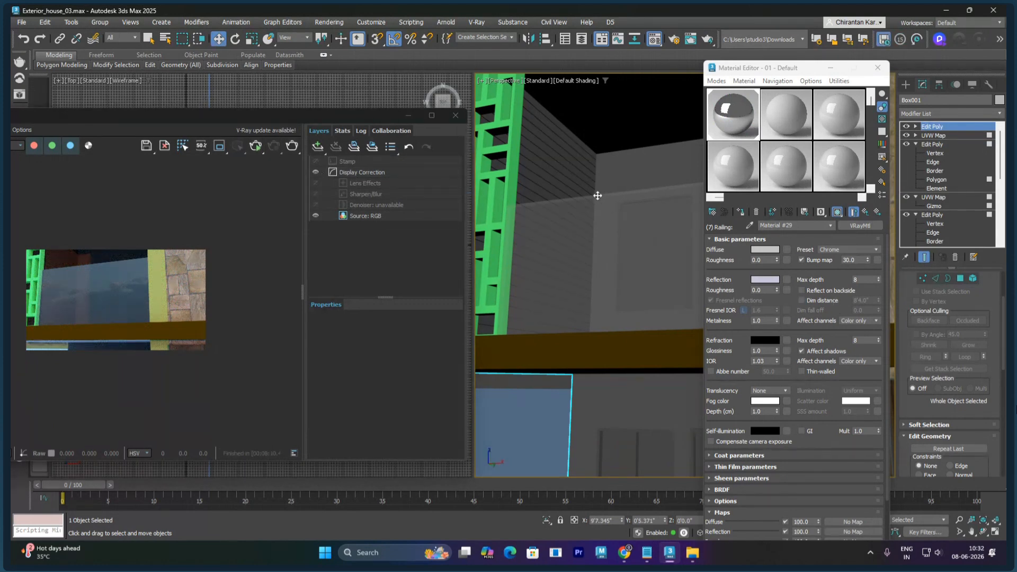
scroll(614, 273, "down", 10)
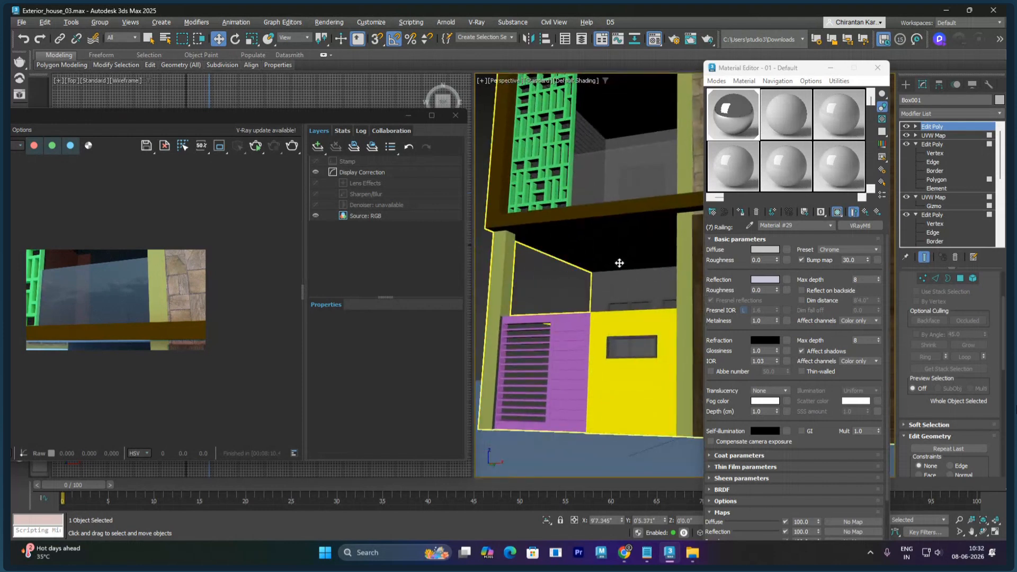
middle_click_drag(624, 286, 635, 316, "alt")
scroll(602, 286, "up", 4)
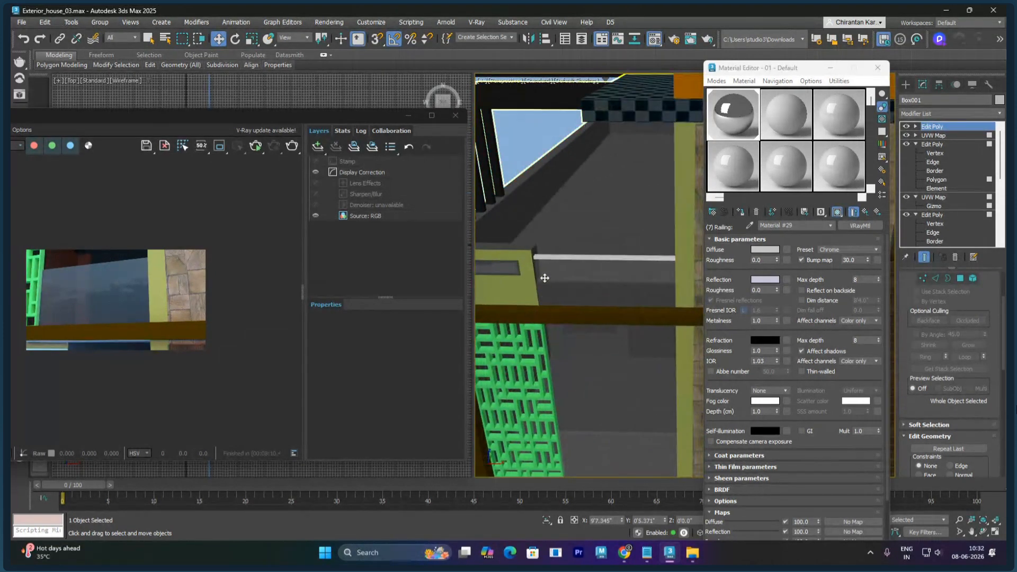
scroll(545, 276, "up", 6)
middle_click_drag(544, 276, 578, 292, "alt")
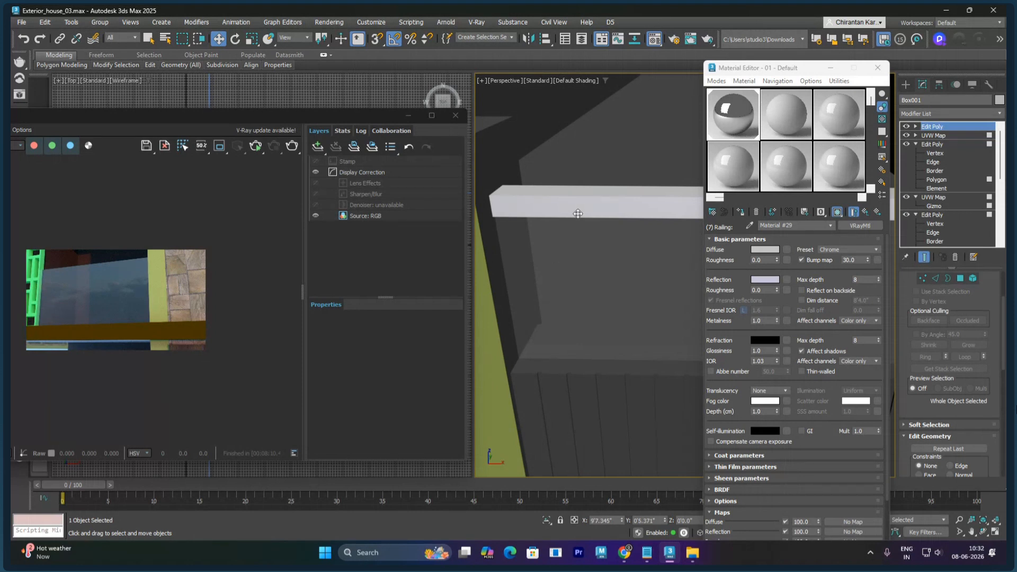
left_click(255, 147)
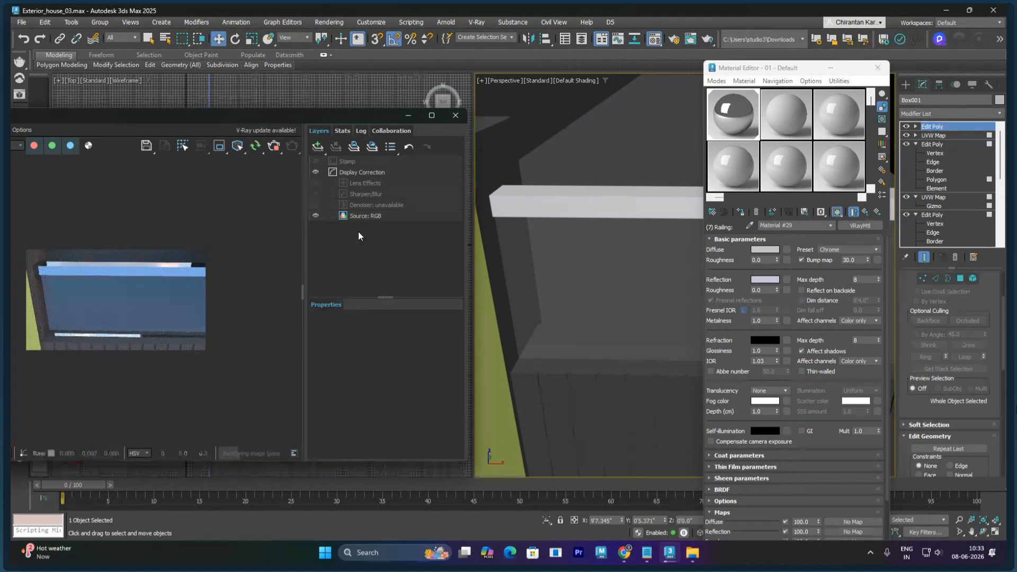
Step: Select the upper balcony's handrail as an element in the house's topmost Edit Poly modifier
left_click(518, 205)
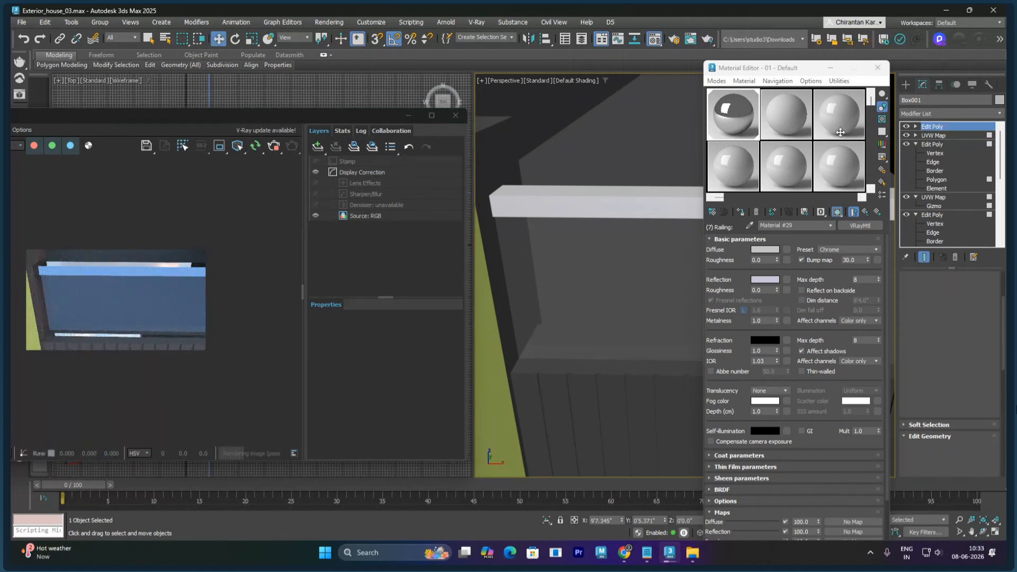
left_click(939, 113)
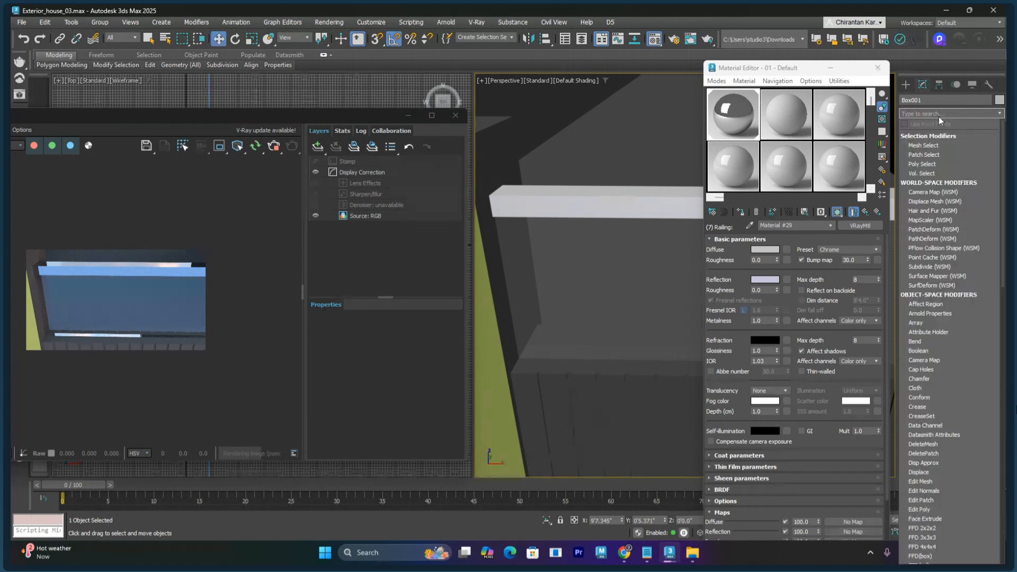
type("edit poly")
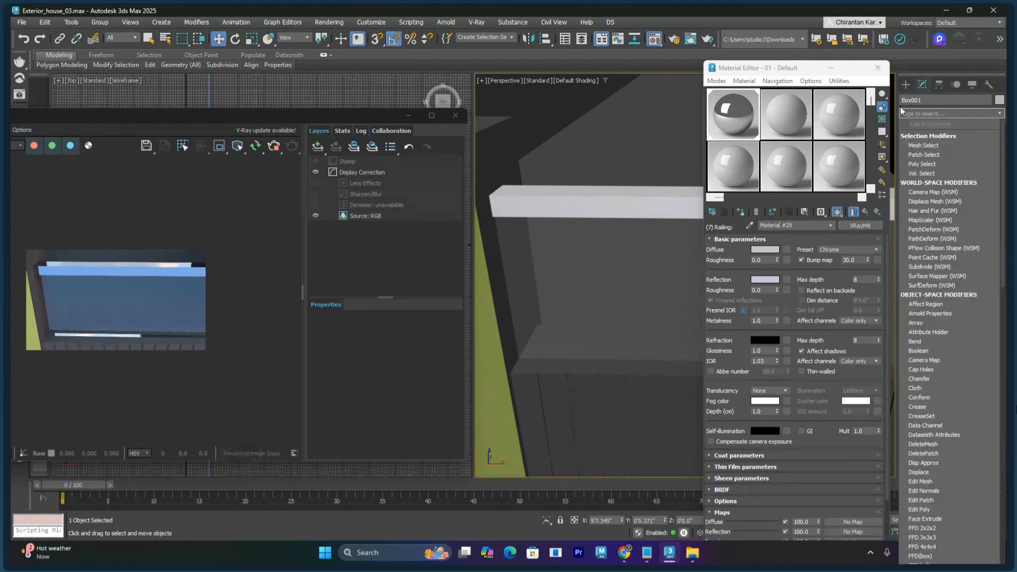
left_click(925, 138)
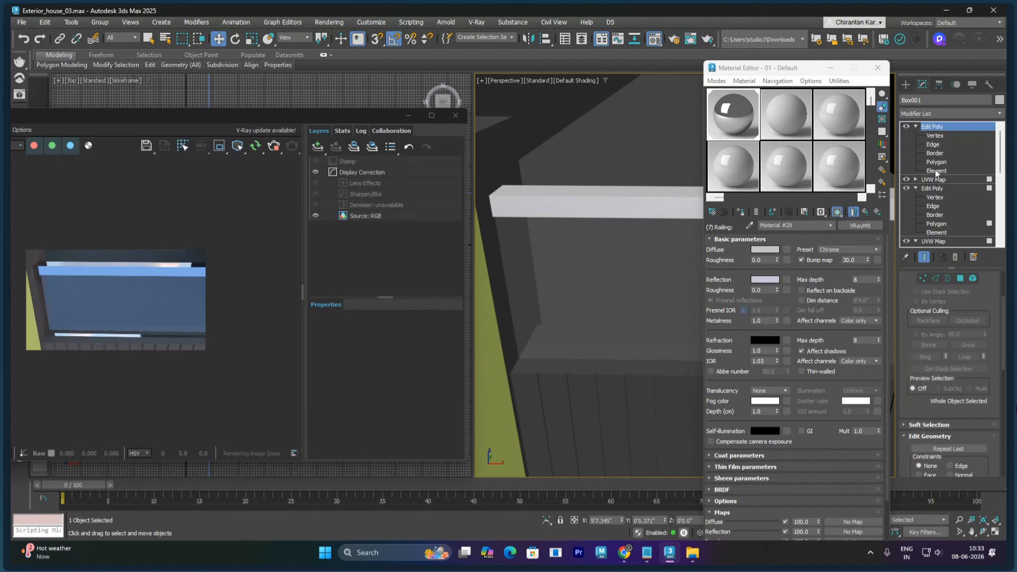
left_click(936, 170)
left_click(618, 209)
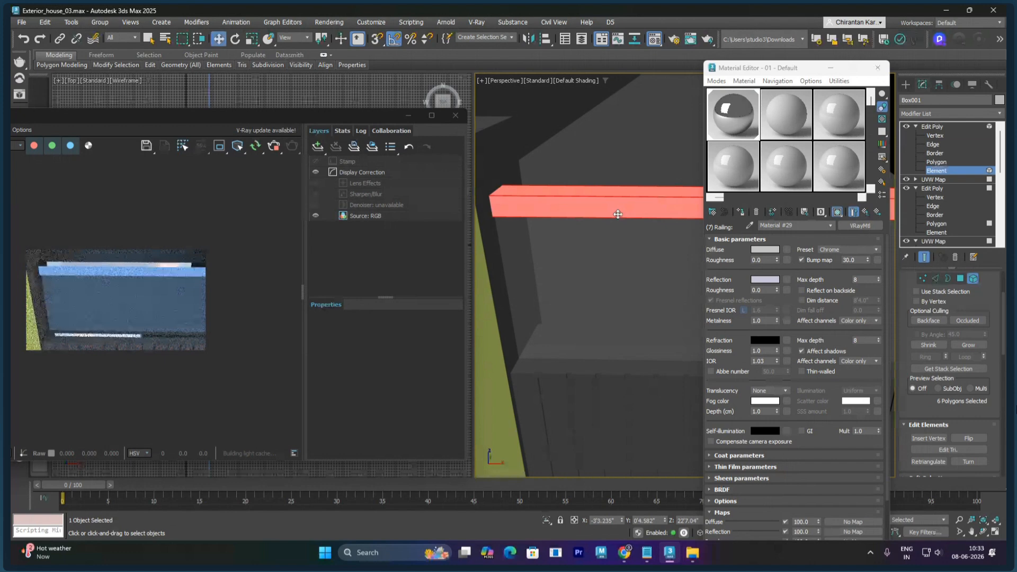
Step: Select the four long edges of the upper balcony's handrail in the house's topmost Edit Poly modifier
middle_click_drag(618, 209, 609, 228, "alt")
scroll(654, 226, "down", 5)
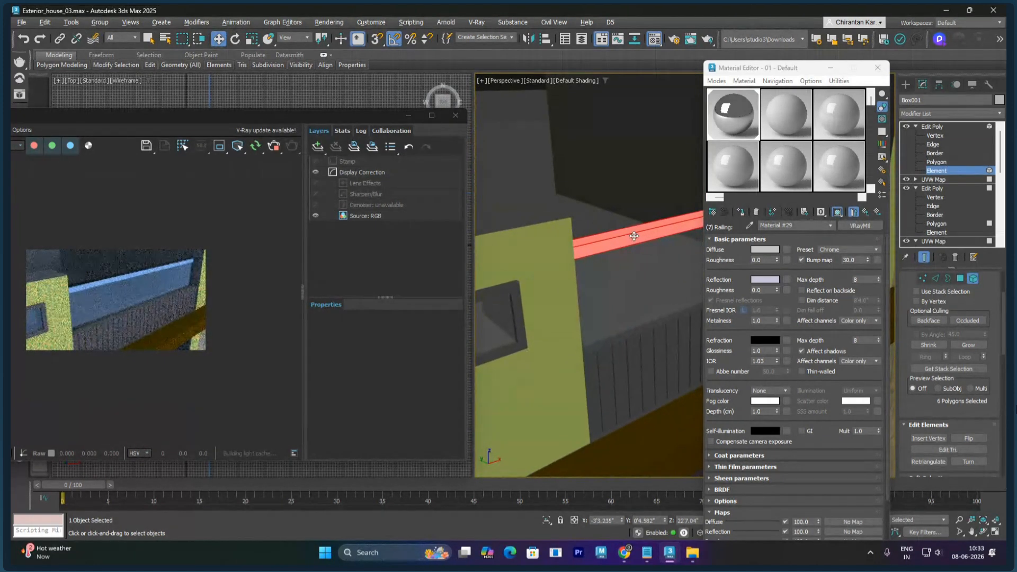
scroll(634, 234, "up", 5)
scroll(633, 234, "down", 3)
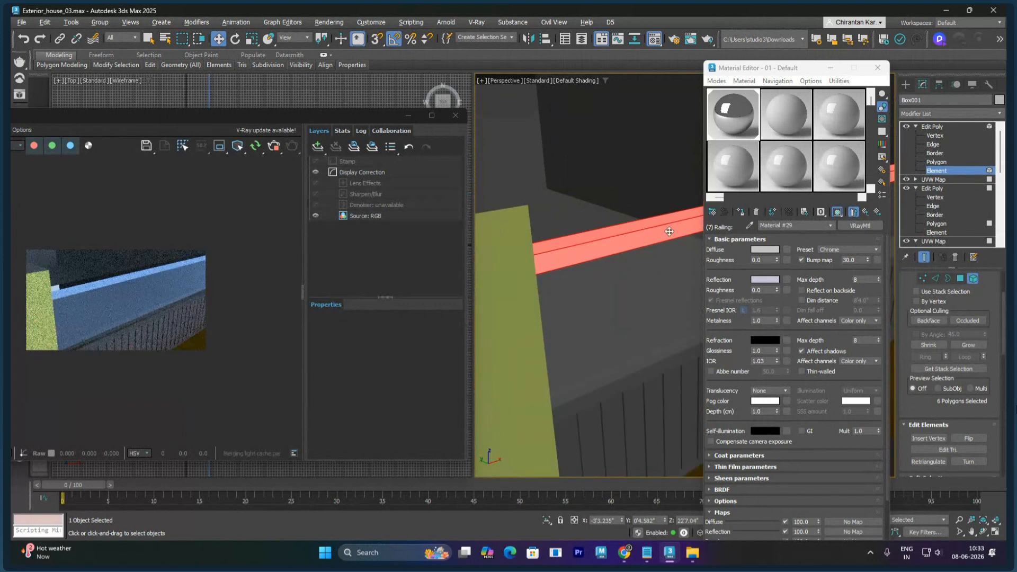
key("2")
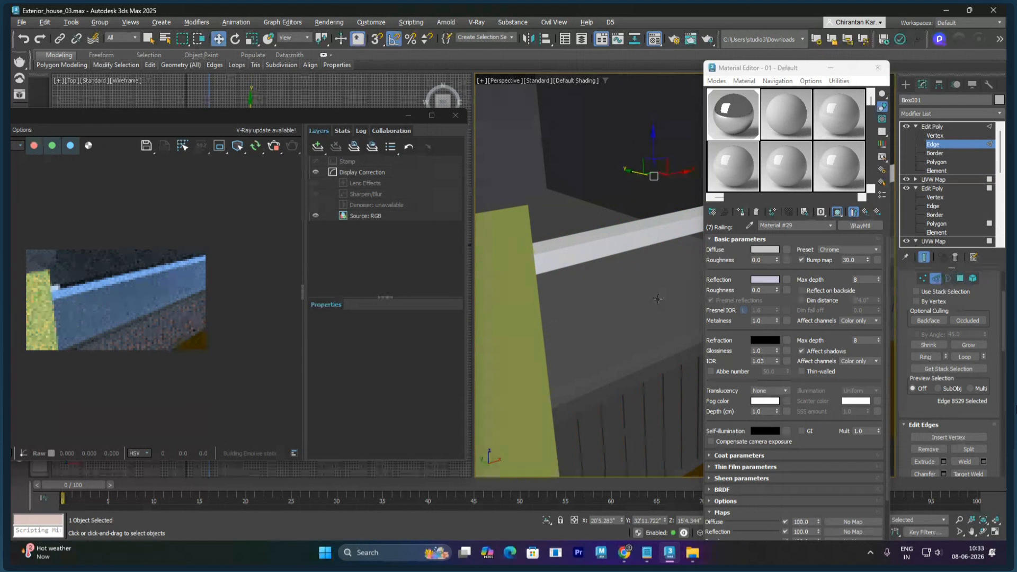
key("ctrl+z")
left_click(934, 143)
left_click(933, 144)
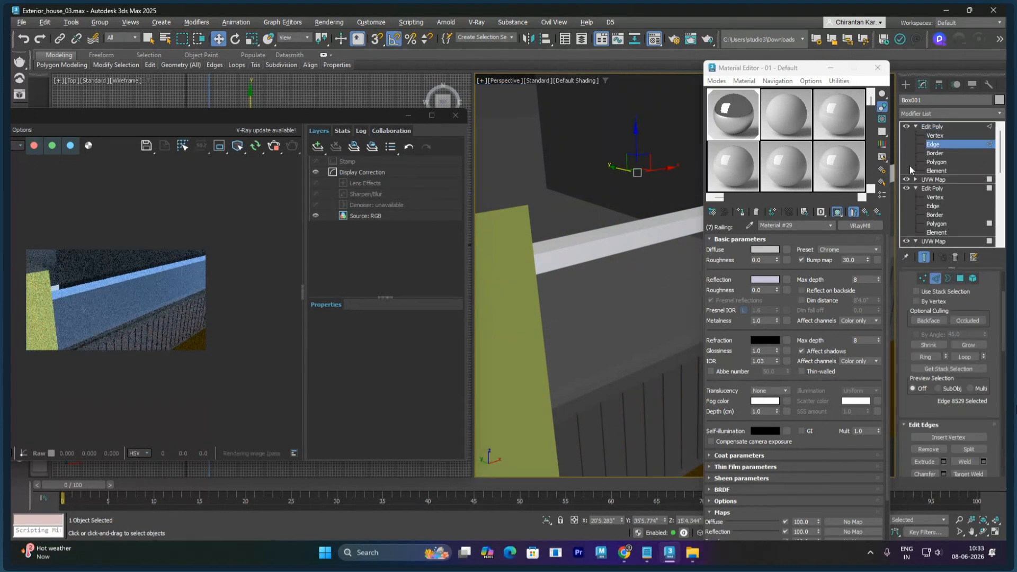
left_click(660, 231)
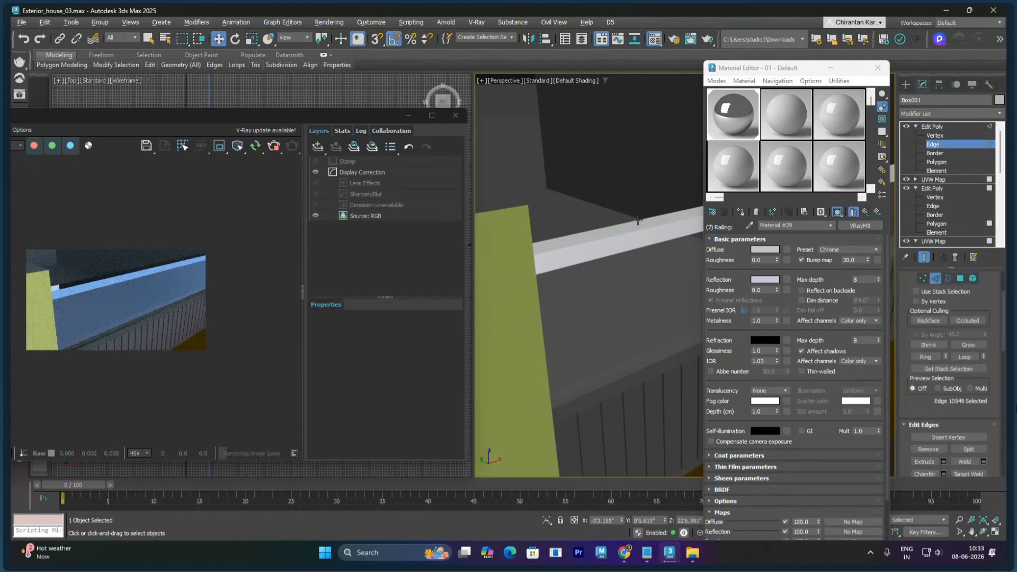
left_click(631, 232)
left_click(607, 228, "ctrl")
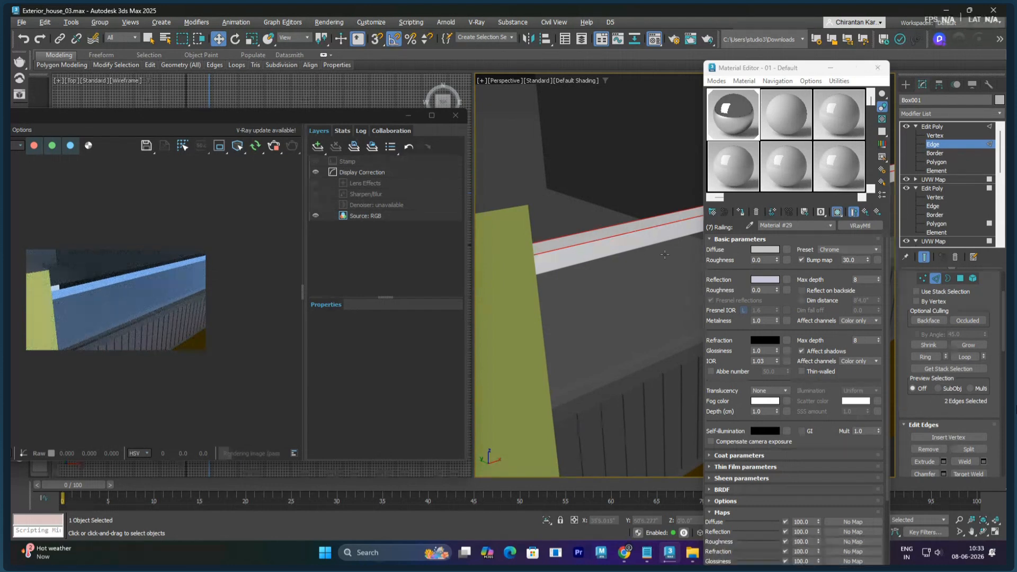
left_click(665, 253, "ctrl")
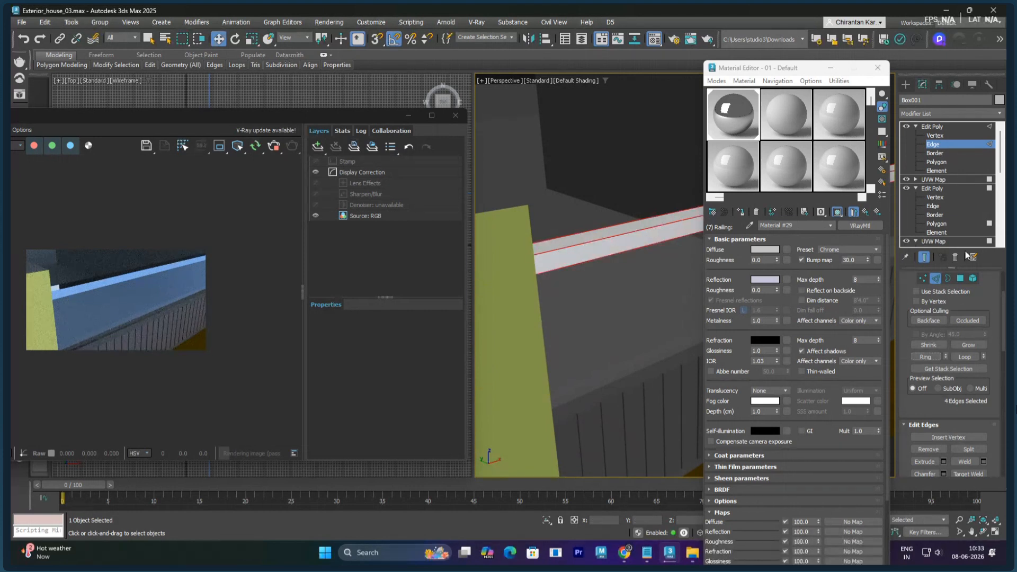
Step: Chamfer the selected handrail edges with 9 segments
scroll(941, 363, "down", 3)
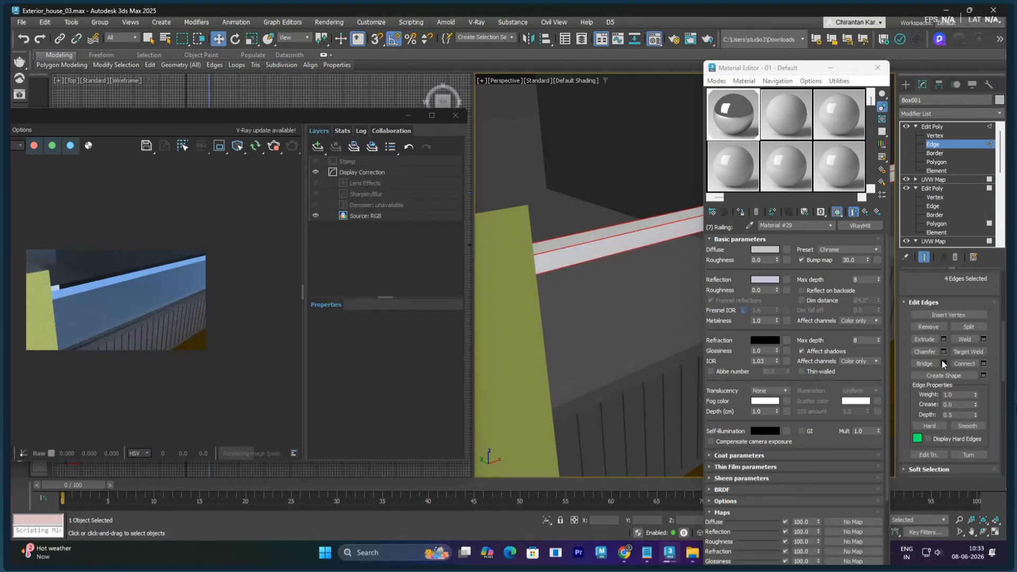
left_click(943, 351)
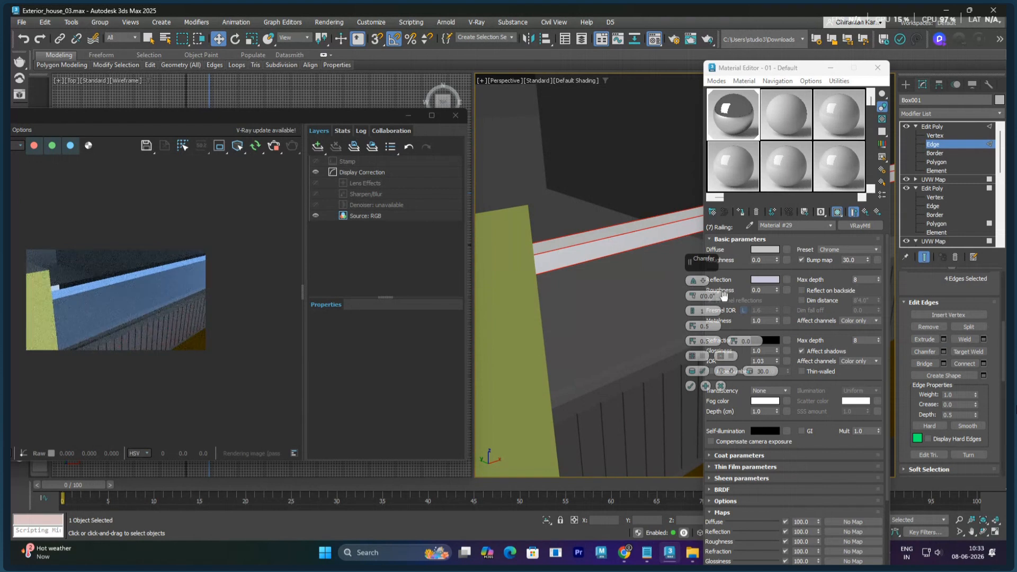
left_click_drag(693, 297, 695, 275)
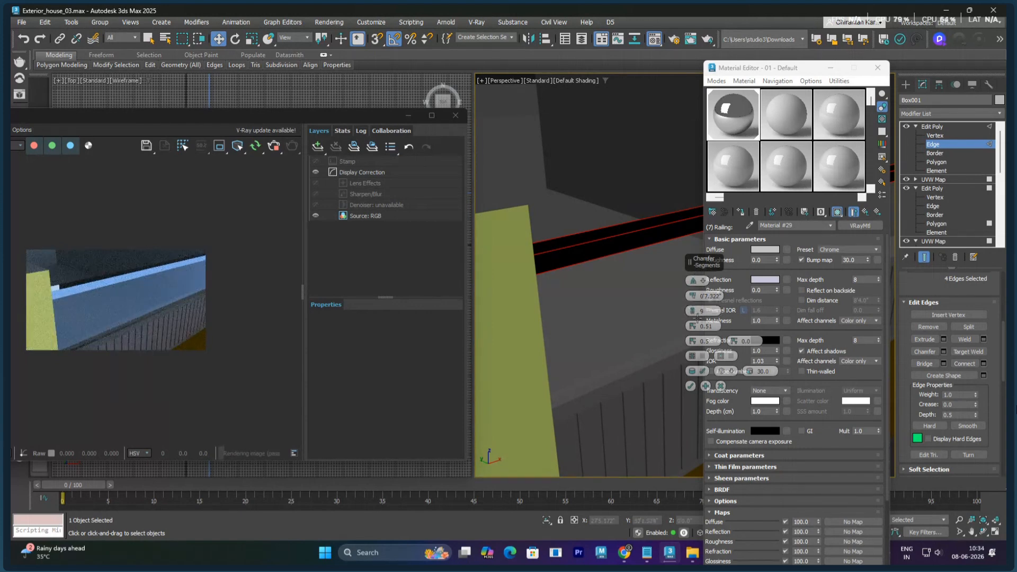
left_click(691, 386)
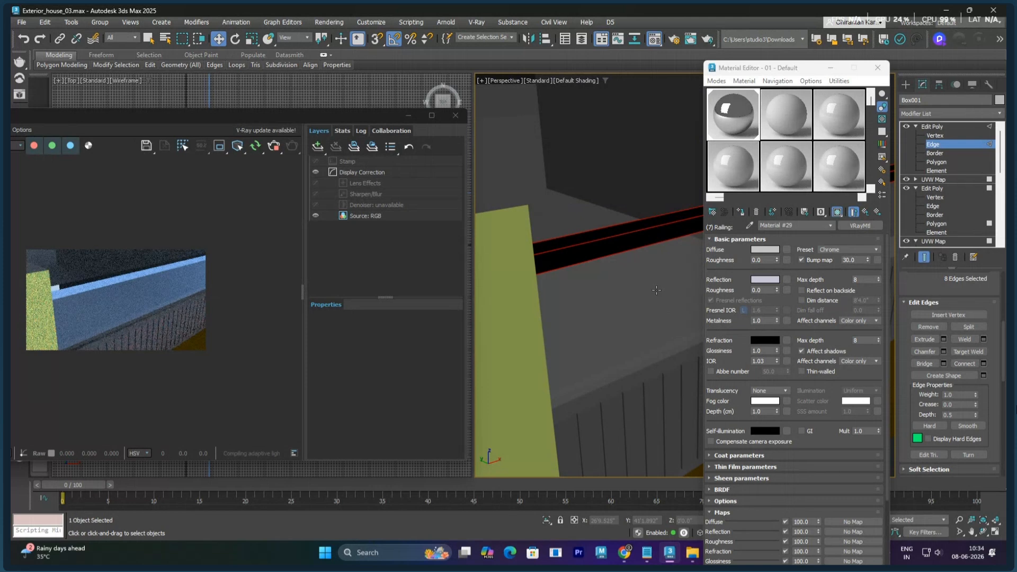
Step: Show edged faces in the perspective view and undo the last two changes to the handrail's chamfer
scroll(637, 242, "up", 3)
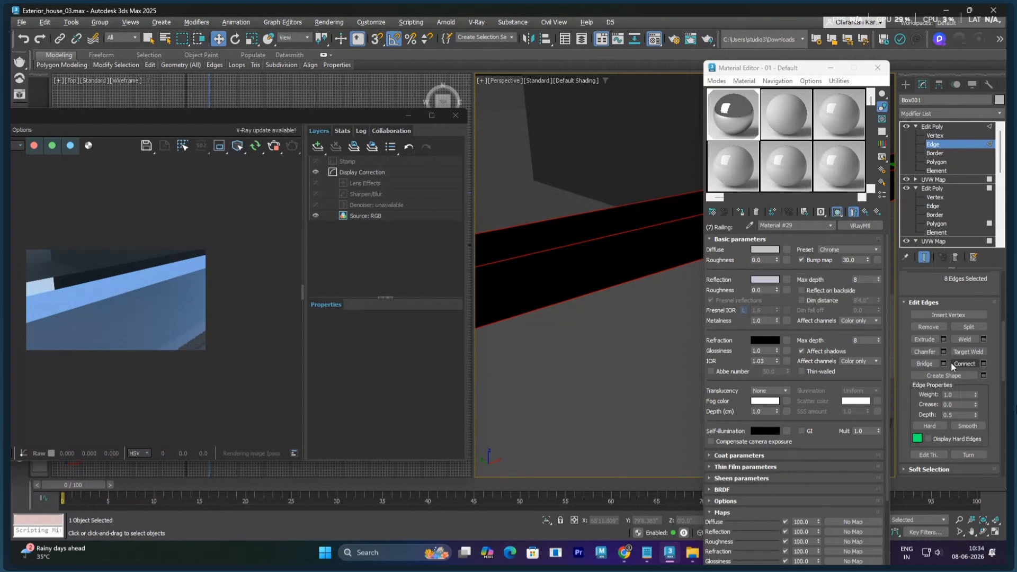
key("F4")
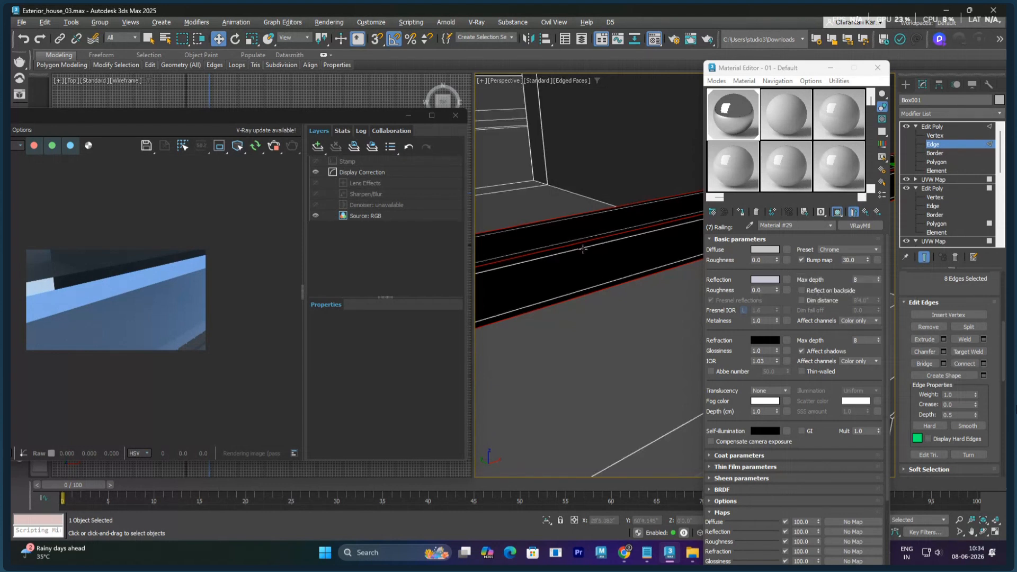
key("ctrl+z")
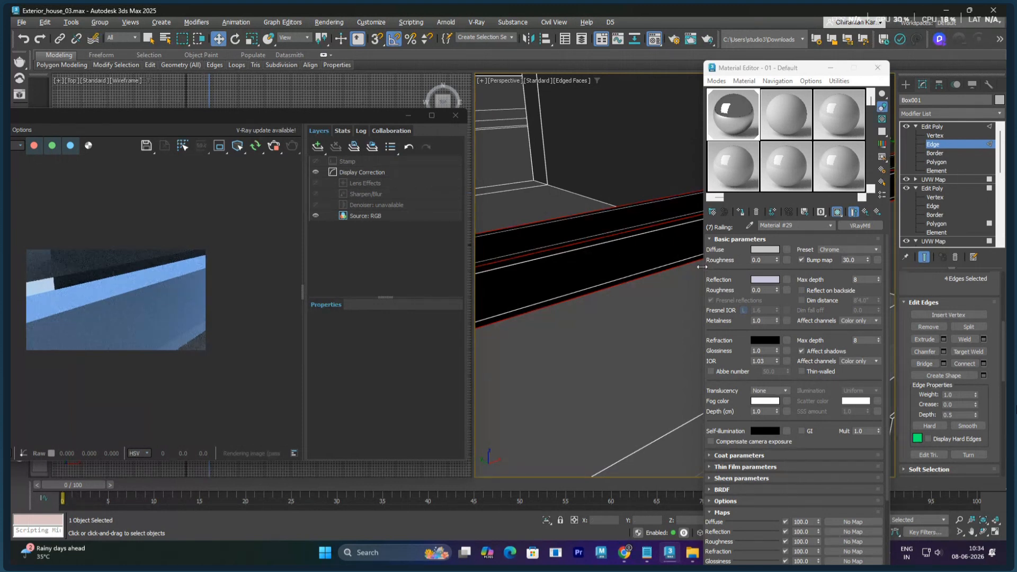
key("ctrl+z")
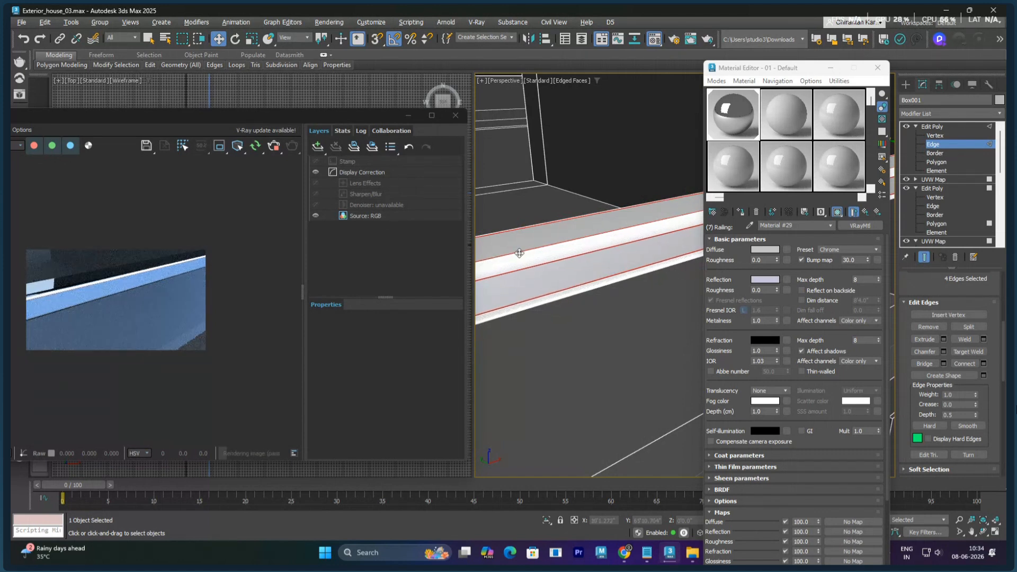
scroll(595, 244, "down", 3)
scroll(595, 243, "down", 2)
middle_click_drag(595, 243, 623, 239, "alt")
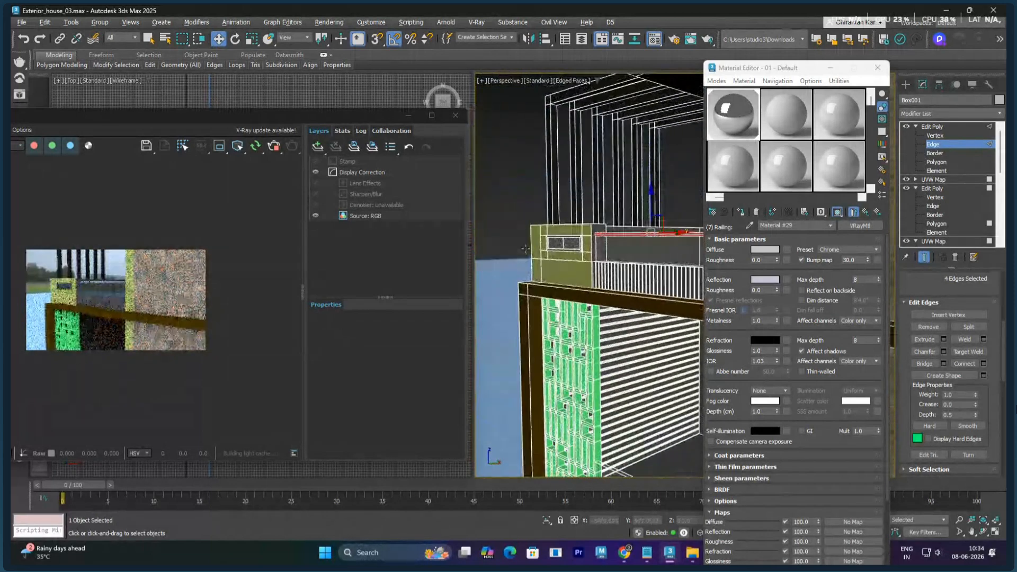
scroll(622, 239, "up", 8)
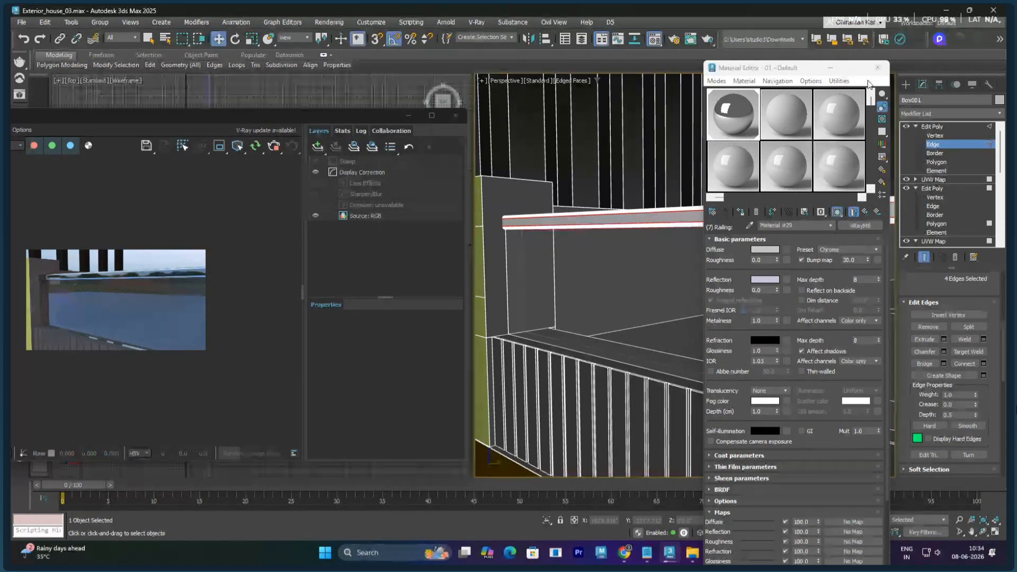
Step: Switch the Railing sub-material to the Default preset and set its reflection colour to pure white
left_click(729, 121)
left_click(842, 252)
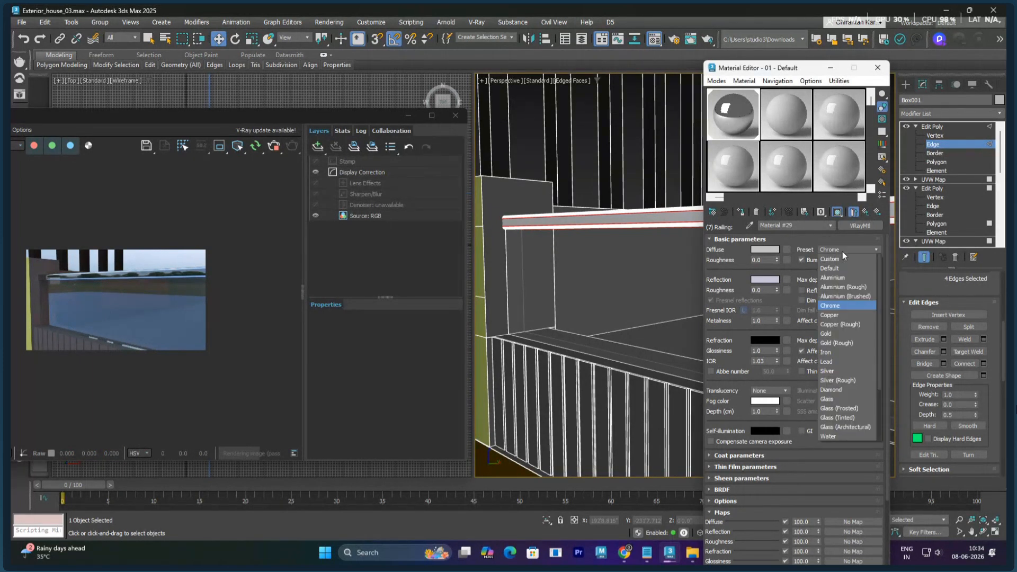
left_click(843, 269)
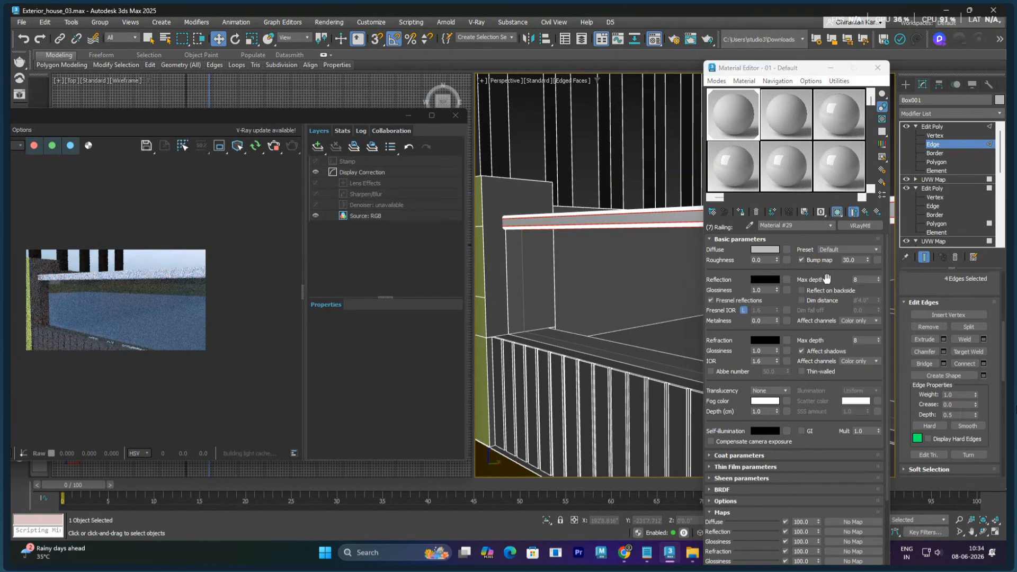
left_click(765, 279)
left_click_drag(594, 239, 593, 250)
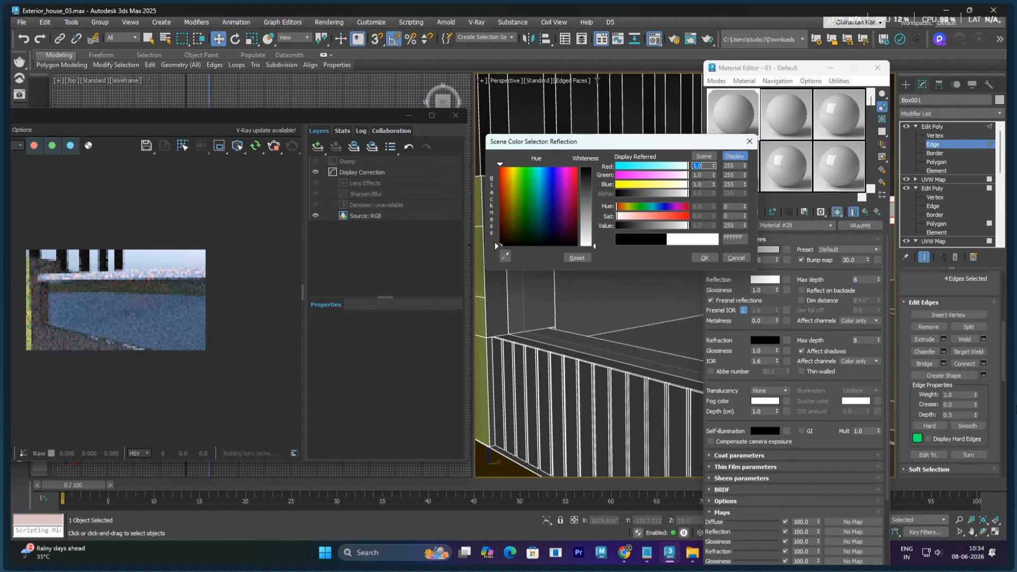
left_click(704, 258)
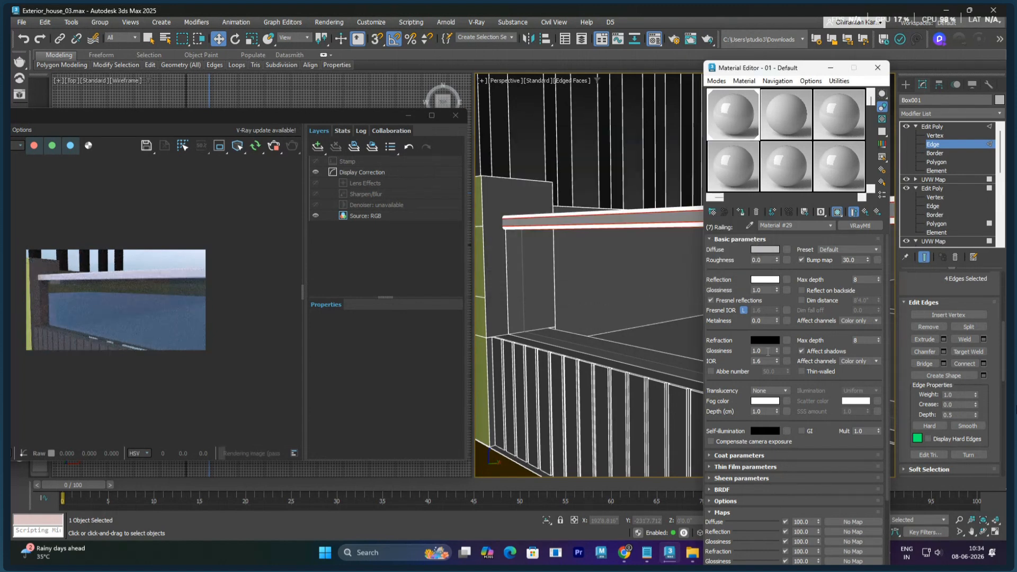
Step: Set the Railing sub-material's metalness to 1.0
left_click(743, 310)
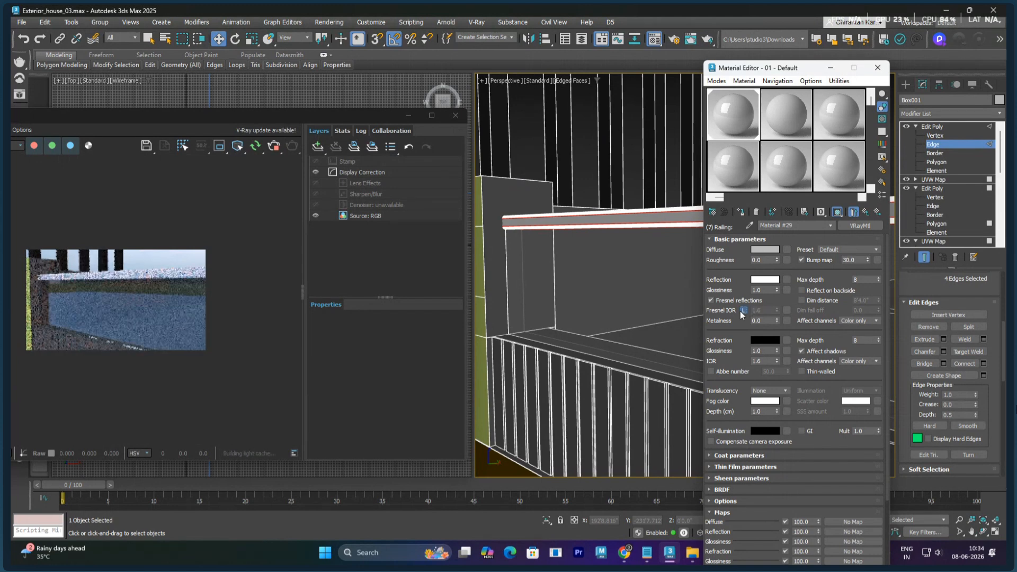
left_click(765, 320)
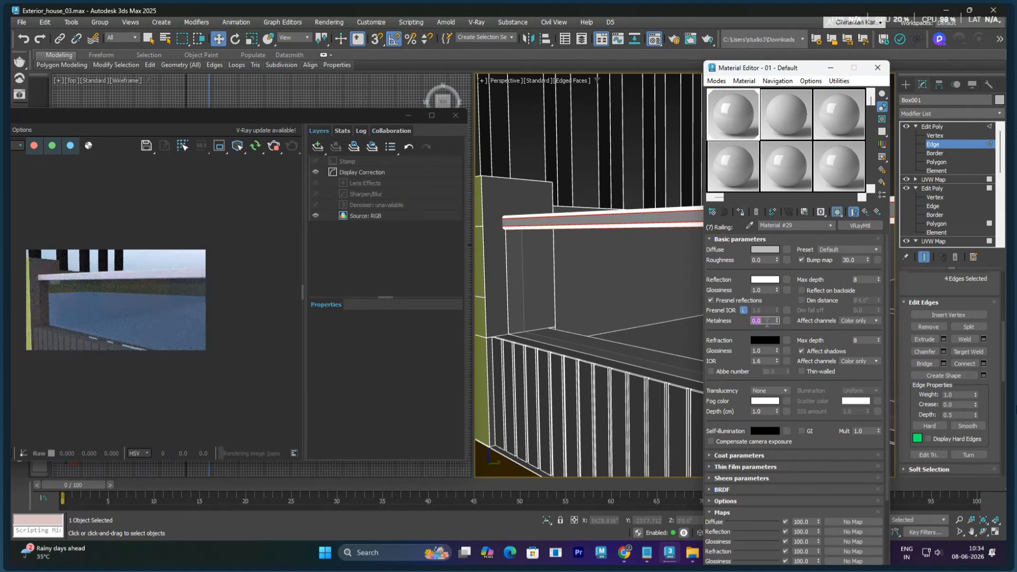
type("1")
key("Return")
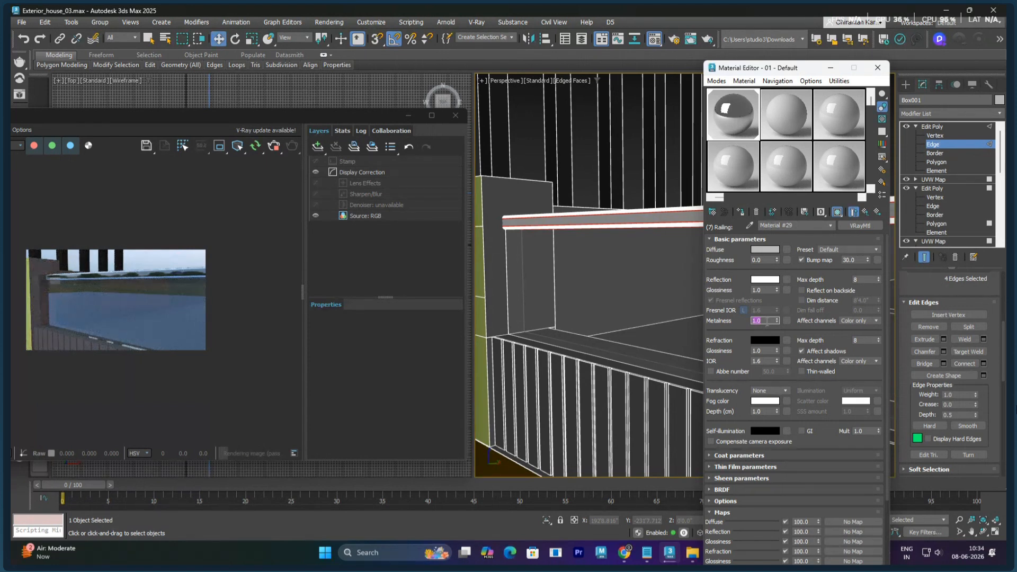
Step: Try a reflection glossiness of 0.65 on the Railing sub-material and raise it to 0.85
left_click(768, 290)
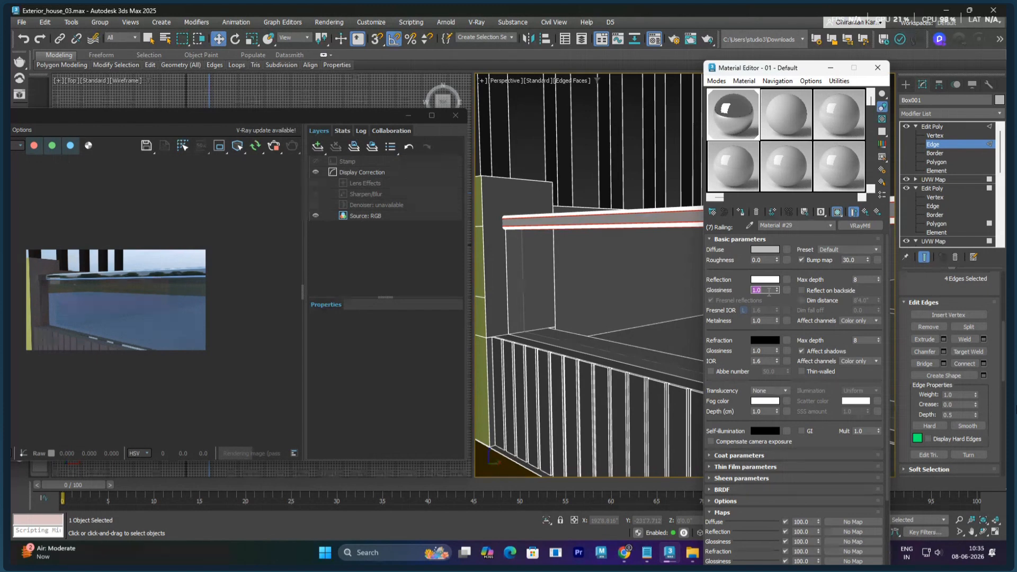
type(".65")
key("Return")
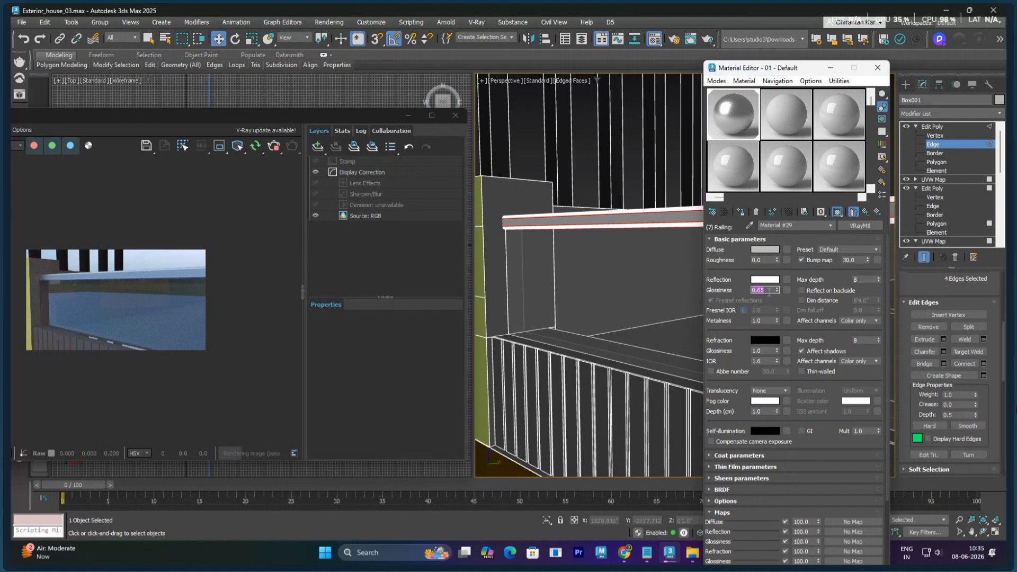
type(".85")
key("Return")
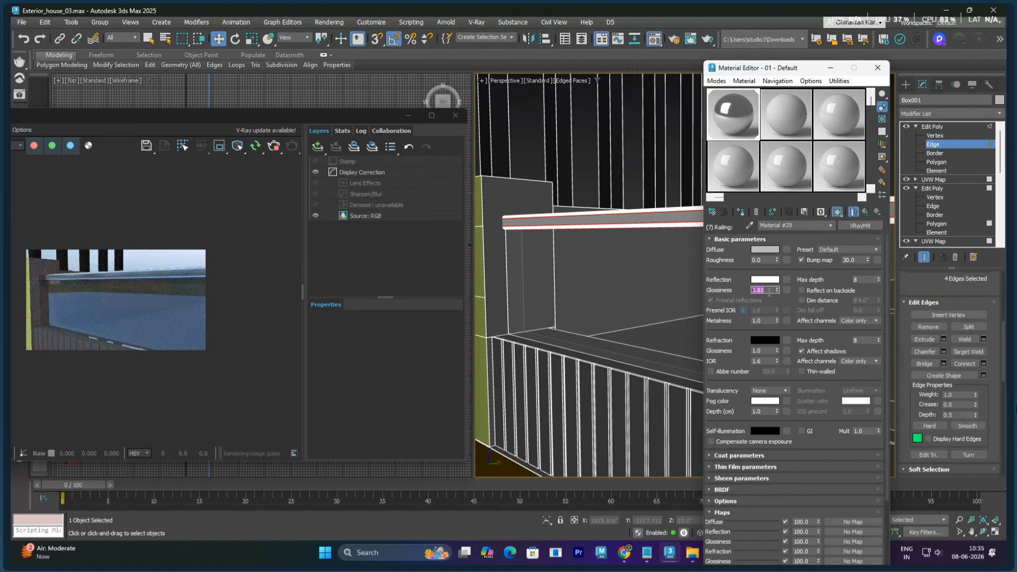
Step: Examine the handrail's finish and the ground-floor gate in the interactive render, and check the 02 - Default material's sub-material list
scroll(556, 217, "up", 8)
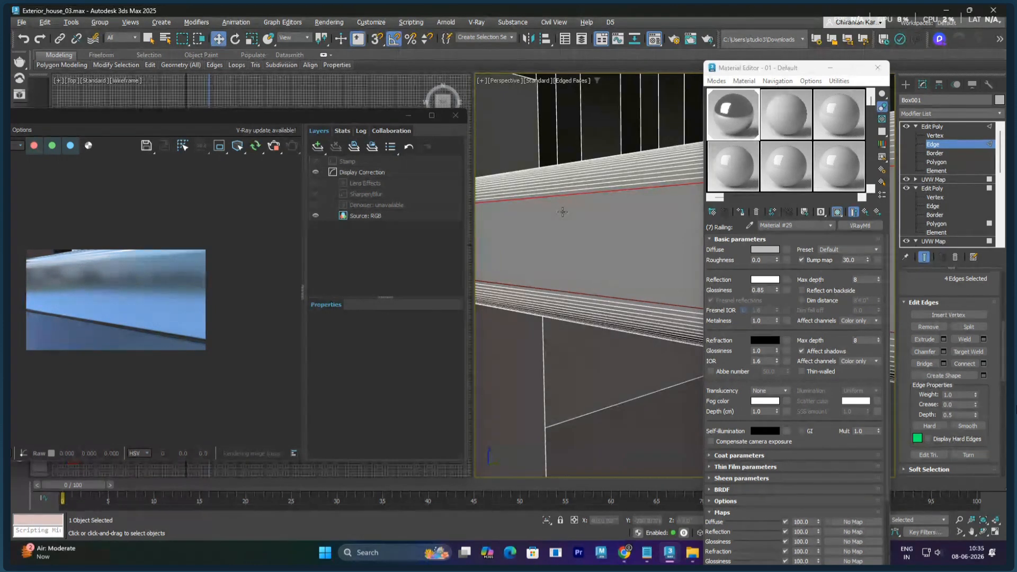
scroll(615, 250, "down", 10)
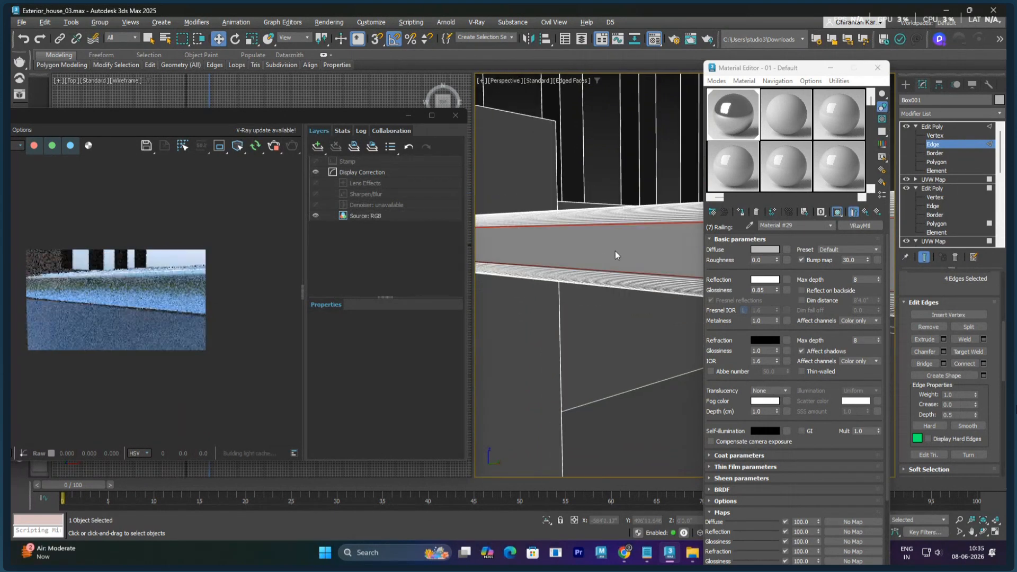
scroll(615, 250, "down", 15)
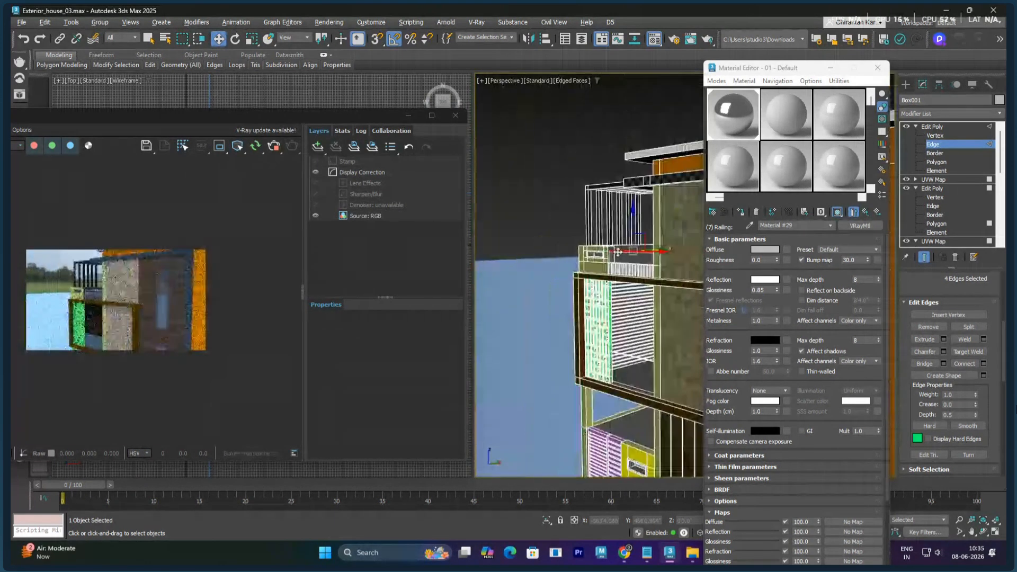
middle_click_drag(525, 256, 665, 325, "alt")
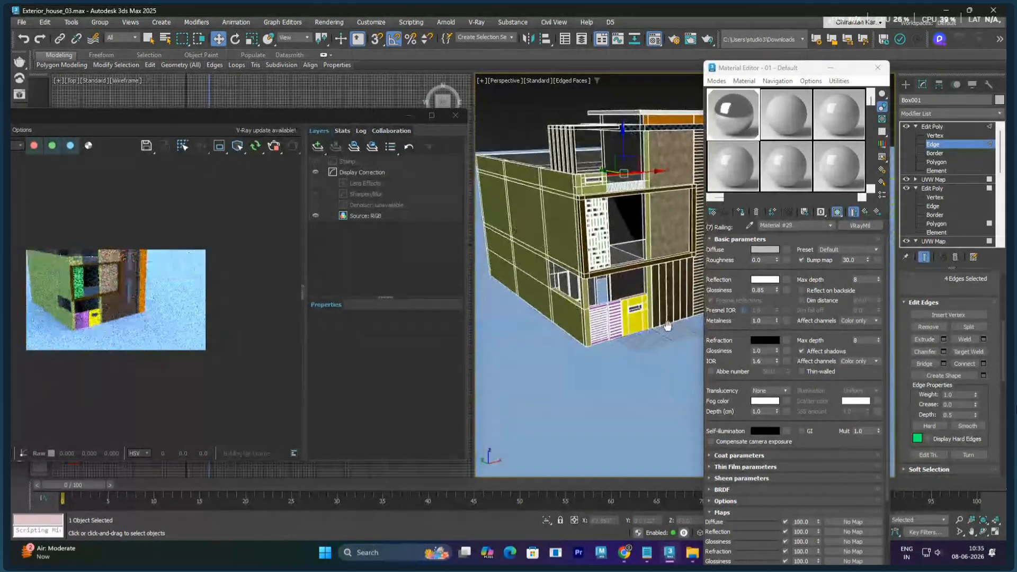
scroll(610, 321, "up", 10)
scroll(610, 321, "up", 1)
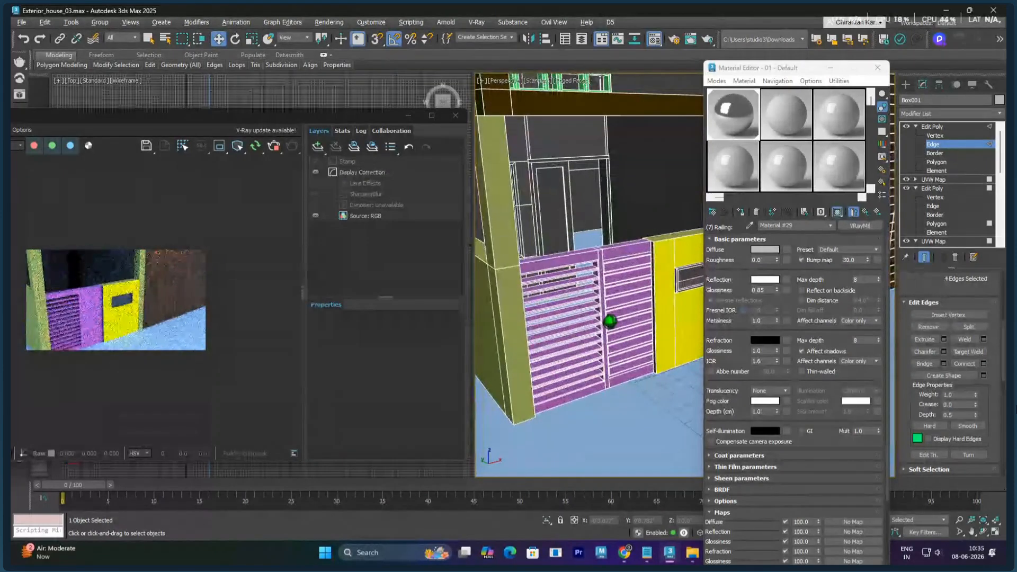
left_click(786, 120)
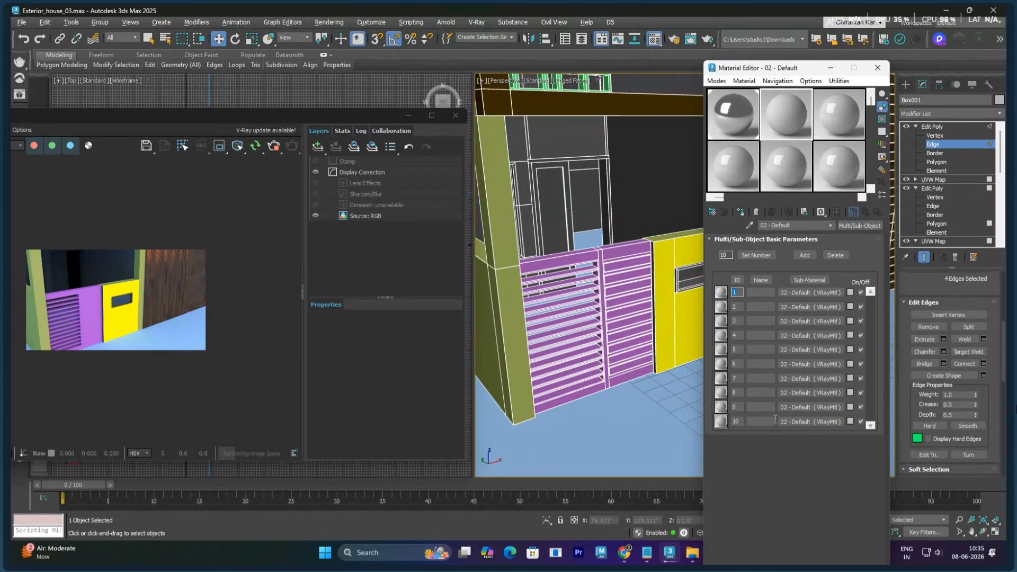
left_click(749, 117)
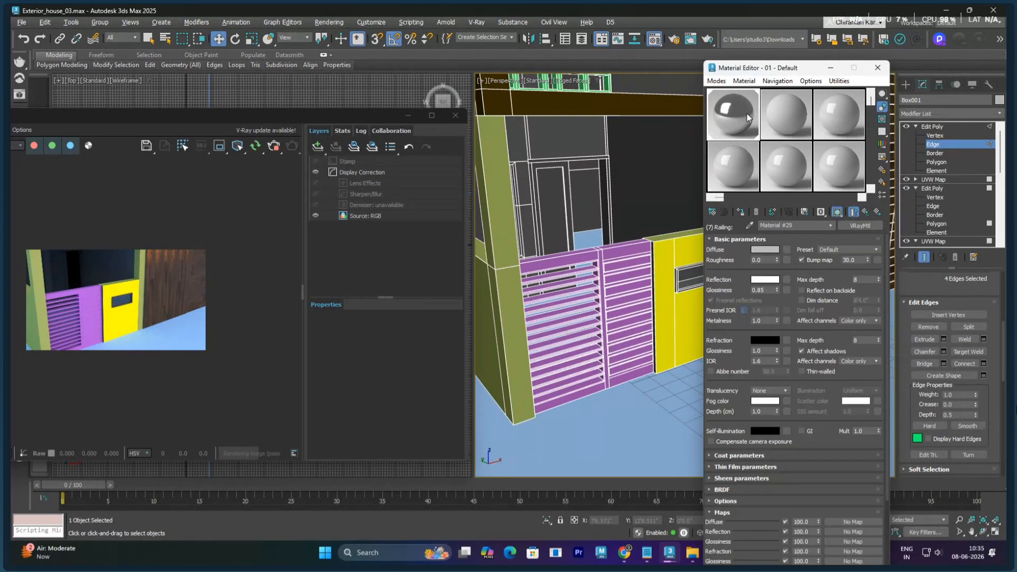
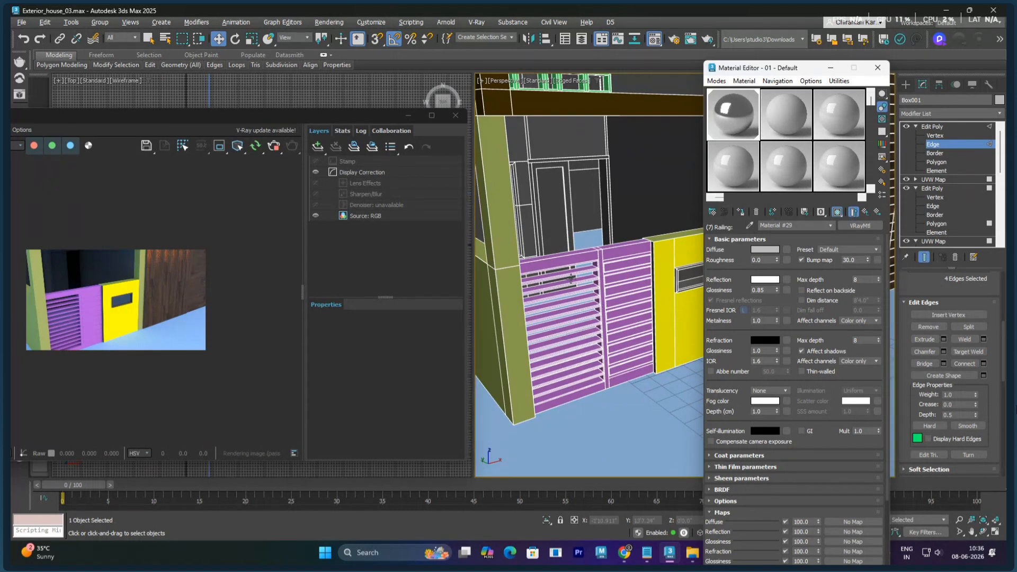
Step: Leave the Railing sub-material and pick the purple louvred gate as an element of the house mesh
left_click(865, 212)
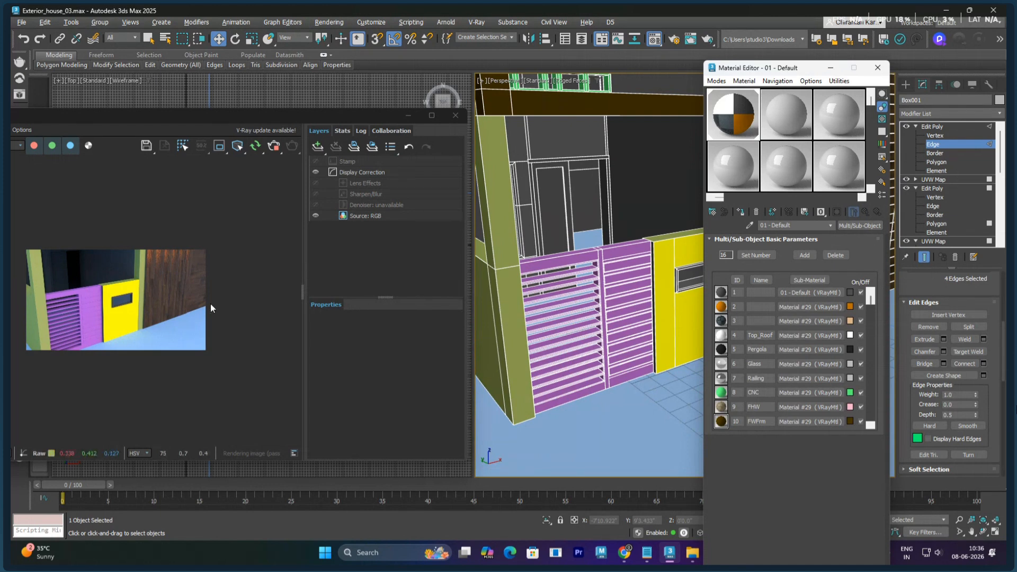
left_click(878, 67)
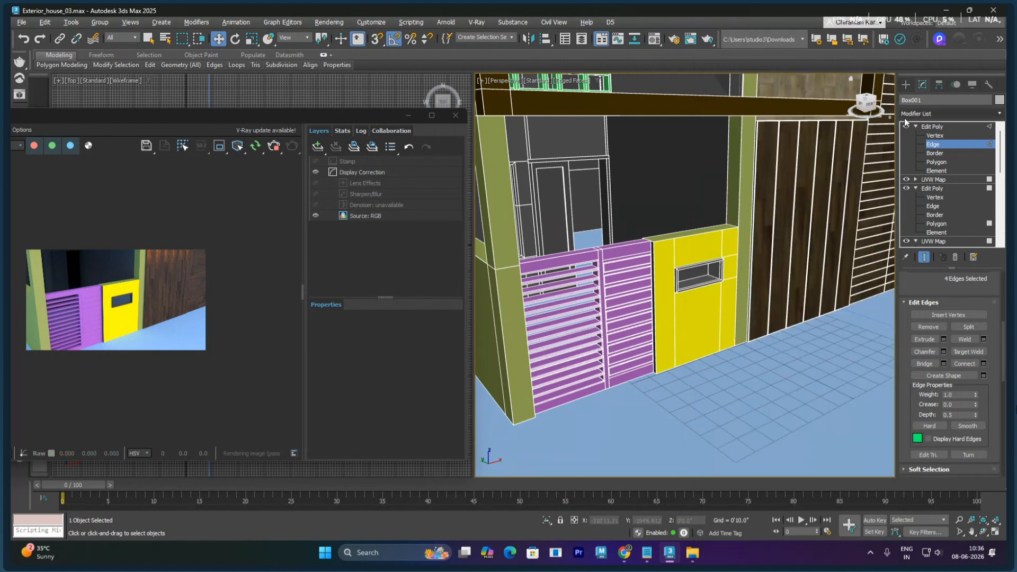
left_click(934, 171)
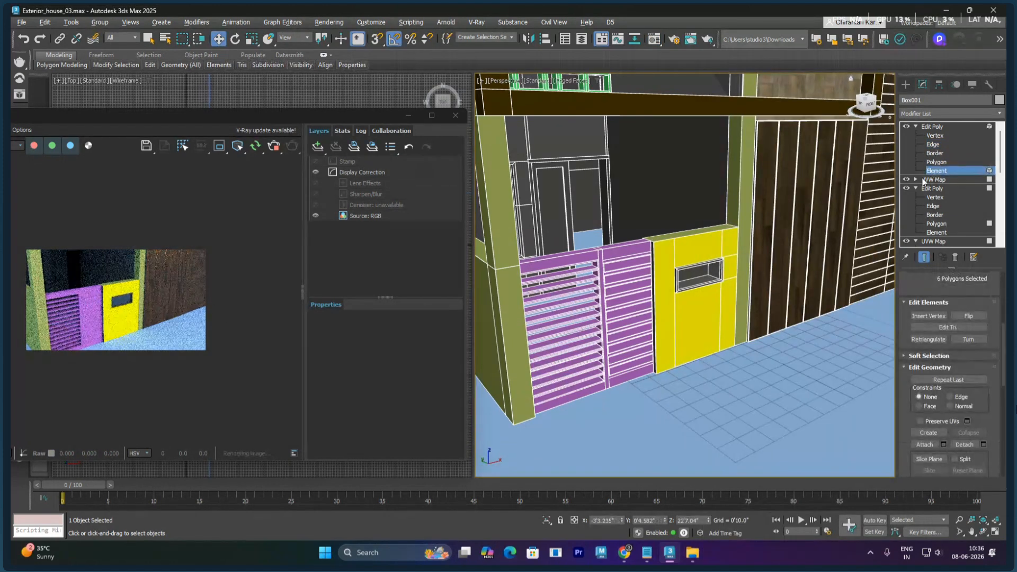
left_click(636, 291)
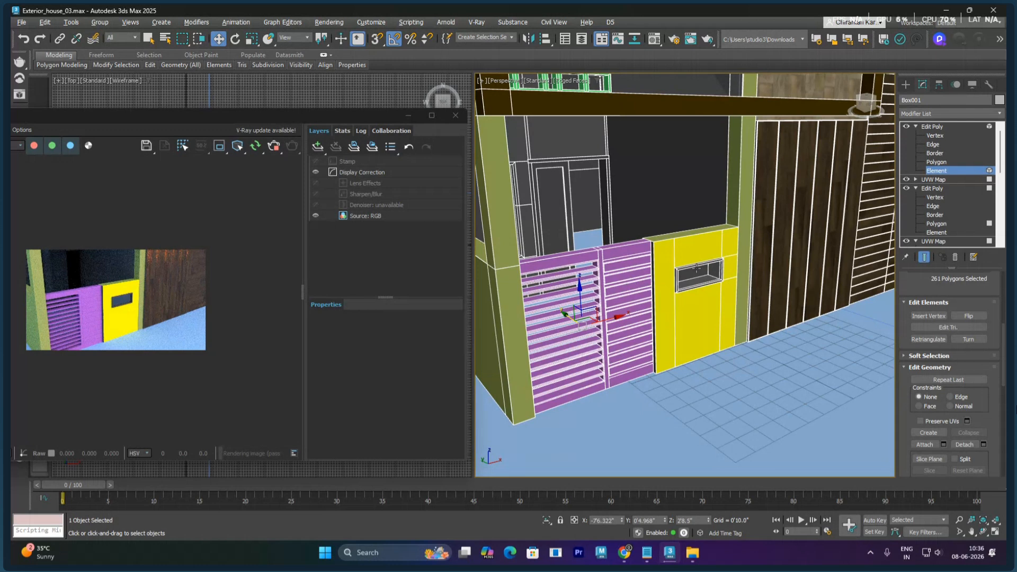
left_click(937, 127)
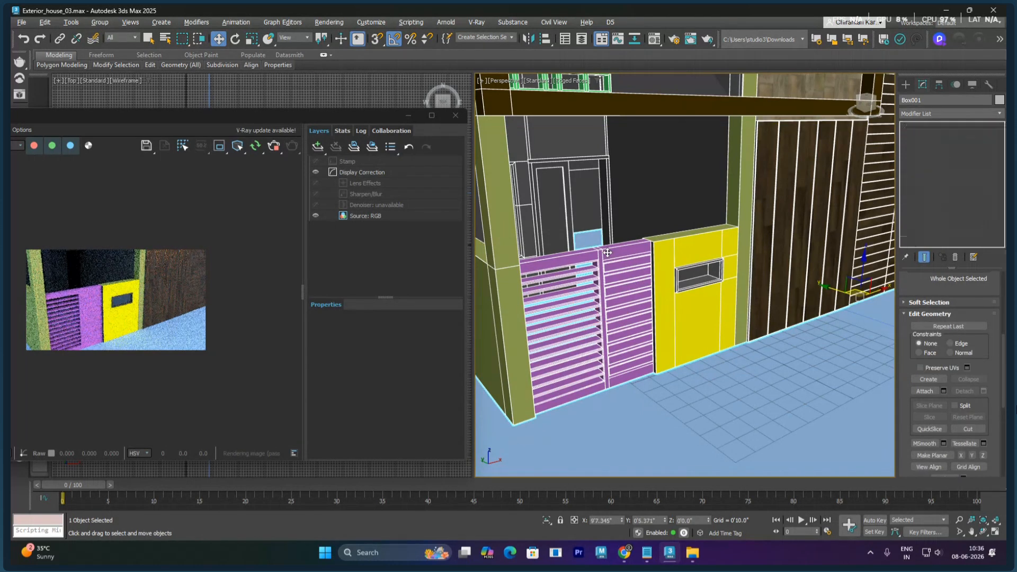
left_click(936, 170)
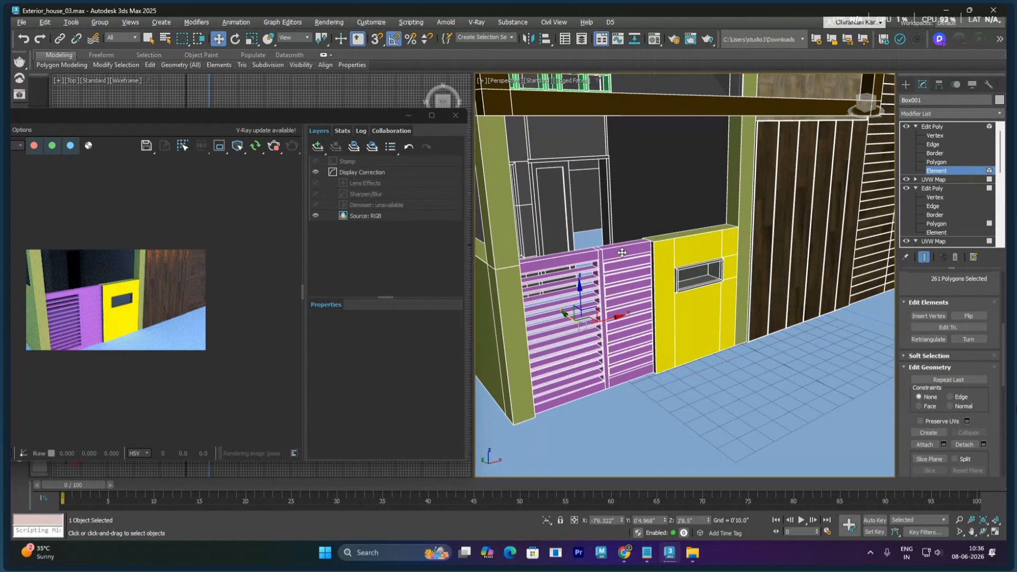
left_click(935, 127)
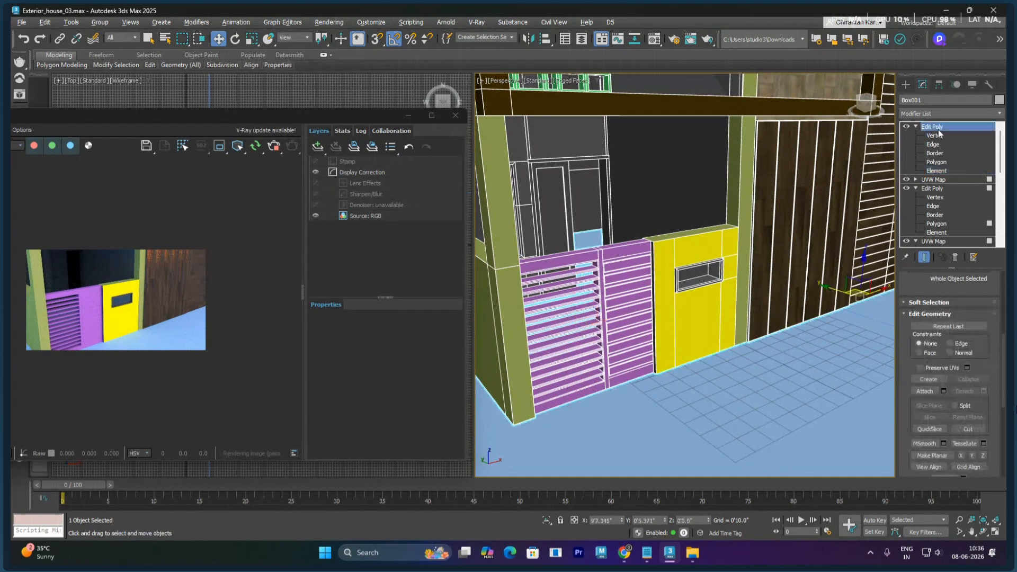
Step: Look up the material ID assigned to the purple louvred gate element on the ground floor
scroll(683, 275, "down", 5)
middle_click_drag(826, 106, 841, 128, "alt")
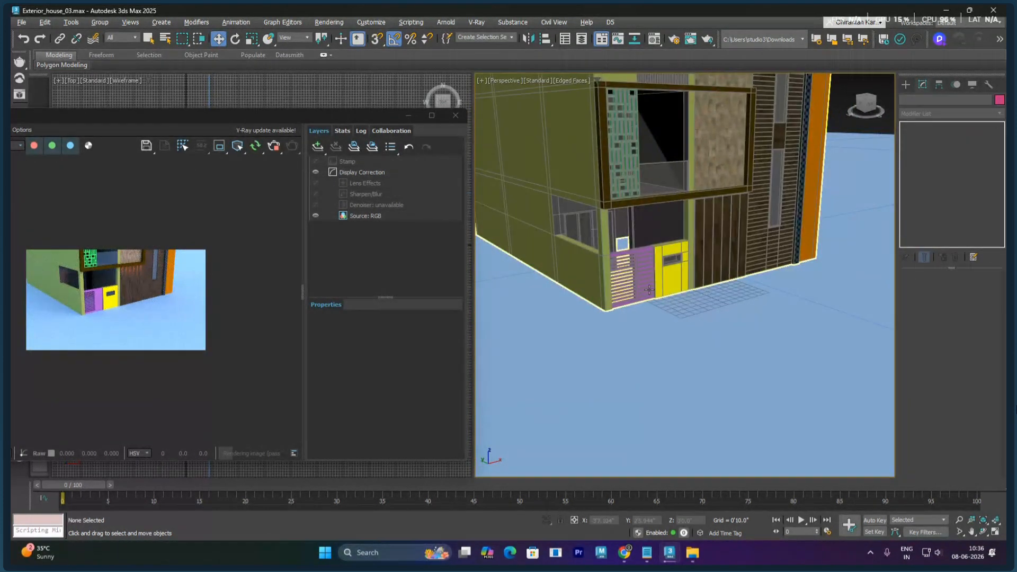
scroll(638, 286, "up", 3)
scroll(639, 286, "up", 4)
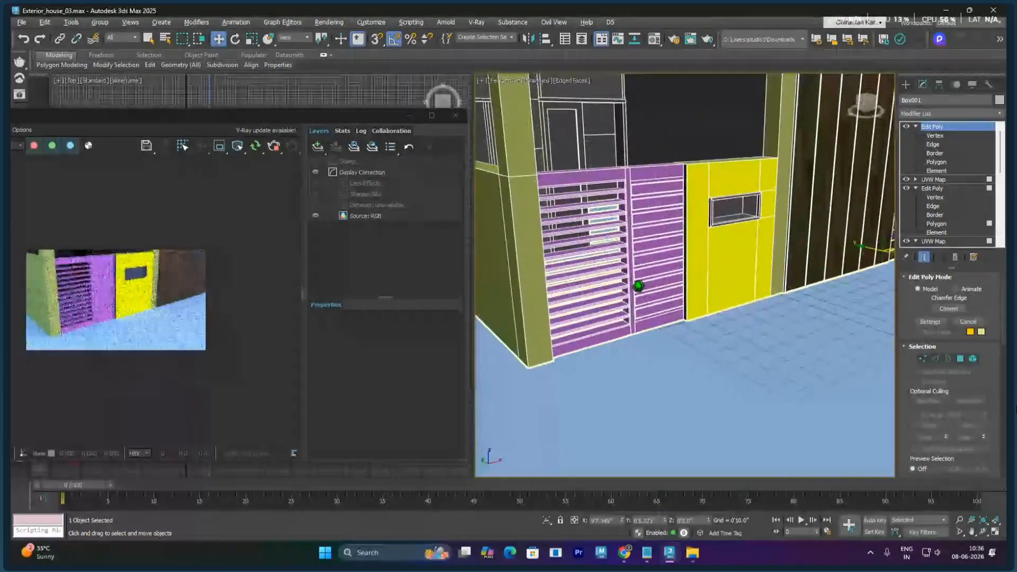
left_click(936, 171)
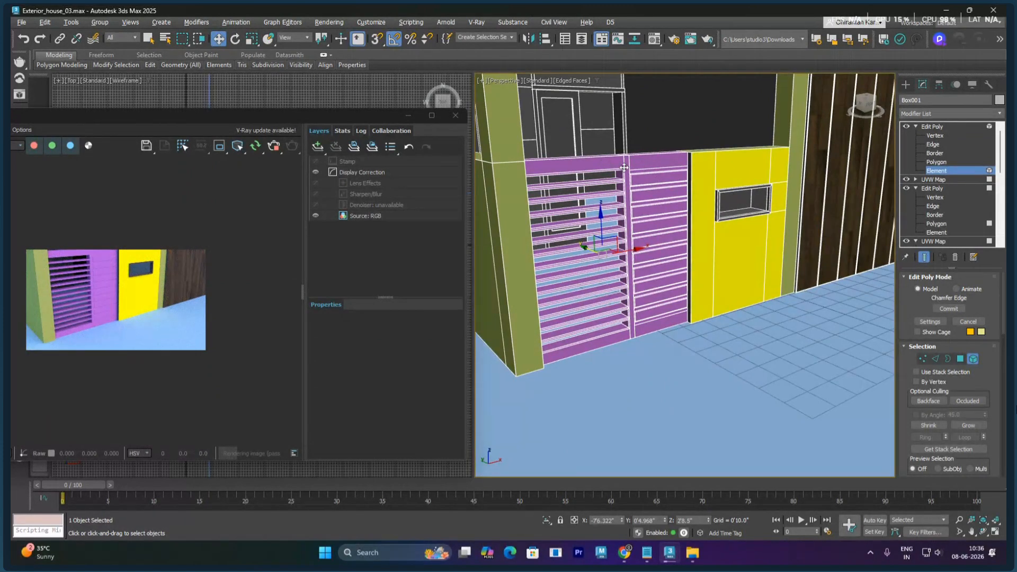
middle_click_drag(624, 167, 684, 211, "alt")
left_click(936, 170)
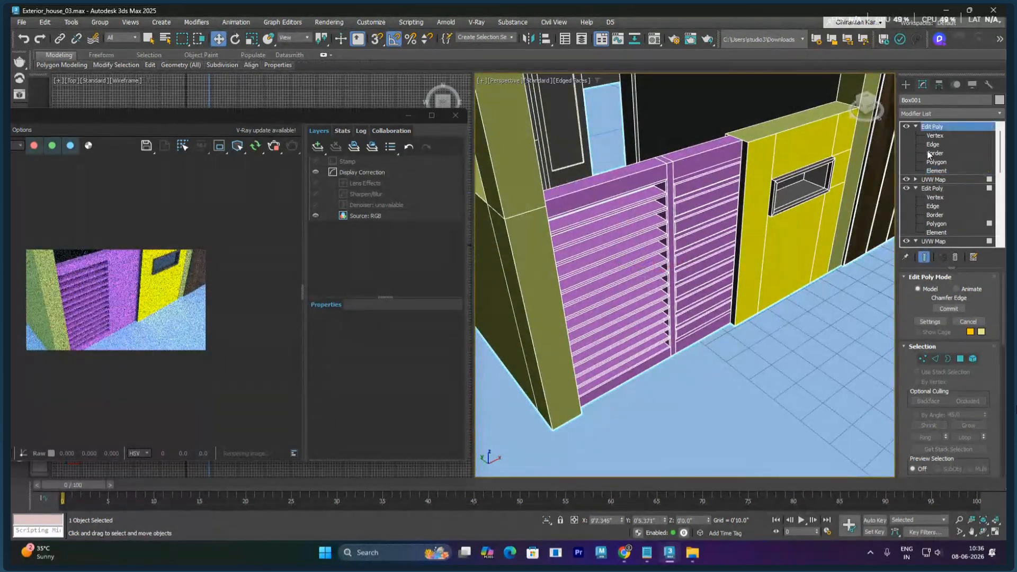
left_click(936, 161)
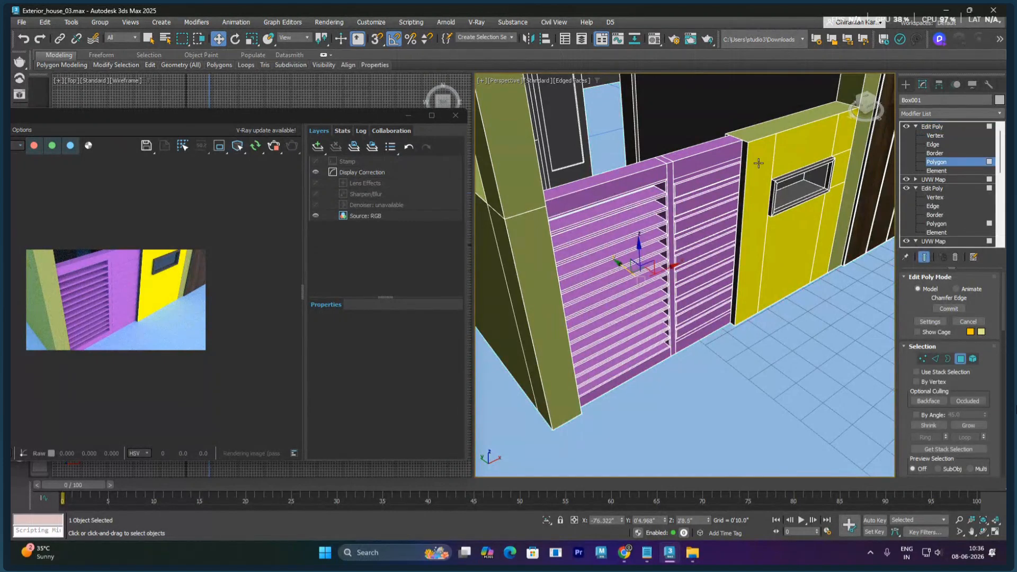
left_click(929, 171)
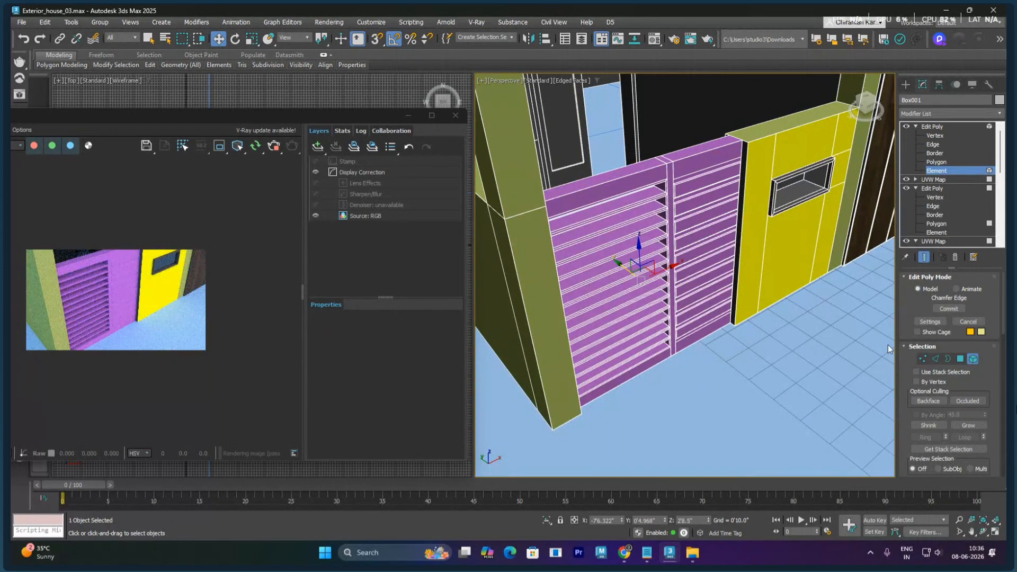
scroll(906, 345, "down", 10)
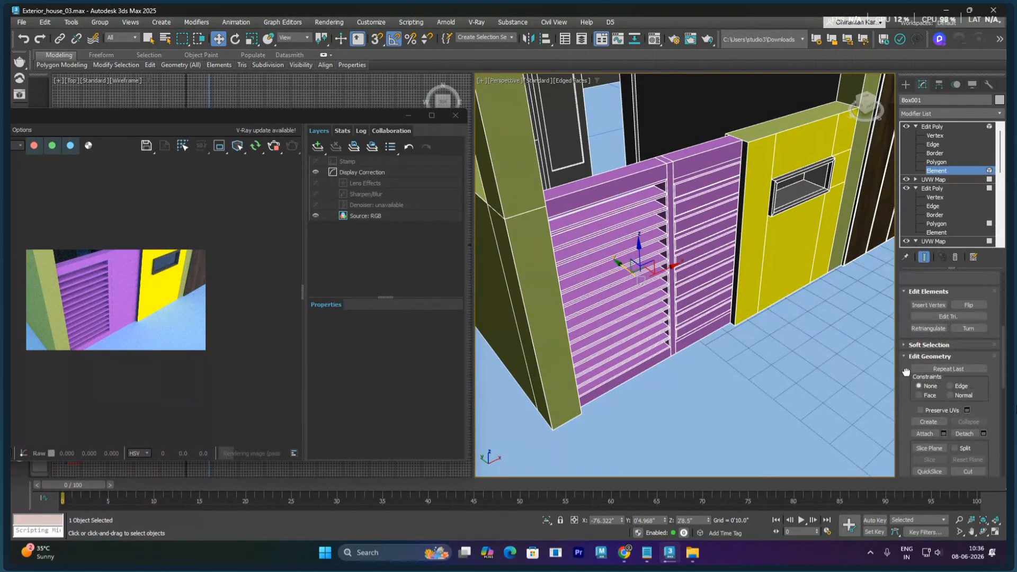
scroll(906, 345, "down", 5)
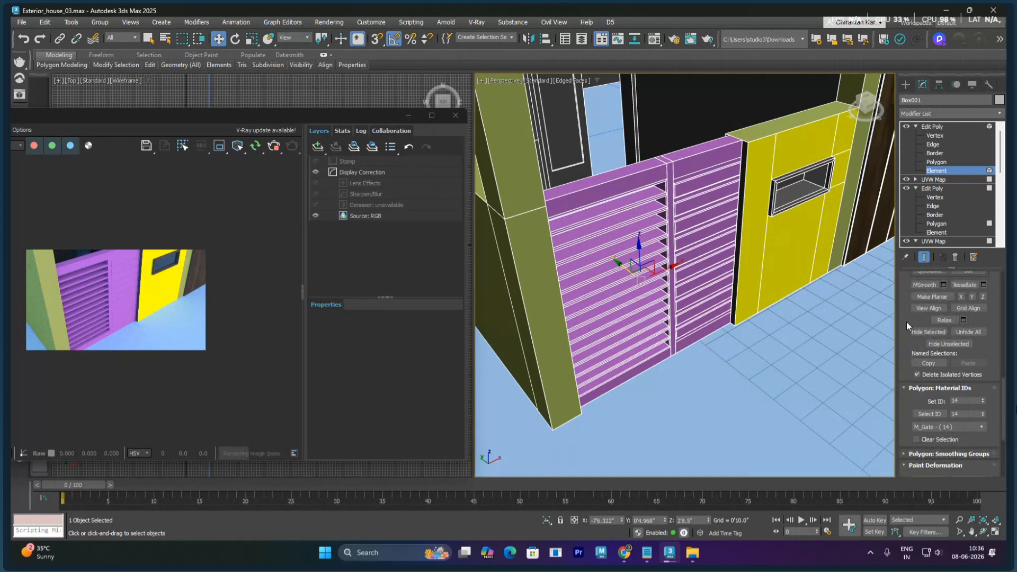
left_click(839, 325)
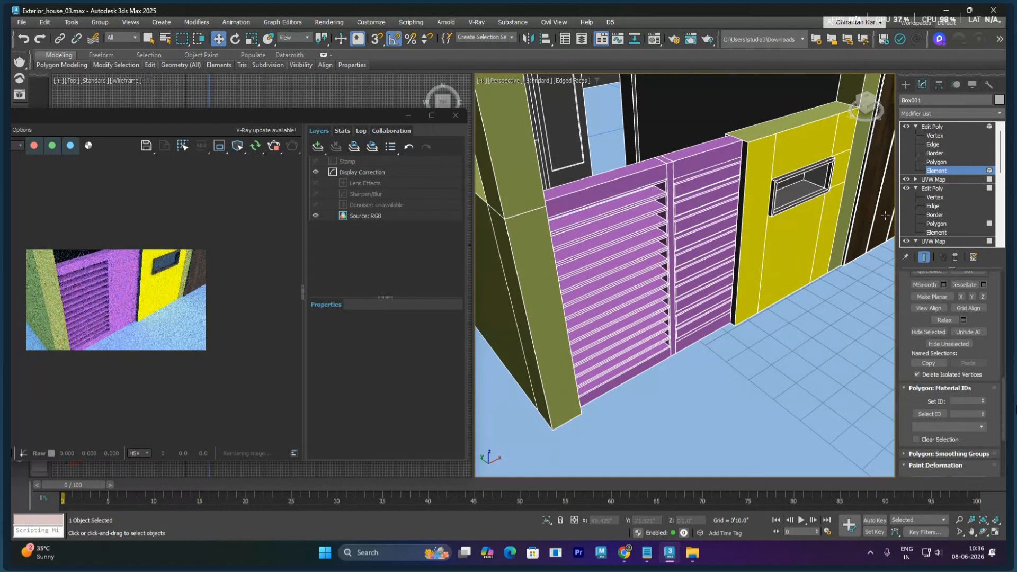
left_click(931, 127)
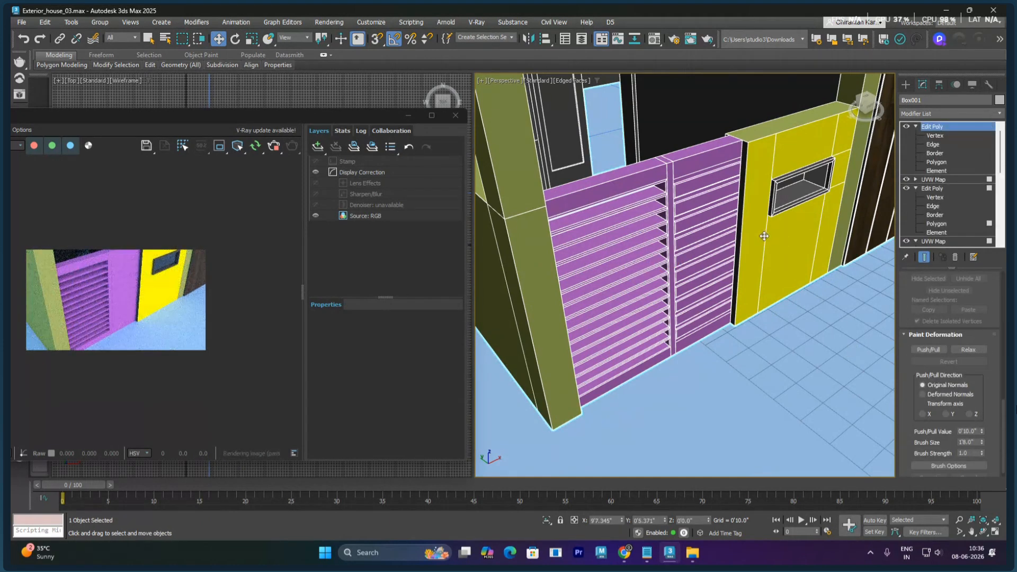
Step: Open the M_Gate sub-material with ID 14 in the house's Multi/Sub-Object material
key("m")
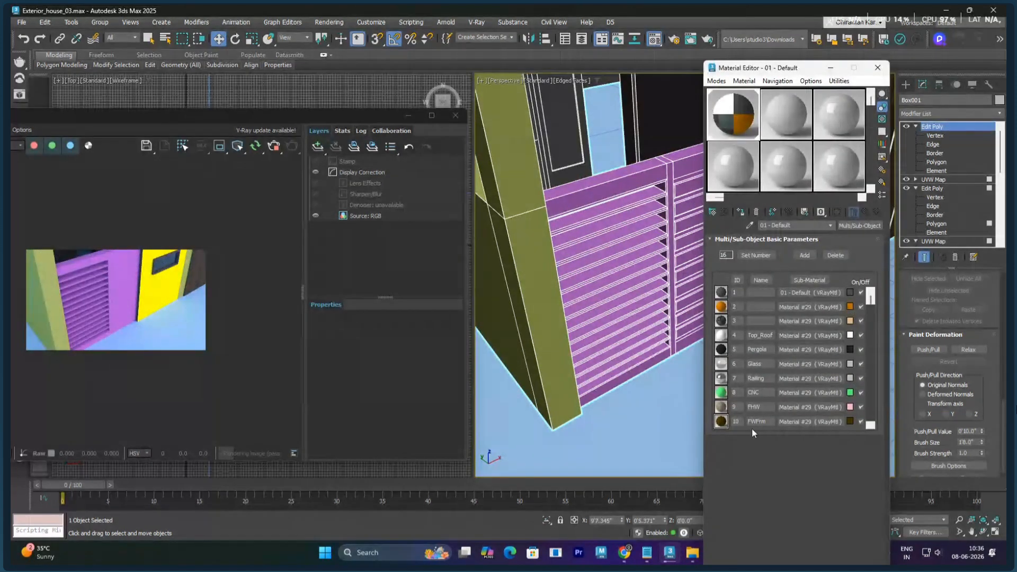
left_click(870, 425)
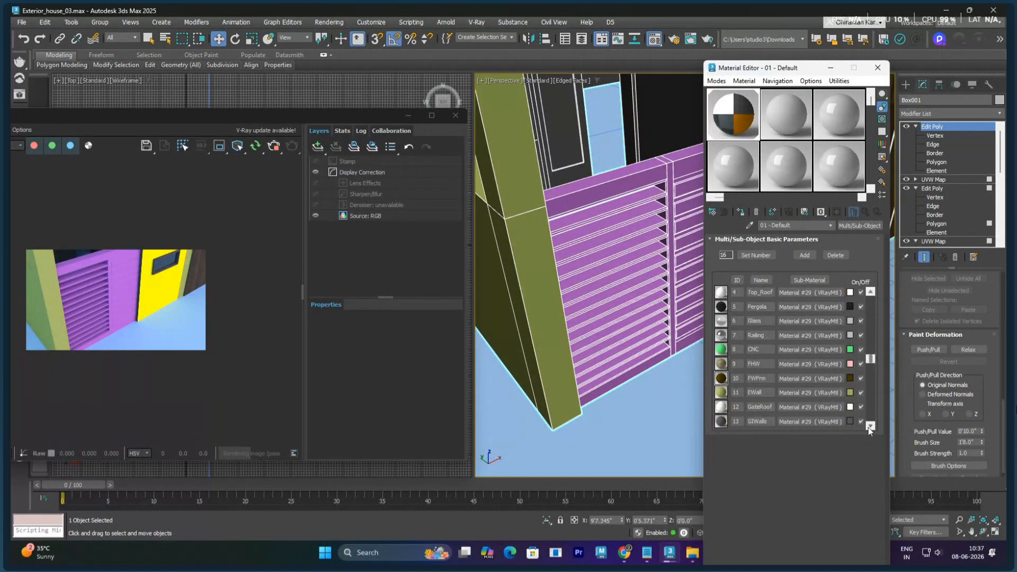
left_click(870, 426)
left_click(870, 426)
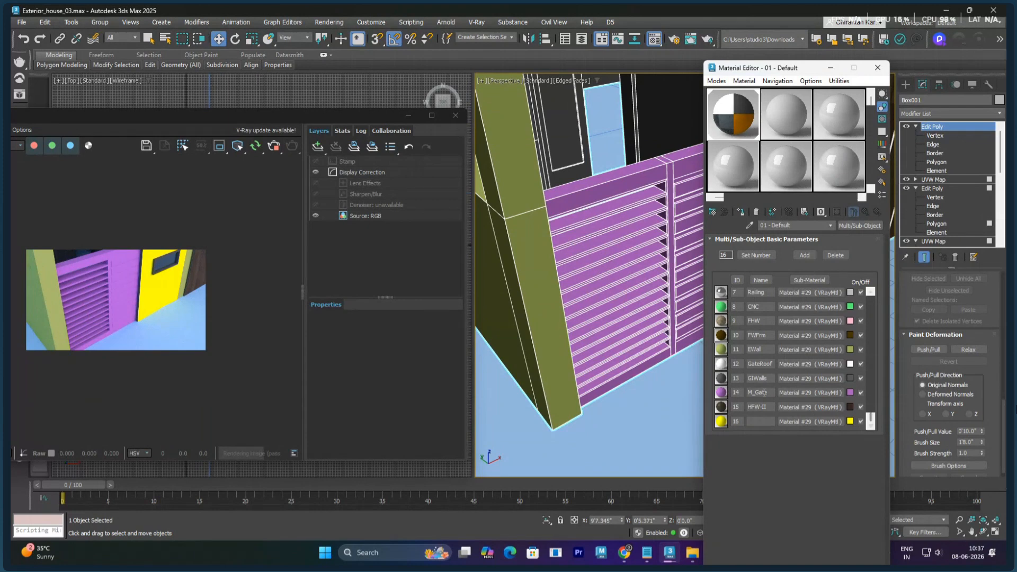
left_click(803, 393)
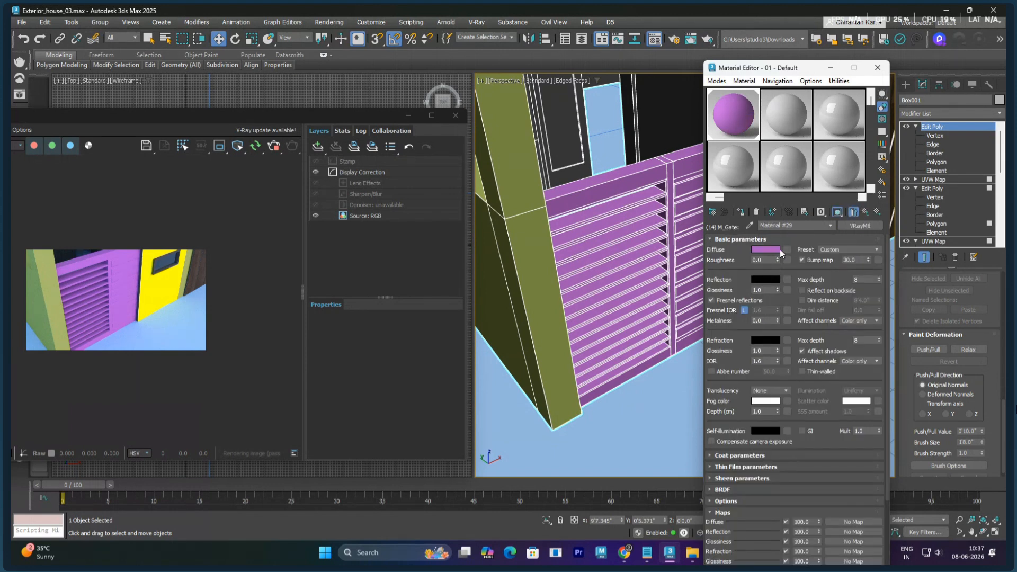
Step: Try the Chrome preset with a reflection roughness of 0.85 on the M_Gate sub-material
left_click(836, 249)
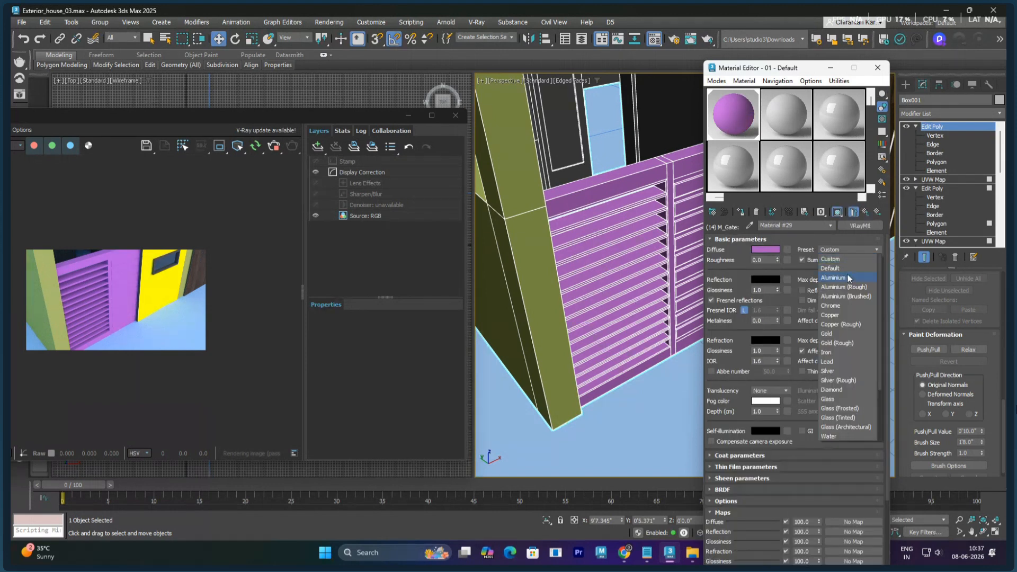
left_click(840, 306)
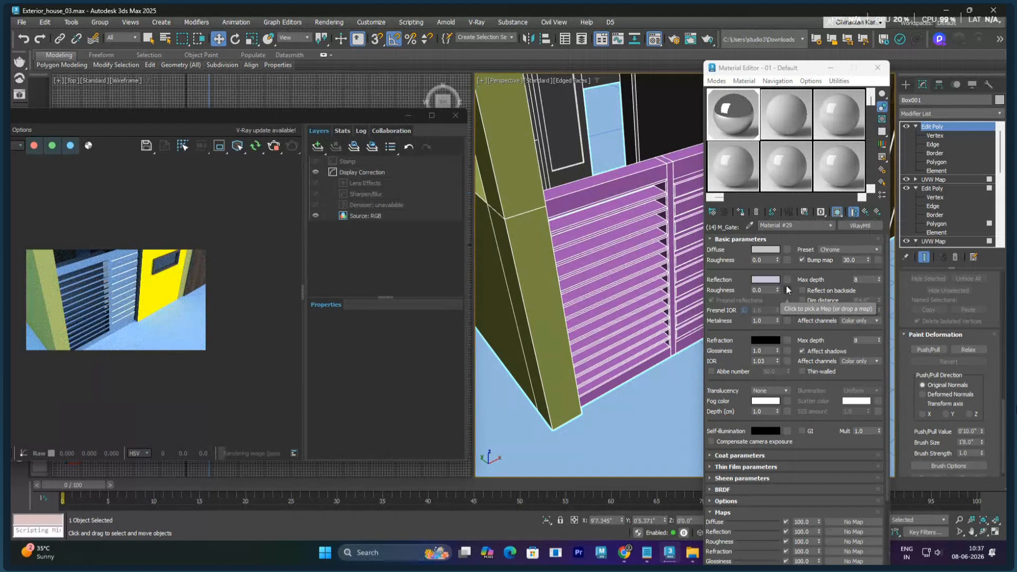
middle_click_drag(655, 297, 630, 344, "alt")
scroll(630, 344, "up", 3)
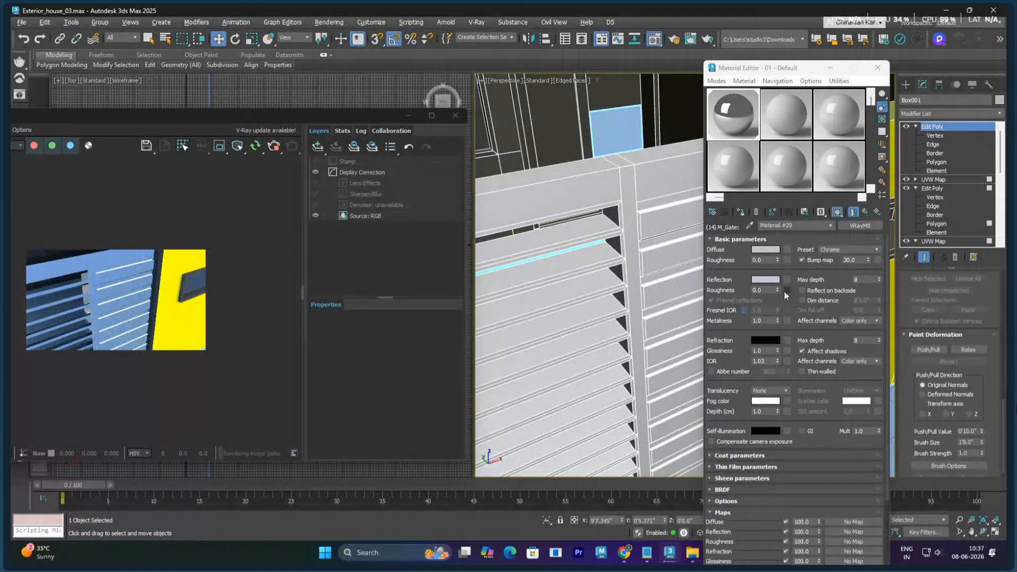
double_click(768, 291)
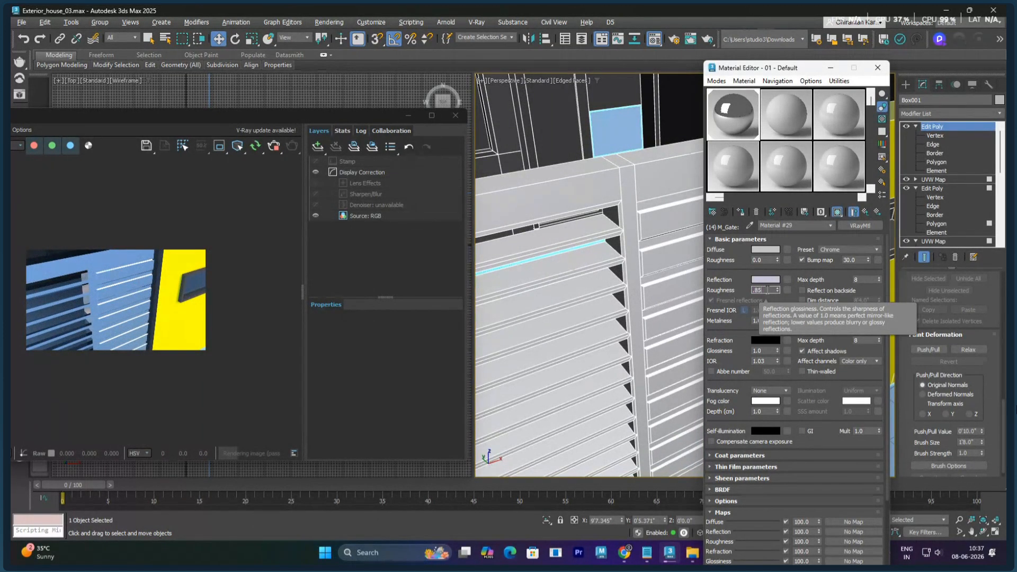
key("Return")
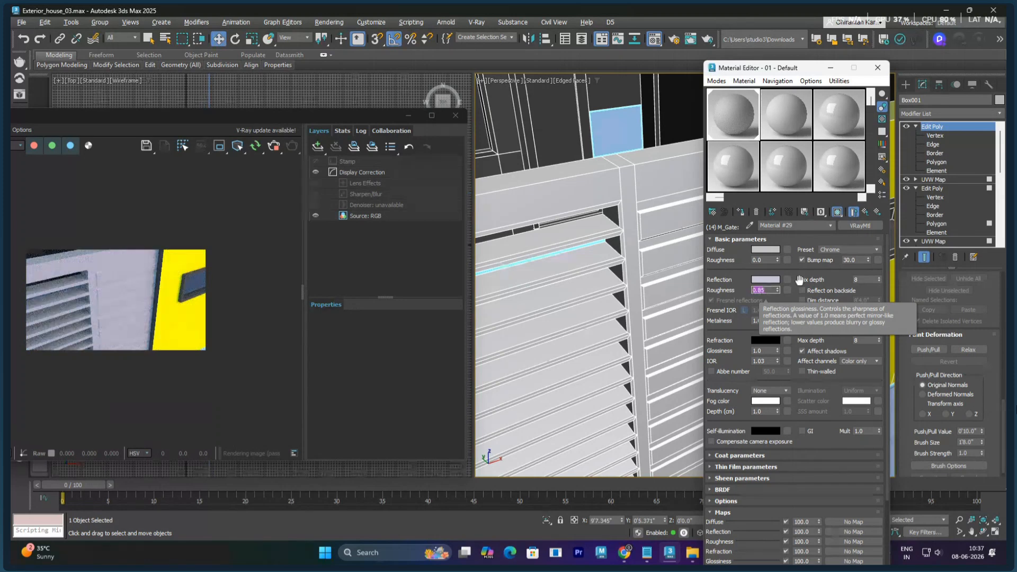
Step: Switch the M_Gate sub-material to the Default preset and set its reflection colour to pure white
left_click(848, 250)
left_click(849, 262)
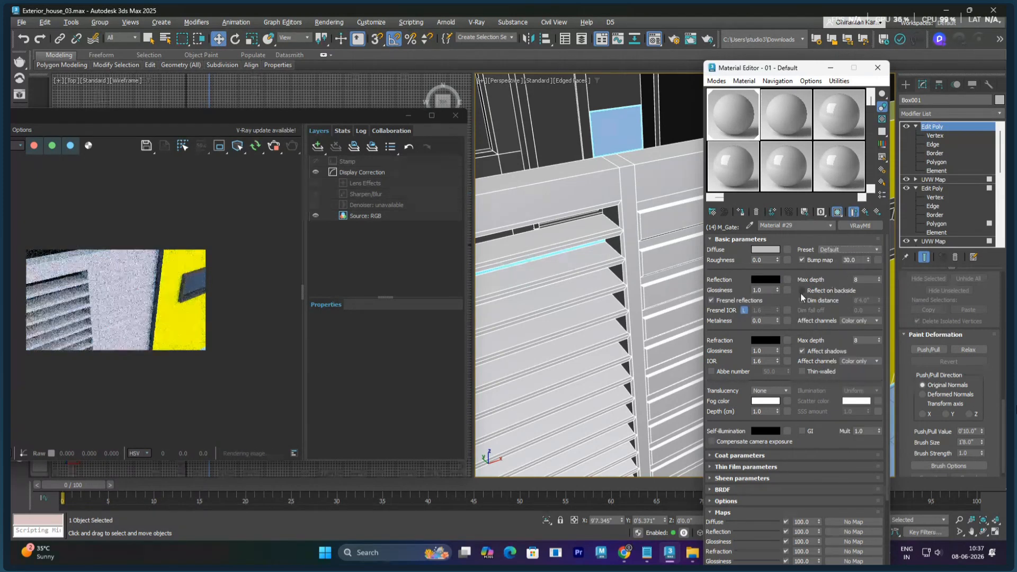
left_click(765, 282)
left_click_drag(595, 171, 604, 248)
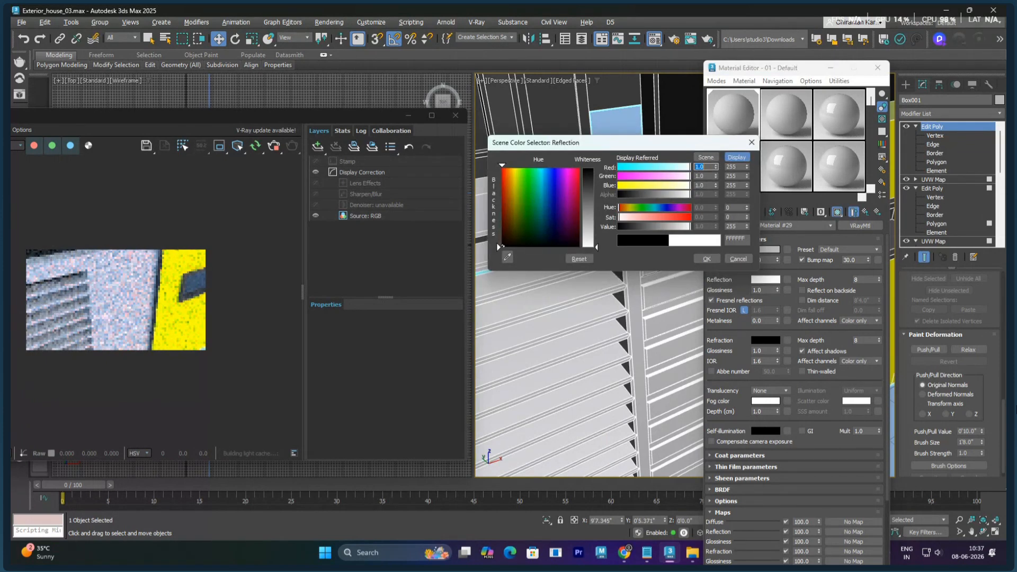
left_click(707, 259)
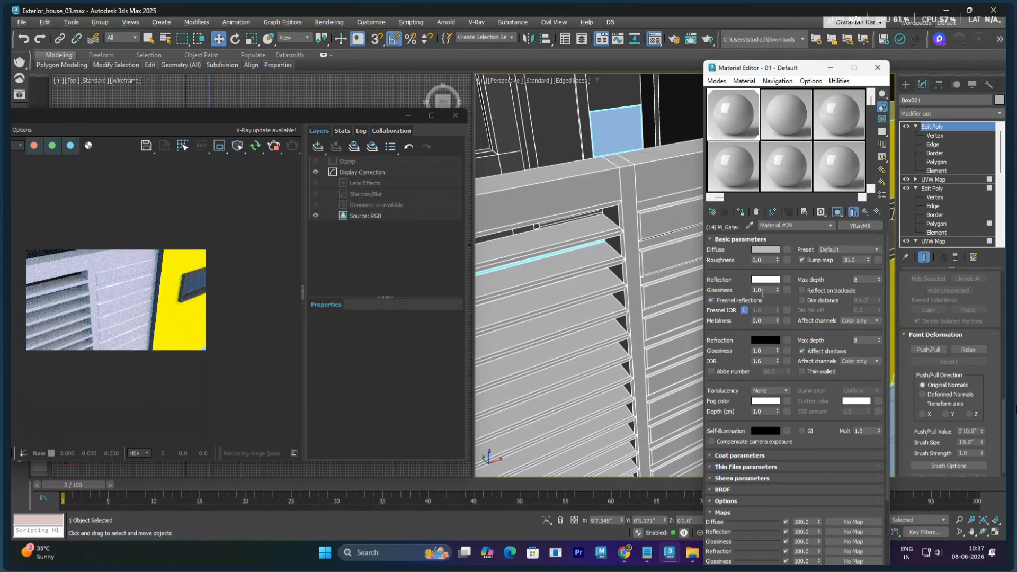
Step: Set the M_Gate sub-material's metalness to 1.0 and its reflection glossiness to 0.85
left_click(766, 321)
type("1")
key("Return")
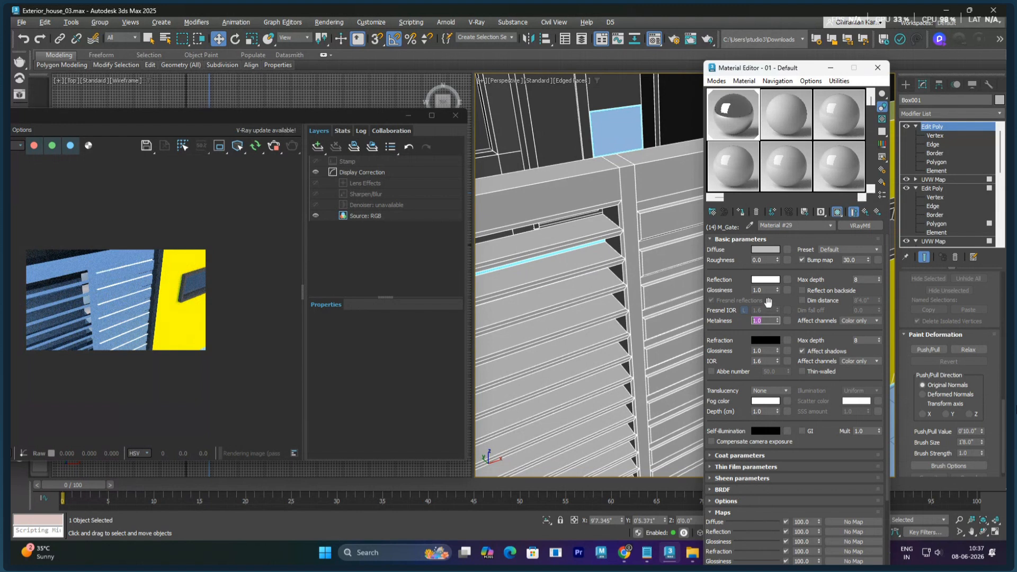
left_click(764, 291)
type("0.85")
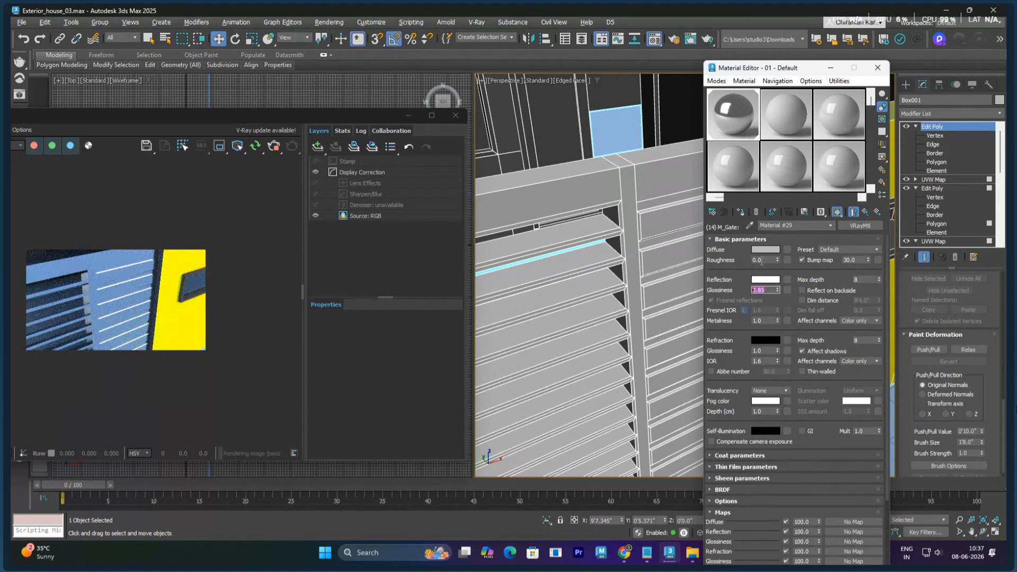
left_click(878, 67)
Step: Examine the louvred gate's metallic finish up close and the whole front facade in the interactive render
scroll(698, 269, "down", 8)
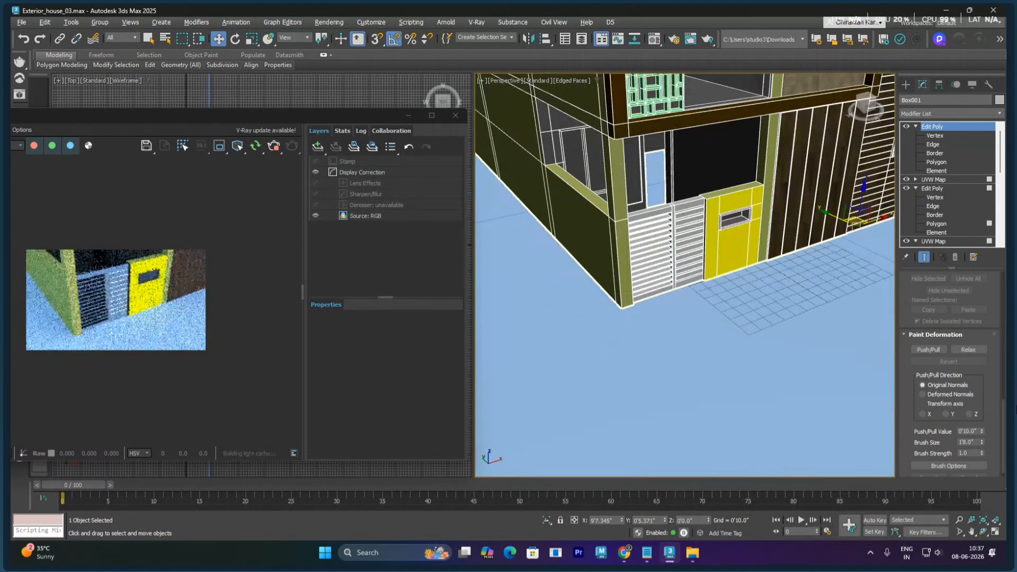
middle_click_drag(698, 269, 816, 347, "alt")
mouse_move(663, 277)
middle_mouse_down("alt")
mouse_move(654, 268)
mouse_move(675, 275)
middle_mouse_up("alt")
scroll(676, 274, "up", 5)
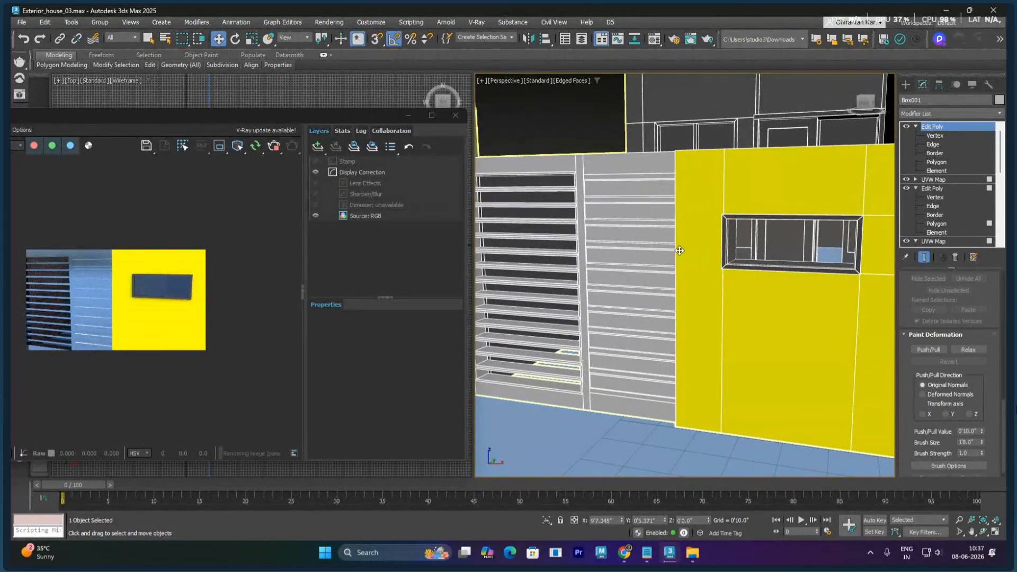
left_click(679, 251)
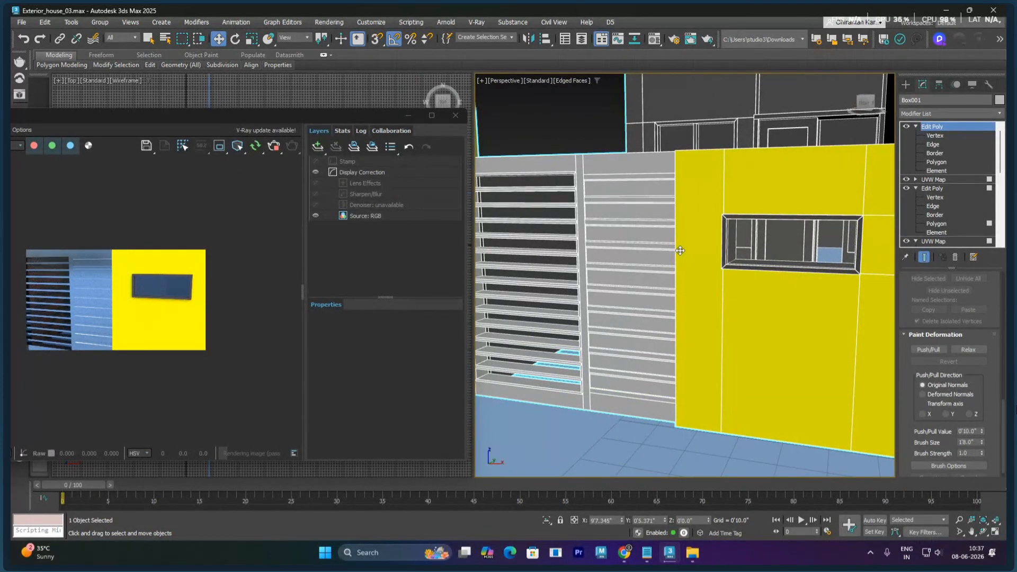
scroll(808, 242, "down", 8)
scroll(731, 328, "up", 4)
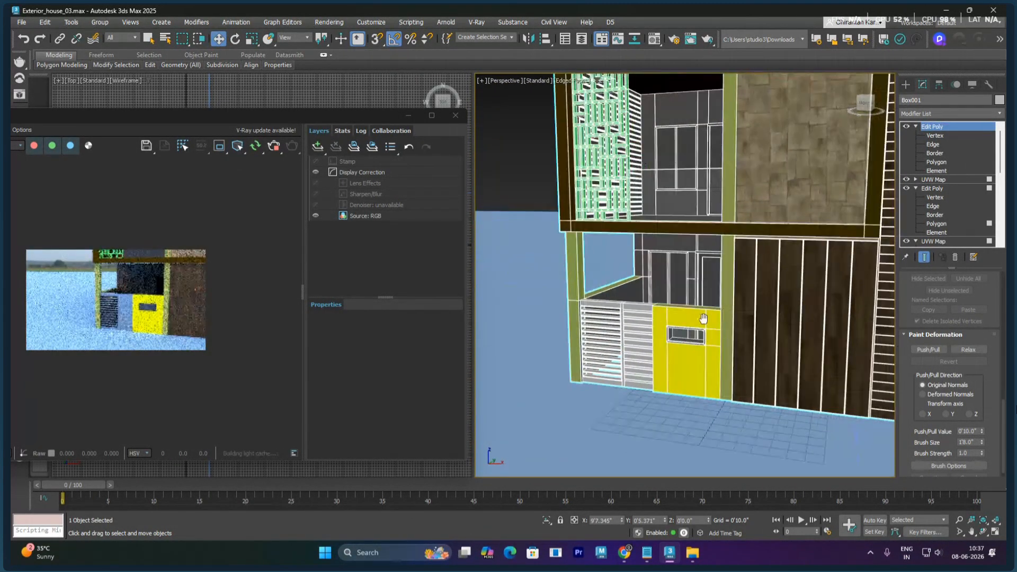
middle_click_drag(731, 328, 637, 328)
scroll(636, 329, "down", 10)
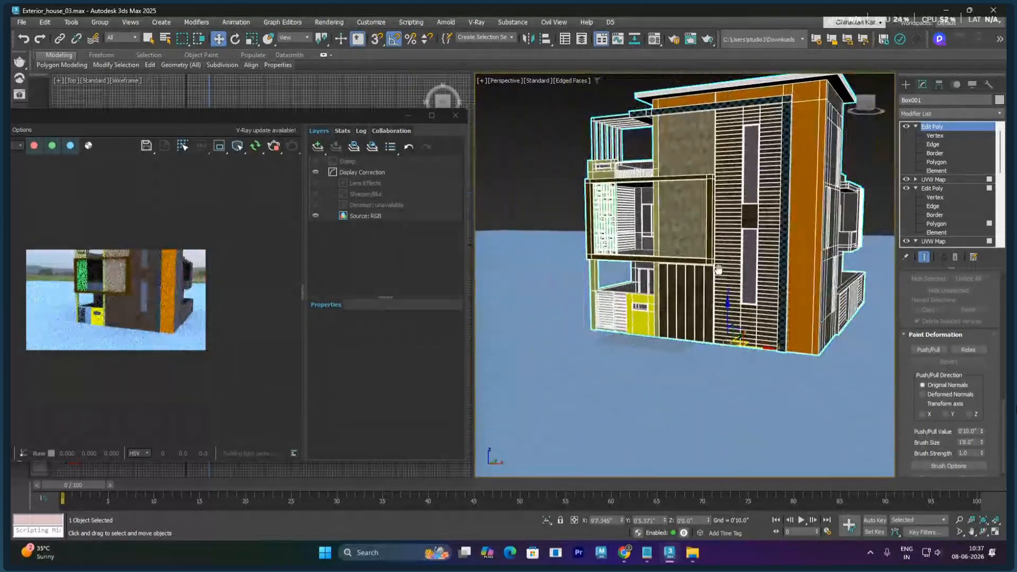
middle_click_drag(697, 304, 685, 296)
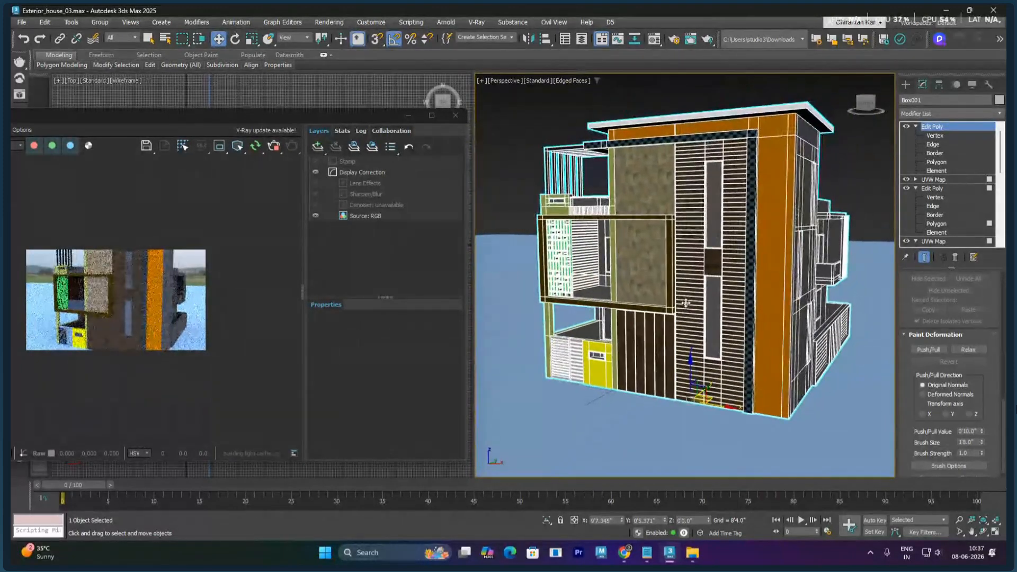
Step: Show the safe frame in the perspective view and fit the entire house inside it
key("shift+f")
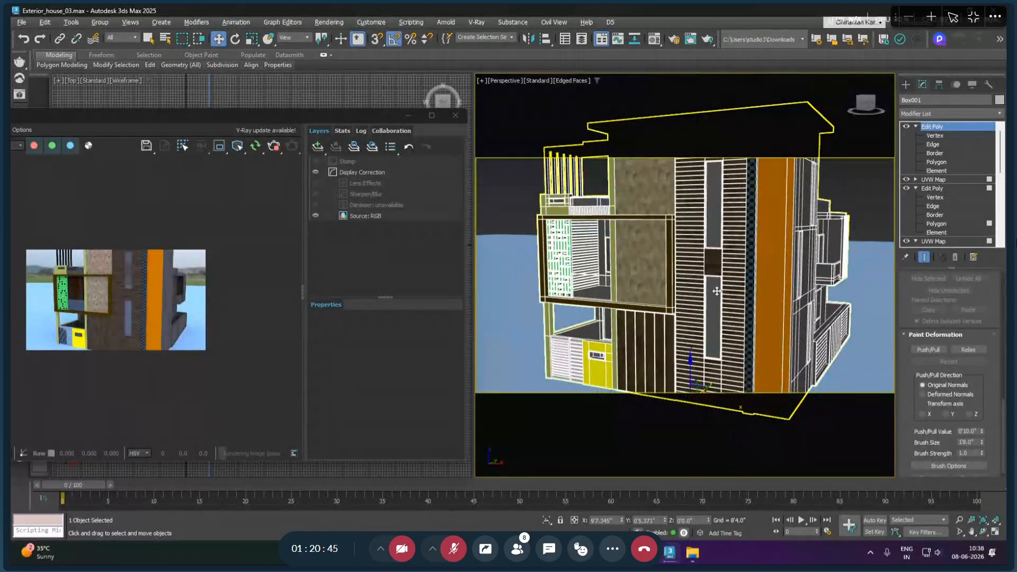
scroll(685, 296, "down", 3)
middle_click_drag(685, 295, 710, 291)
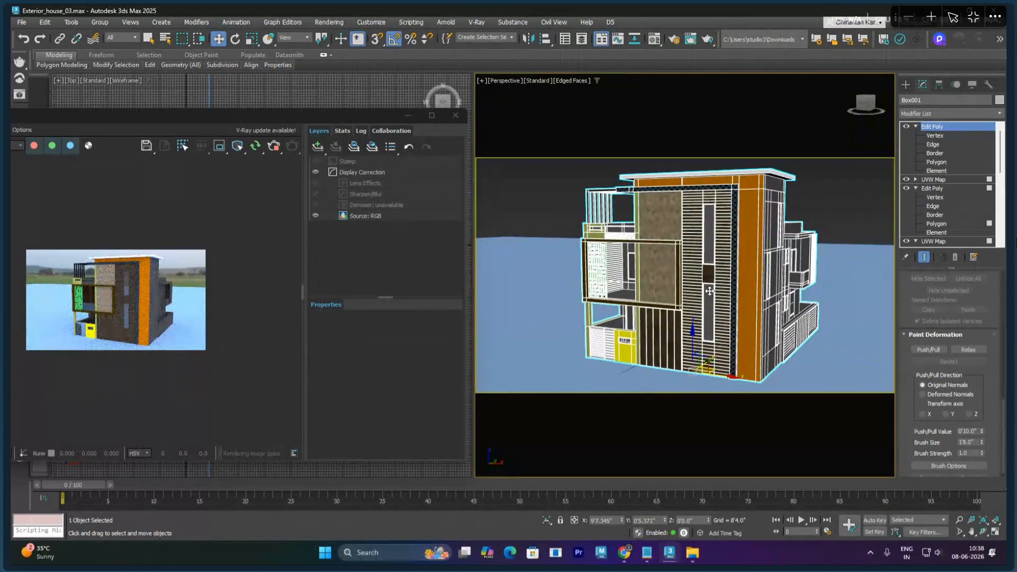